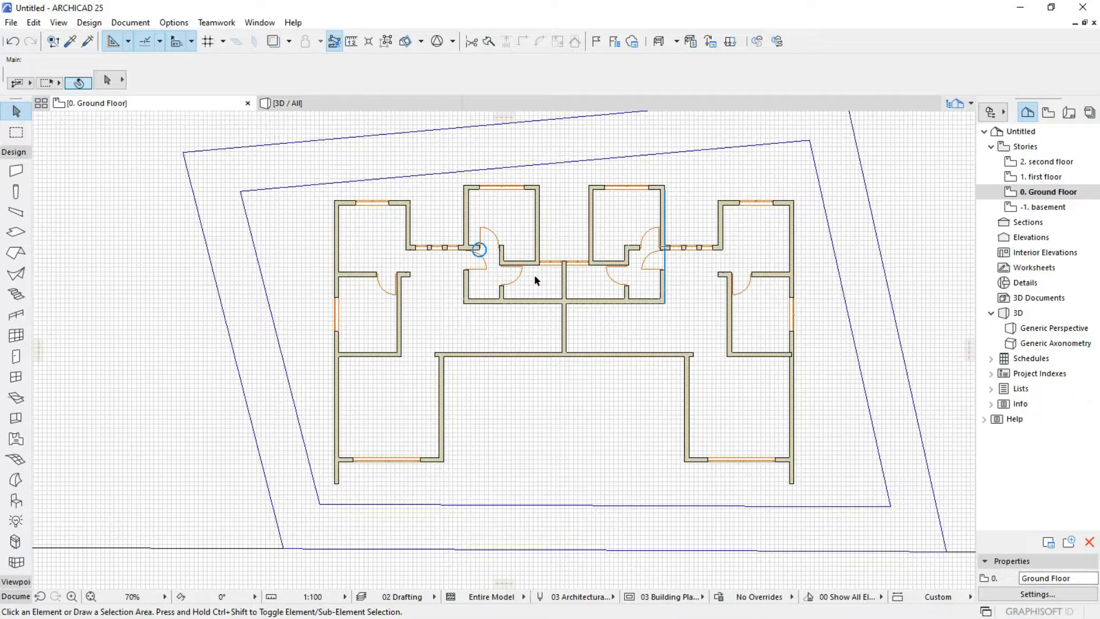
scroll(467, 299, "up", 4)
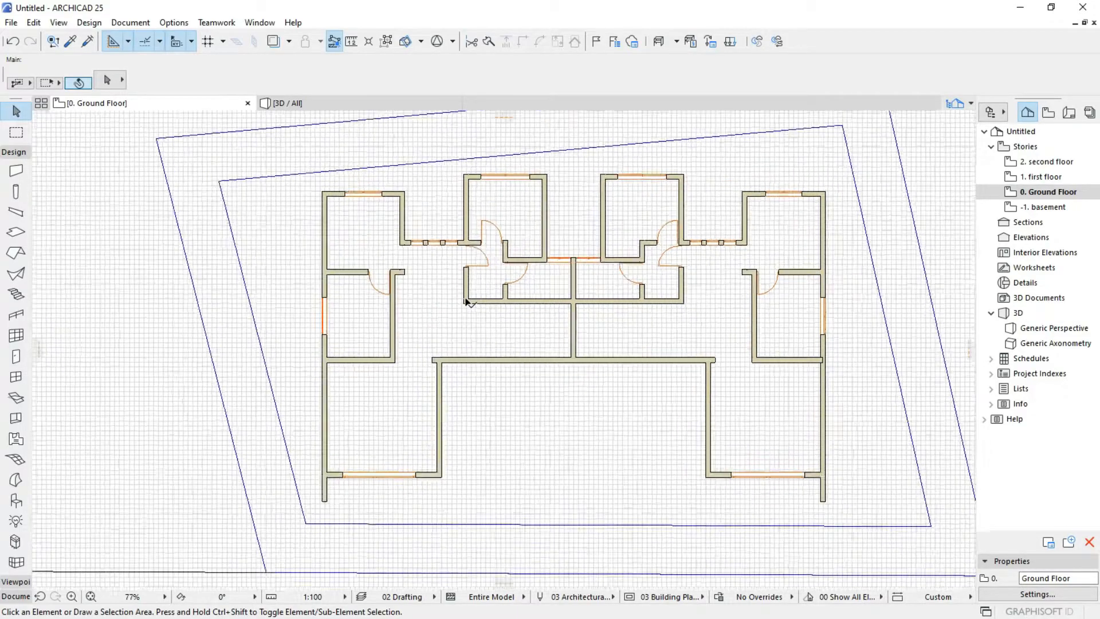
scroll(496, 311, "down", 4)
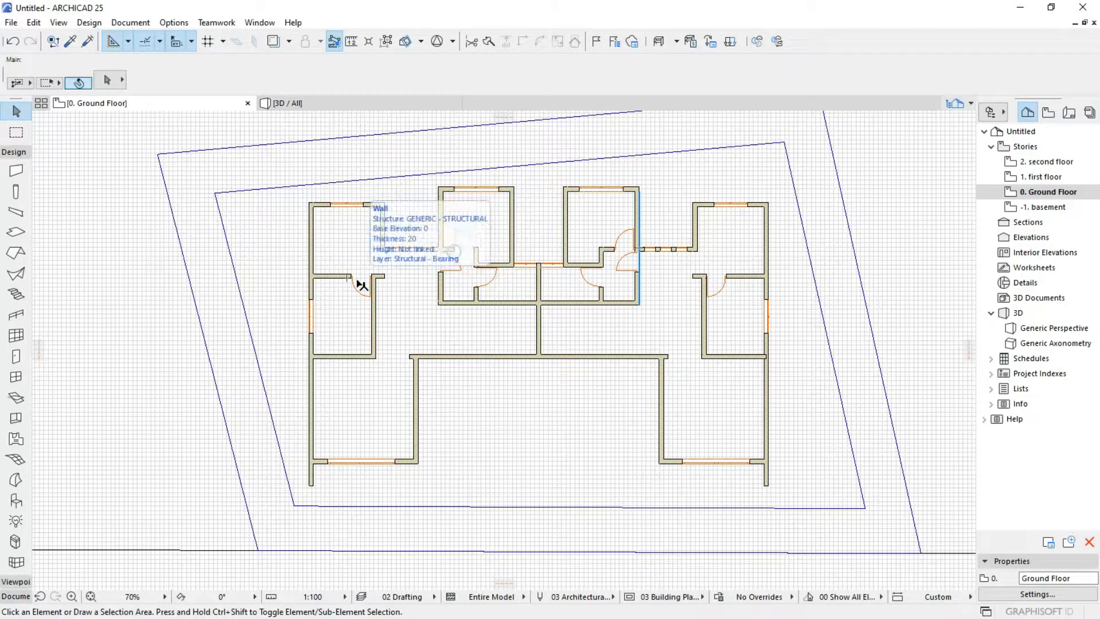
scroll(436, 297, "down", 2)
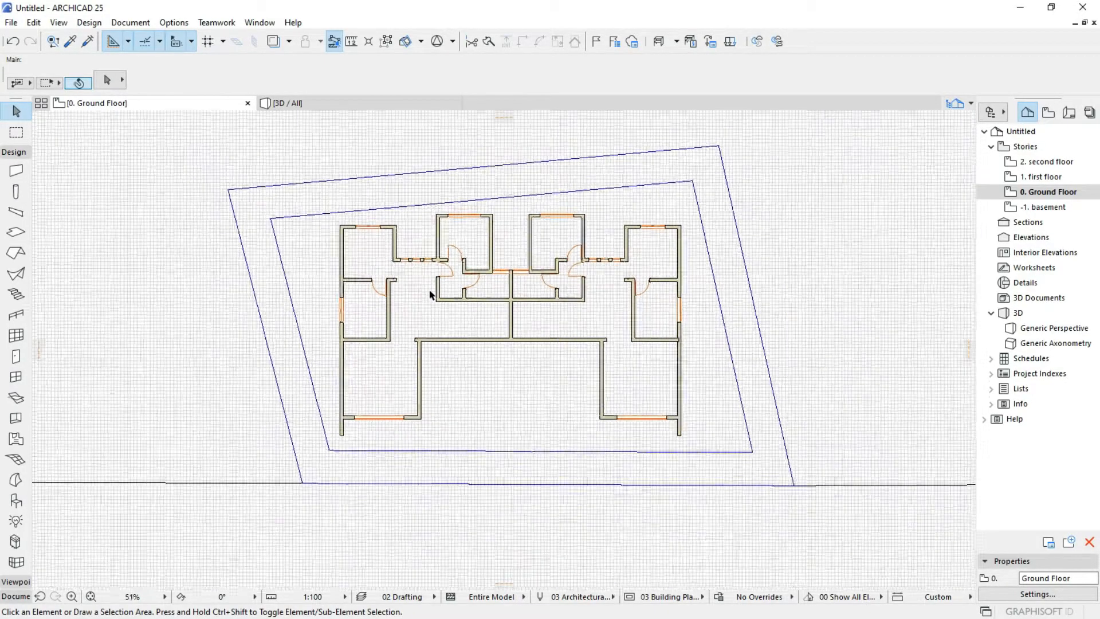
scroll(437, 297, "up", 4)
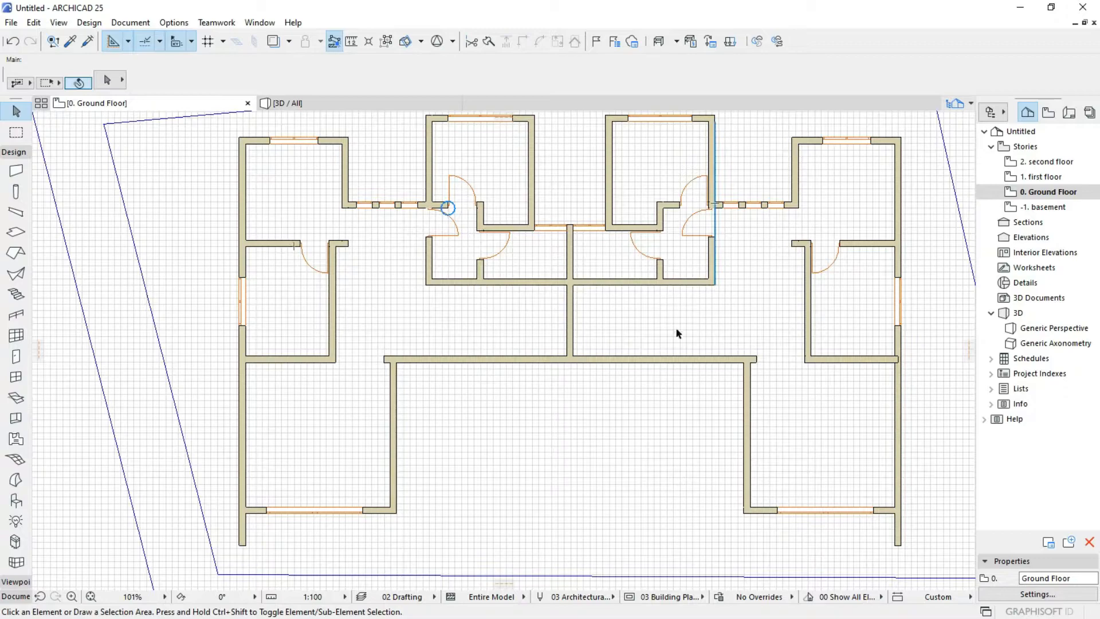
scroll(513, 362, "down", 2)
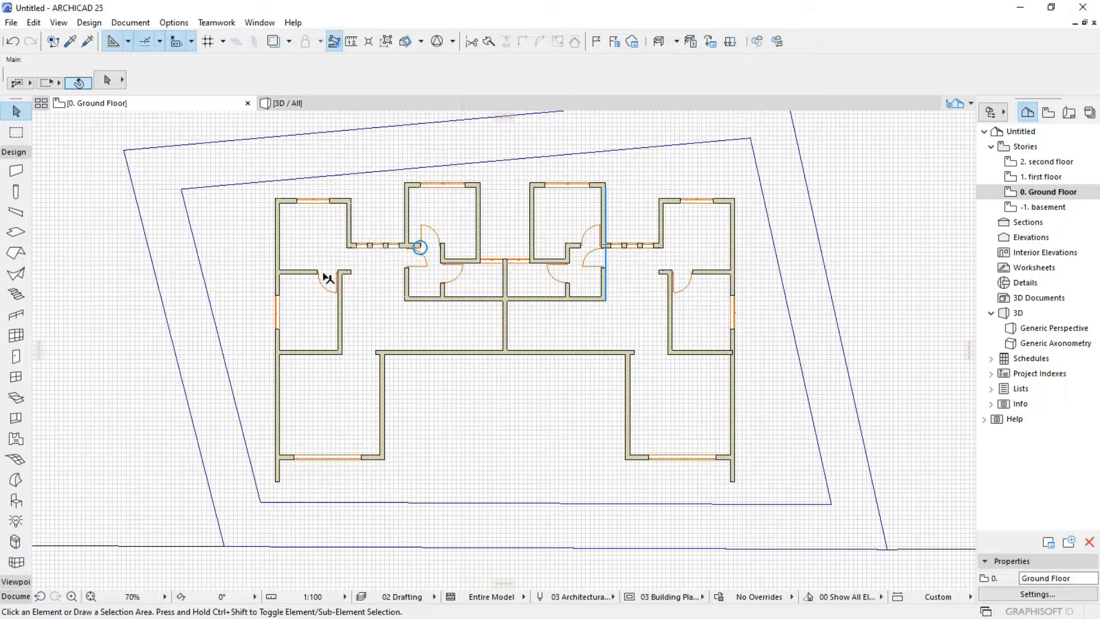
scroll(331, 276, "up", 3)
scroll(360, 266, "down", 3)
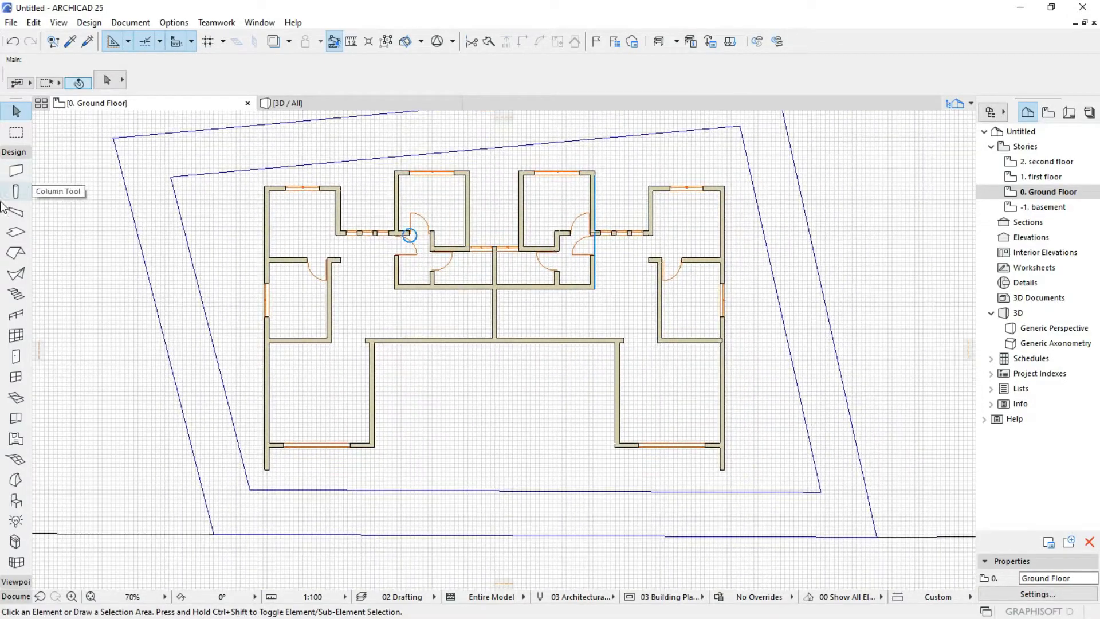
Open the Object tool's default settings and search the object library for "BED".
left_click(14, 500)
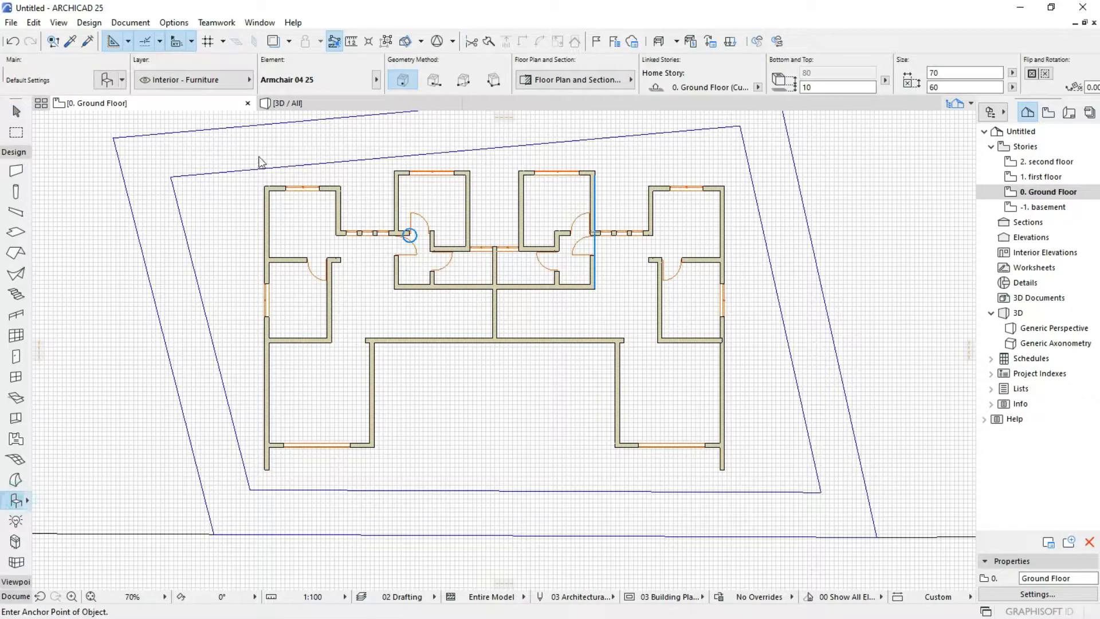
key("ctrl+t")
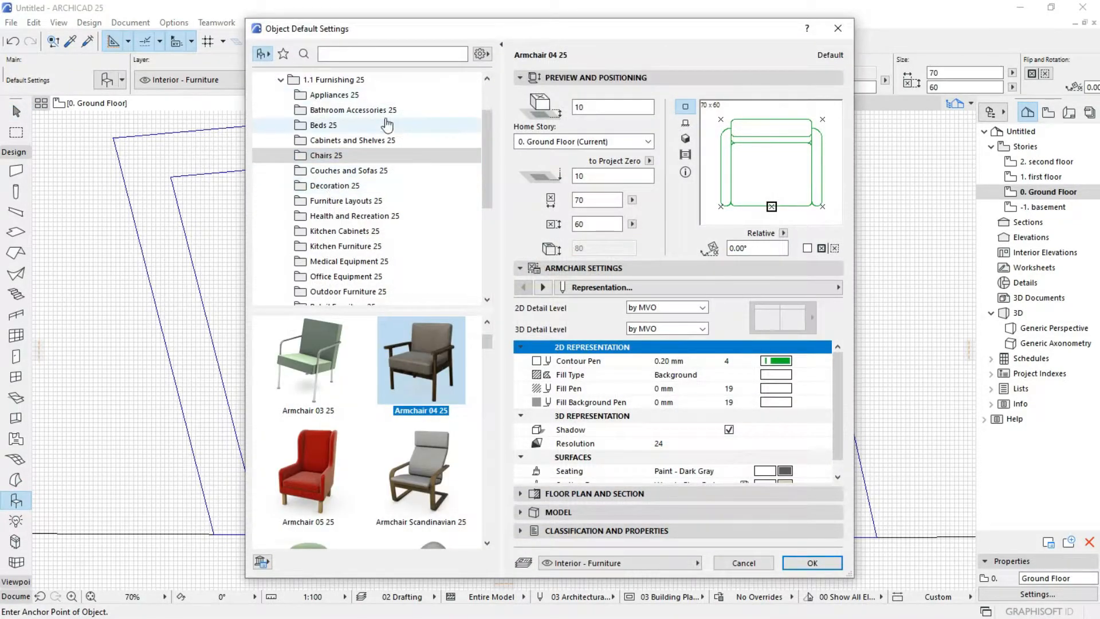
left_click(344, 55)
type("BED")
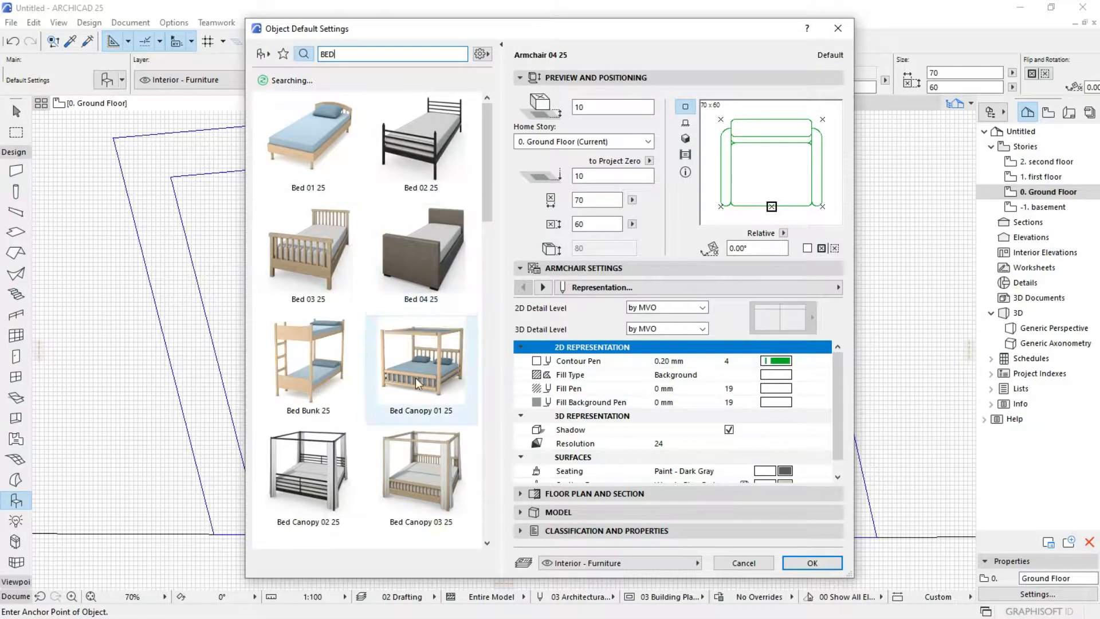
Examine the bed search results, previewing Bed Double 04 25 and the downloadable bed_090501.
scroll(415, 384, "down", 1)
scroll(415, 384, "down", 5)
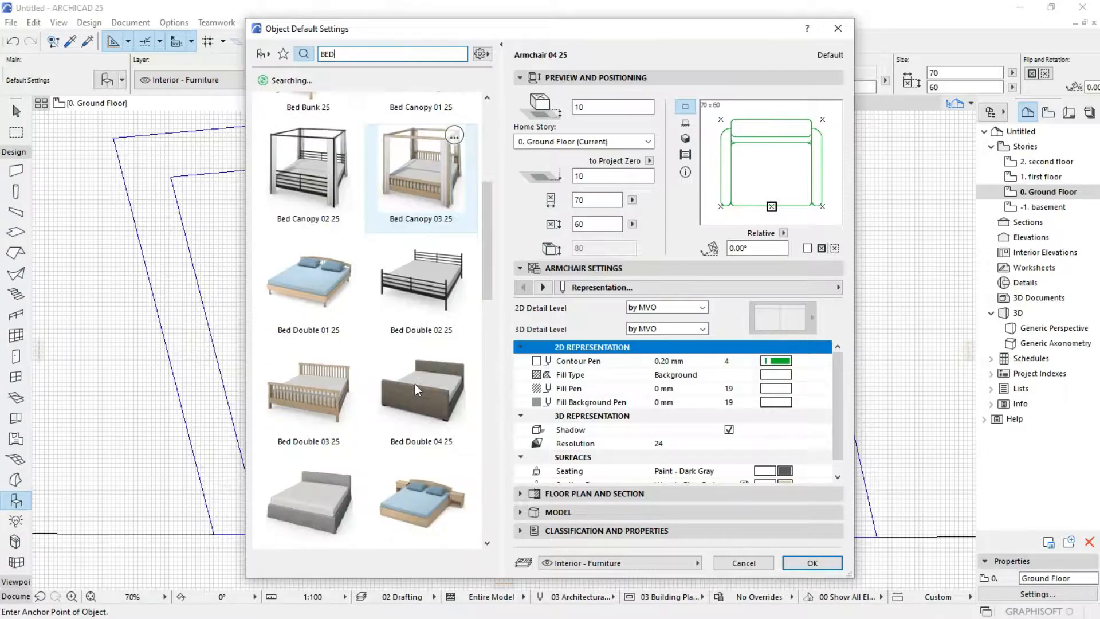
scroll(415, 384, "down", 4)
scroll(414, 384, "up", 1)
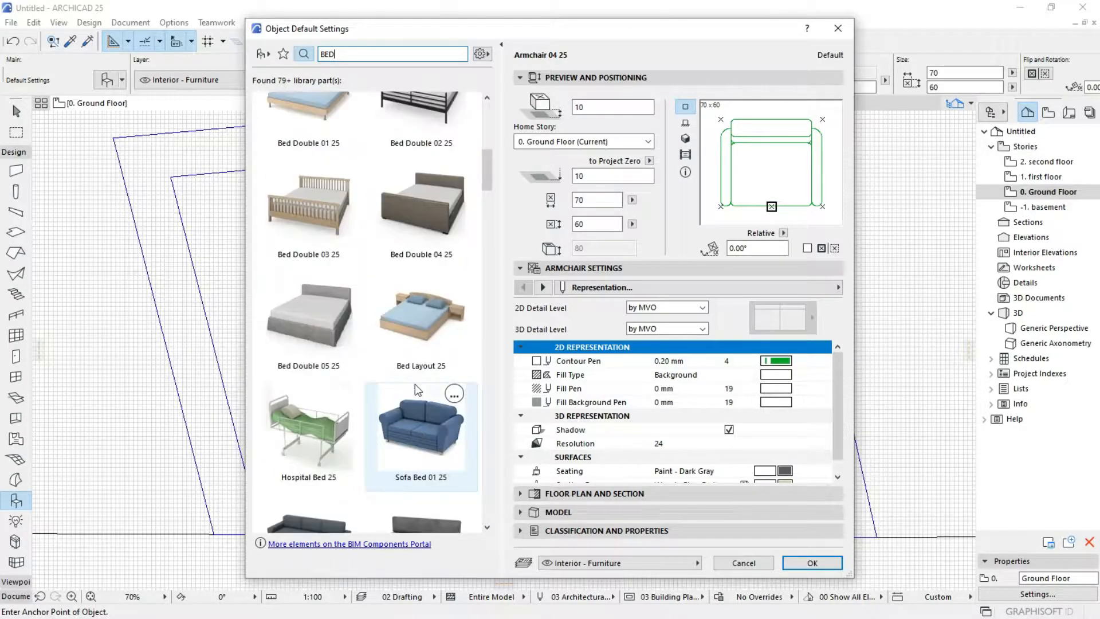
left_click(470, 229)
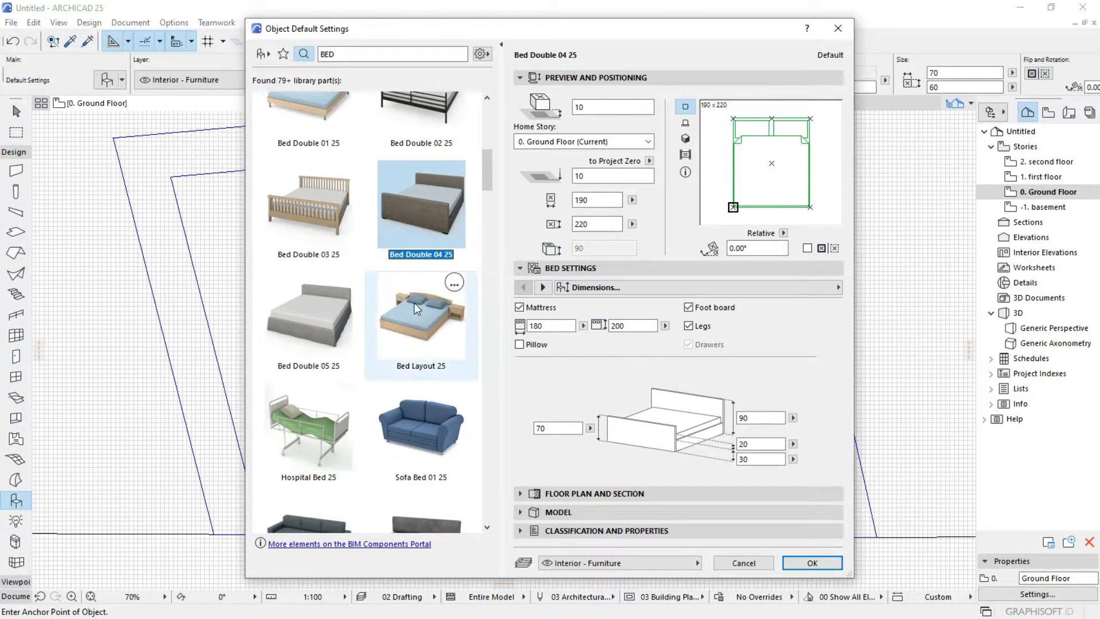
scroll(414, 302, "up", 3)
scroll(415, 303, "down", 9)
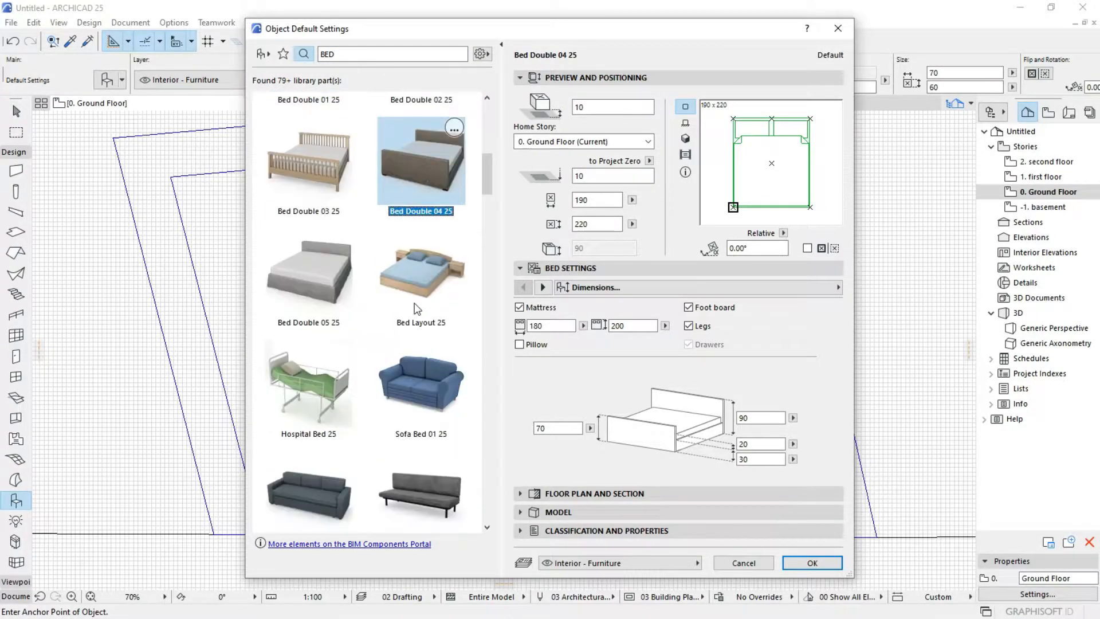
scroll(416, 310, "down", 10)
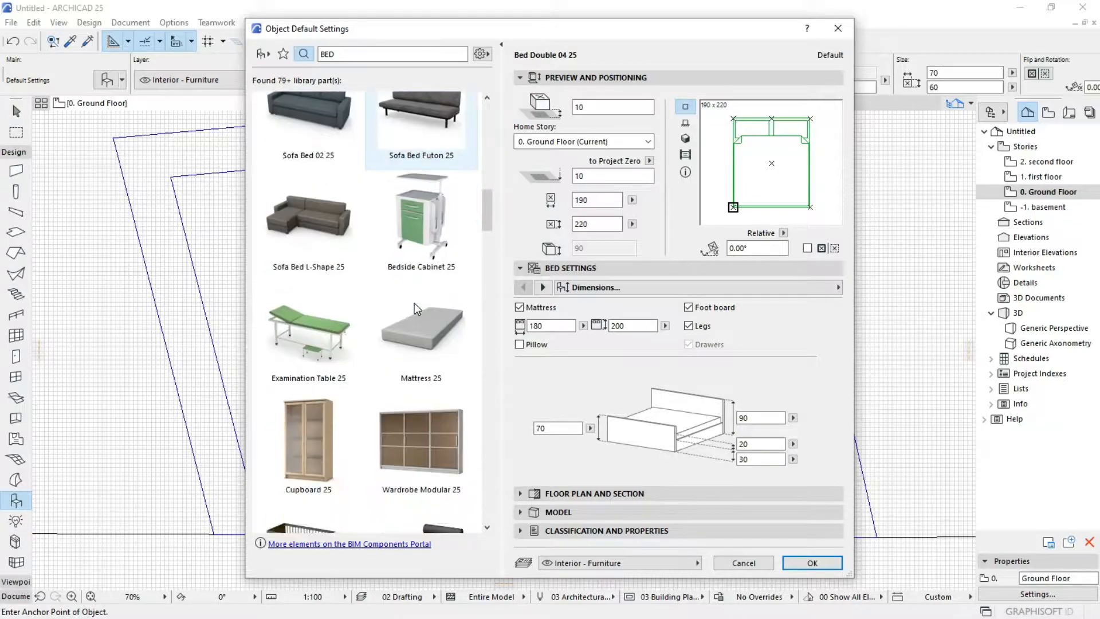
scroll(415, 303, "down", 11)
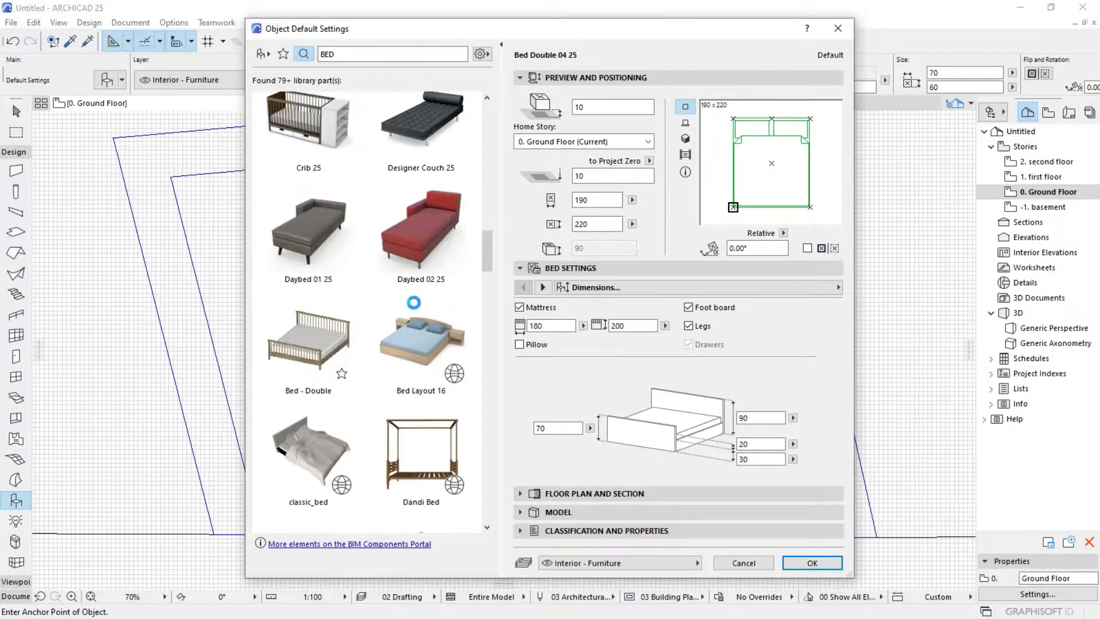
left_click(414, 302)
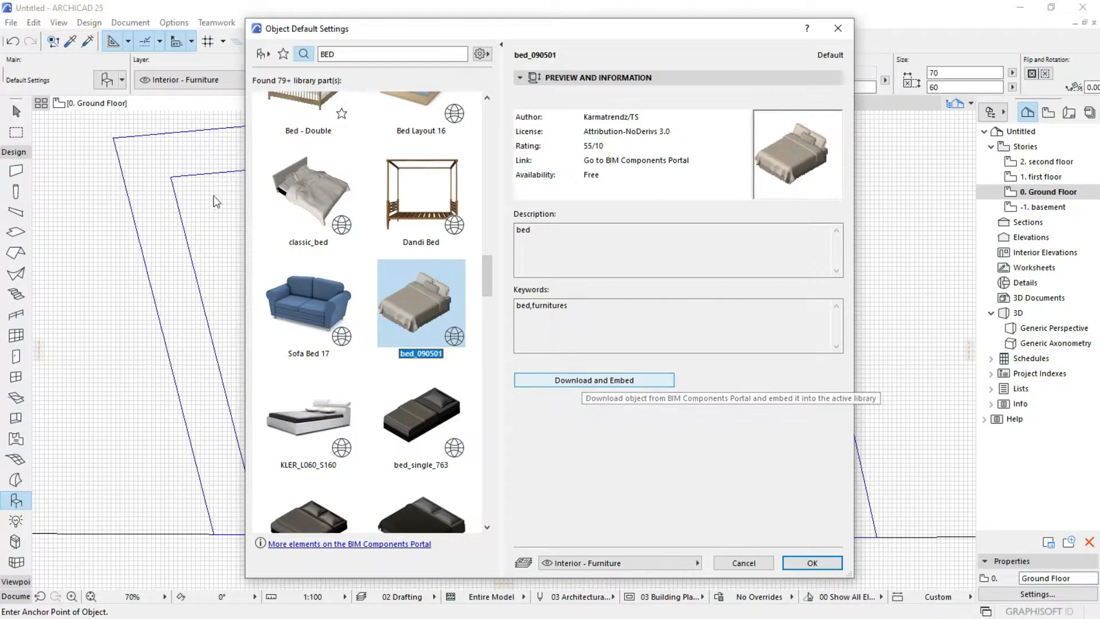
Examine the further downloadable bed results, previewing the details of Bed Double 01 16.
scroll(388, 341, "down", 2)
scroll(389, 340, "down", 14)
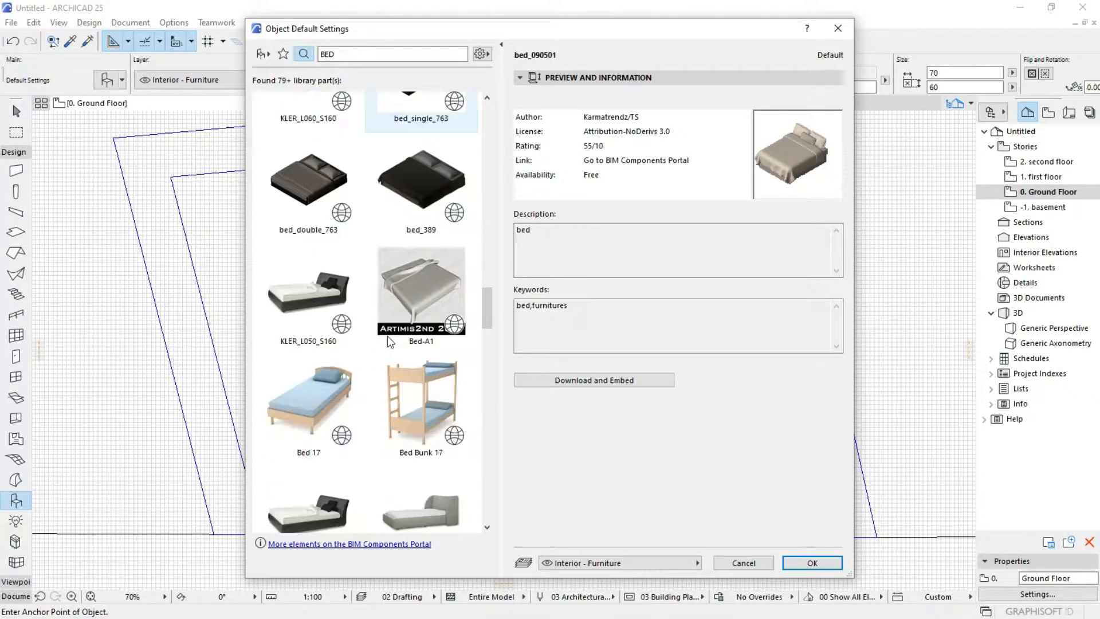
scroll(387, 341, "down", 2)
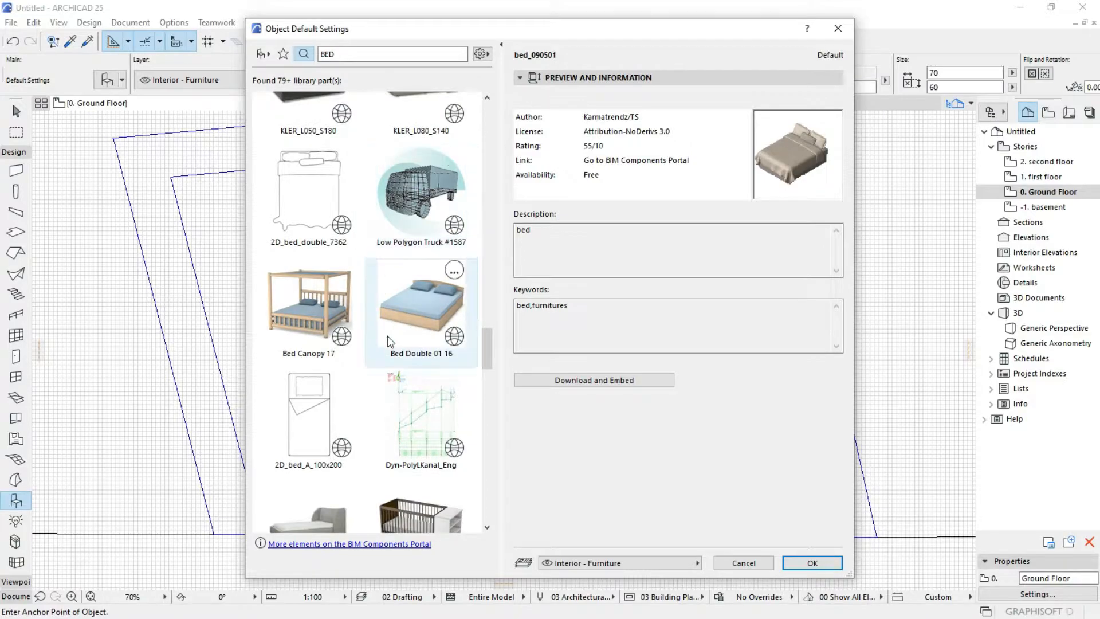
left_click(398, 316)
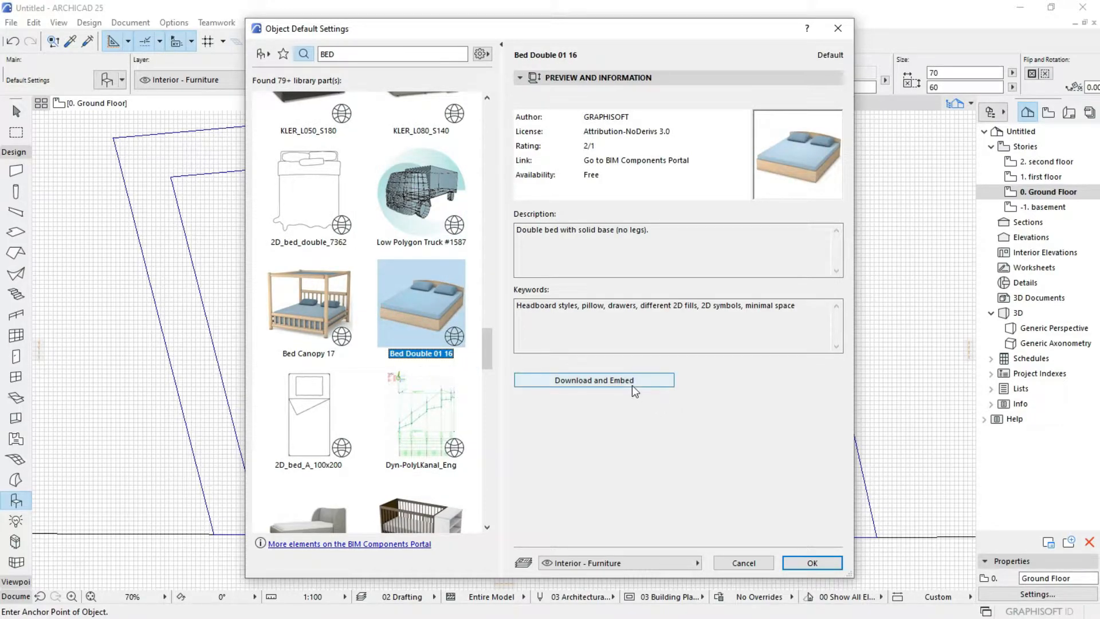
scroll(404, 397, "down", 5)
scroll(403, 393, "down", 10)
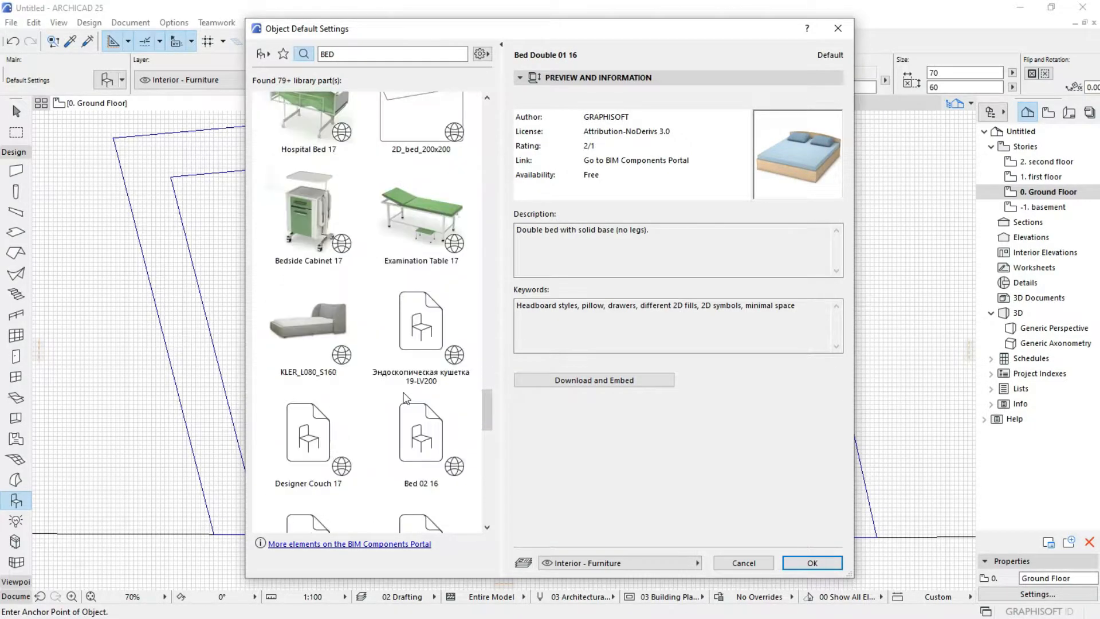
scroll(403, 394, "up", 10)
scroll(403, 393, "up", 20)
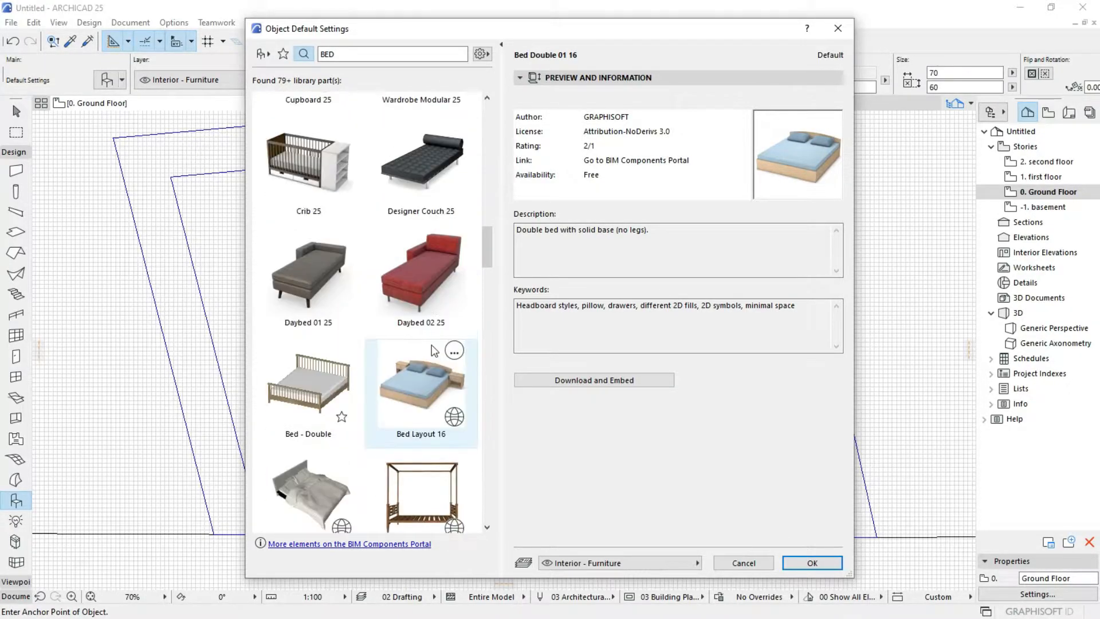
Compare Bed Layout 16 with the installed bed objects and choose Bed Layout 25 as the object to place.
left_click(423, 396)
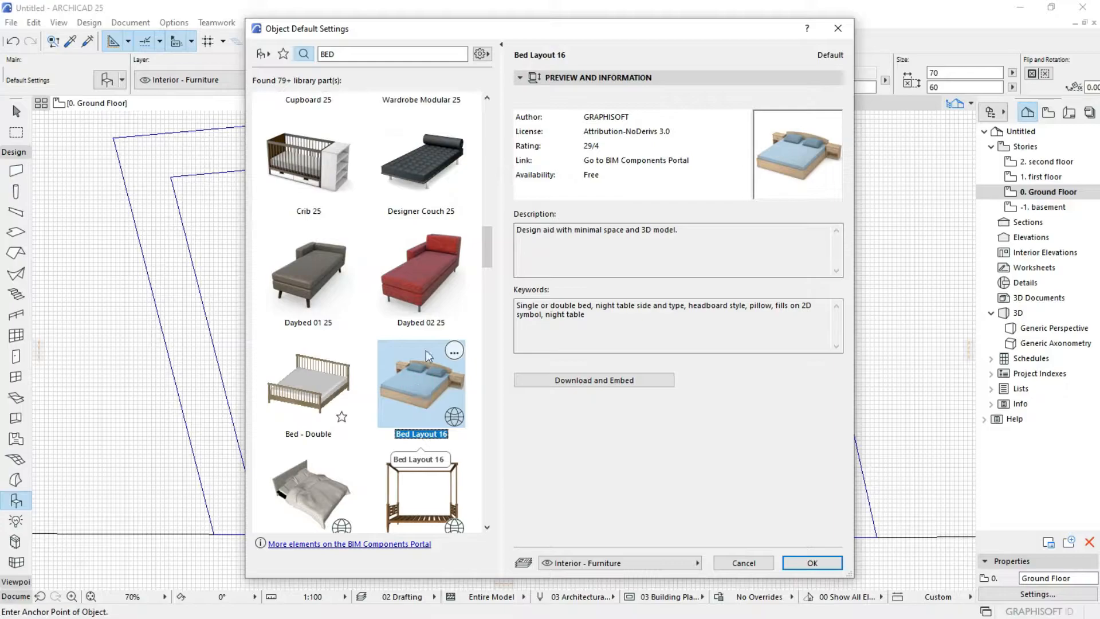
scroll(420, 378, "up", 5)
scroll(421, 375, "up", 6)
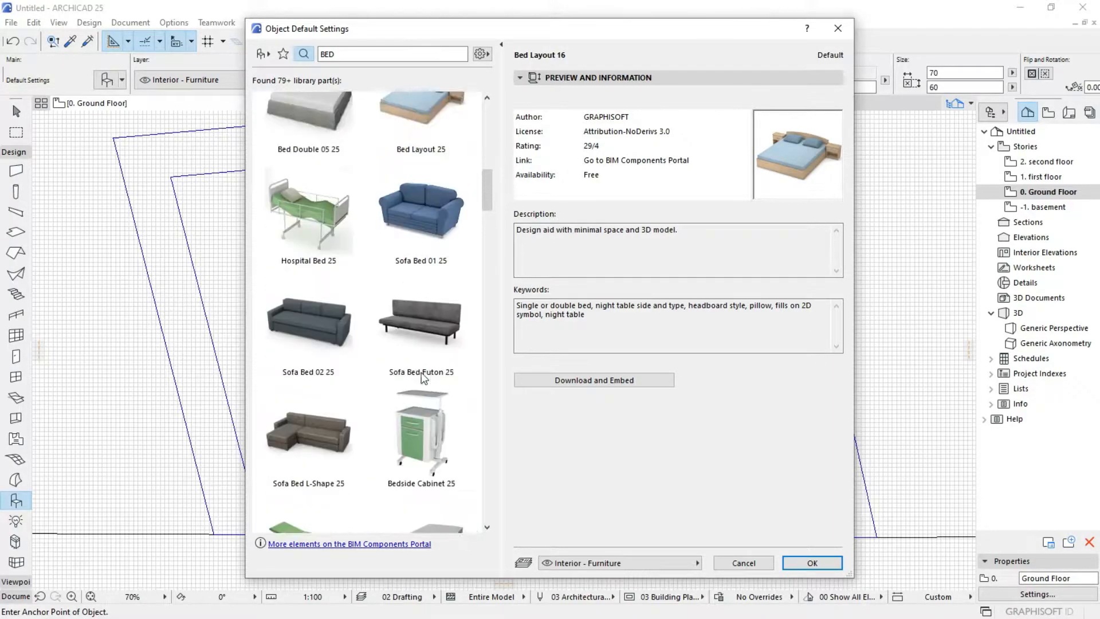
left_click(415, 298)
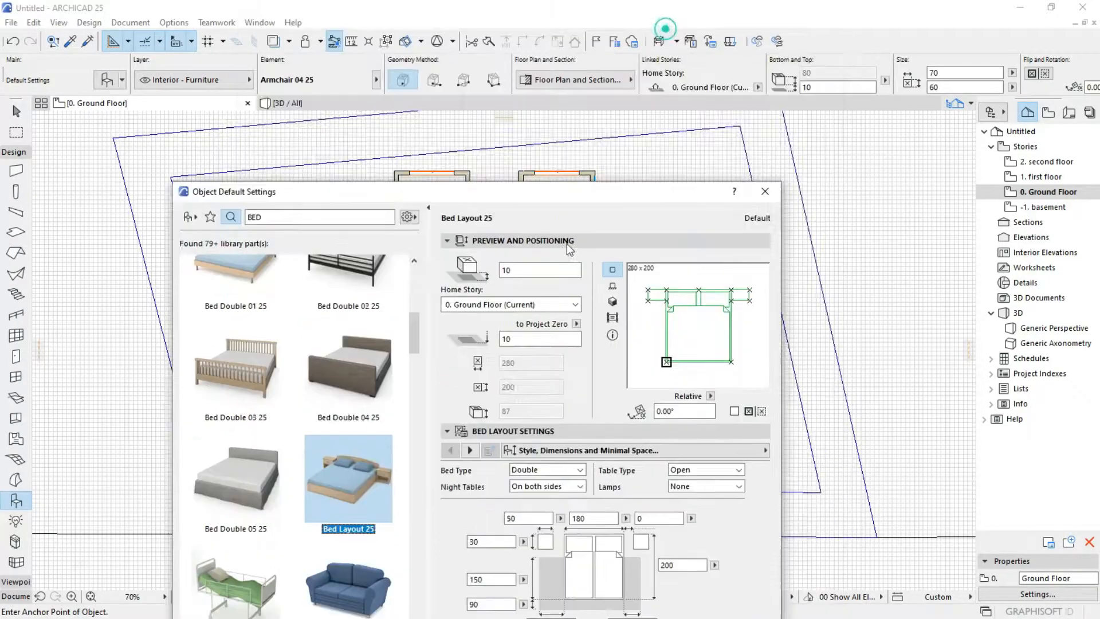
Rotate Bed Layout 25 to 90° and set its elevation above the Ground Floor story to 0.
left_click_drag(566, 245, 612, 365)
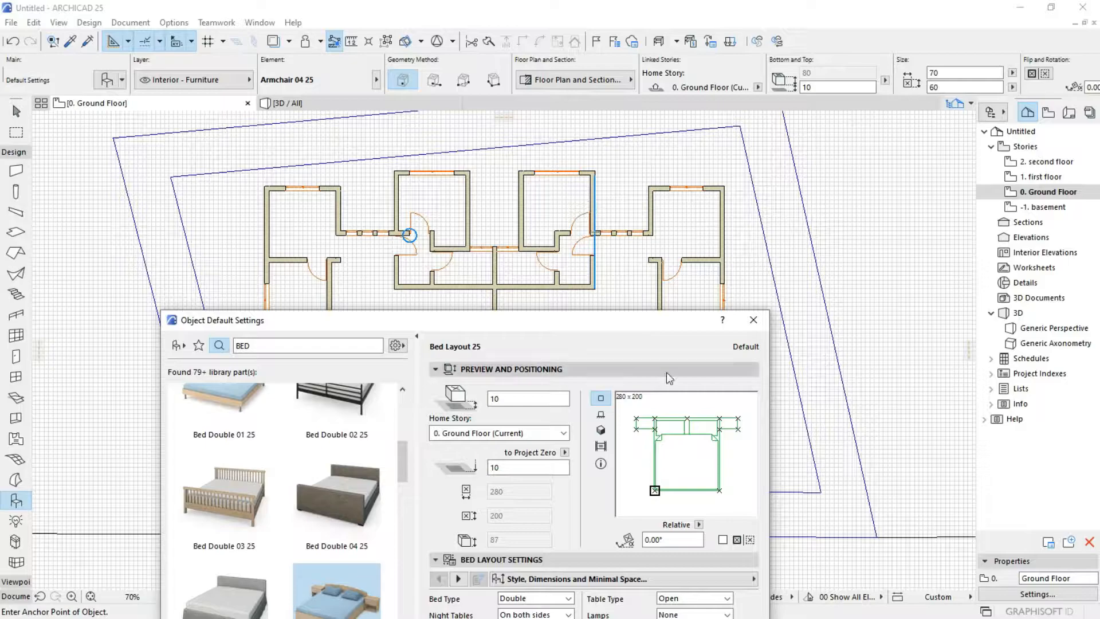
left_click(717, 404)
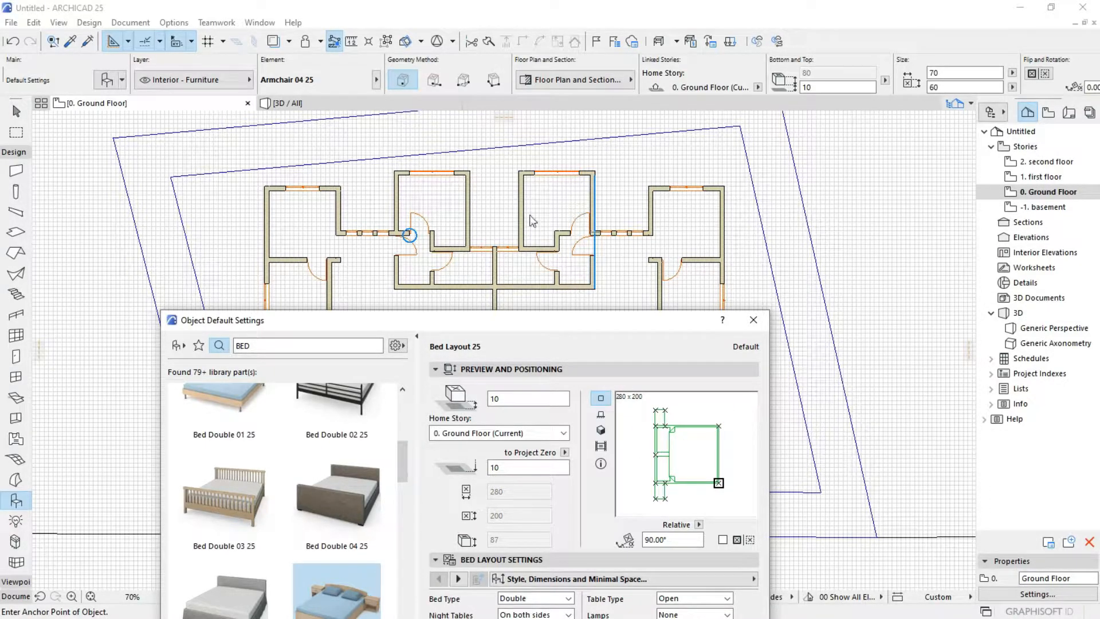
left_click_drag(529, 320, 559, 65)
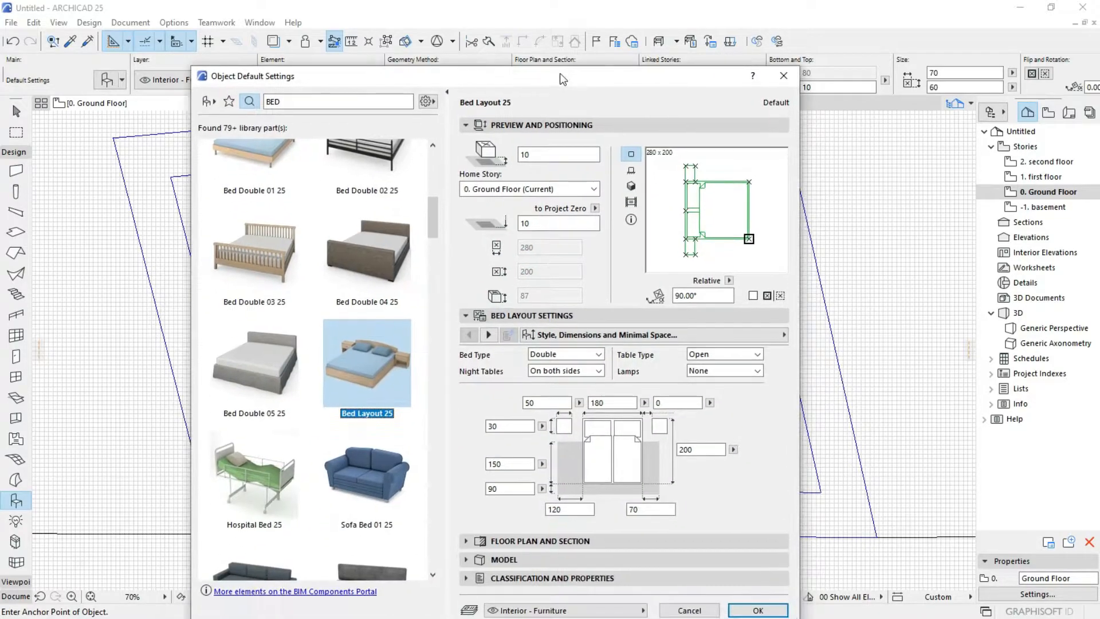
double_click(565, 155)
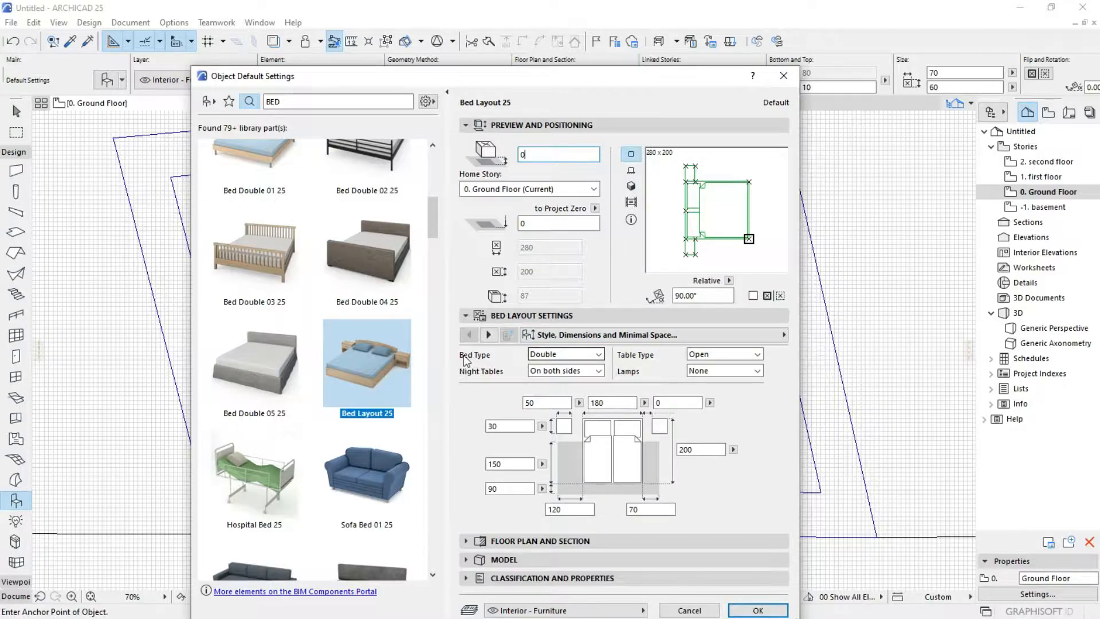
Try the Single bed type for the bed layout and return it to Double.
left_click(548, 355)
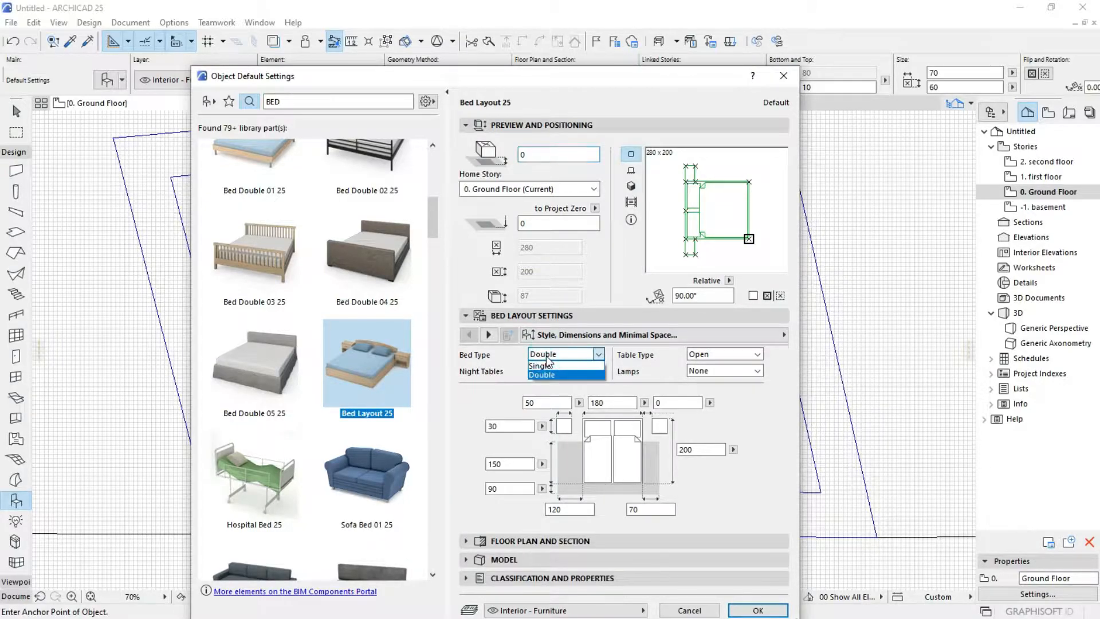
left_click(543, 366)
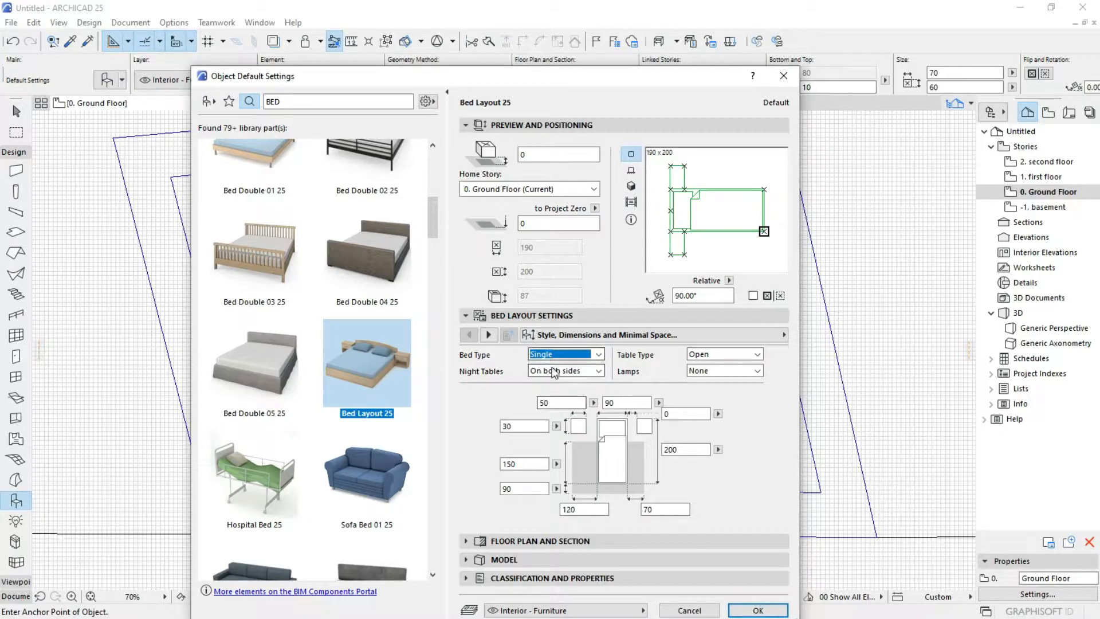
left_click(548, 355)
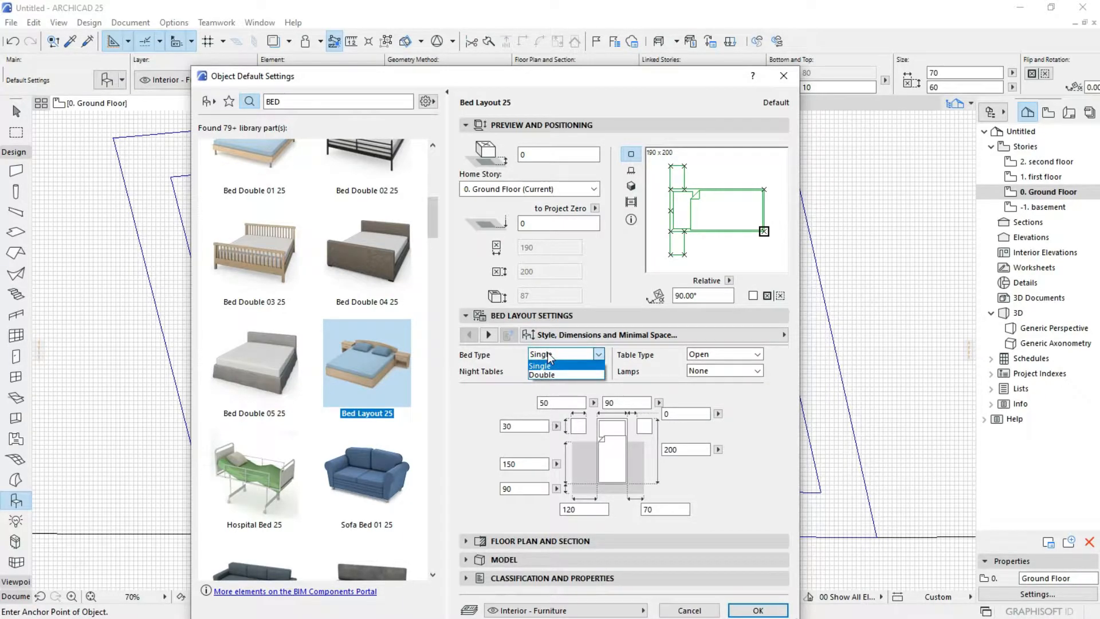
left_click(541, 375)
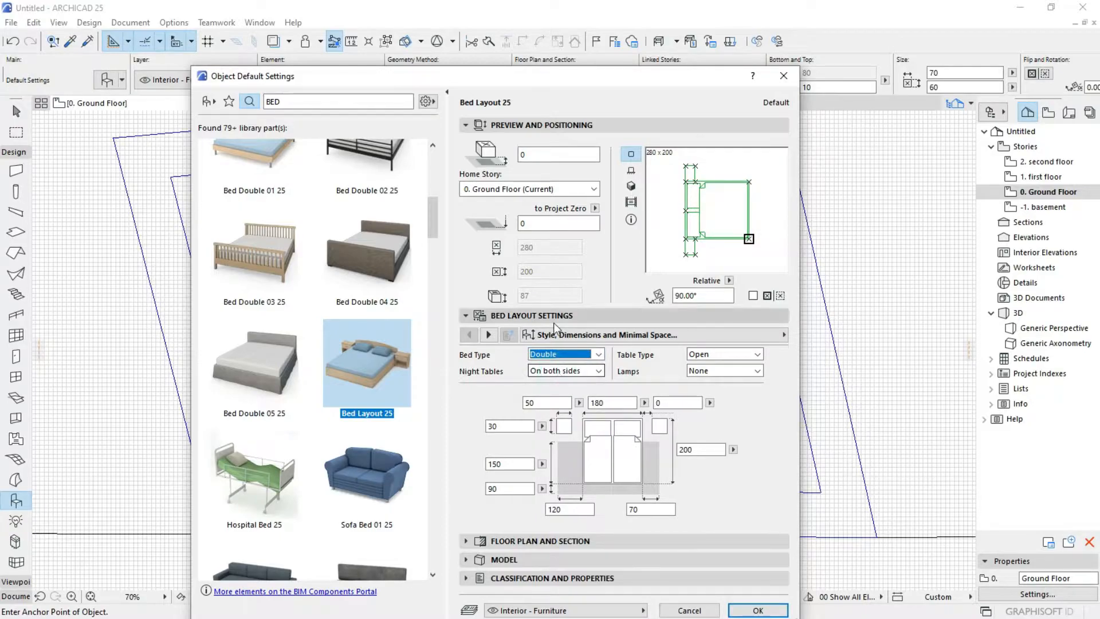
Keep the night tables on both sides, set the lamps to Two Lamps and the table type to Multi Drawer.
left_click(558, 371)
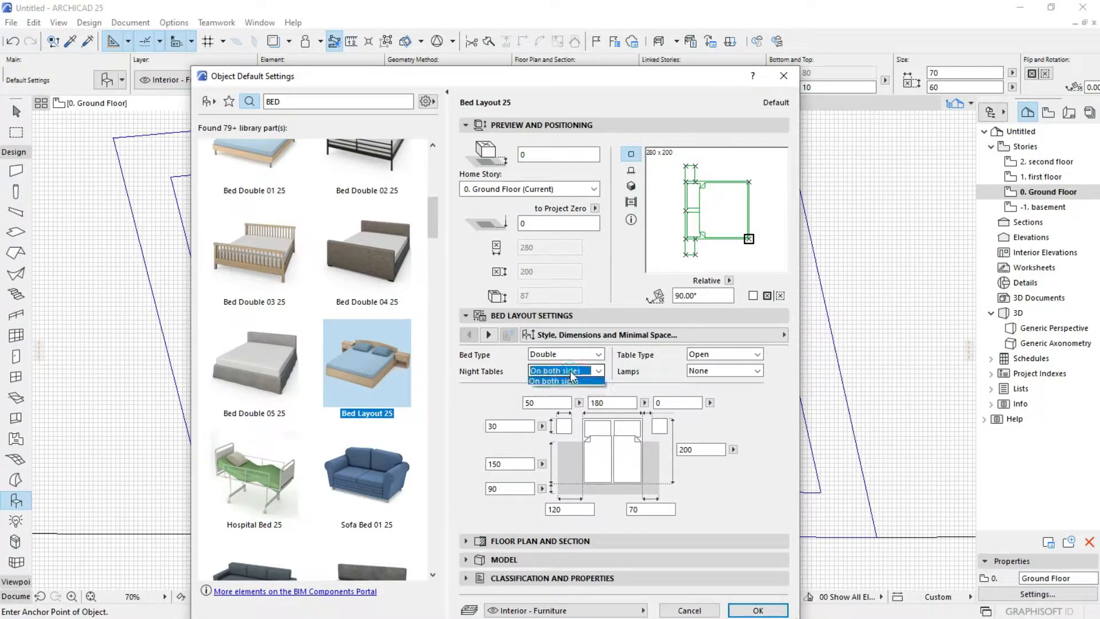
left_click(570, 372)
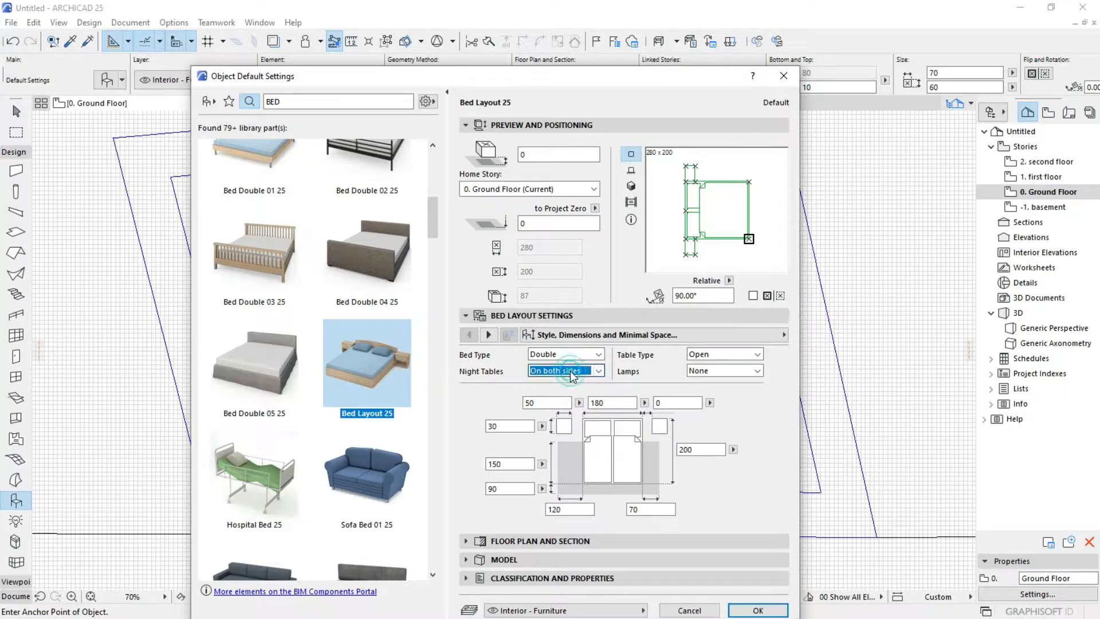
left_click(733, 371)
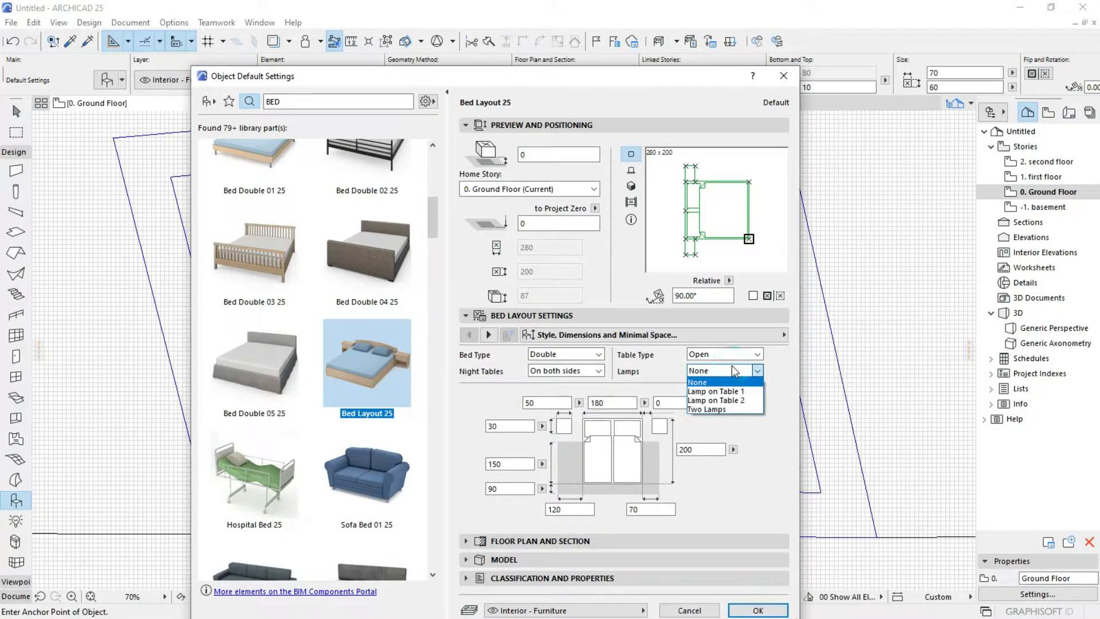
left_click(724, 410)
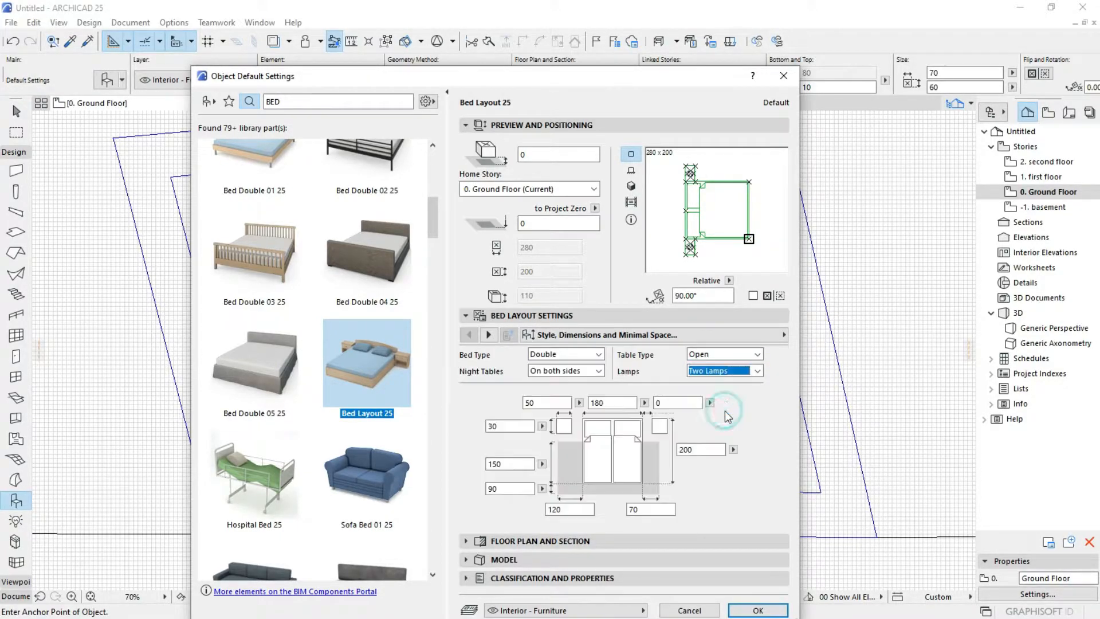
left_click(707, 356)
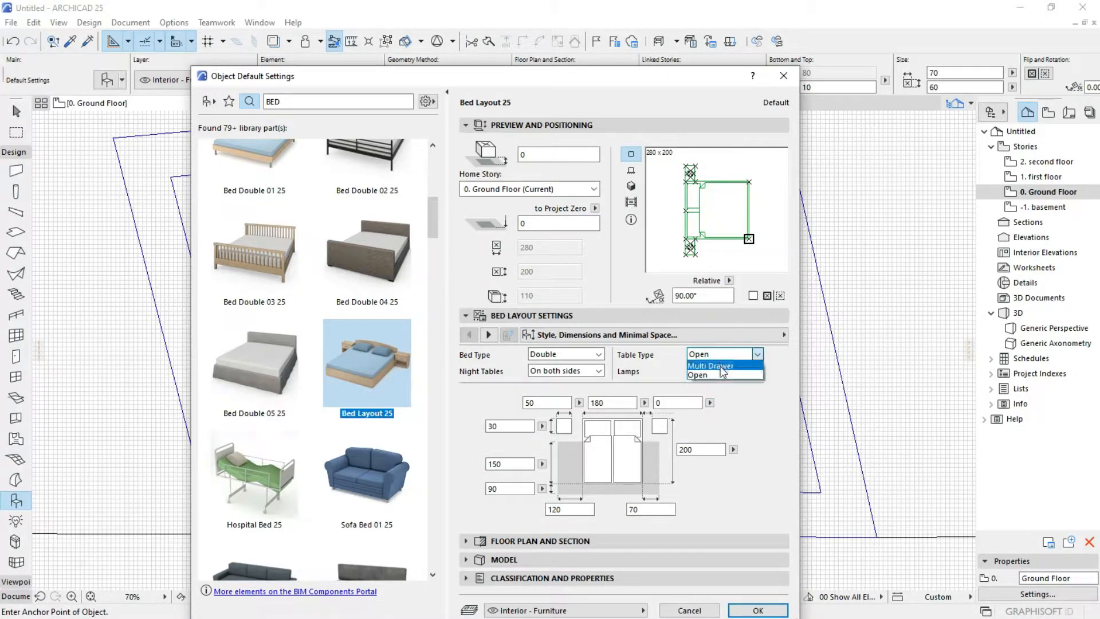
left_click(721, 366)
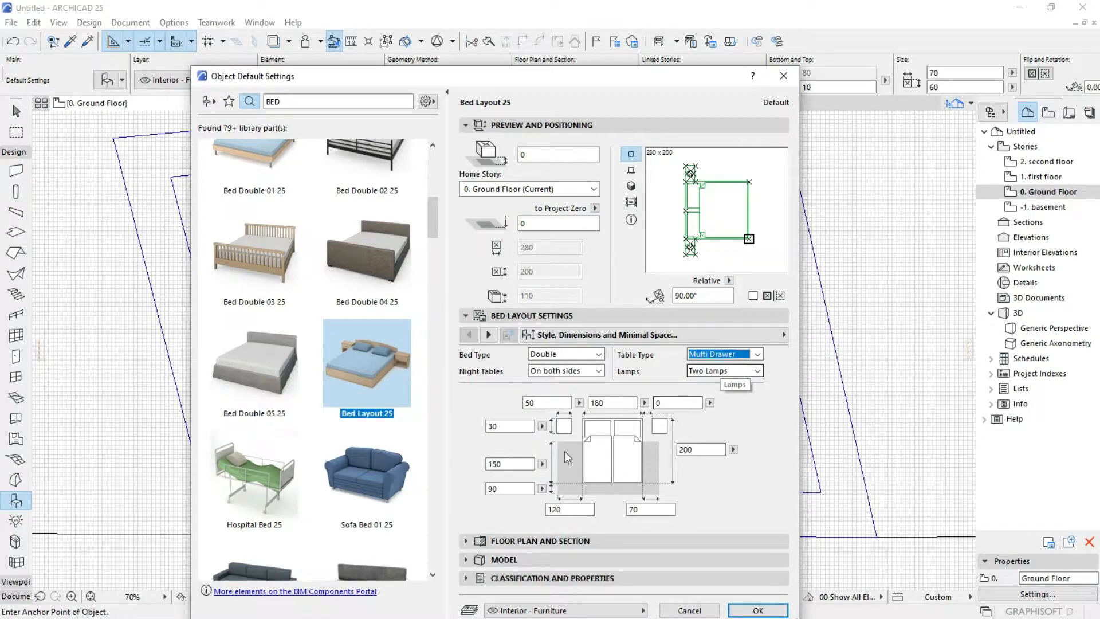
Keep the plain arched headboard style with position Both Sides, and enable the pillow for the bed.
left_click(489, 335)
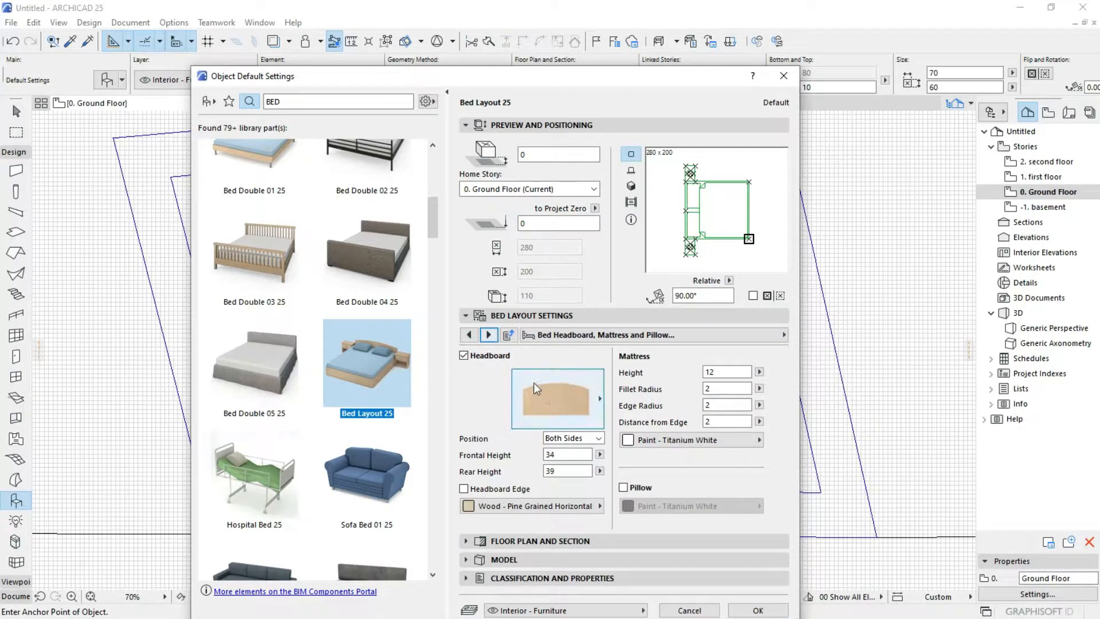
left_click(587, 407)
left_click(587, 407)
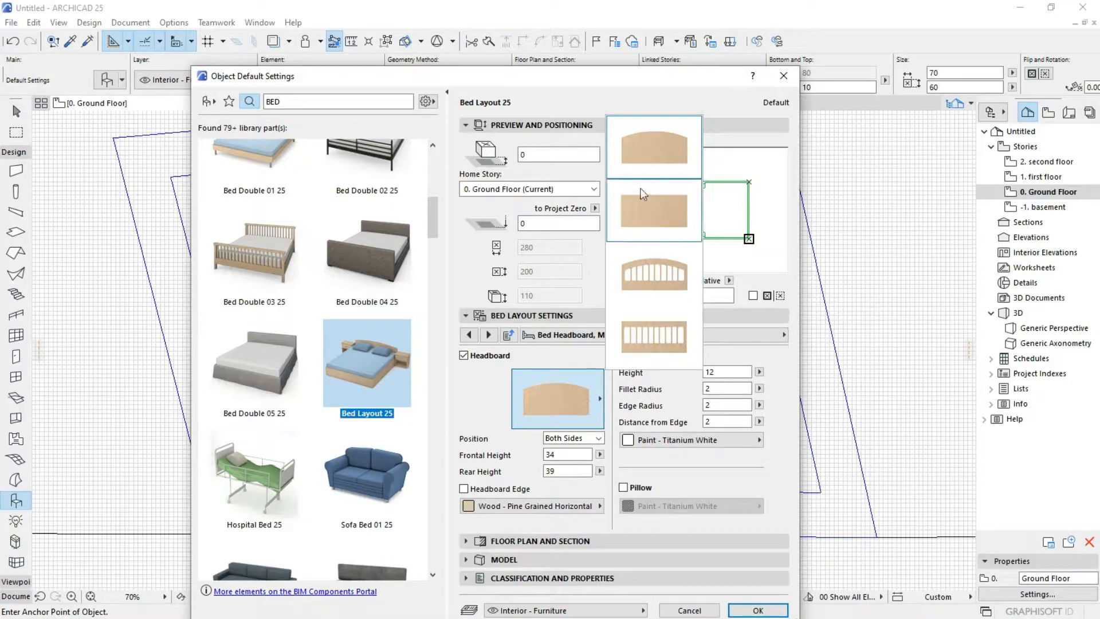
left_click(577, 426)
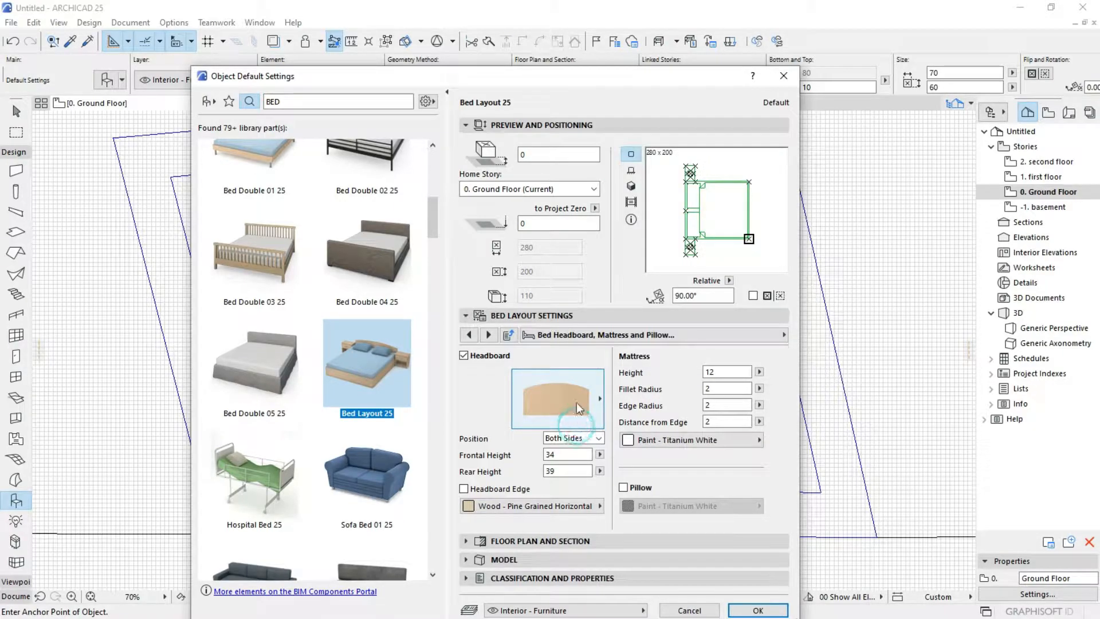
left_click(591, 438)
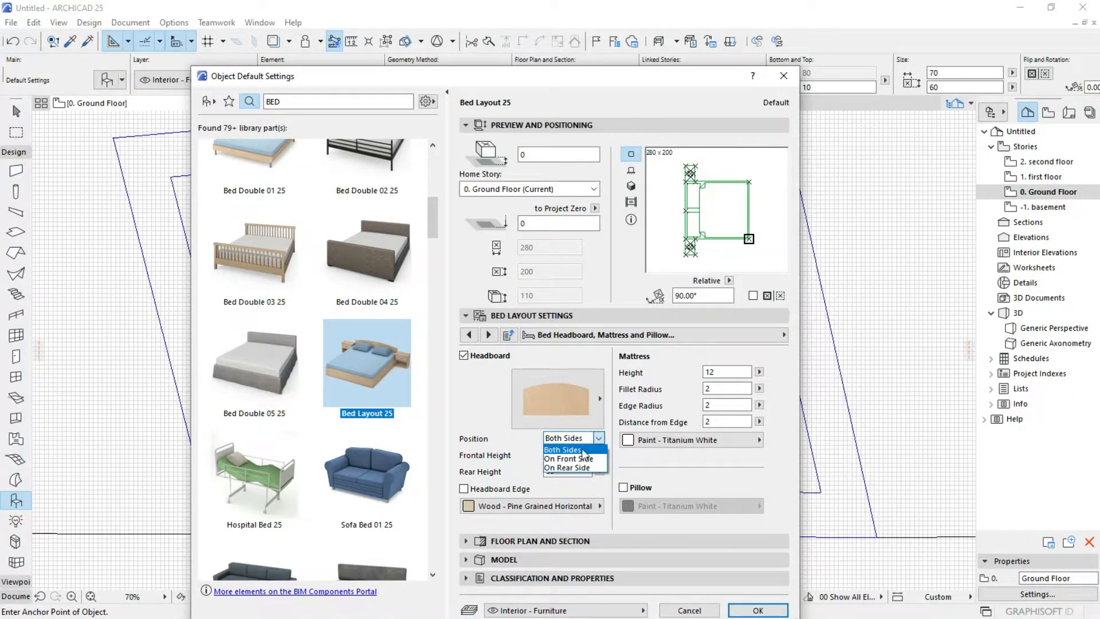
left_click(584, 440)
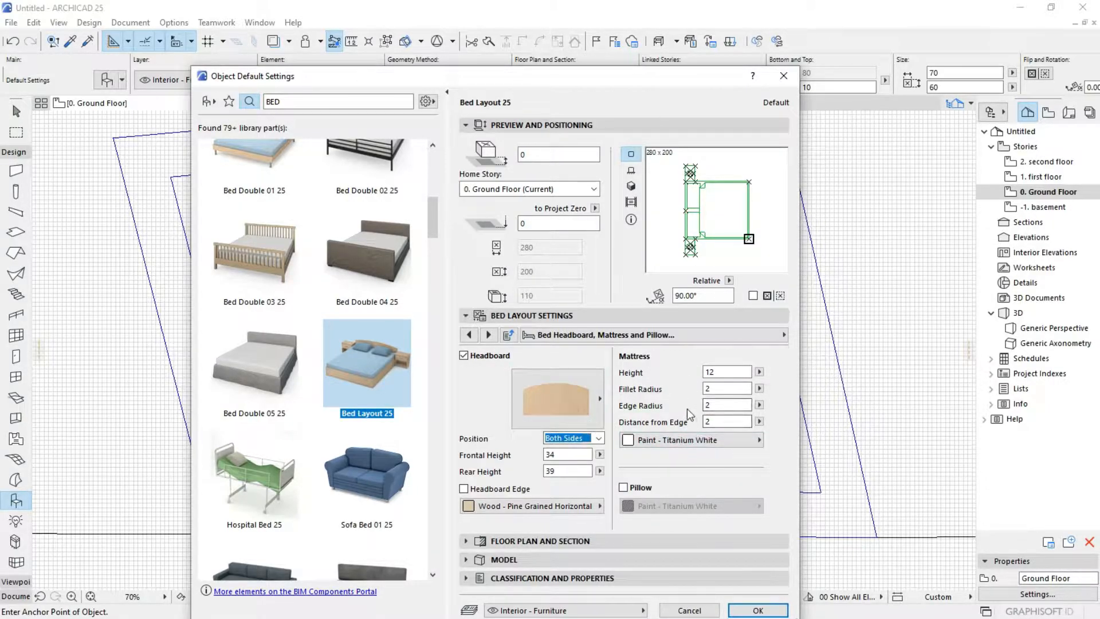
left_click(633, 486)
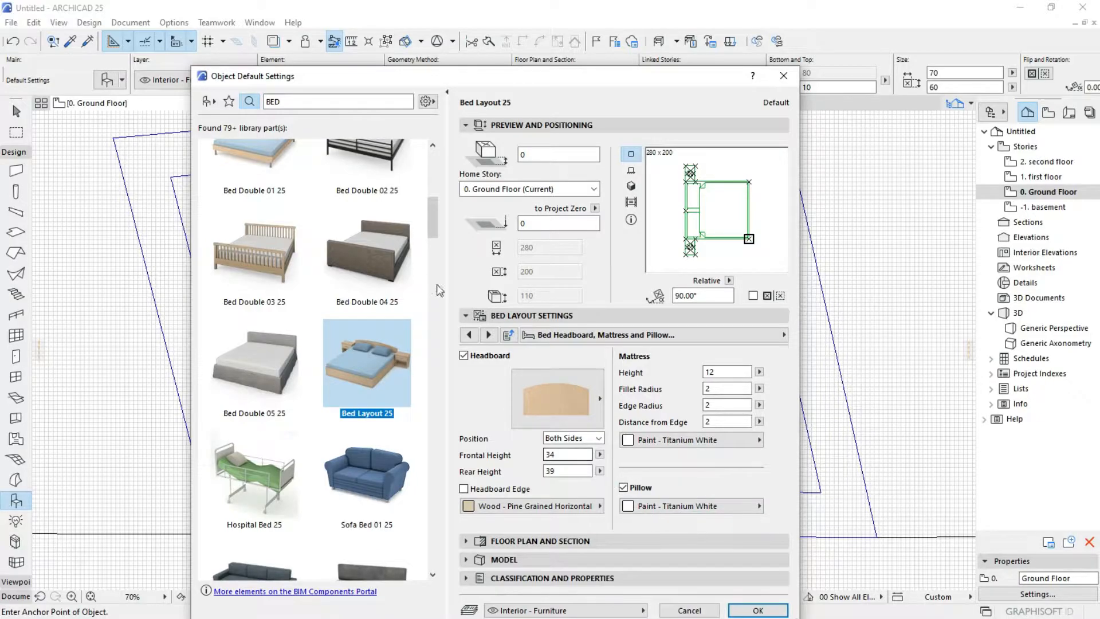
Set the bed's support type to Frame and keep the frame type without Drawers.
left_click(489, 335)
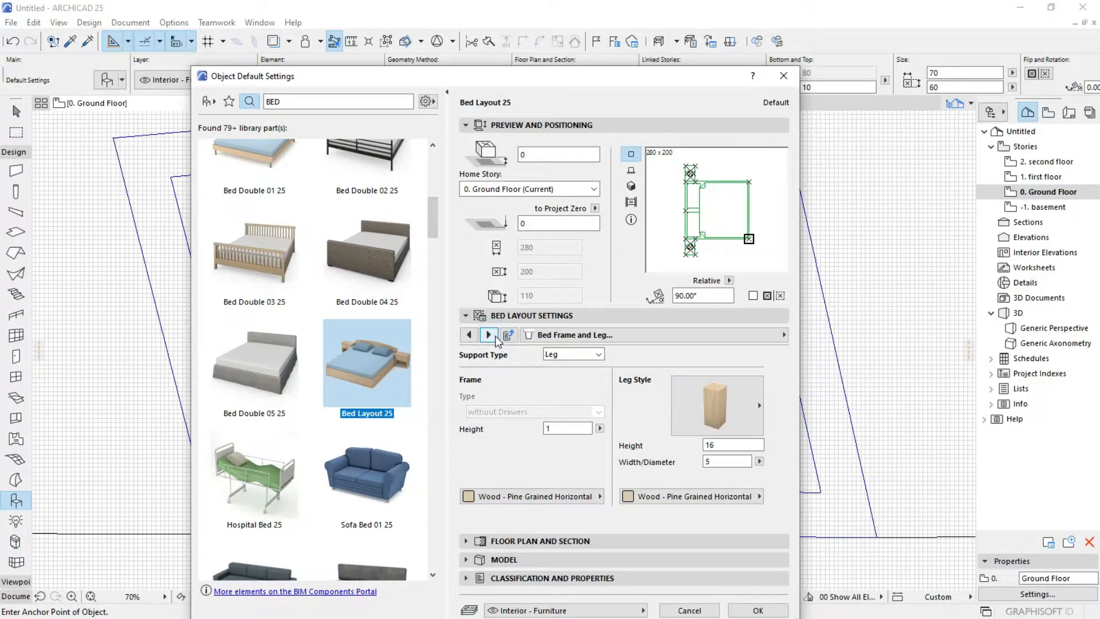
left_click(562, 353)
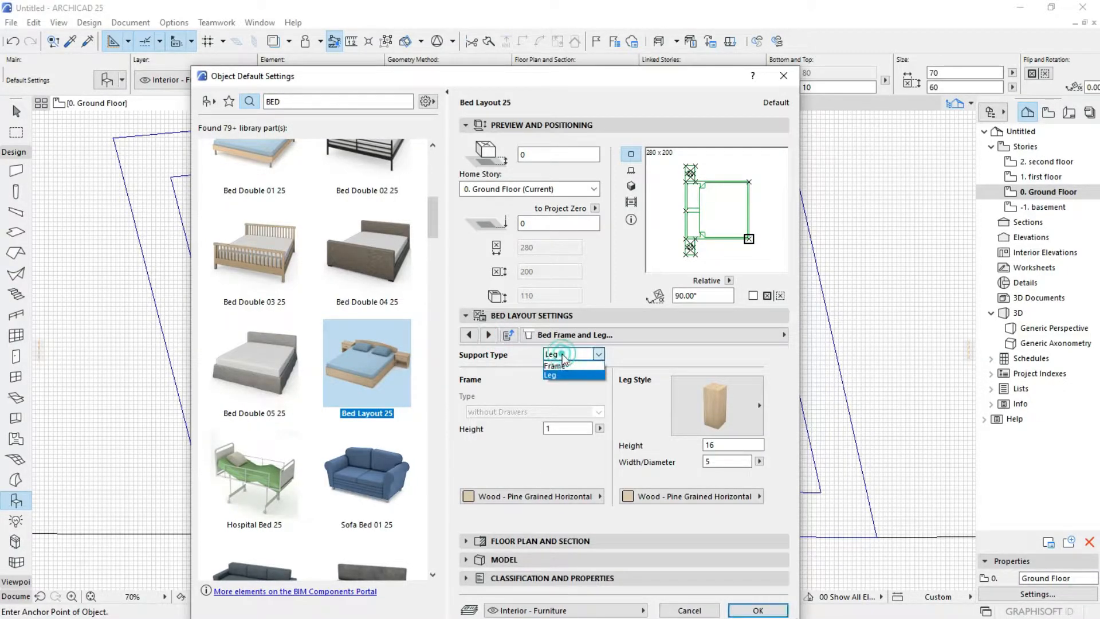
left_click(569, 366)
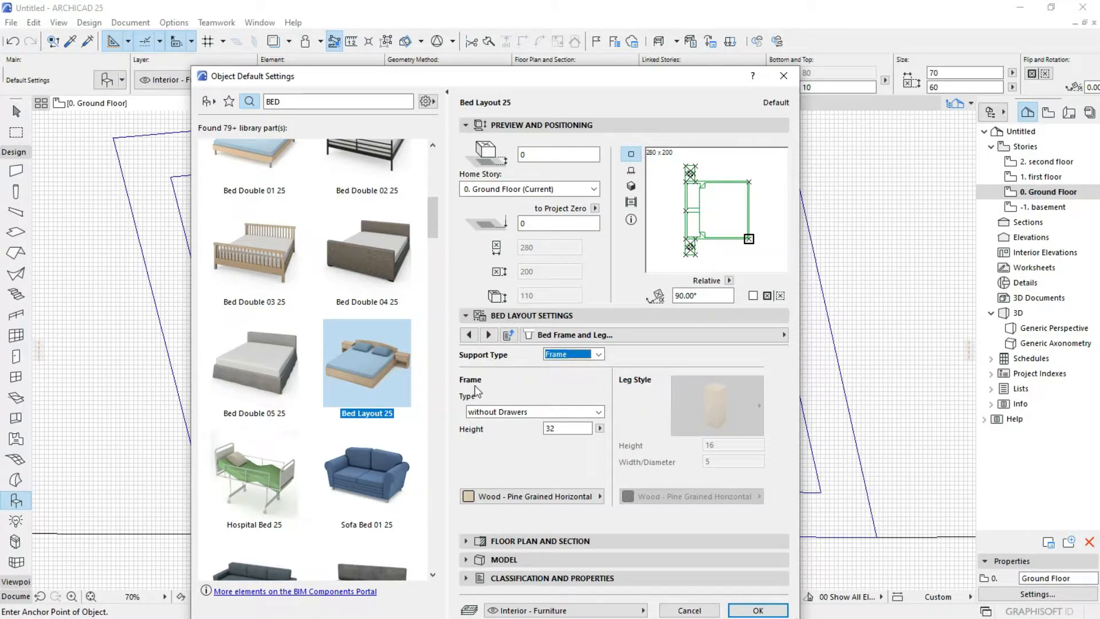
left_click(542, 414)
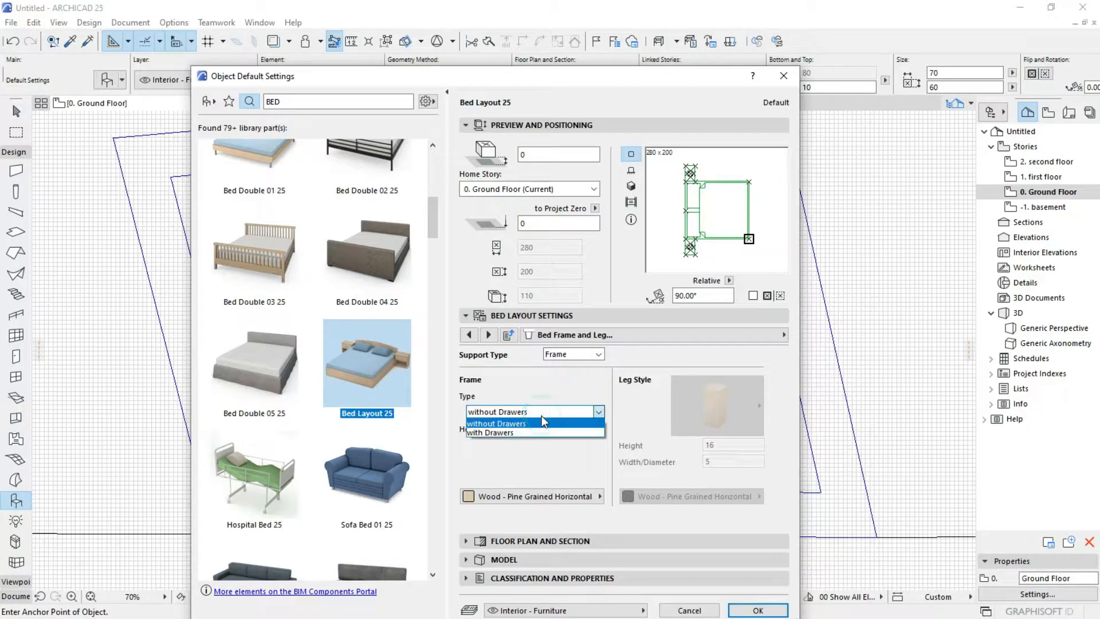
left_click(542, 421)
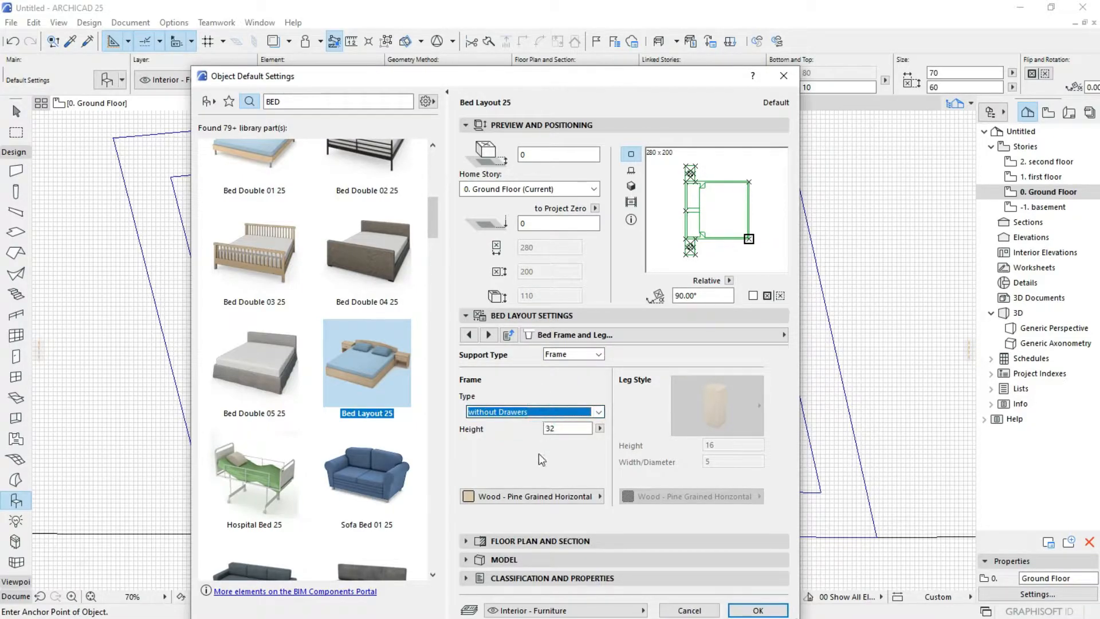
Give the night table drawers the framed panel style and choose the bracket-shaped pull handle as their knob style.
left_click(487, 335)
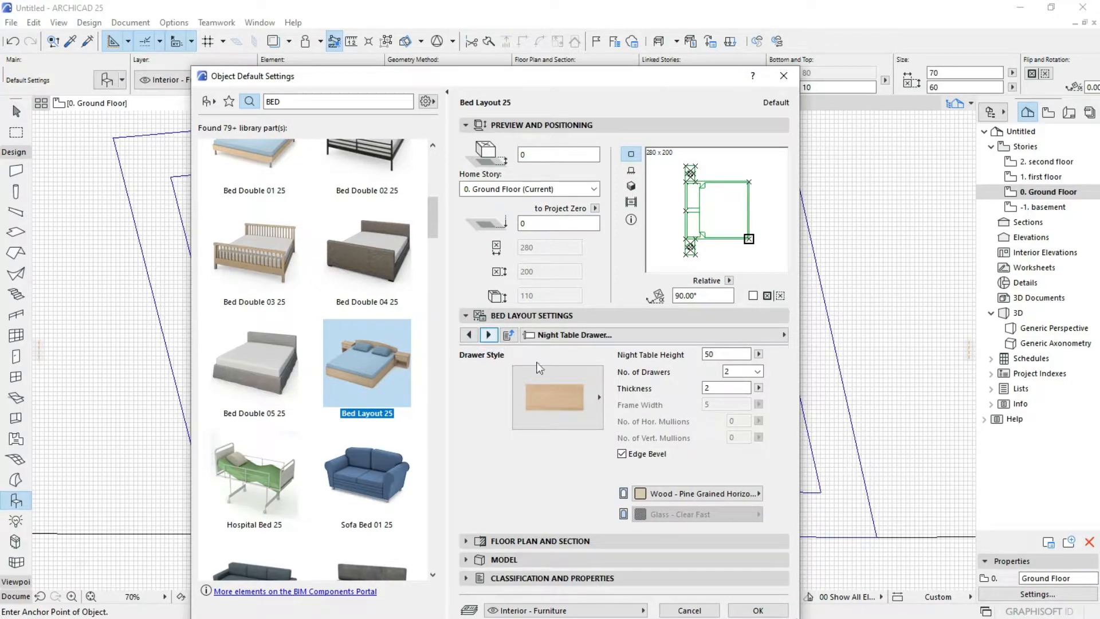
left_click(556, 374)
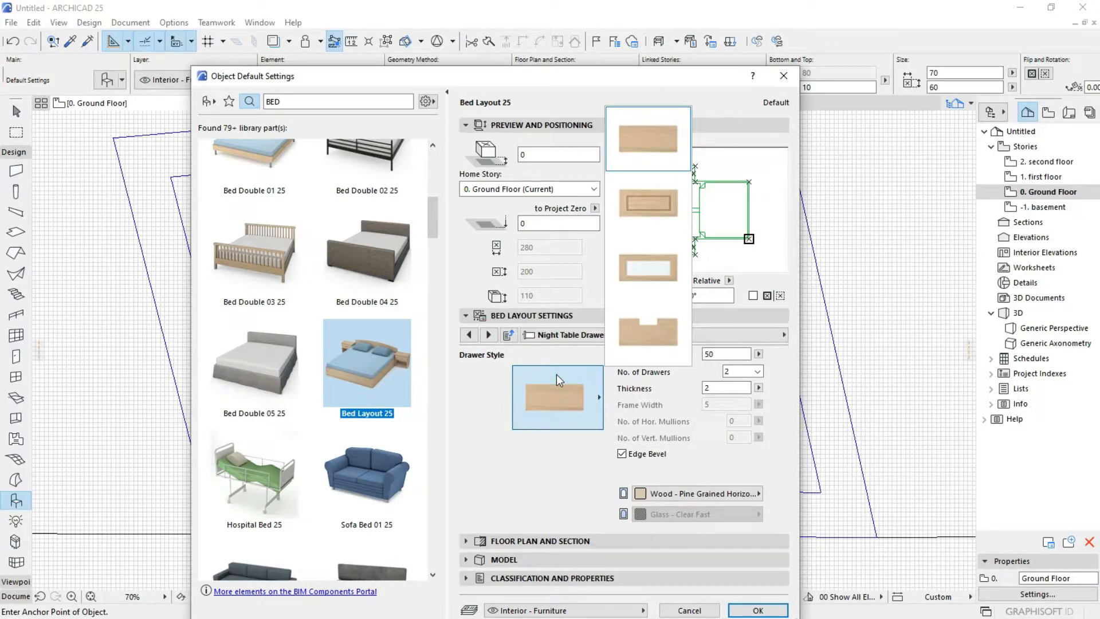
left_click(623, 207)
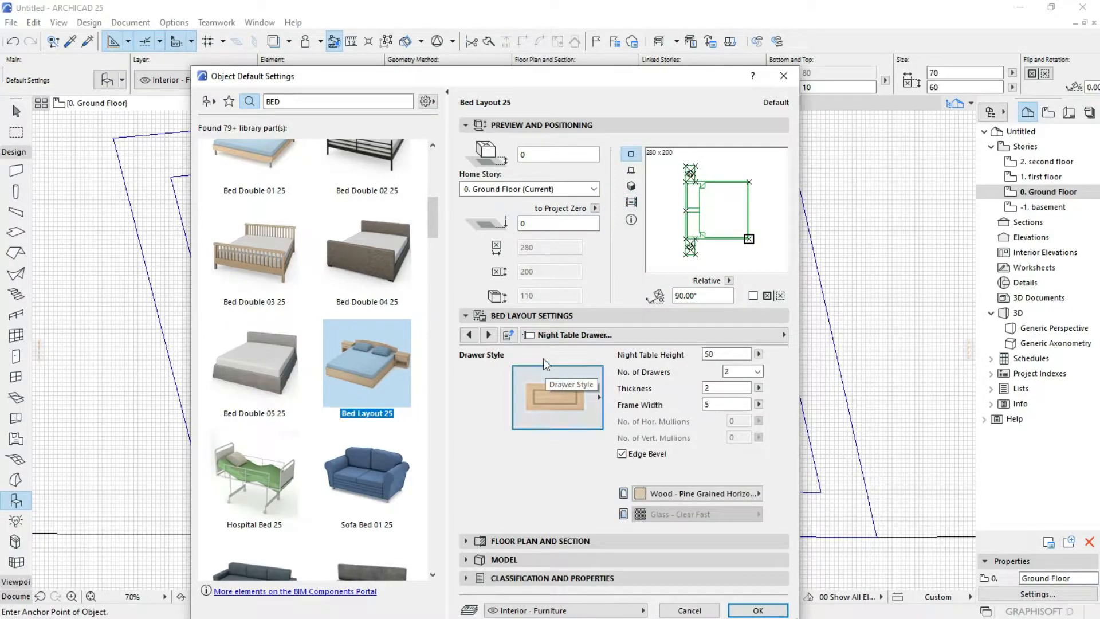
left_click(489, 334)
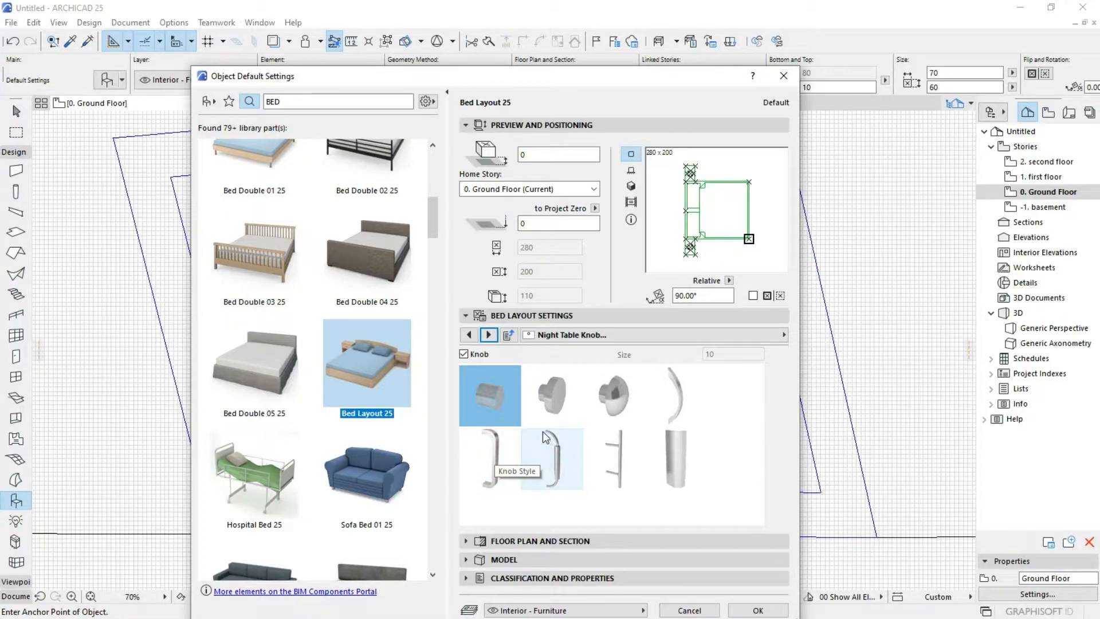
left_click(490, 456)
Review the night table cornice, the available base styles and the night table lamp settings.
left_click(487, 335)
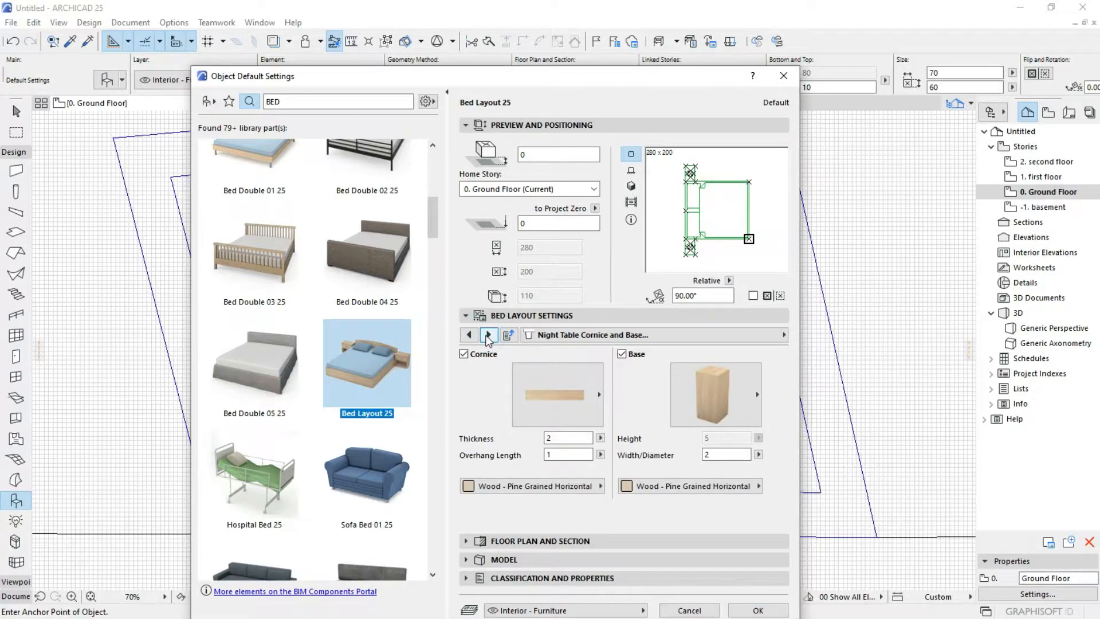
left_click(675, 389)
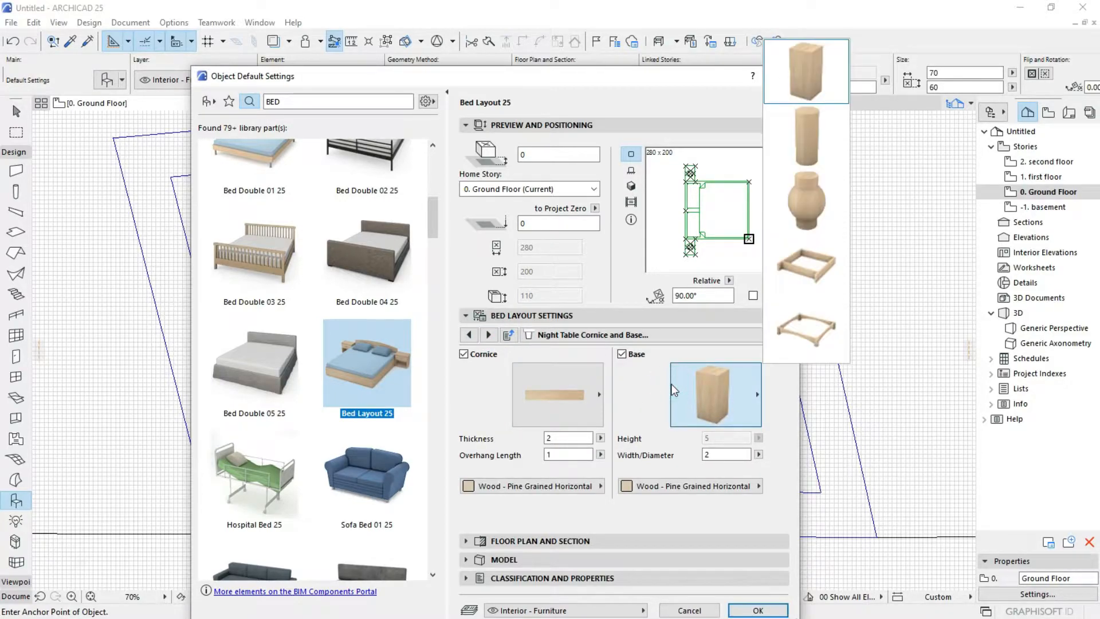
left_click(674, 390)
left_click(489, 335)
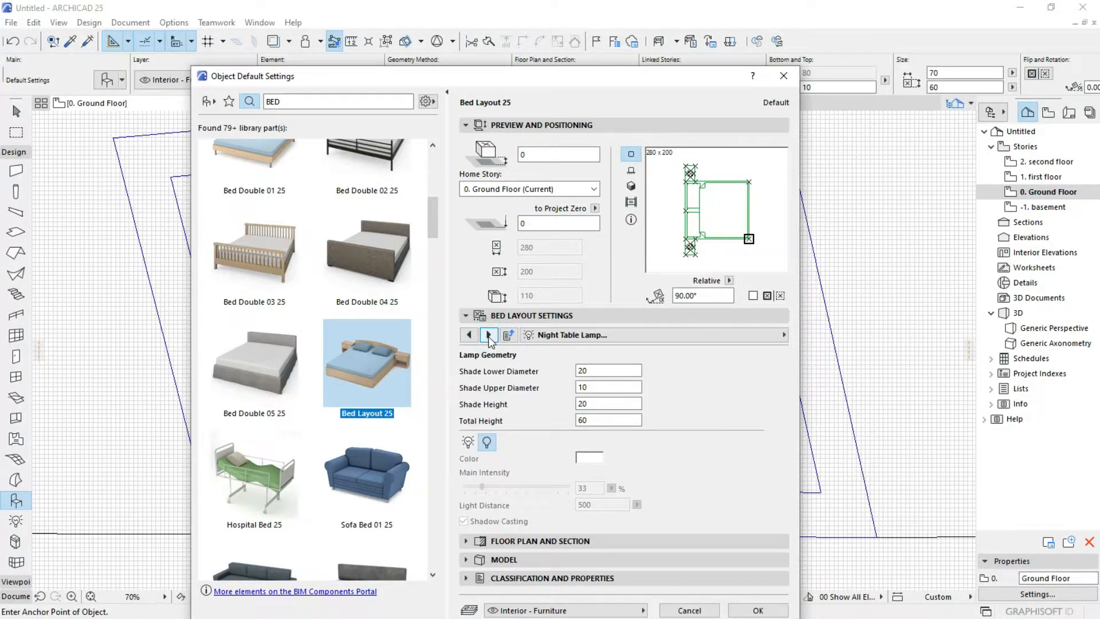
Set the contour pen of the bed's 2D representation to pen 2, 0.15 mm.
left_click(488, 335)
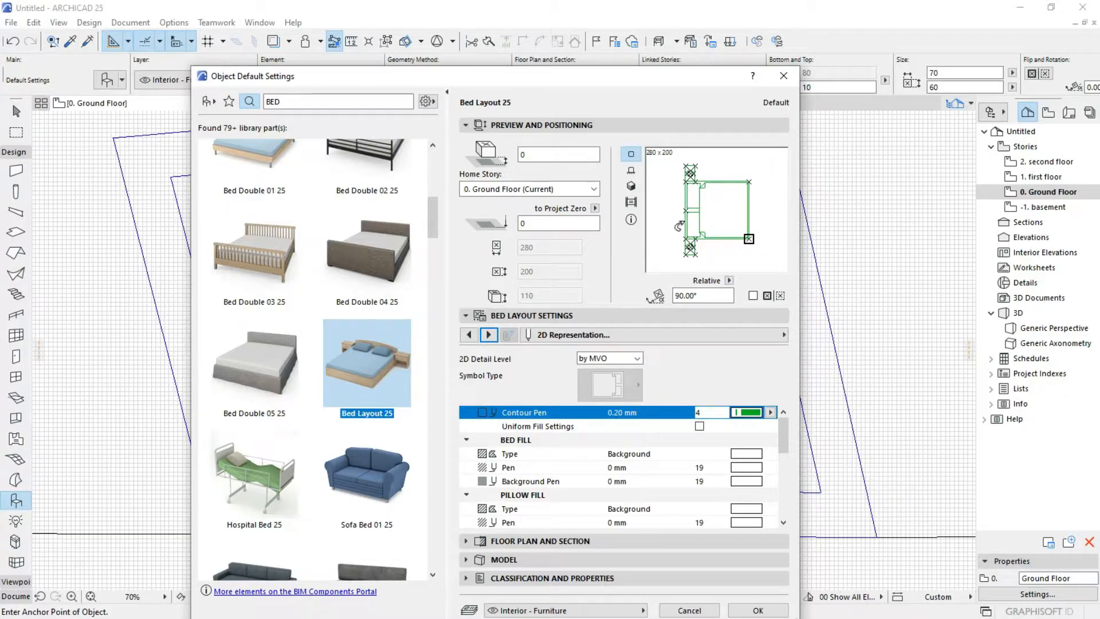
left_click(755, 415)
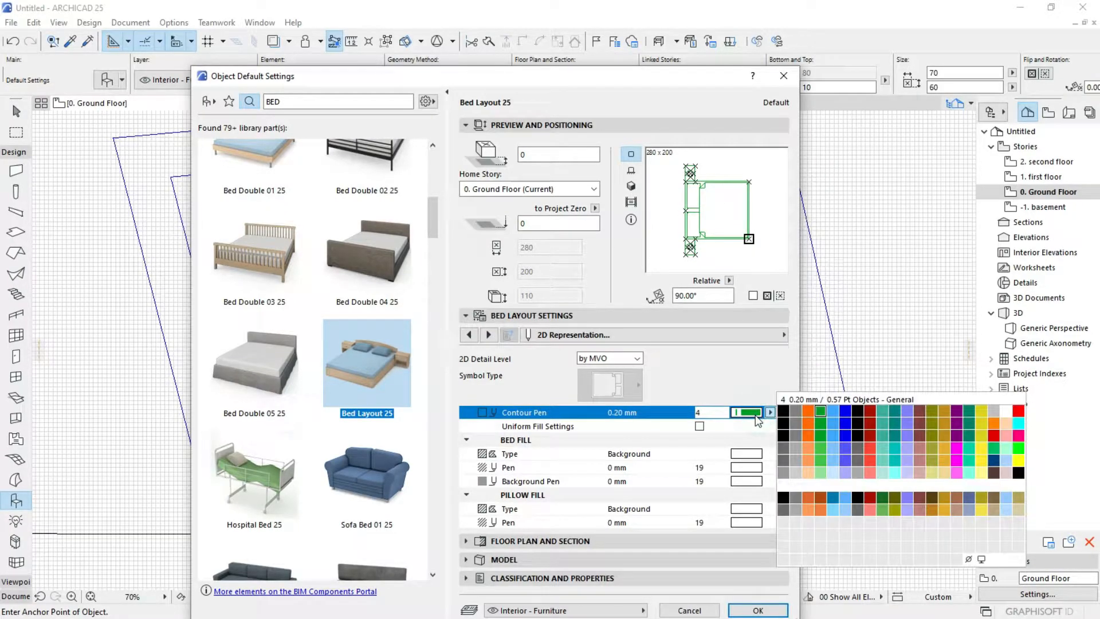
left_click(799, 412)
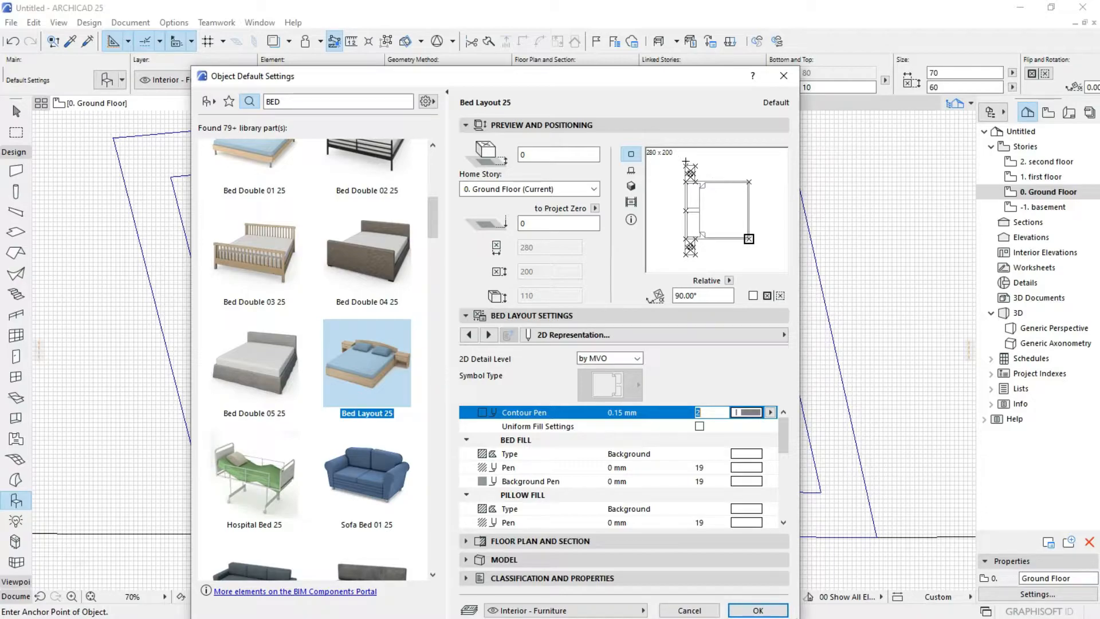
Set the bed's anchor point to the wall-side outer corner of the upper night table, check it against the plan and accept the settings.
left_click(687, 166)
left_click_drag(651, 84, 550, 279)
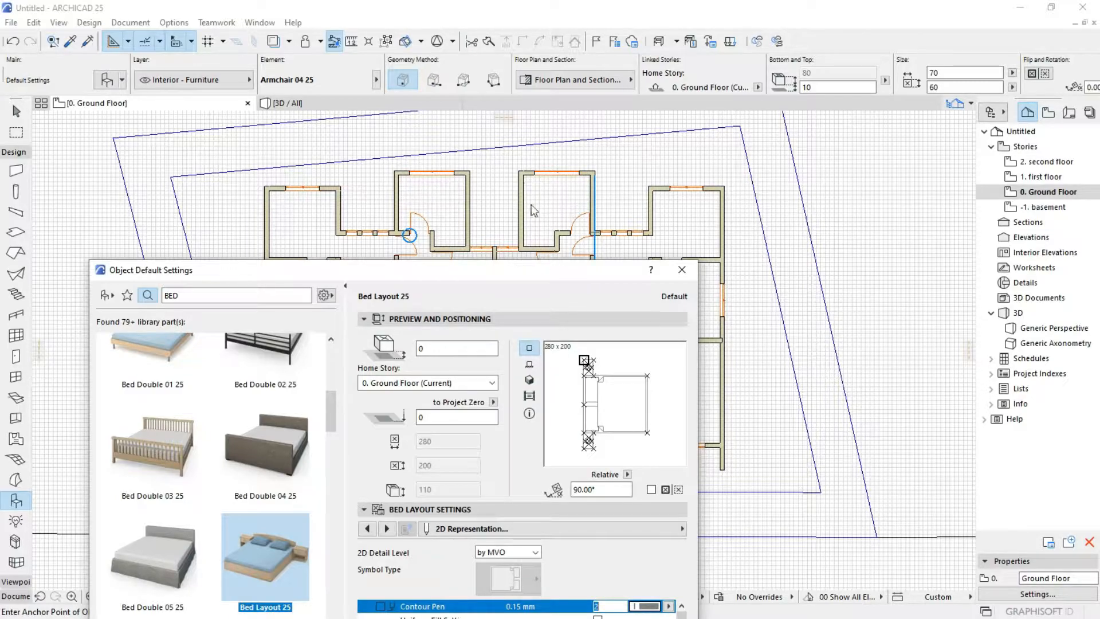
left_click_drag(499, 269, 586, 56)
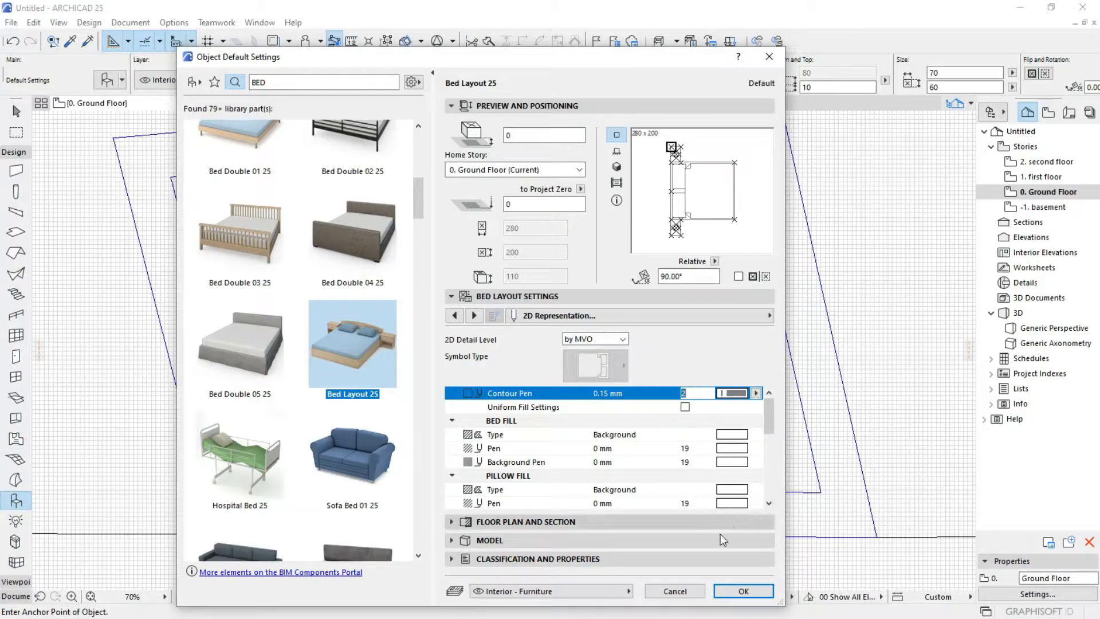
left_click(743, 591)
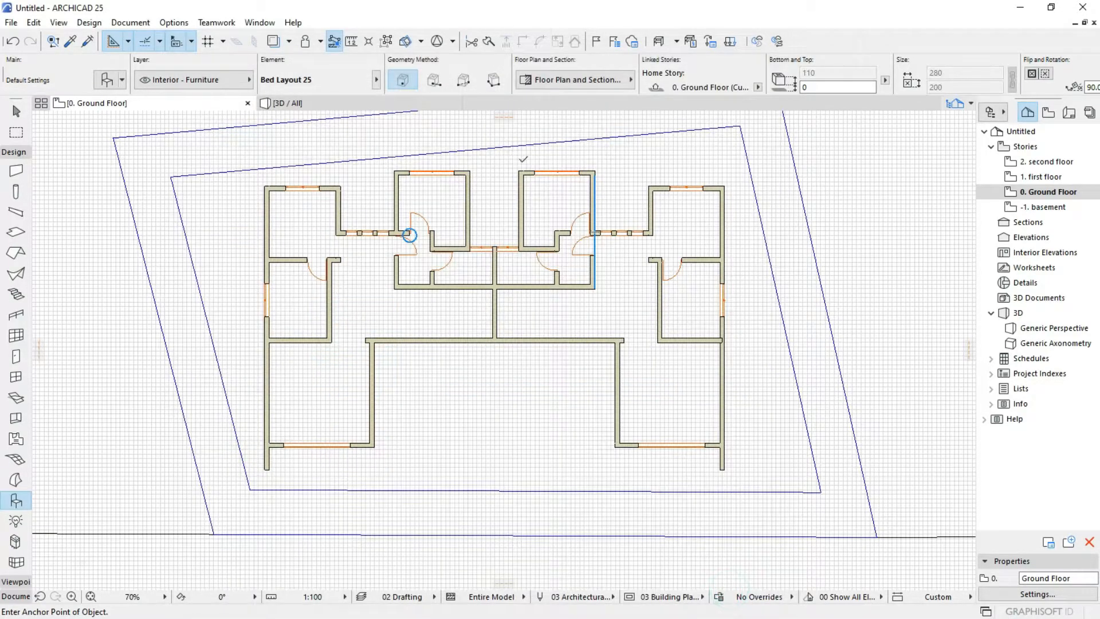
Place the bed at the inner upper-left corner of the upper bedroom just right of the plan's centre and select it.
scroll(536, 172, "up", 6)
left_click(484, 201)
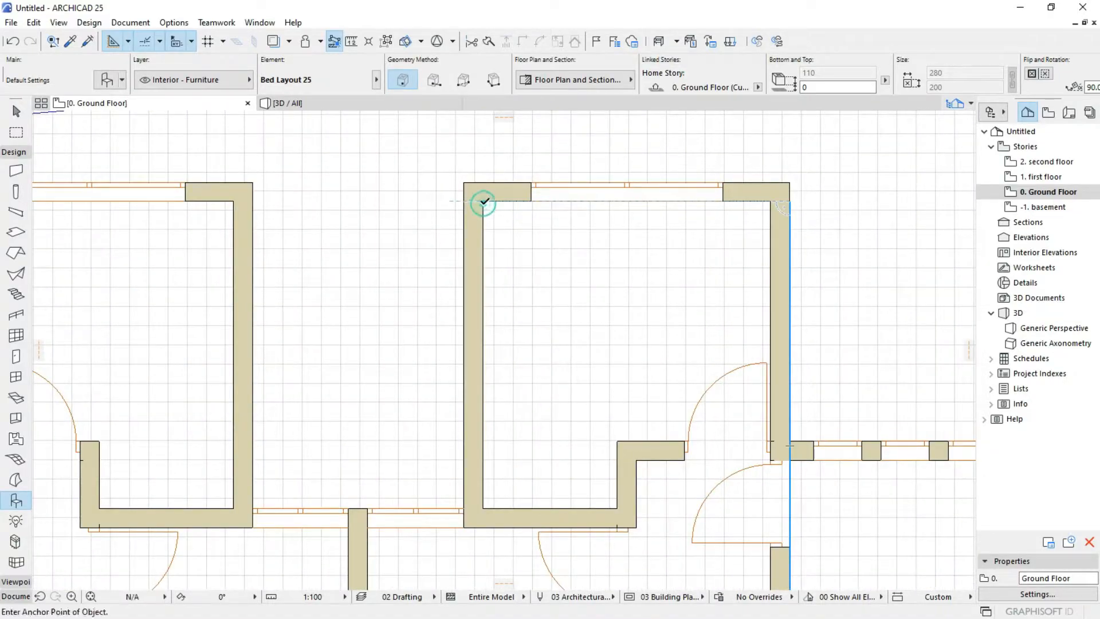
left_click(589, 349, "shift")
middle_click_drag(579, 338, 529, 277)
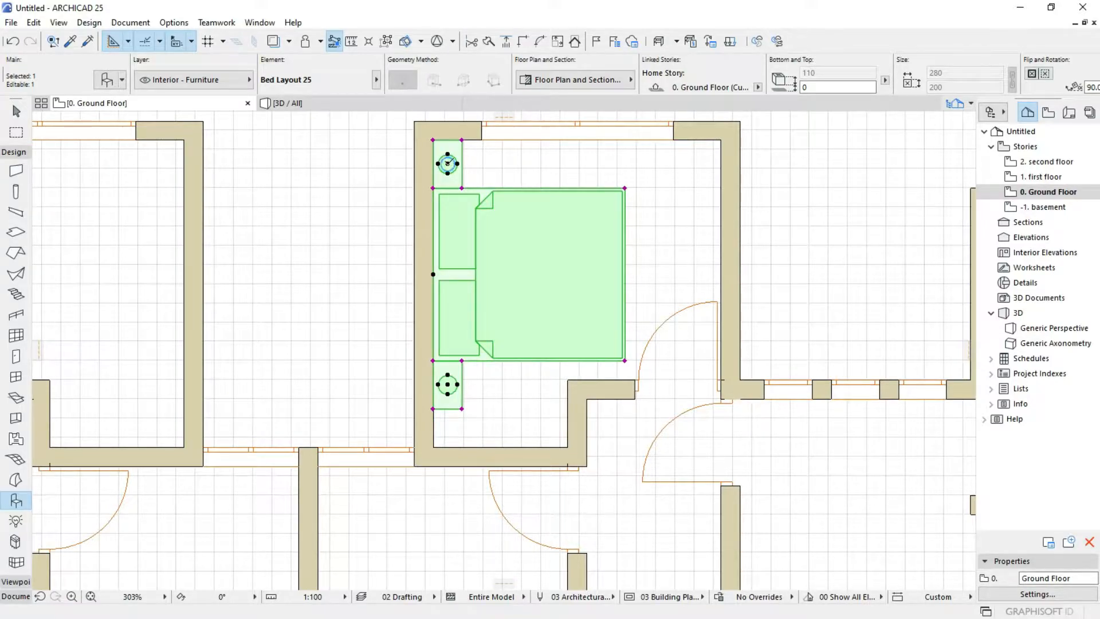
Open the placed bed's object settings and go to its Style, Dimensions and Minimal Space page.
key("ctrl+t")
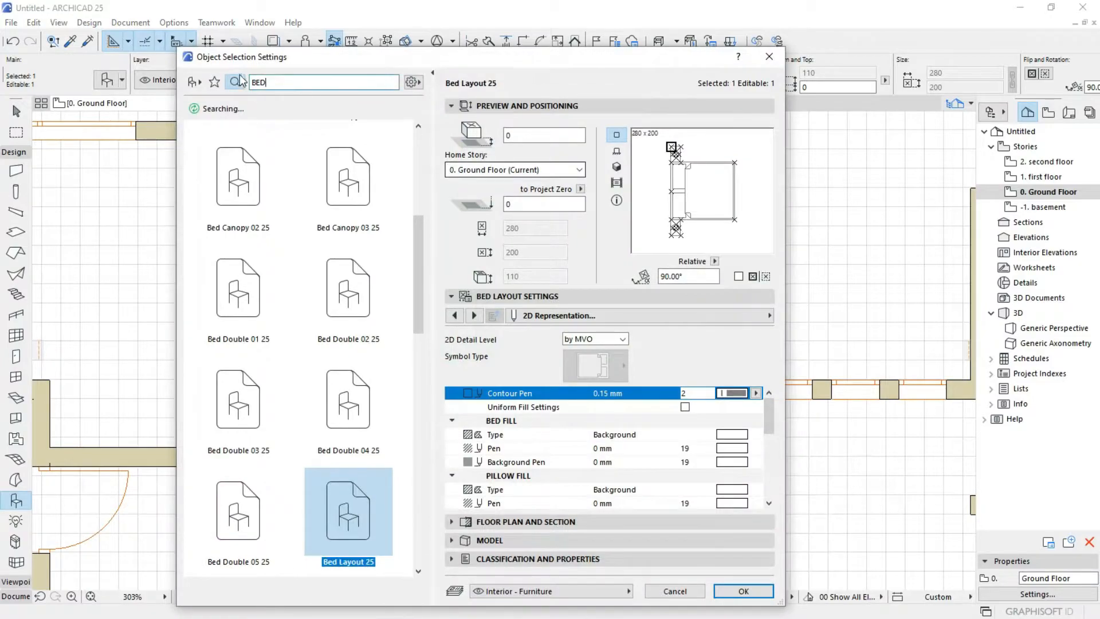
key("Escape")
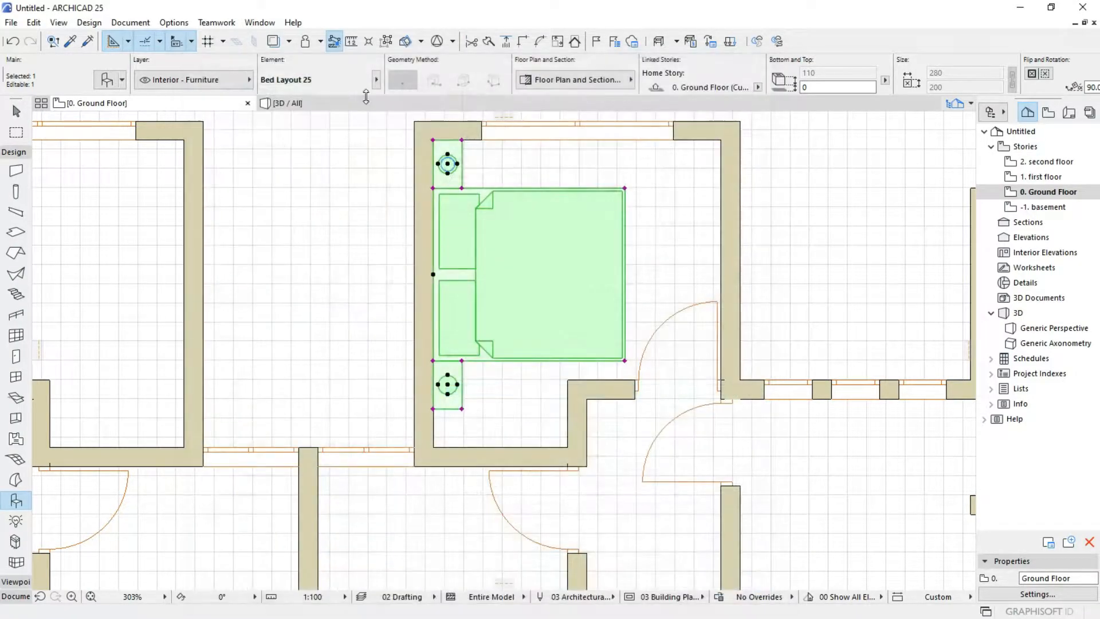
right_click(509, 246)
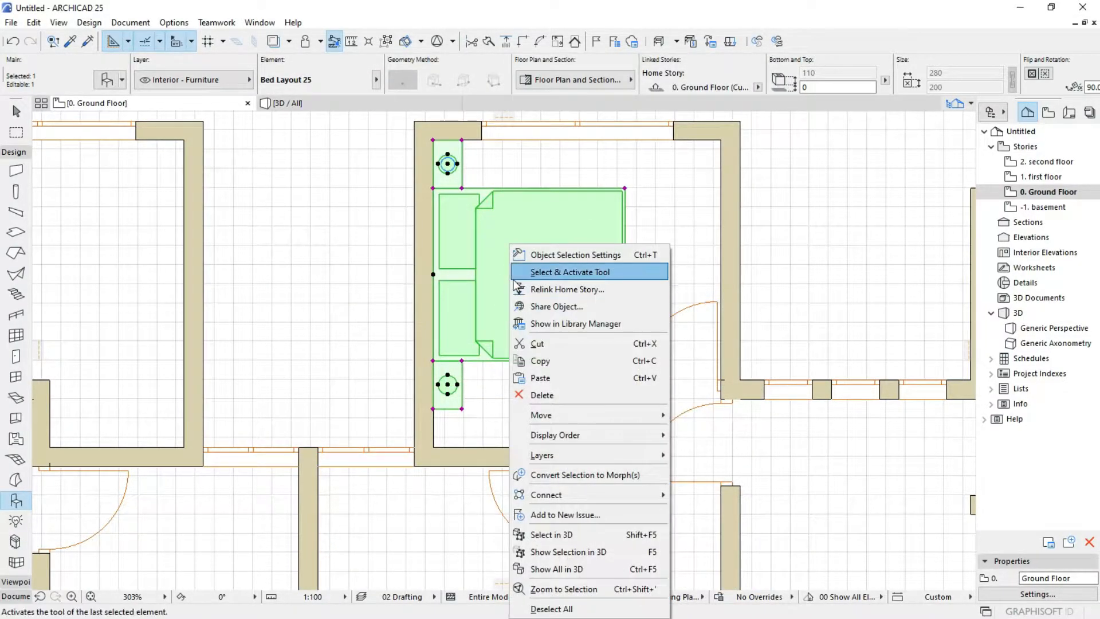
left_click(526, 255)
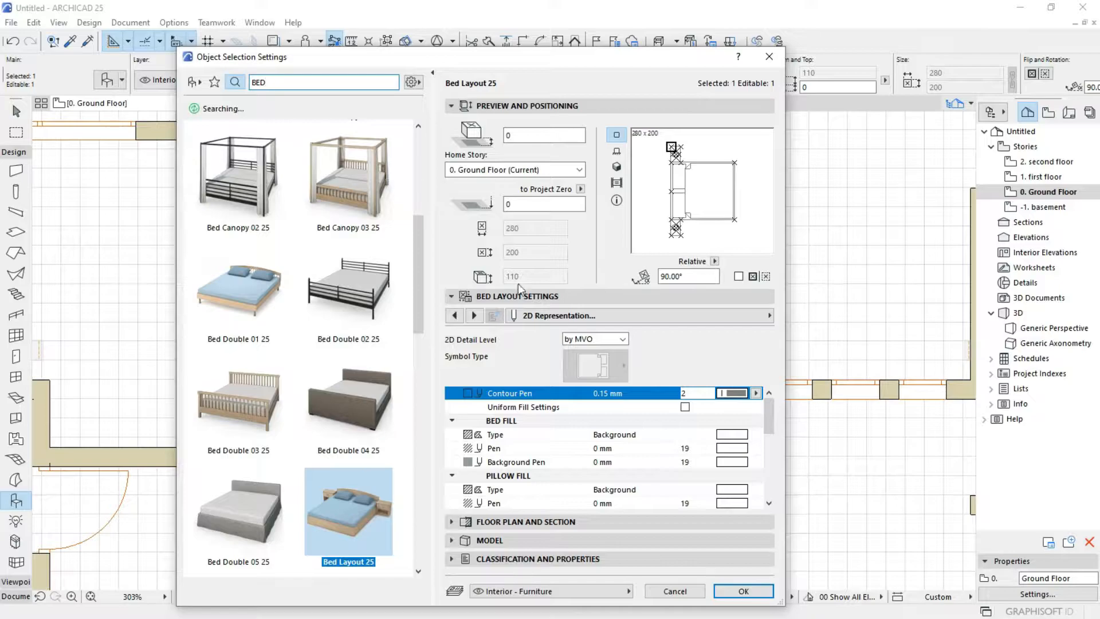
left_click(452, 315)
left_click(452, 315)
left_click(453, 315)
left_click(453, 315)
left_click(452, 316)
left_click(453, 315)
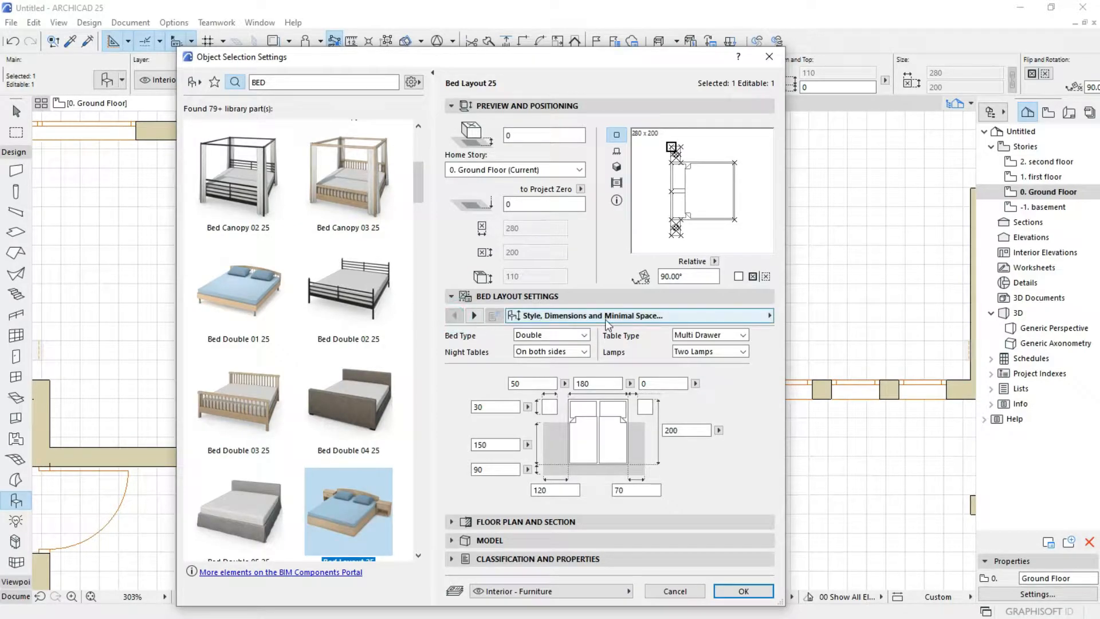
Try a night table width of 40, then set it to 35 and accept the bed settings.
left_click(540, 382)
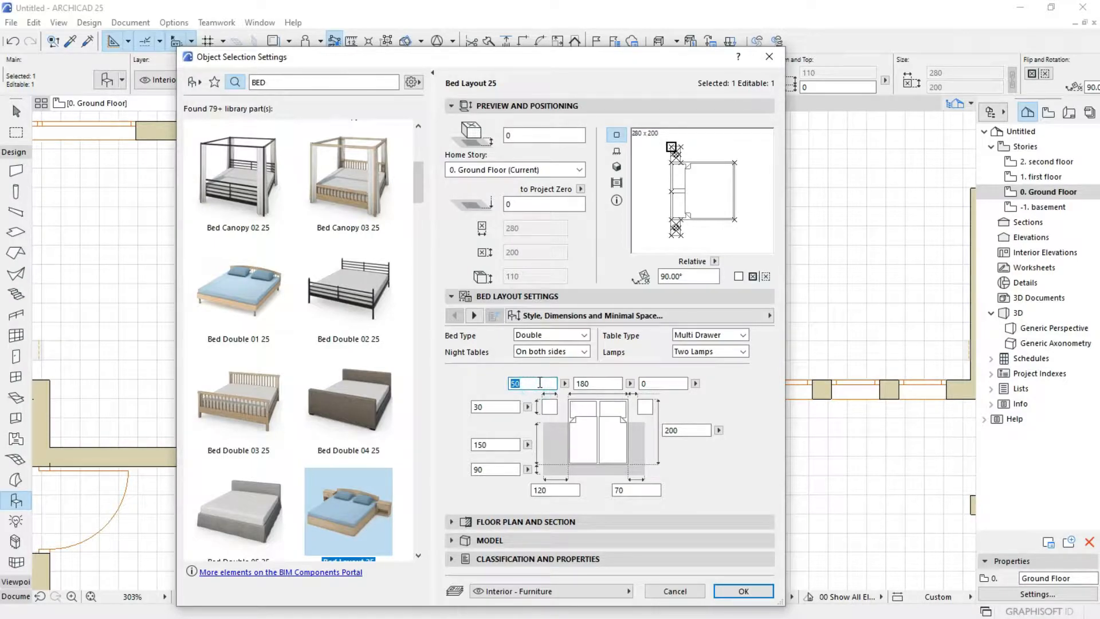
type("4")
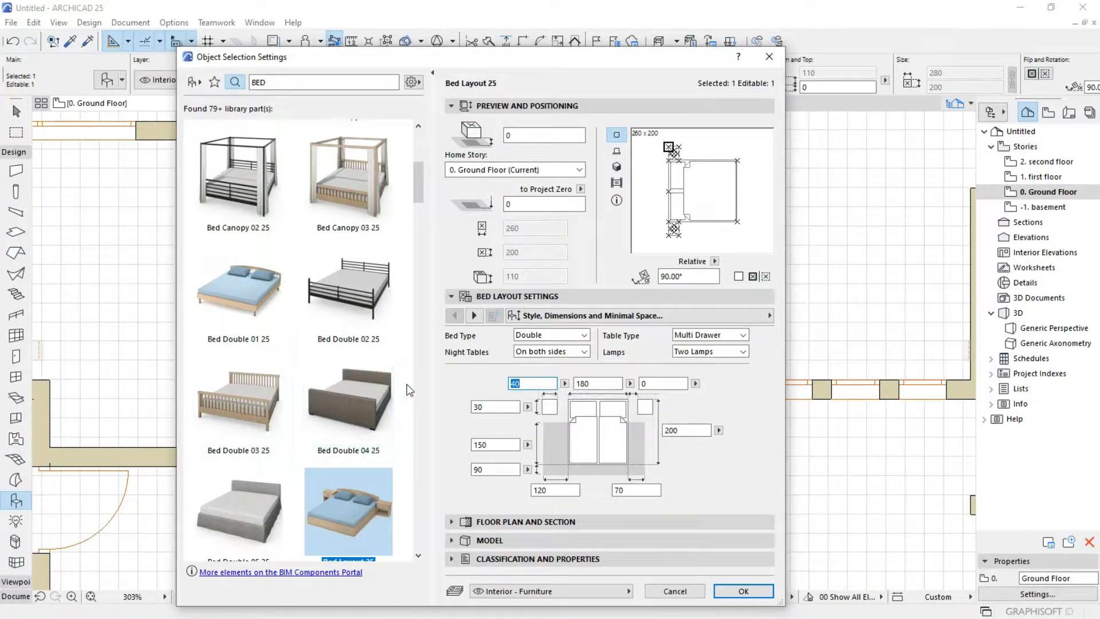
type("35")
key("Return")
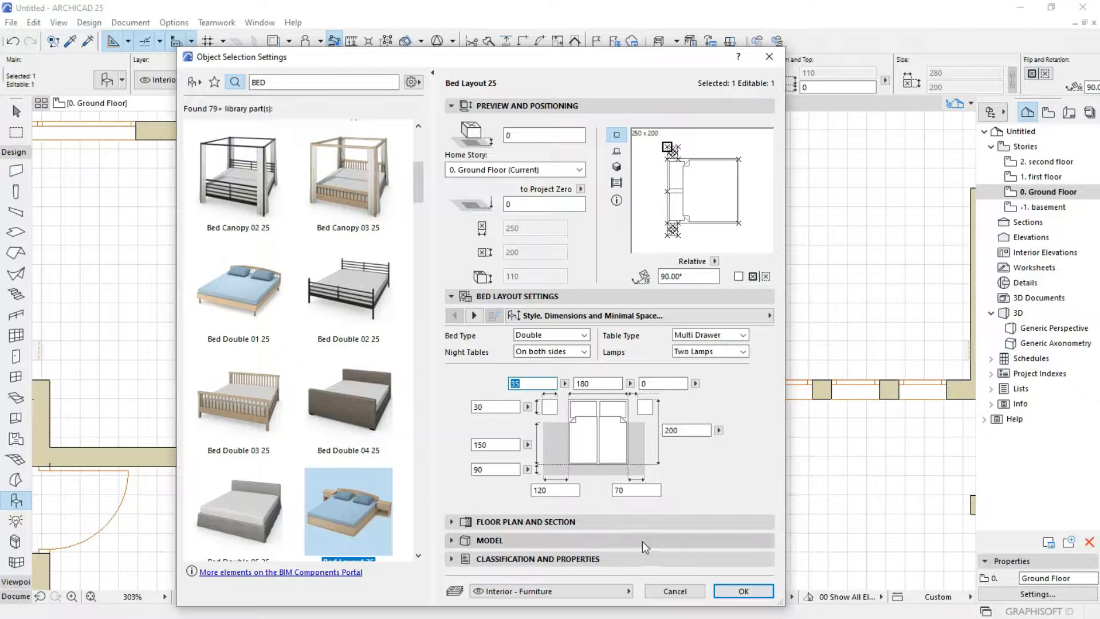
left_click(743, 590)
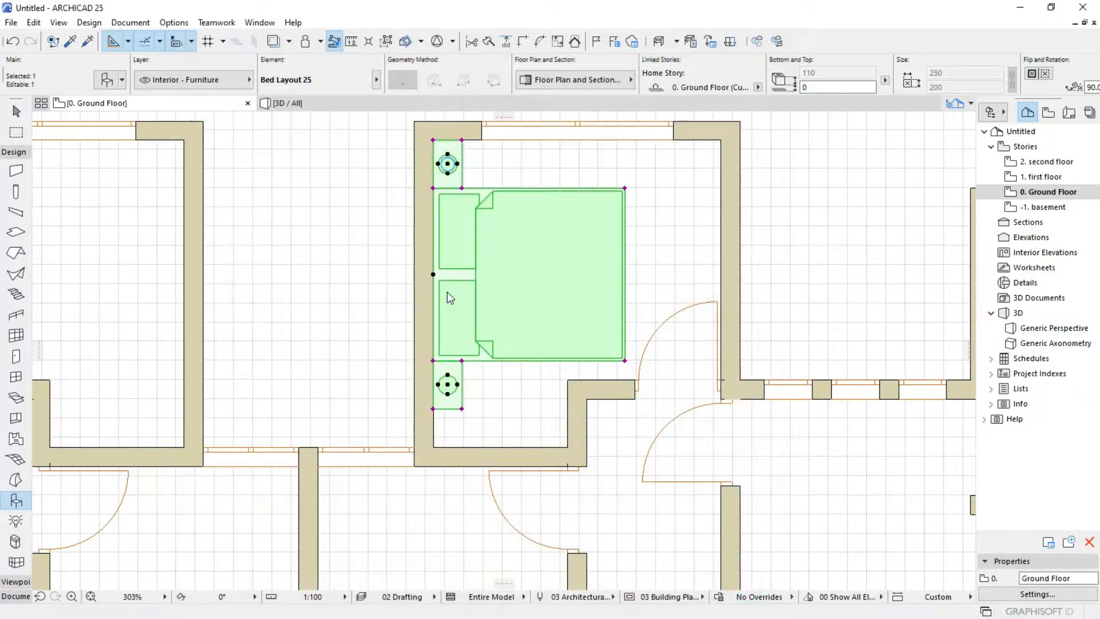
Move the bed up so the upper night table's wall-side outer corner meets the bedroom's inner upper-left corner, and leave it deselected.
scroll(446, 124, "up", 3)
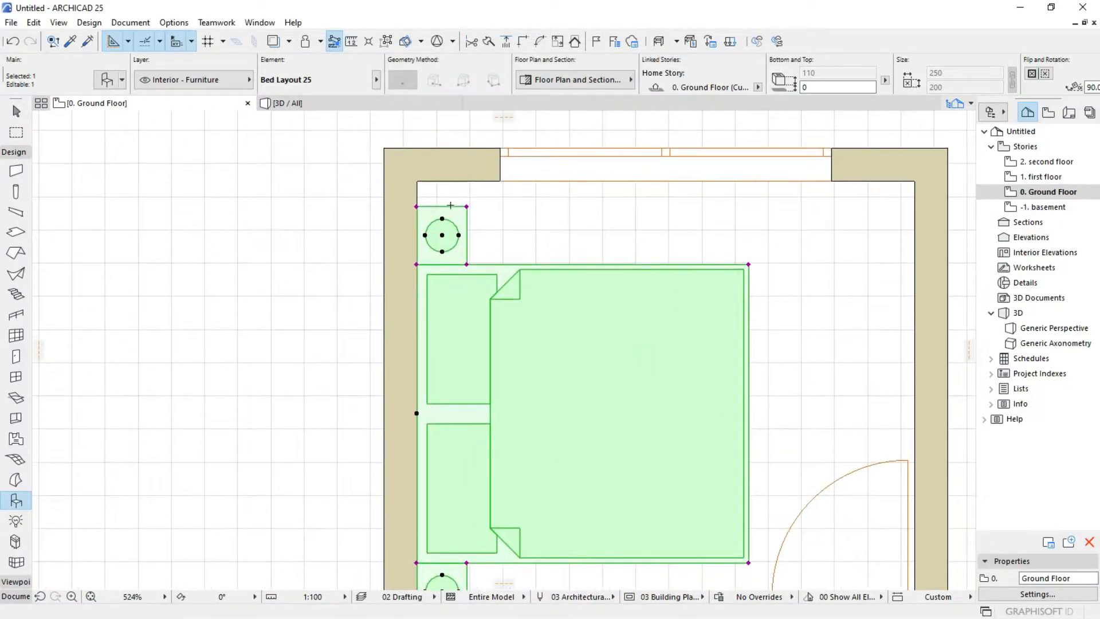
key("ctrl+d")
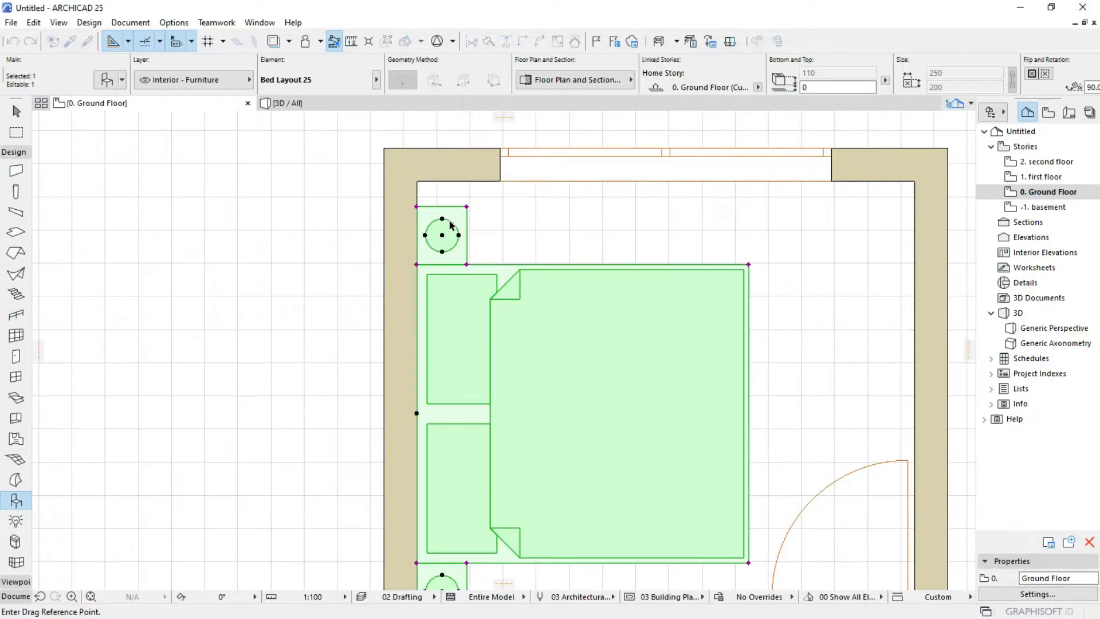
left_click(417, 206)
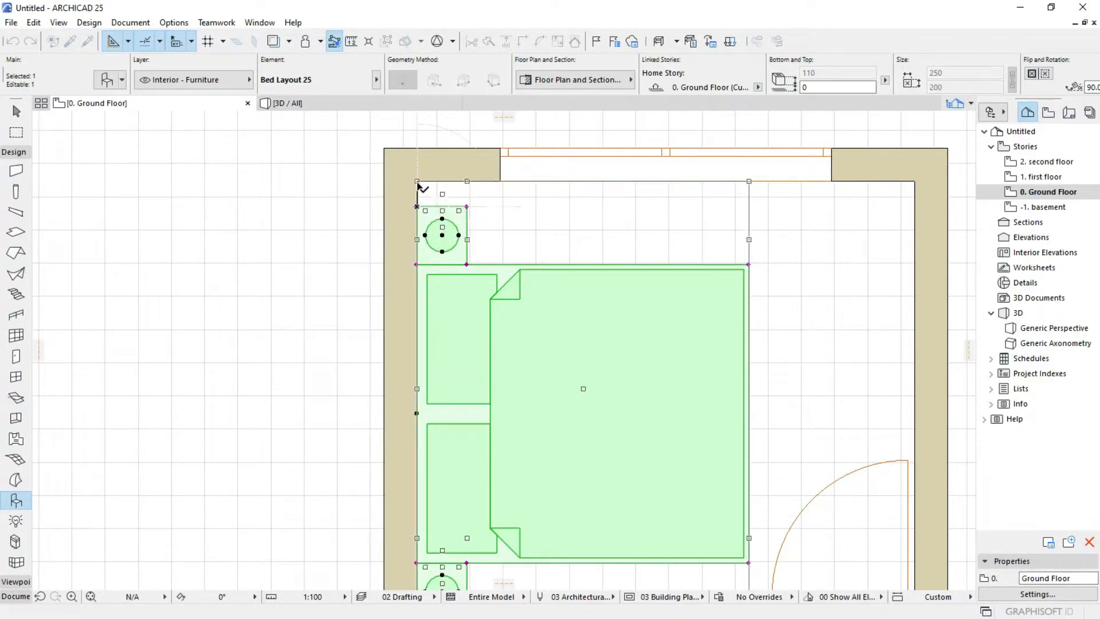
left_click(420, 196)
scroll(395, 190, "down", 8)
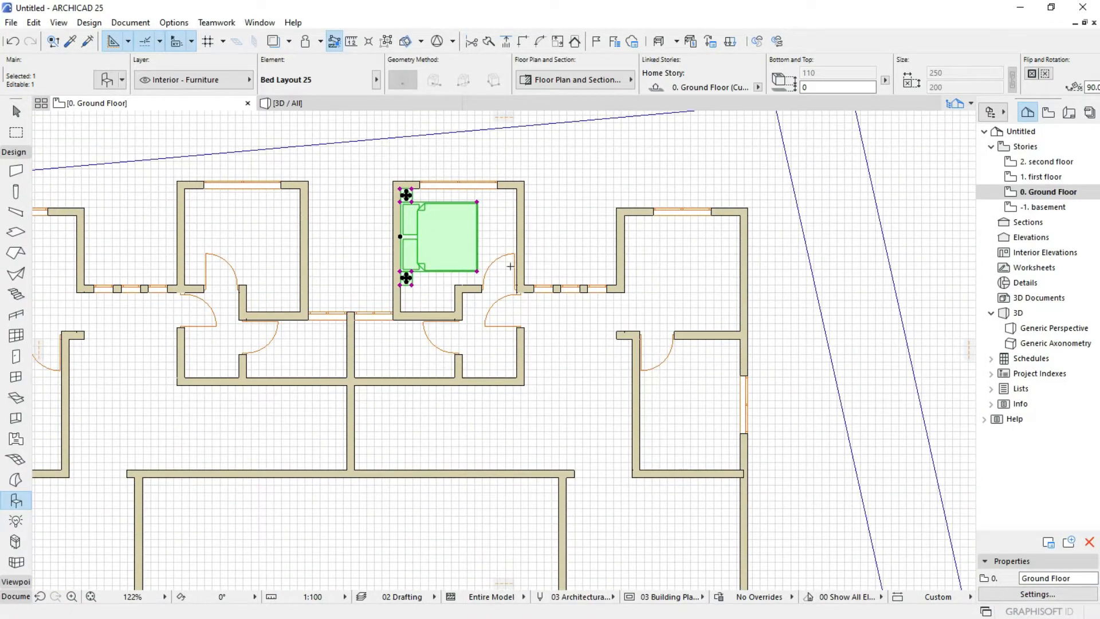
scroll(401, 258, "up", 2)
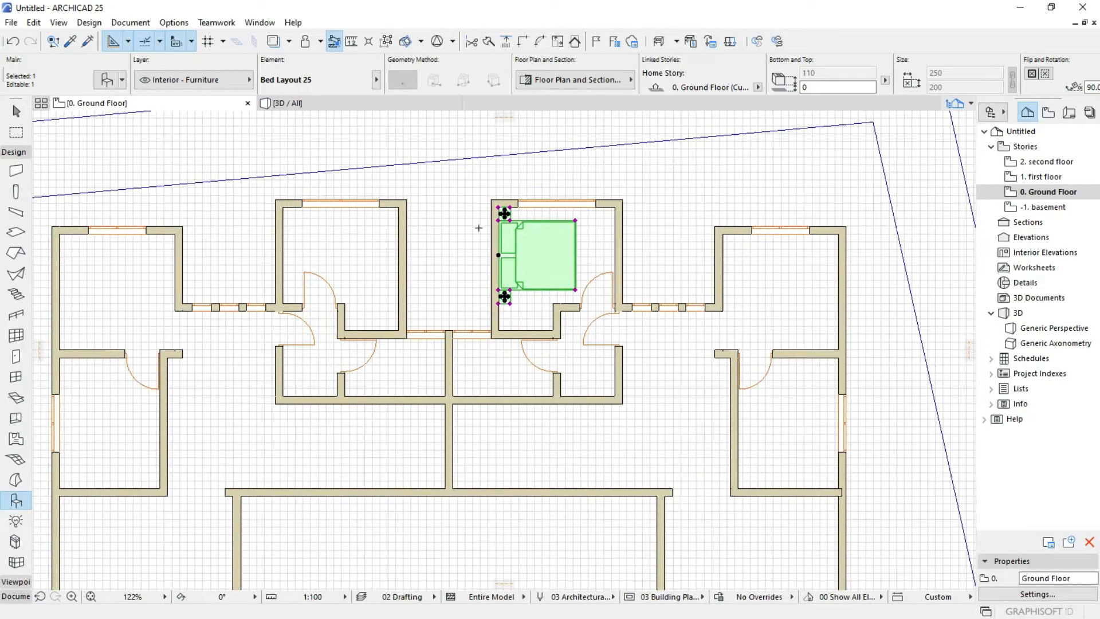
scroll(479, 229, "up", 1)
left_click(585, 201)
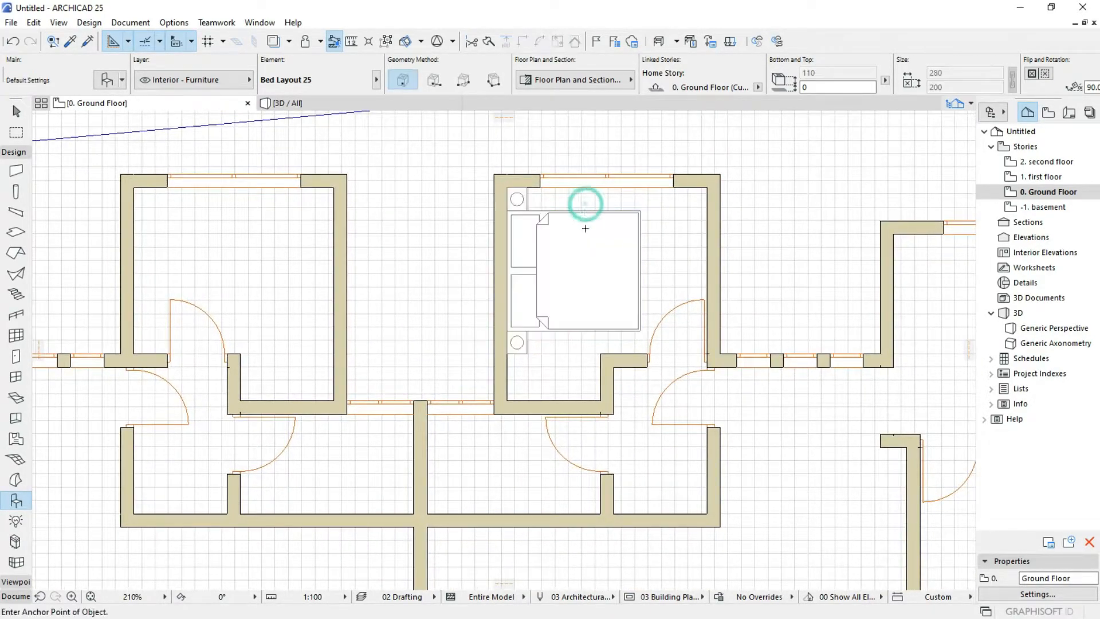
left_click(585, 281, "shift")
middle_click_drag(496, 248, 501, 243)
scroll(501, 243, "down", 2)
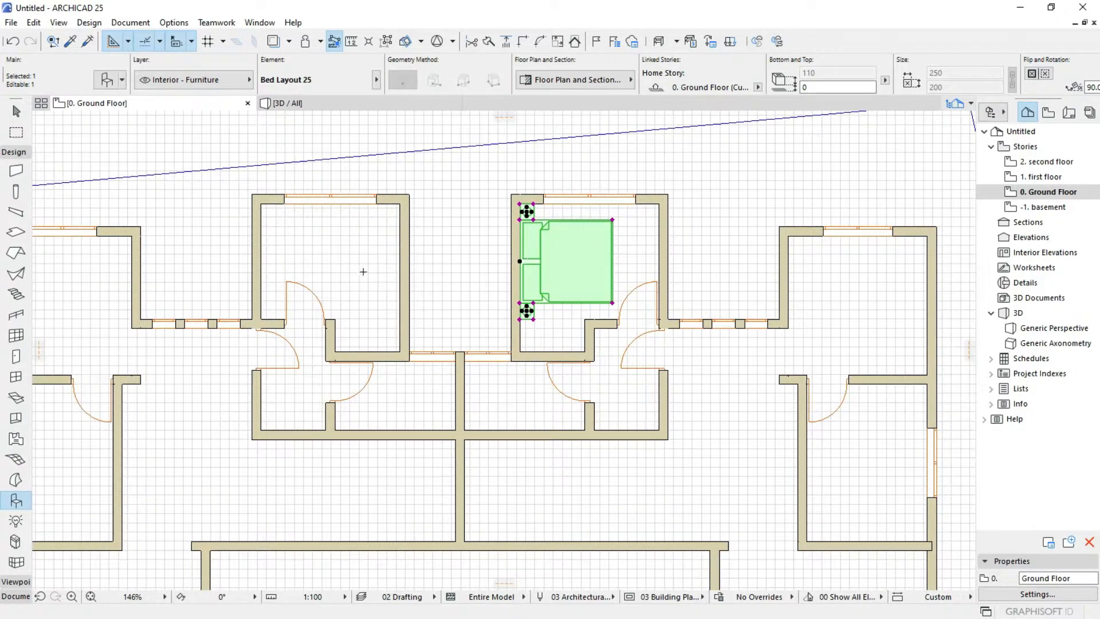
key("Escape")
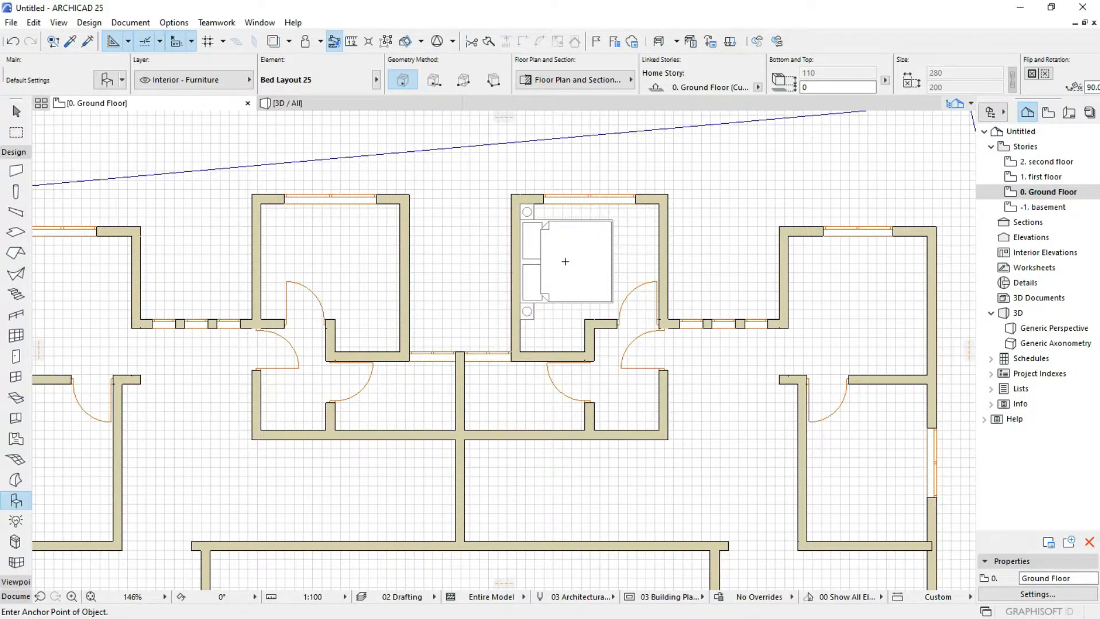
Pick up the placed bed's settings, place a second bed at the inner upper-right corner of the bedroom left of centre, and select it.
key("alt")
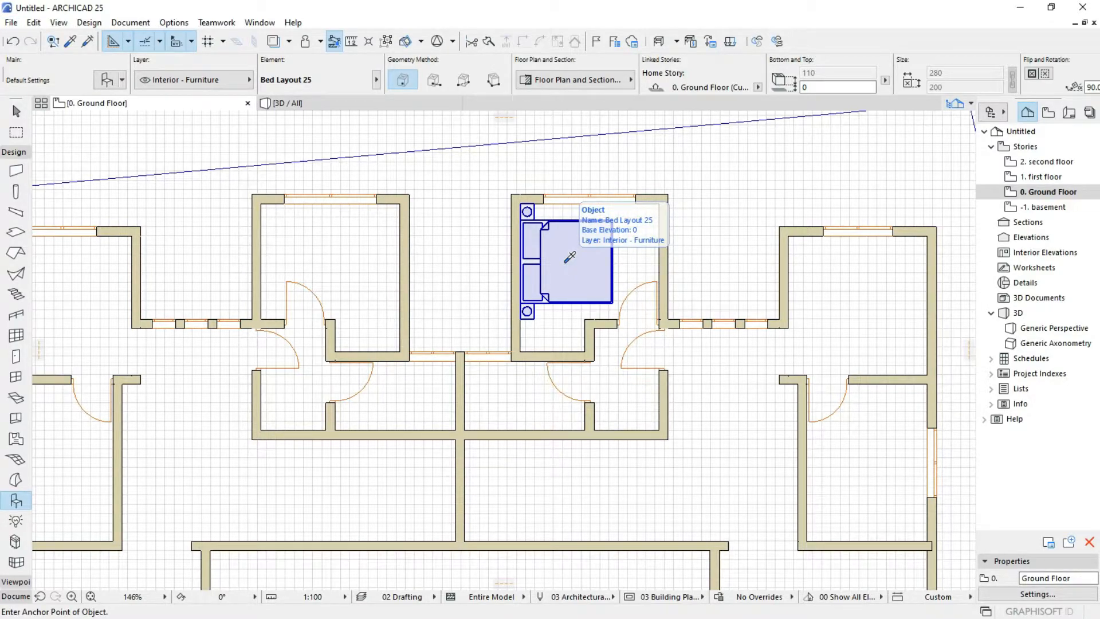
left_click(570, 258, "alt")
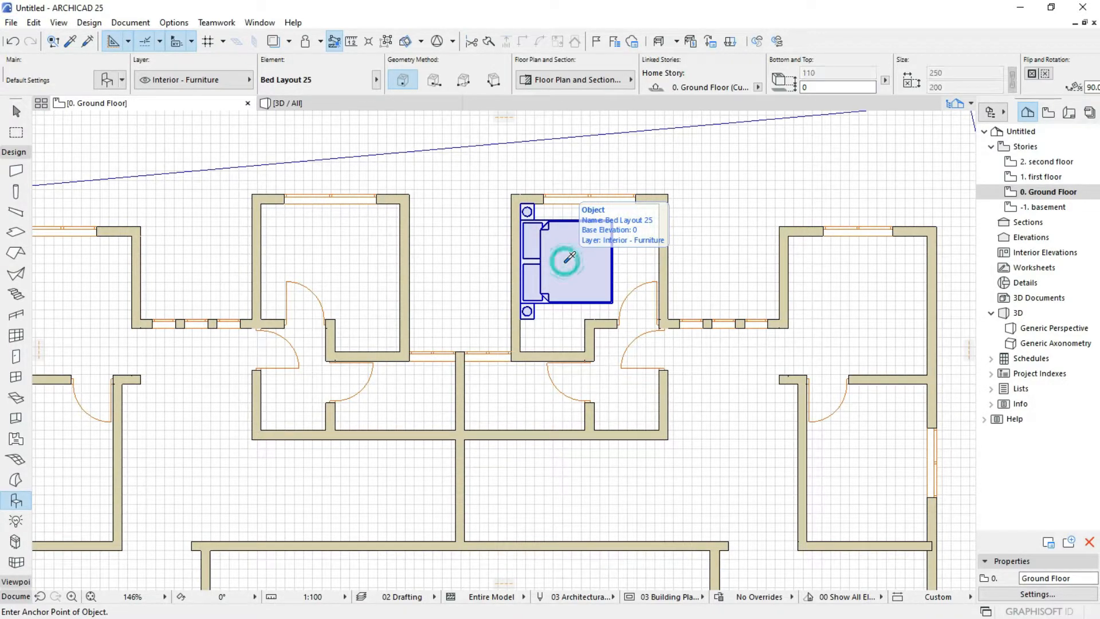
left_click(401, 203)
middle_click_drag(401, 203, 408, 352)
left_click(395, 278, "shift")
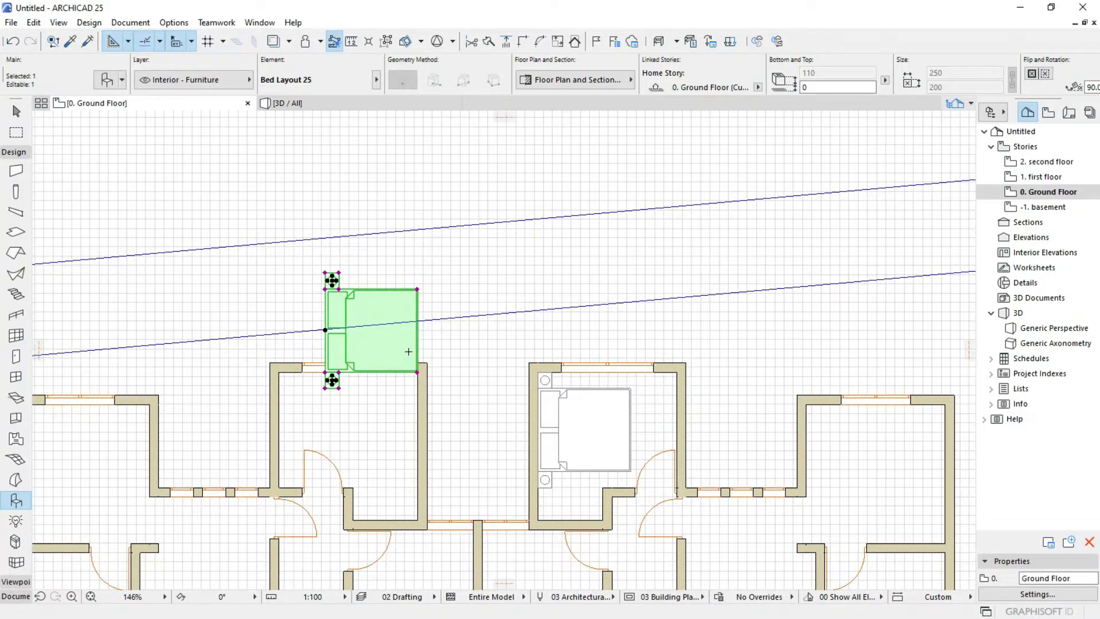
Move the second bed by its upper night table's wall-side outer corner onto the left bedroom's inner upper-right corner.
key("ctrl+d")
left_click(331, 279)
scroll(458, 435, "up", 4)
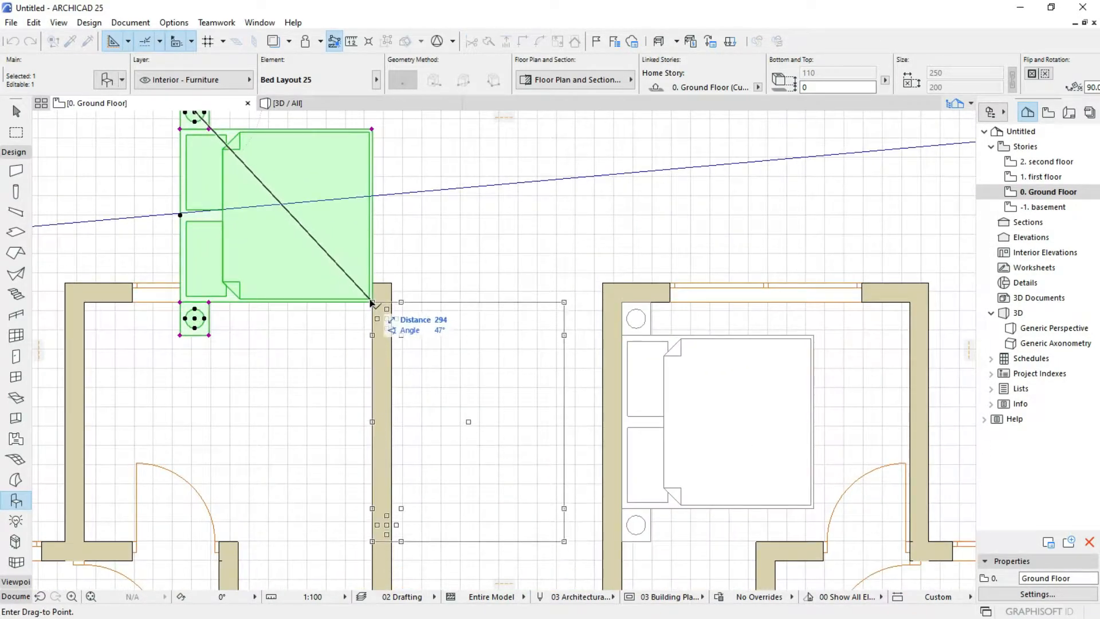
left_click(371, 302)
middle_click_drag(371, 302, 356, 238)
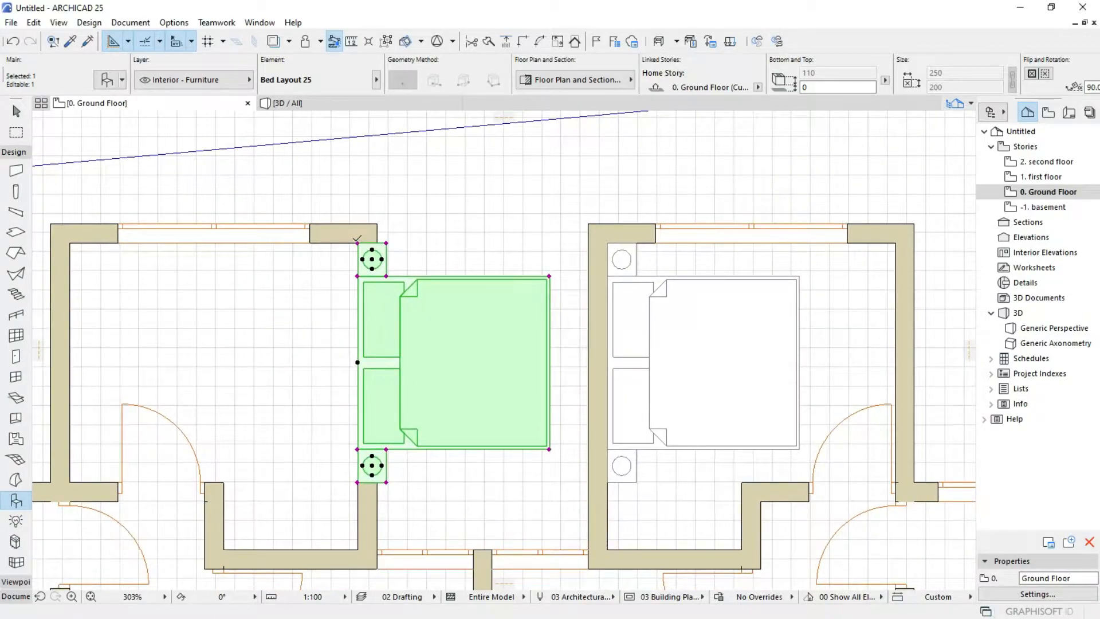
Mirror the second bed across the inner face of the left bedroom's right wall so it lies inside the room, and deselect it.
key("ctrl+m")
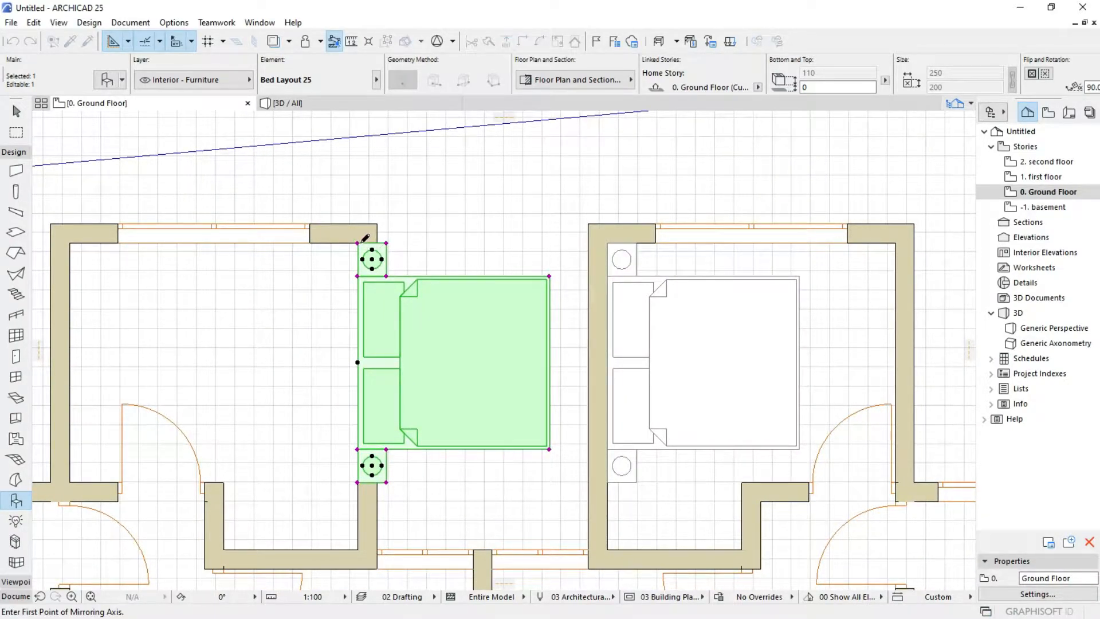
left_click(358, 241)
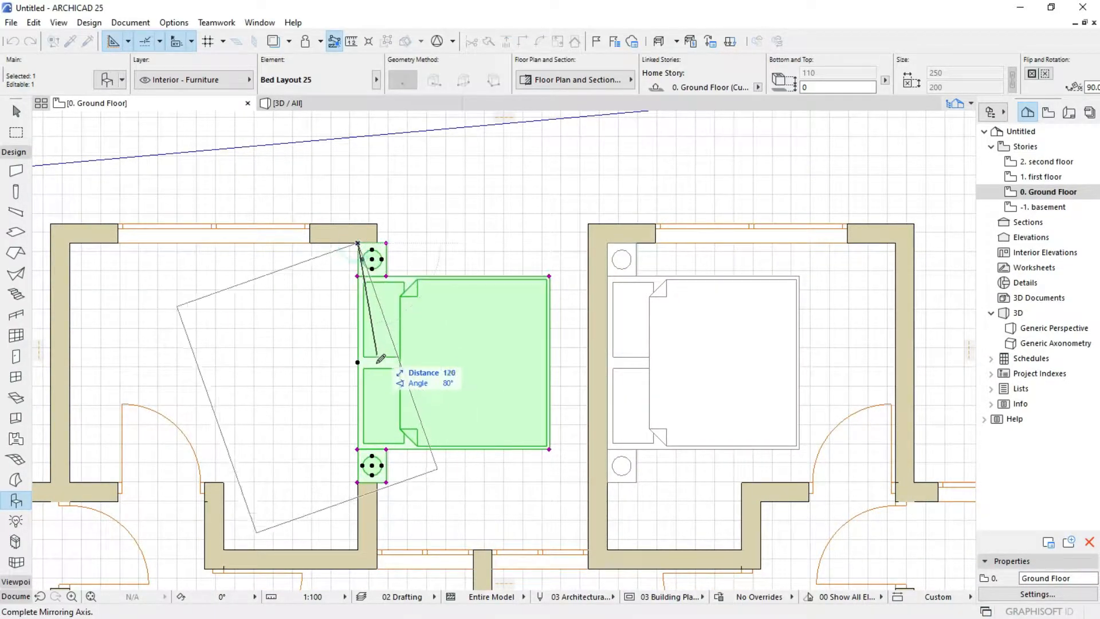
left_click(357, 423)
scroll(436, 395, "down", 4)
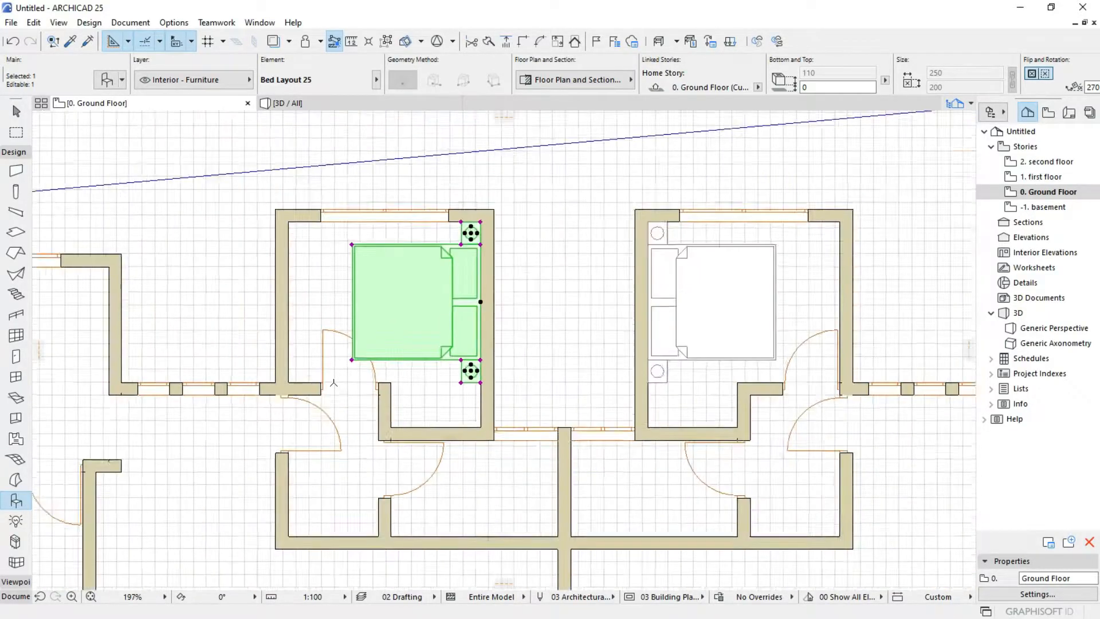
key("Escape")
Move the left bedroom's door 50 to the left, up against the inner face of the room's left wall, and deselect it.
scroll(312, 299, "up", 3)
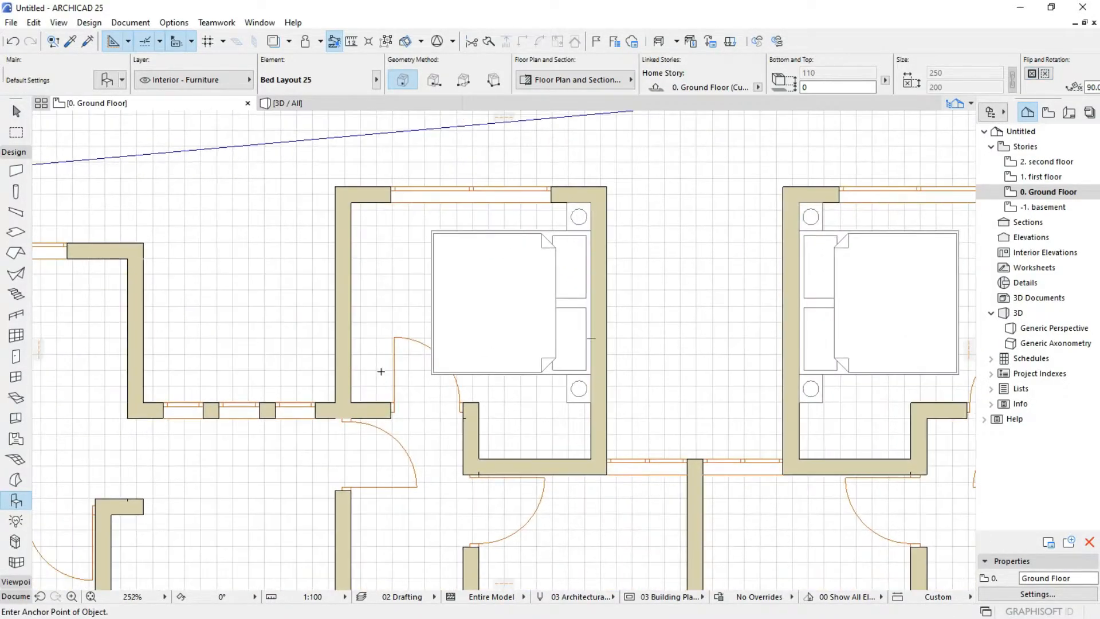
scroll(389, 379, "down", 3)
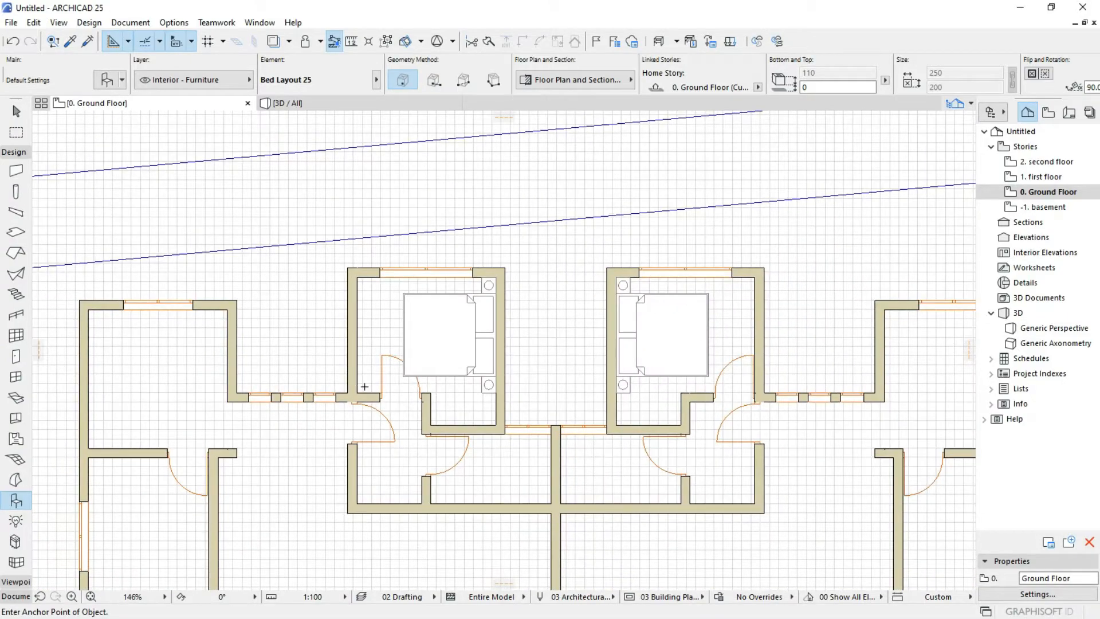
scroll(365, 387, "up", 3)
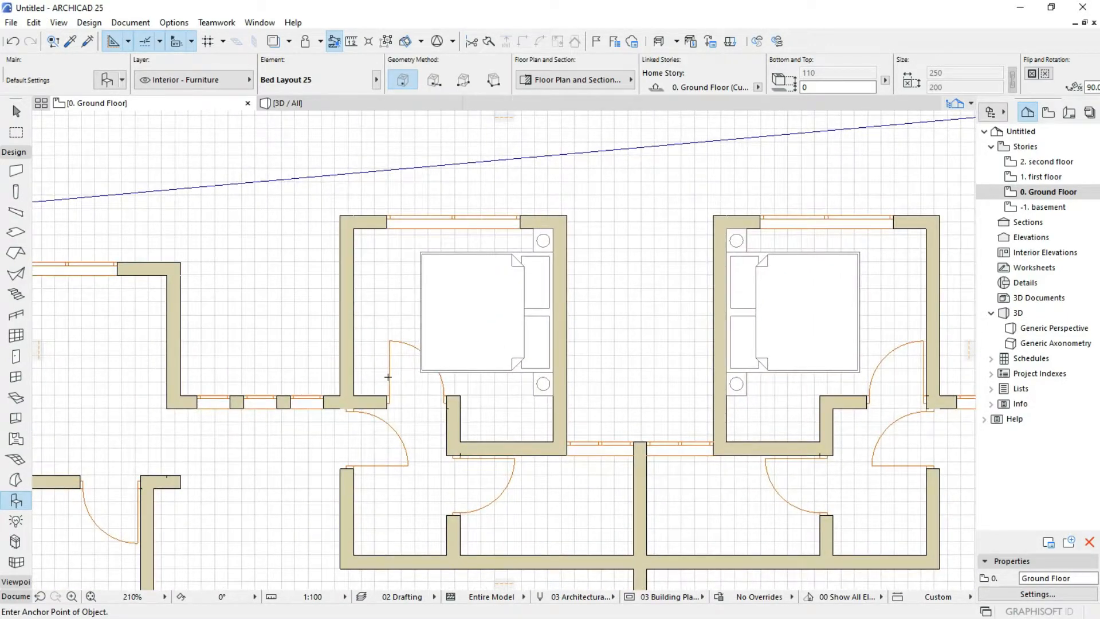
left_click(395, 344, "shift")
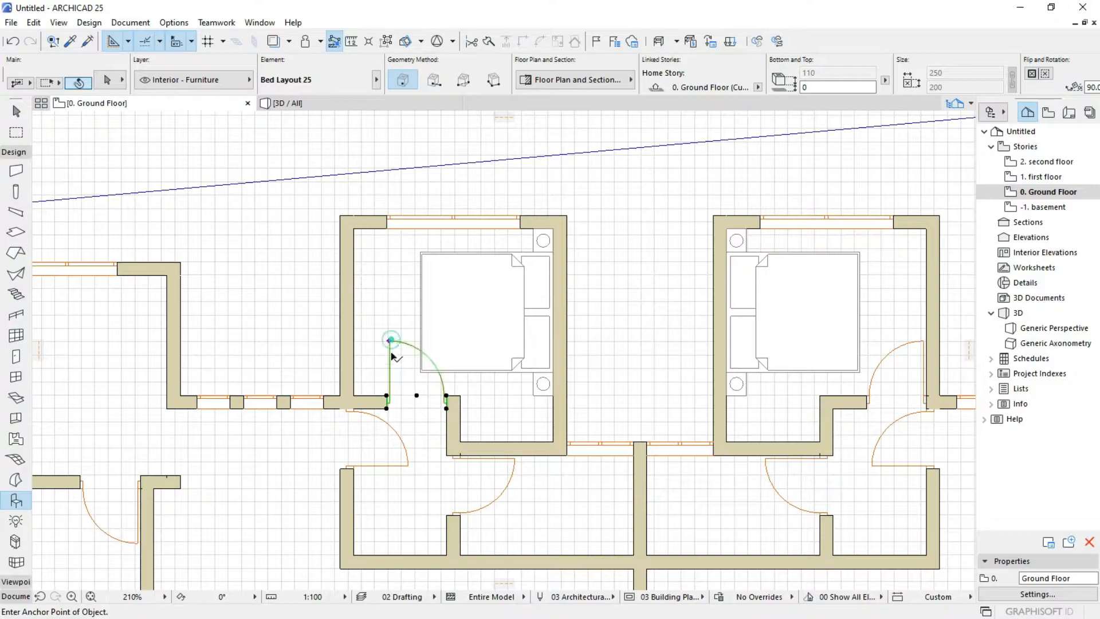
key("ctrl+d")
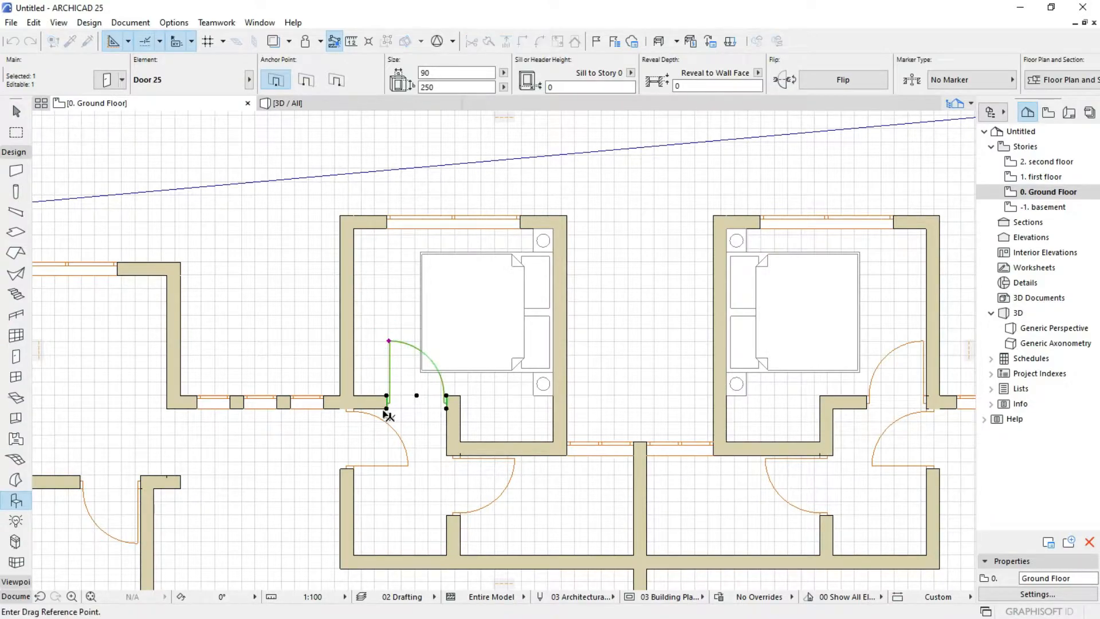
left_click(387, 395)
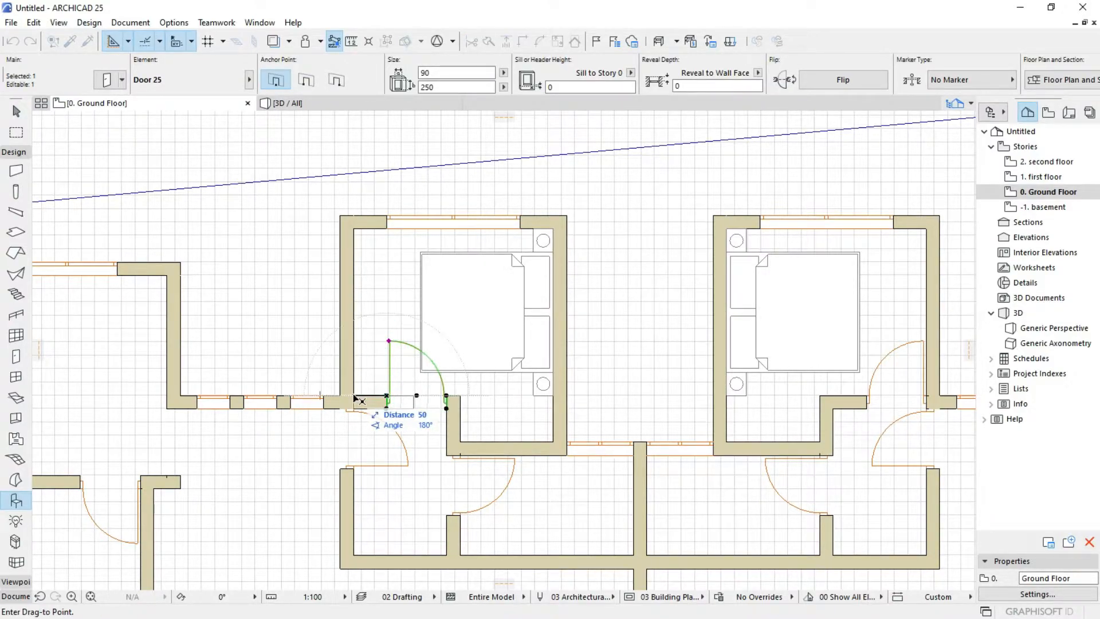
left_click(354, 395)
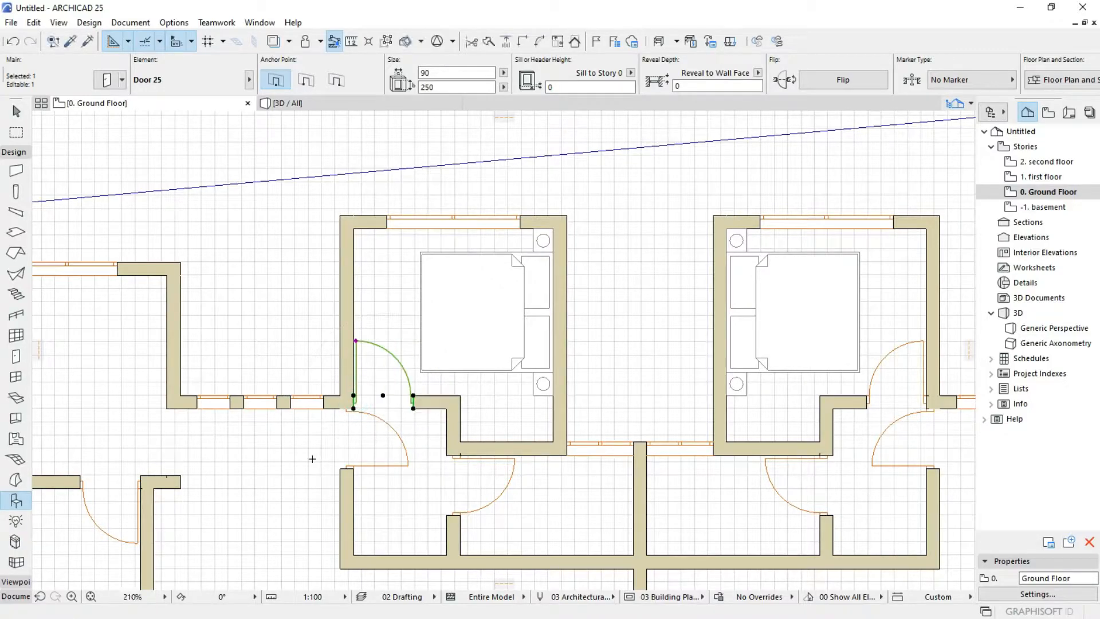
key("Escape")
scroll(316, 449, "down", 7)
scroll(405, 270, "up", 4)
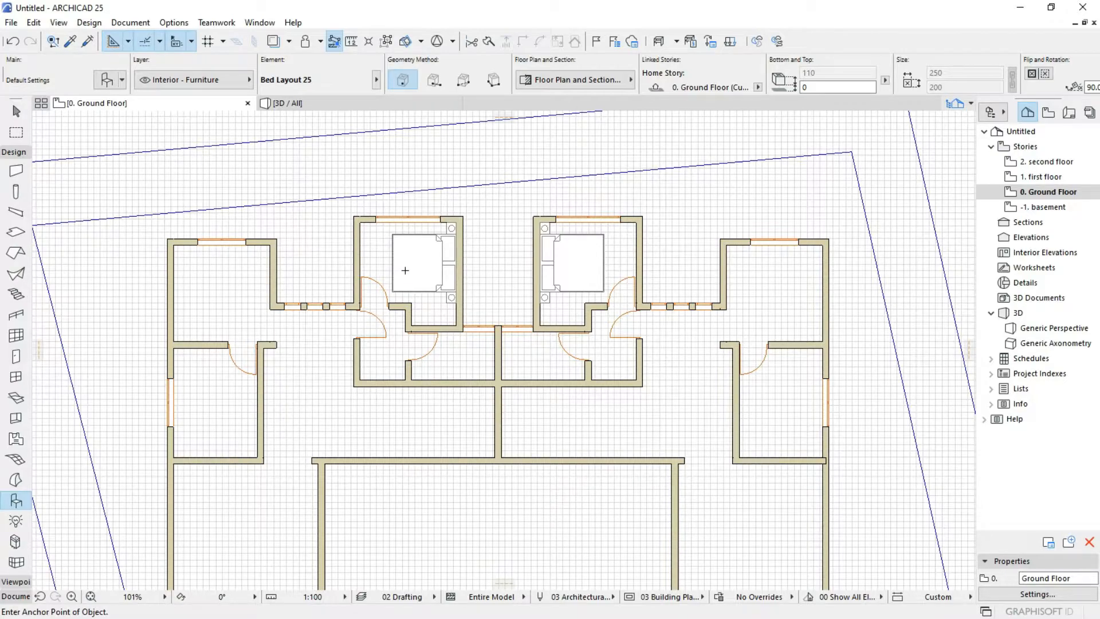
scroll(405, 270, "down", 4)
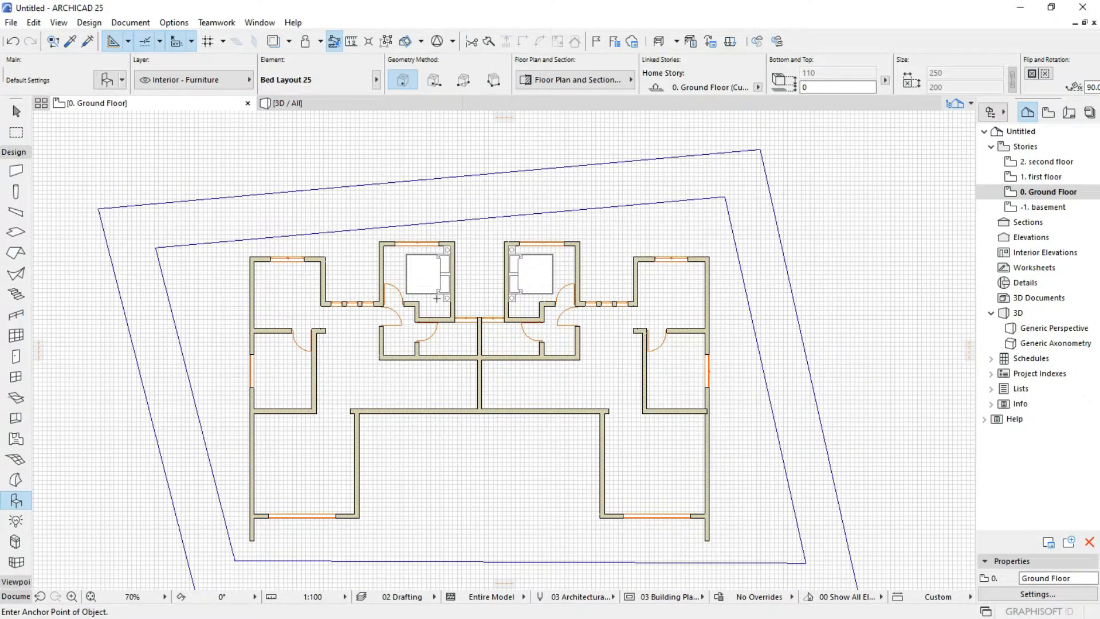
scroll(437, 299, "down", 3)
scroll(456, 344, "up", 2)
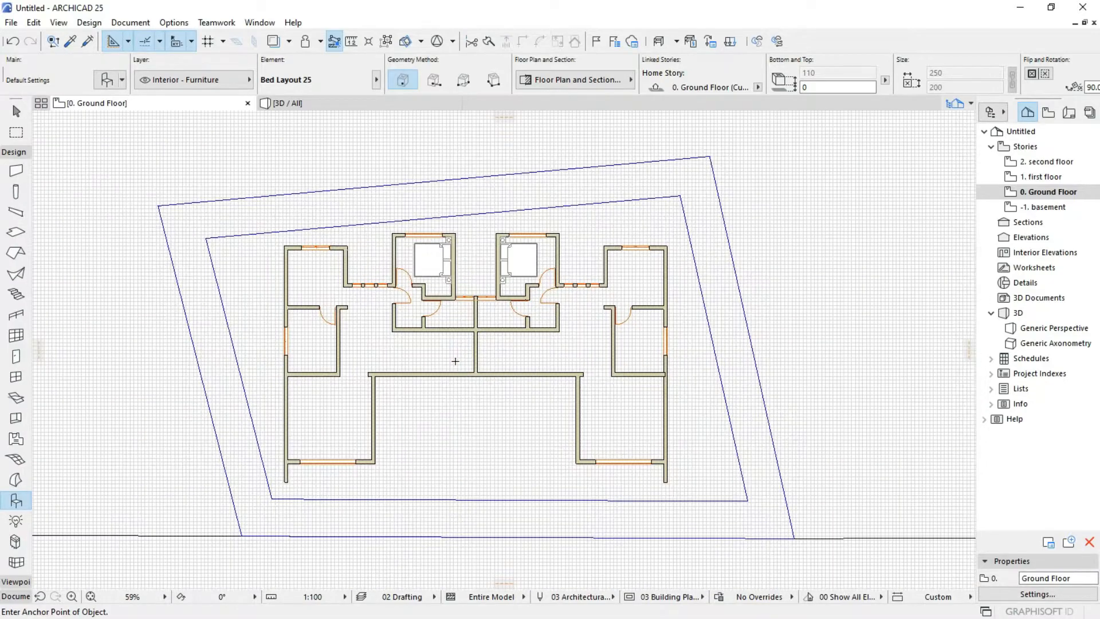
Open the object default settings, search the library for HAND and BASI, and choose the Basin 25 object.
scroll(455, 361, "up", 4)
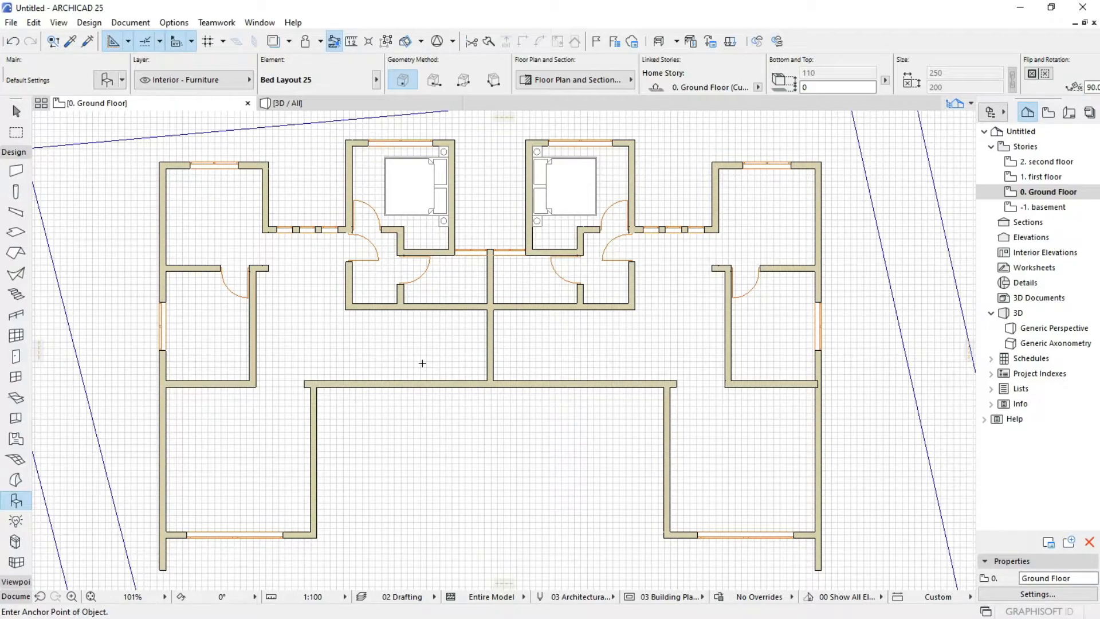
double_click(15, 500)
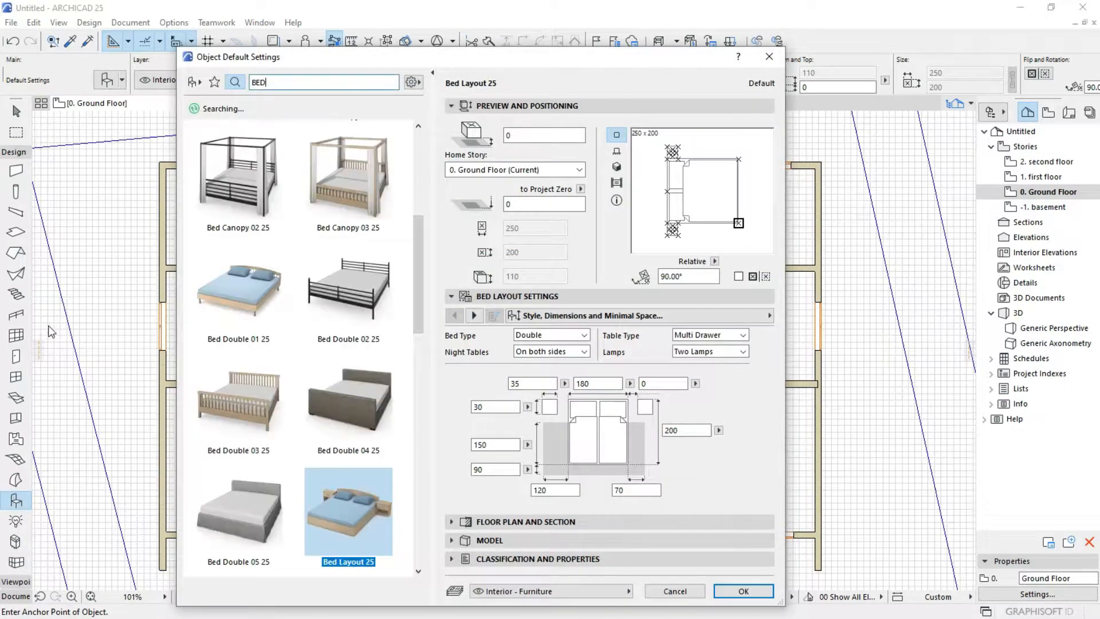
double_click(318, 87)
type("HAND")
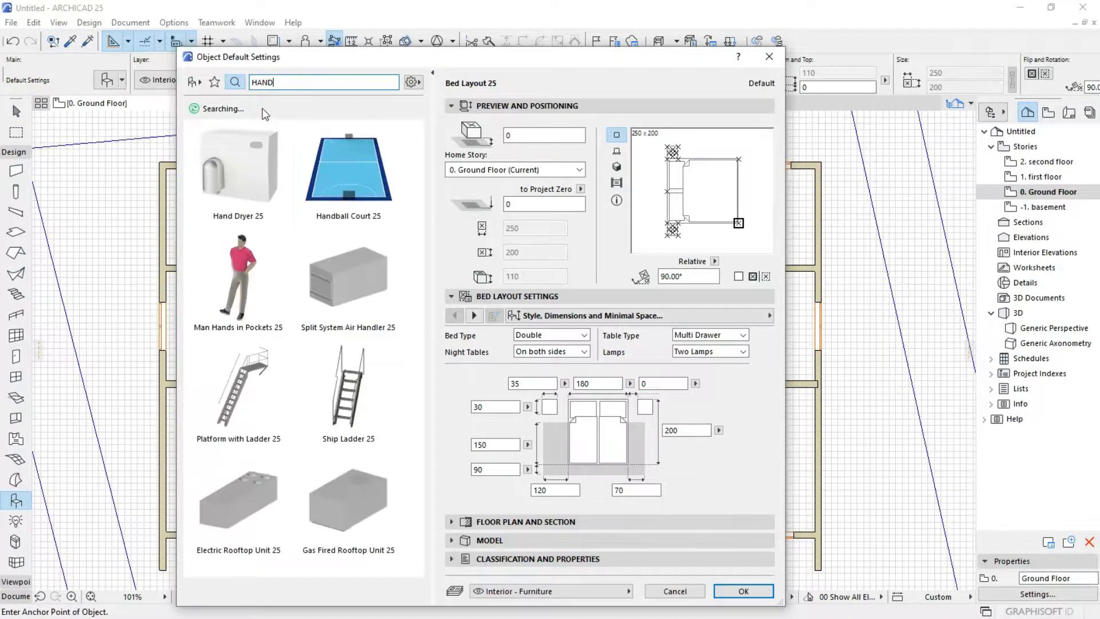
double_click(296, 82)
type("BASI")
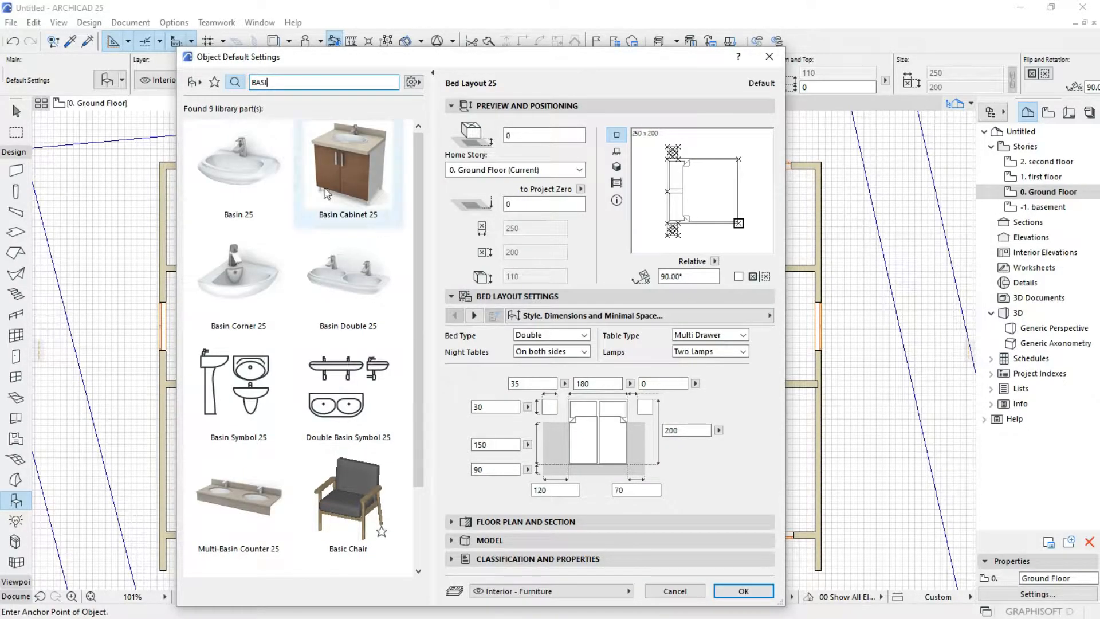
left_click(240, 154)
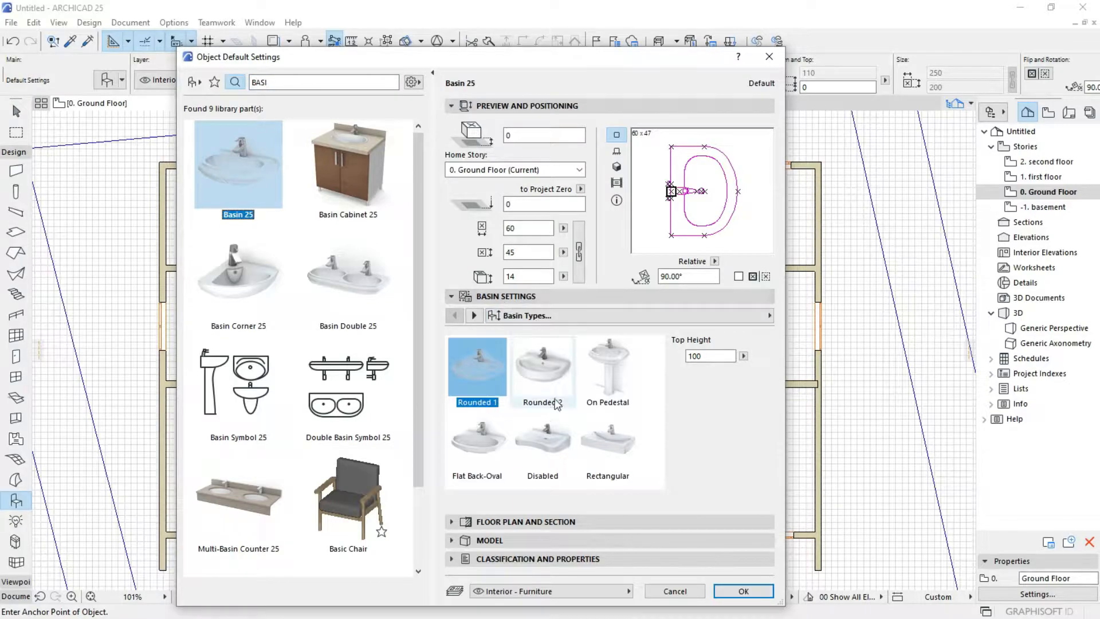
Compare the Disabled and Rectangular basin types and choose Disabled.
left_click(542, 449)
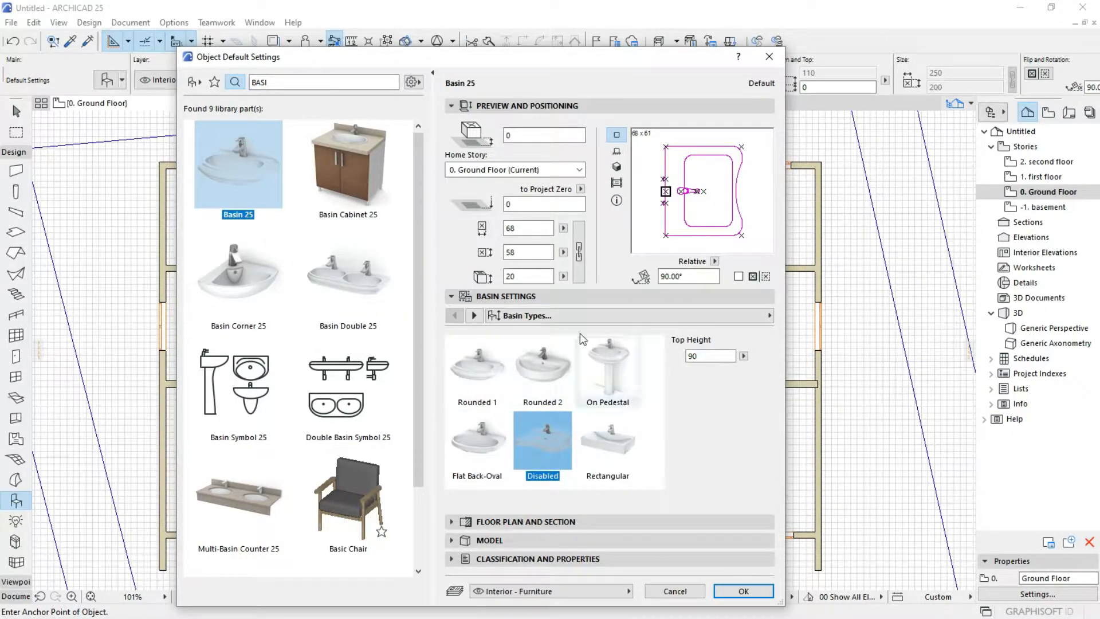
left_click(604, 432)
left_click(556, 448)
left_click(601, 450)
left_click(553, 449)
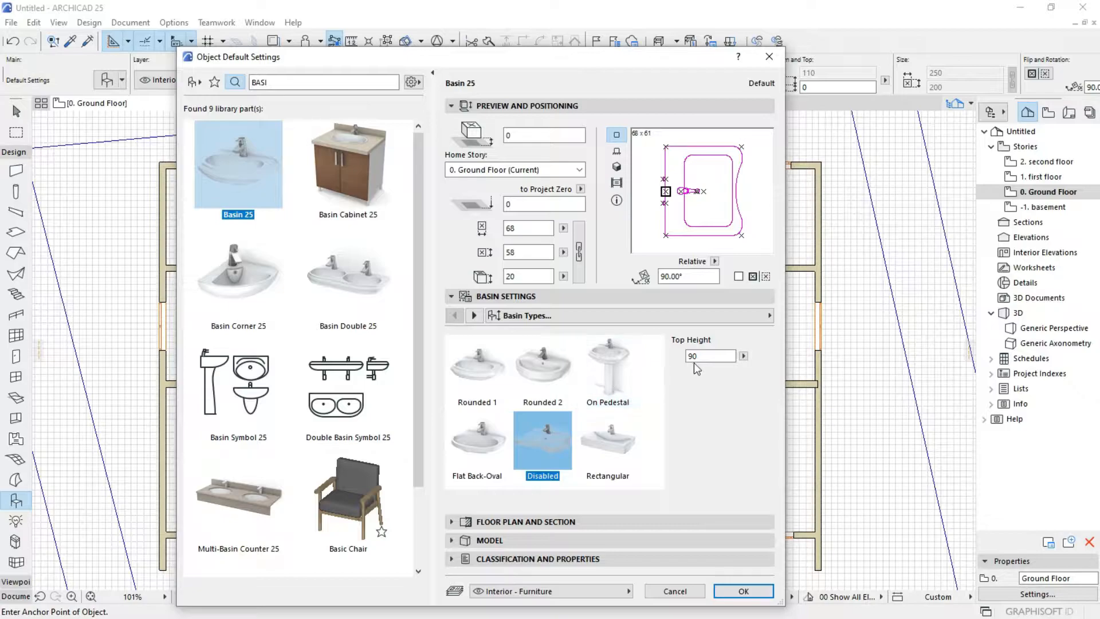
Set the basin's 2D contour pen to dark grey in its representation settings.
left_click(475, 316)
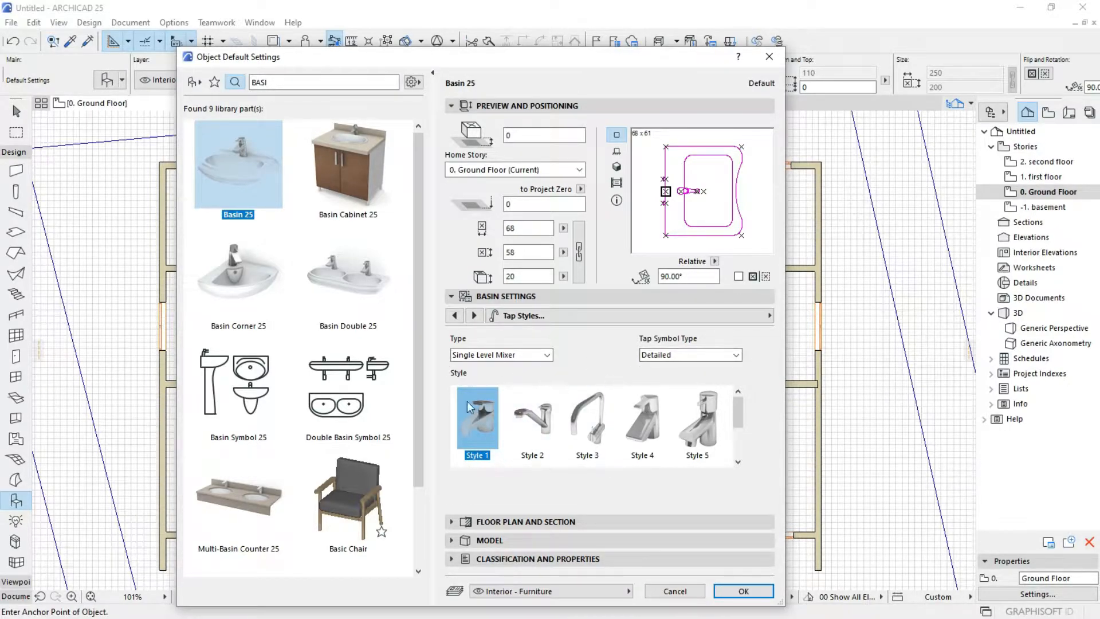
left_click(474, 316)
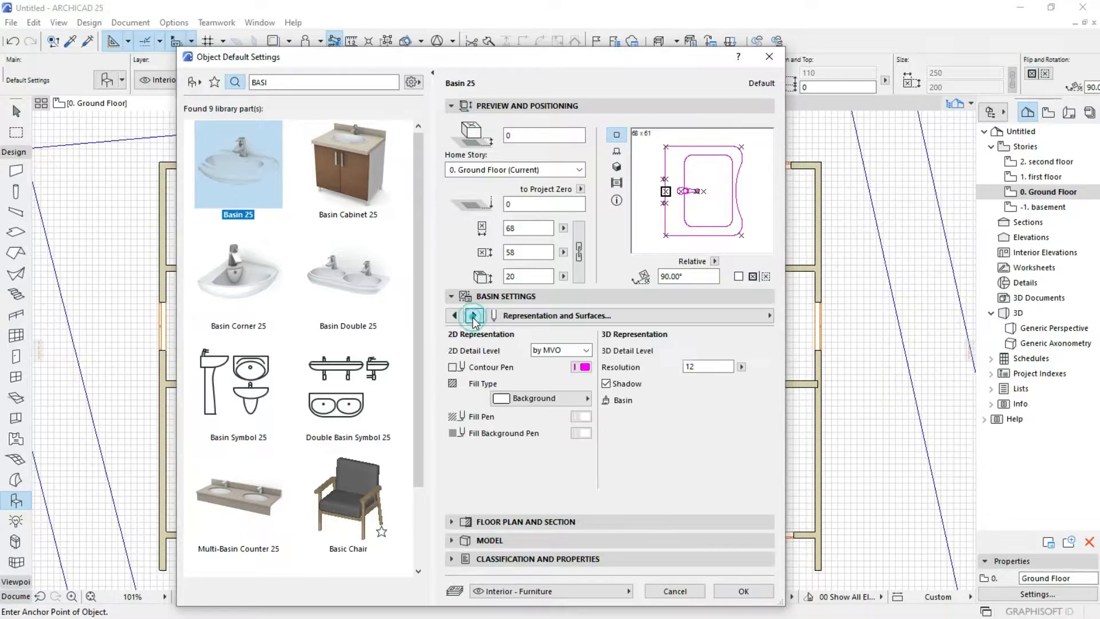
left_click(581, 367)
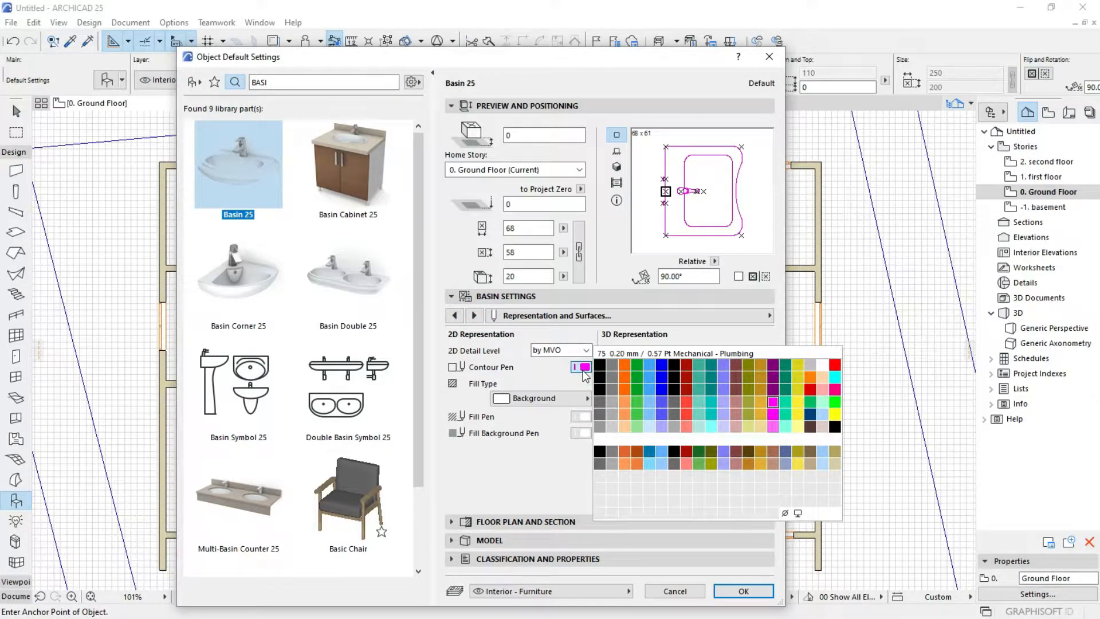
left_click(615, 373)
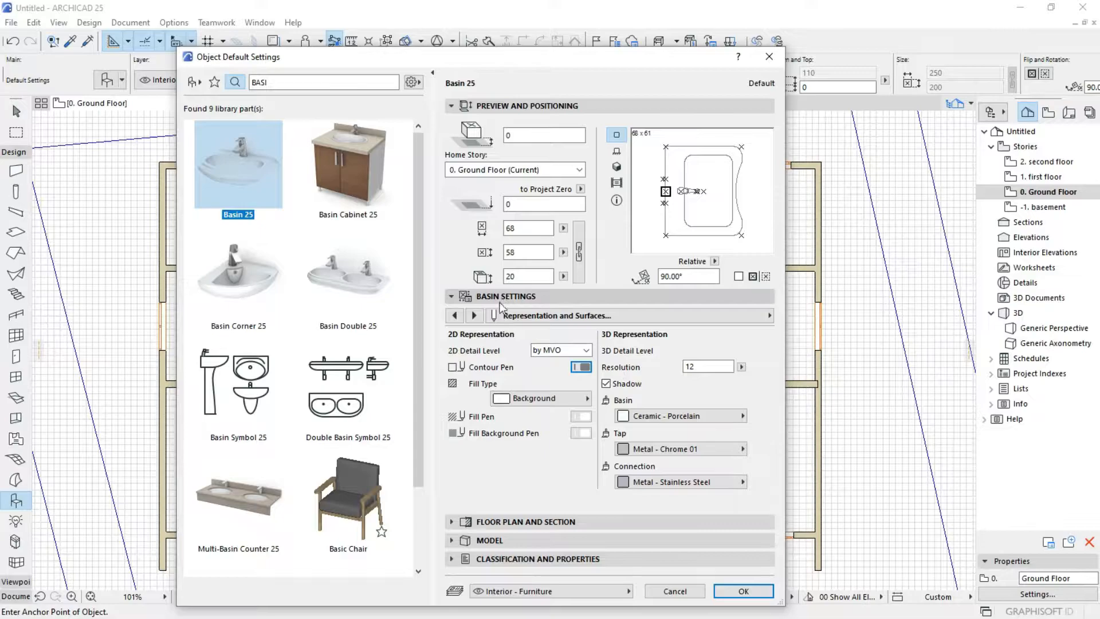
Review the basin's Minimal Space and Connections settings, and return to the basin types.
left_click(473, 315)
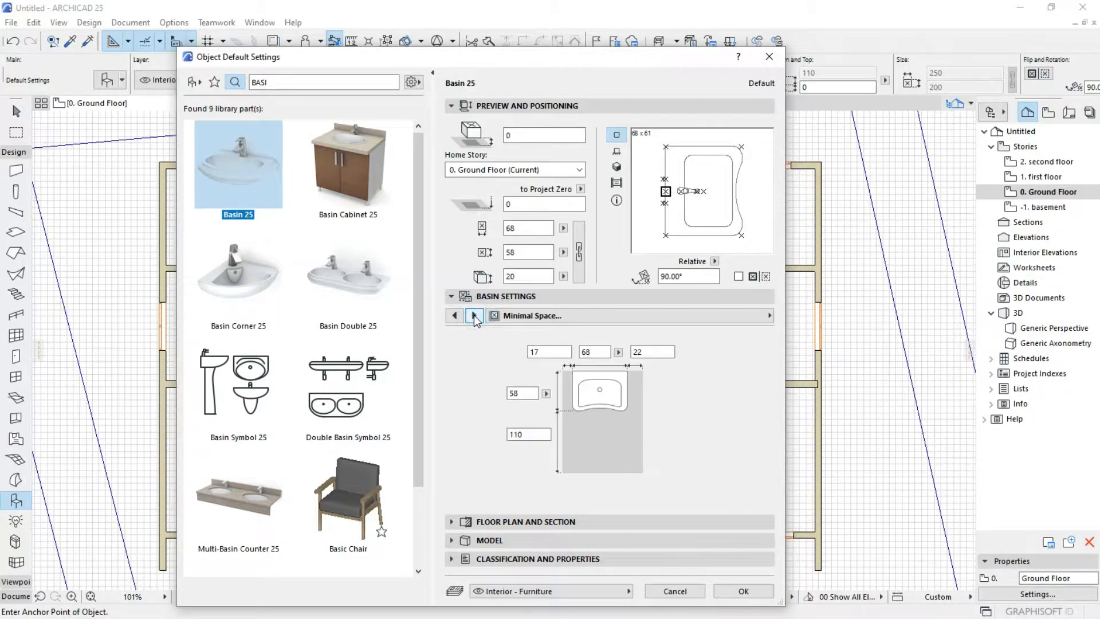
left_click(473, 315)
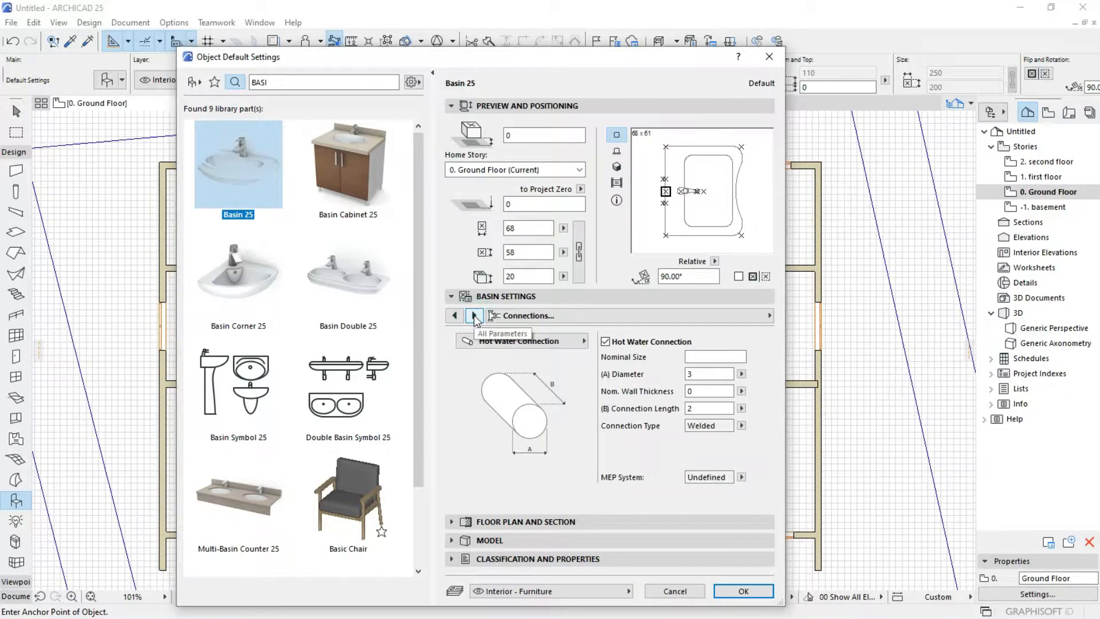
left_click(474, 315)
left_click(455, 316)
left_click(455, 316)
left_click(458, 319)
left_click(457, 319)
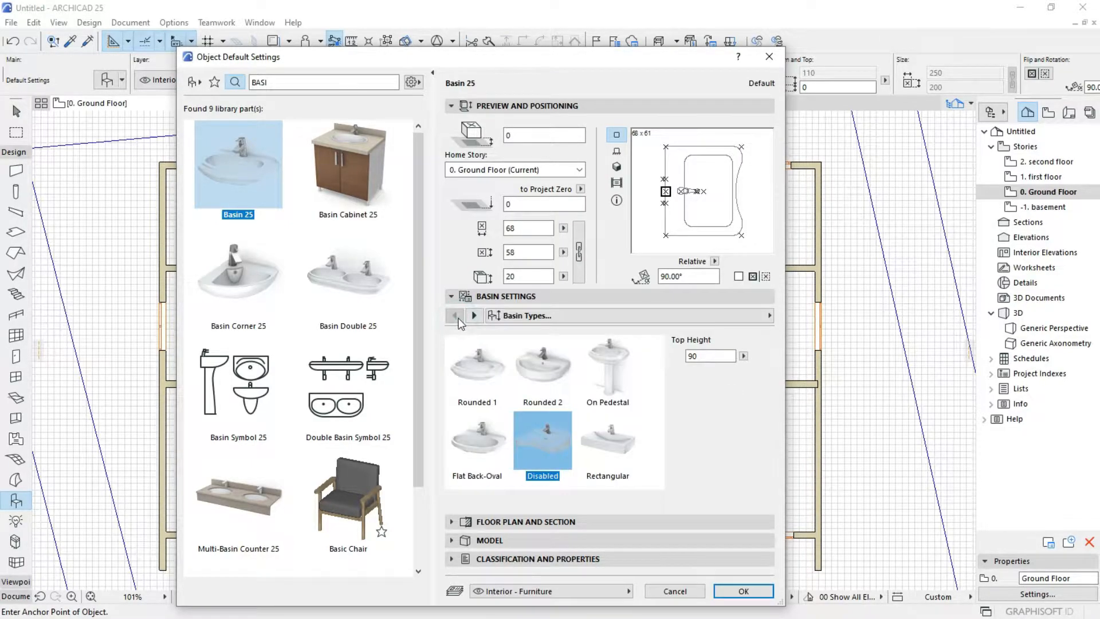
Rotate the basin to 180°, make the lower-left corner of its preview the anchor point, and accept the settings.
left_click_drag(604, 57, 550, 337)
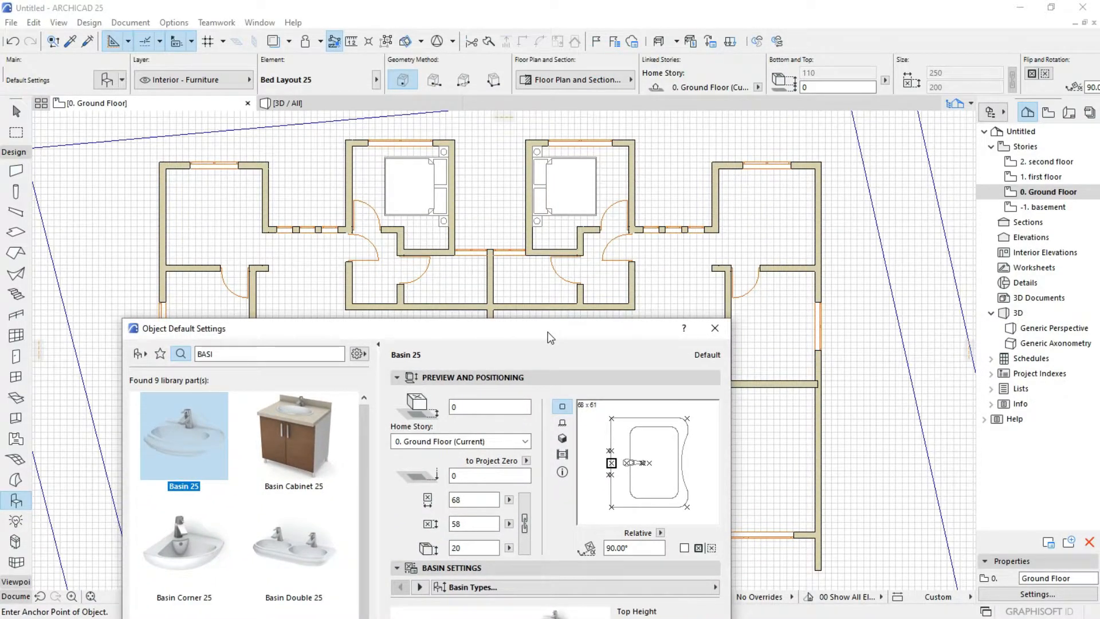
left_click_drag(550, 337, 530, 375)
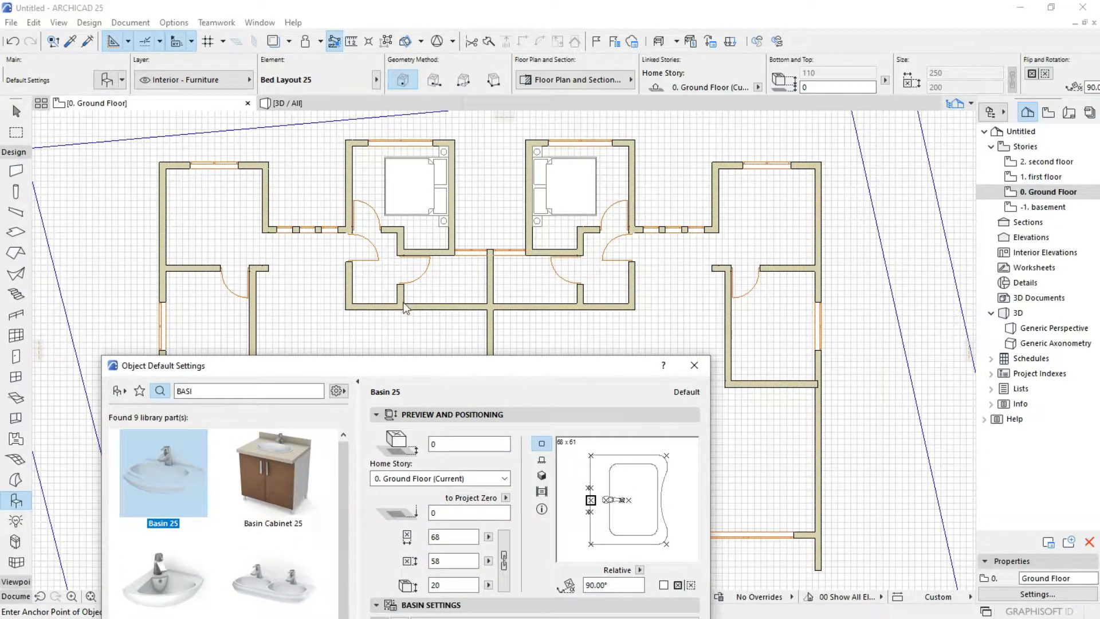
left_click(688, 466)
left_click(688, 466)
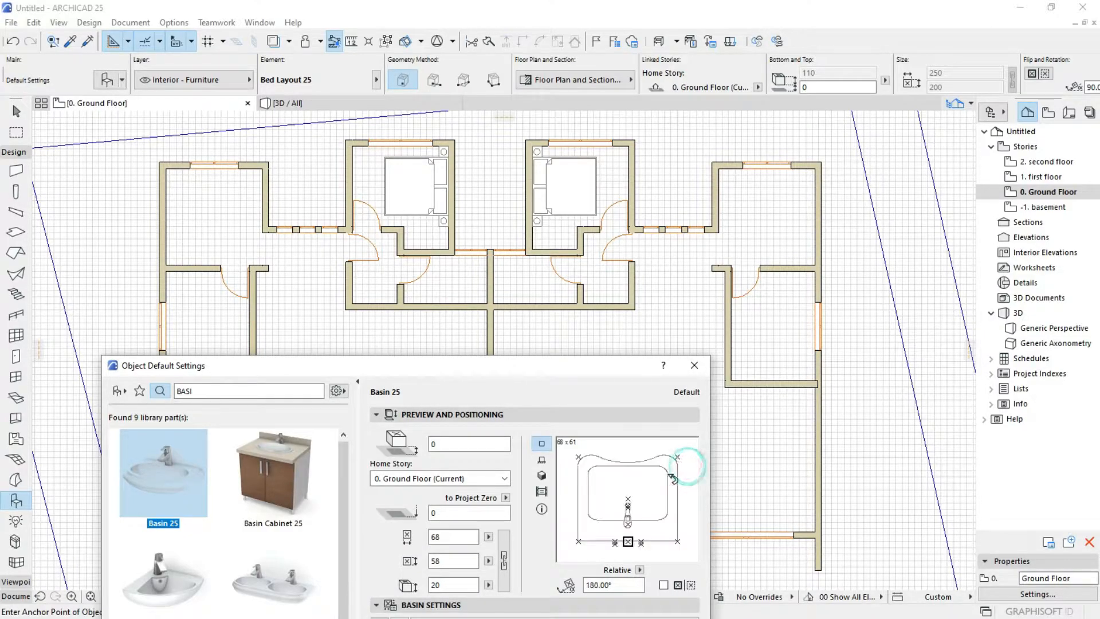
left_click(579, 541)
left_click_drag(566, 369, 668, 94)
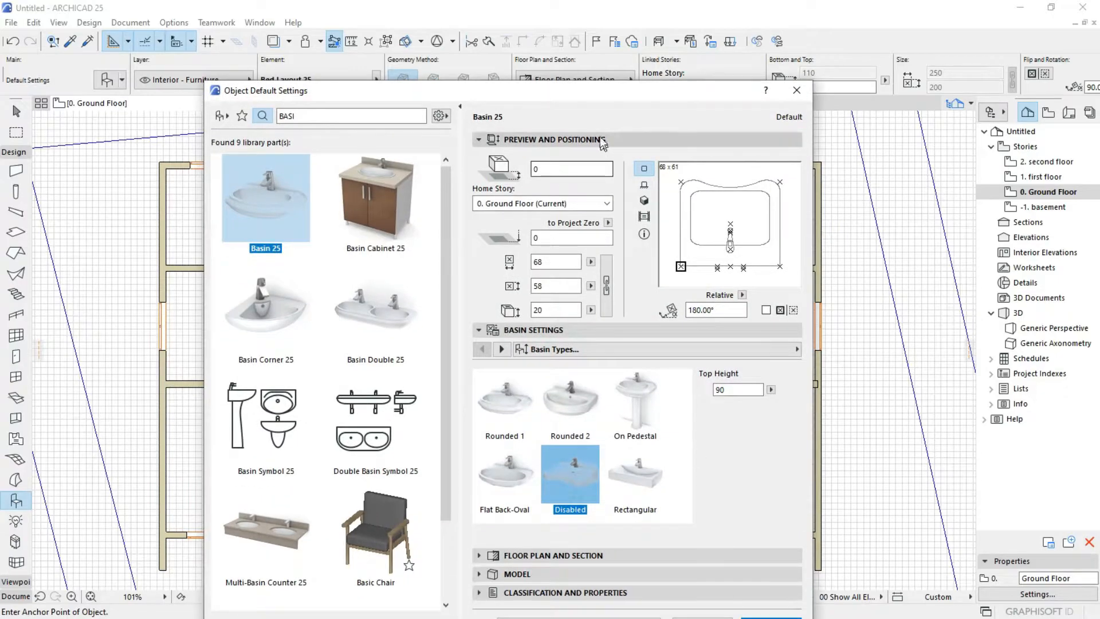
left_click_drag(597, 88, 609, 46)
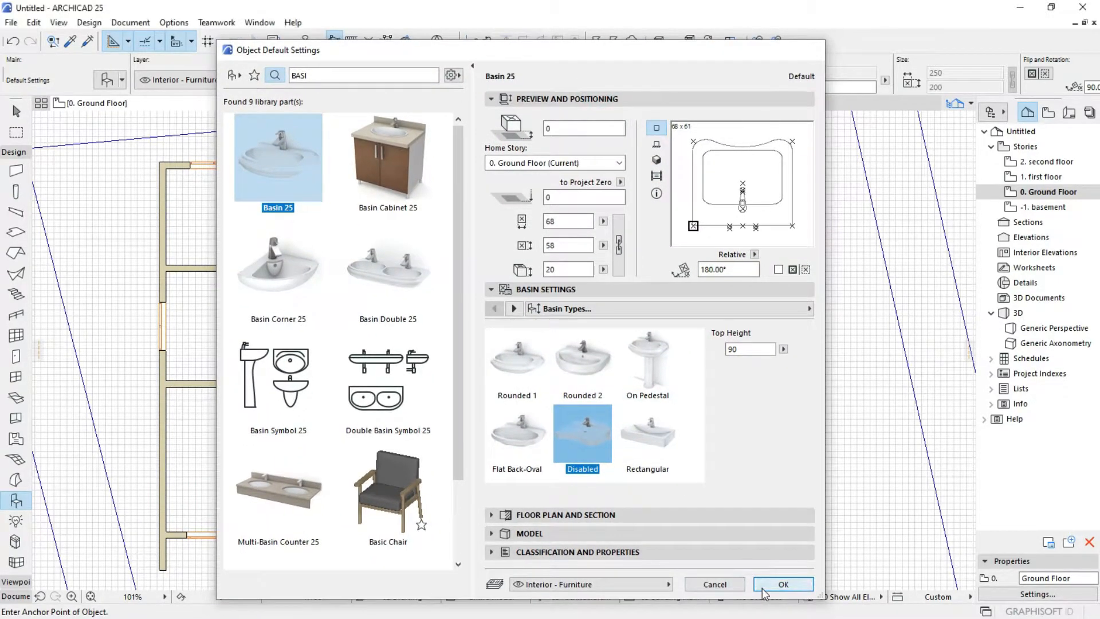
left_click(784, 589)
Place the basin in the left central bathroom, at the inner corner between the short wall below the door and the lower wall.
scroll(373, 245, "up", 5)
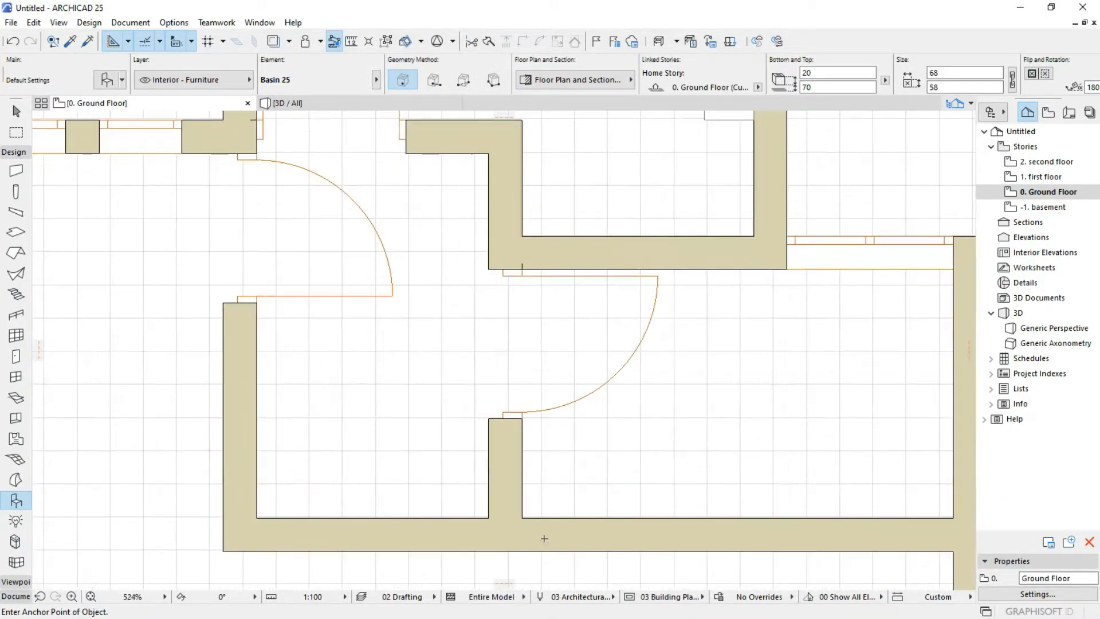
left_click(524, 515)
scroll(402, 448, "down", 3)
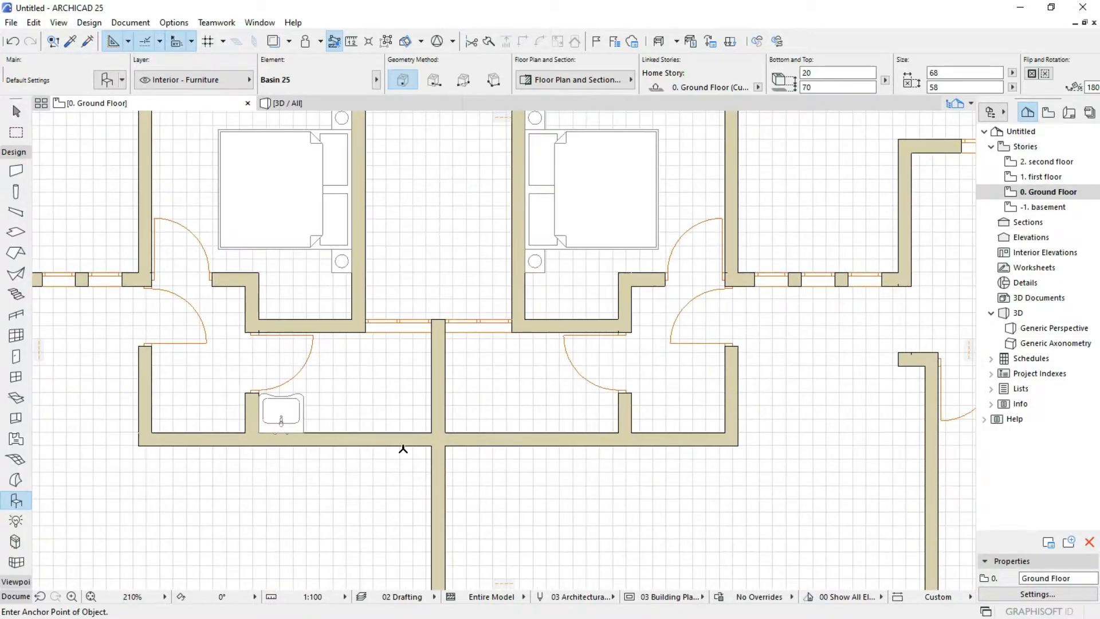
scroll(324, 381, "up", 2)
middle_click_drag(301, 418, 335, 405)
scroll(354, 425, "down", 1)
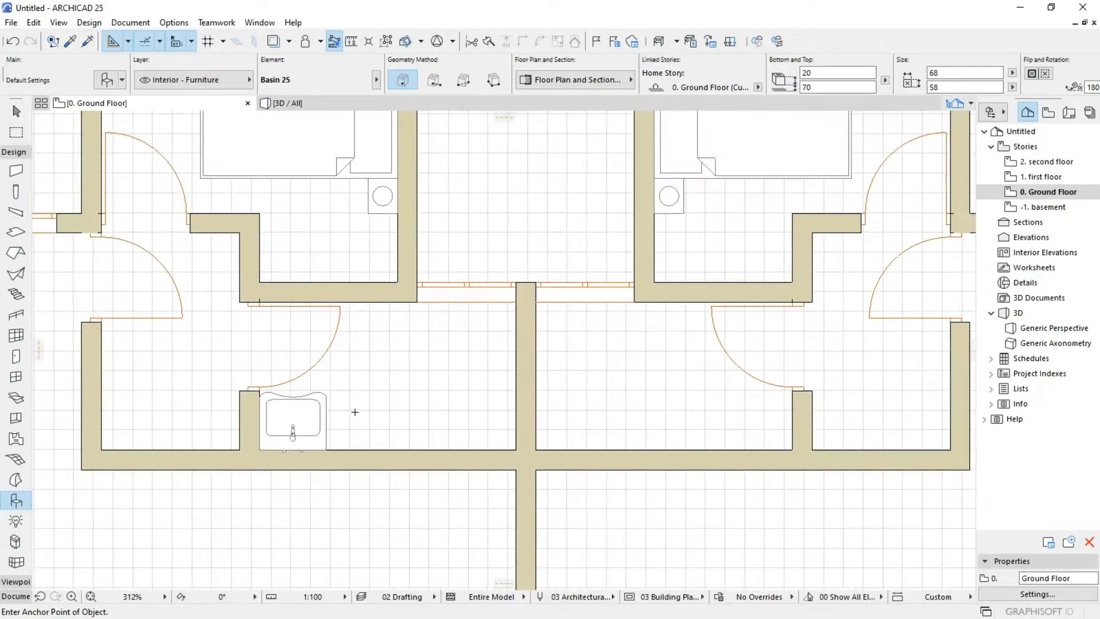
scroll(381, 406, "down", 3)
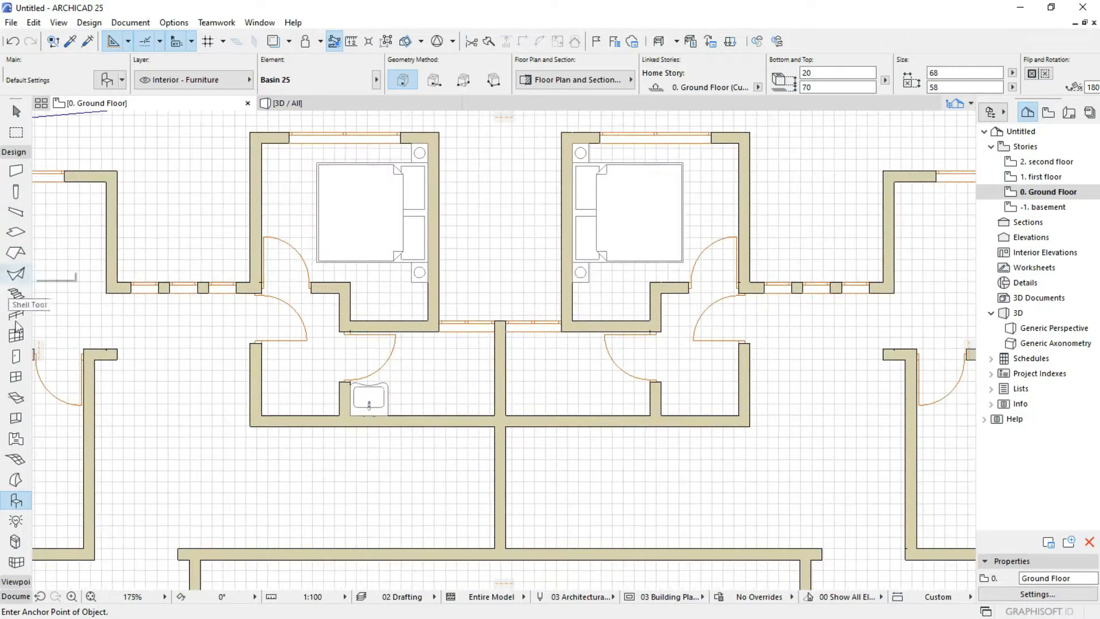
Reopen the object default settings, search the library for WC, and choose the WC 25 object.
left_click(16, 498)
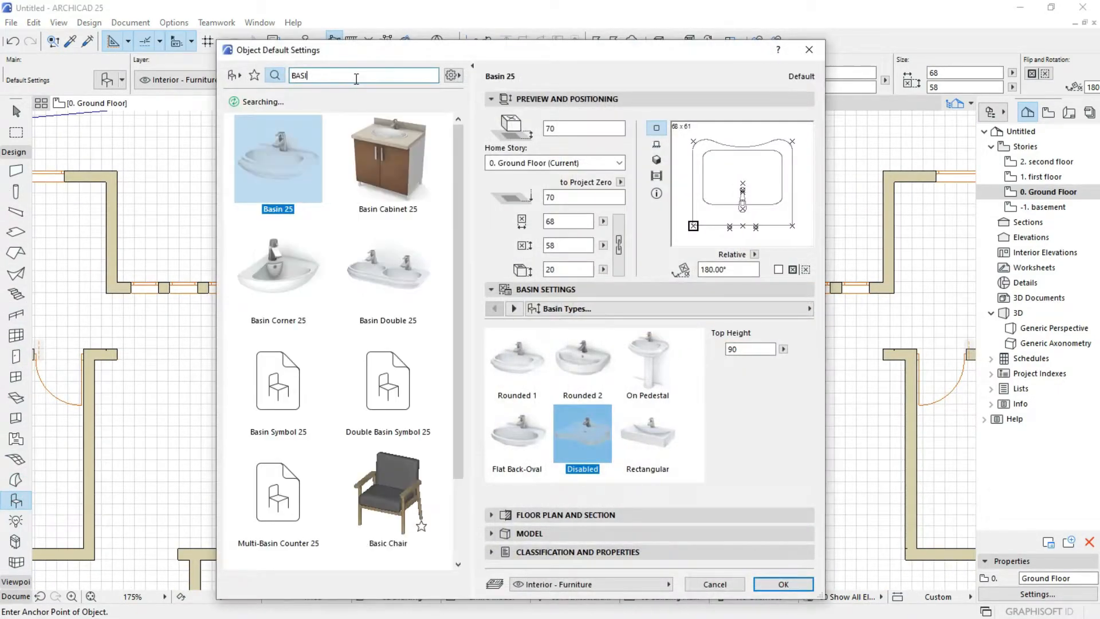
double_click(355, 78)
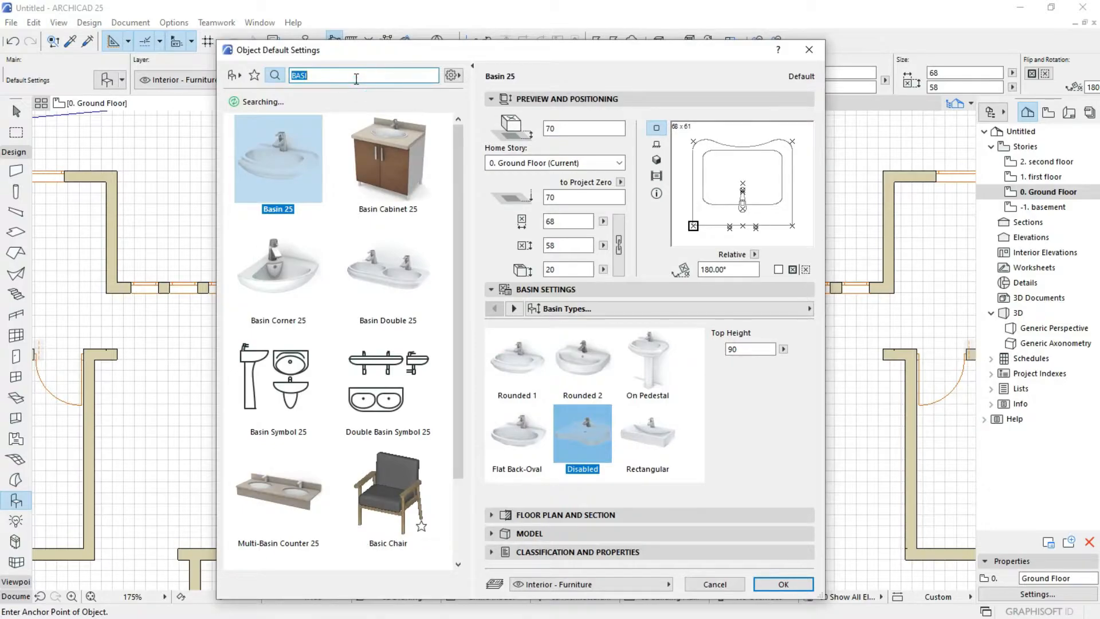
type("WC")
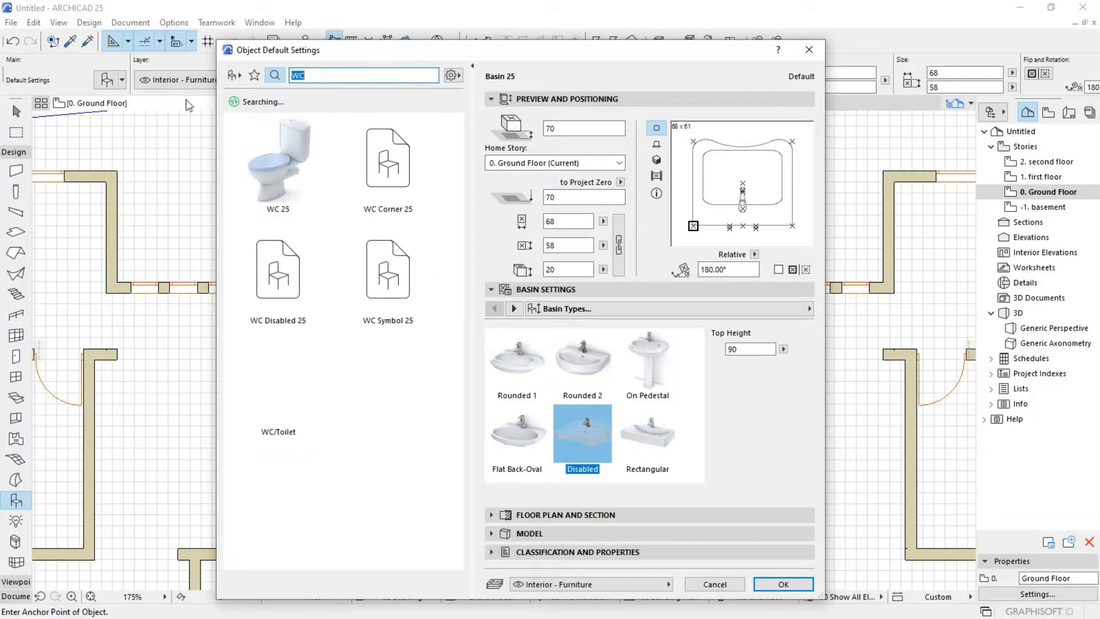
left_click(290, 181)
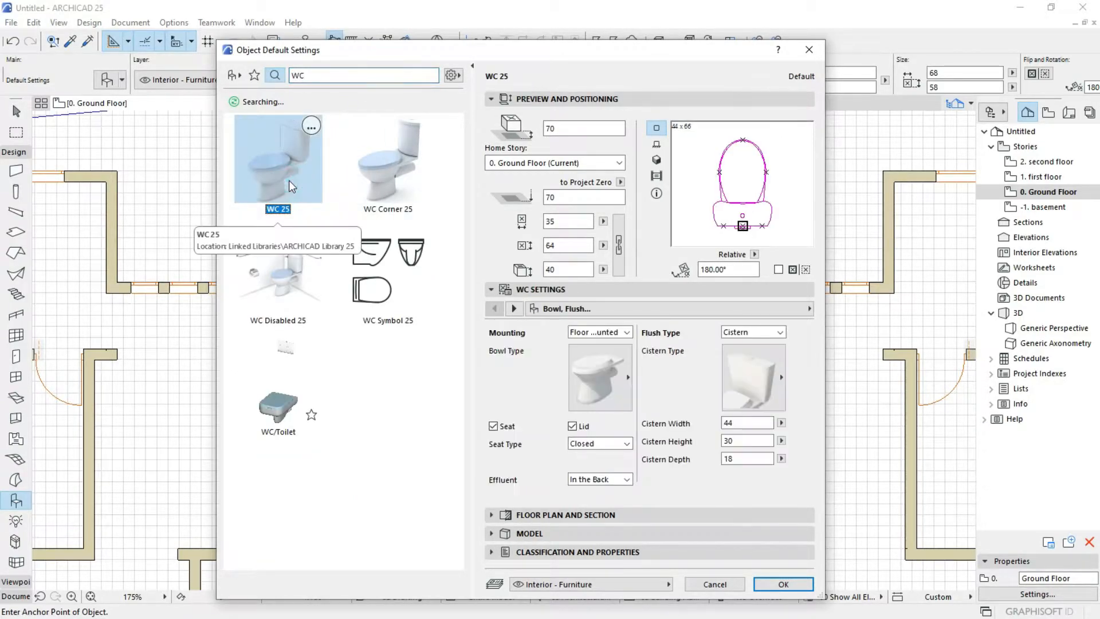
Look through the available bowl types and cistern types for the WC.
left_click(628, 384)
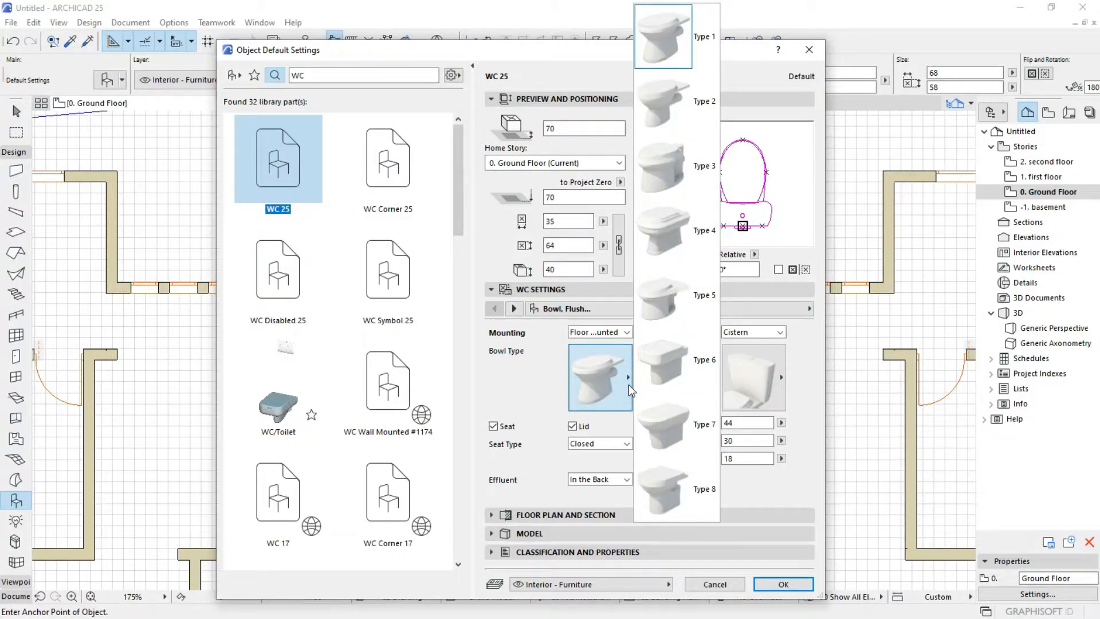
left_click(628, 383)
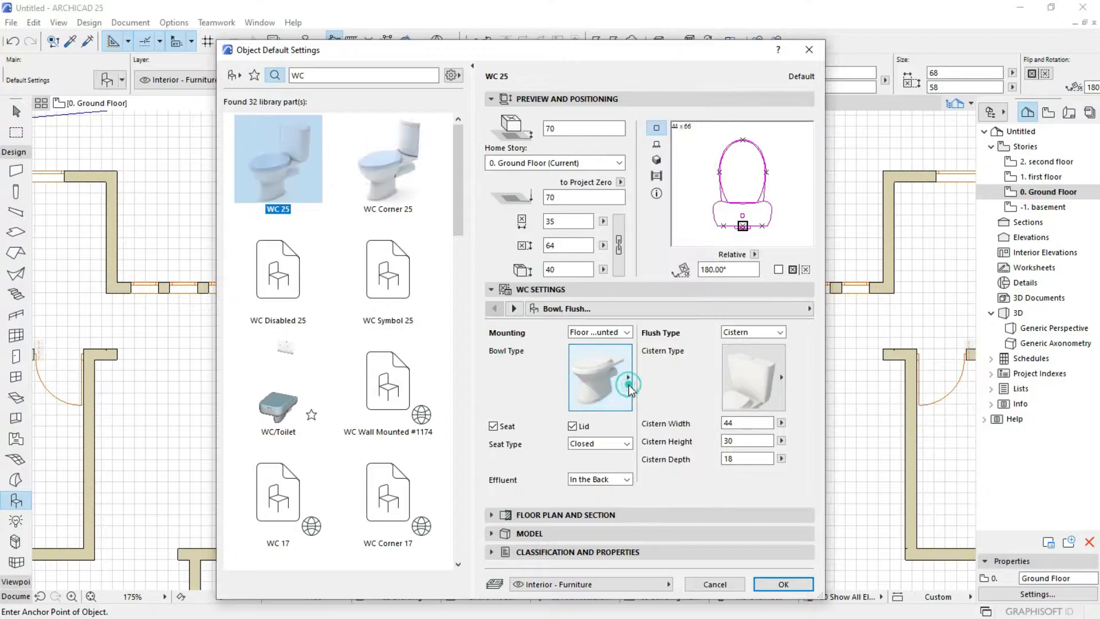
left_click(752, 371)
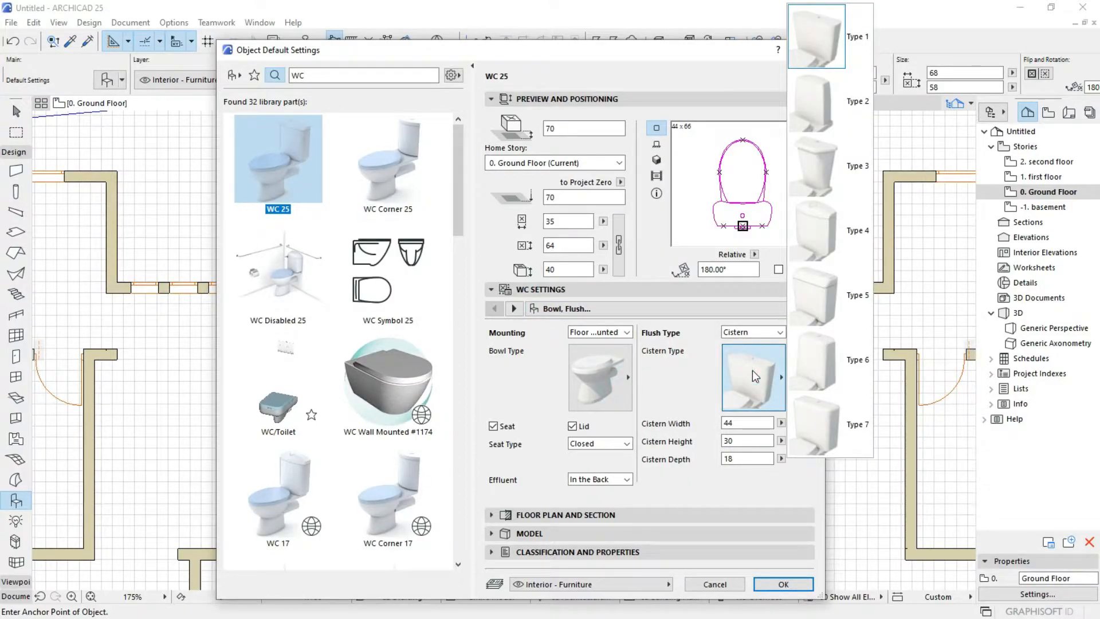
left_click(623, 370)
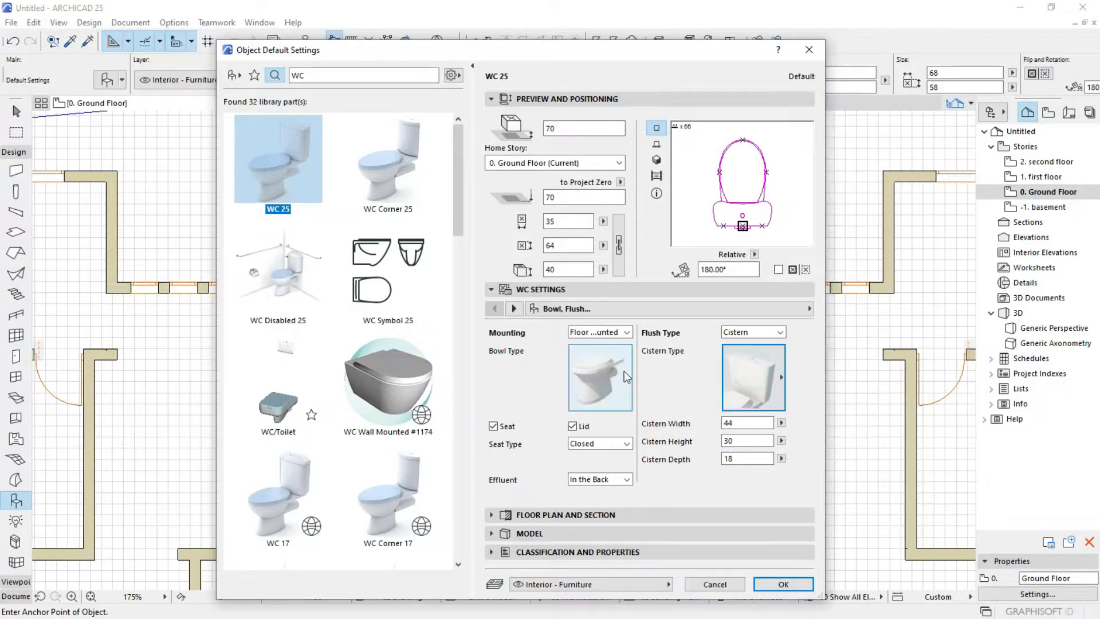
left_click(624, 370)
left_click(624, 370)
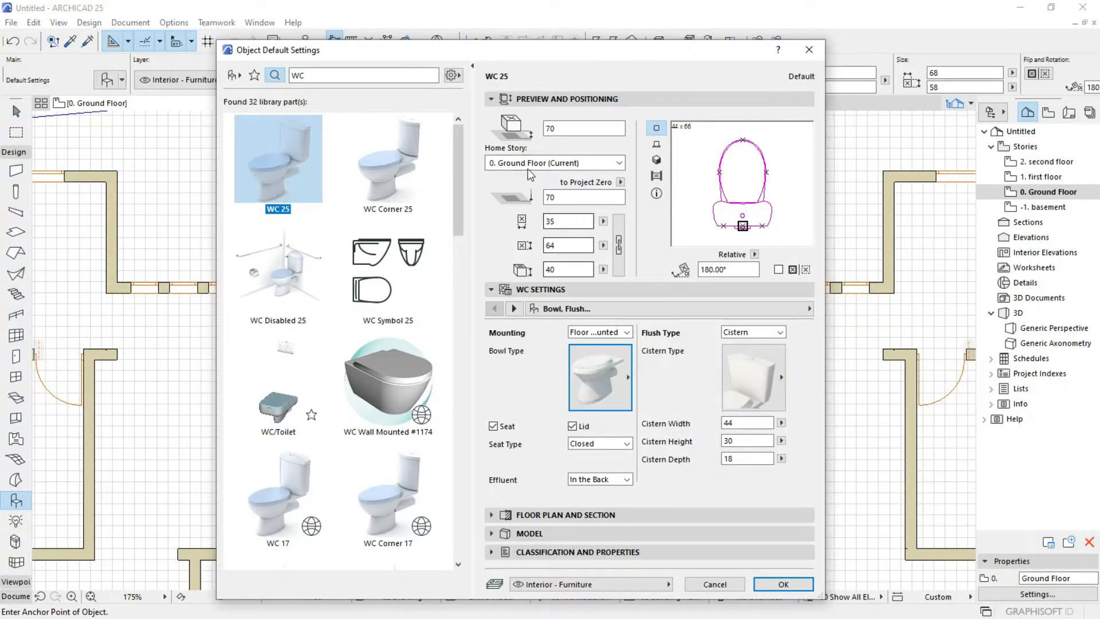
Set the WC's 2D contour pen to dark grey in its representation settings and accept the settings.
left_click(517, 312)
left_click(621, 363)
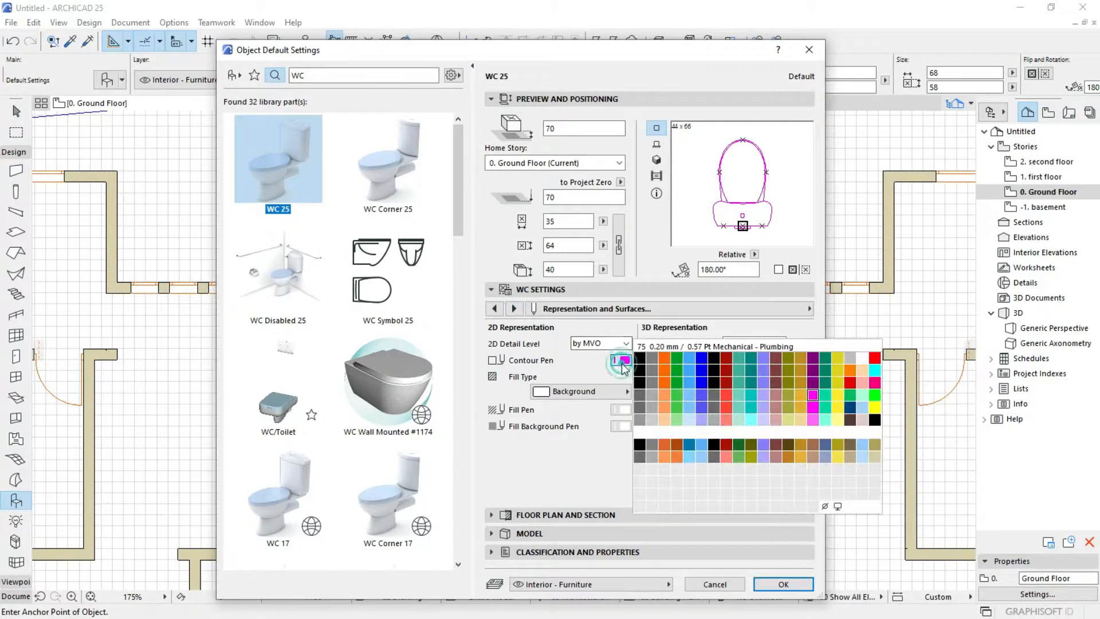
left_click(651, 359)
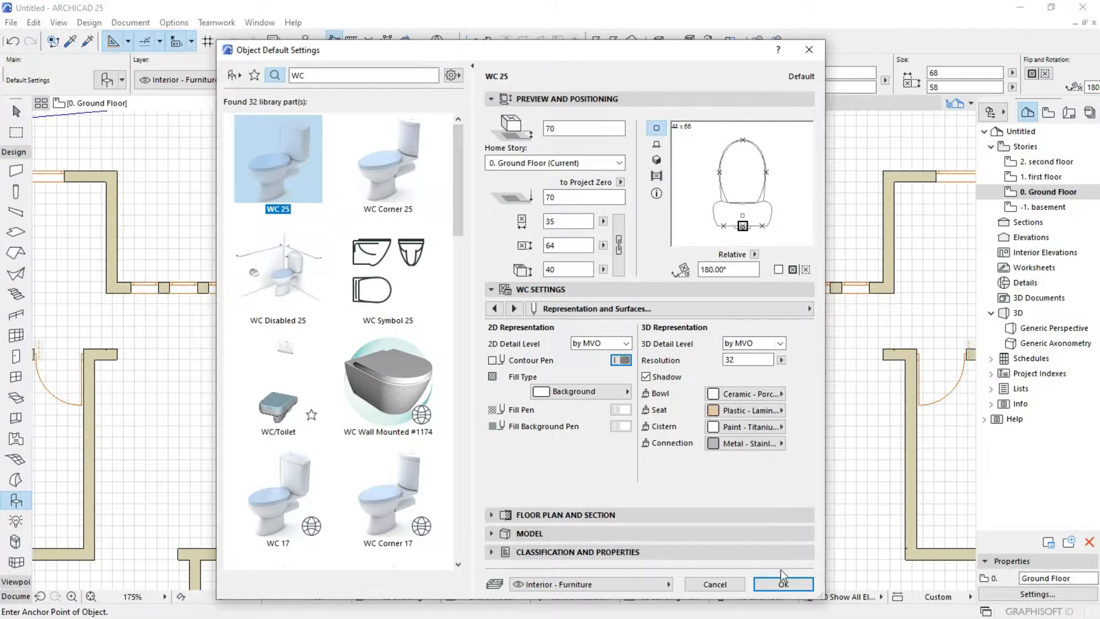
left_click(783, 584)
scroll(423, 407, "up", 3)
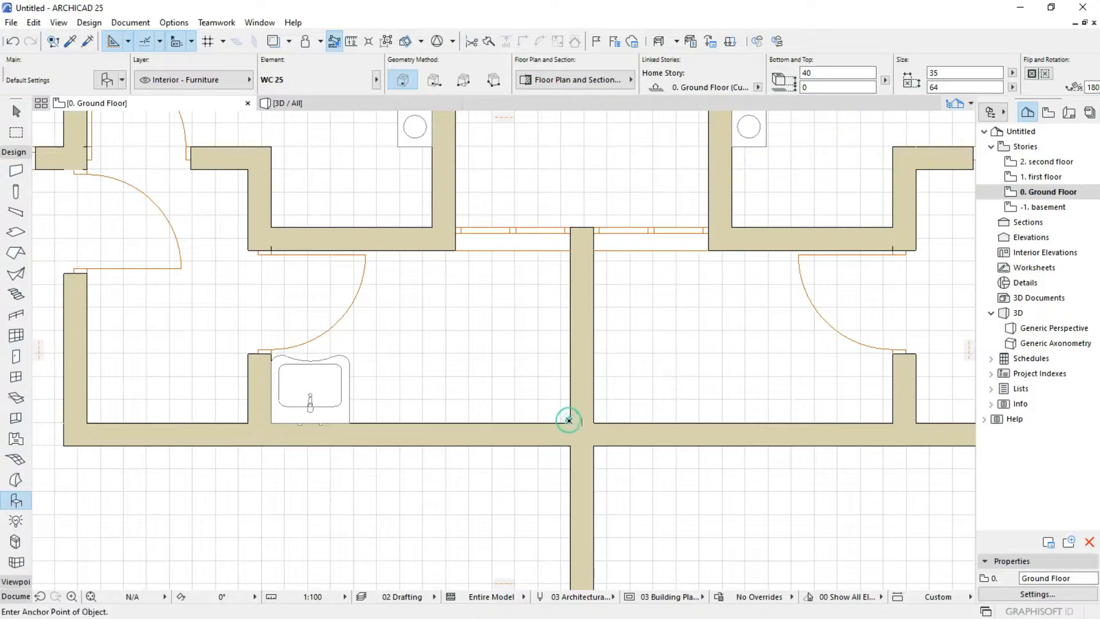
Place the WC at the left central bathroom's corner by the central dividing wall, and move it 140 along the lower wall towards the basin.
left_click(570, 421)
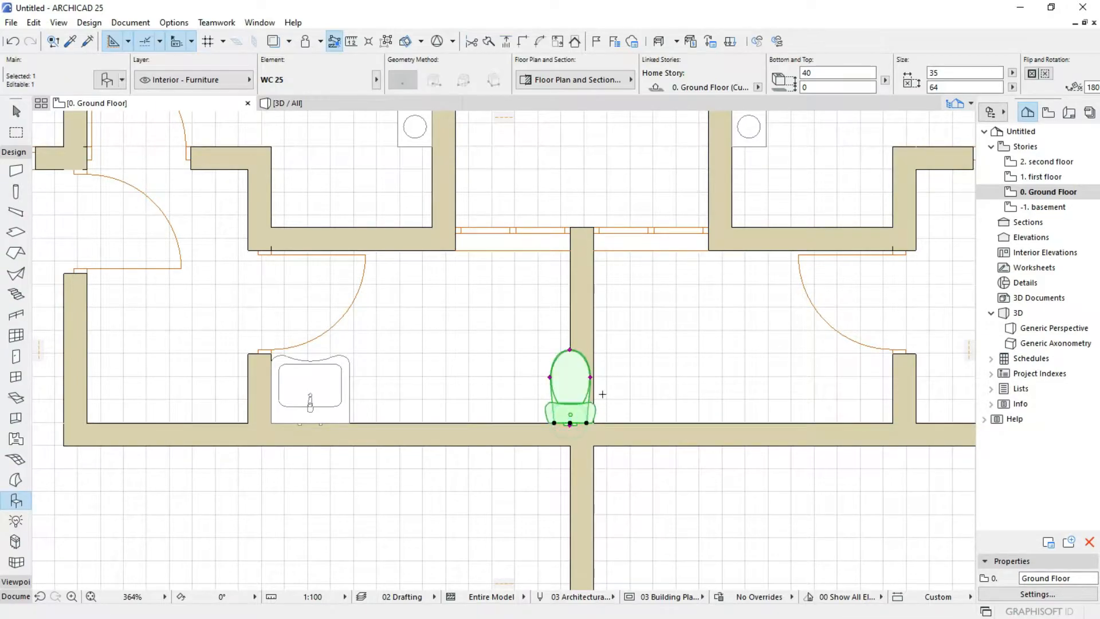
key("ctrl+d")
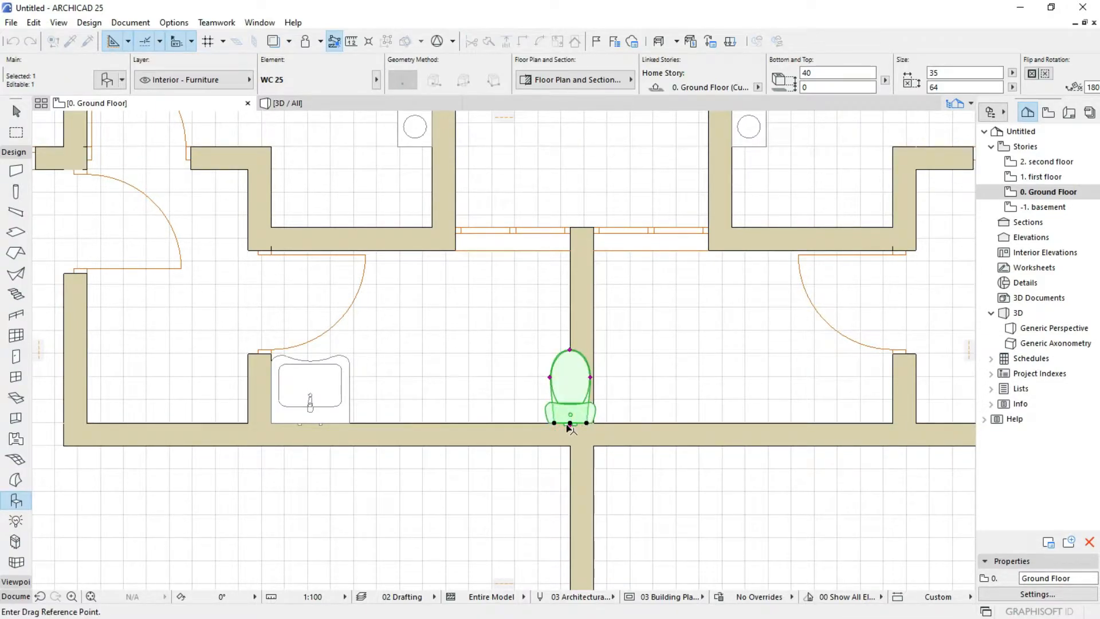
left_click(570, 423)
scroll(400, 420, "up", 3)
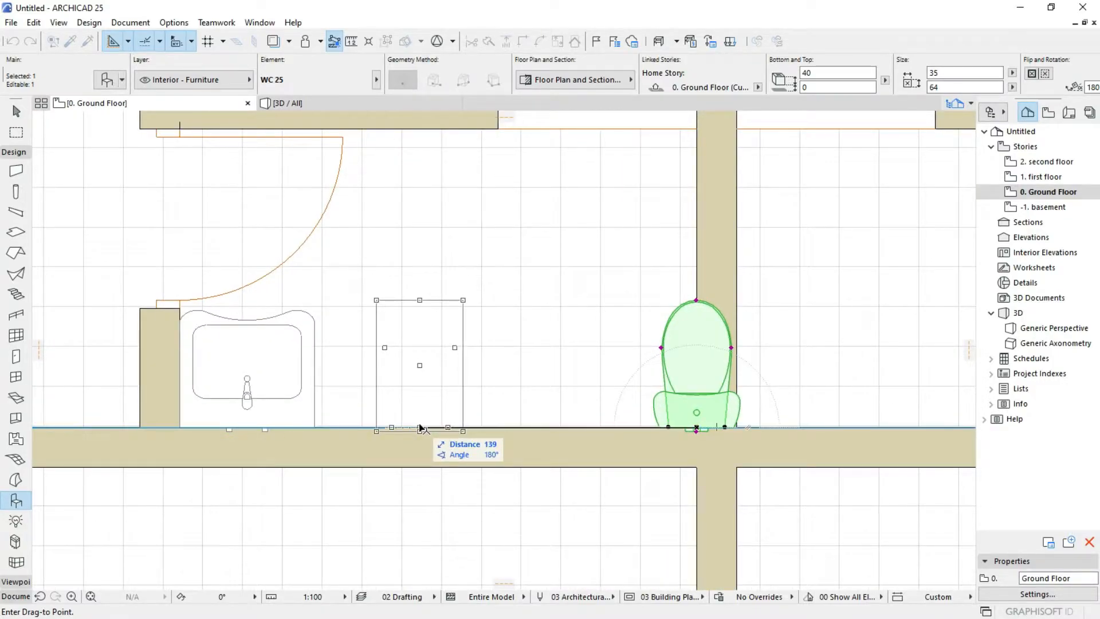
type("140")
key("Return")
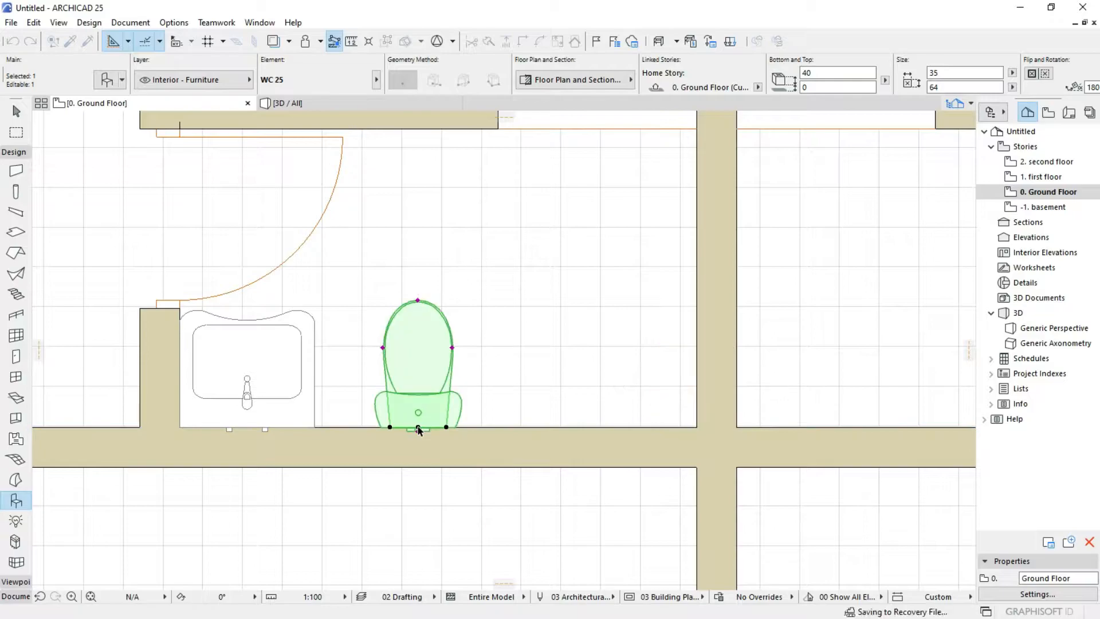
scroll(474, 349, "down", 3)
key("Escape")
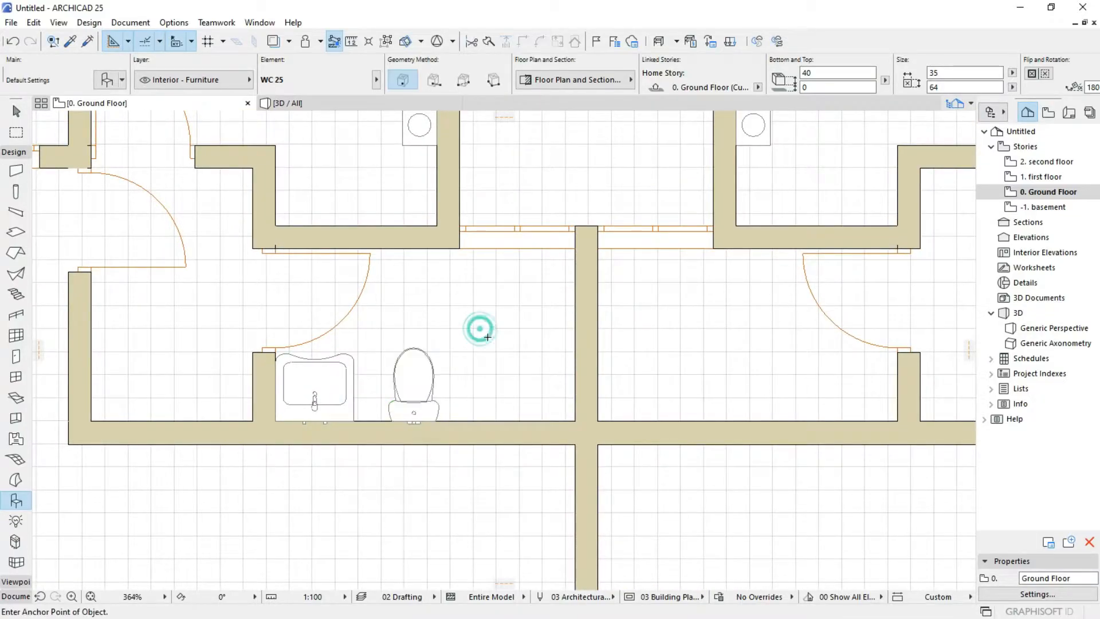
Reopen the object default settings, search the library for SHOWER, and choose the Shower Cabin 25 object.
scroll(479, 328, "down", 2)
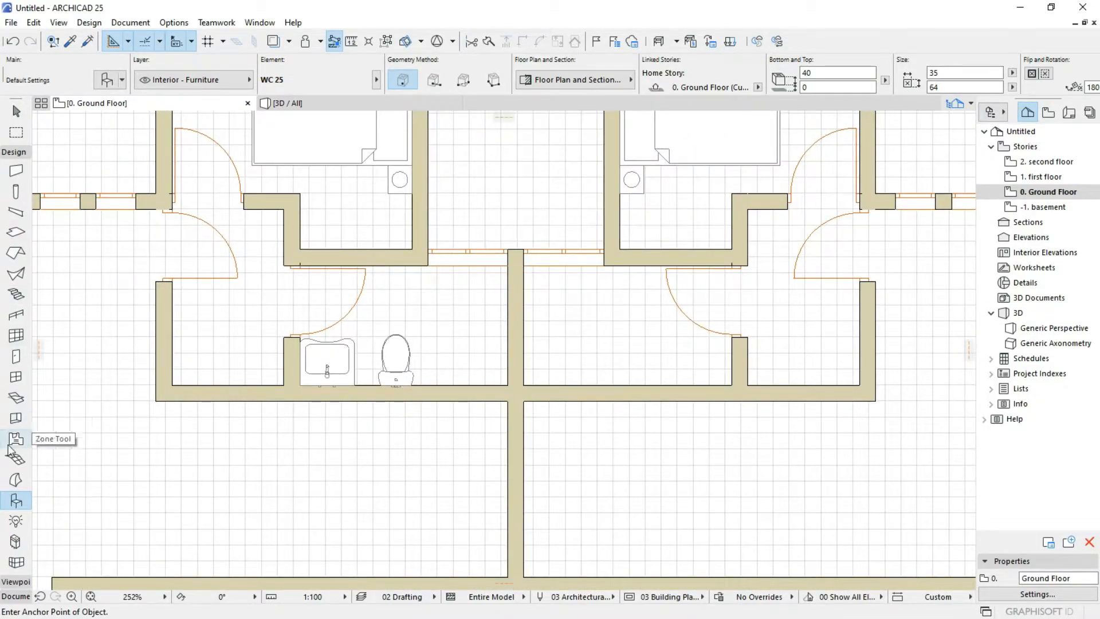
double_click(16, 501)
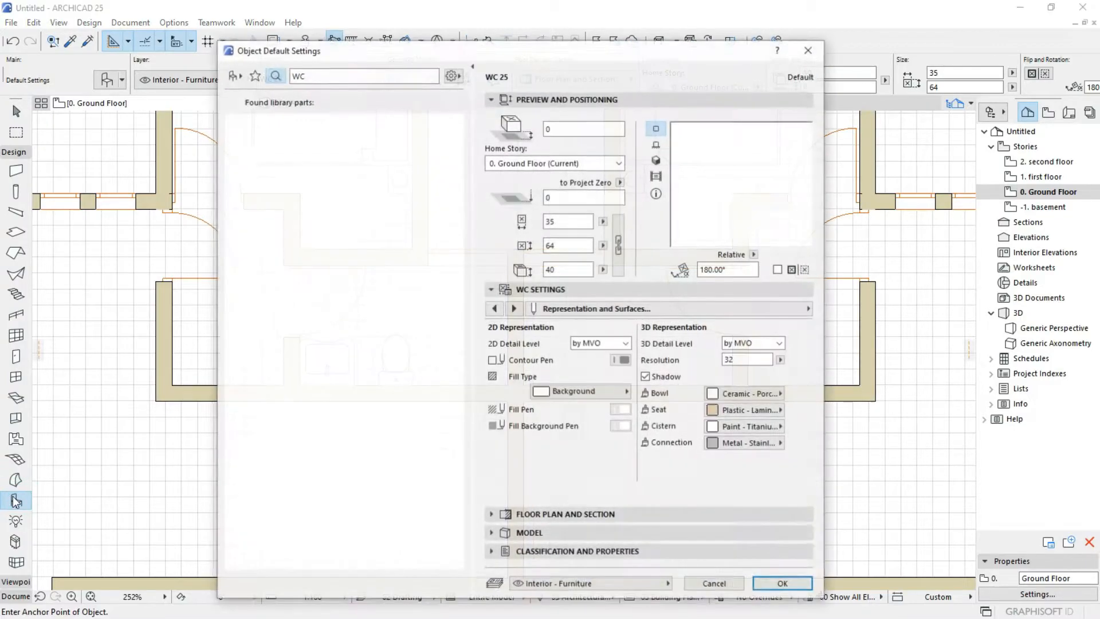
type("WC")
double_click(341, 74)
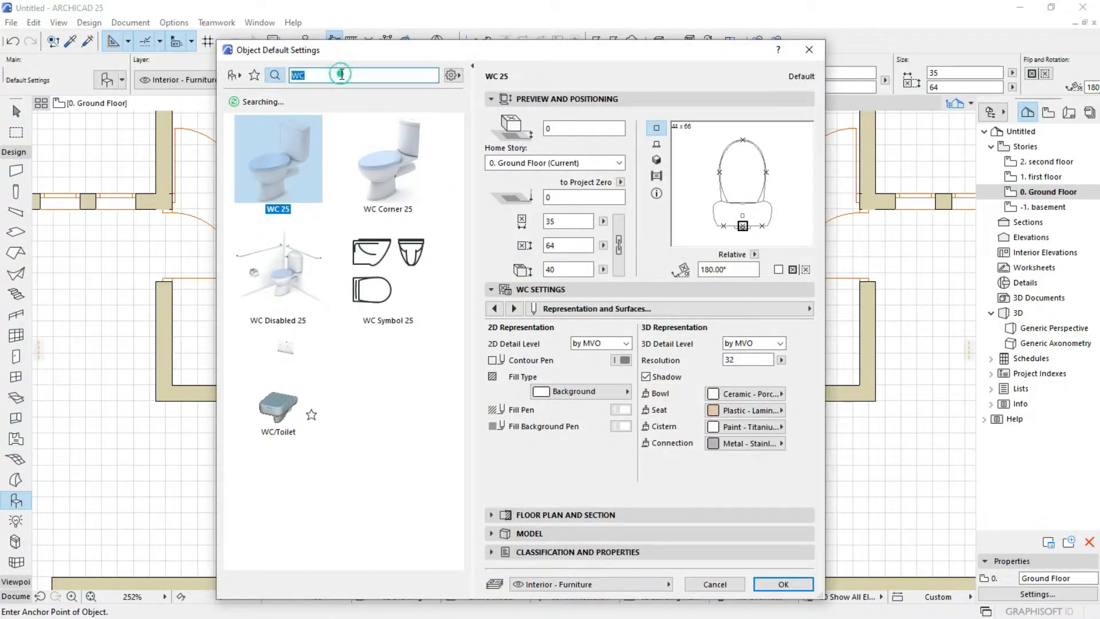
type("SHOWER")
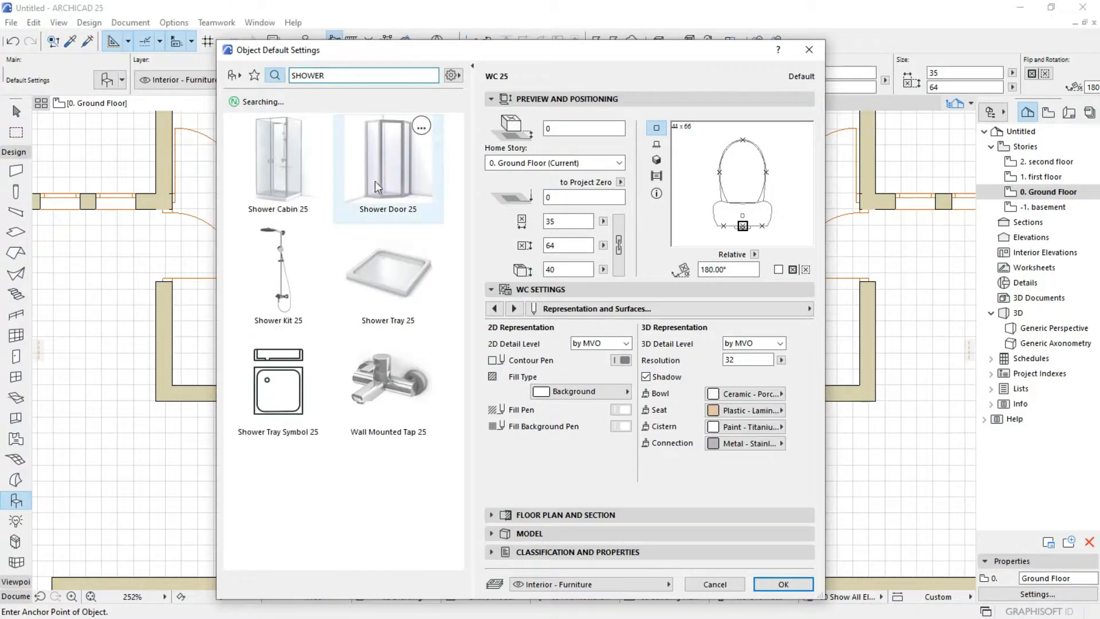
left_click(287, 176)
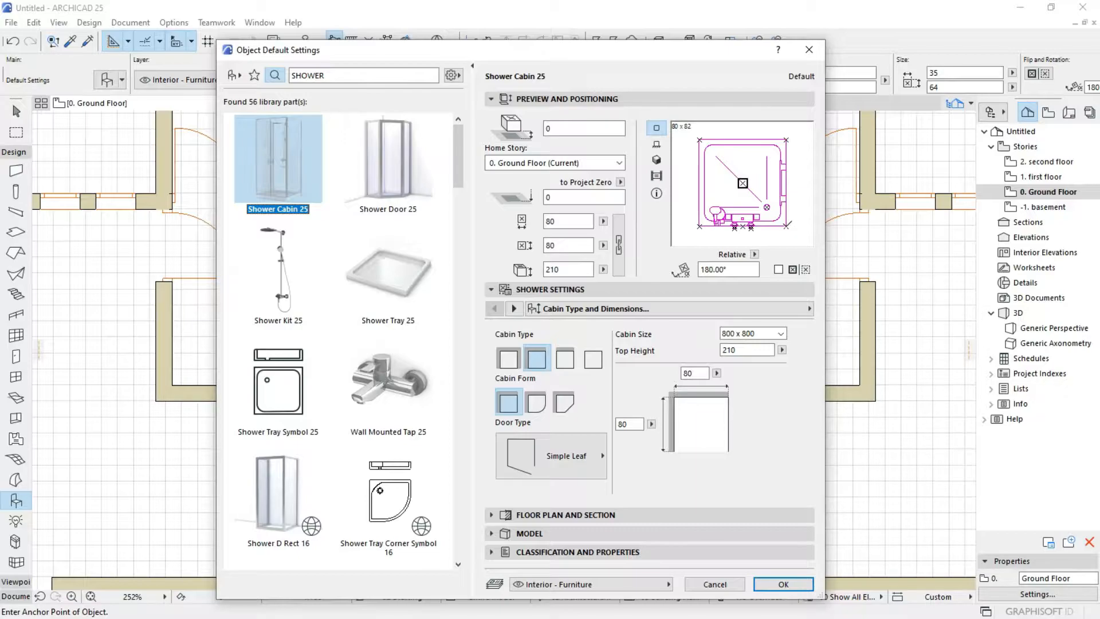
Set the shower cabin's anchor point to its lower-right corner in the preview, with a rotation of 180°.
left_click_drag(687, 50, 514, 213)
left_click(576, 250)
left_click(577, 250)
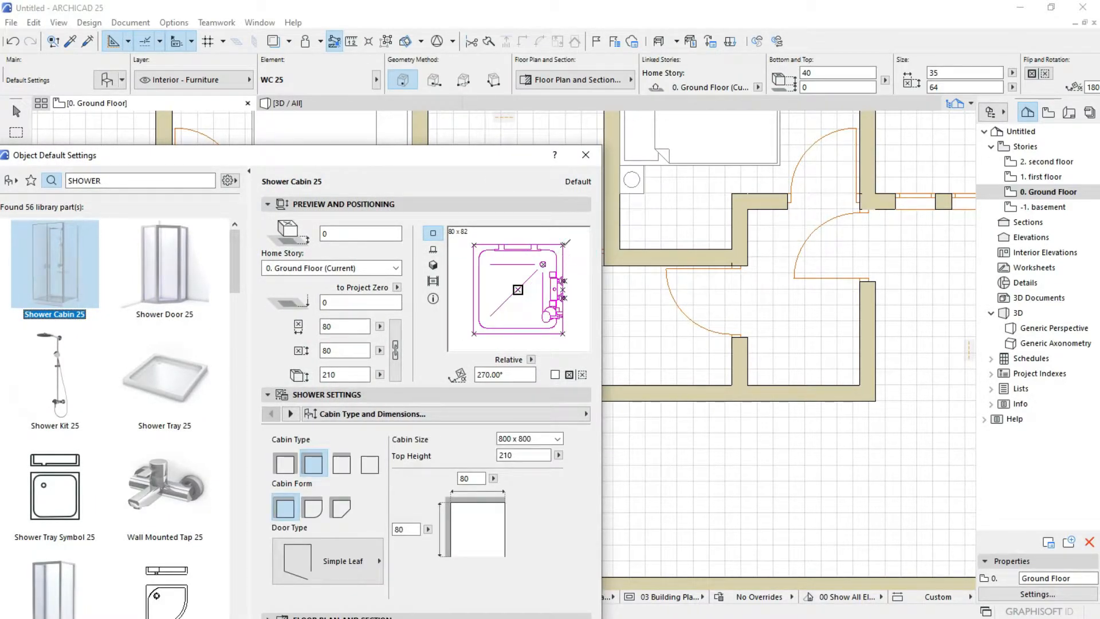
left_click_drag(527, 155, 796, 215)
left_click(775, 241)
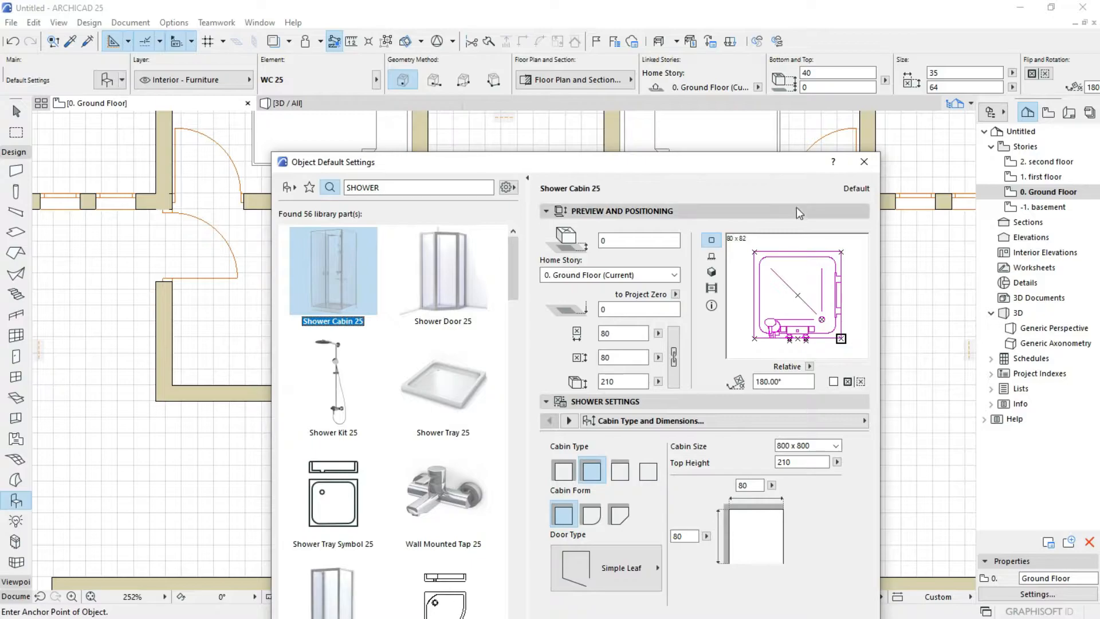
left_click_drag(742, 163, 745, 66)
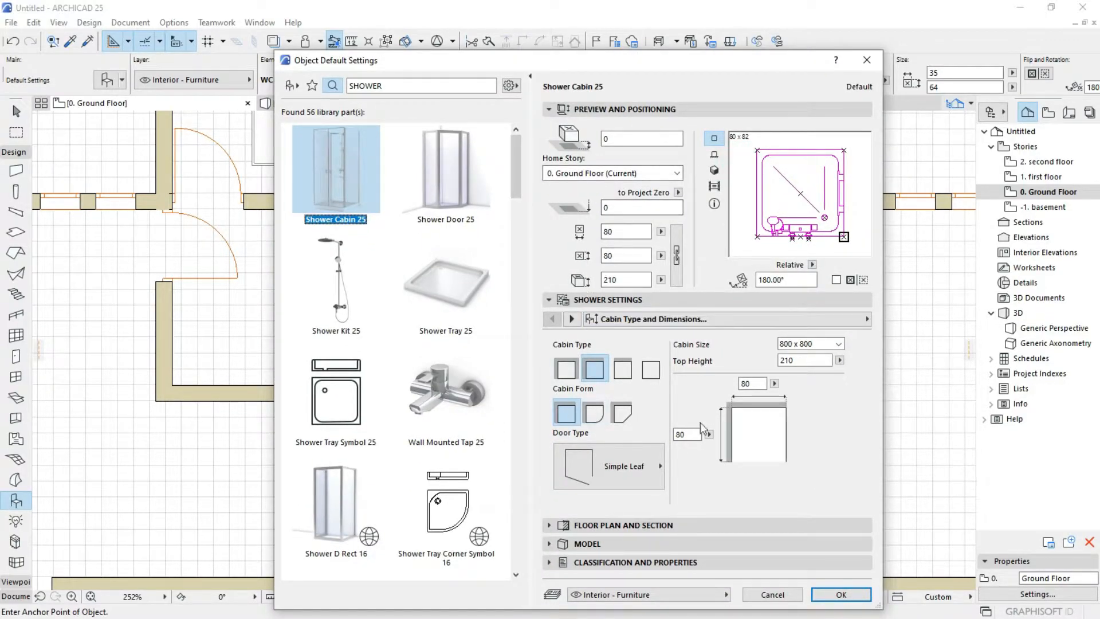
Set the shower cabin's 2D contour pen to dark grey in its 2D representation settings.
left_click(570, 319)
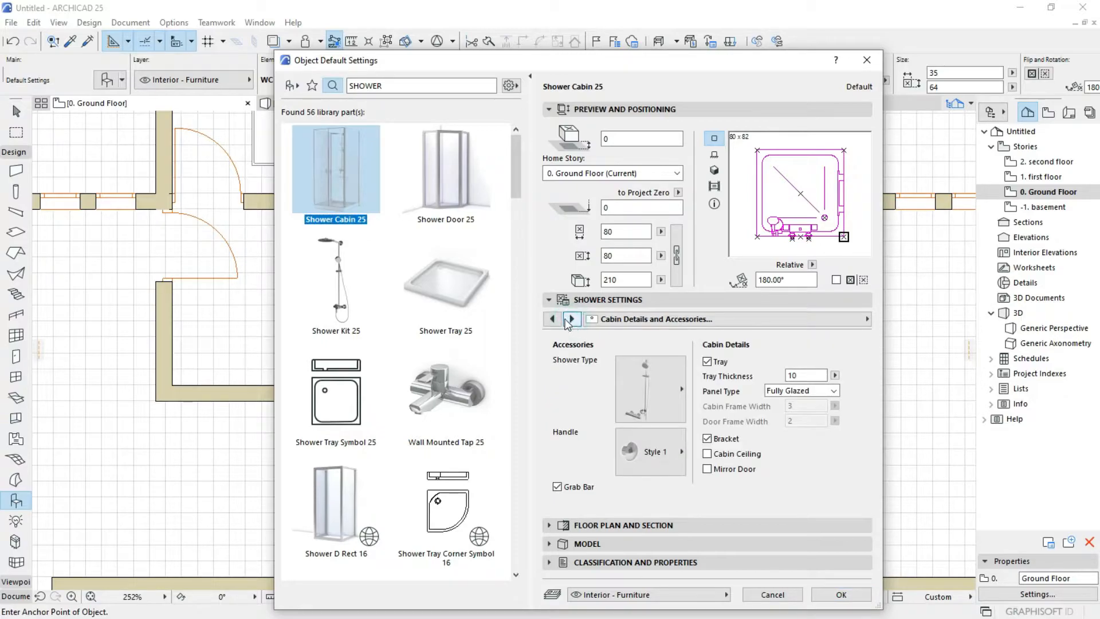
left_click(553, 319)
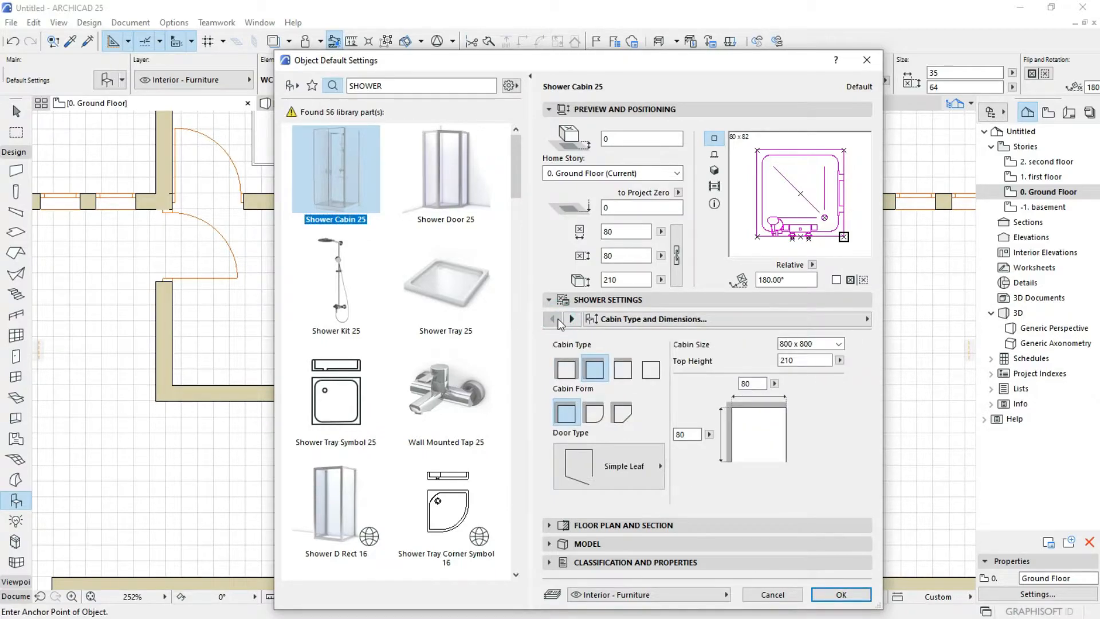
left_click(572, 319)
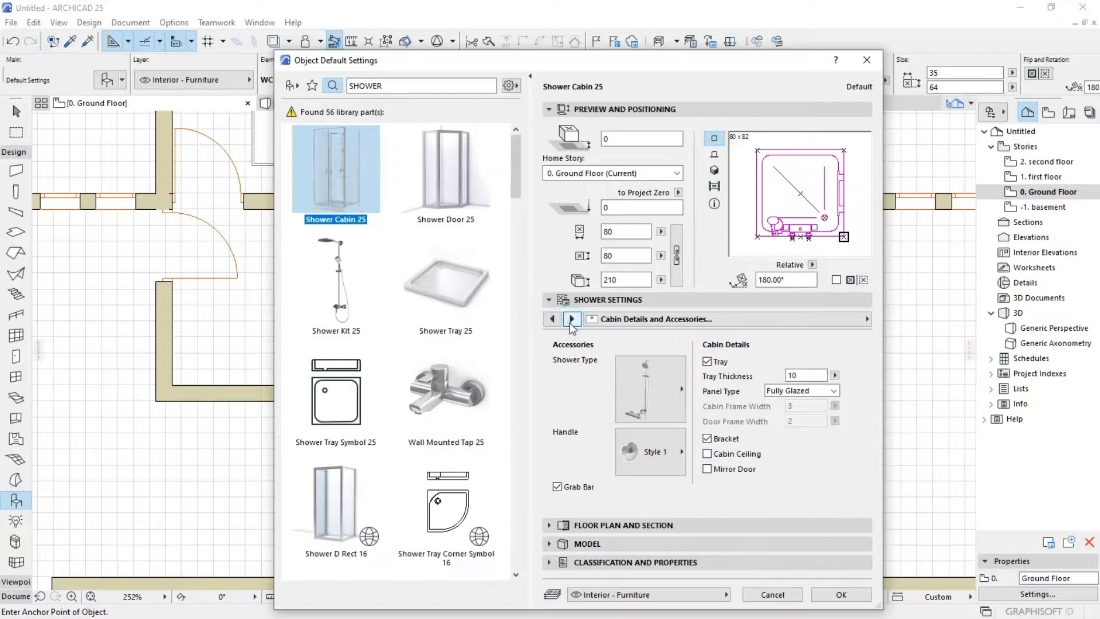
left_click(571, 321)
left_click(676, 402)
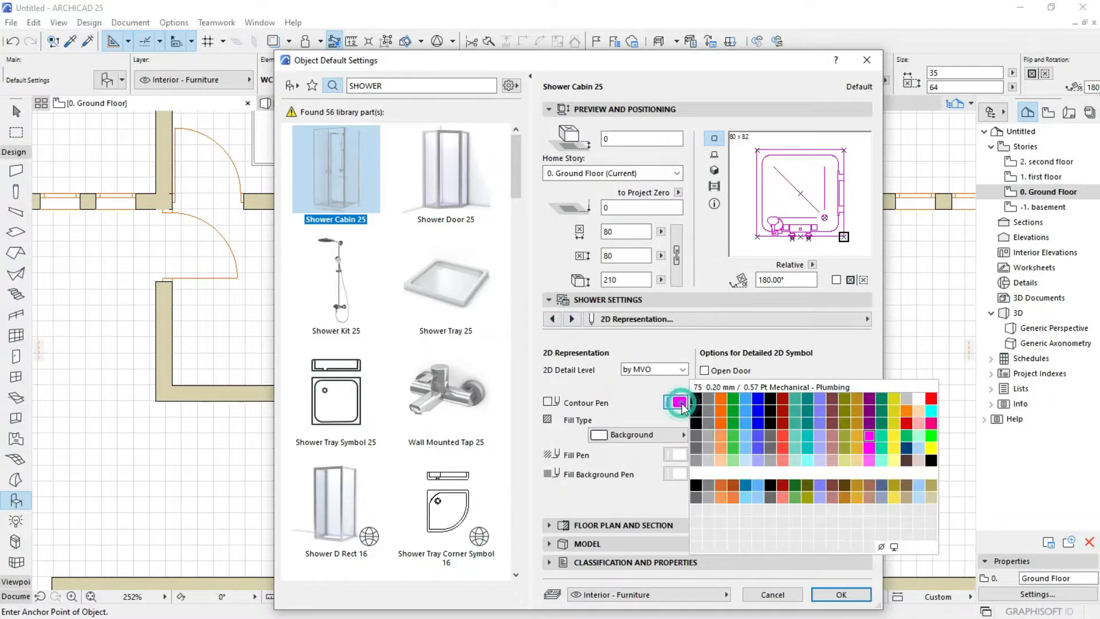
left_click(709, 403)
Look through the shower types, door handle styles and cabin dimensions, and accept the shower cabin settings.
left_click(552, 321)
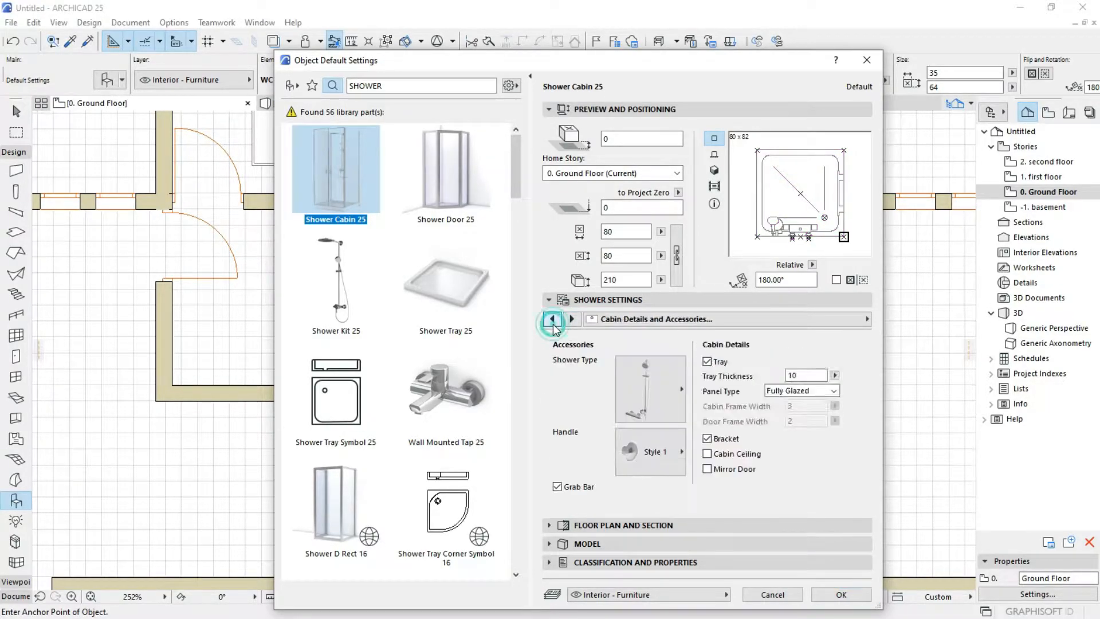
left_click(648, 395)
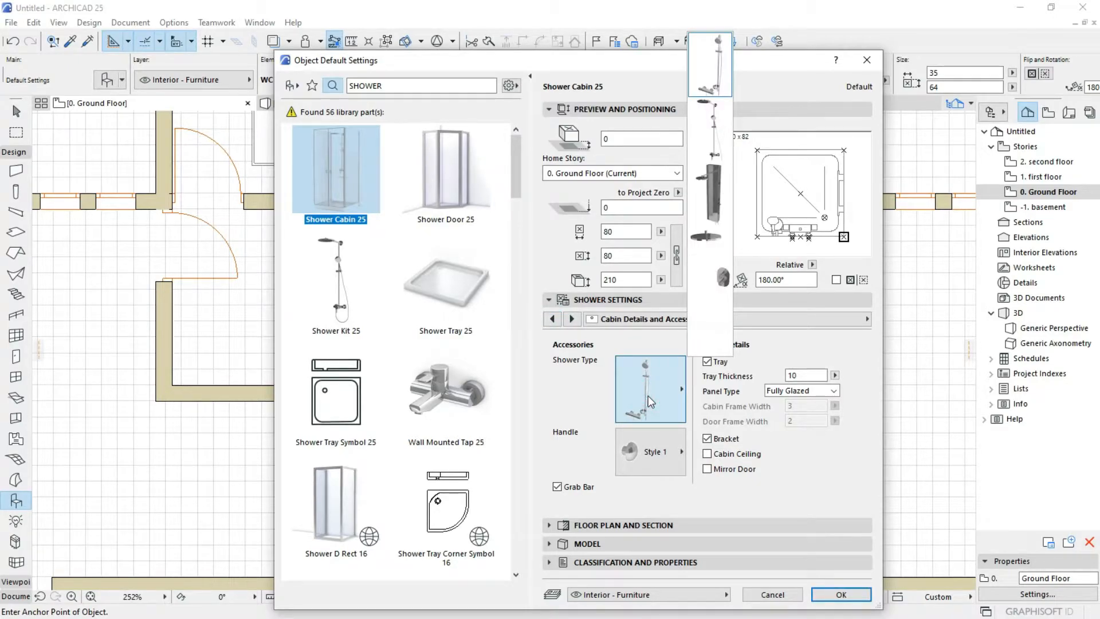
left_click(656, 467)
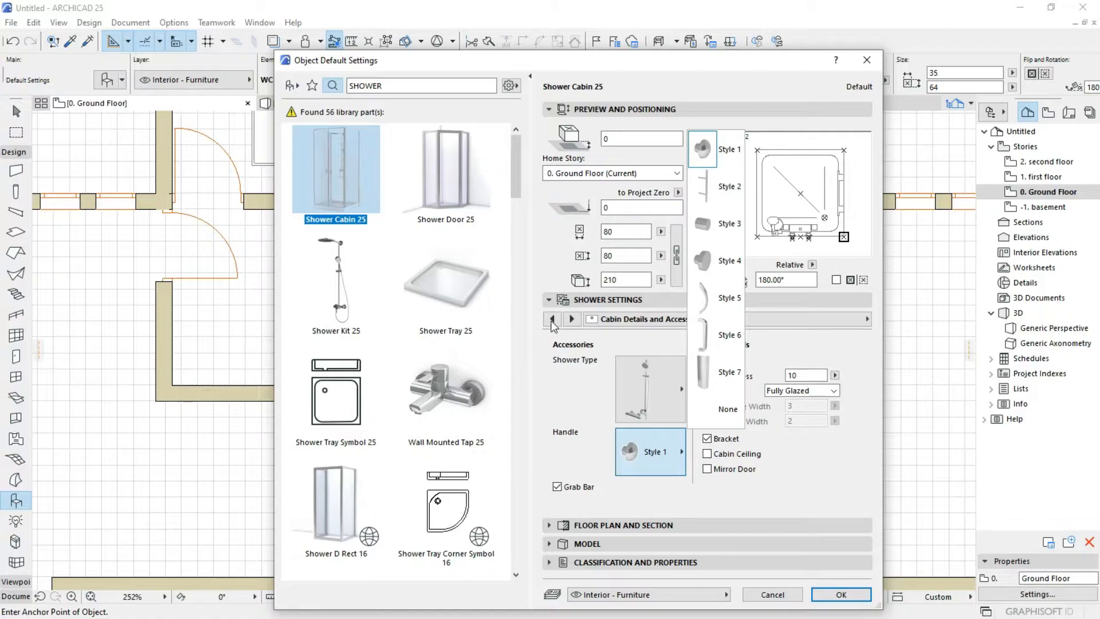
left_click(552, 322)
left_click(553, 322)
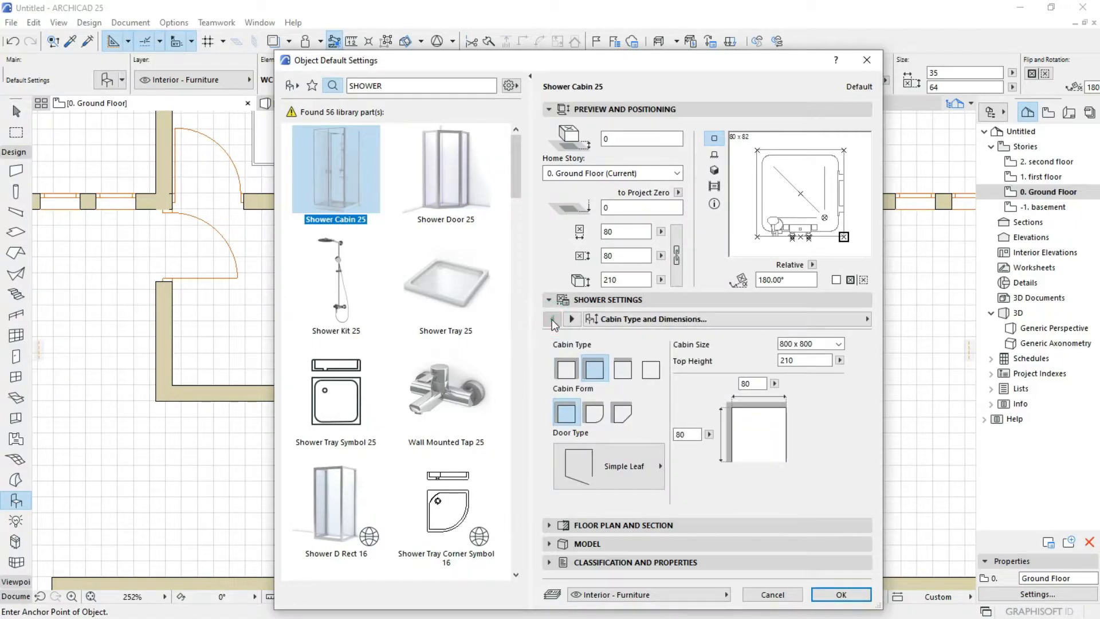
left_click(839, 593)
Place the shower cabin in the left central bathroom, at the inner corner between the lower wall and the central dividing wall.
scroll(452, 364, "up", 4)
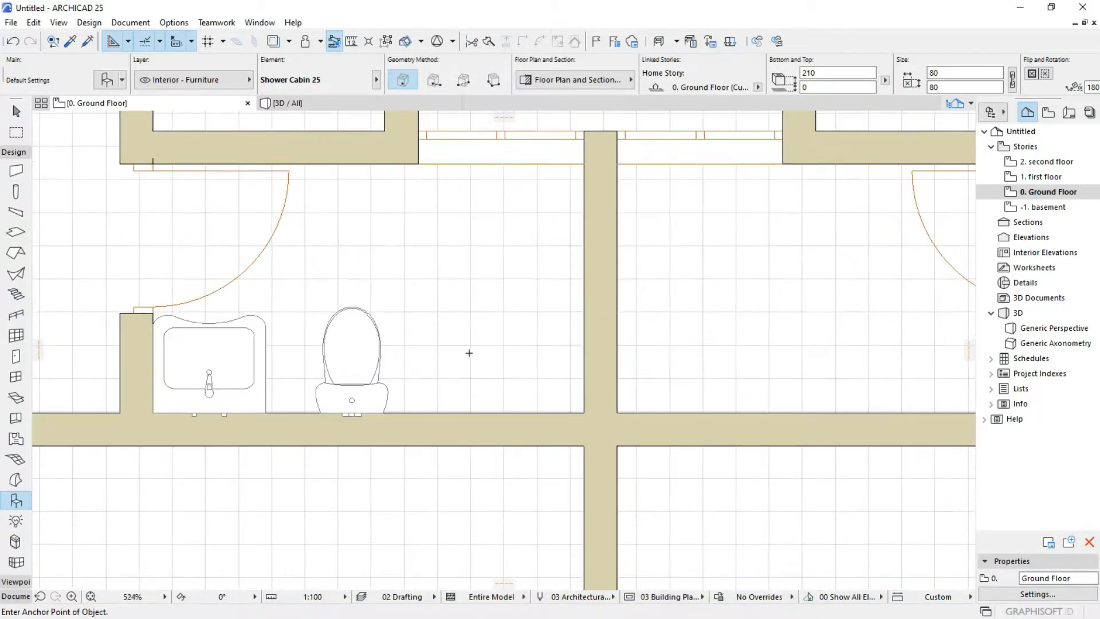
middle_click_drag(469, 353, 496, 478)
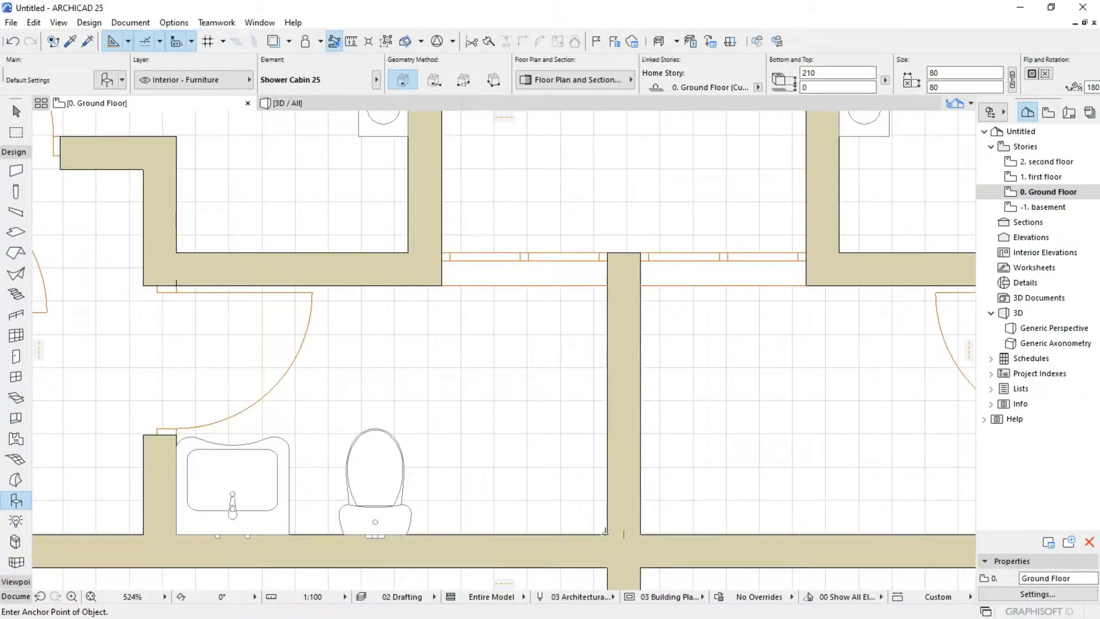
left_click(608, 535)
scroll(473, 374, "down", 2)
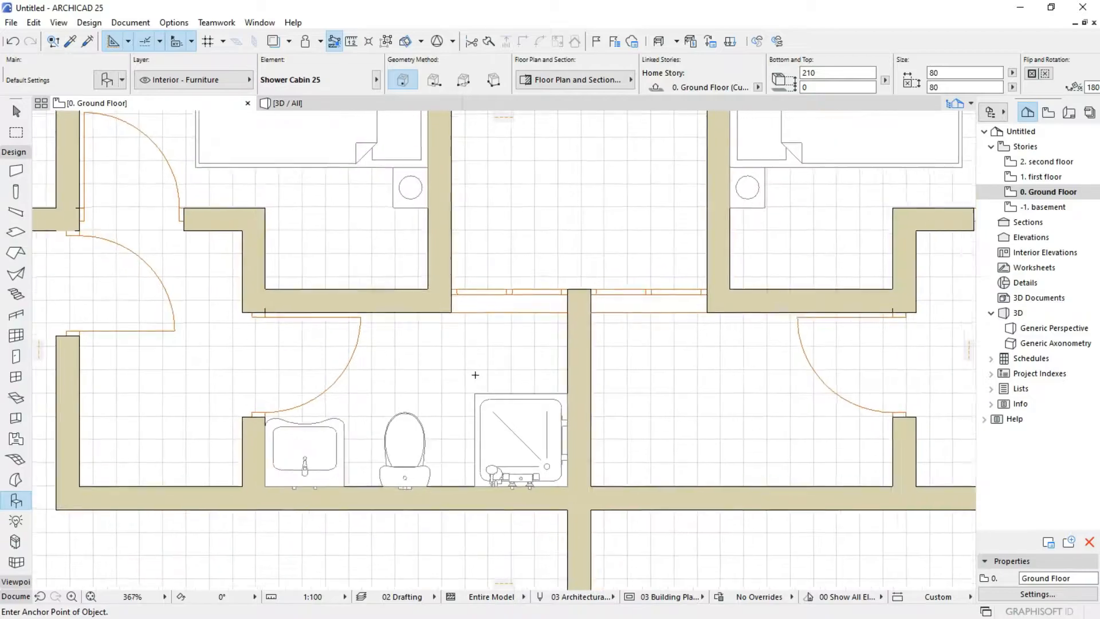
Select the placed shower cabin and stretch its width to 90 from the upper corner at the central dividing wall.
scroll(450, 435, "up", 1)
scroll(458, 401, "down", 2)
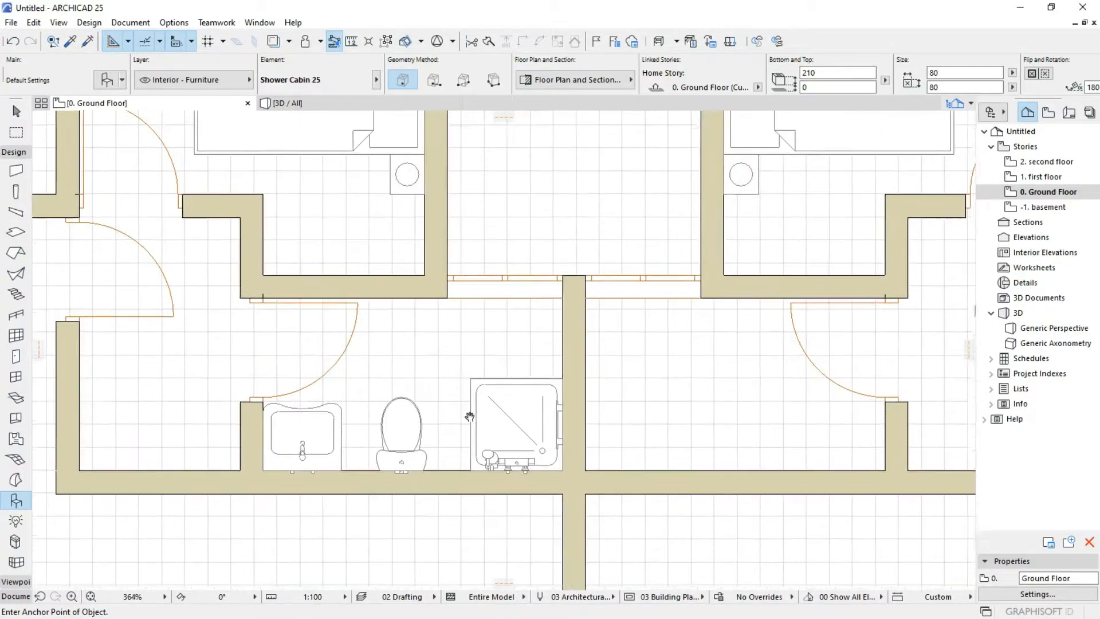
scroll(474, 401, "up", 1)
scroll(512, 362, "up", 3)
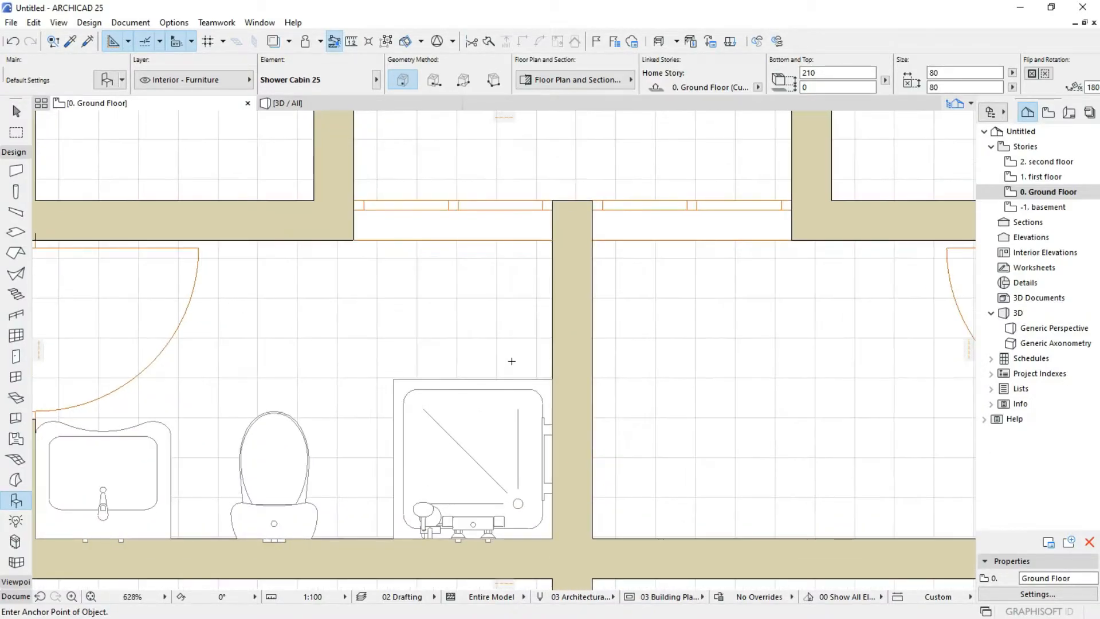
left_click(491, 454, "shift")
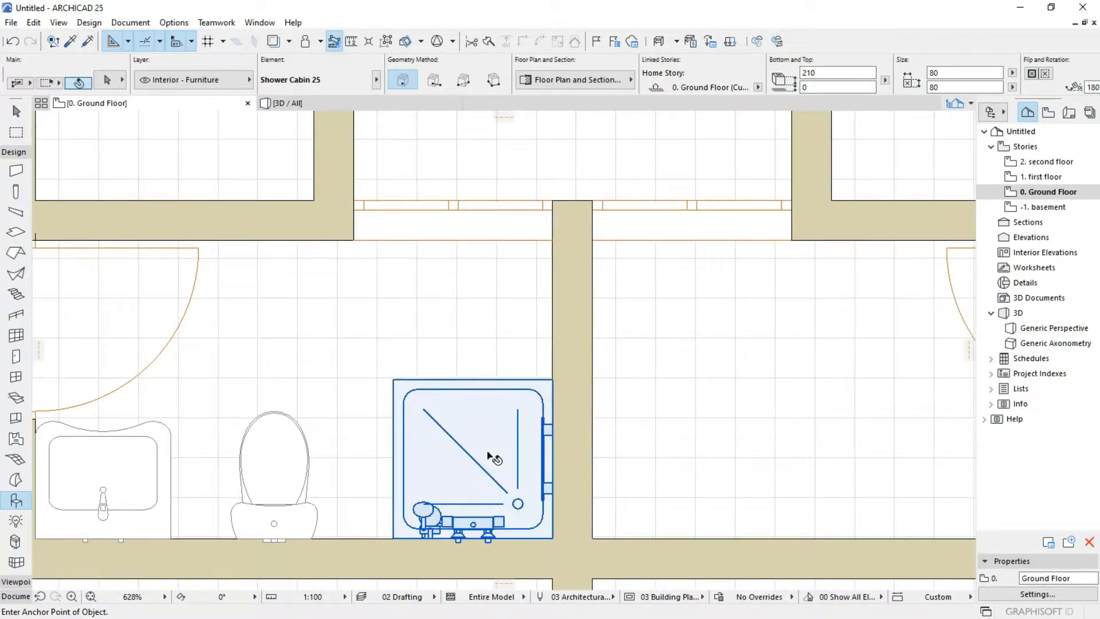
left_click(551, 378)
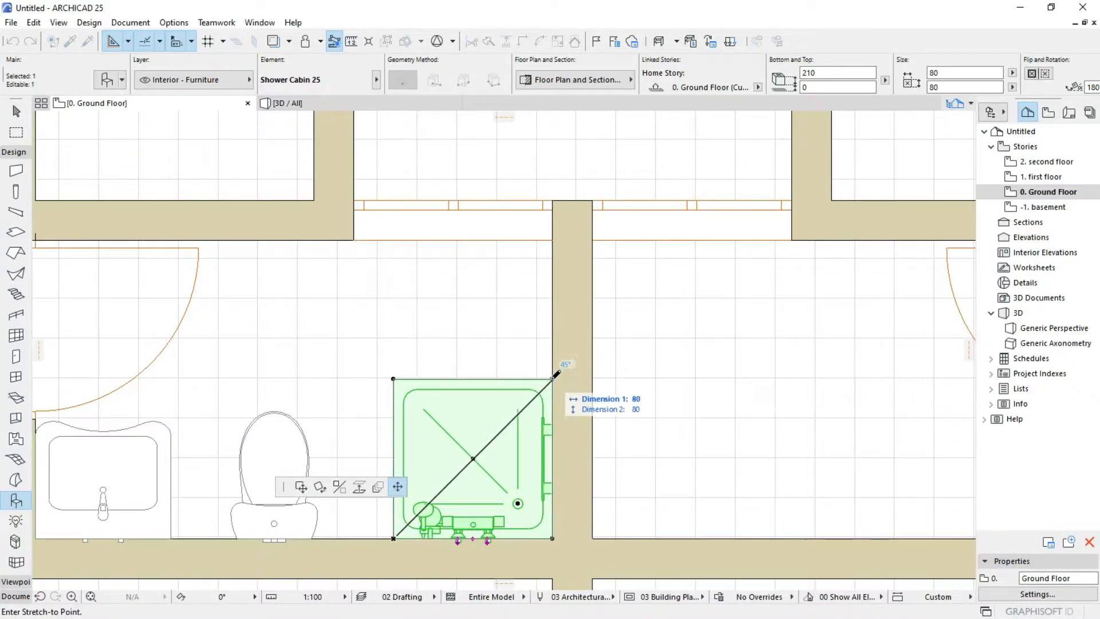
type("90")
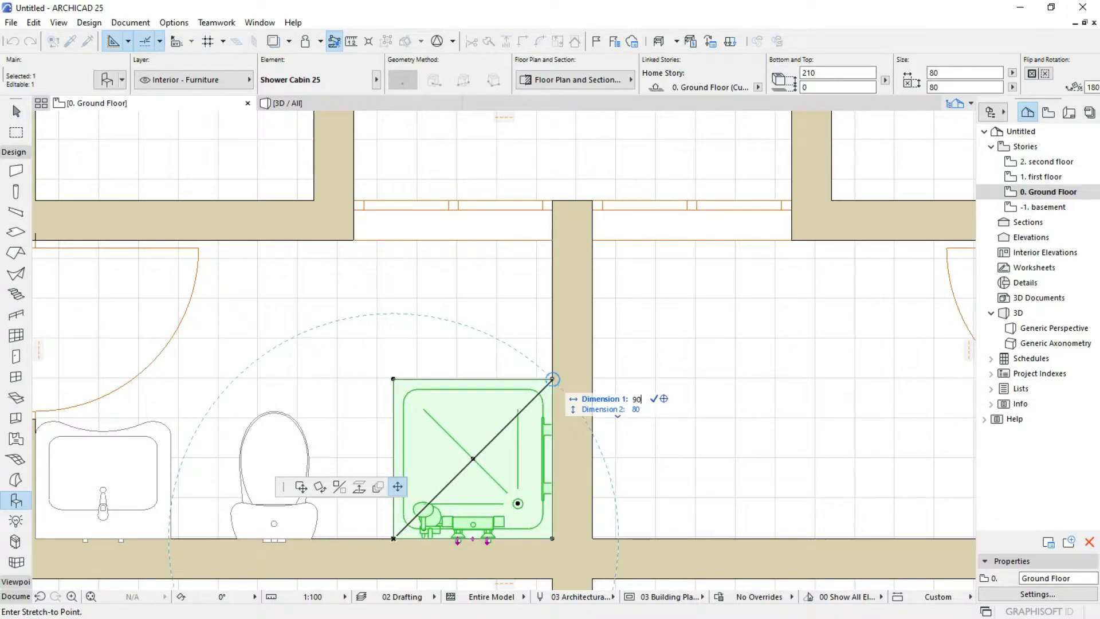
key("Return")
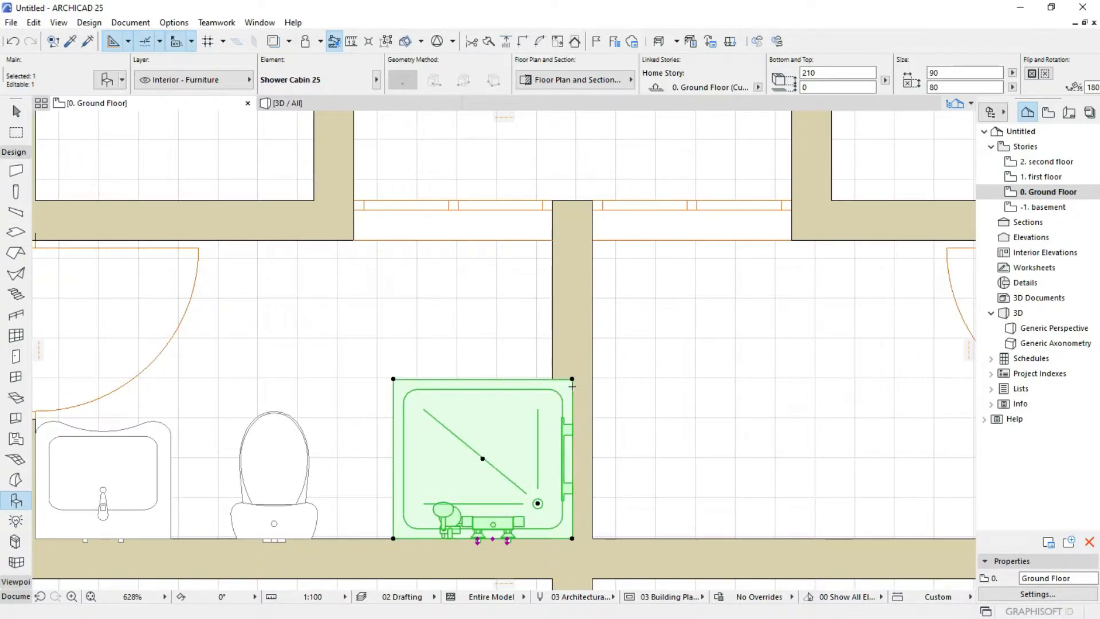
Move the widened shower cabin along the lower wall so its side sits flush against the face of the central dividing wall.
key("ctrl+d")
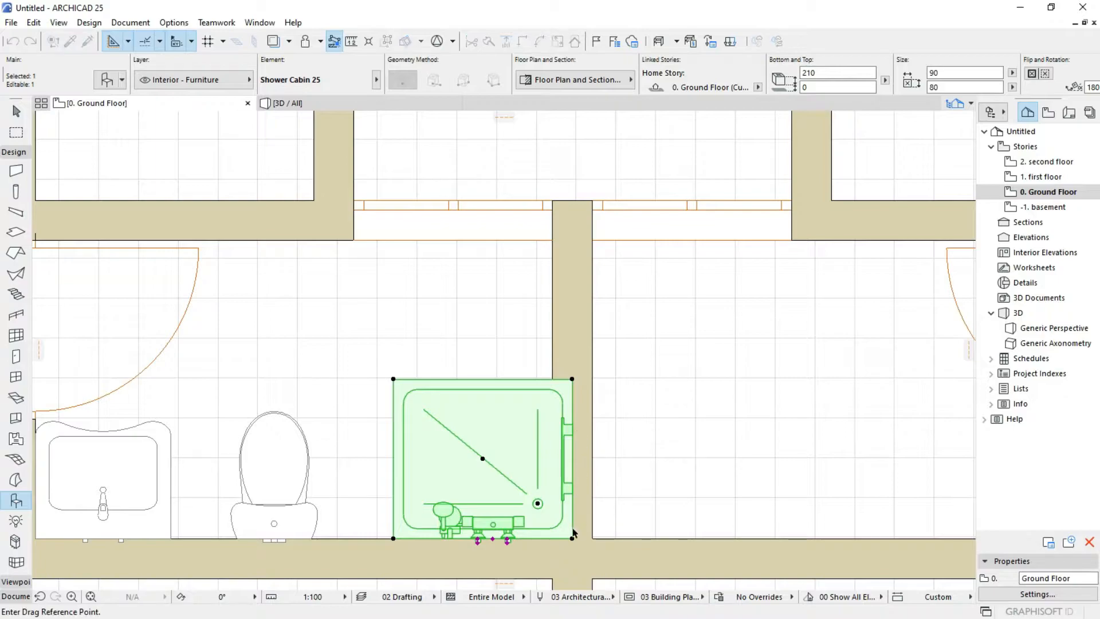
left_click(572, 380)
left_click(552, 379)
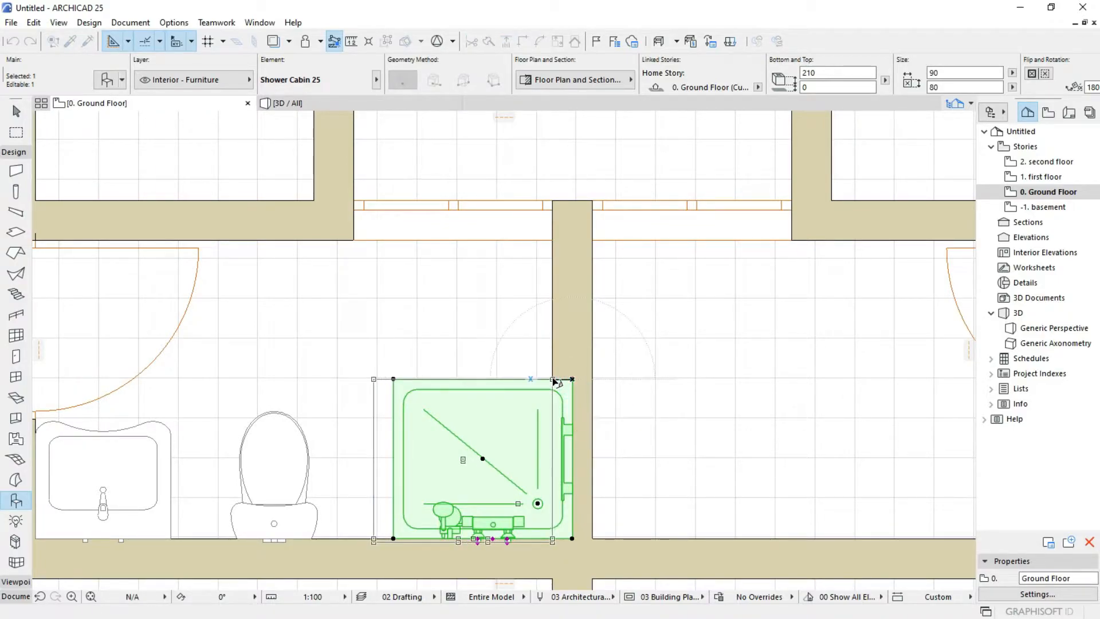
Stretch the shower cabin's free upper corner to a depth of 90, keeping the width at 90, and deselect it.
left_click(373, 379)
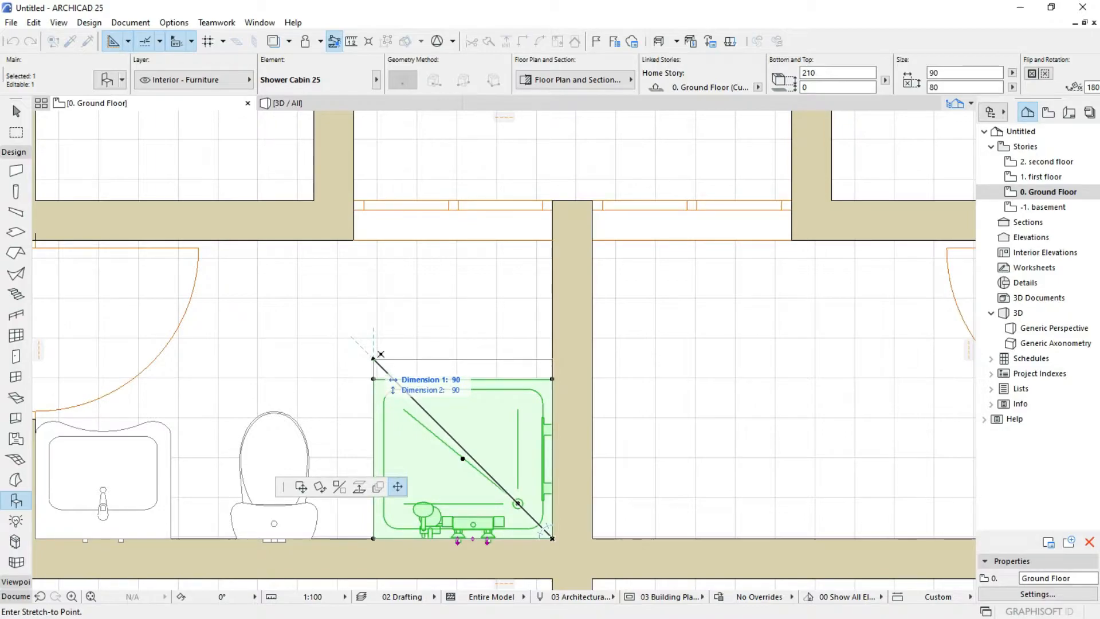
type("9")
key("Tab")
type("90")
key("Return")
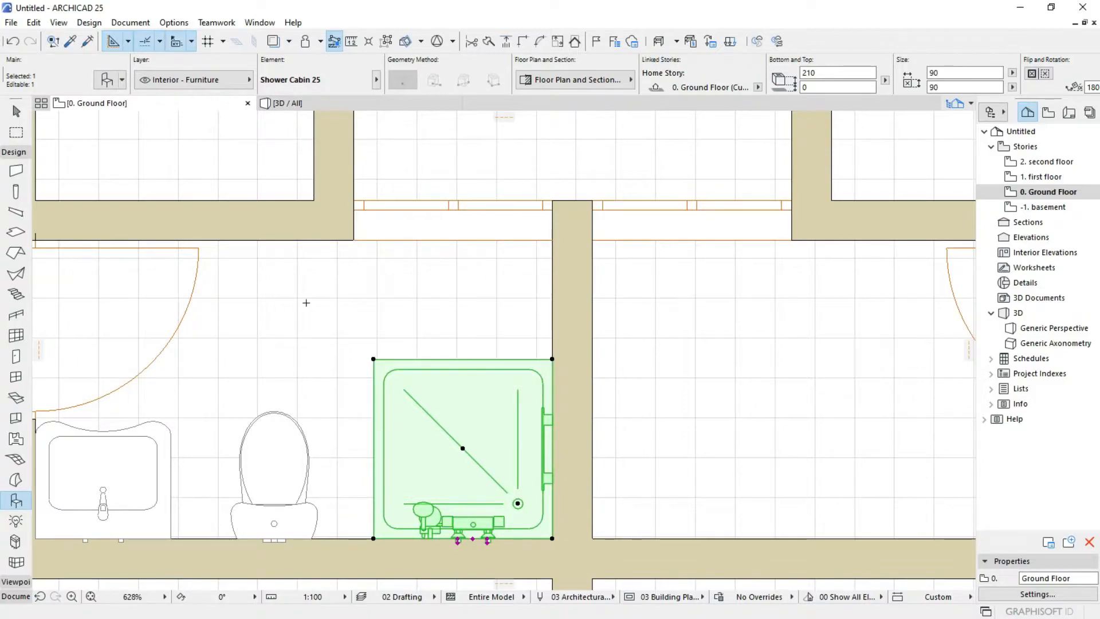
key("Escape")
scroll(434, 324, "down", 4)
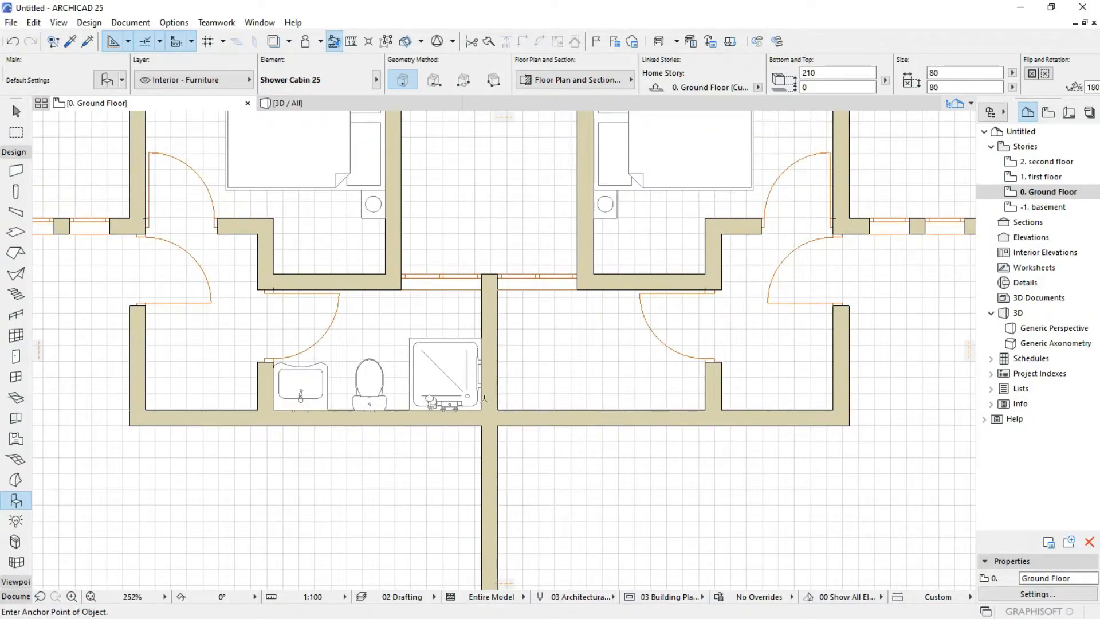
Examine the arrangement of the basin, WC and shower cabin in the left central bathroom.
scroll(484, 399, "down", 2)
scroll(410, 360, "up", 3)
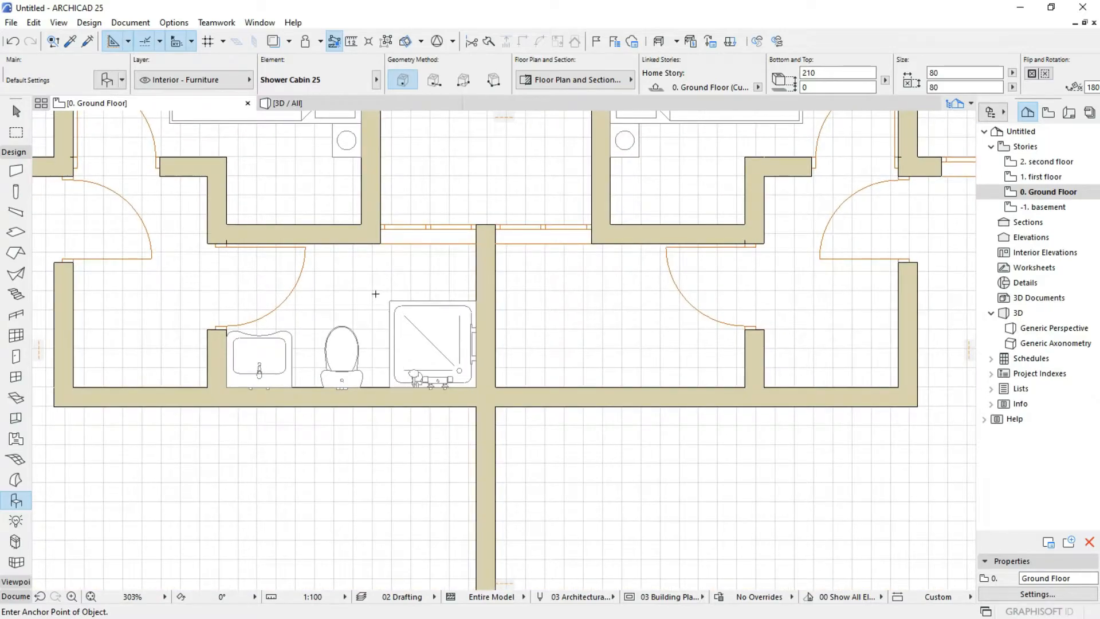
scroll(376, 294, "up", 1)
scroll(390, 305, "down", 4)
scroll(370, 307, "up", 4)
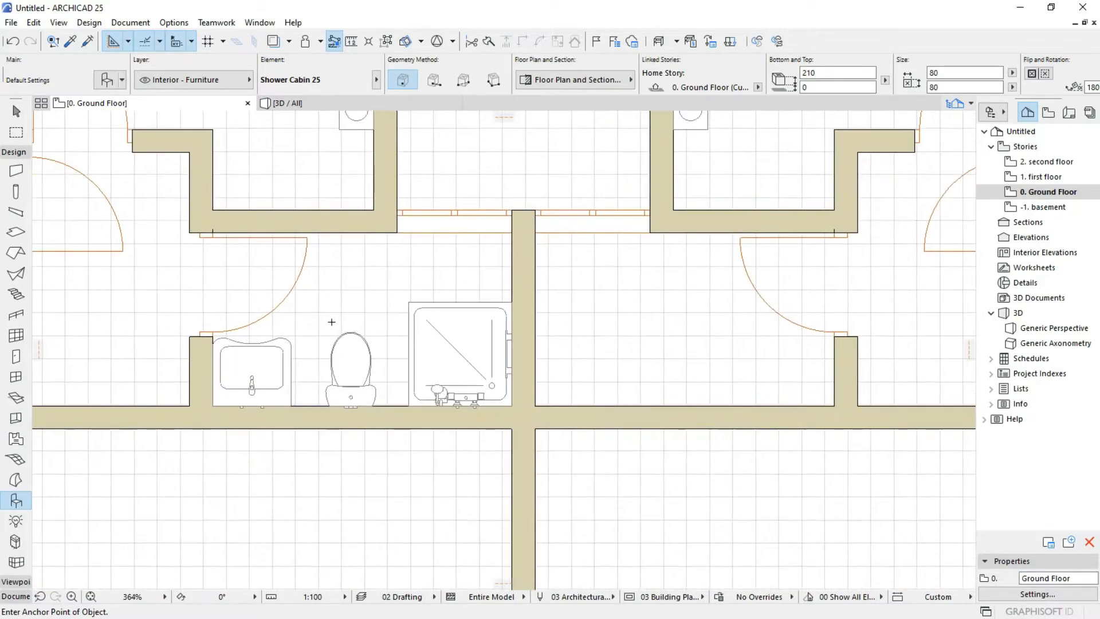
scroll(339, 315, "down", 3)
middle_click_drag(342, 317, 344, 359)
scroll(305, 349, "up", 2)
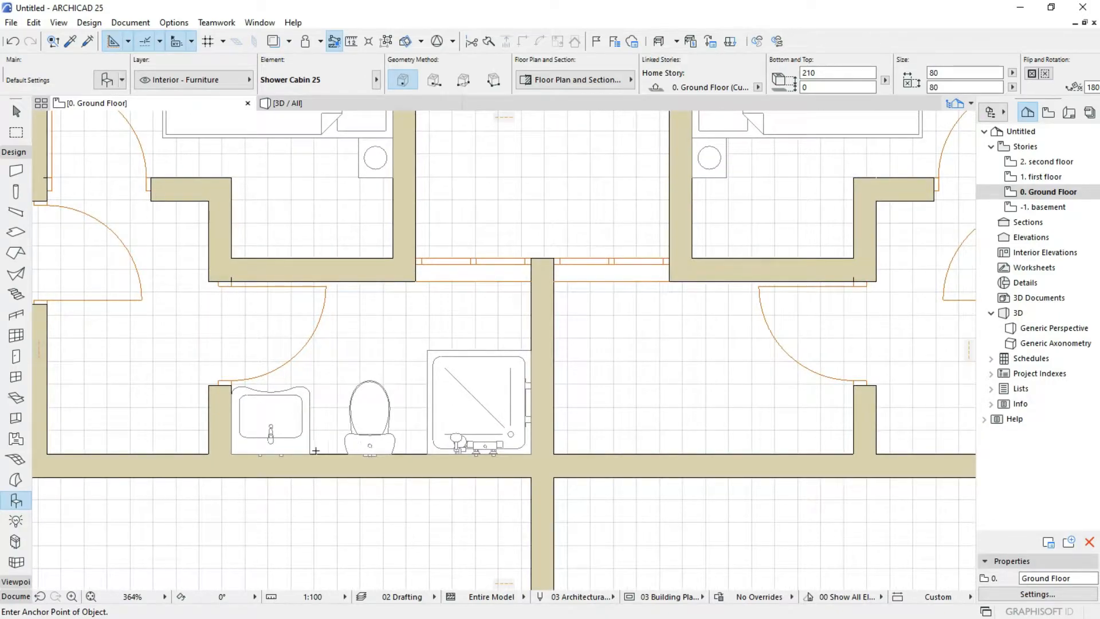
scroll(311, 432, "up", 1)
middle_click_drag(334, 424, 338, 450)
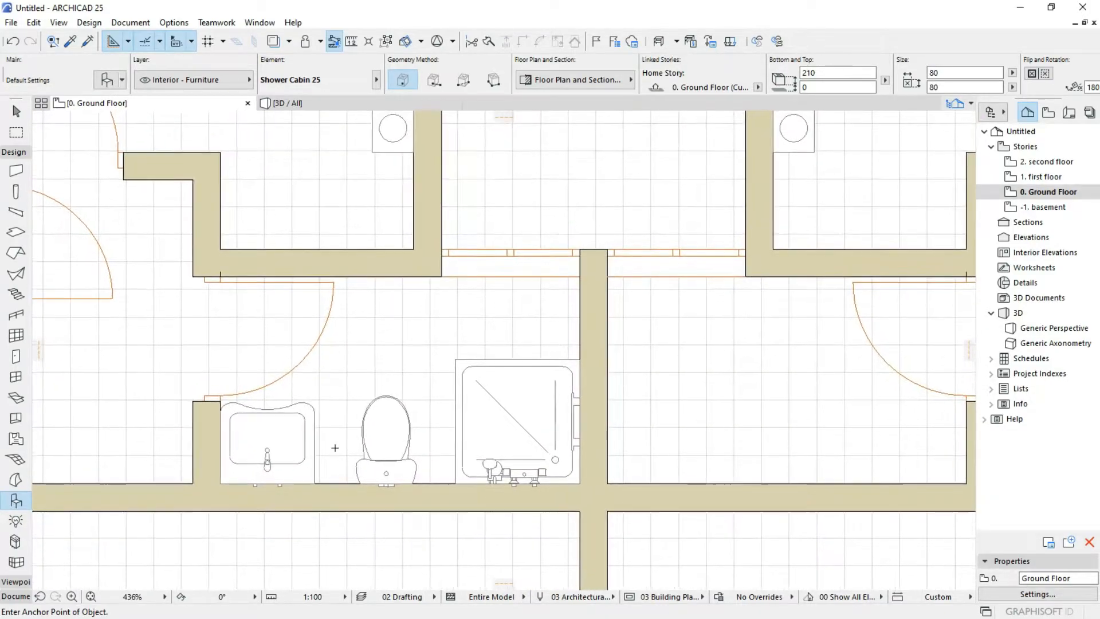
scroll(329, 450, "down", 2)
scroll(308, 449, "up", 1)
Move the left bathroom's basin up to the window opening, with its lower corner against the face of the central dividing wall.
left_click(301, 448, "shift")
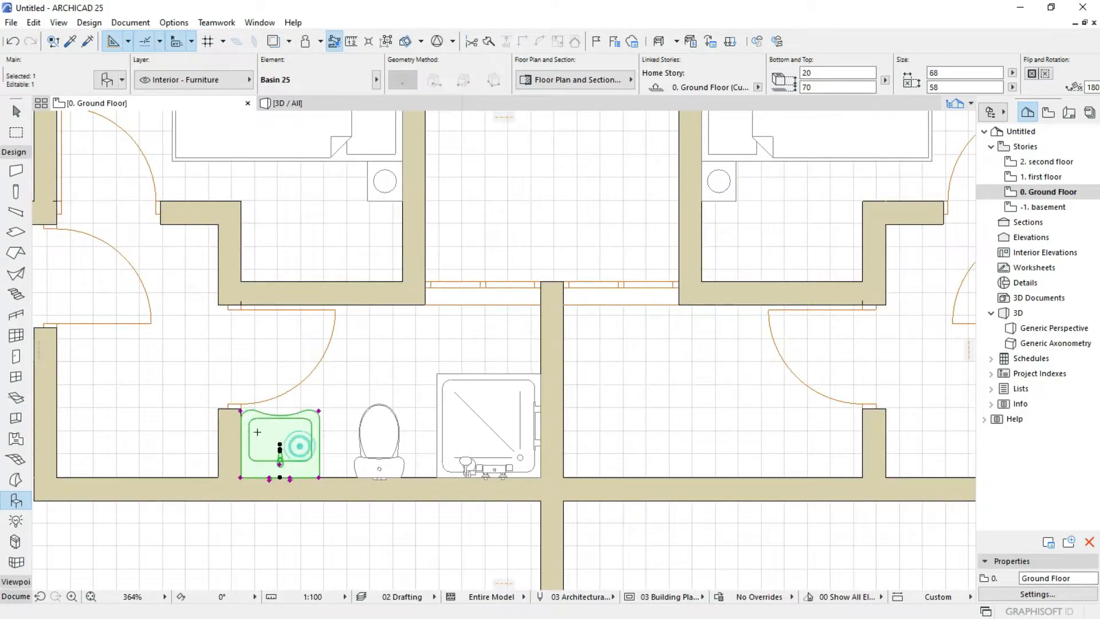
scroll(298, 446, "down", 2)
scroll(353, 400, "up", 4)
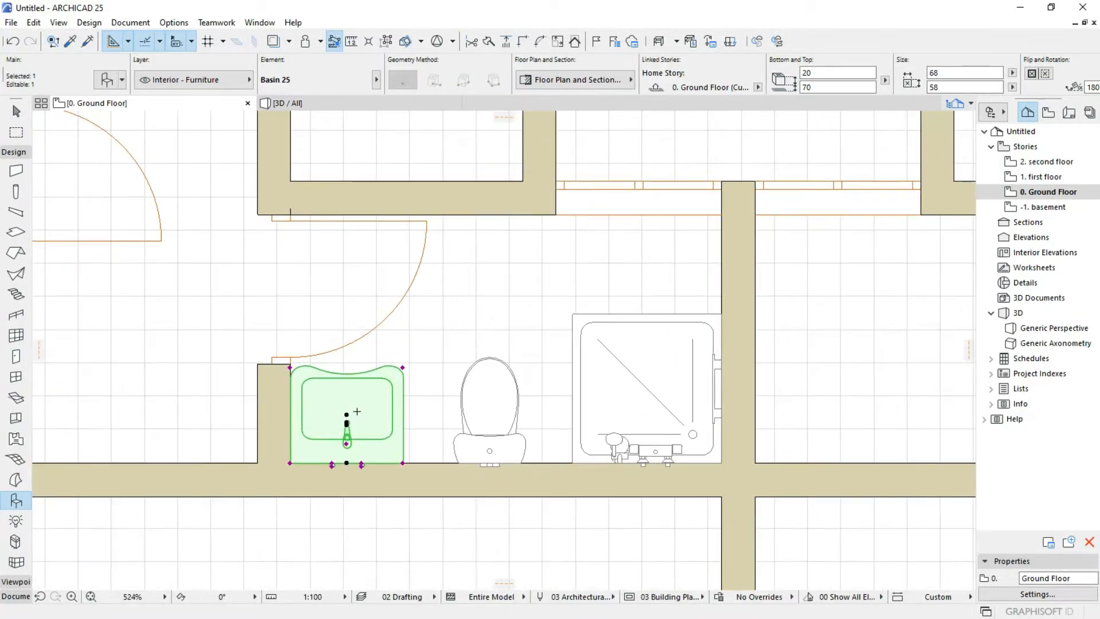
key("ctrl+d")
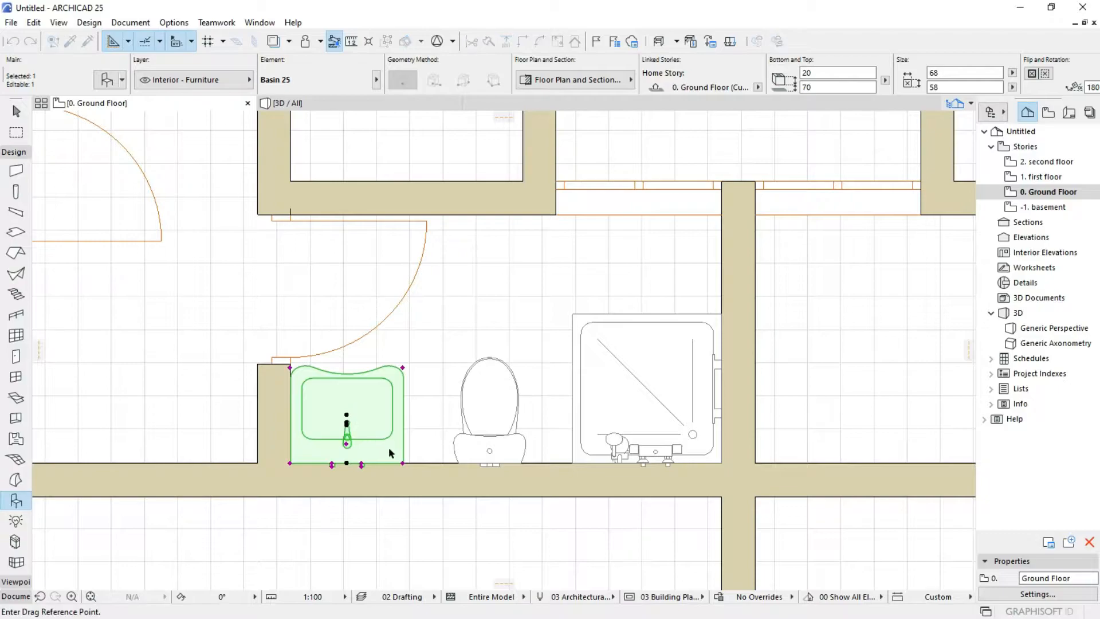
left_click(290, 463)
scroll(555, 216, "up", 2)
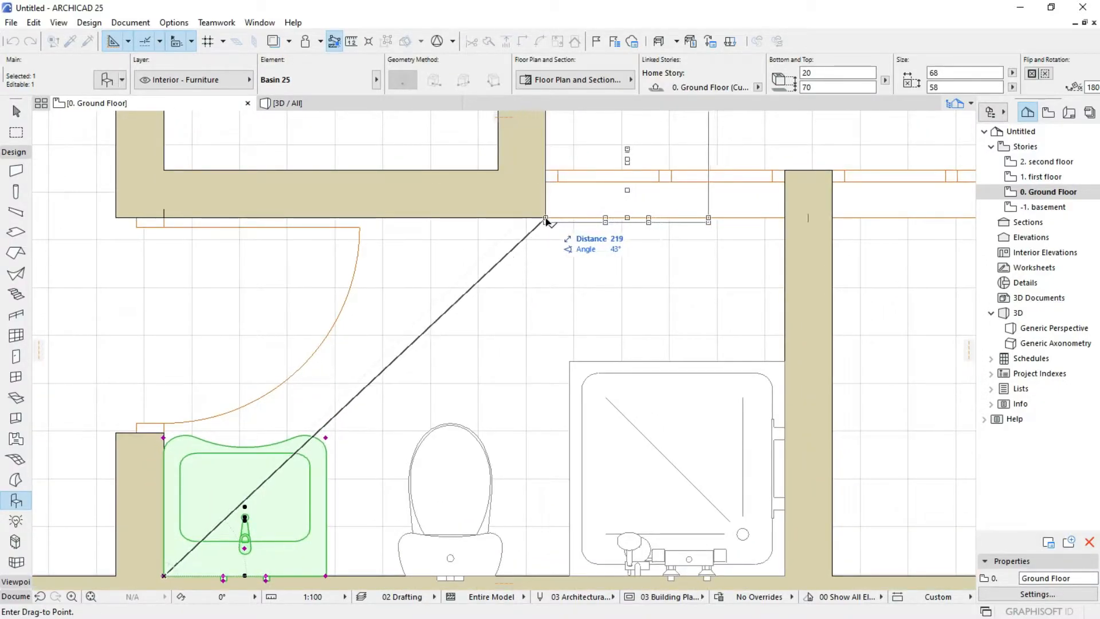
left_click(545, 219)
scroll(545, 220, "down", 4)
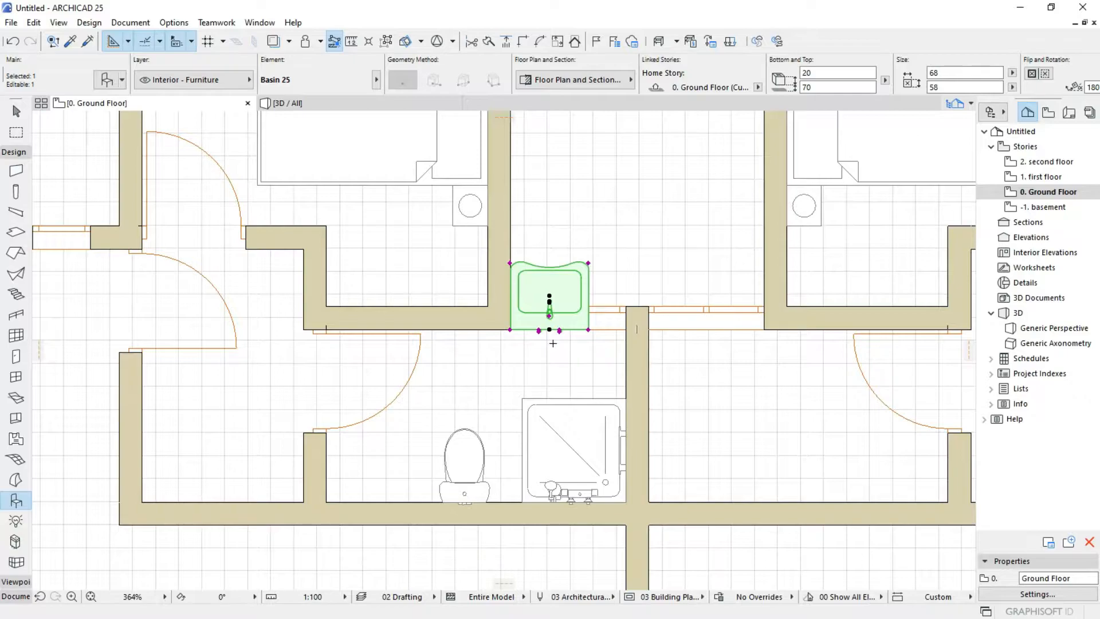
key("ctrl+d")
left_click(588, 330)
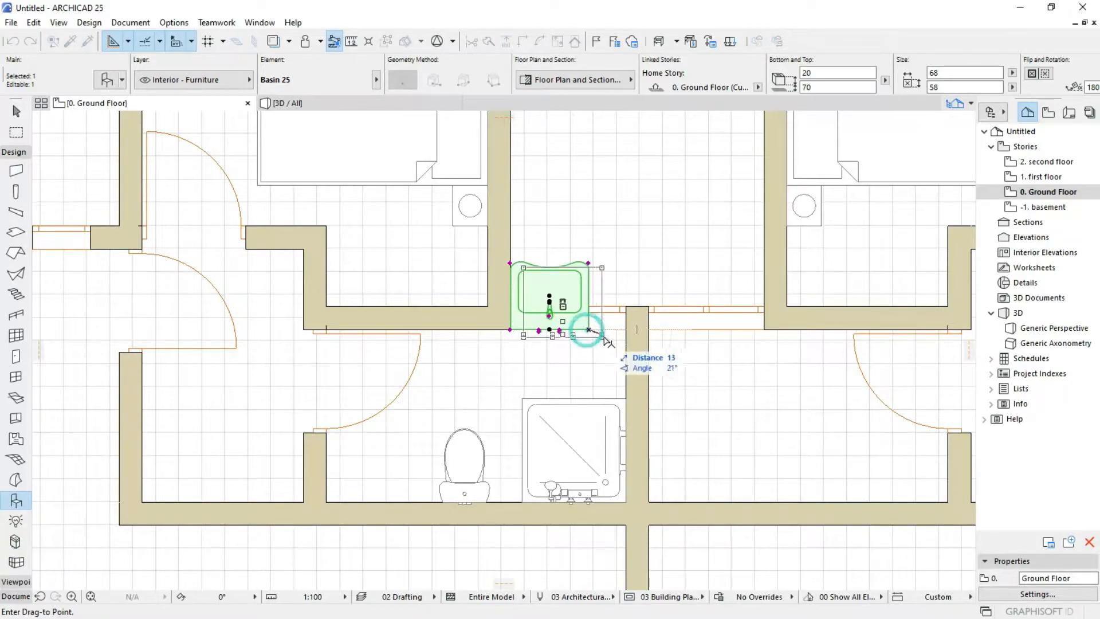
left_click(626, 329)
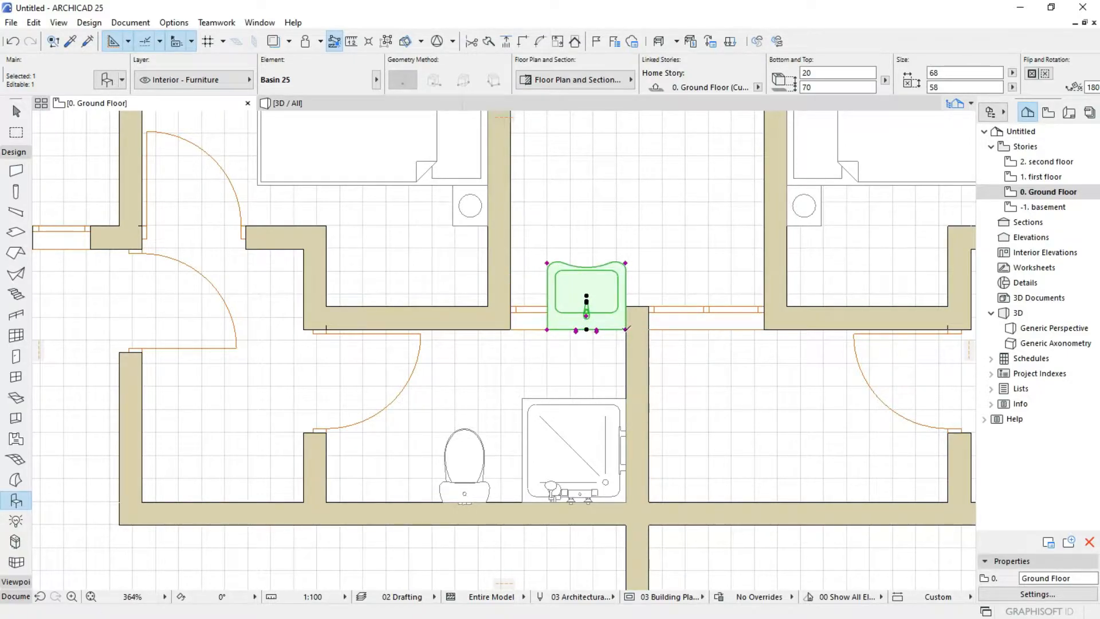
Rotate the basin 90° about its corner at the dividing wall so its back sits against that wall inside the bathroom.
key("ctrl+e")
left_click(626, 329)
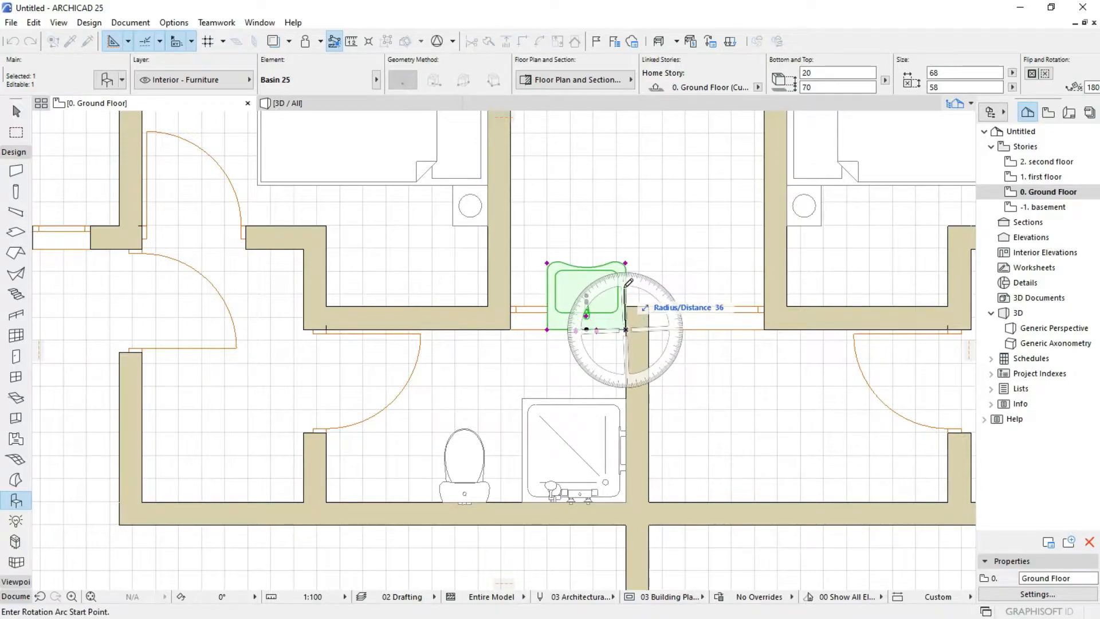
left_click(541, 331)
left_click(625, 478)
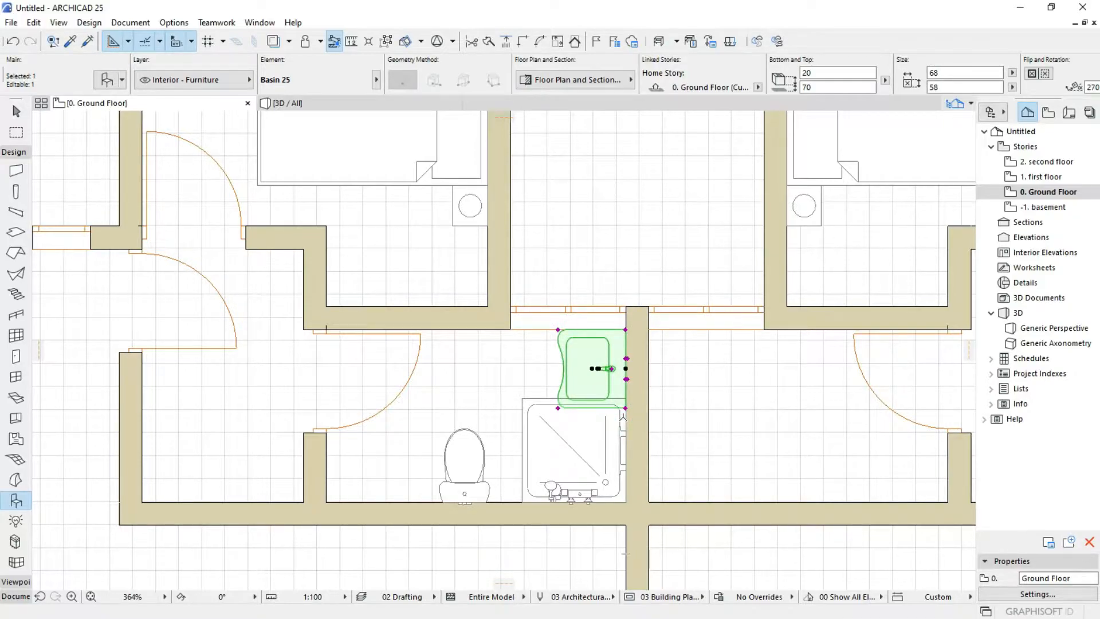
Undo the basin's rotation and both of its moves, and deselect it.
key("ctrl+z")
key("ctrl+z")
key("ctrl+z")
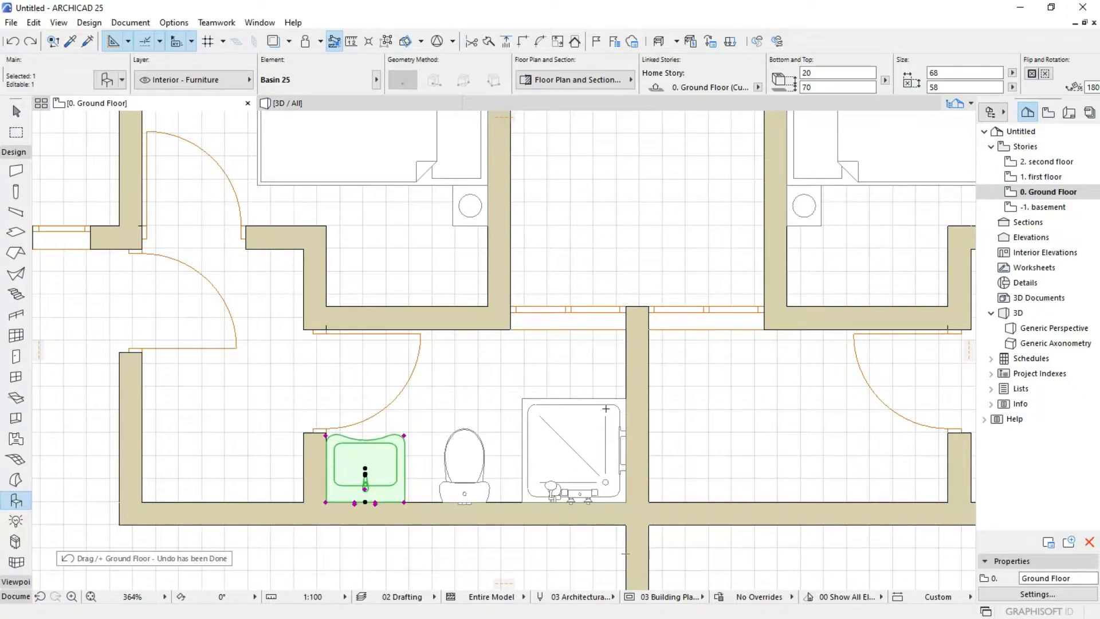
key("Escape")
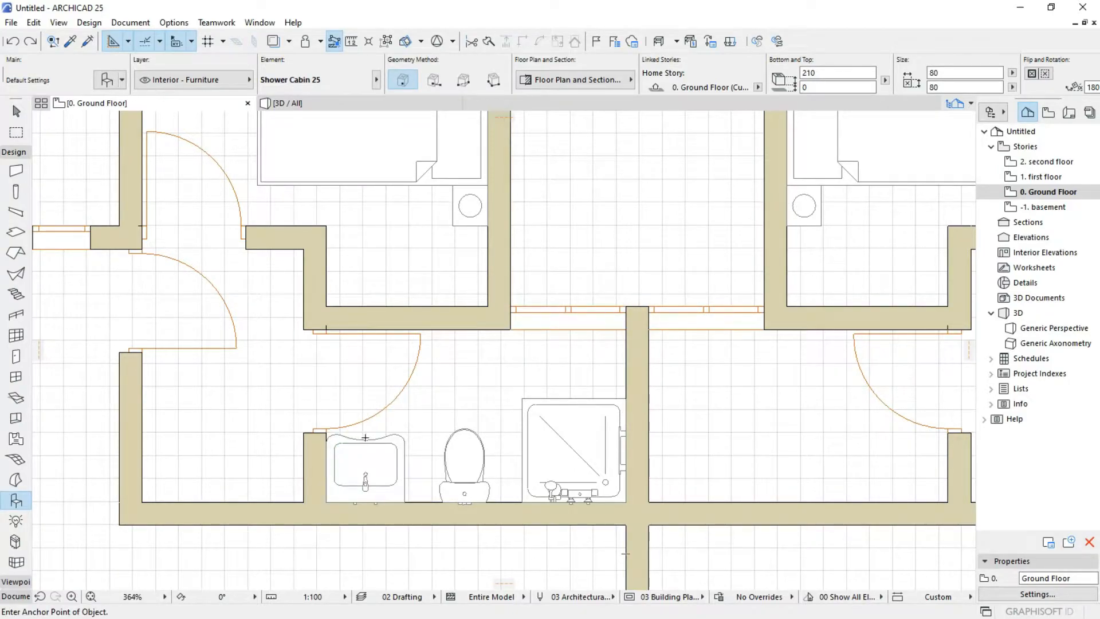
Mirror a copy of the left bathroom's shower cabin, WC and basin into the right bathroom about the dividing wall's left face.
scroll(453, 367, "down", 5)
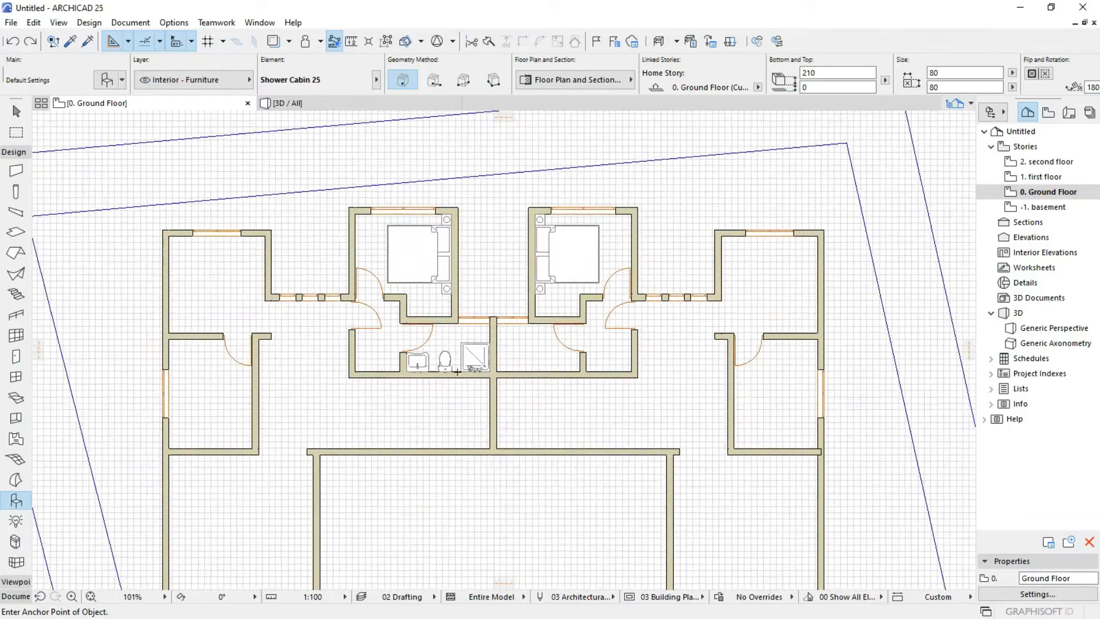
scroll(466, 363, "up", 5)
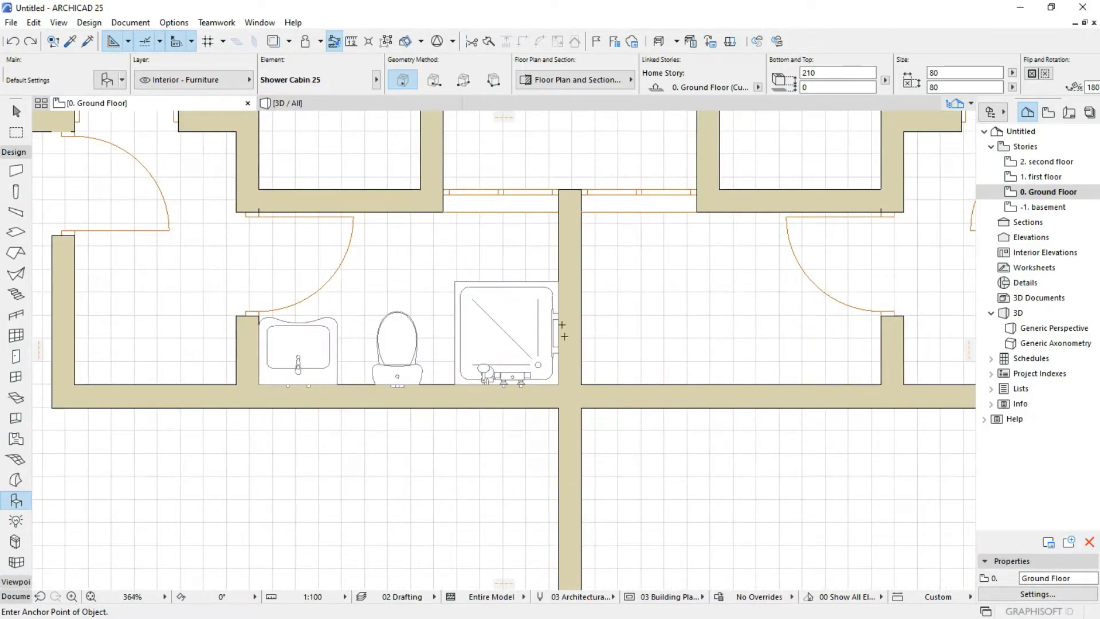
scroll(562, 324, "down", 2)
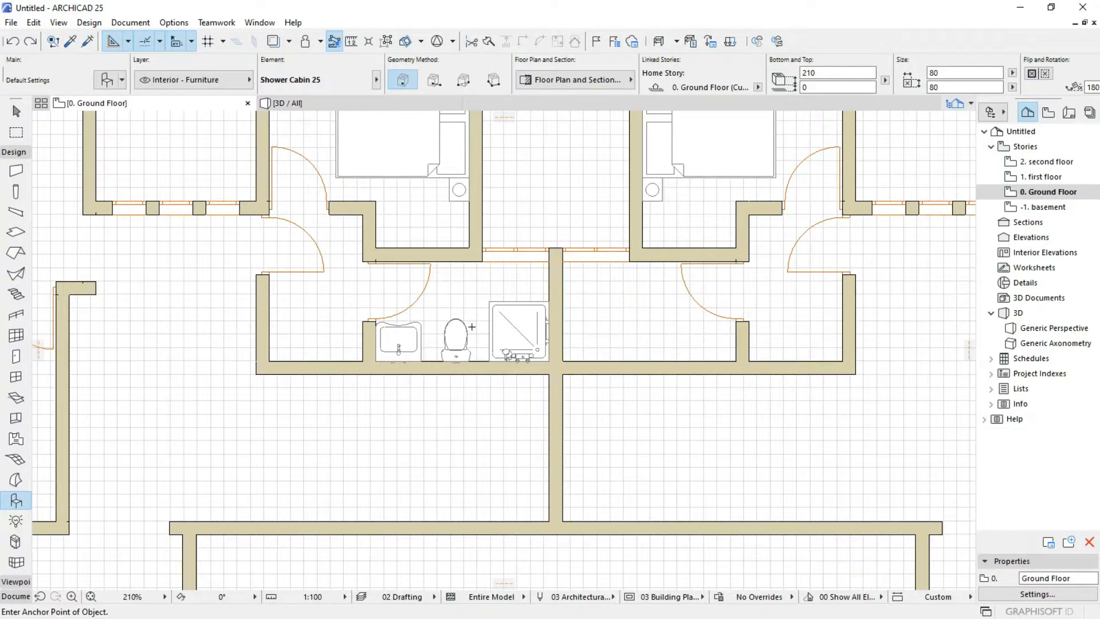
scroll(565, 326, "up", 3)
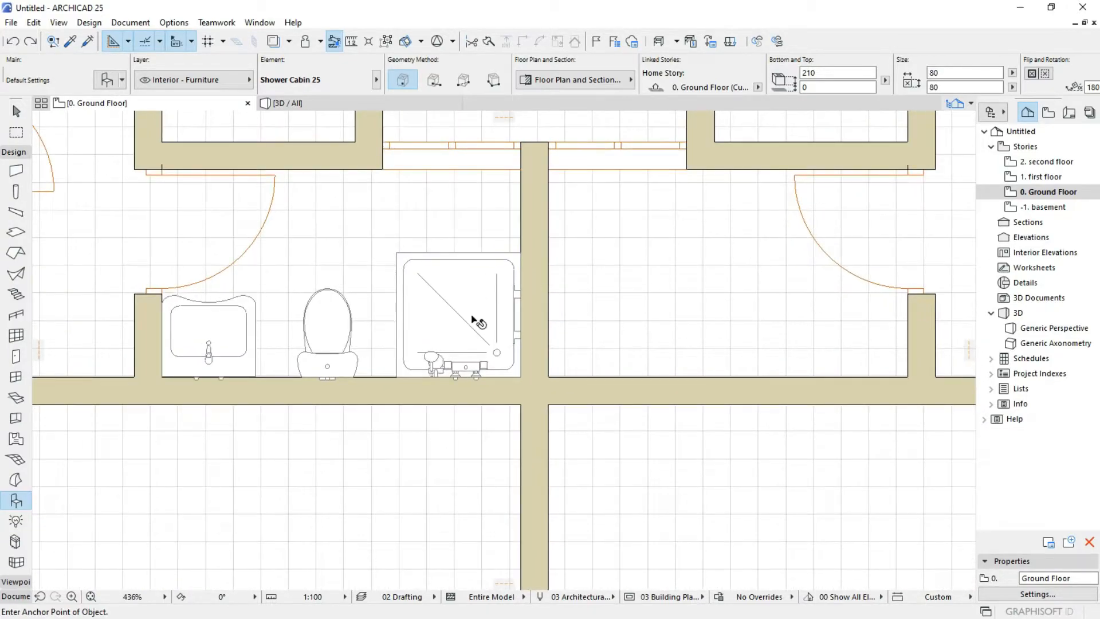
left_click(472, 319, "shift")
left_click(327, 332, "shift")
left_click(189, 343, "shift")
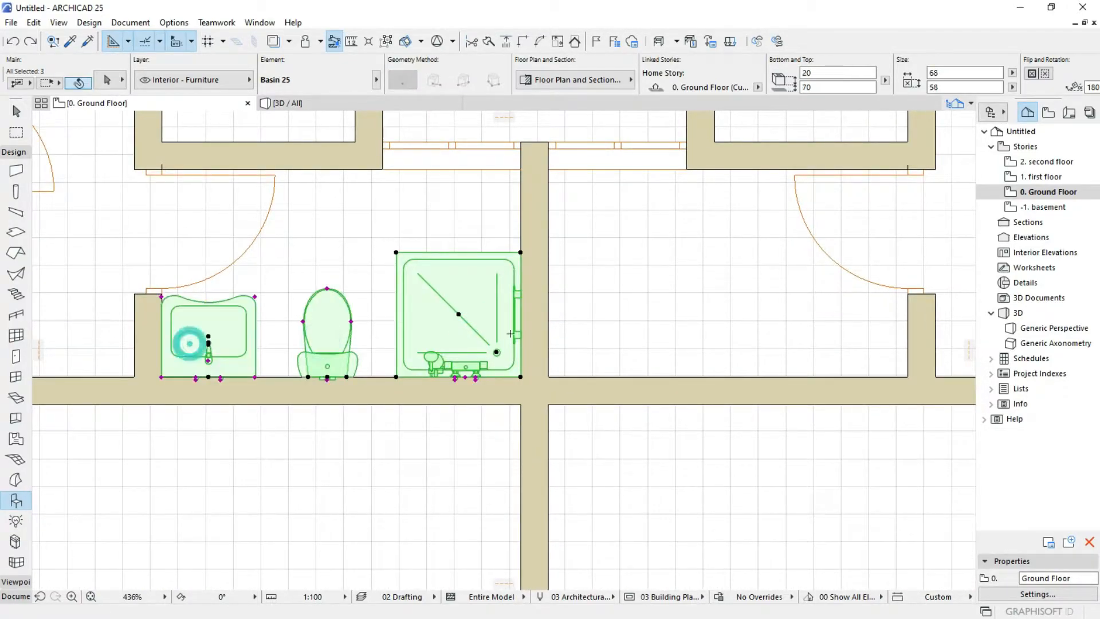
scroll(510, 333, "down", 1)
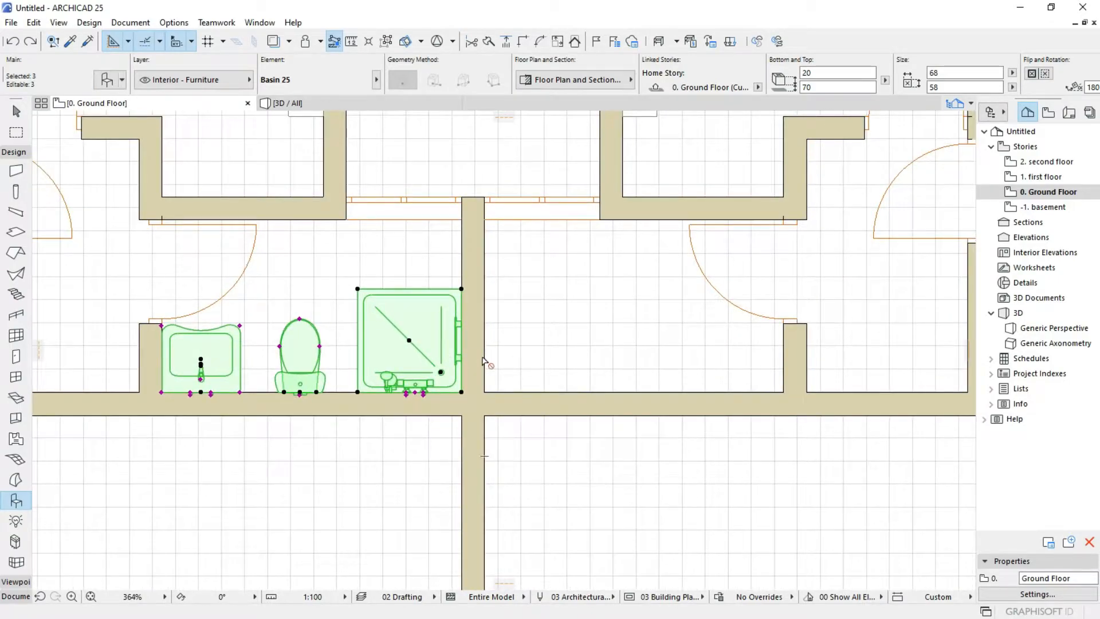
key("shift")
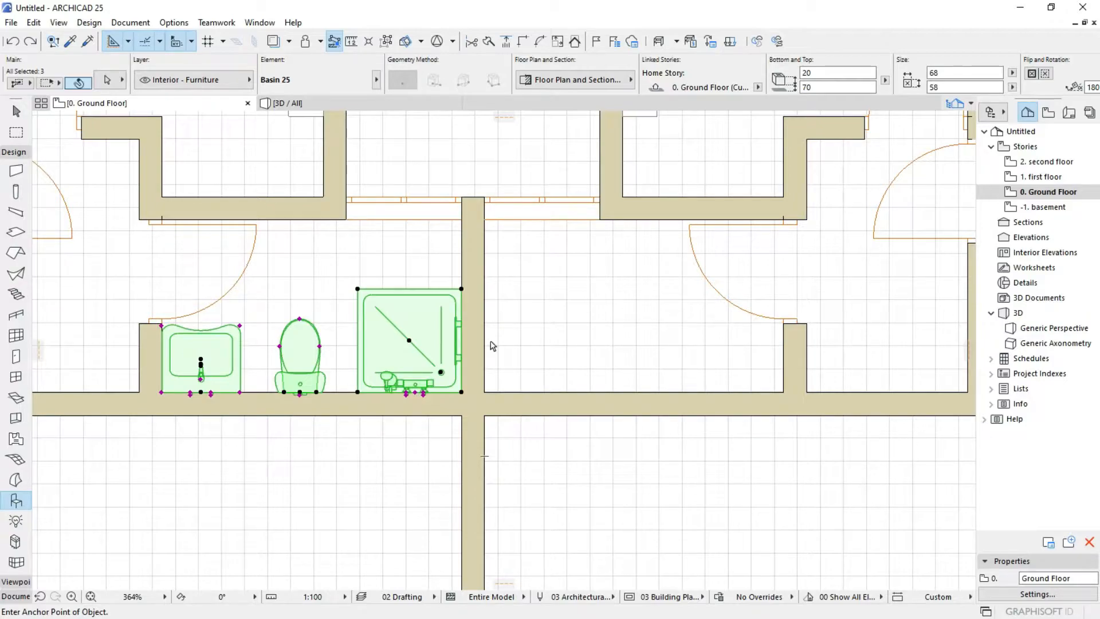
key("ctrl+alt+m")
left_click(462, 392)
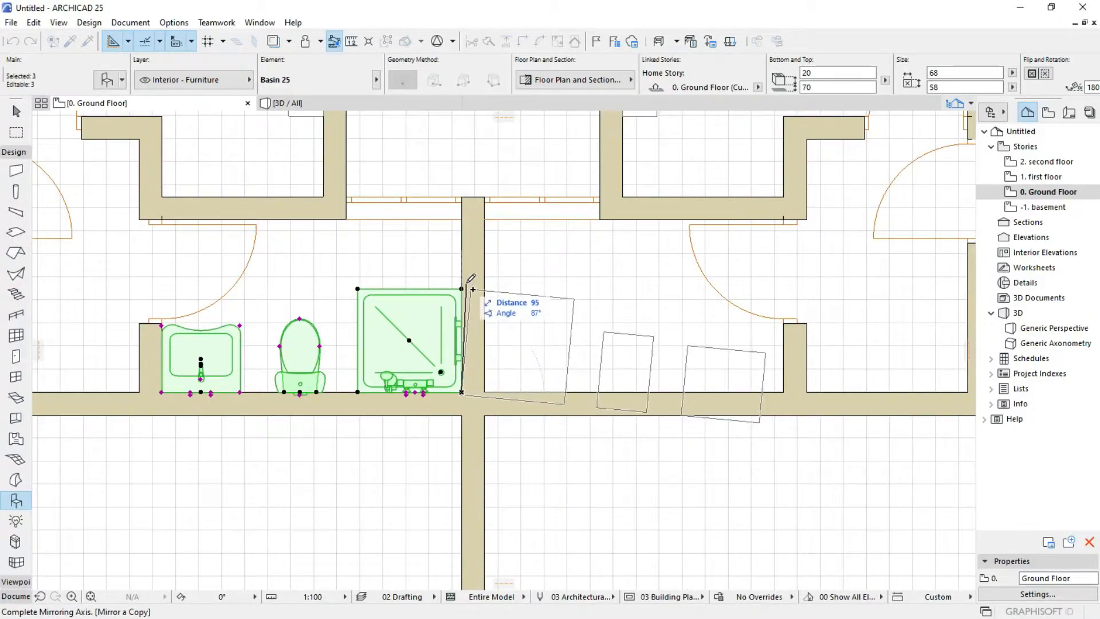
left_click(460, 237)
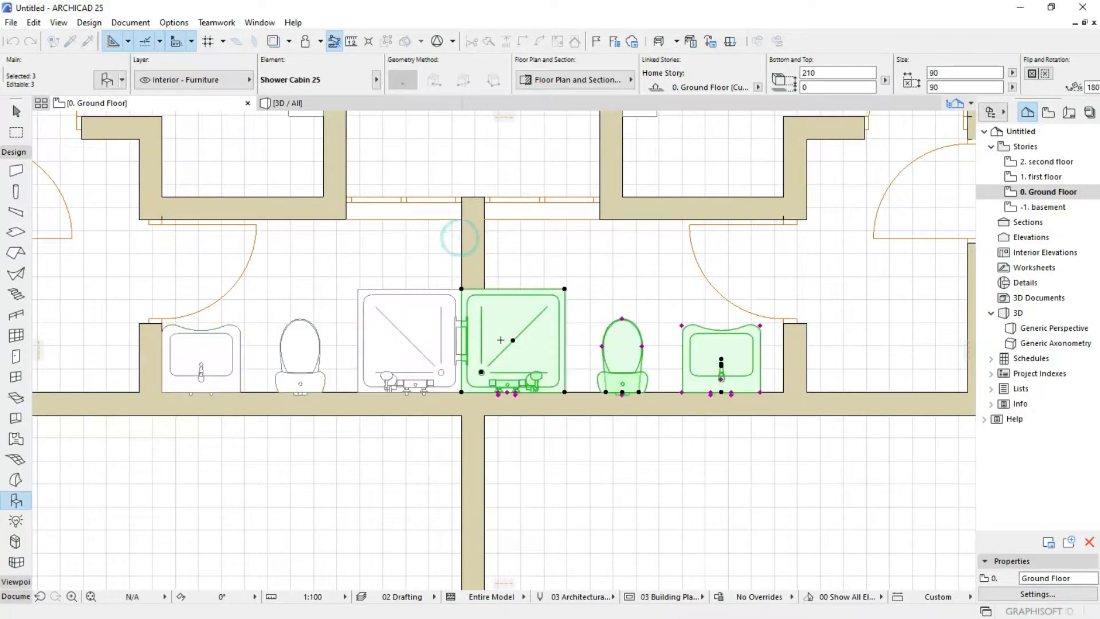
Move the mirrored fixtures along the lower wall until the basin's outer corner meets the right bathroom's inner wall corner, and deselect them.
scroll(466, 406, "up", 2)
middle_click_drag(490, 393, 330, 426)
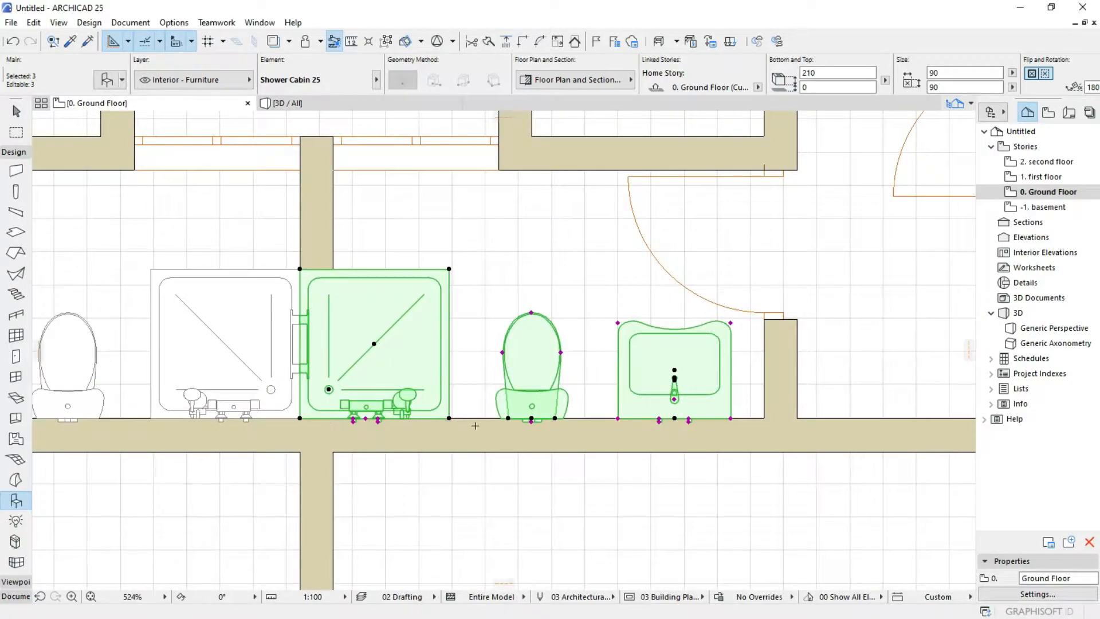
key("ctrl+d")
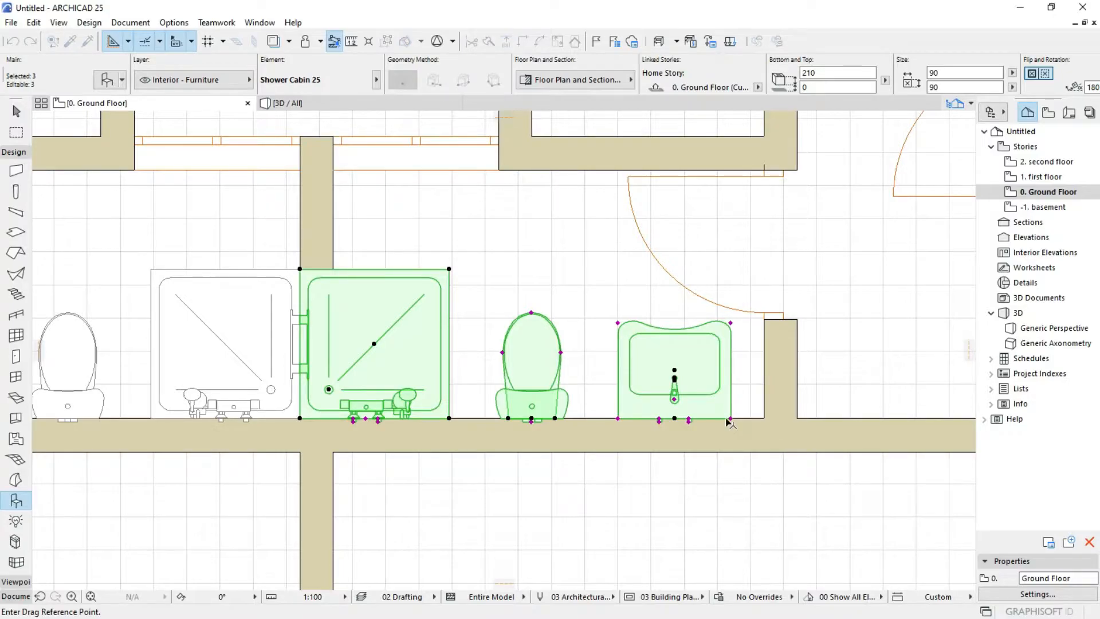
left_click(731, 419)
left_click(763, 419)
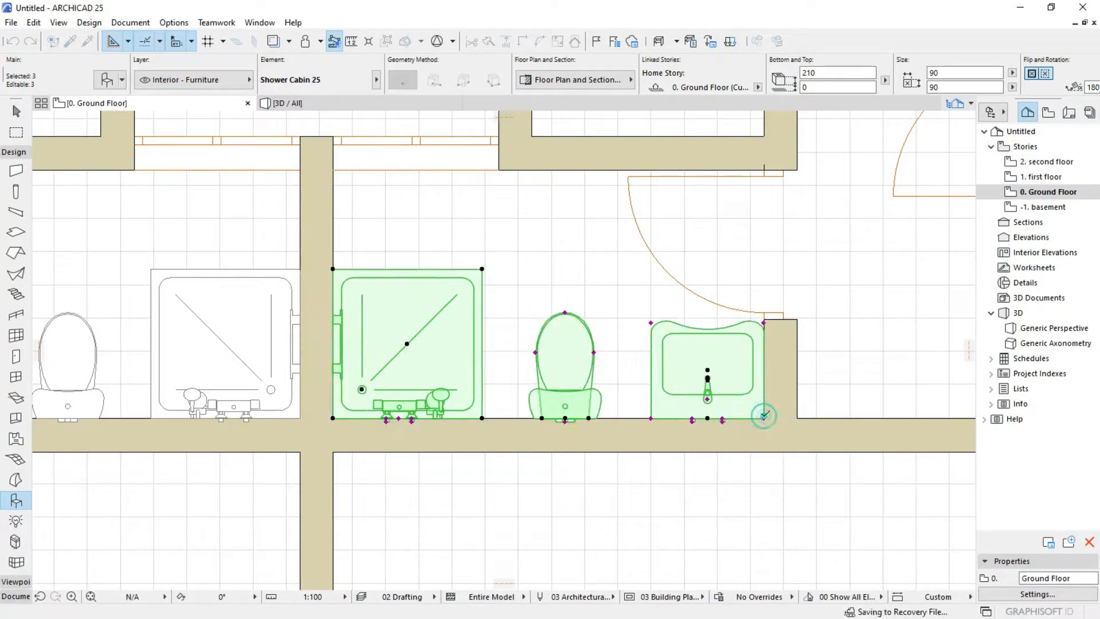
key("Escape")
Open the default object settings and search the object library for DINING.
scroll(527, 258, "down", 10)
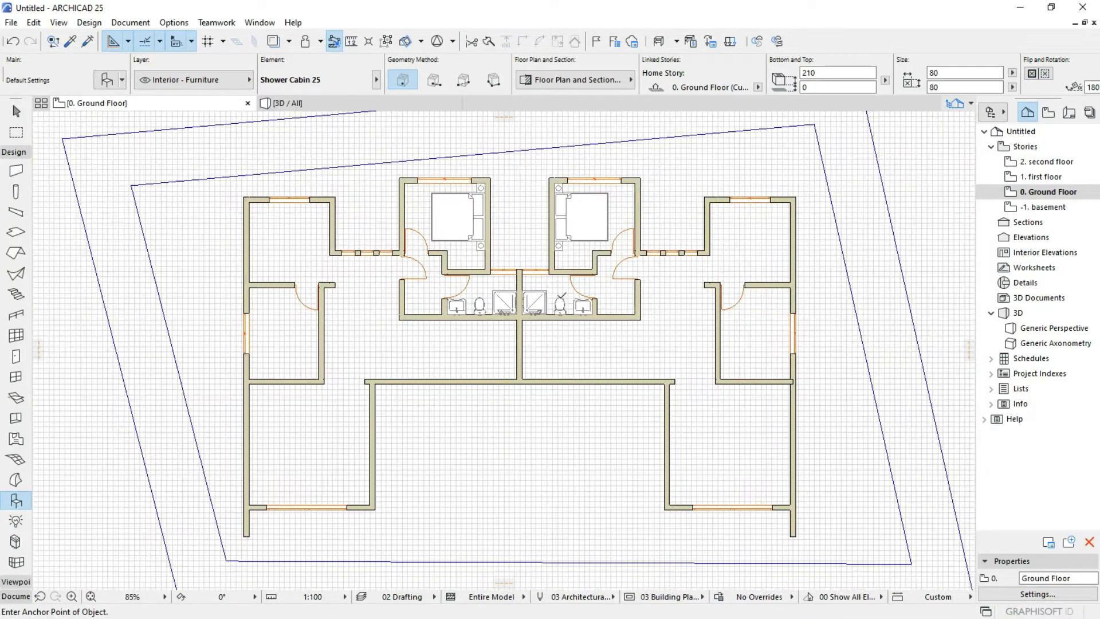
scroll(555, 363, "up", 2)
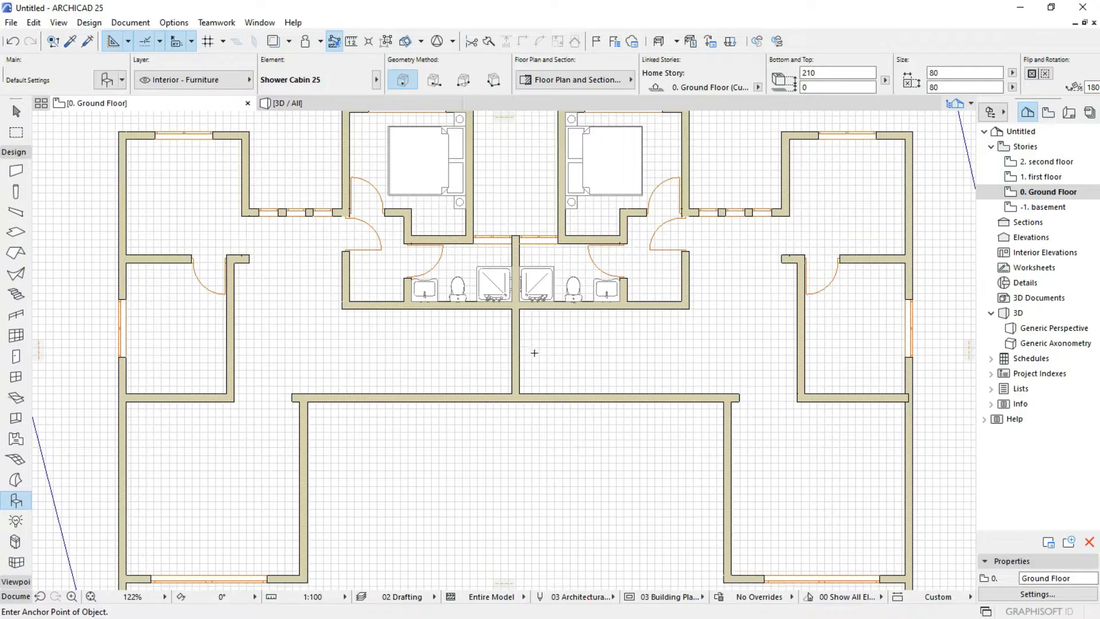
scroll(491, 309, "down", 1)
scroll(248, 307, "up", 3)
middle_click_drag(414, 292, 429, 345)
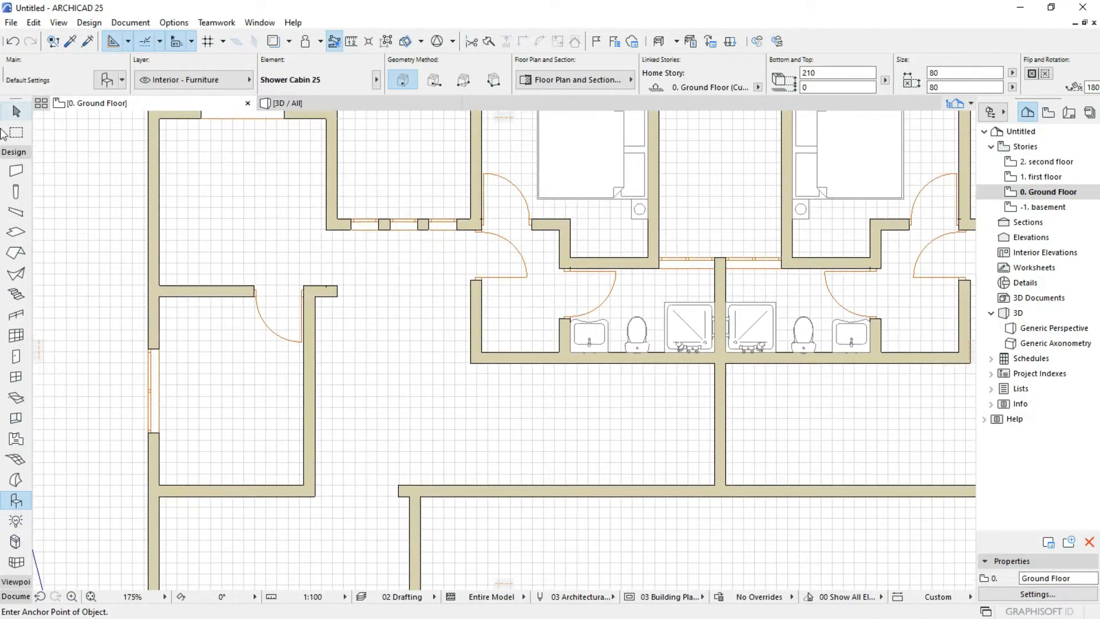
double_click(15, 502)
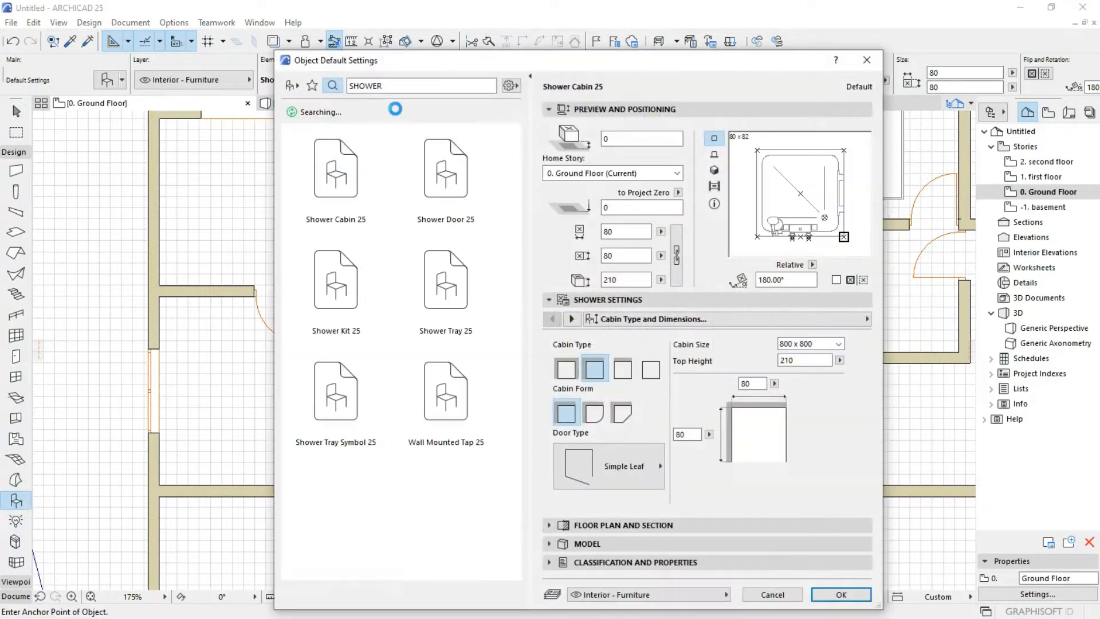
double_click(404, 87)
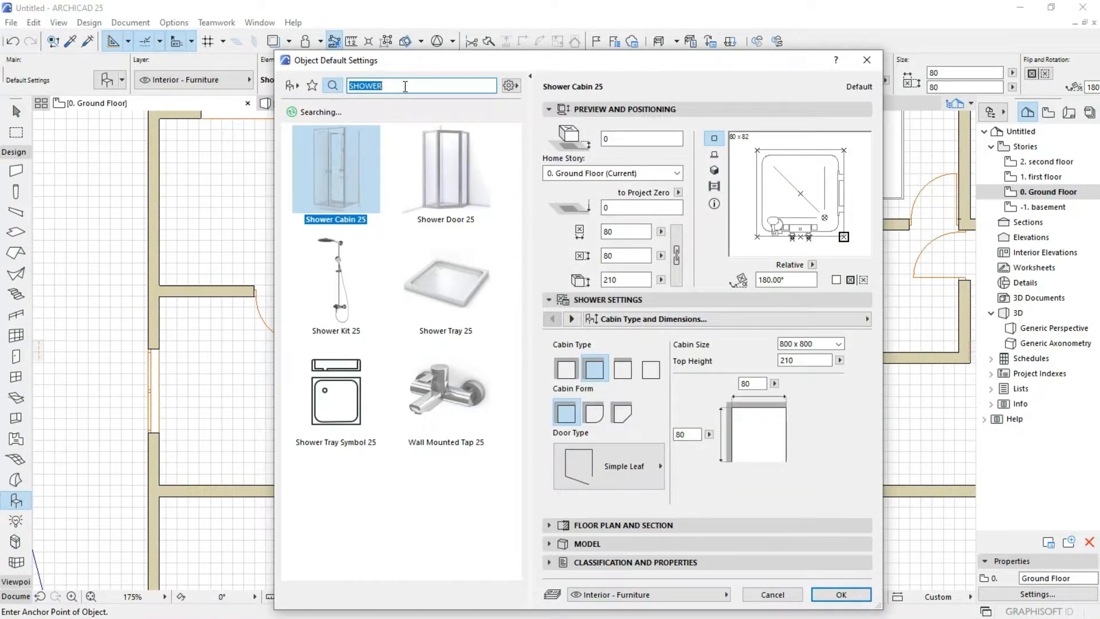
type("DINI")
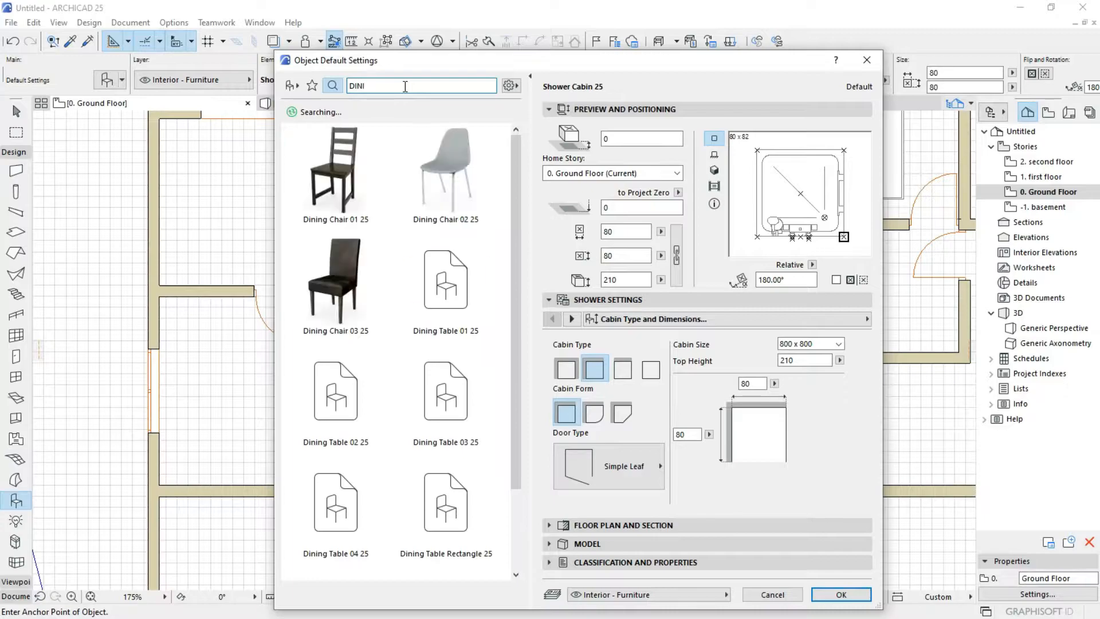
type("NG")
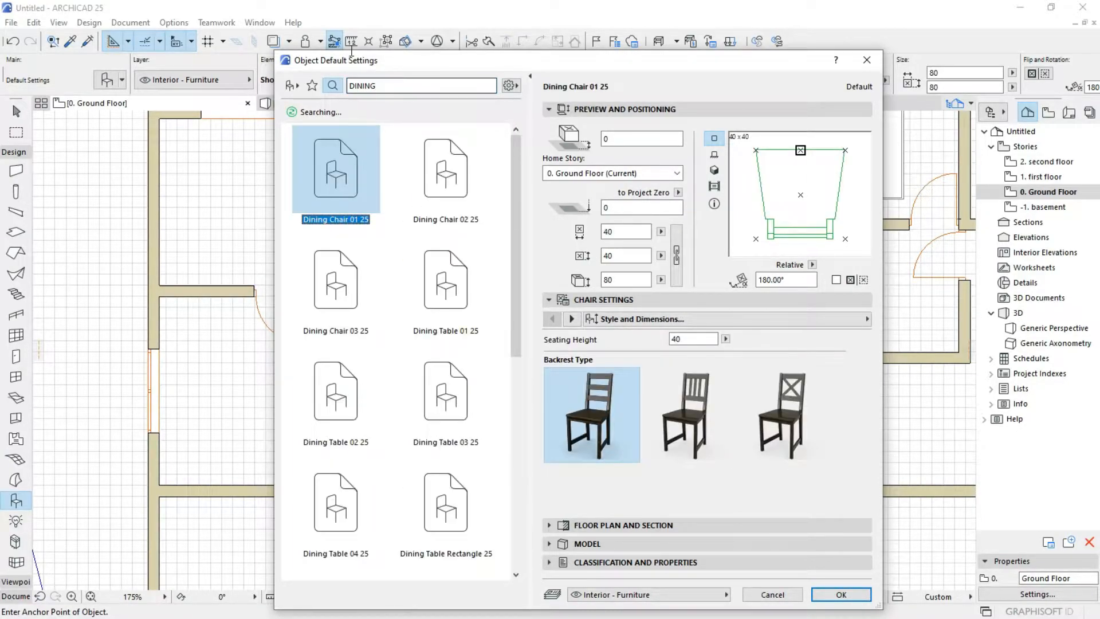
Examine the dining results, previewing Dining Table Rectangle 25, Dining Table Round 25 and Dining Table 01 25.
double_click(390, 84)
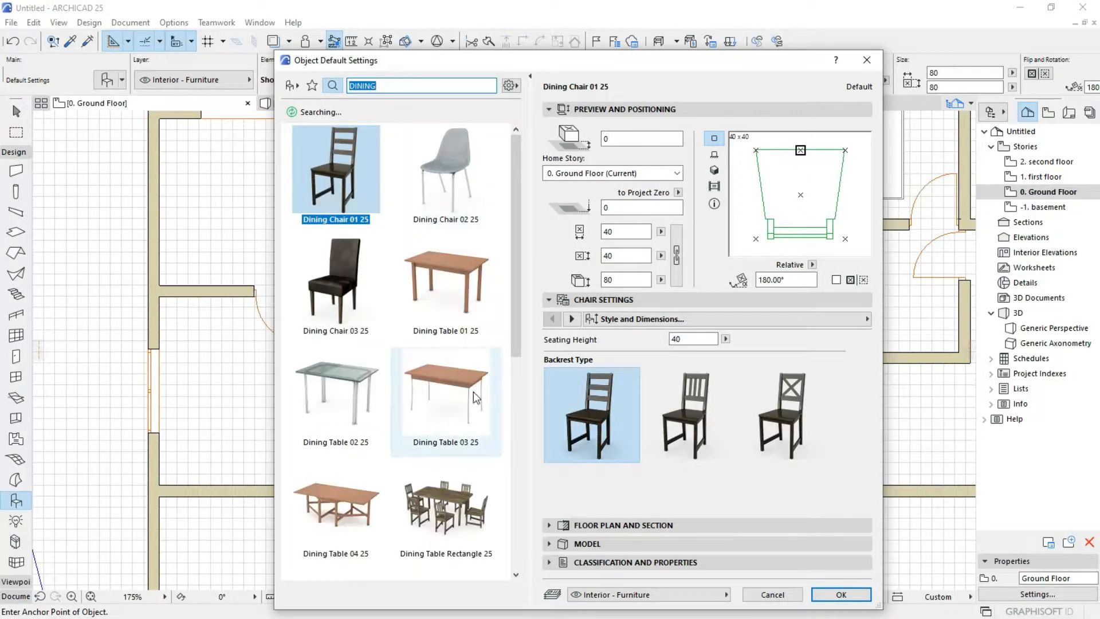
left_click(447, 508)
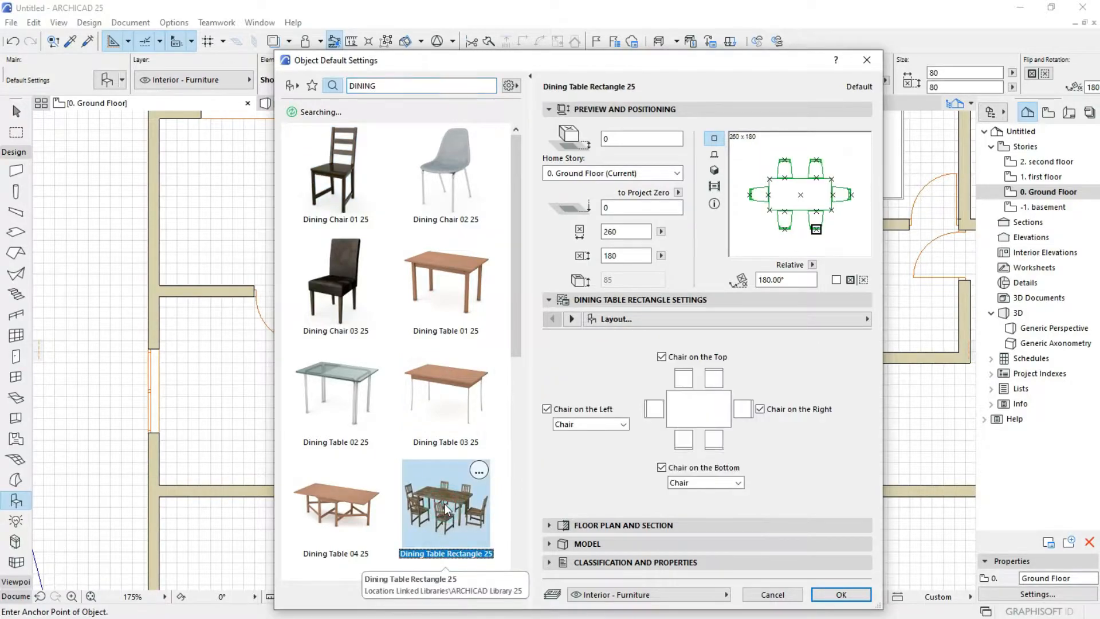
left_click(340, 418)
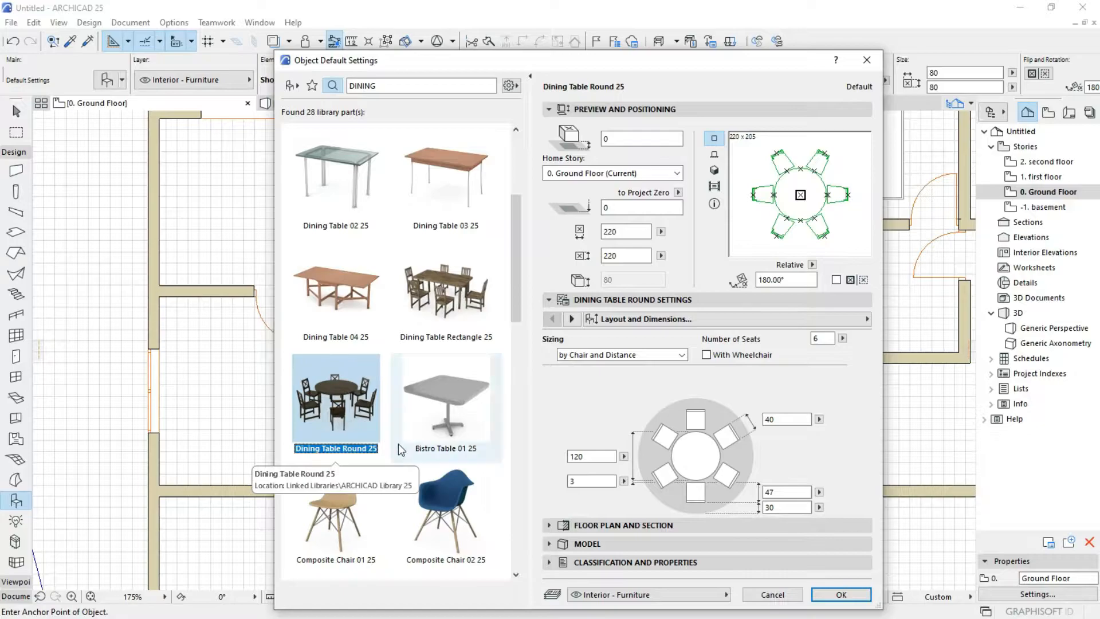
scroll(398, 447, "down", 5)
scroll(398, 447, "down", 3)
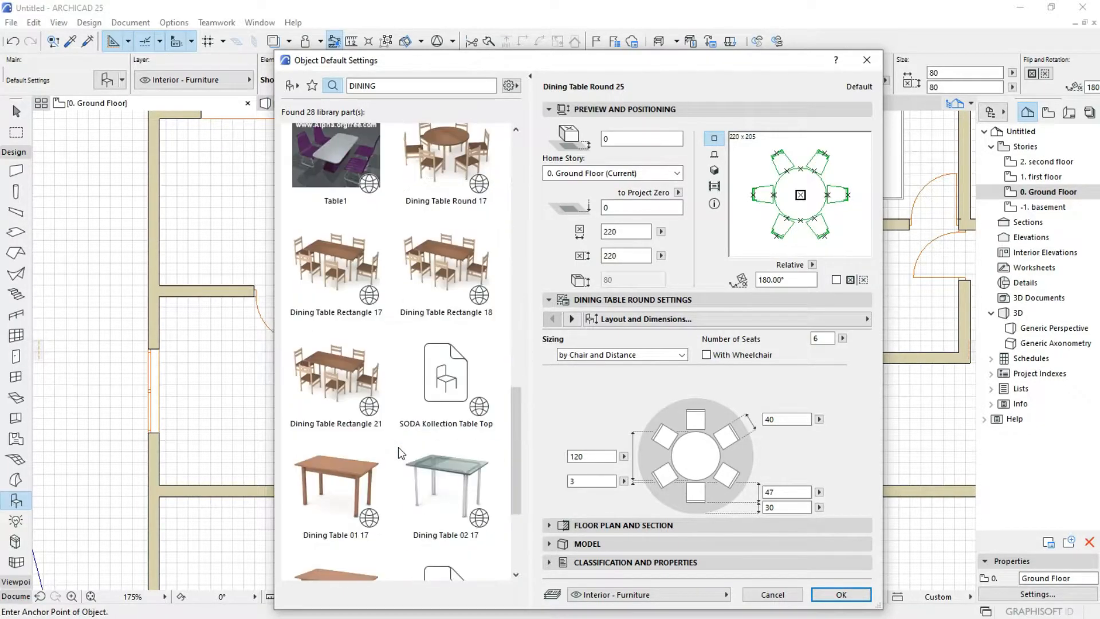
scroll(397, 447, "up", 1)
scroll(398, 447, "up", 8)
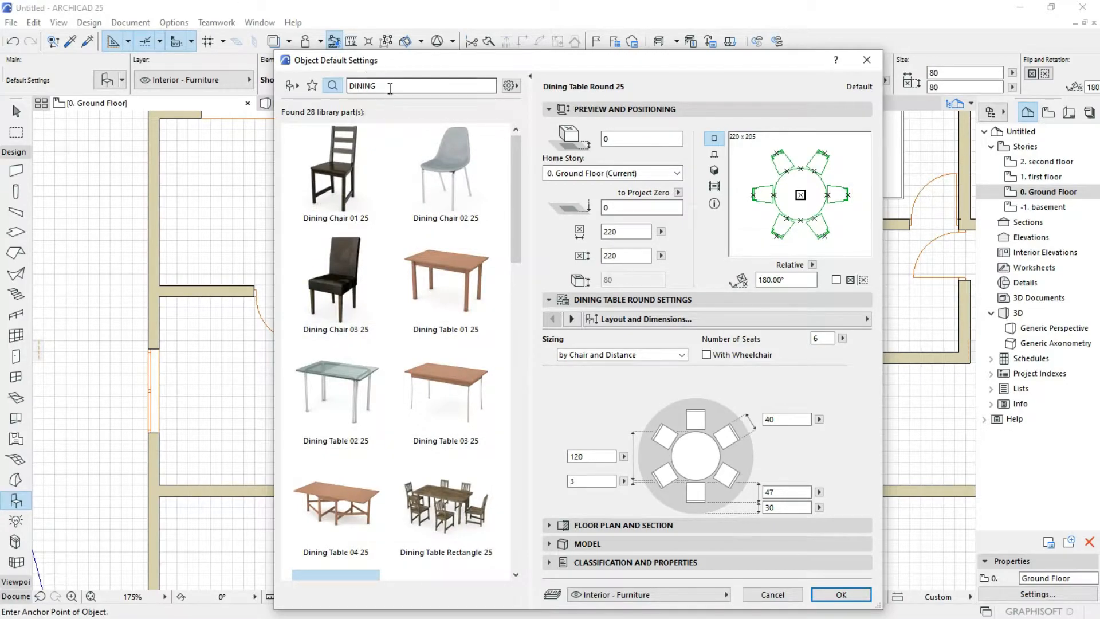
scroll(436, 252, "down", 2)
scroll(444, 255, "up", 2)
left_click(446, 257)
scroll(439, 315, "down", 4)
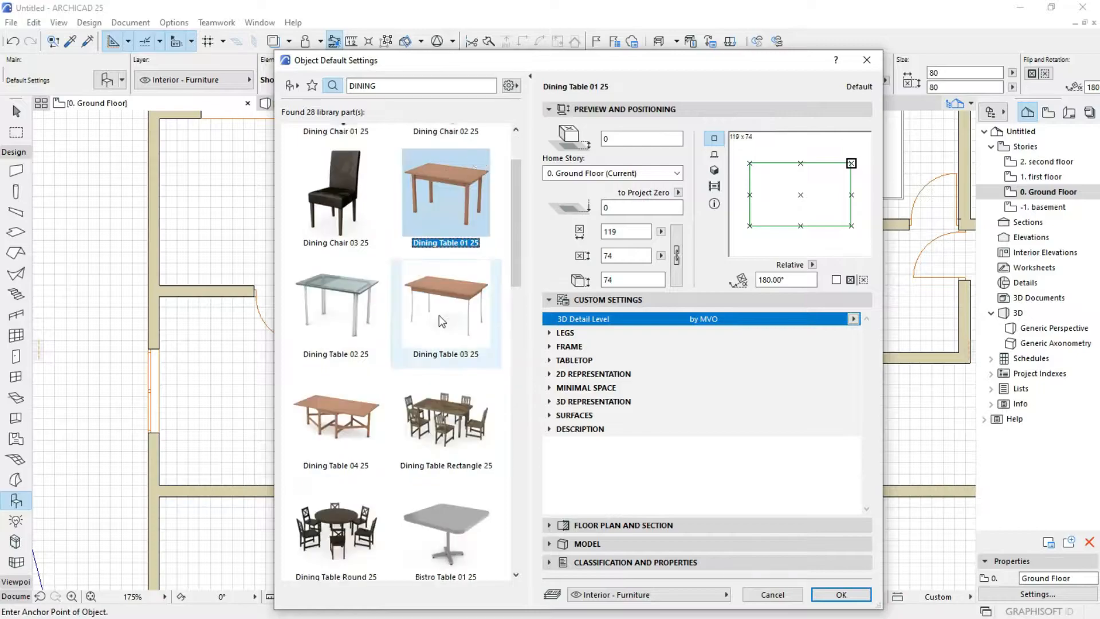
scroll(439, 319, "down", 10)
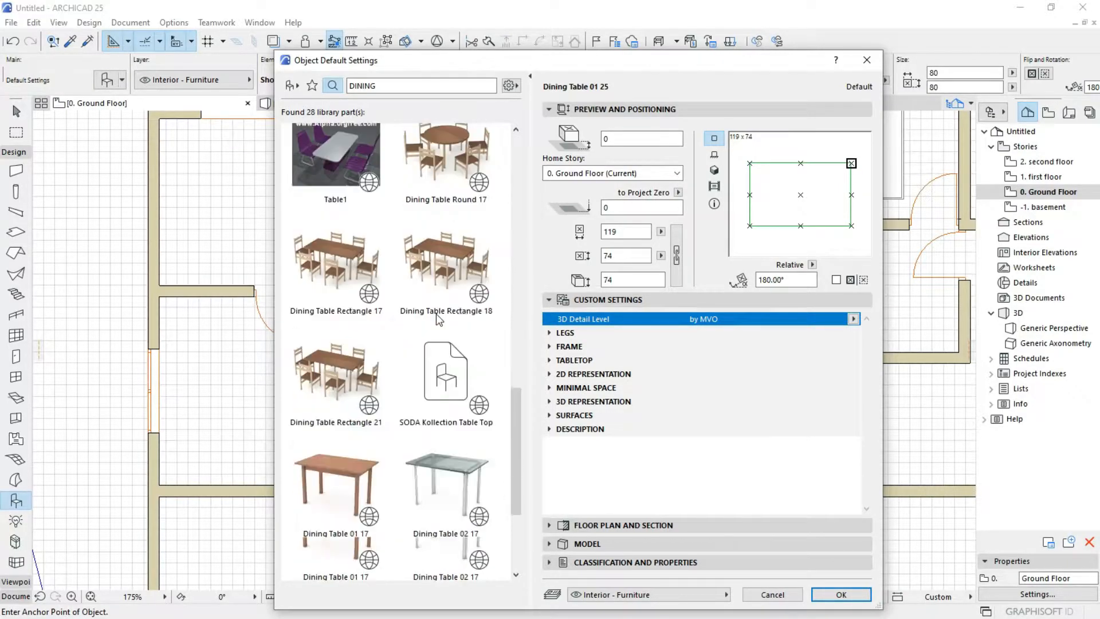
Search the object library for TABL and choose Office Table Round 25.
double_click(385, 86)
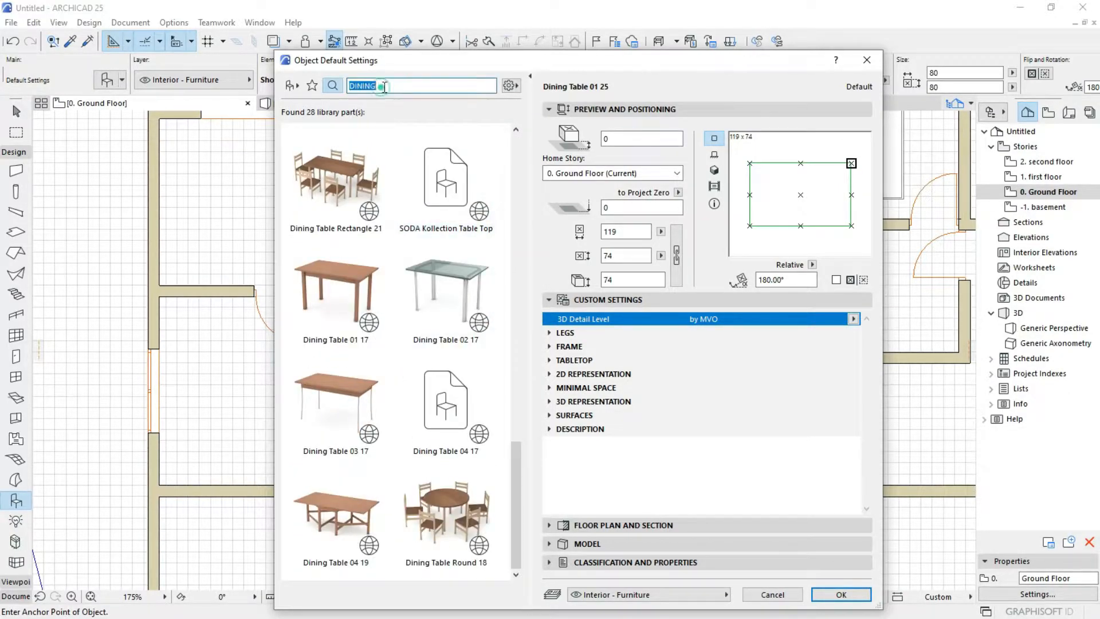
type("TABL")
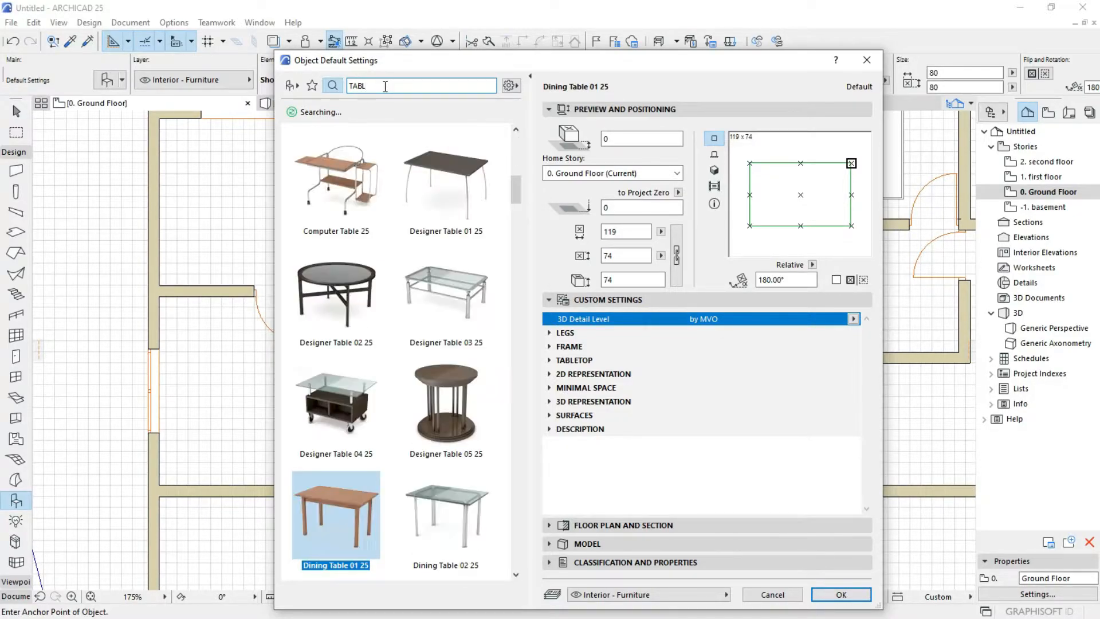
scroll(384, 313, "down", 4)
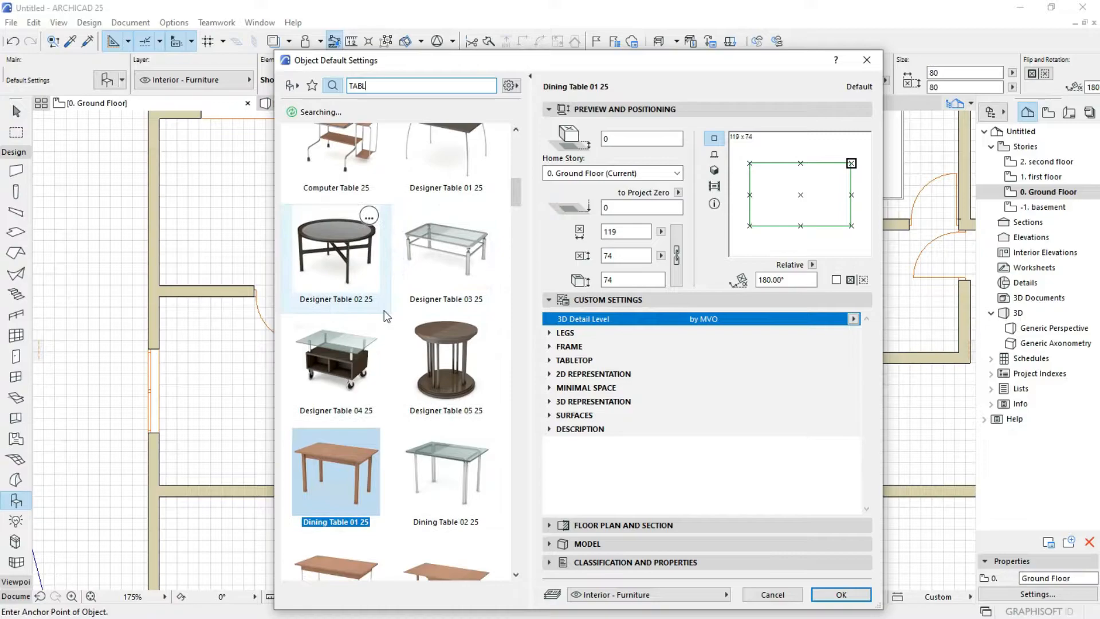
scroll(384, 310, "down", 3)
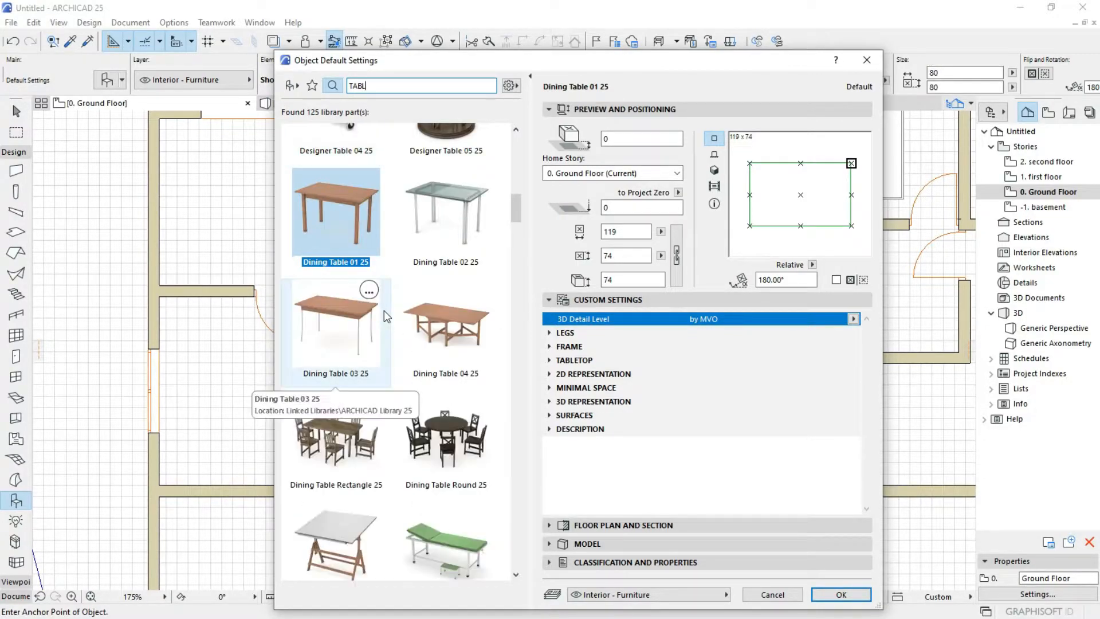
scroll(384, 310, "down", 10)
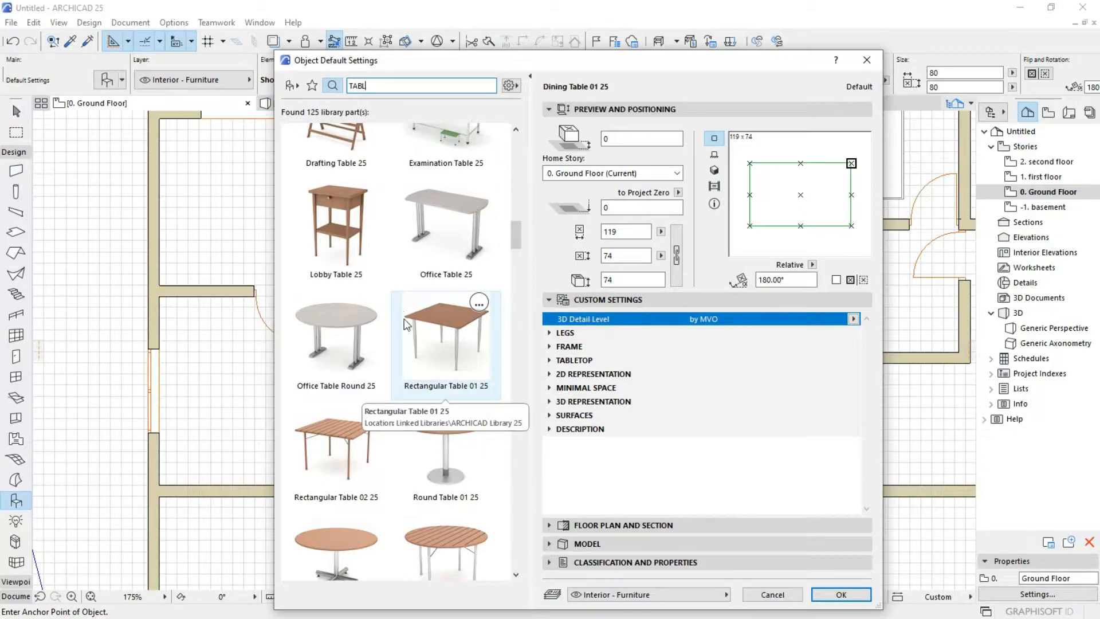
left_click(346, 341)
Look through the remaining table models in the search results for other suitable tables.
scroll(395, 366, "down", 2)
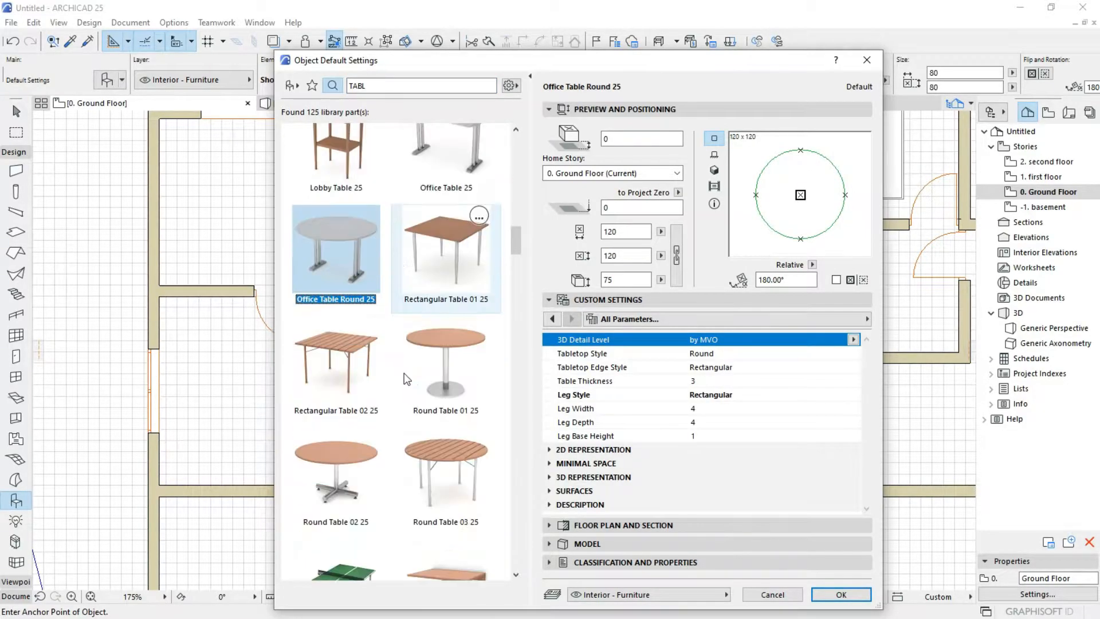
scroll(407, 380, "down", 2)
scroll(407, 379, "down", 5)
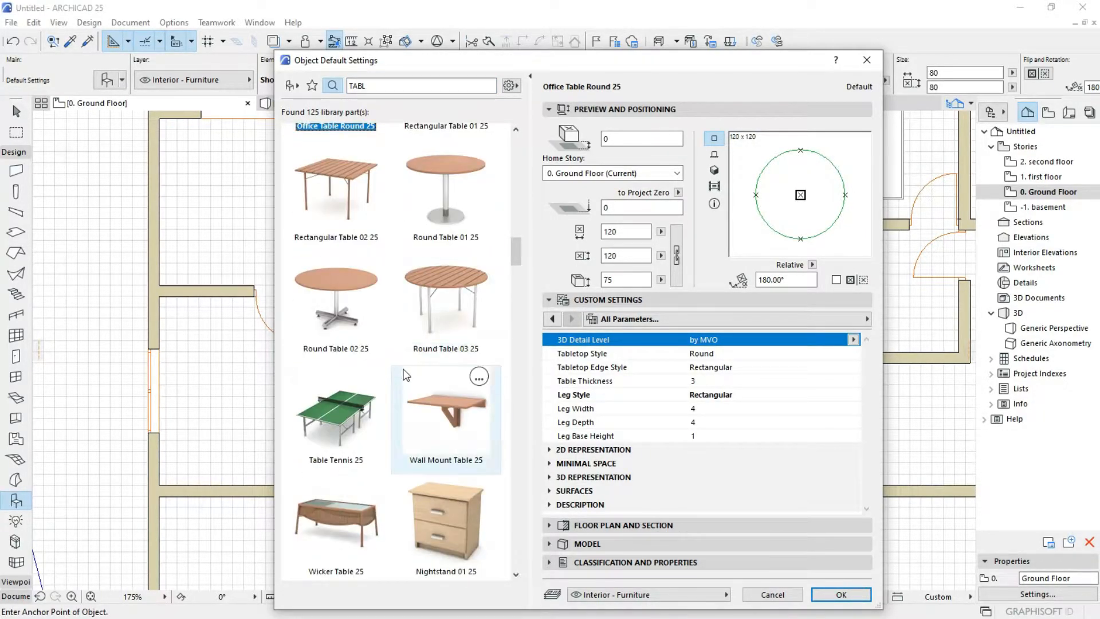
scroll(431, 356, "down", 12)
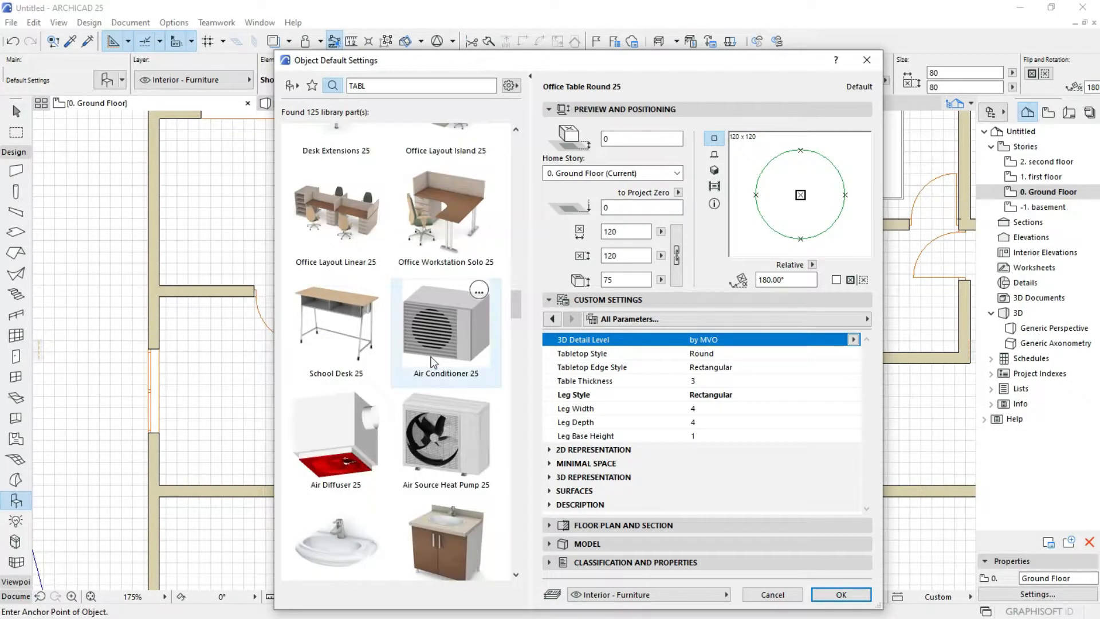
scroll(430, 359, "down", 5)
scroll(431, 359, "up", 10)
scroll(431, 357, "up", 15)
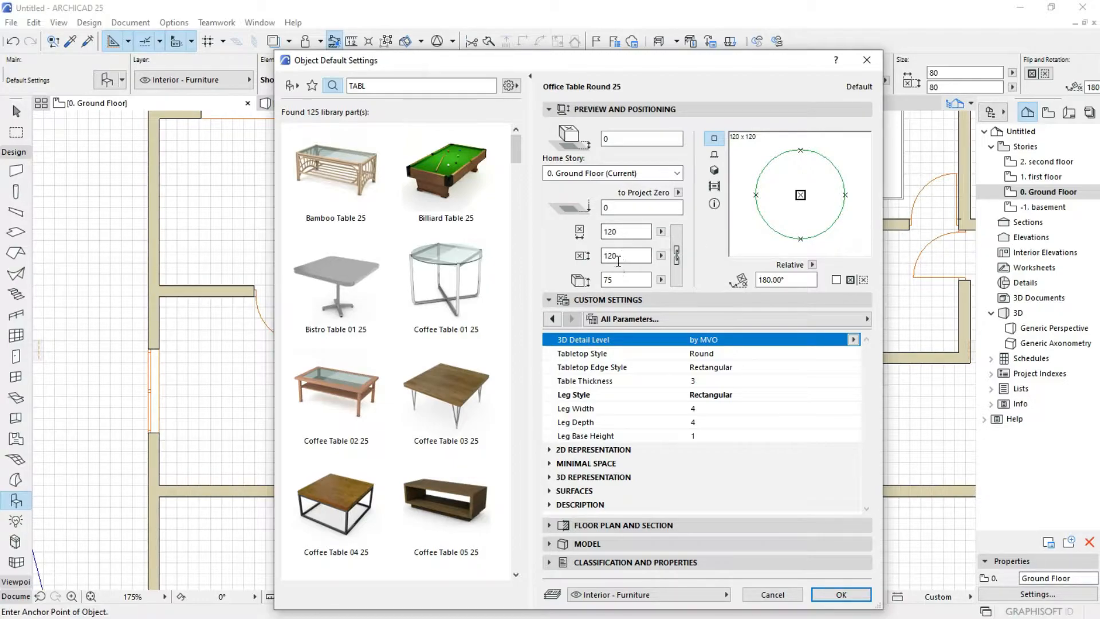
Try the round office table at 80 × 80, and return it to 120 × 120 with the proportions linked.
left_click(681, 268)
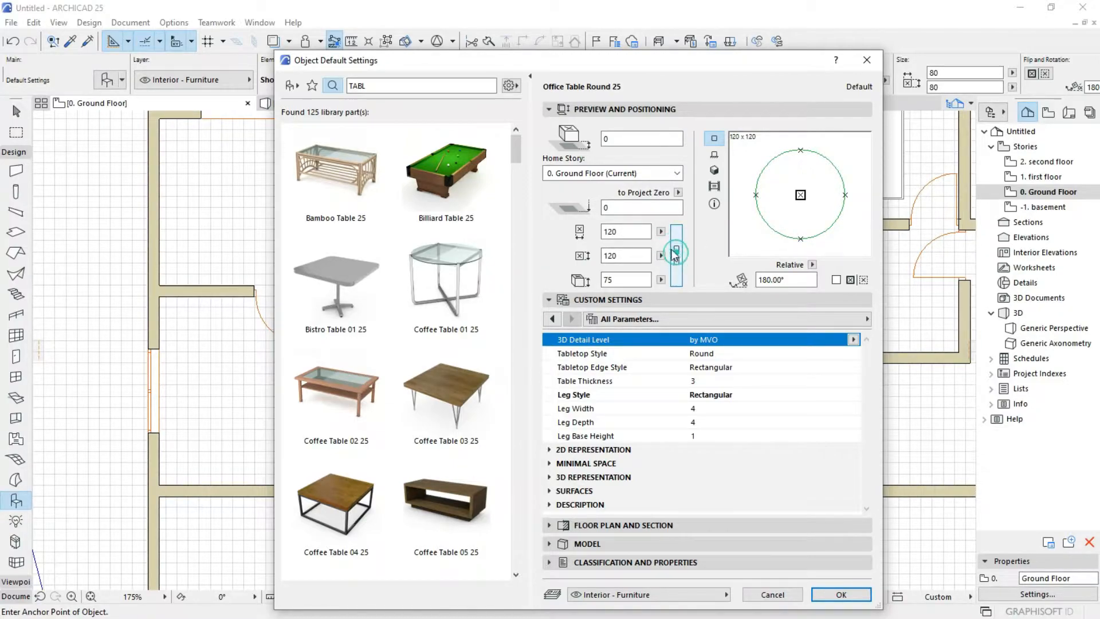
double_click(627, 232)
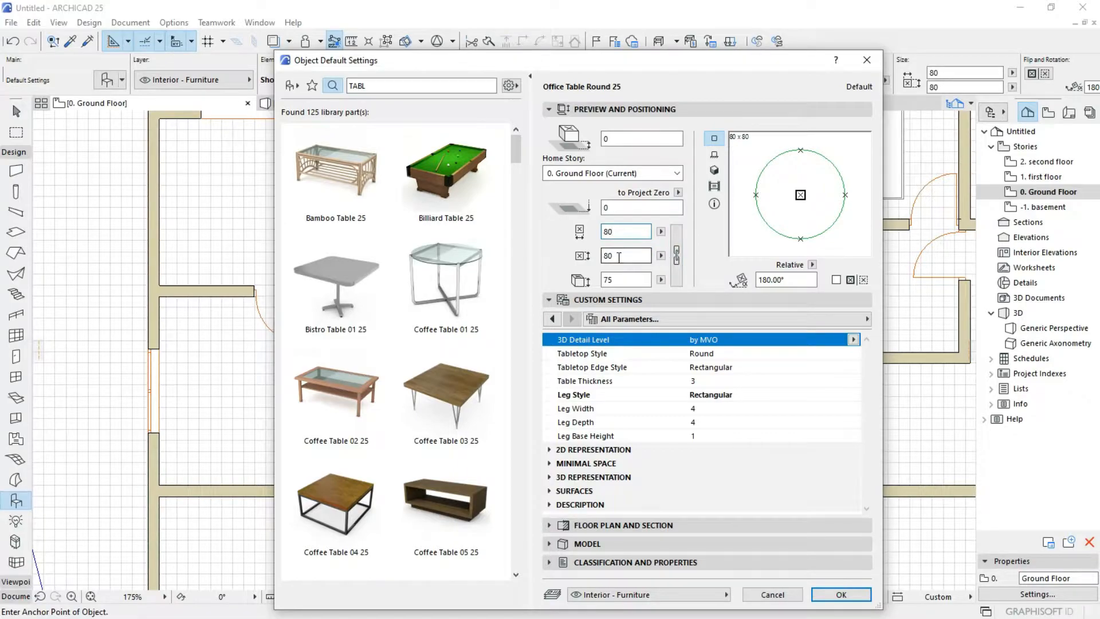
double_click(623, 231)
type("12")
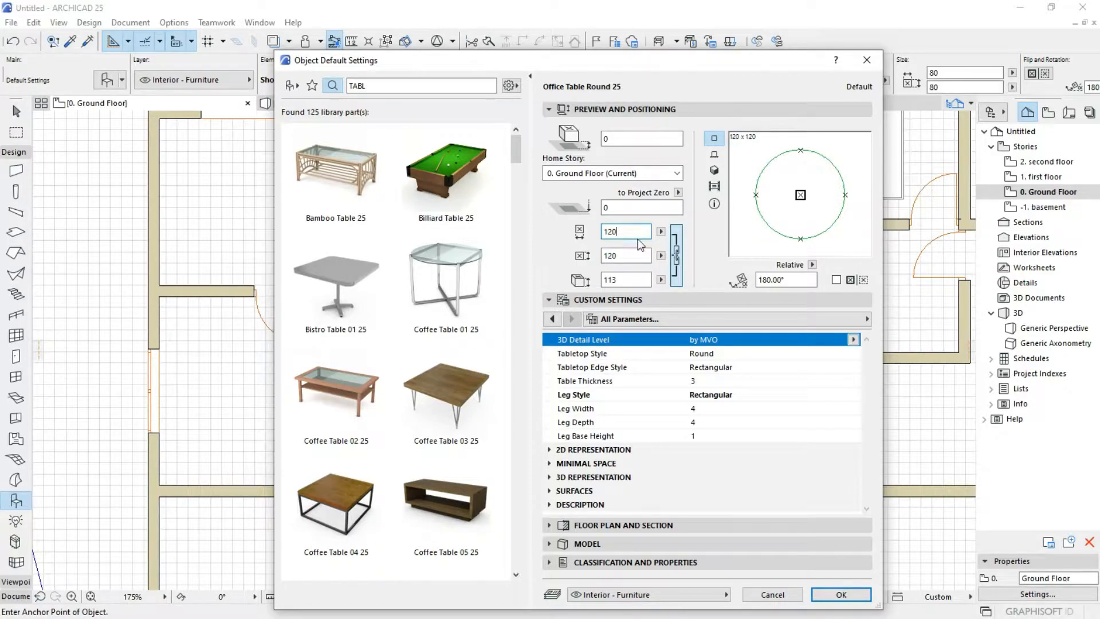
Set the round office table's tabletop edge style to Rounded.
left_click(550, 322)
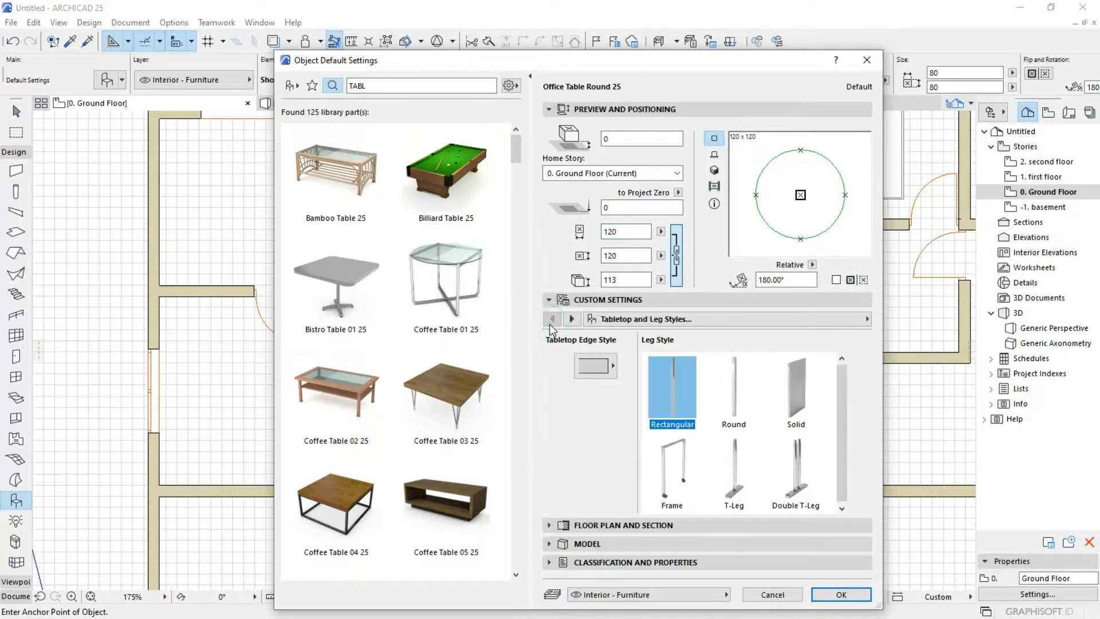
left_click(614, 365)
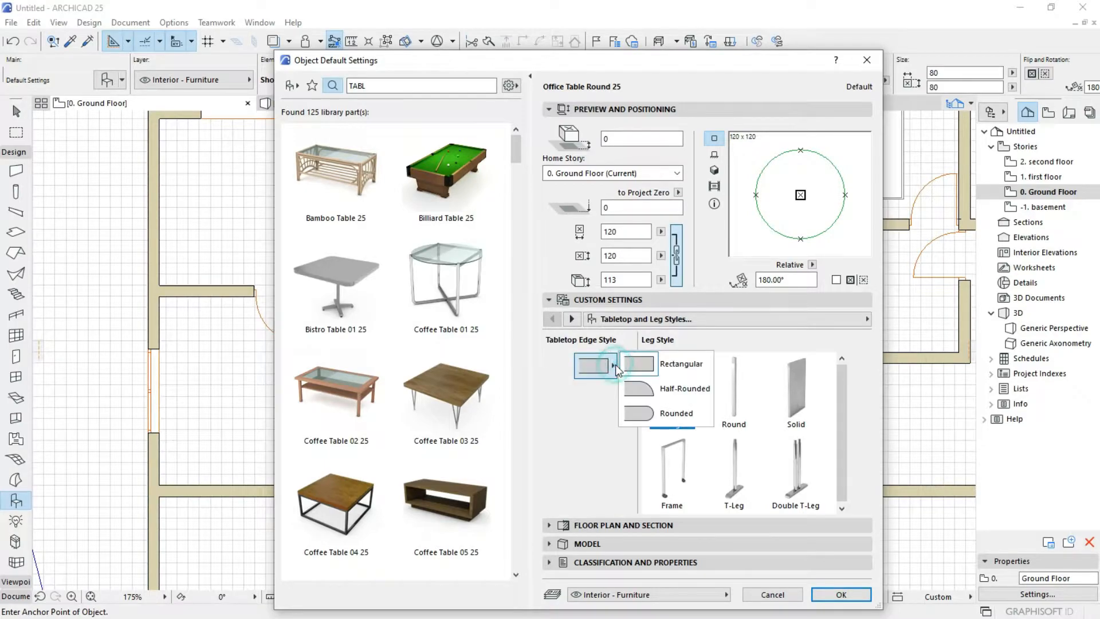
left_click(673, 413)
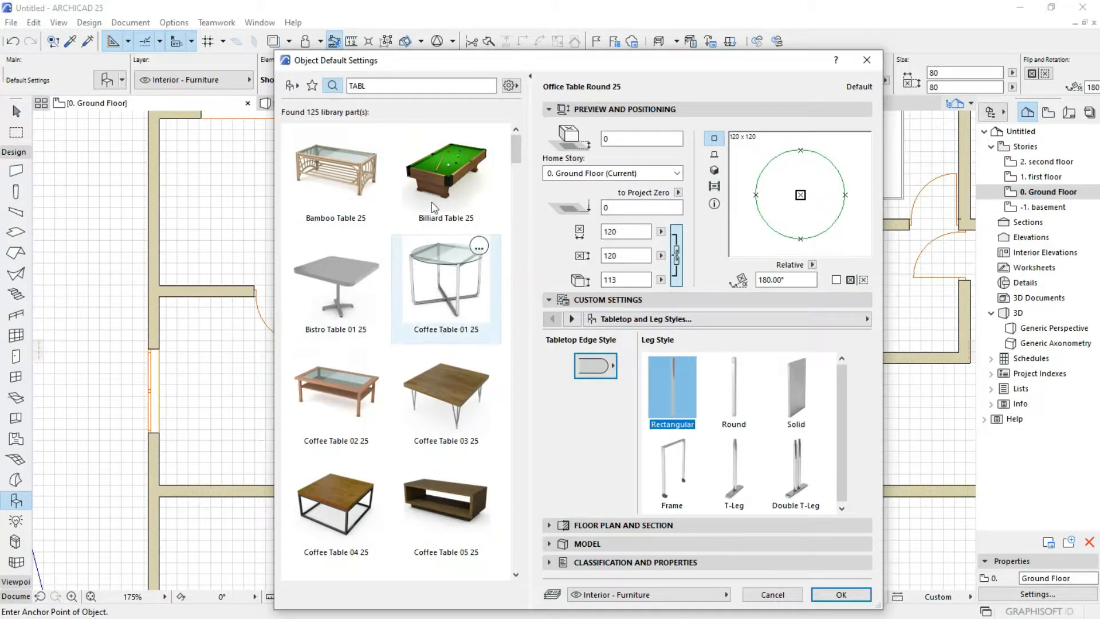
Preview Coffee Table 06 25 and Coffee Table 09 25 as alternative round tables.
scroll(395, 389, "down", 3)
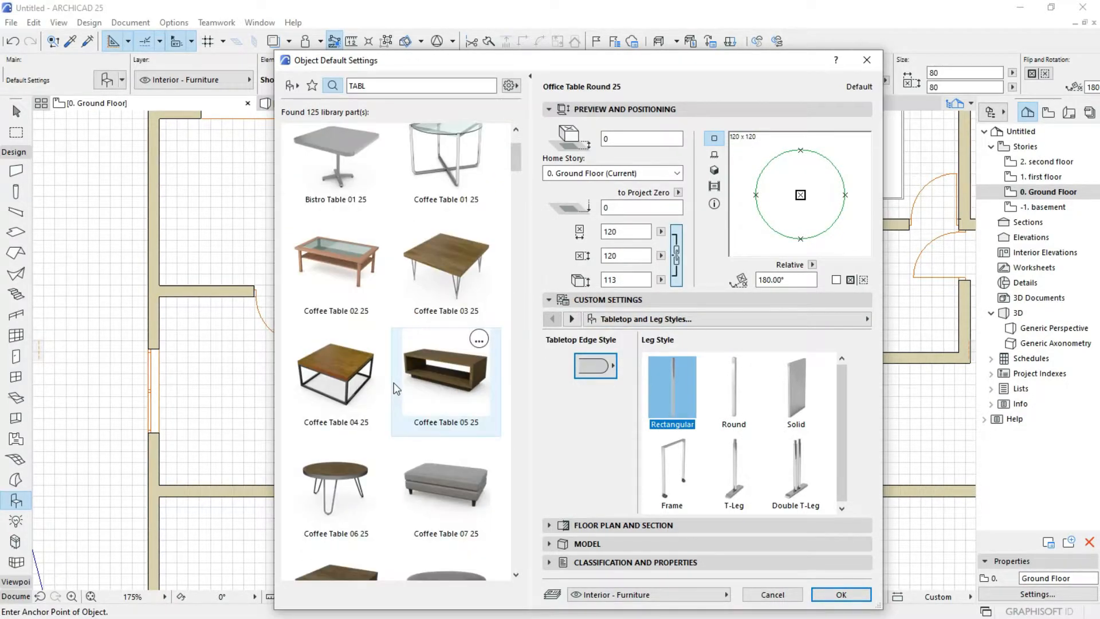
left_click(339, 486)
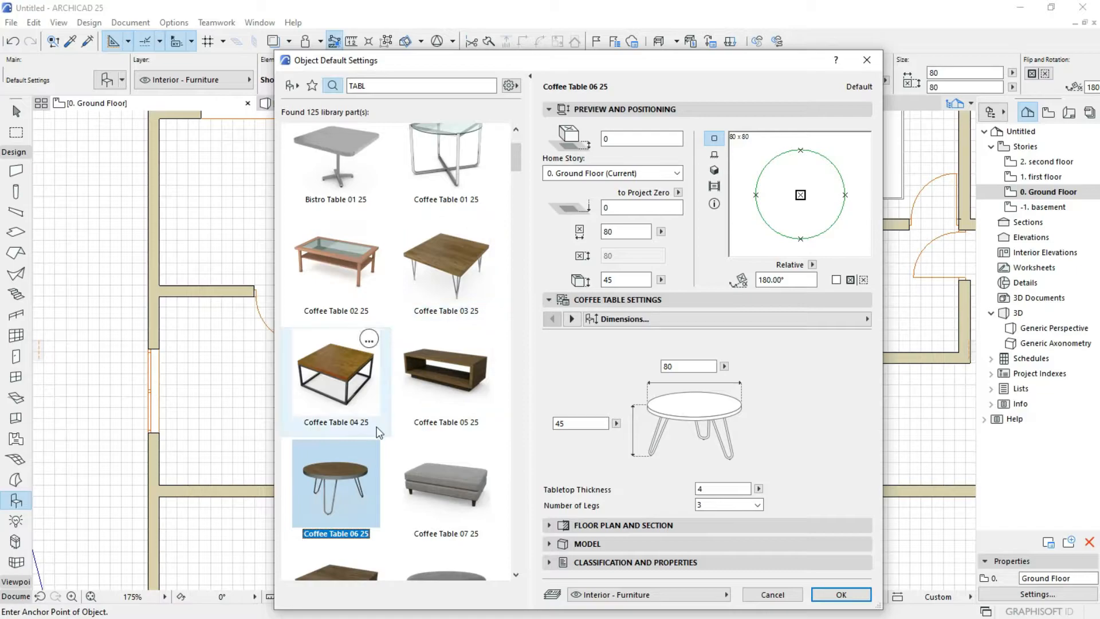
scroll(374, 427, "down", 3)
scroll(377, 427, "down", 3)
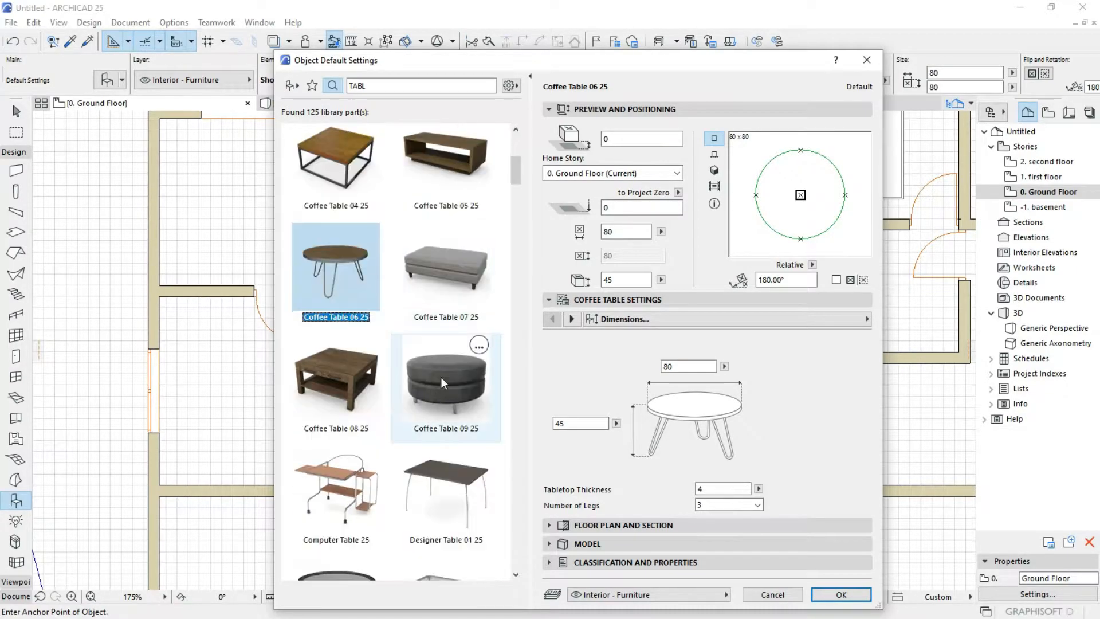
left_click(444, 373)
scroll(439, 344, "down", 3)
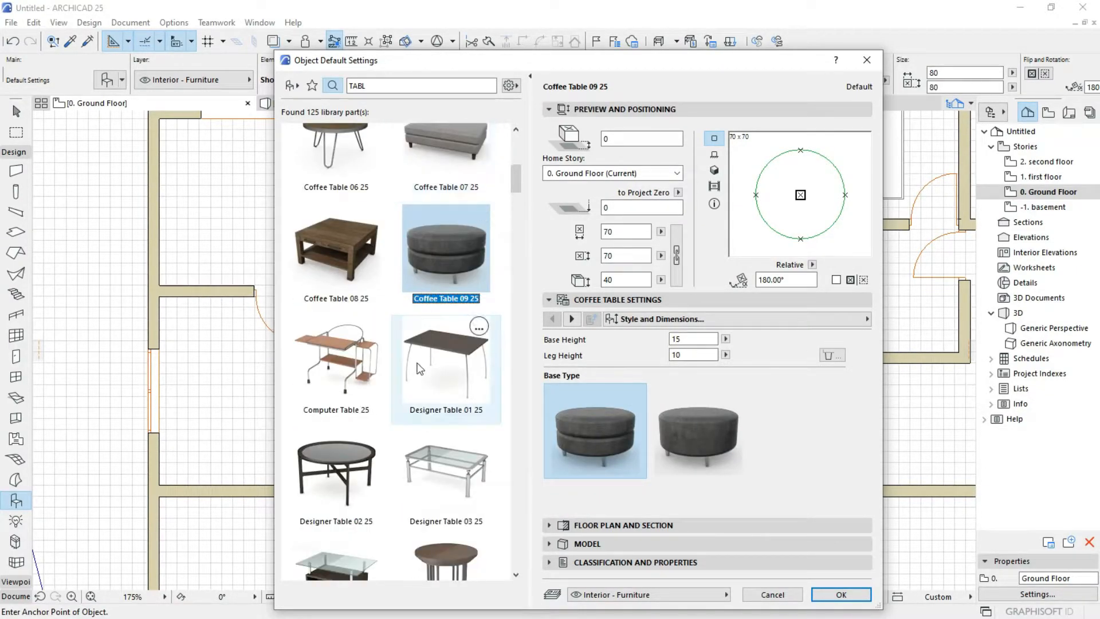
Try Designer Table 02 25 as the dining table, with its size set to 120 × 120.
scroll(435, 350, "down", 1)
left_click(339, 406)
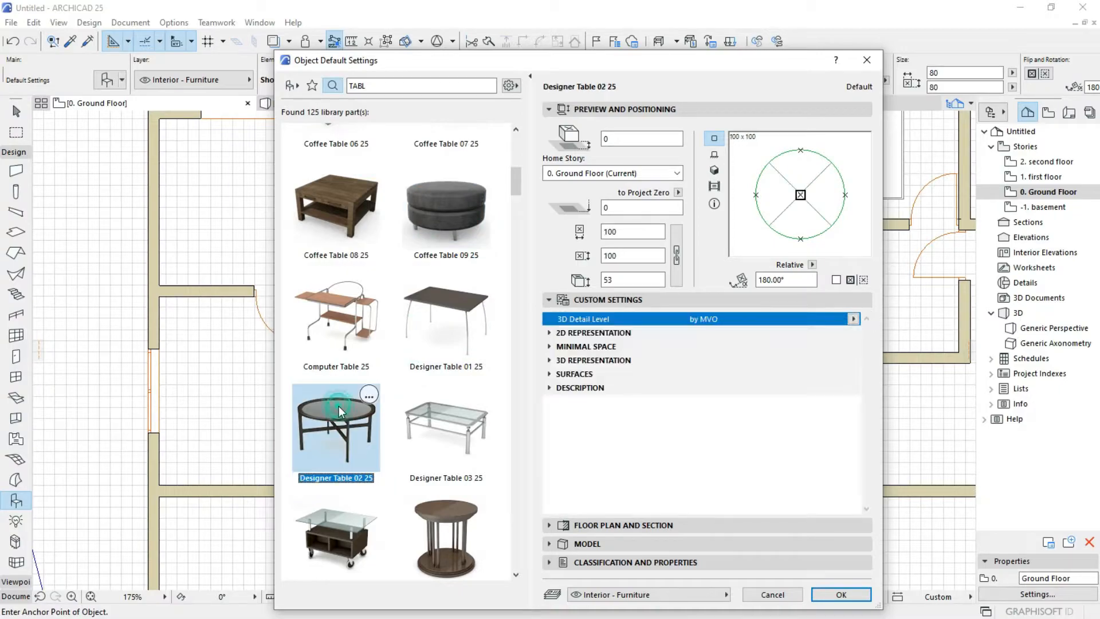
left_click(636, 232)
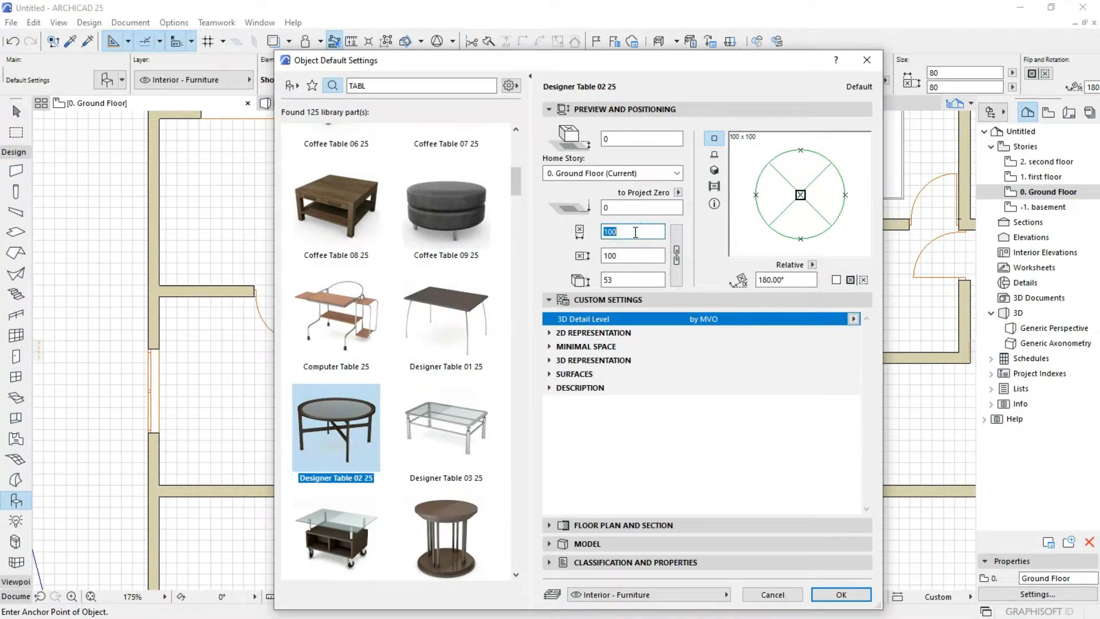
type("120")
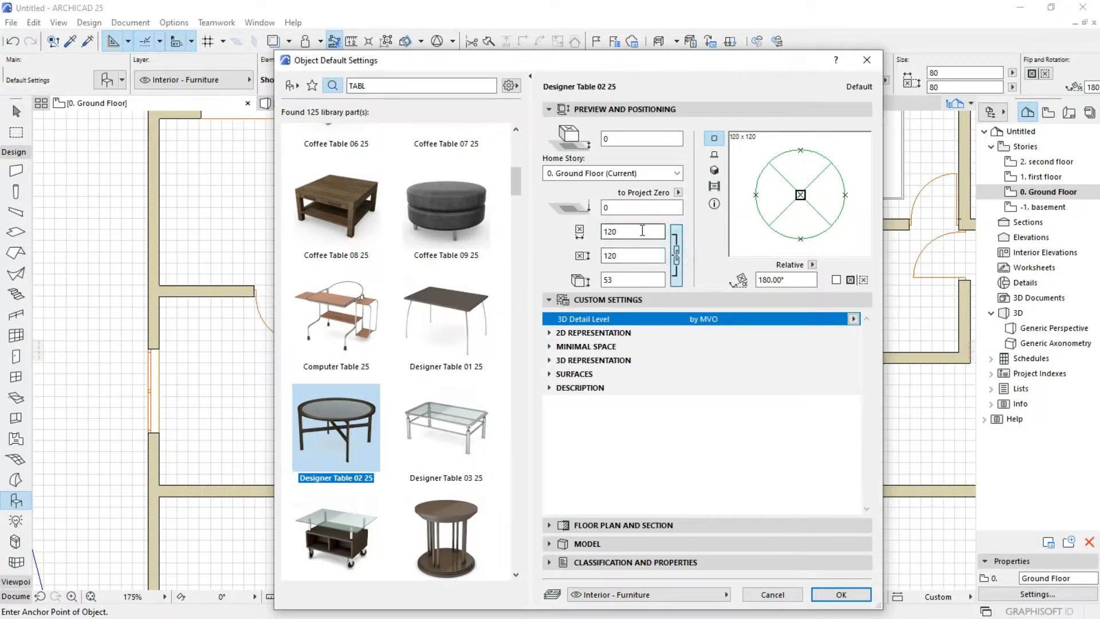
left_click(642, 231)
type("1")
Try Designer Table 05 25 as the dining table, with its proportions unlinked and its size set to 80 × 80.
left_click(446, 538)
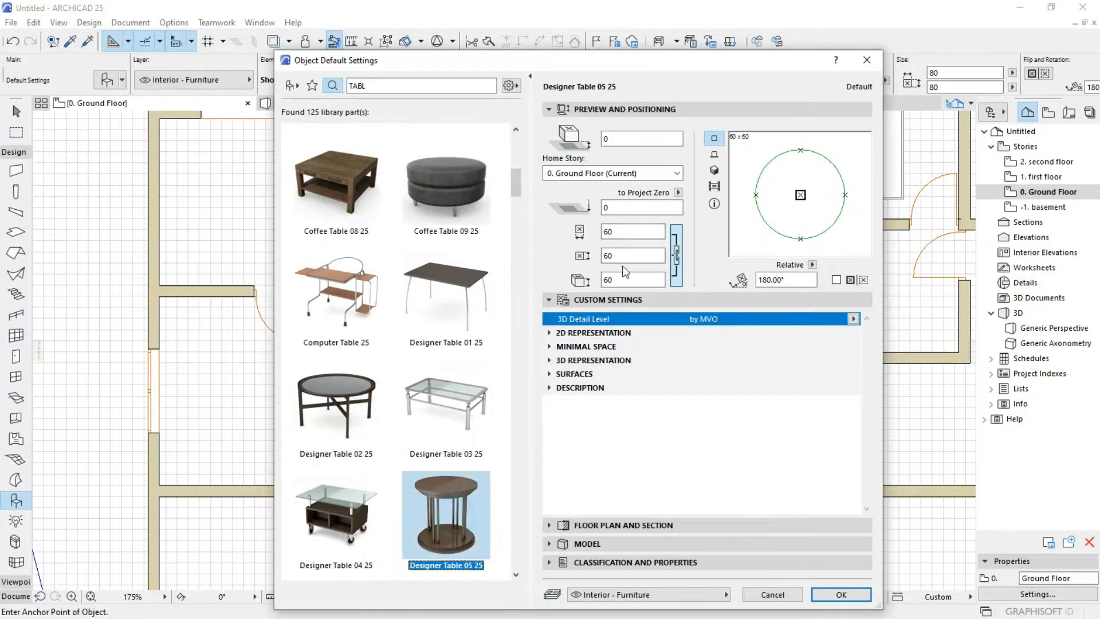
left_click(676, 255)
left_click(650, 230)
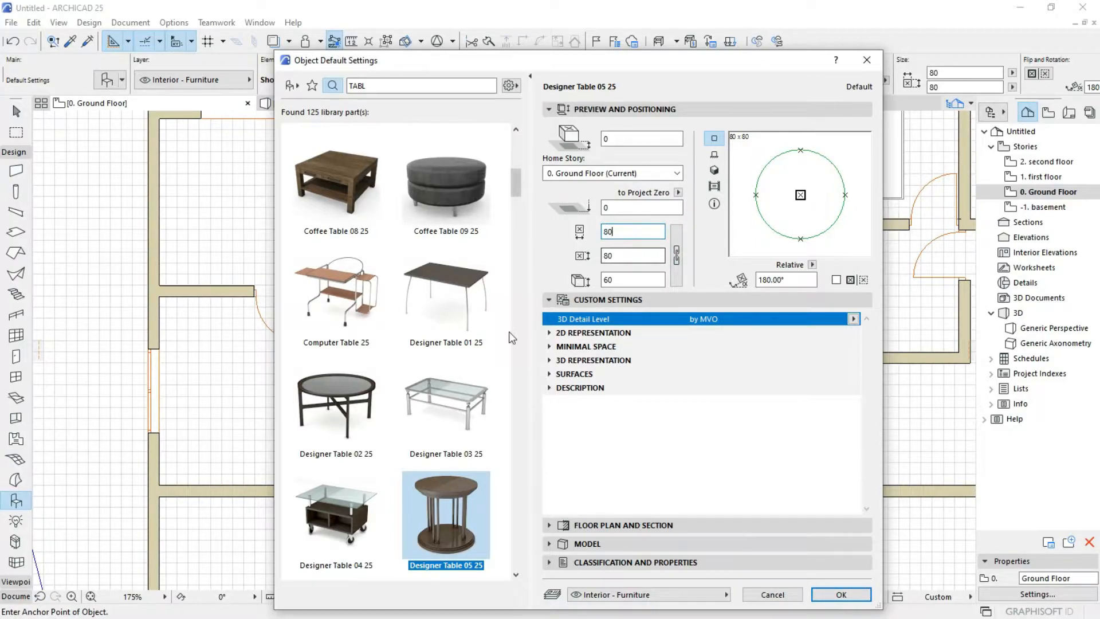
Look through the following designer and dining table models and choose Office Table 25.
scroll(425, 418, "down", 2)
scroll(449, 291, "up", 2)
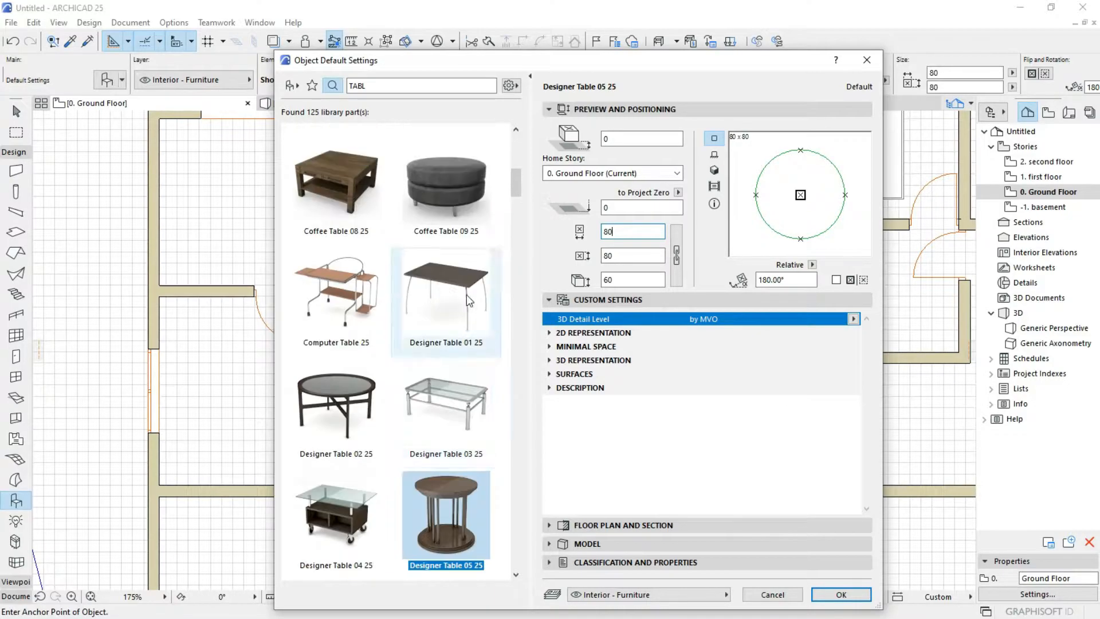
scroll(469, 363, "down", 3)
scroll(454, 390, "down", 8)
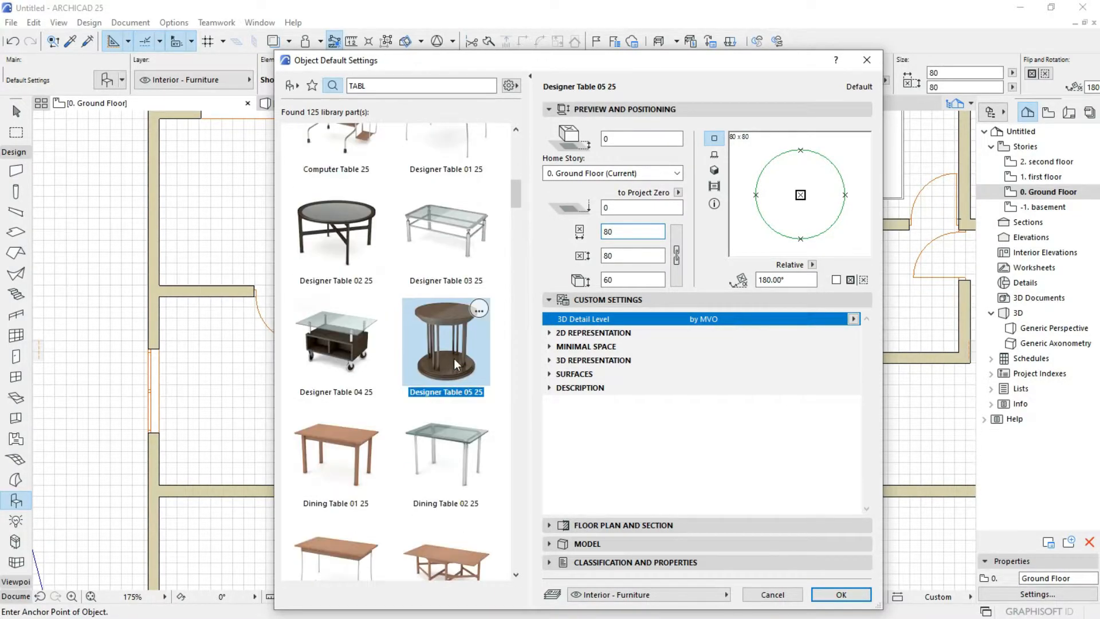
scroll(453, 359, "down", 3)
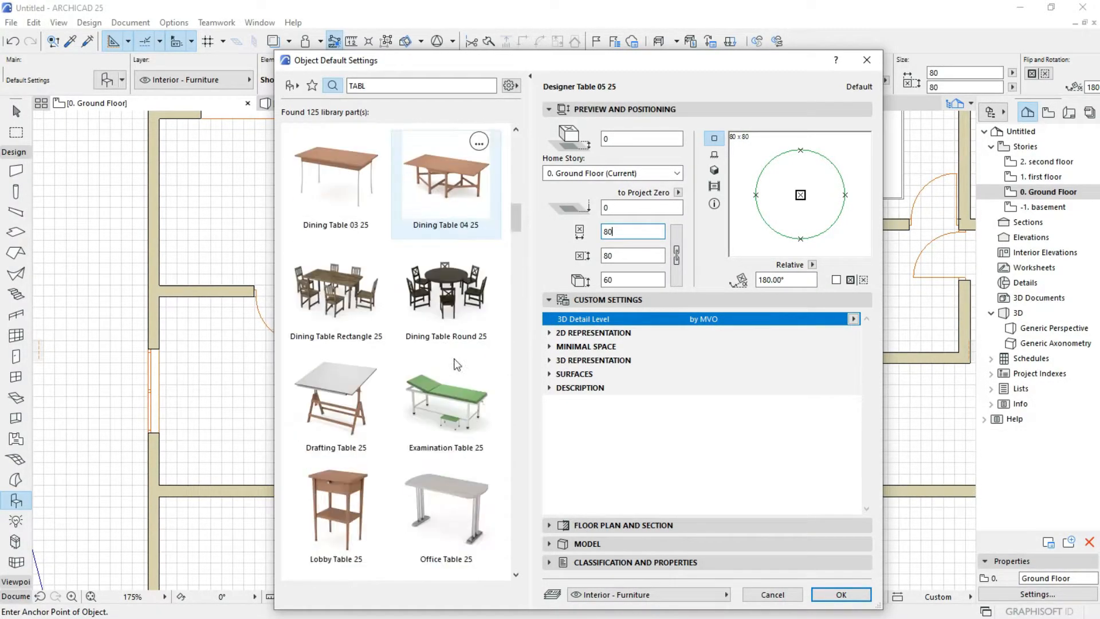
left_click(465, 460)
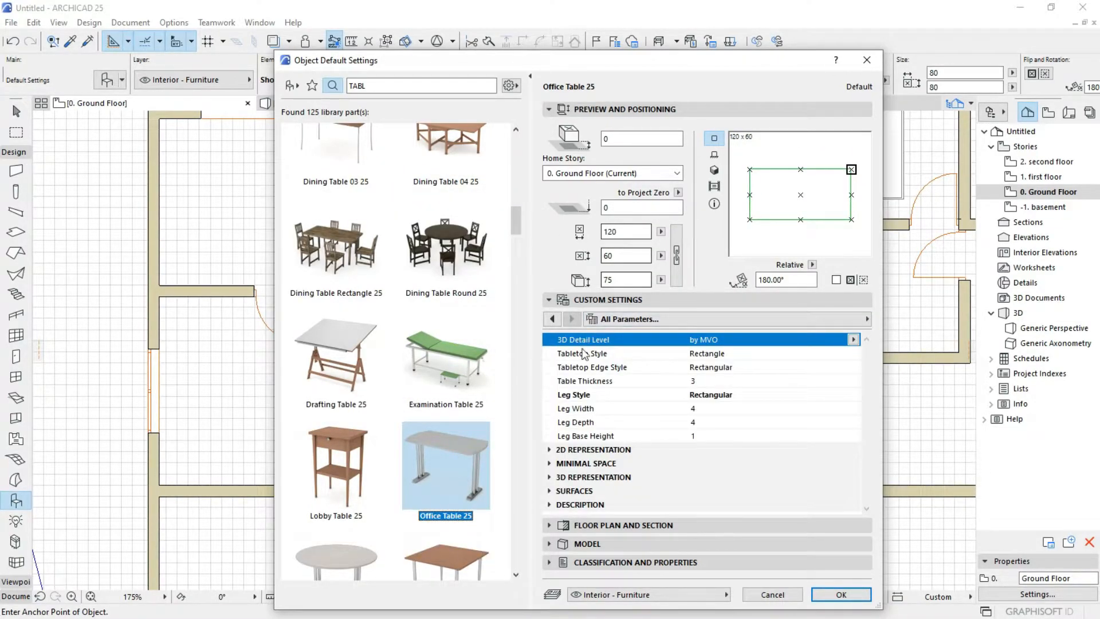
Compare the Ellipse and Oval tabletop styles for Office Table 25 and set the style to Oval.
left_click(550, 319)
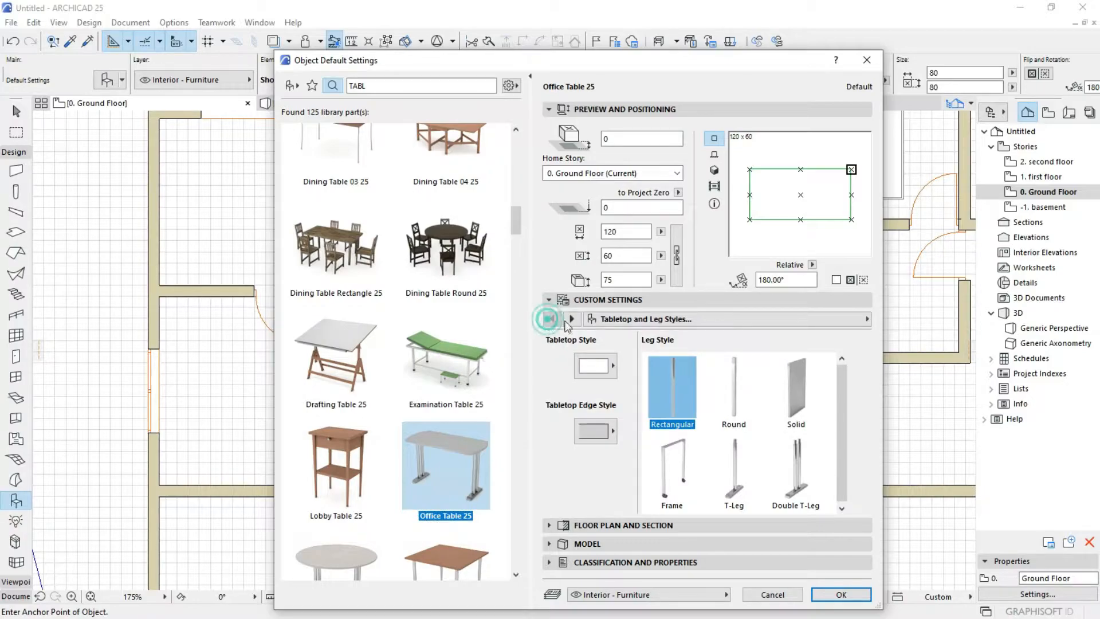
left_click(613, 367)
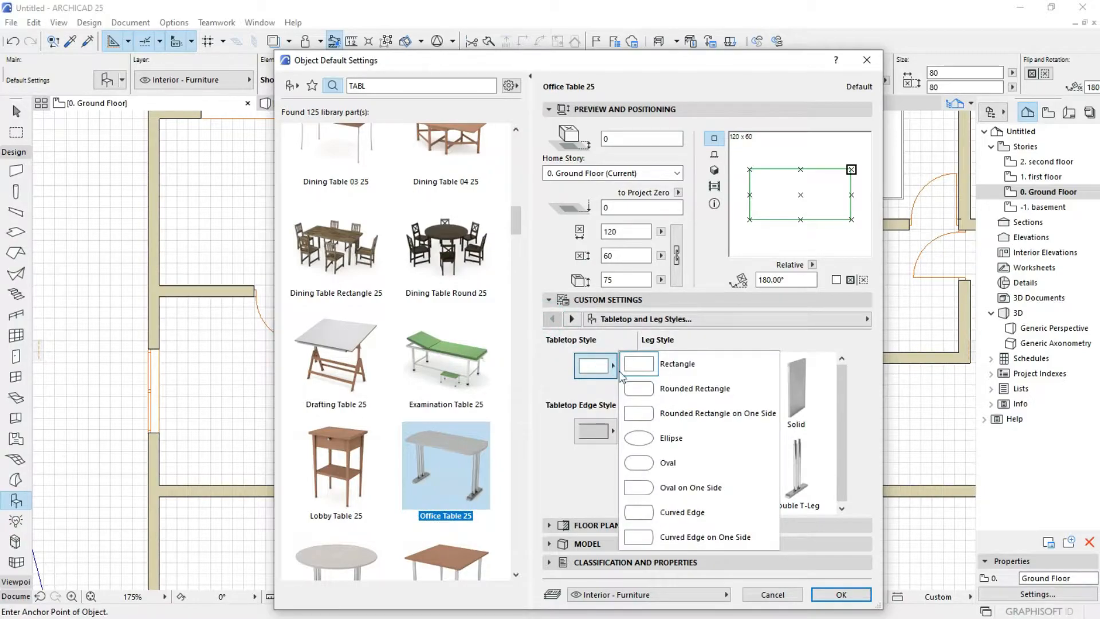
left_click(673, 459)
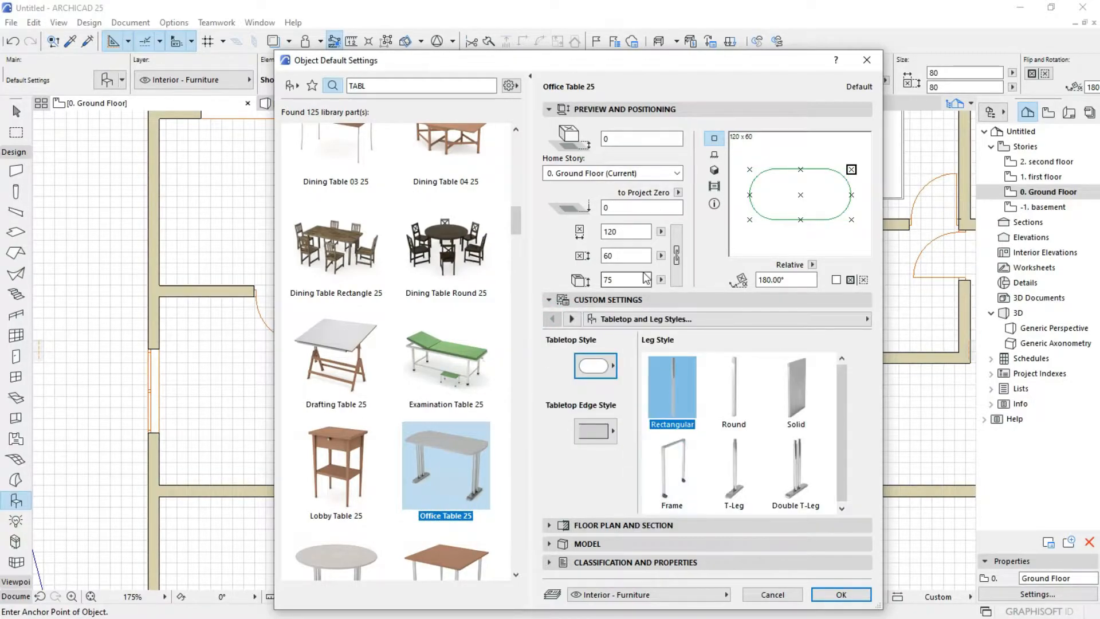
left_click(592, 373)
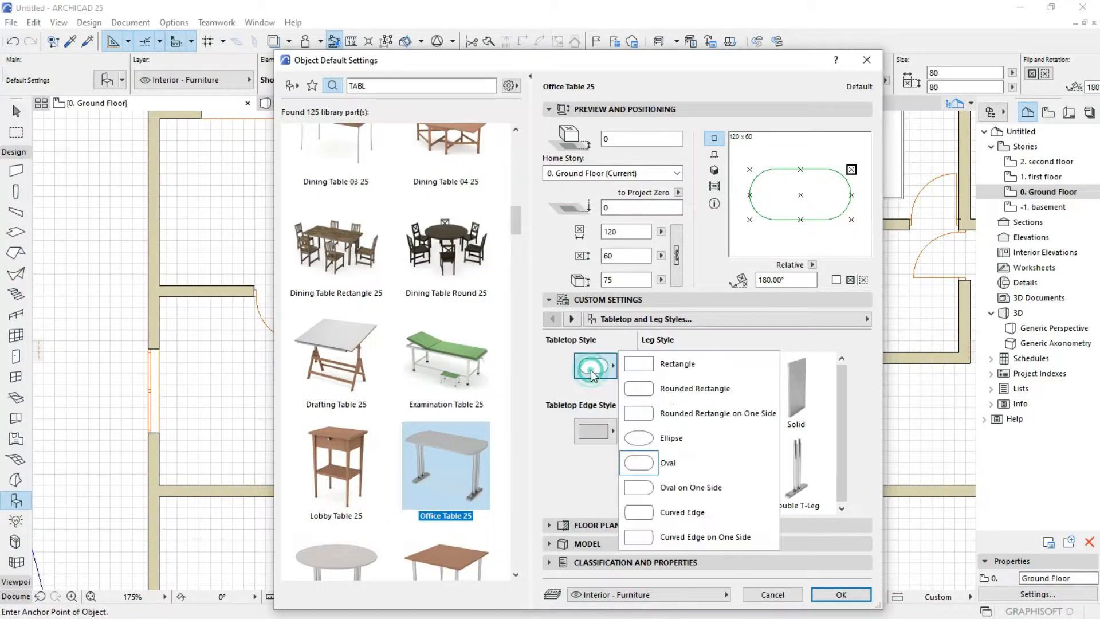
left_click(660, 454)
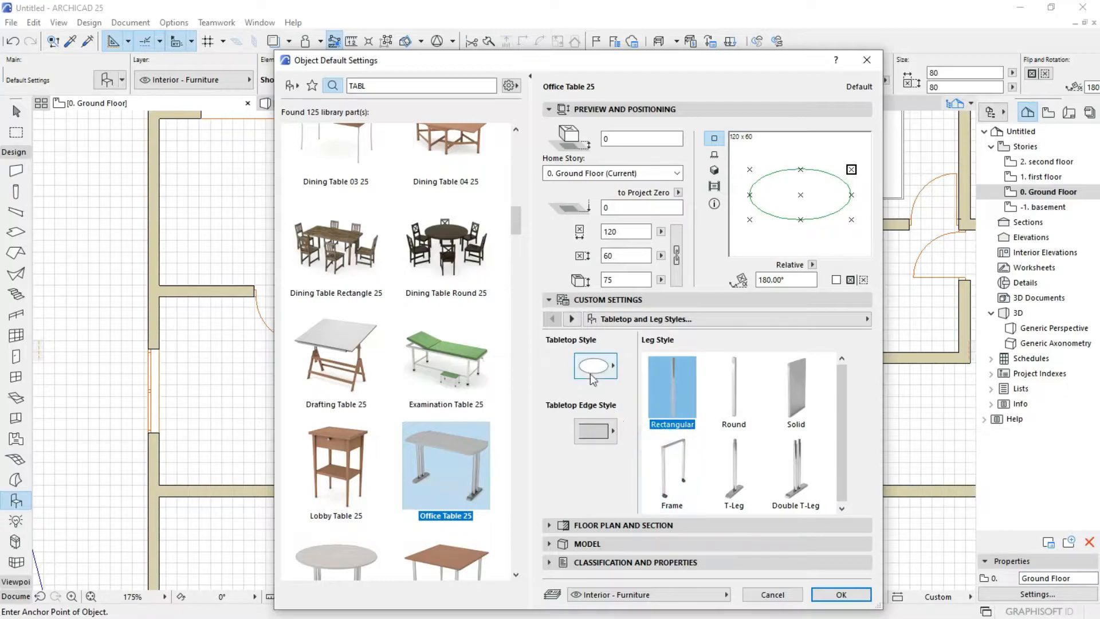
left_click(590, 369)
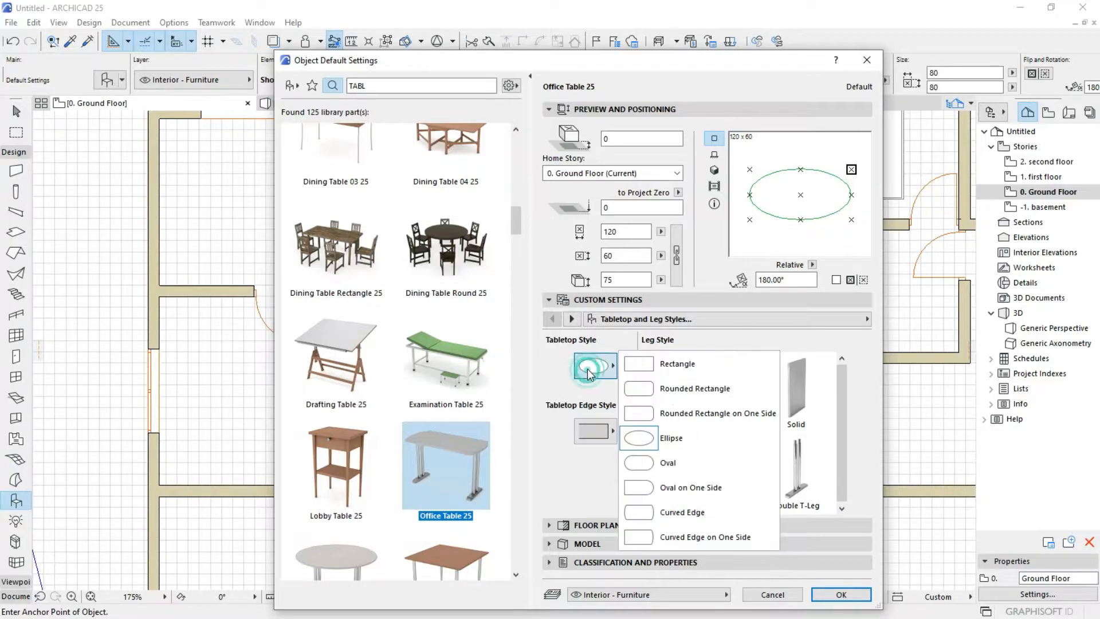
left_click(666, 465)
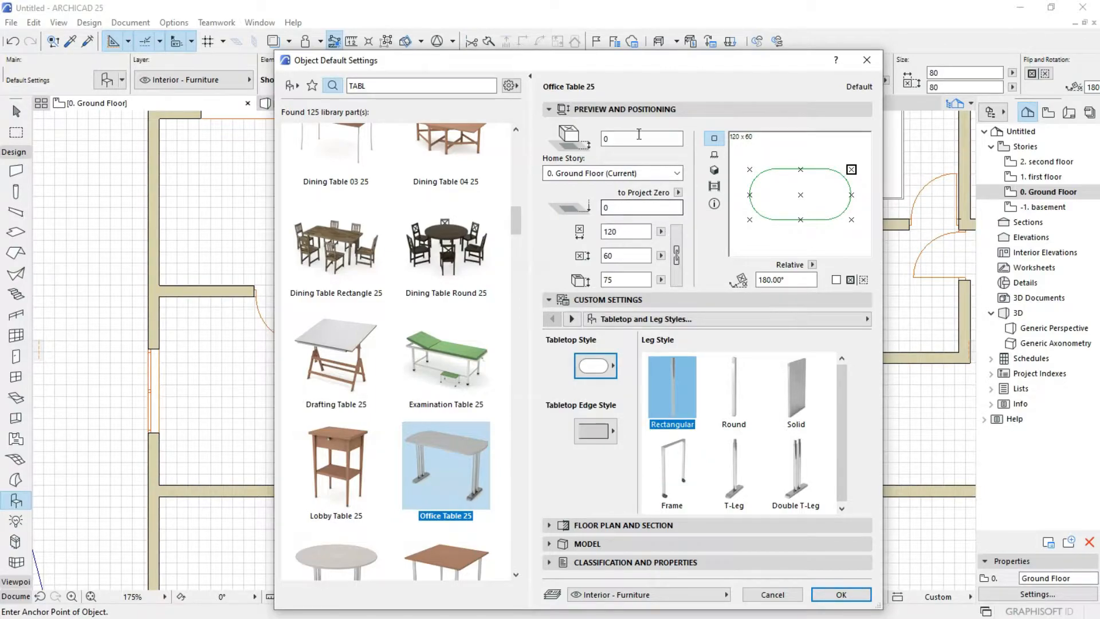
Rotate the office table to 90° and check the space for it on the floor plan behind the settings dialog.
left_click(743, 140)
left_click(743, 140)
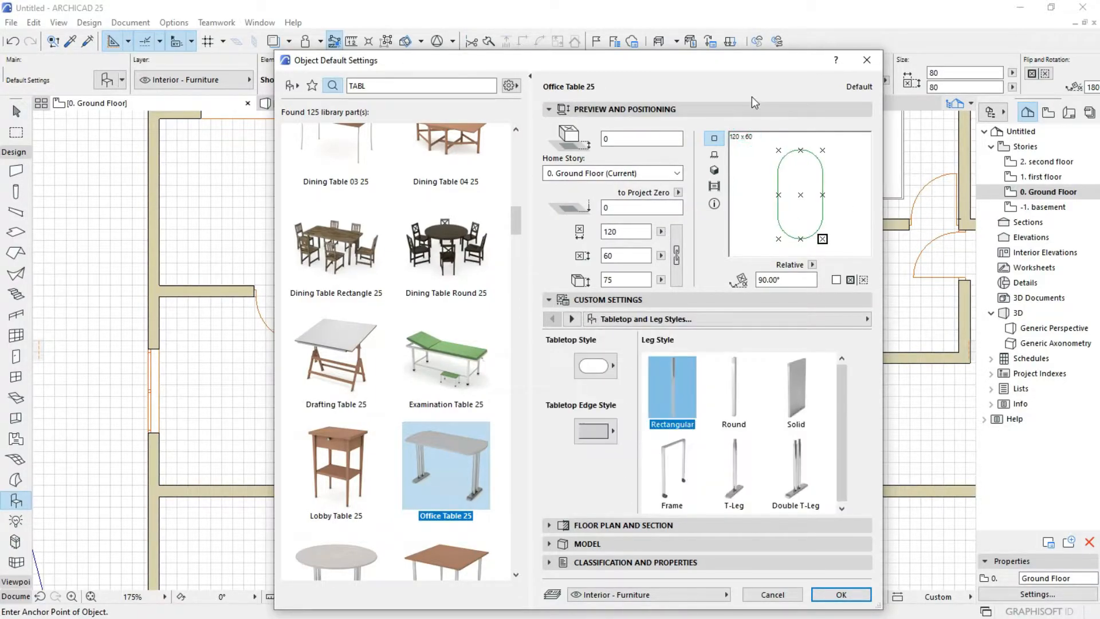
left_click_drag(754, 67, 513, 458)
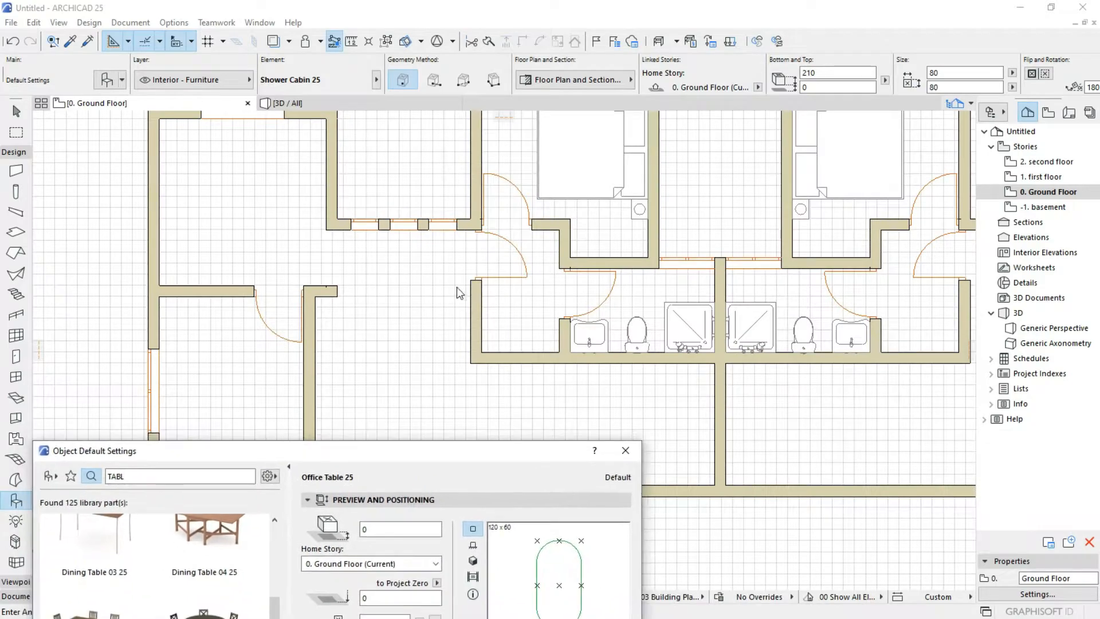
left_click_drag(442, 450, 676, 92)
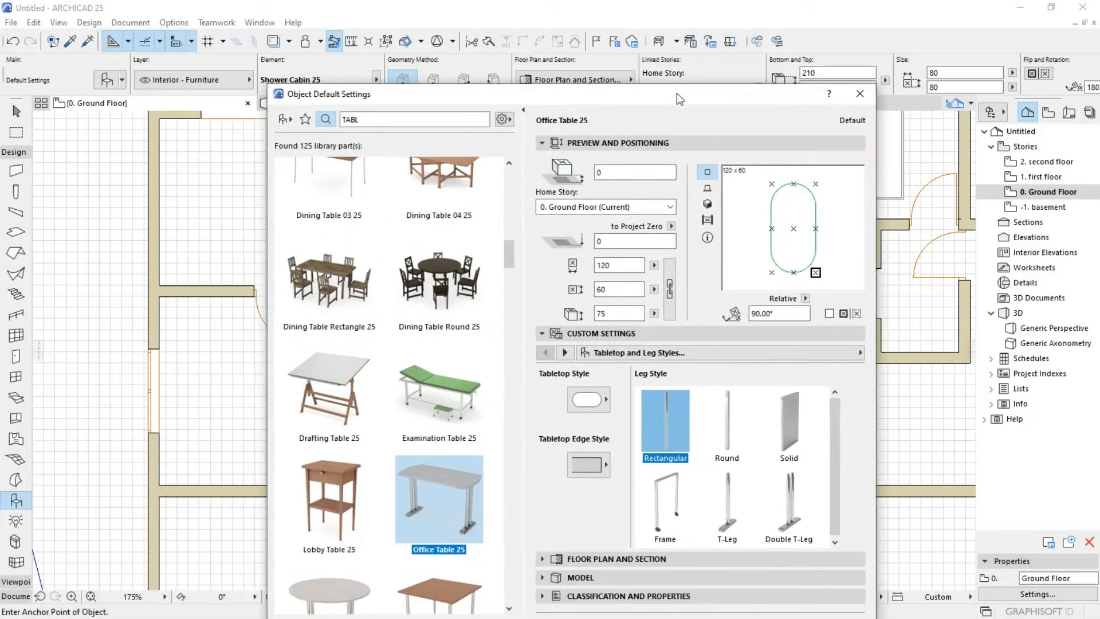
Set the office table's size to 140 × 70 and its anchor point to the centre.
left_click(629, 282)
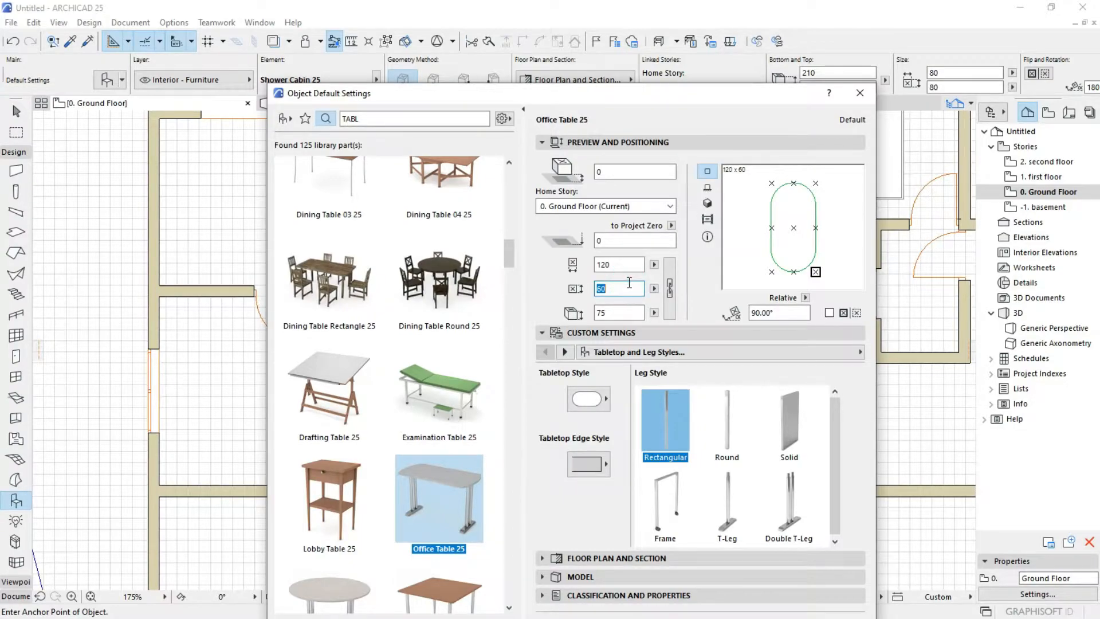
type("80")
double_click(623, 289)
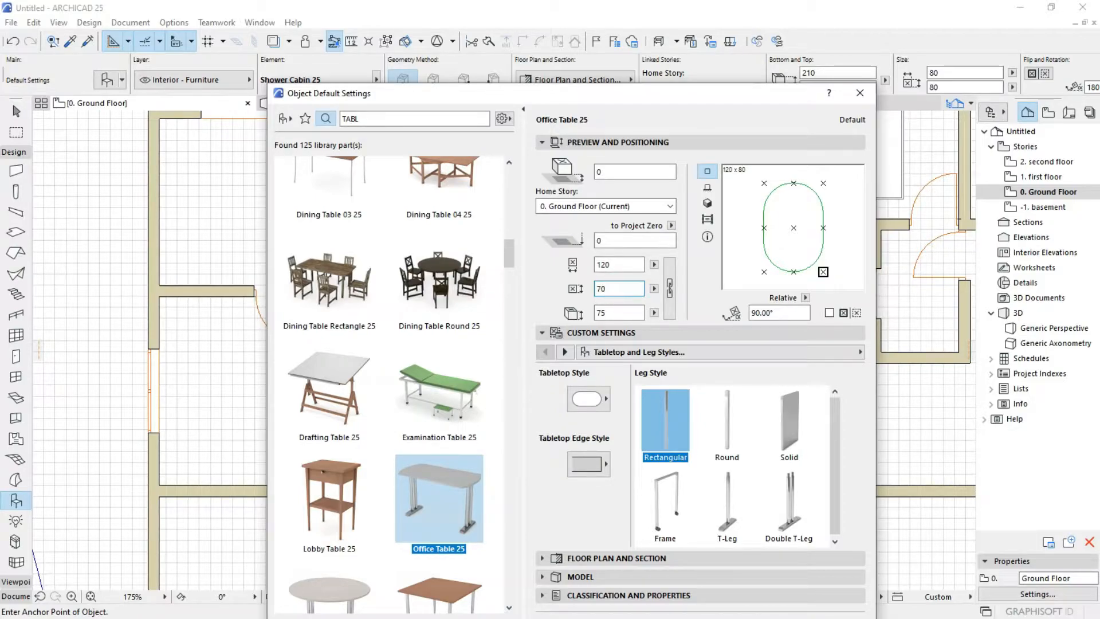
type("70")
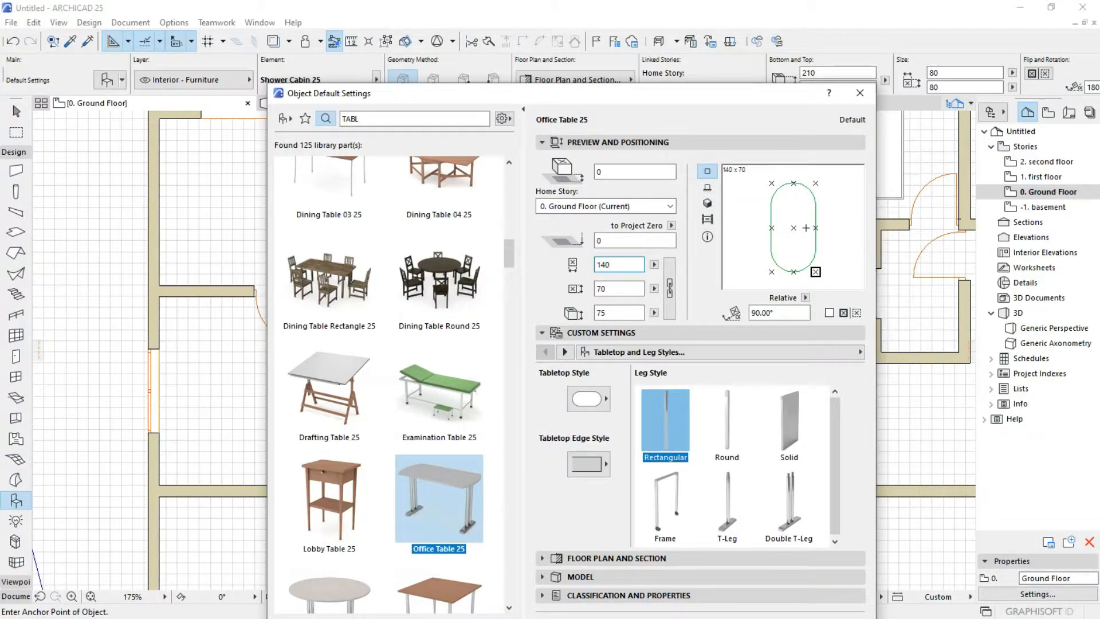
left_click(794, 228)
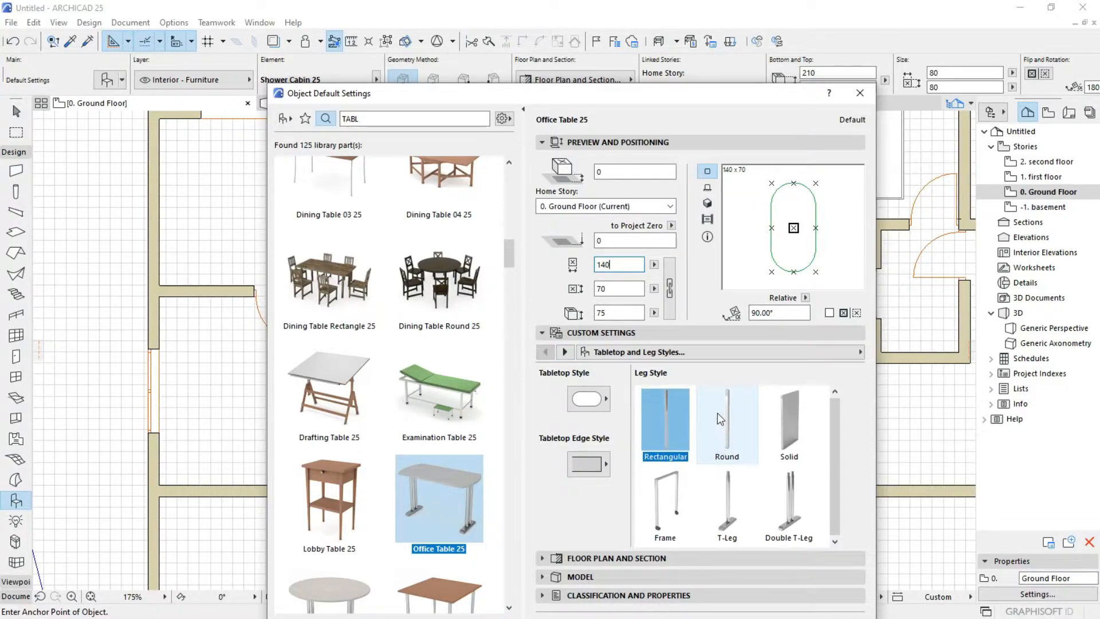
Set the office table's leg style to Double T-Leg and its 2D contour pen to 2, and accept the settings.
left_click(786, 504)
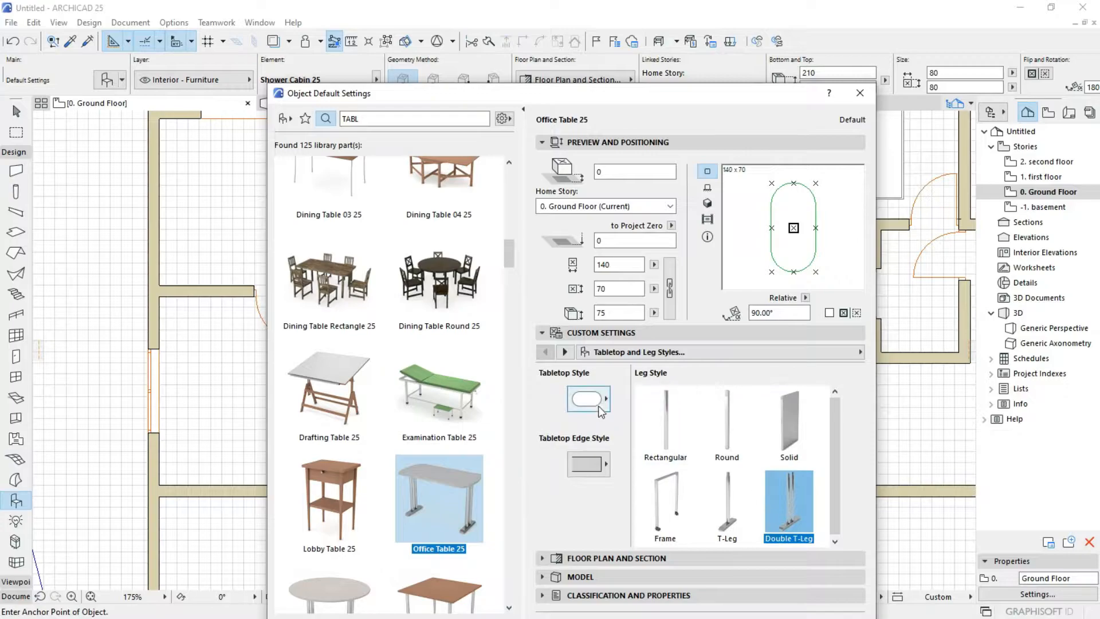
left_click(546, 351)
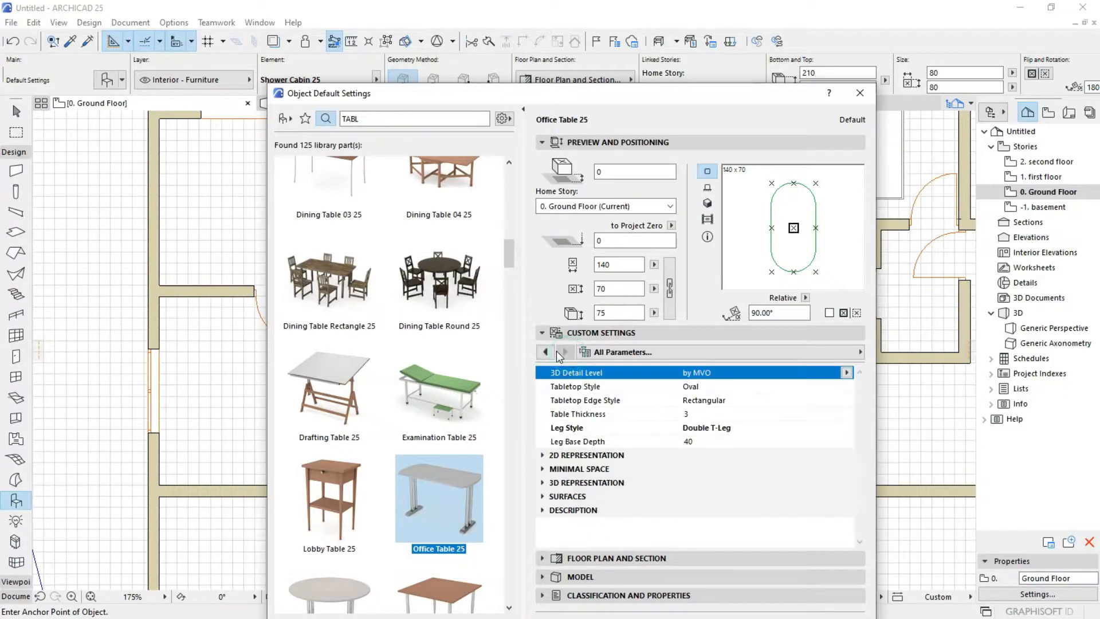
left_click(565, 352)
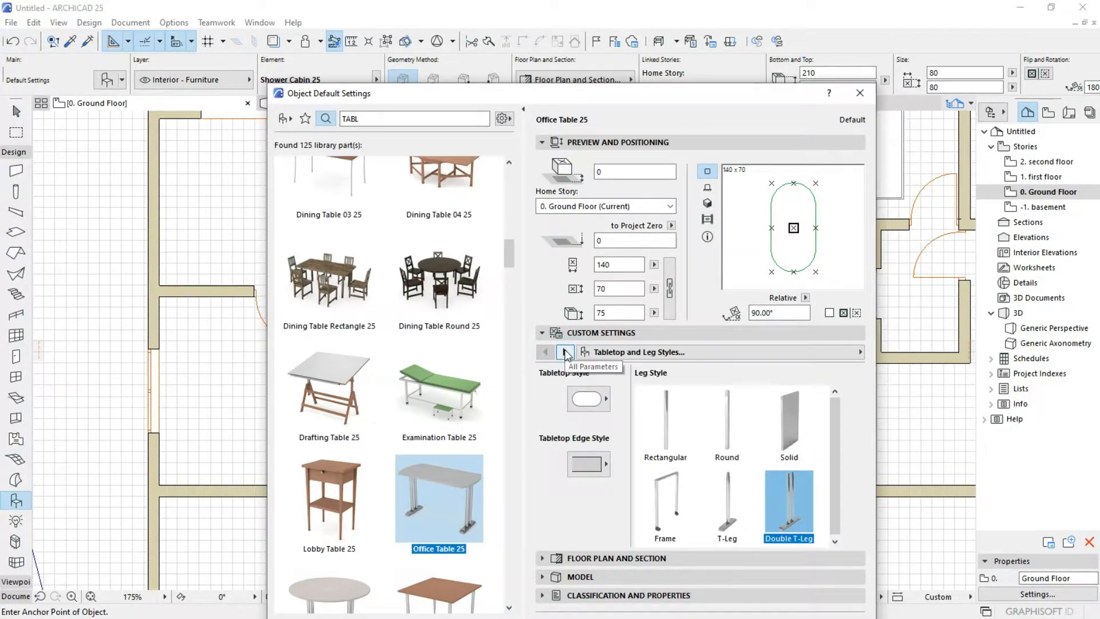
left_click(564, 352)
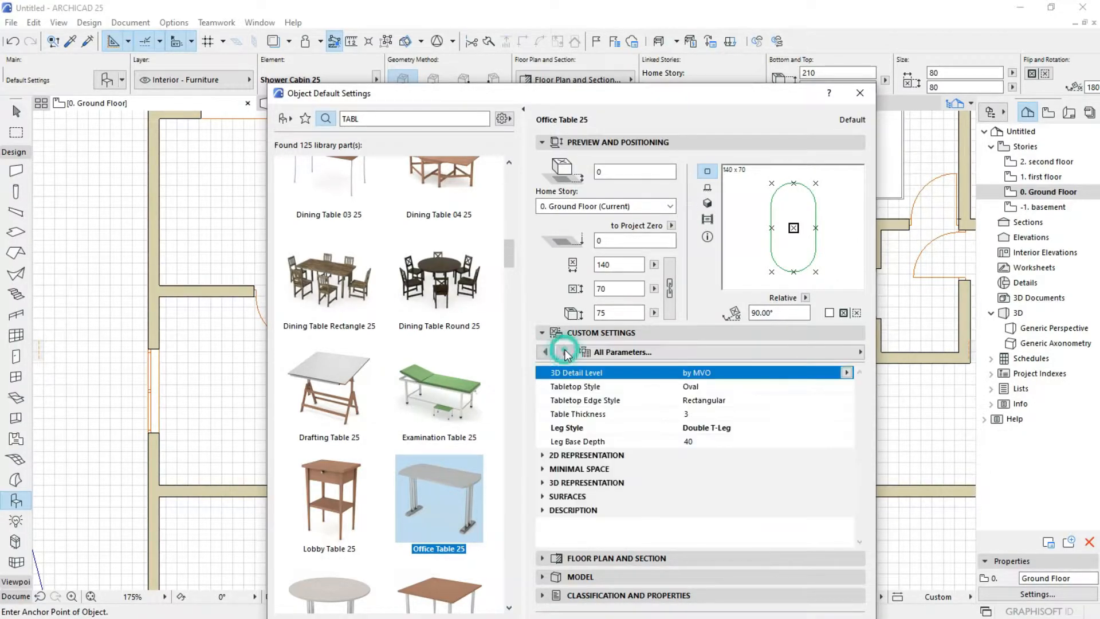
left_click(550, 456)
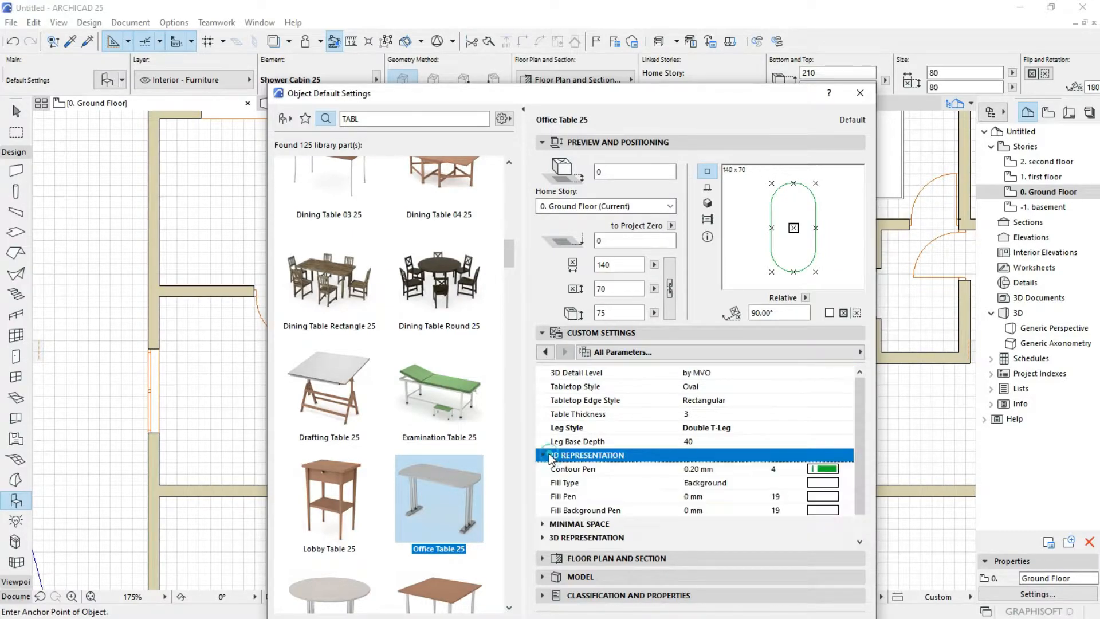
left_click(837, 470)
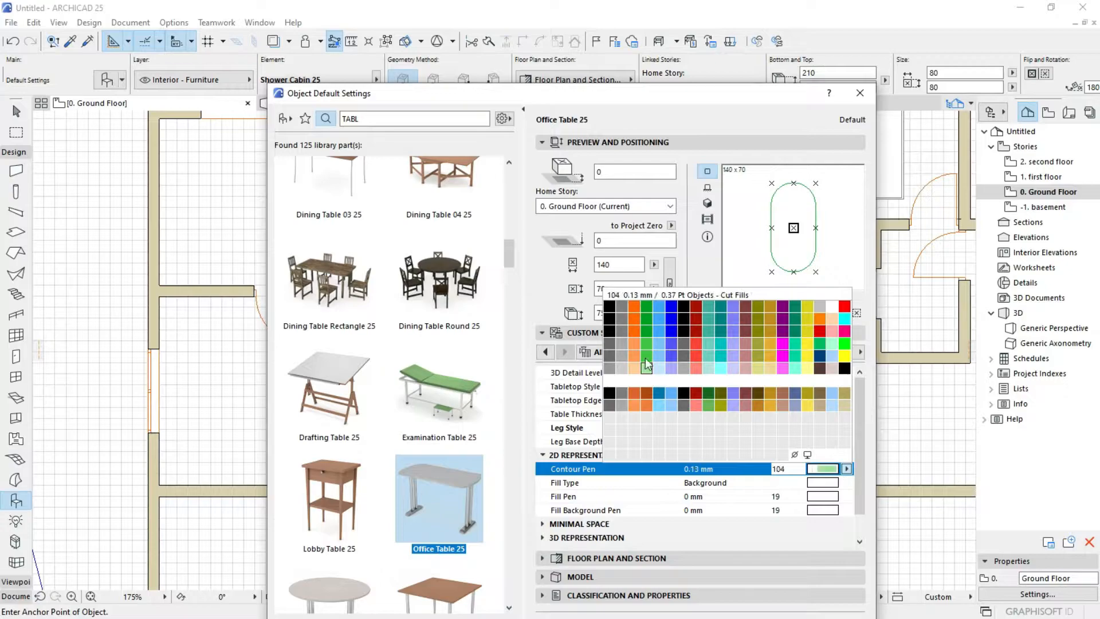
left_click(620, 307)
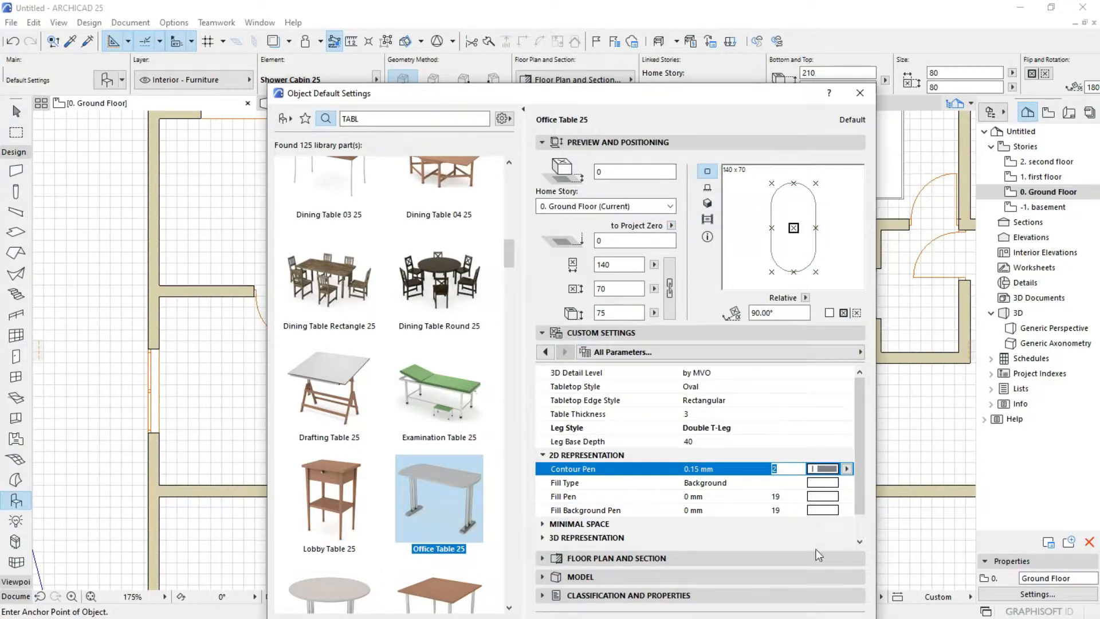
scroll(761, 421, "down", 2)
left_click_drag(555, 97, 577, 45)
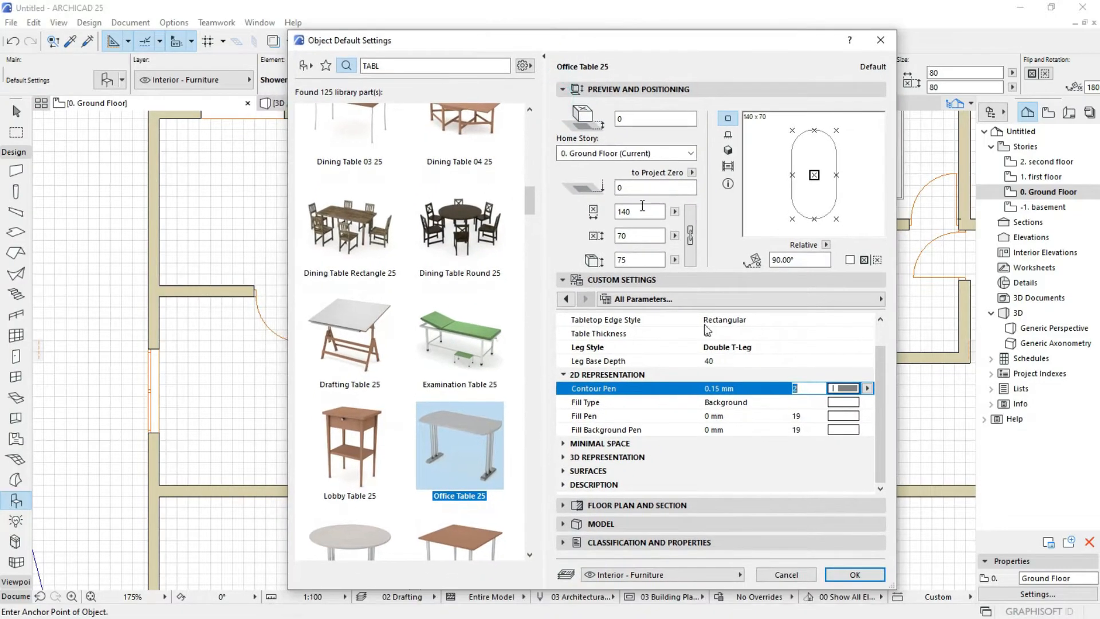
left_click(854, 575)
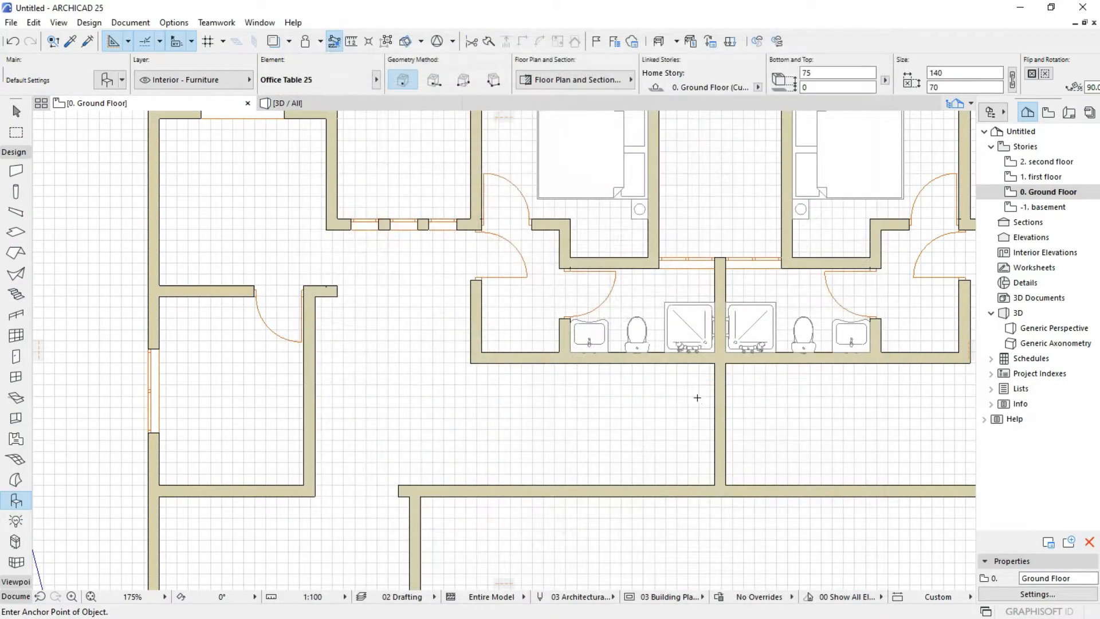
Place the oval table midway along the wall between the left-hand windowed room and the open dining area, centred on the wall's dining-side face.
scroll(457, 329, "up", 2)
middle_click_drag(456, 329, 495, 279)
scroll(502, 265, "down", 2)
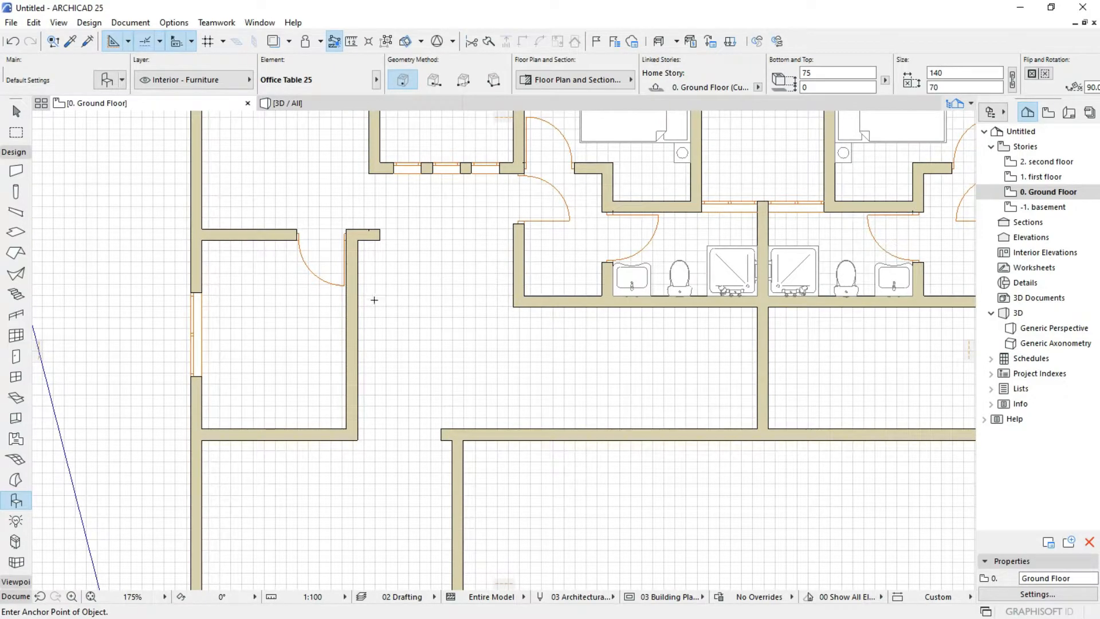
scroll(374, 299, "up", 1)
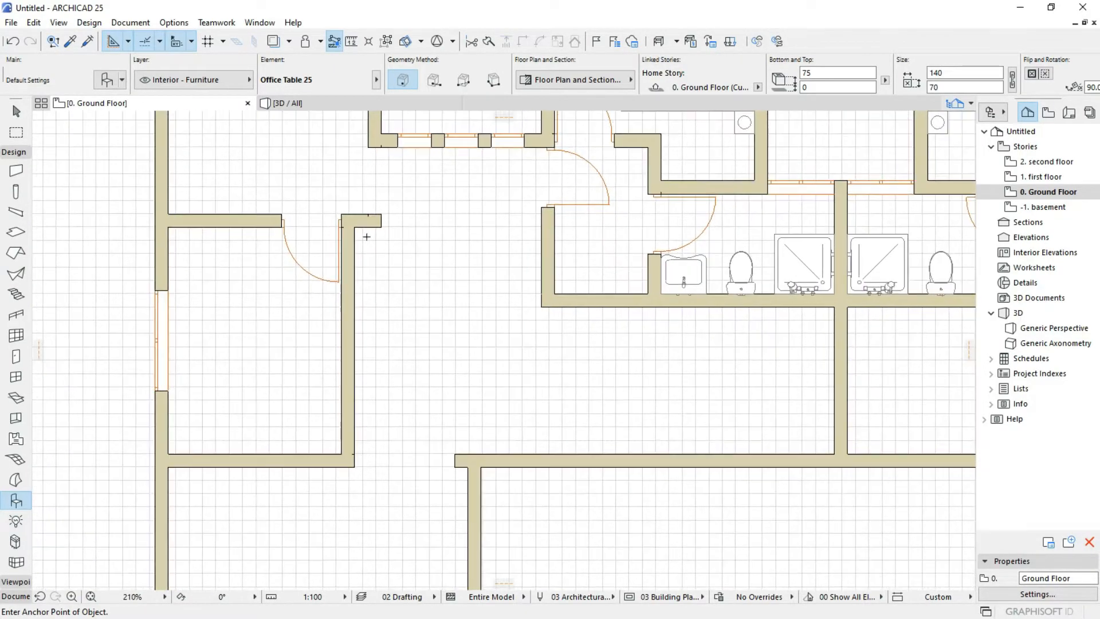
left_click(355, 338)
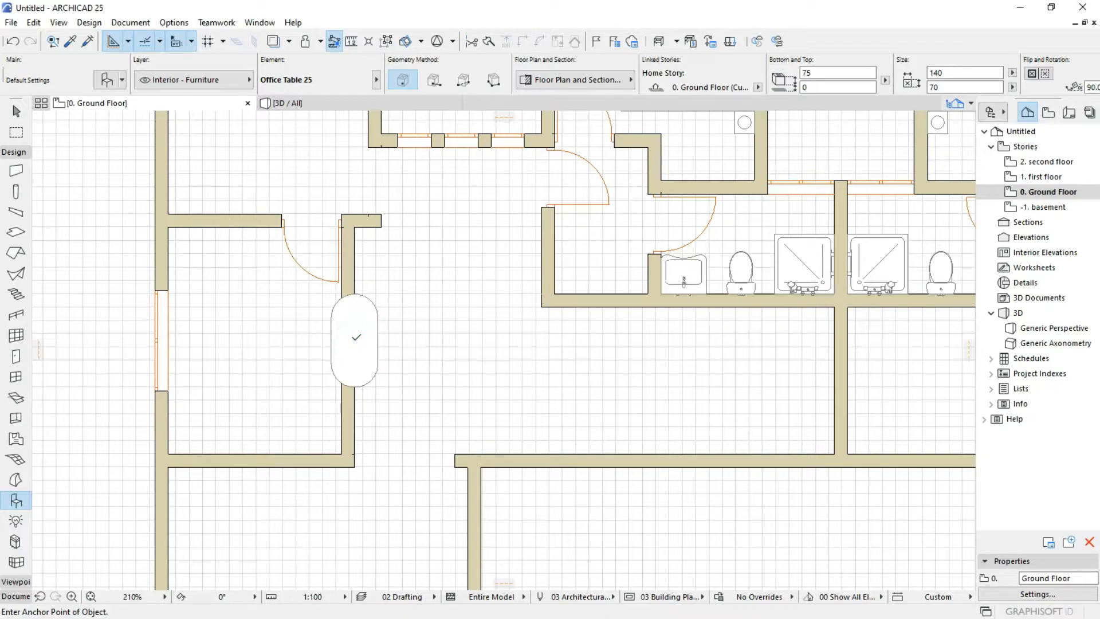
Move the oval table 35 horizontally into the dining area so its long side touches the wall's dining-side face.
left_click(355, 338, "shift")
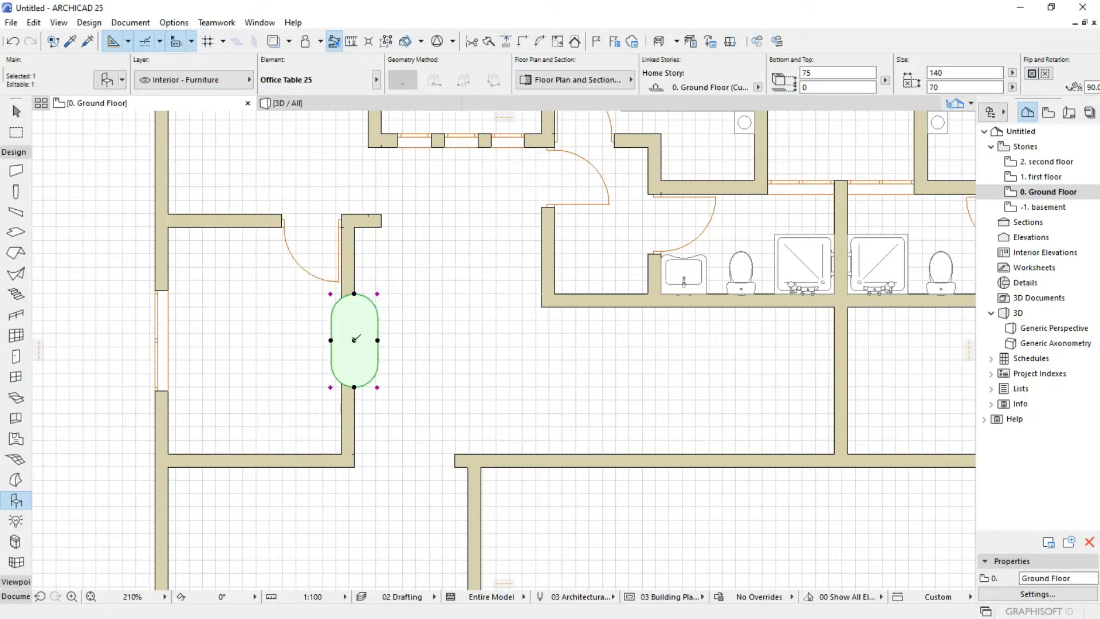
key("ctrl+d")
left_click(355, 340)
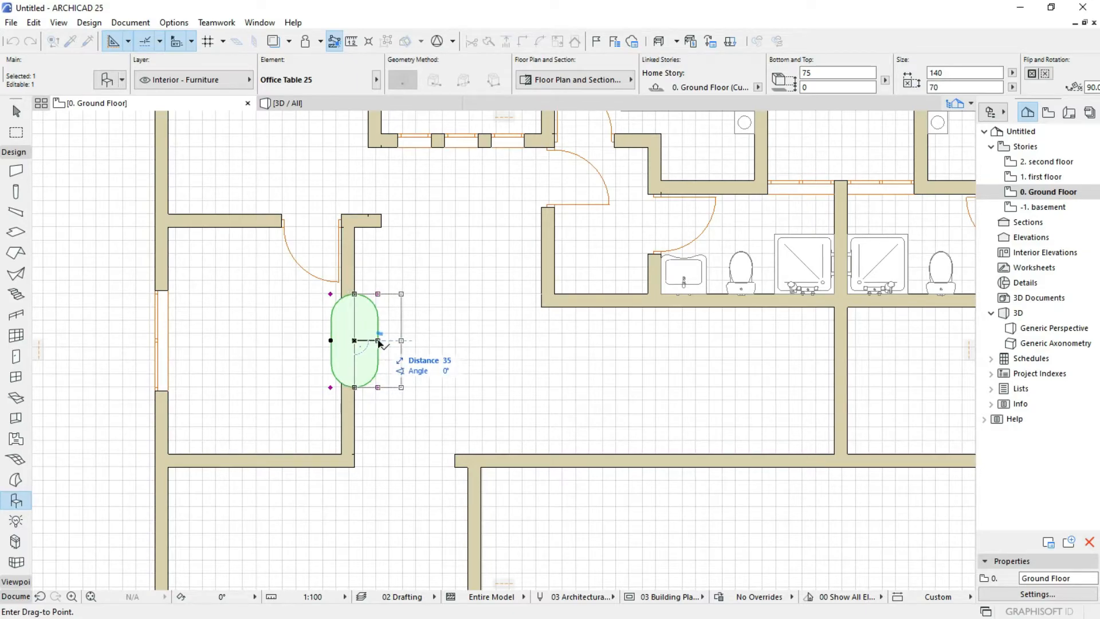
left_click(378, 340)
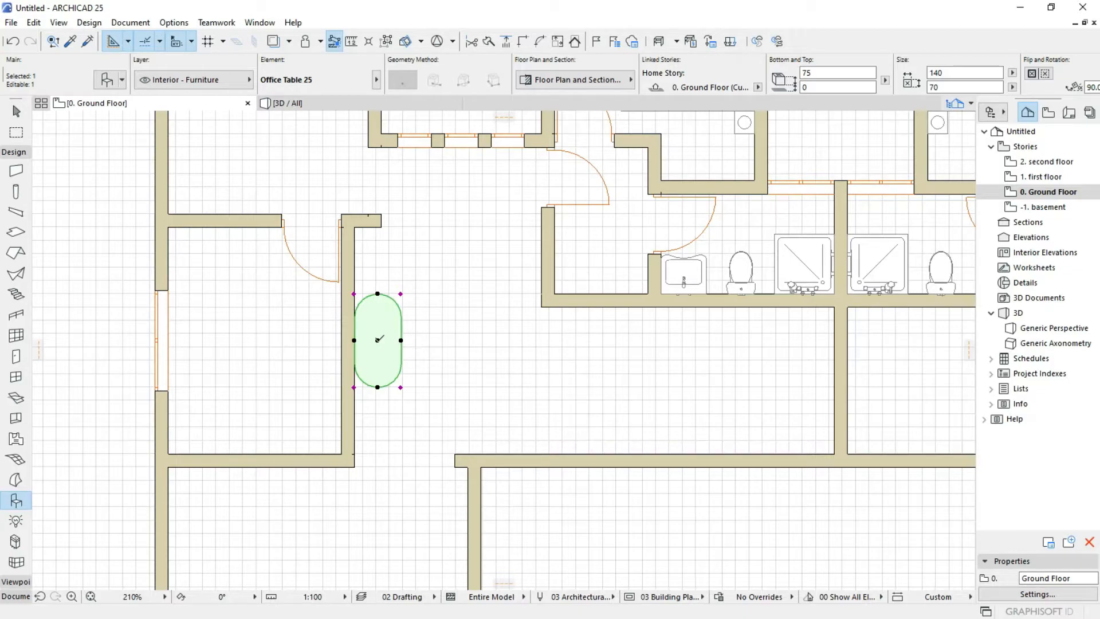
Shift the oval table further horizontally into the dining area, leaving a gap between it and the wall.
key("ctrl+d")
left_click(378, 340)
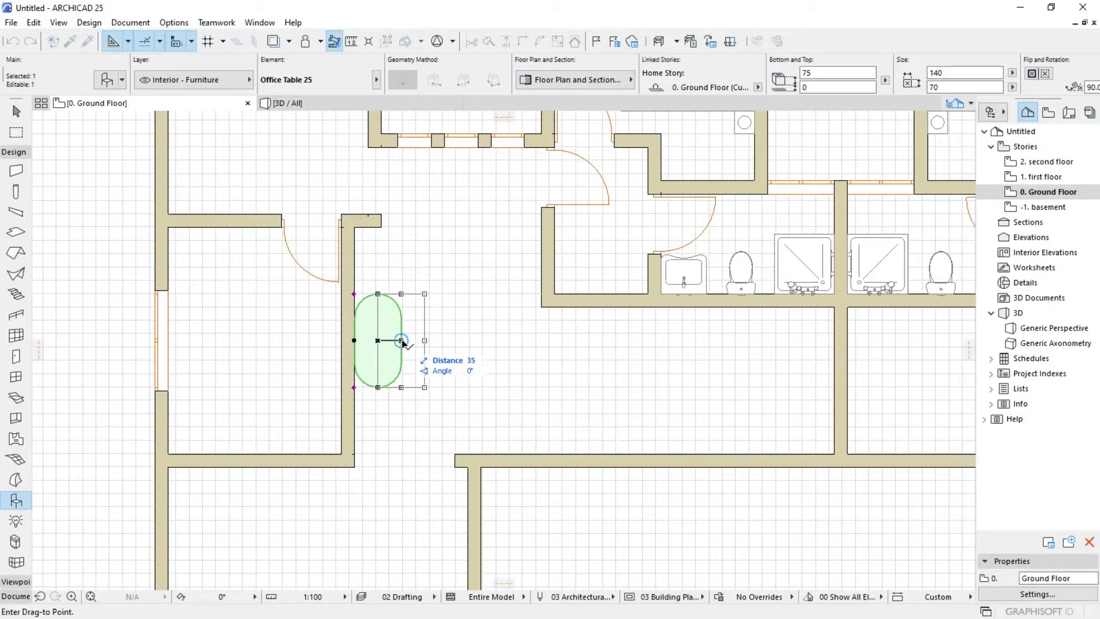
left_click(405, 341)
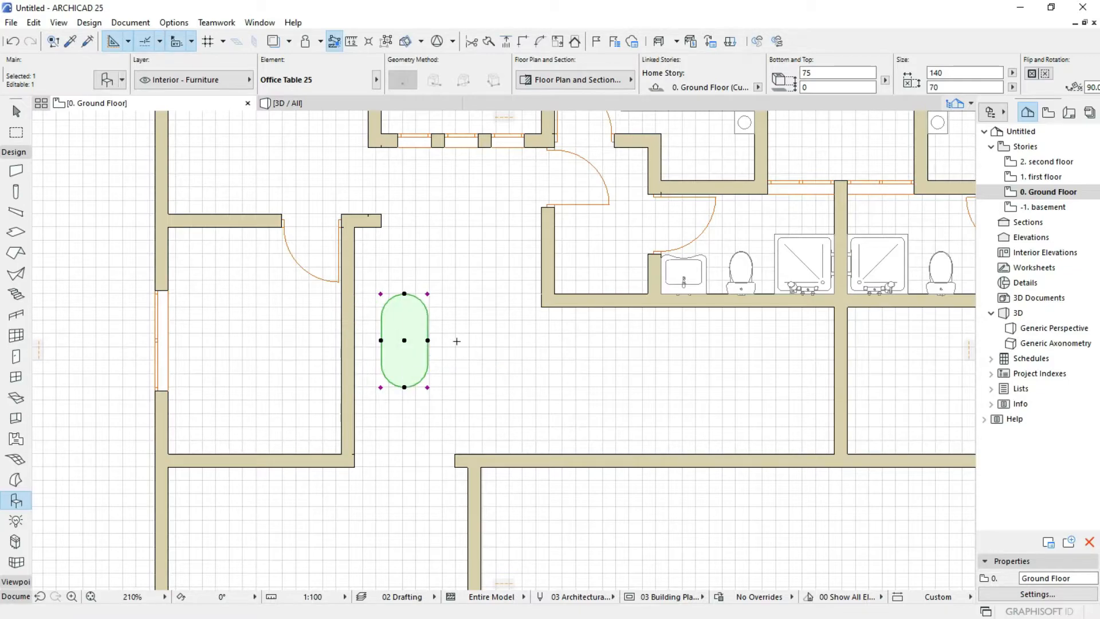
key("Escape")
scroll(456, 341, "up", 5)
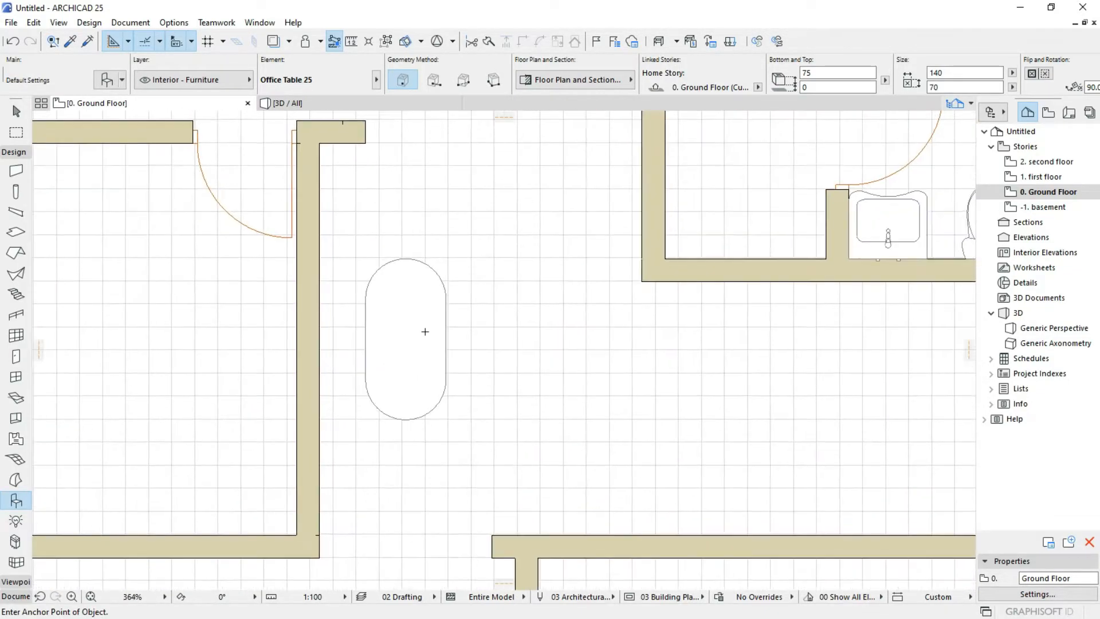
Set the placed oval table's size to 180 × 80.
left_click(430, 341)
left_click(832, 74)
left_click(958, 87)
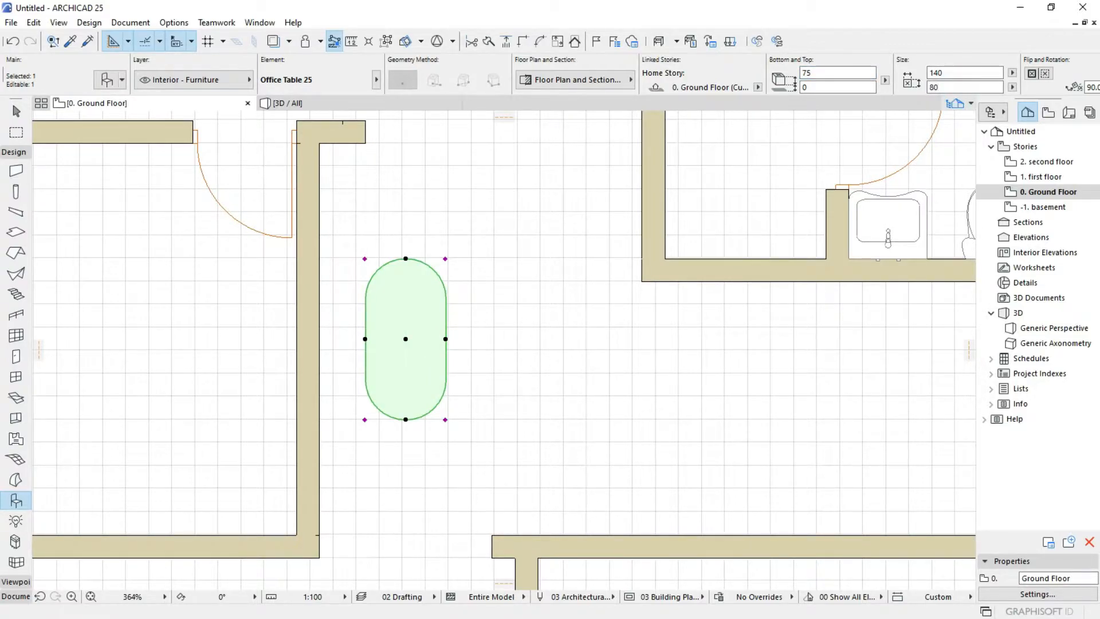
key("Return")
left_click(979, 73)
type("1")
key("Return")
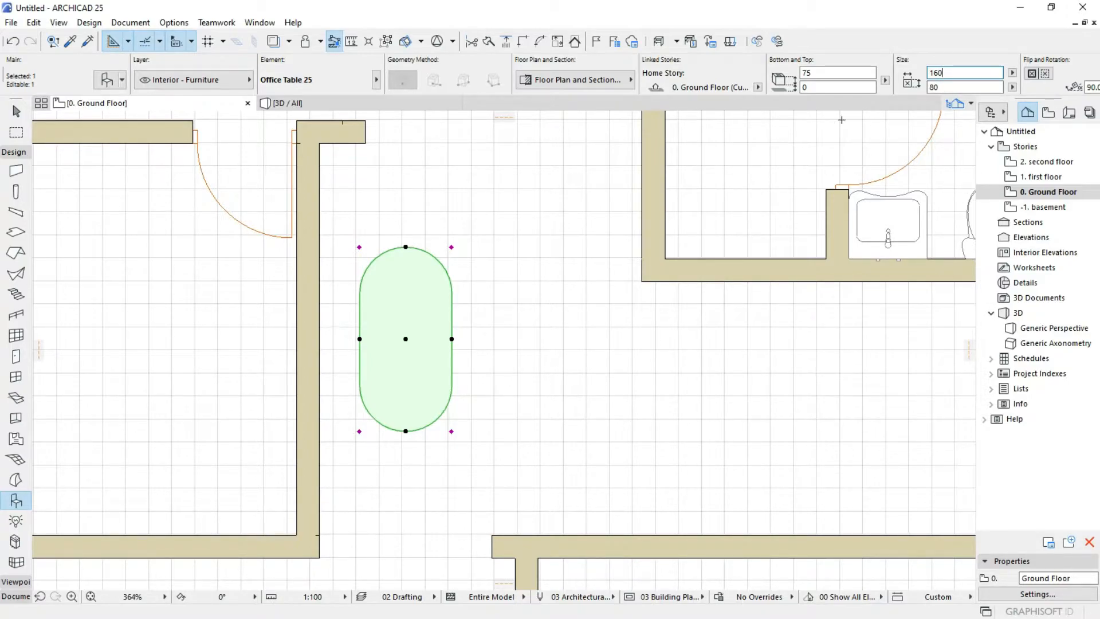
left_click(959, 72)
key("Return")
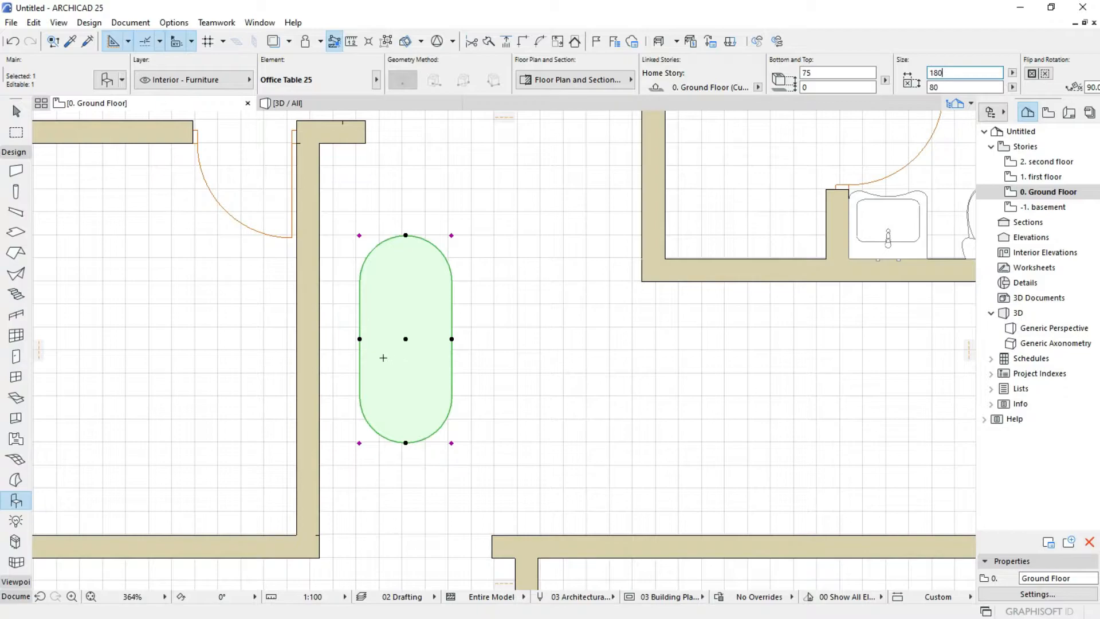
Move the resized oval table another 15 horizontally away from the wall and deselect it.
key("ctrl+d")
left_click(360, 339)
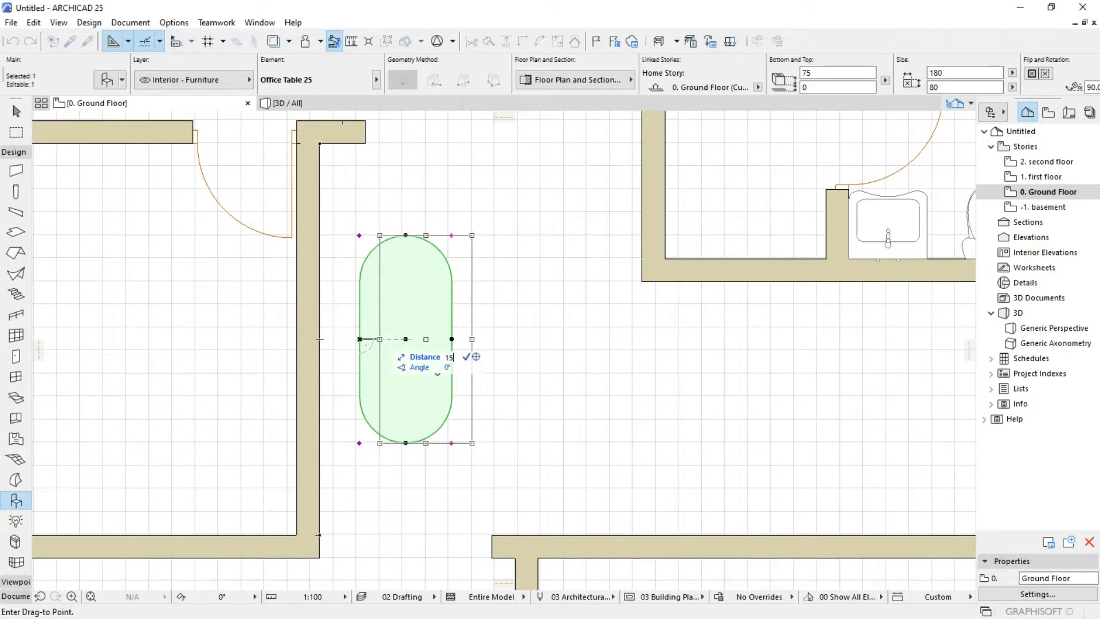
left_click(378, 339)
left_click(568, 322)
scroll(385, 374, "down", 3)
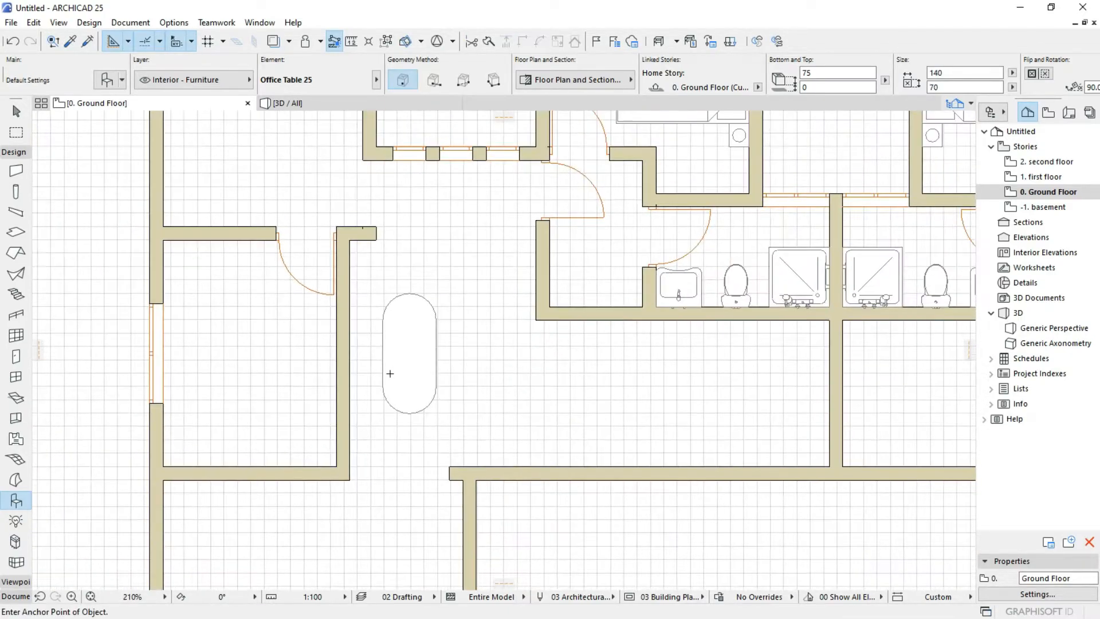
Open the default object settings and search the library for CHAIR.
double_click(16, 500)
double_click(402, 68)
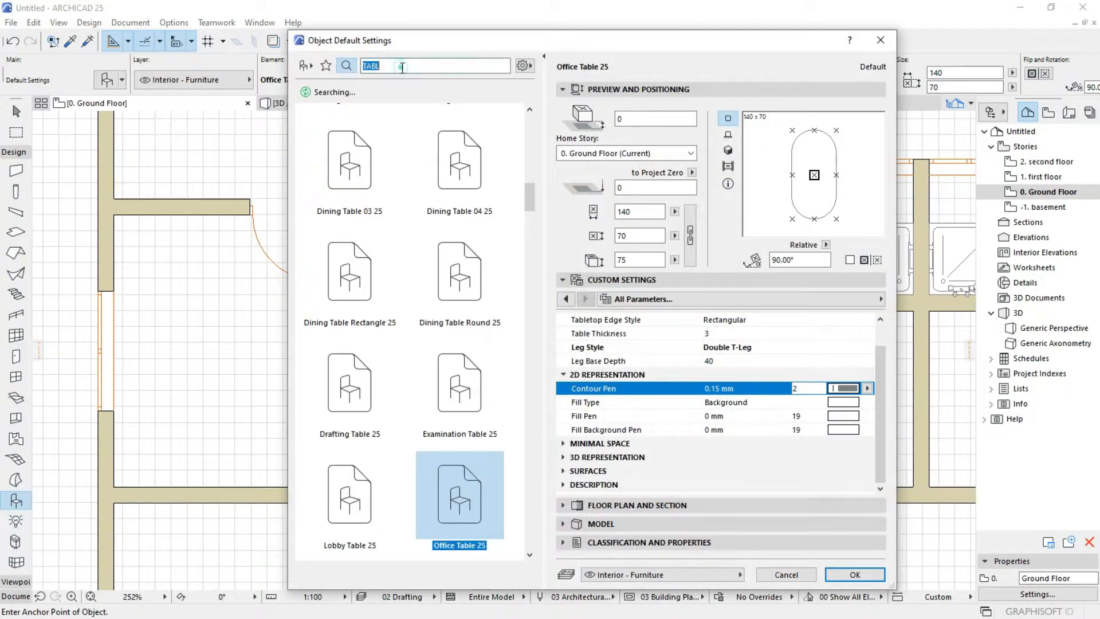
type("CHAIR")
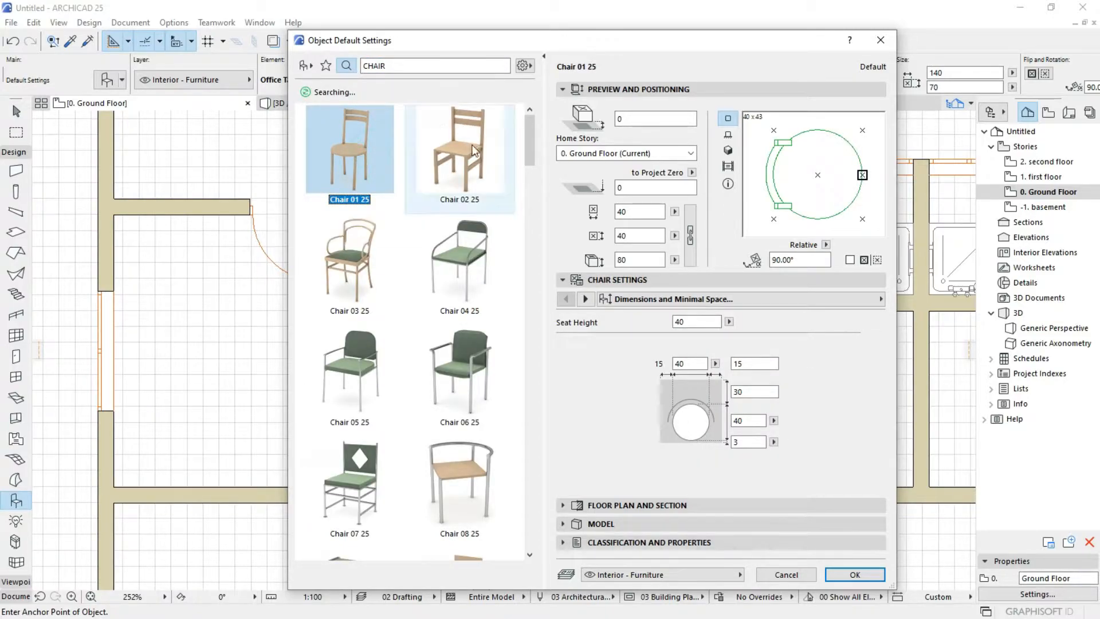
Compare the plan previews and dimensions of the basic chairs from Chair 01 25 to Chair 08 25.
left_click(471, 167)
left_click(371, 136)
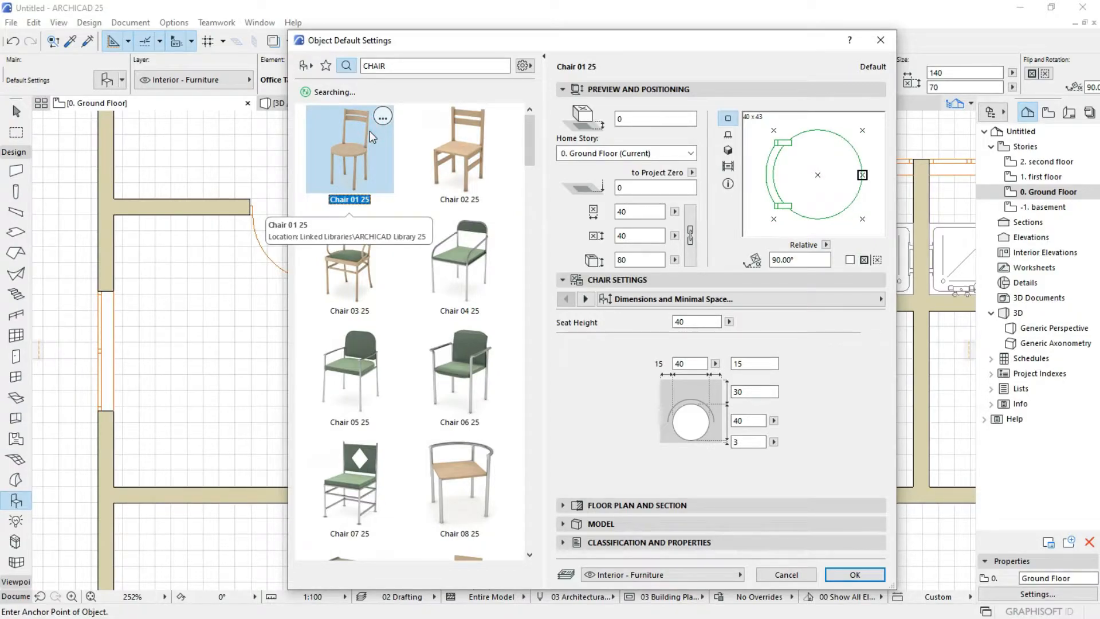
left_click(350, 260)
left_click(455, 257)
left_click(445, 346)
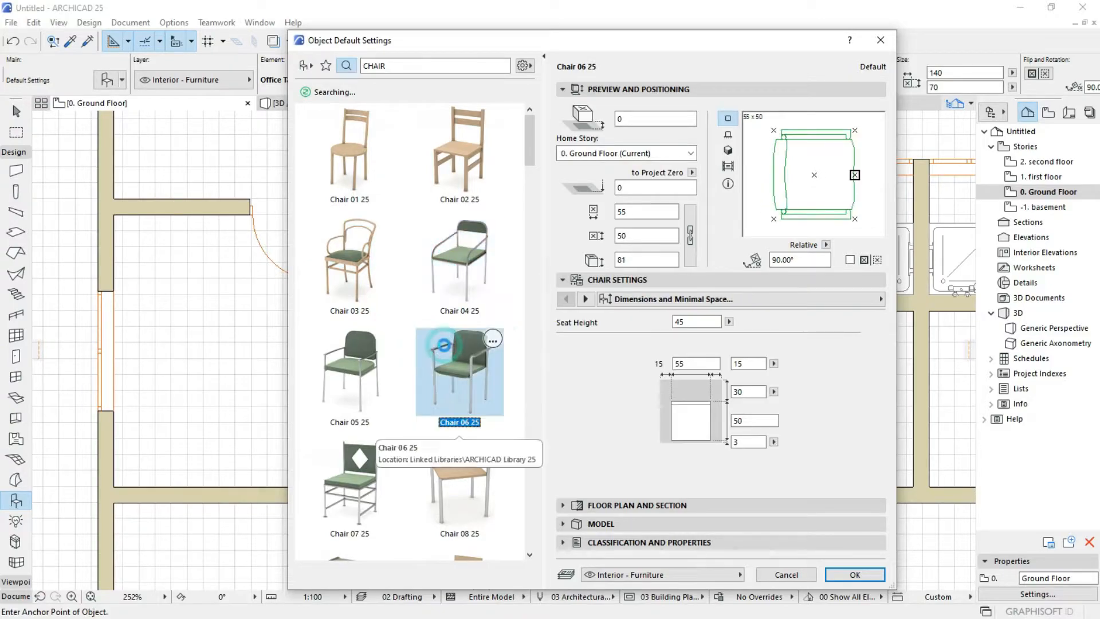
left_click(453, 244)
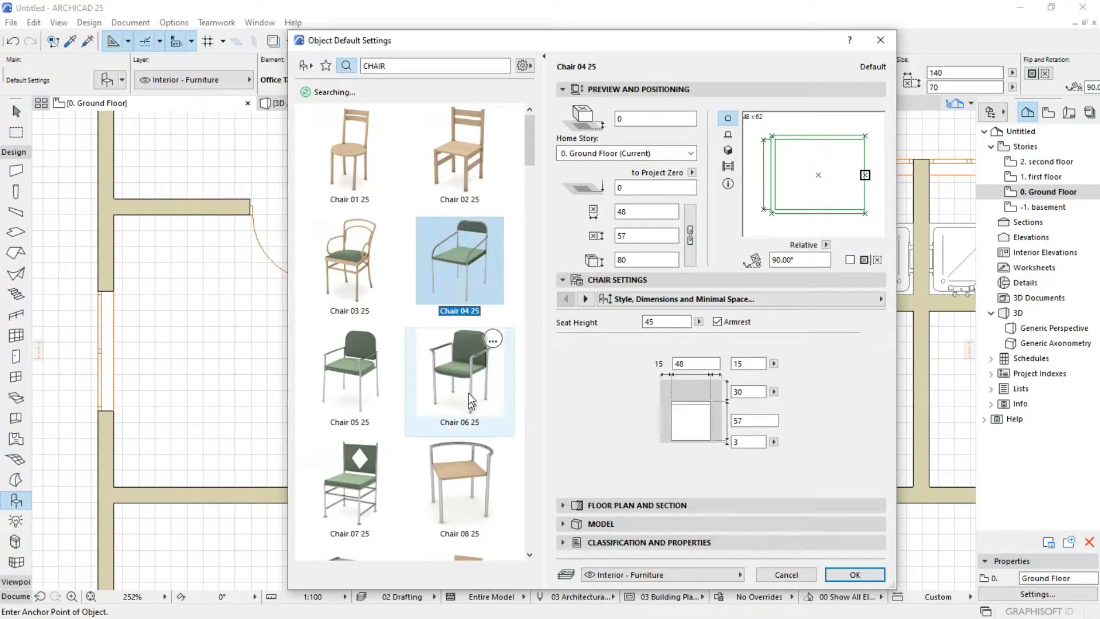
left_click(468, 389)
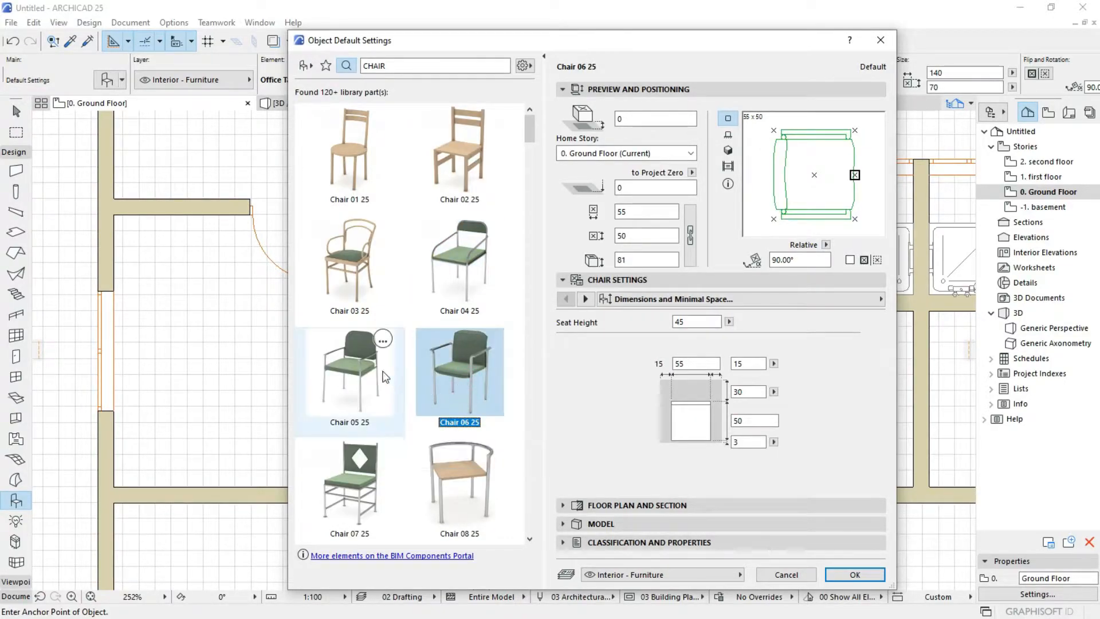
left_click(366, 361)
scroll(420, 290, "down", 1)
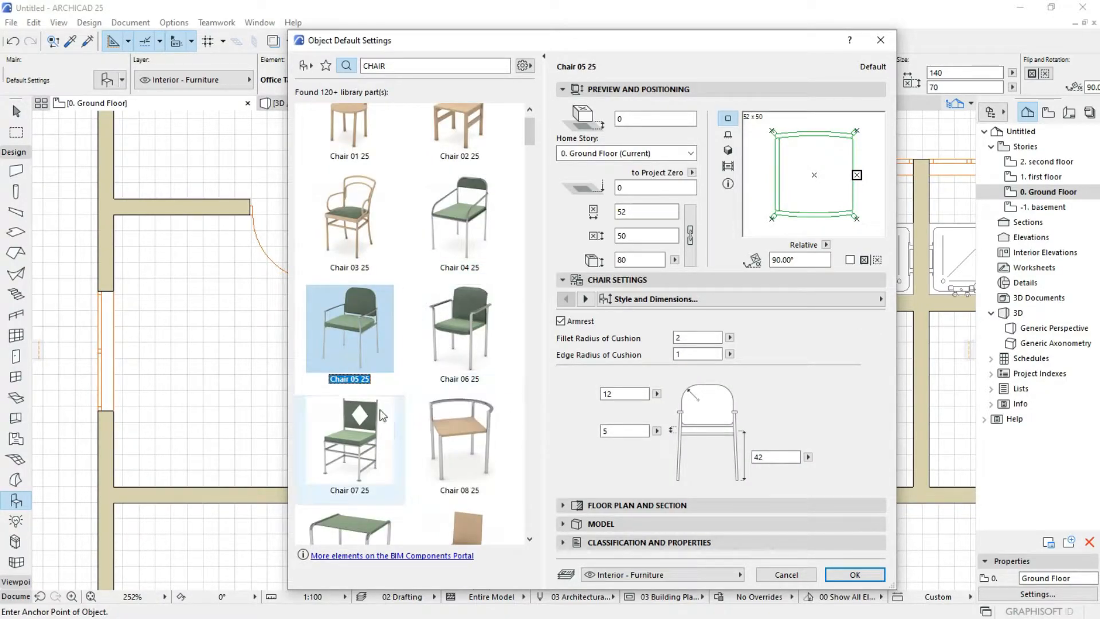
left_click(373, 424)
left_click(449, 429)
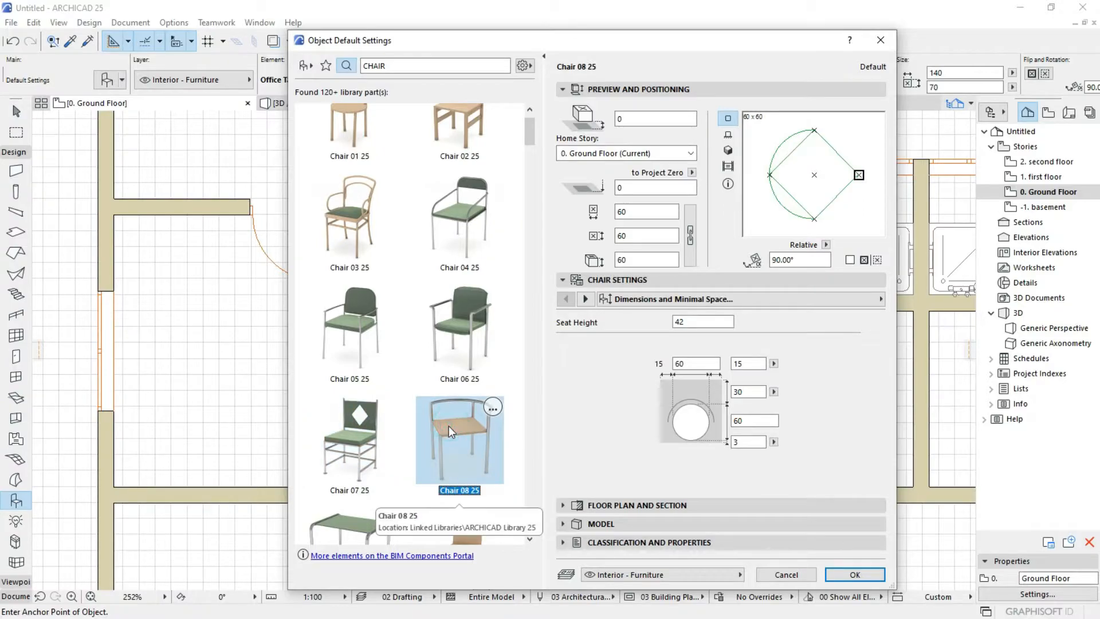
Examine the plan previews of the composite and designer chairs, including Composite Chair 01 25 and Designer Chair 12 25.
scroll(444, 458, "down", 3)
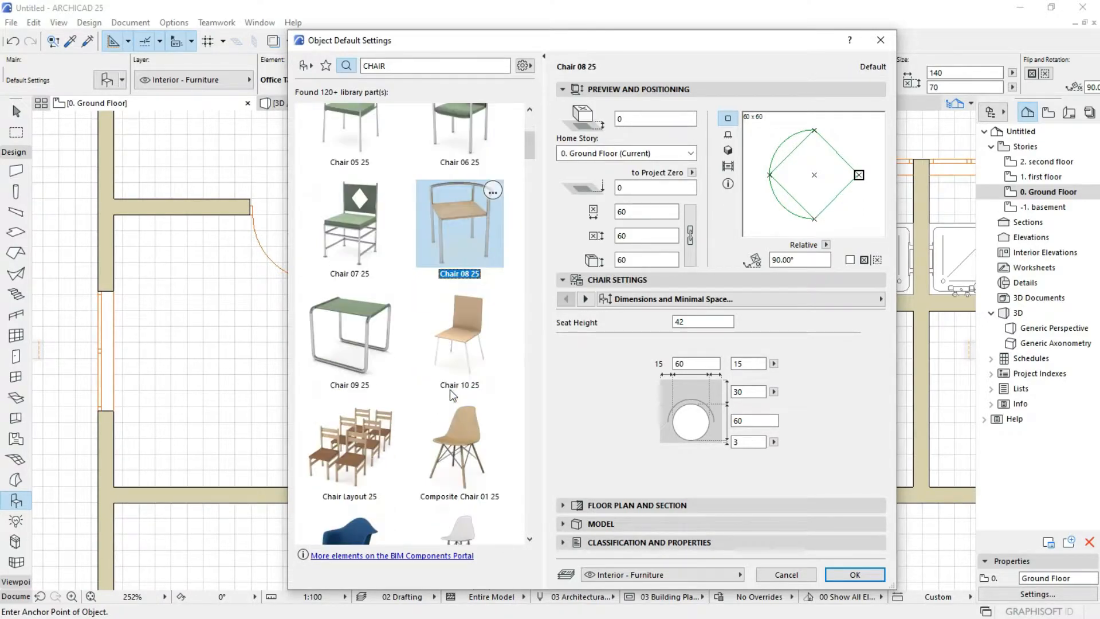
left_click(457, 440)
scroll(478, 286, "down", 2)
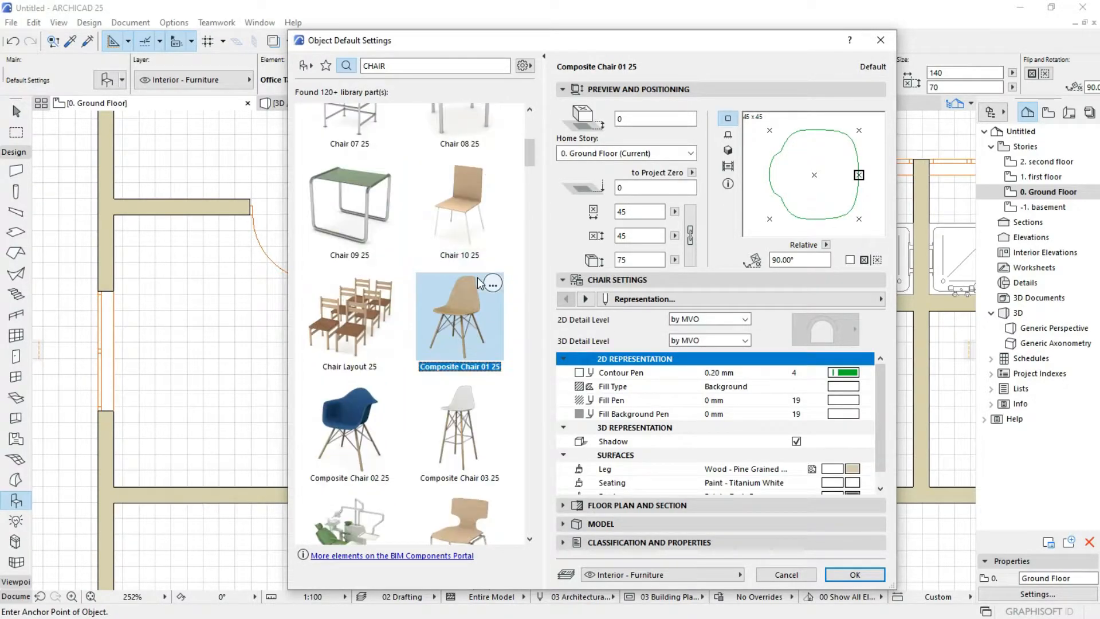
left_click(351, 430)
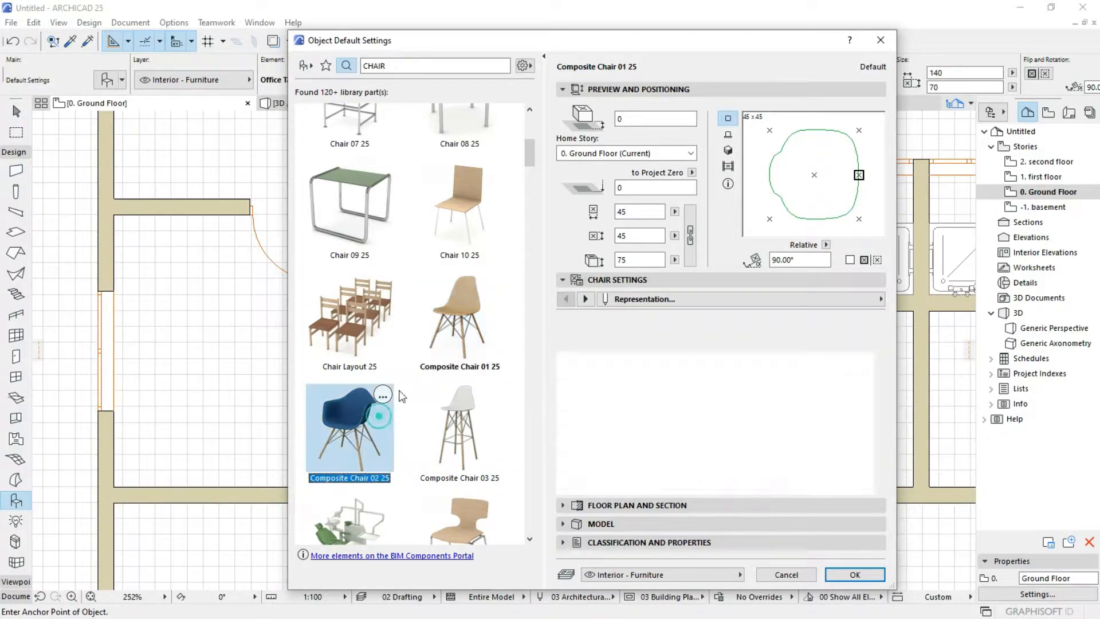
scroll(415, 342, "down", 2)
left_click(470, 412)
scroll(470, 412, "down", 3)
left_click(338, 385)
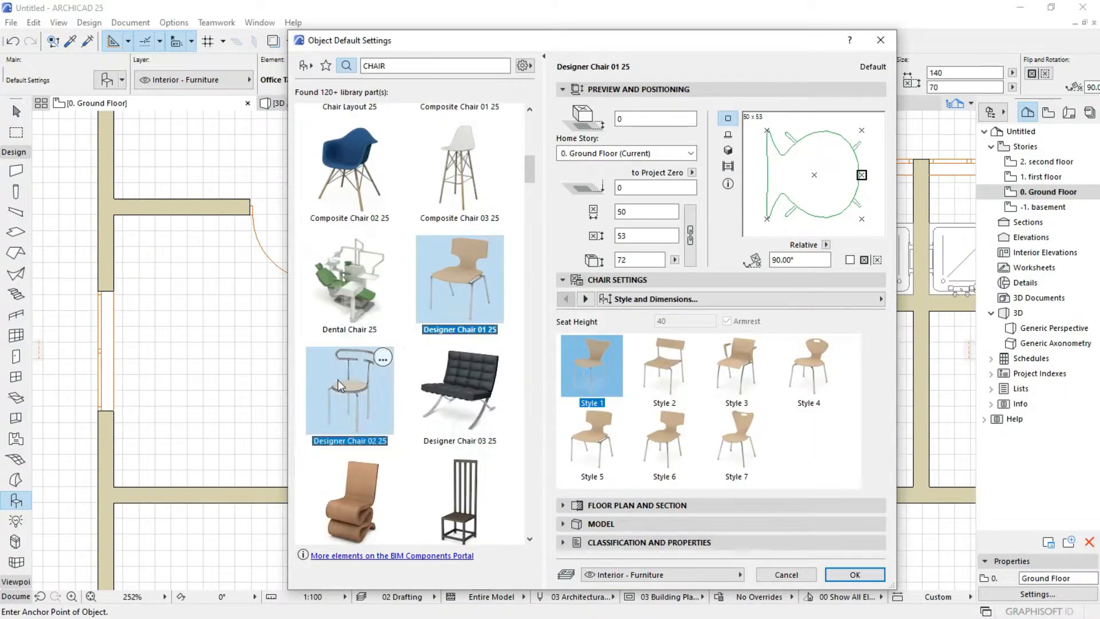
scroll(389, 354, "down", 8)
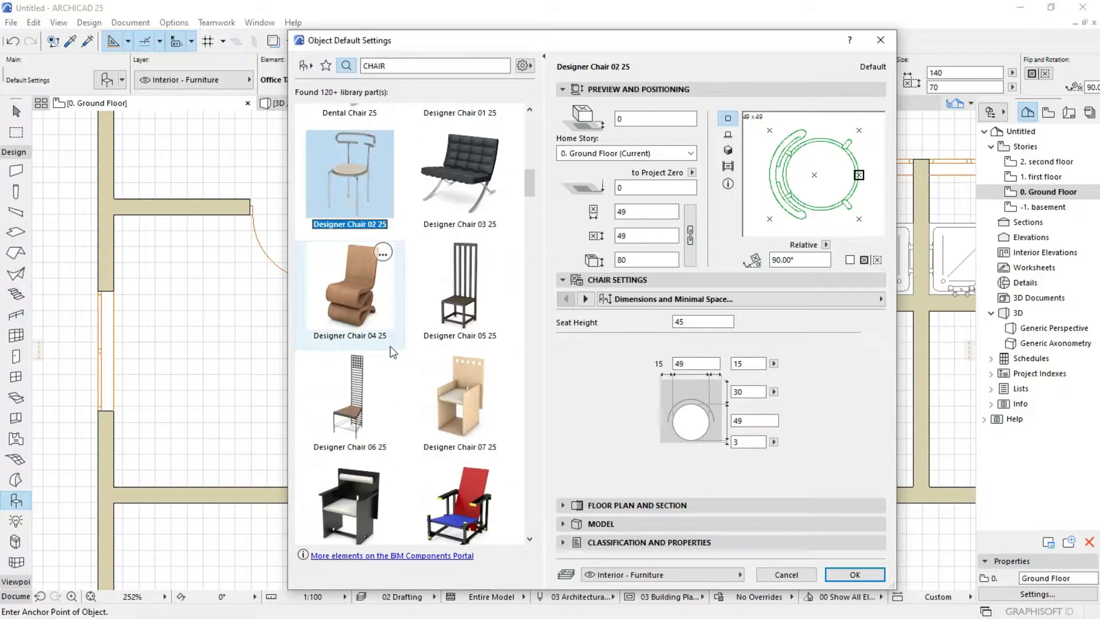
scroll(393, 351, "down", 2)
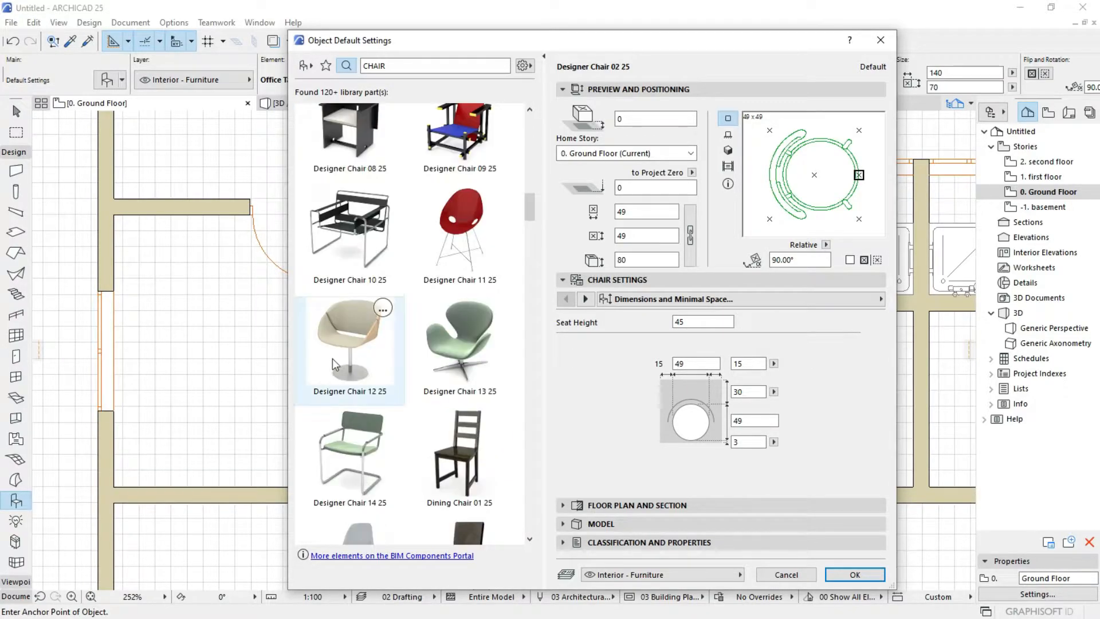
left_click(381, 361)
scroll(460, 372, "down", 2)
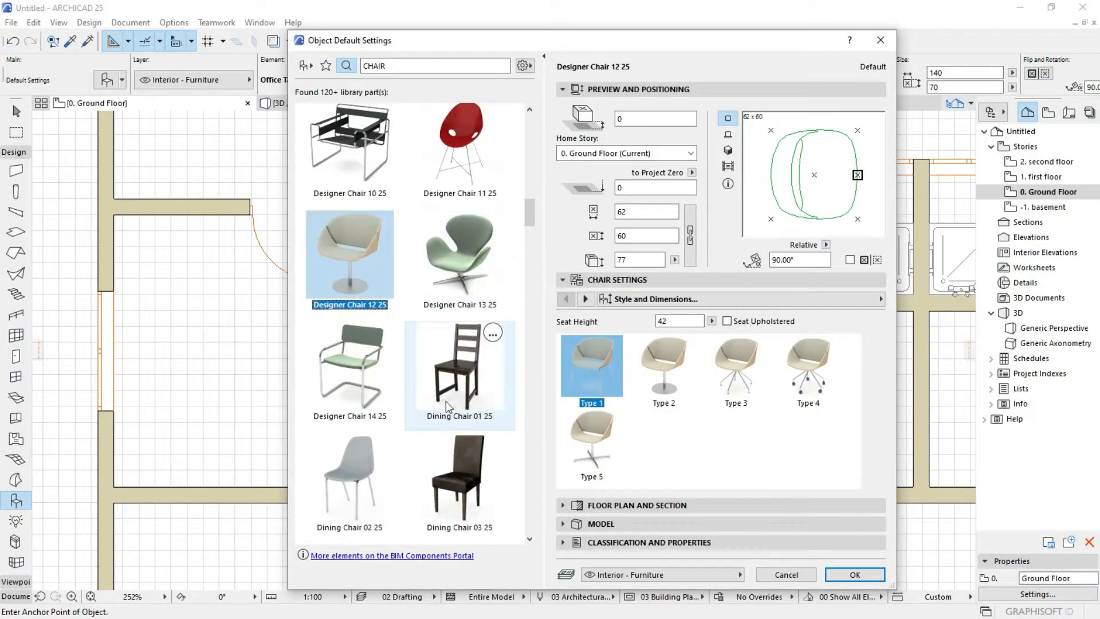
left_click(457, 255)
Examine the plan previews of further chair types, including Designer Chair 13 25, High Chair 01 25, Metallic Bistro Chair 25, School Chair 25 and Wicker Chair 25.
scroll(441, 355, "down", 4)
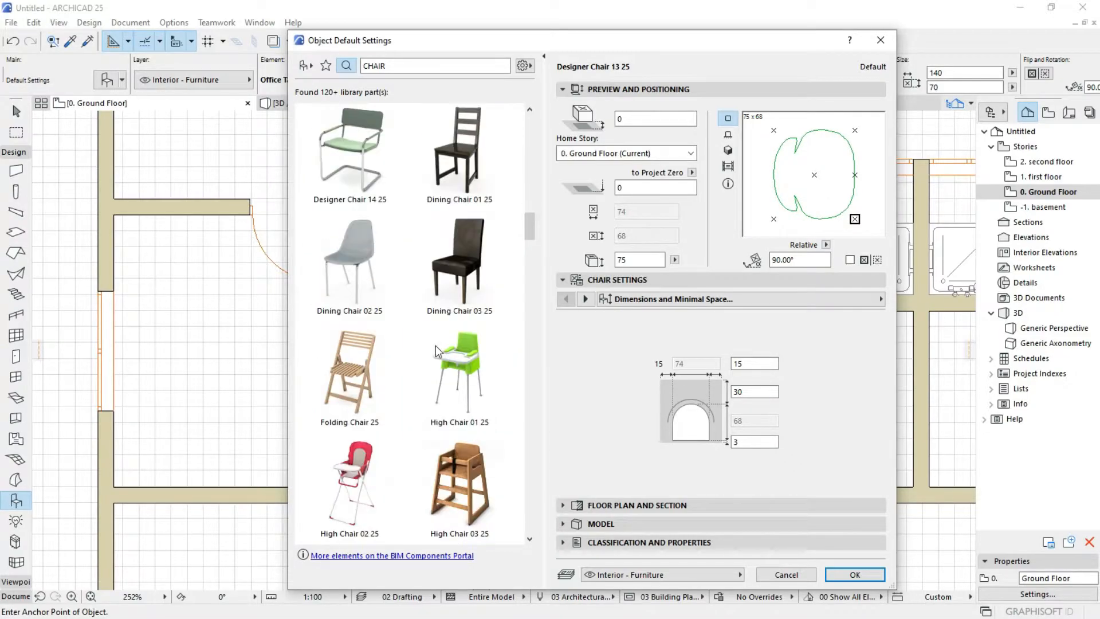
left_click(374, 385)
left_click(456, 371)
scroll(438, 319, "down", 3)
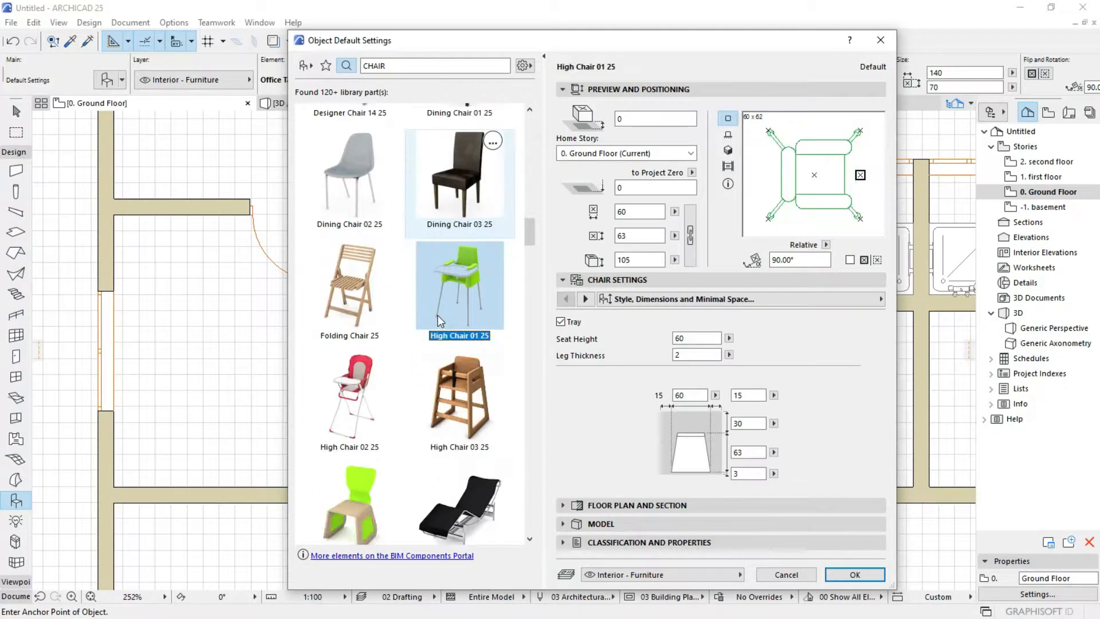
scroll(439, 320, "down", 6)
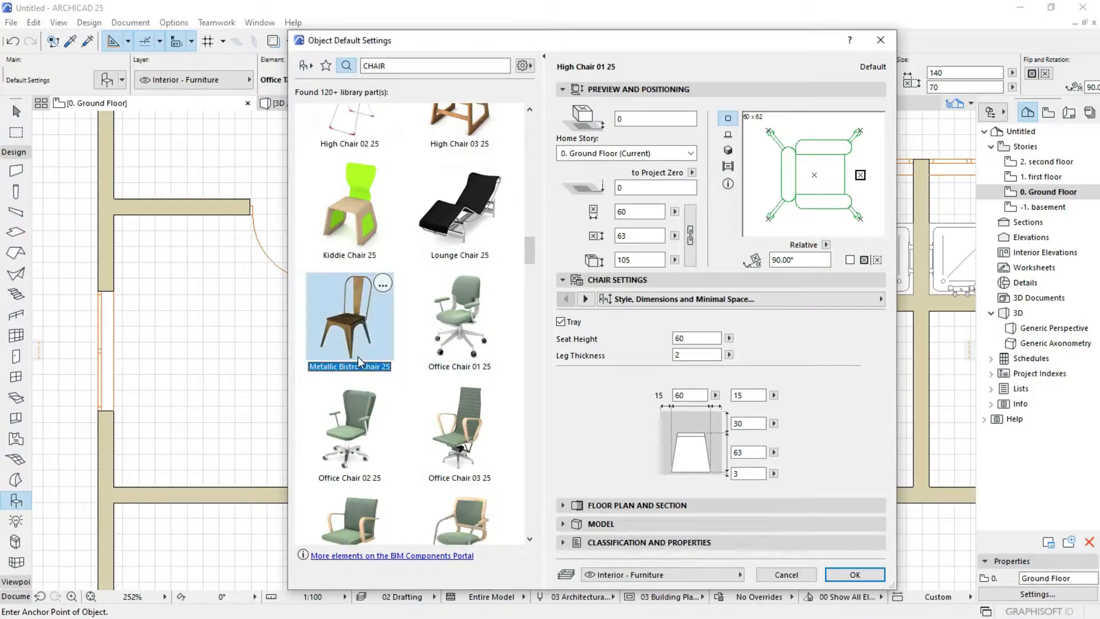
scroll(401, 332, "down", 10)
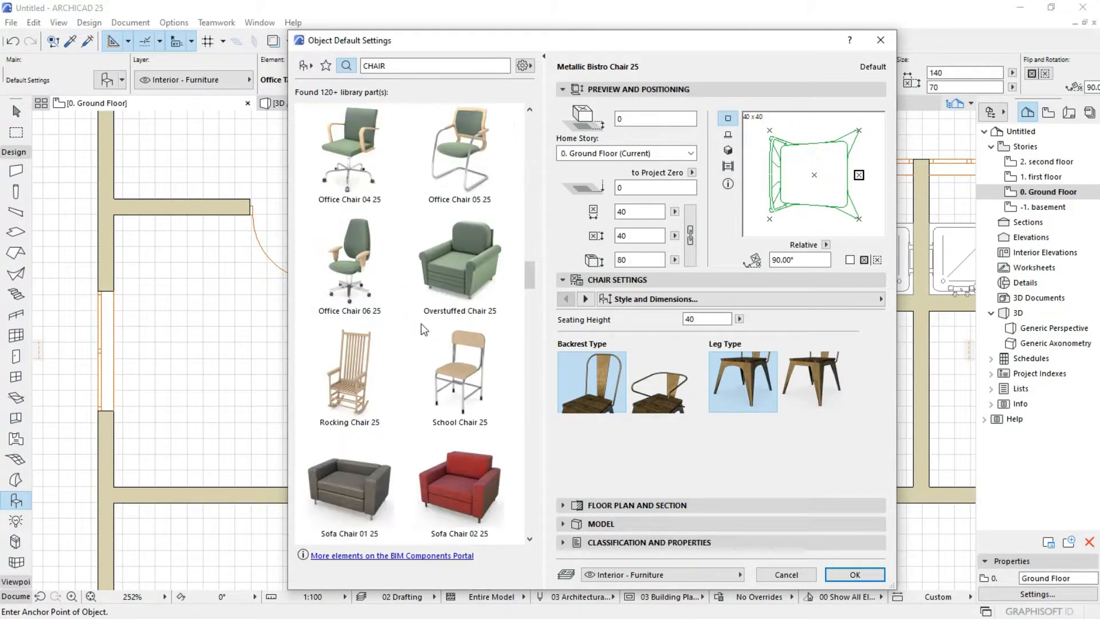
left_click(456, 369)
scroll(446, 312, "down", 9)
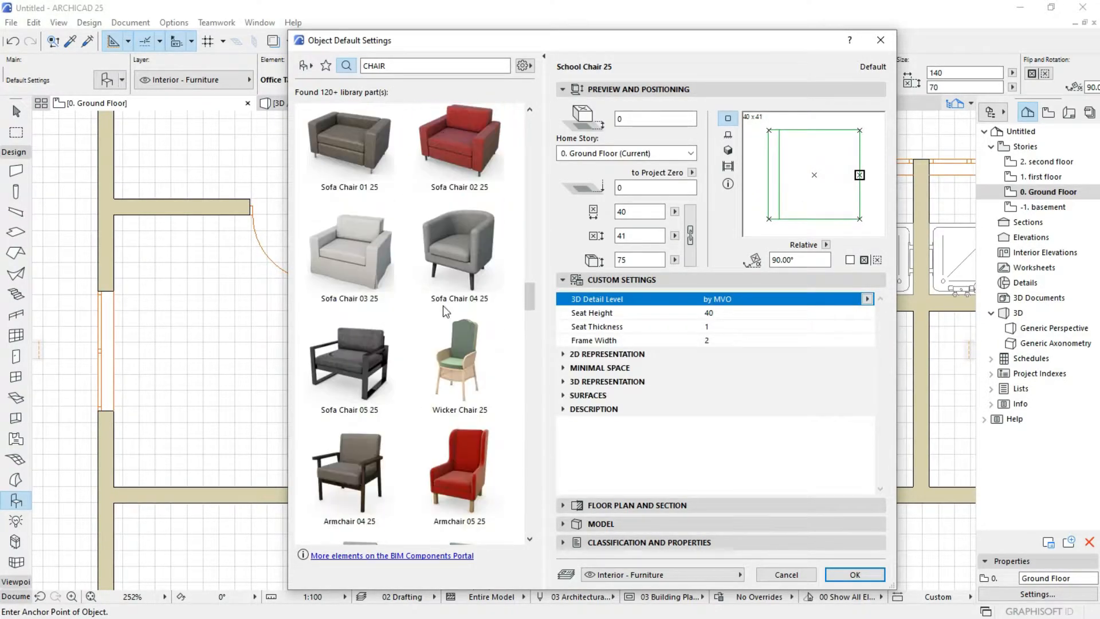
left_click(446, 334)
scroll(447, 338, "down", 12)
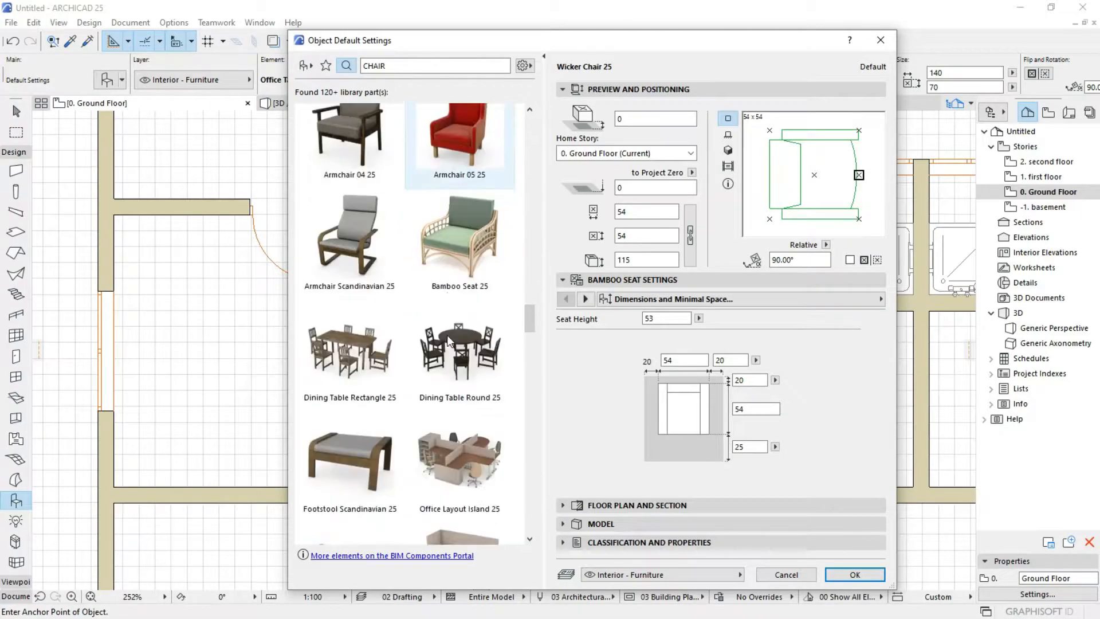
Look through the remaining chair results, including the online BIM components, and view the information for 41205400_LCW.
scroll(447, 341, "down", 18)
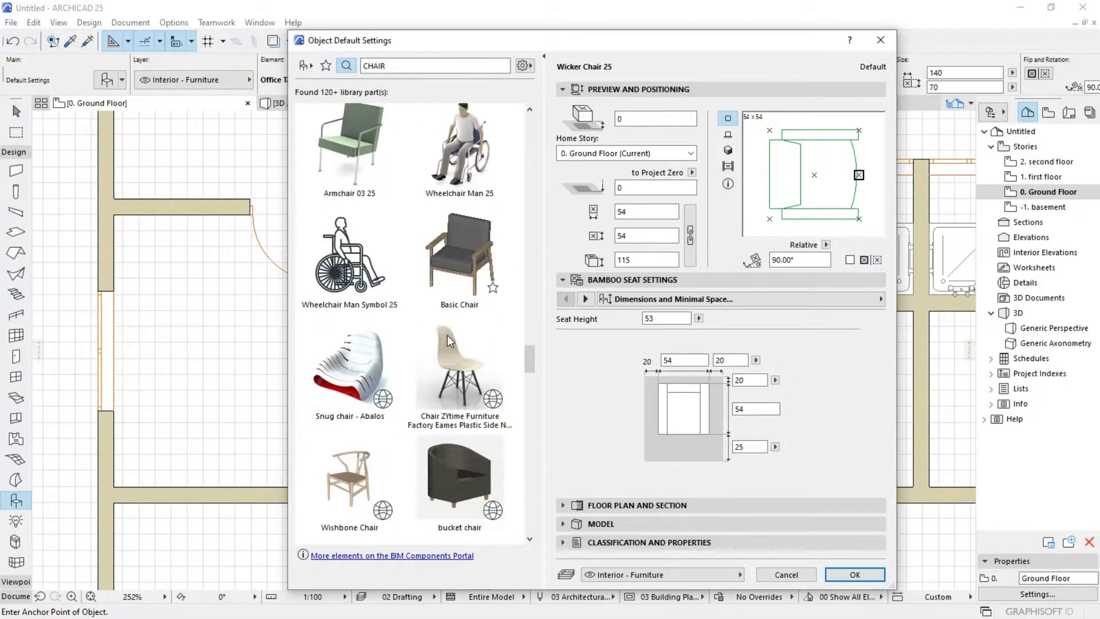
scroll(448, 341, "down", 18)
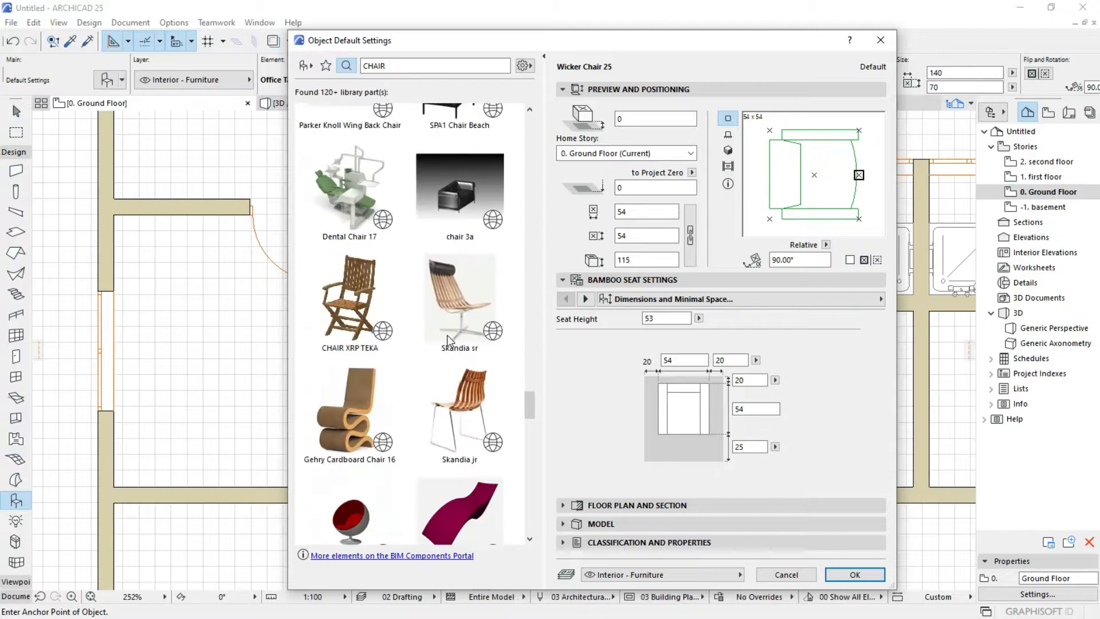
scroll(450, 341, "down", 6)
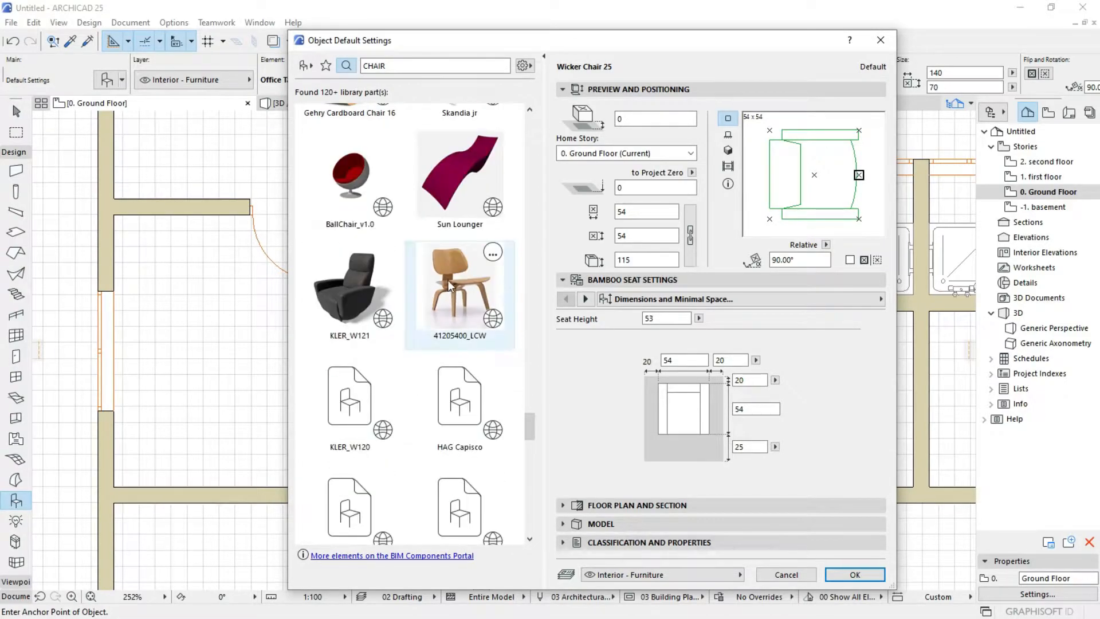
left_click(447, 282)
scroll(447, 288, "down", 3)
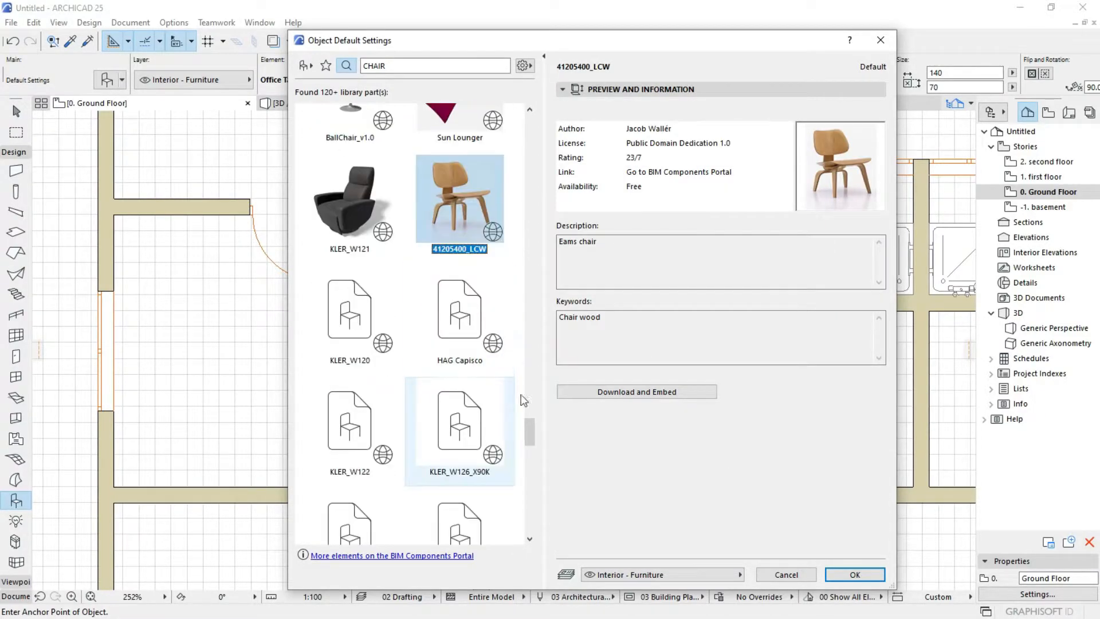
scroll(460, 373, "down", 6)
Return to the basic chairs and compare the plan previews and dimensions of Chair 01 25 through Chair 06 25 again.
scroll(460, 373, "up", 20)
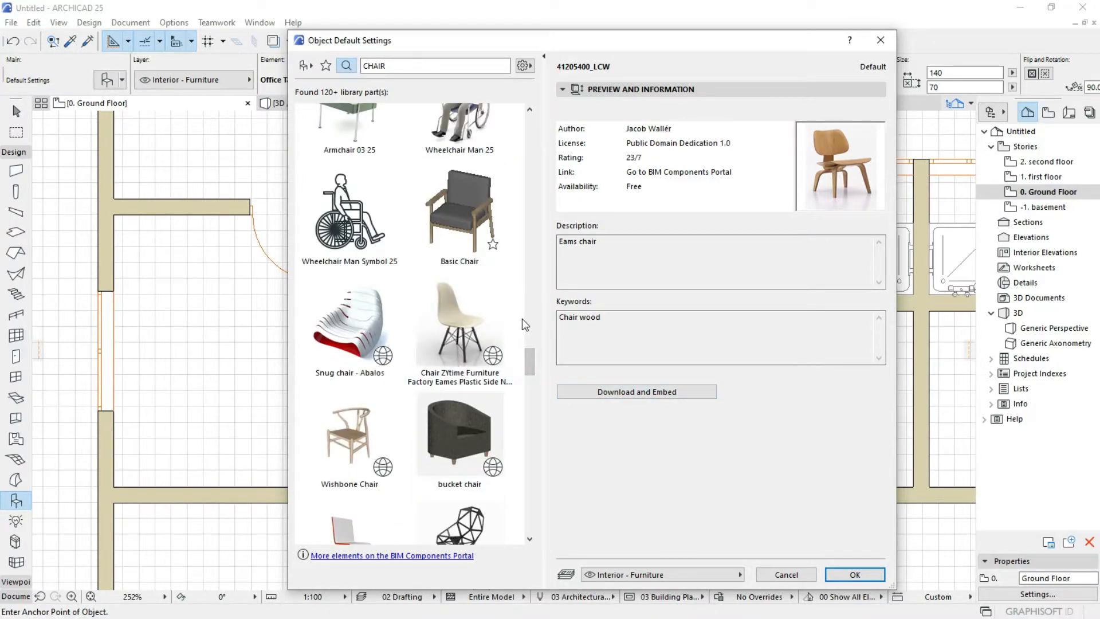
left_click_drag(527, 363, 531, 127)
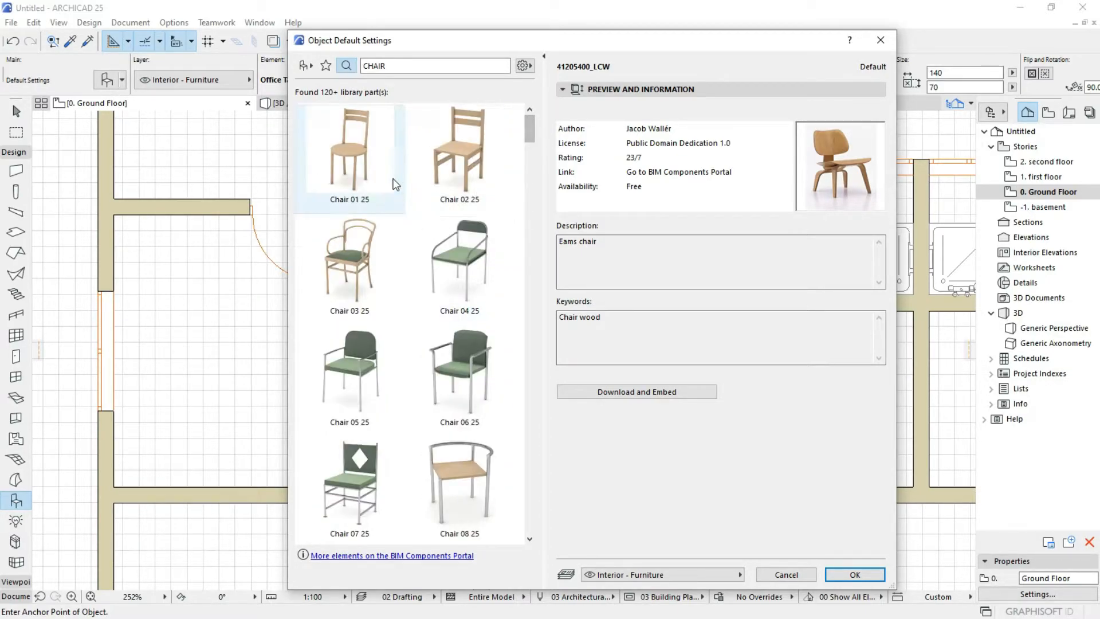
left_click(382, 156)
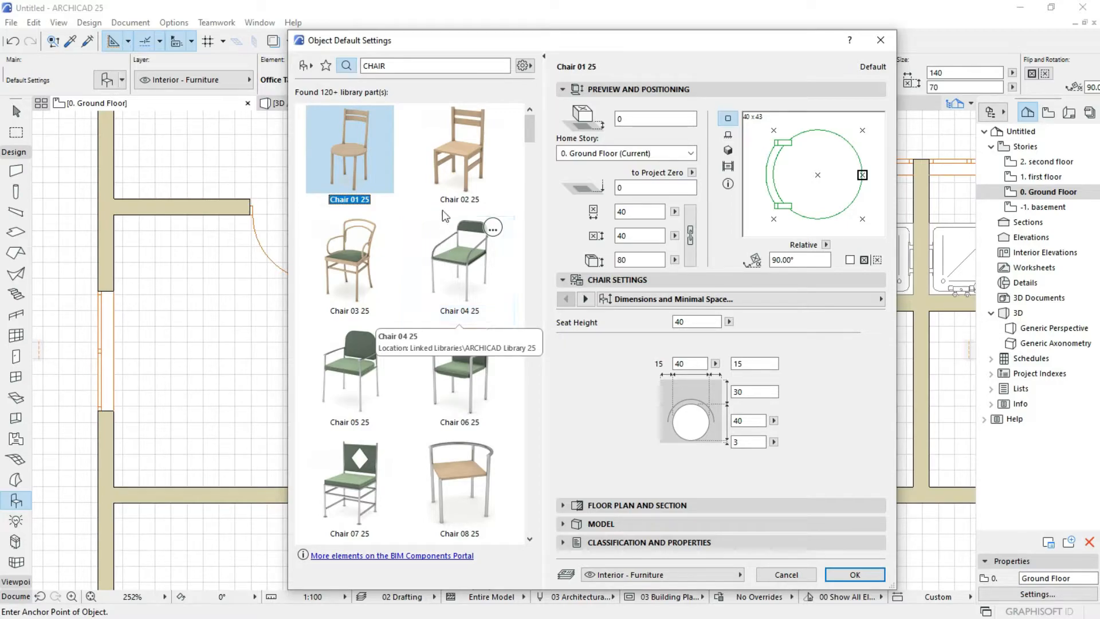
left_click(449, 166)
left_click(351, 270)
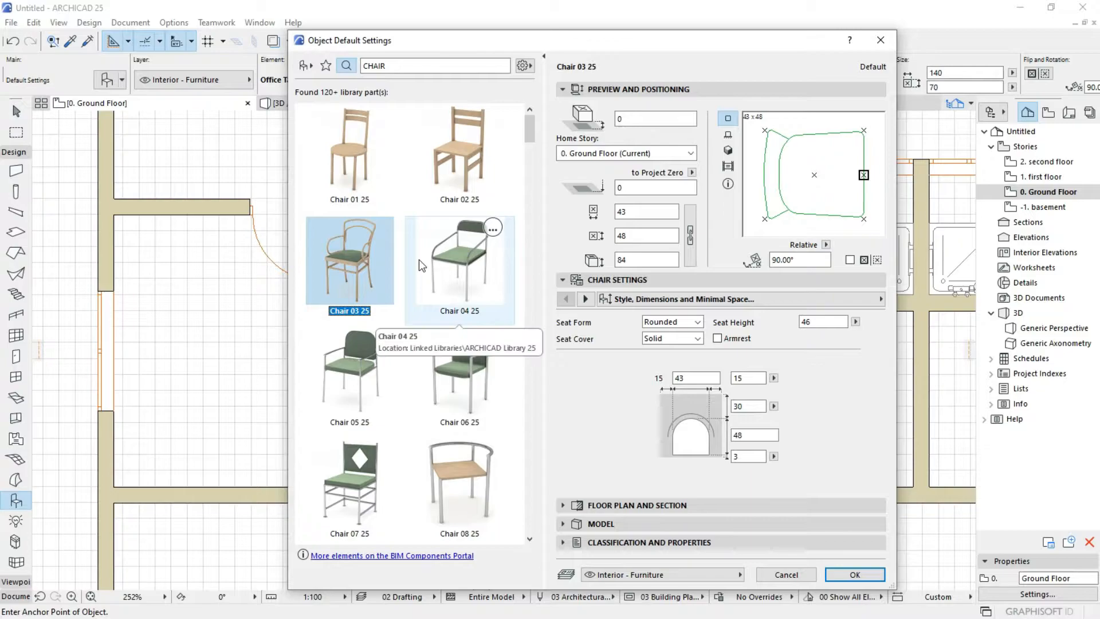
left_click(456, 258)
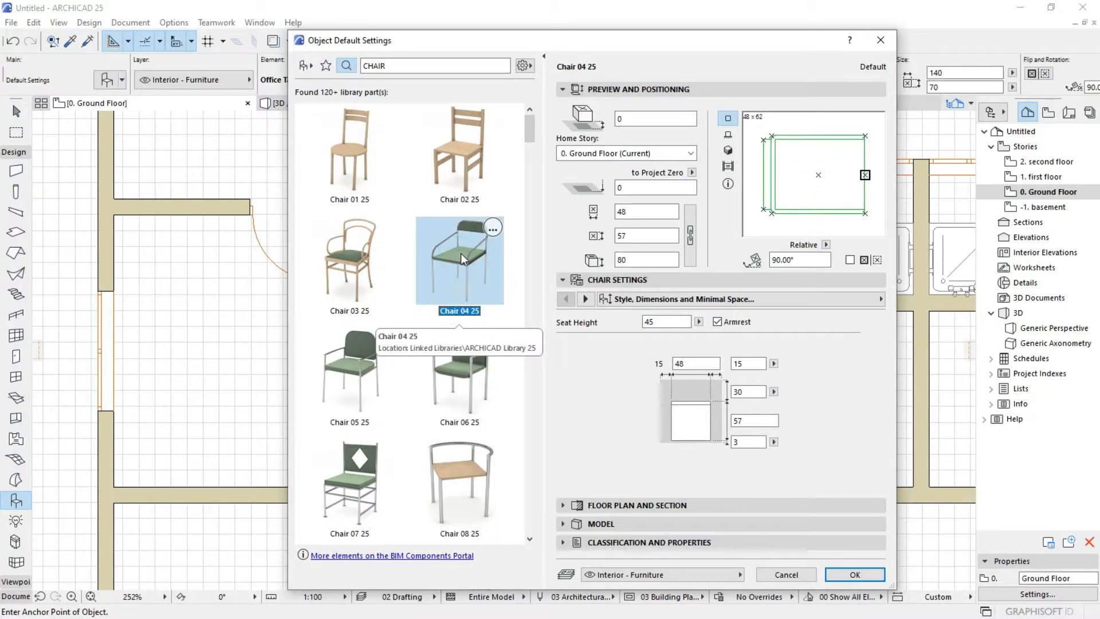
left_click(447, 361)
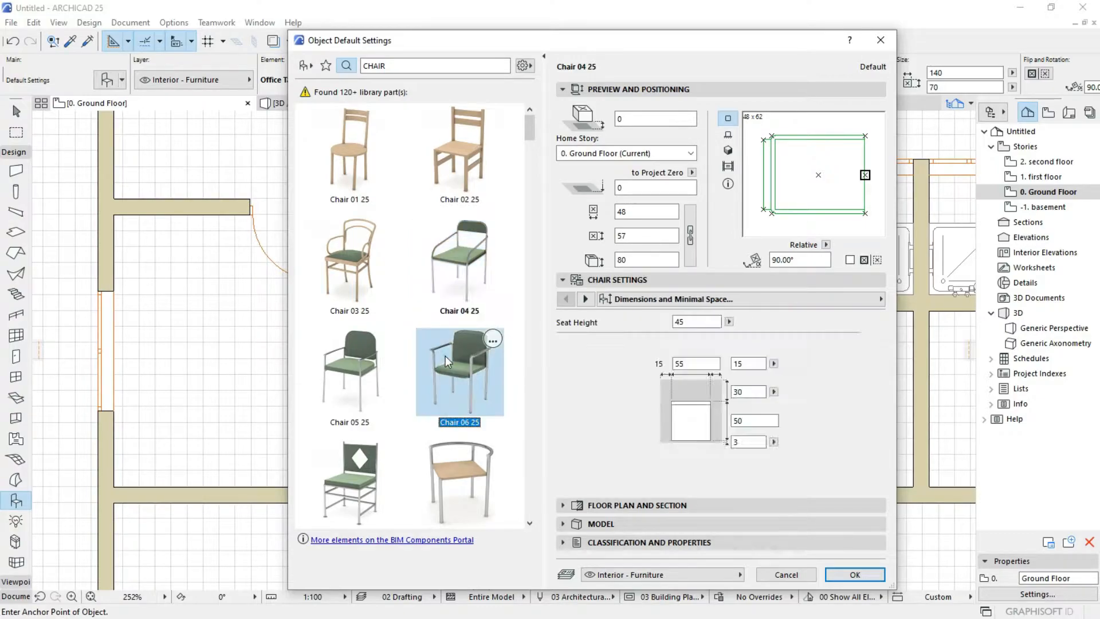
left_click(356, 365)
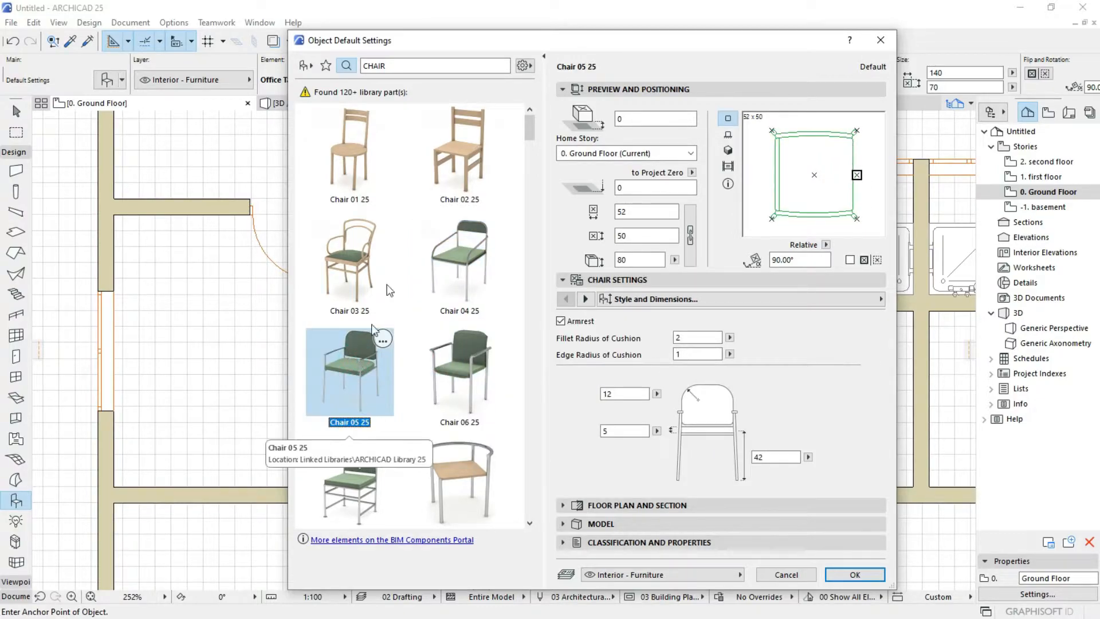
Choose Chair 01 25 as the default object and set its 2D contour pen to grey.
left_click(430, 160)
left_click(351, 150)
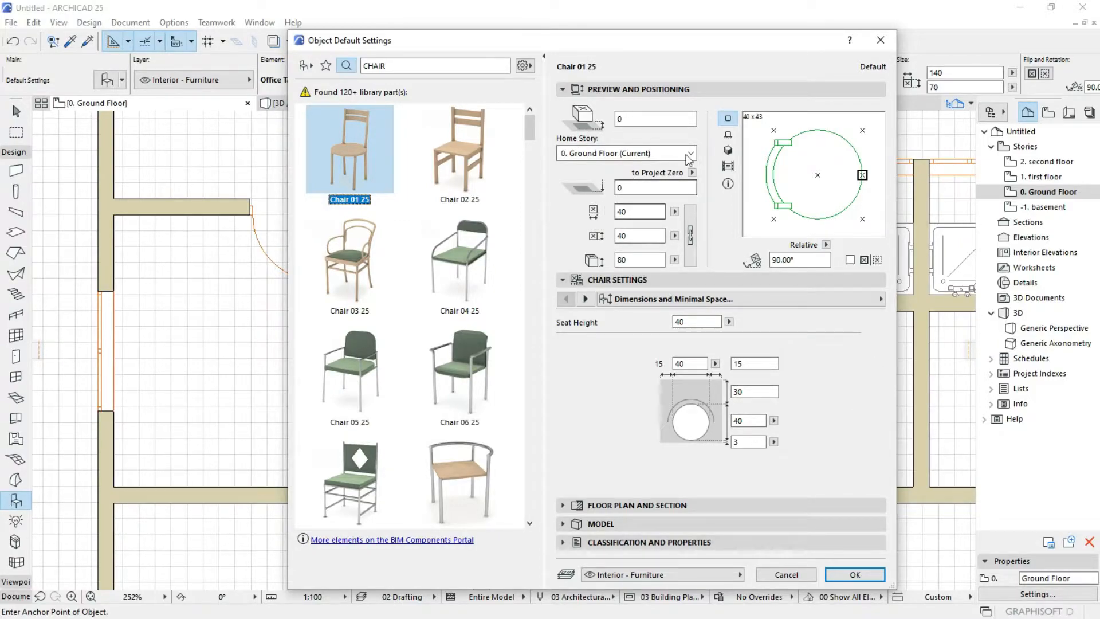
left_click(585, 299)
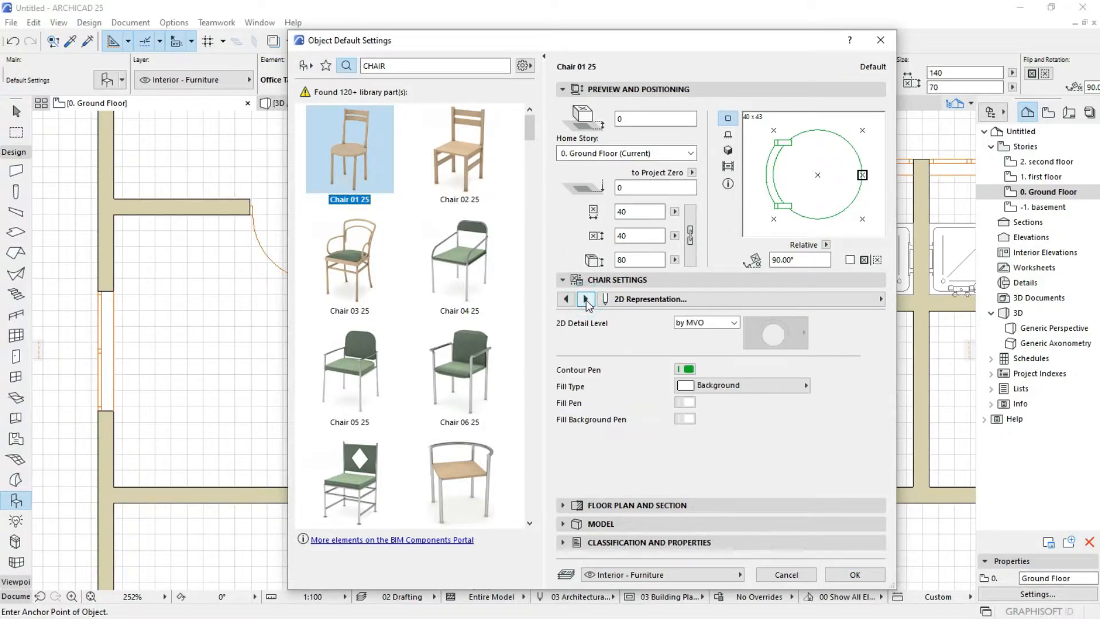
left_click(688, 369)
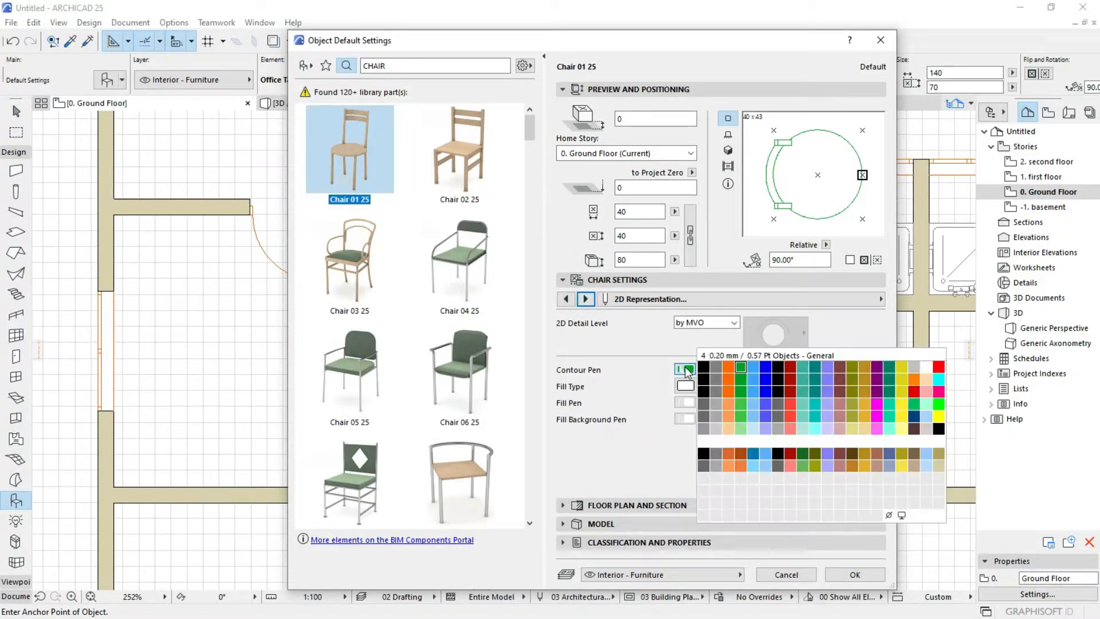
left_click(719, 369)
left_click(585, 299)
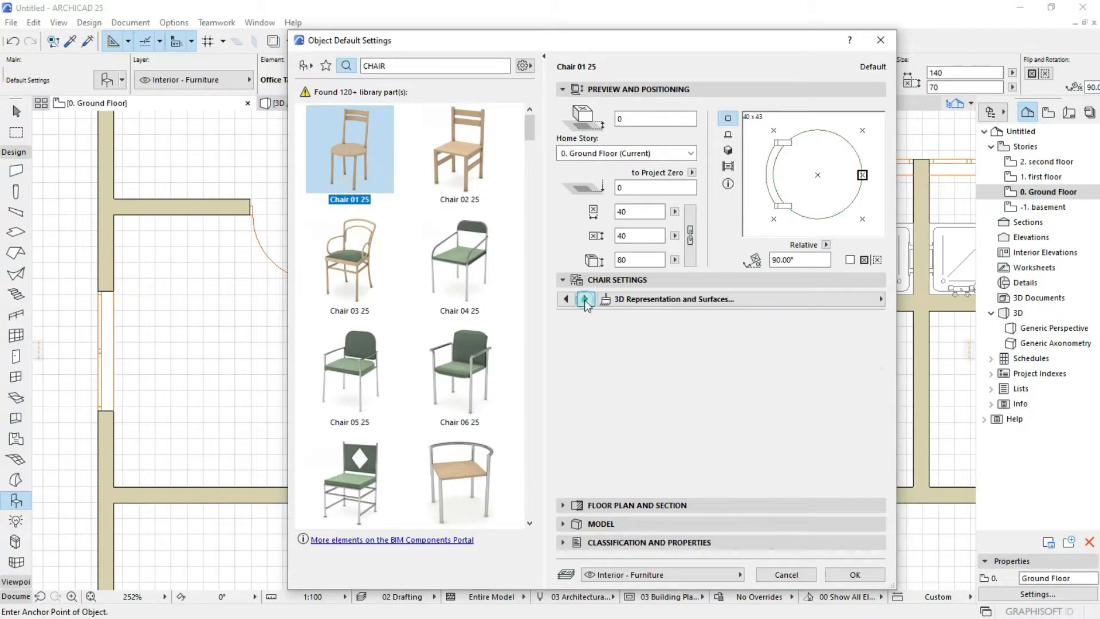
left_click(586, 301)
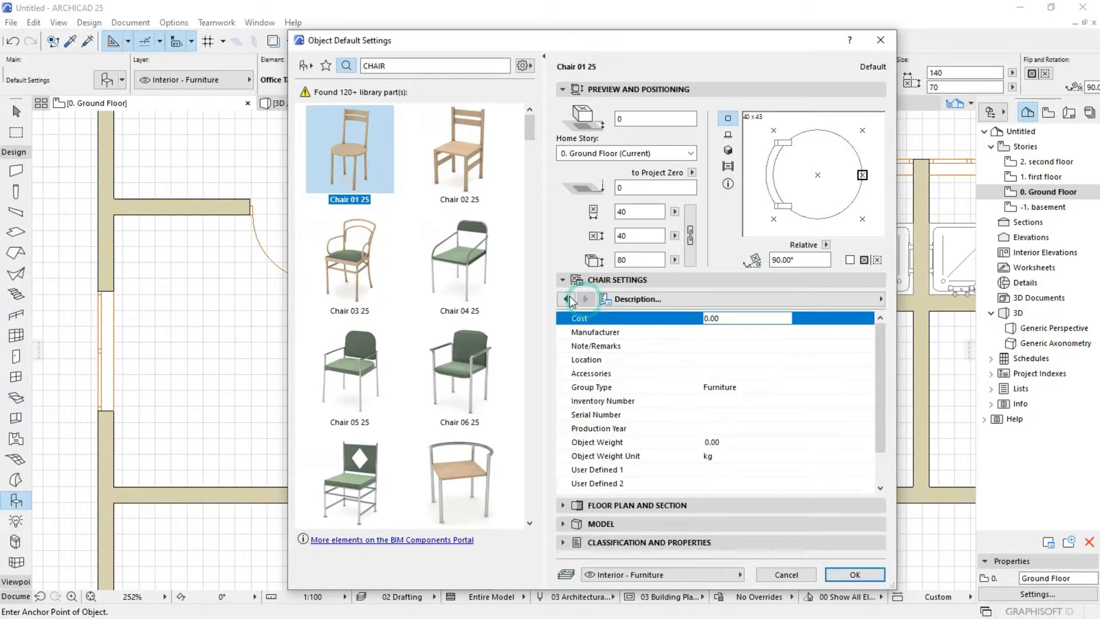
left_click(569, 297)
left_click(569, 297)
left_click(568, 297)
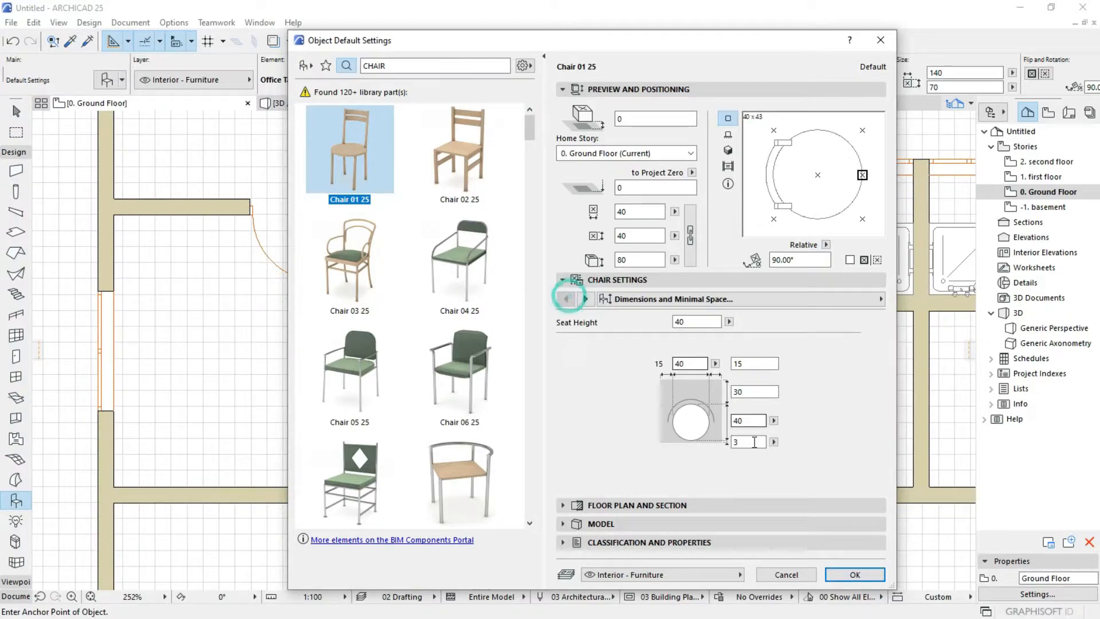
left_click(855, 574)
Place the chair at the midpoint of the oval table's left long edge.
scroll(361, 348, "up", 3)
middle_click_drag(428, 293, 494, 248)
scroll(479, 270, "up", 1)
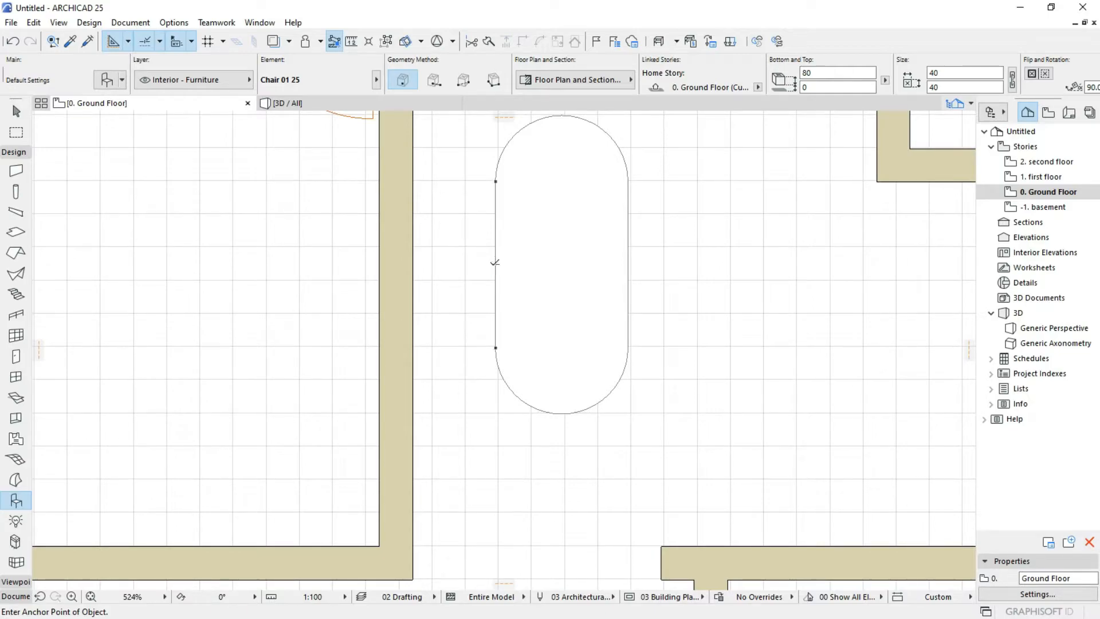
left_click(496, 263)
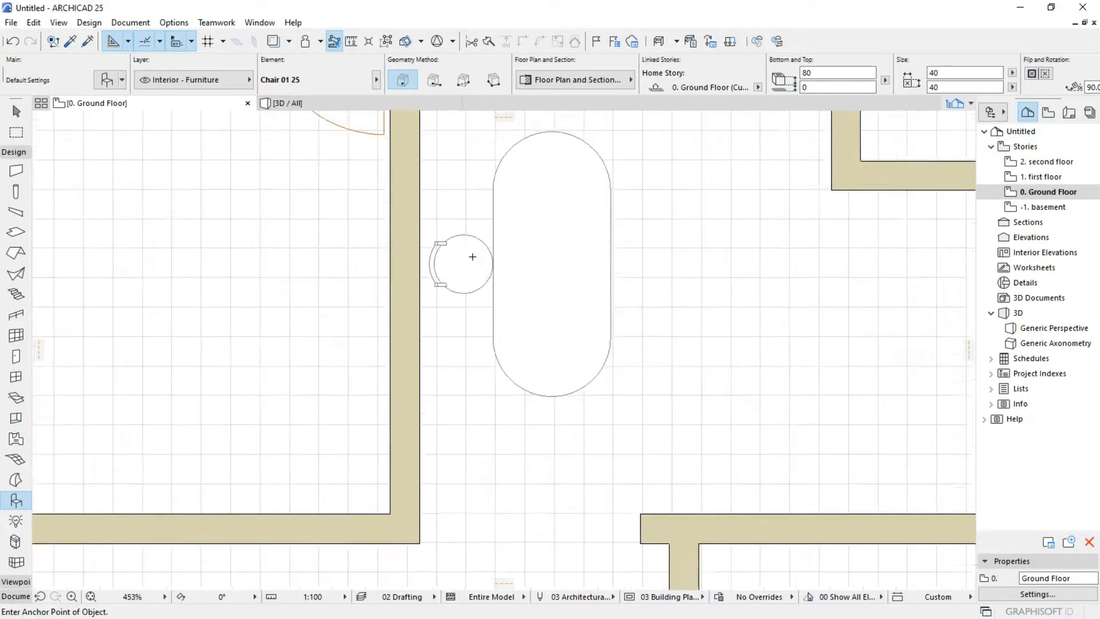
Copy the placed chair straight up along the table's left edge, leaving a small gap between the two chairs.
scroll(472, 259, "down", 2)
left_click(446, 354, "shift")
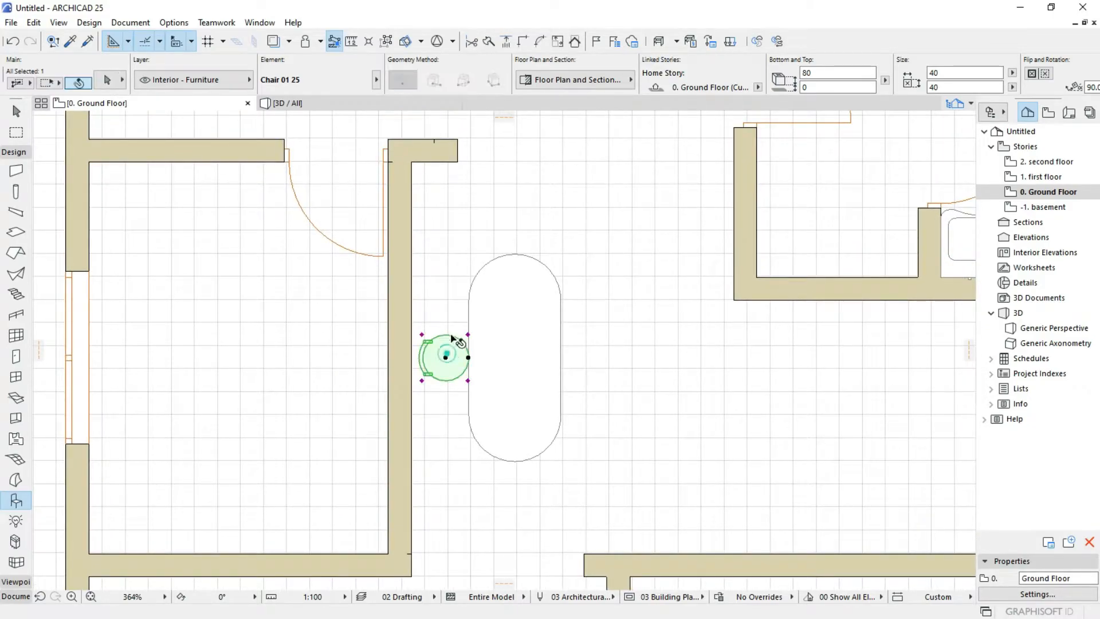
key("ctrl+u")
key("Escape")
key("ctrl+shift+d")
left_click(469, 380)
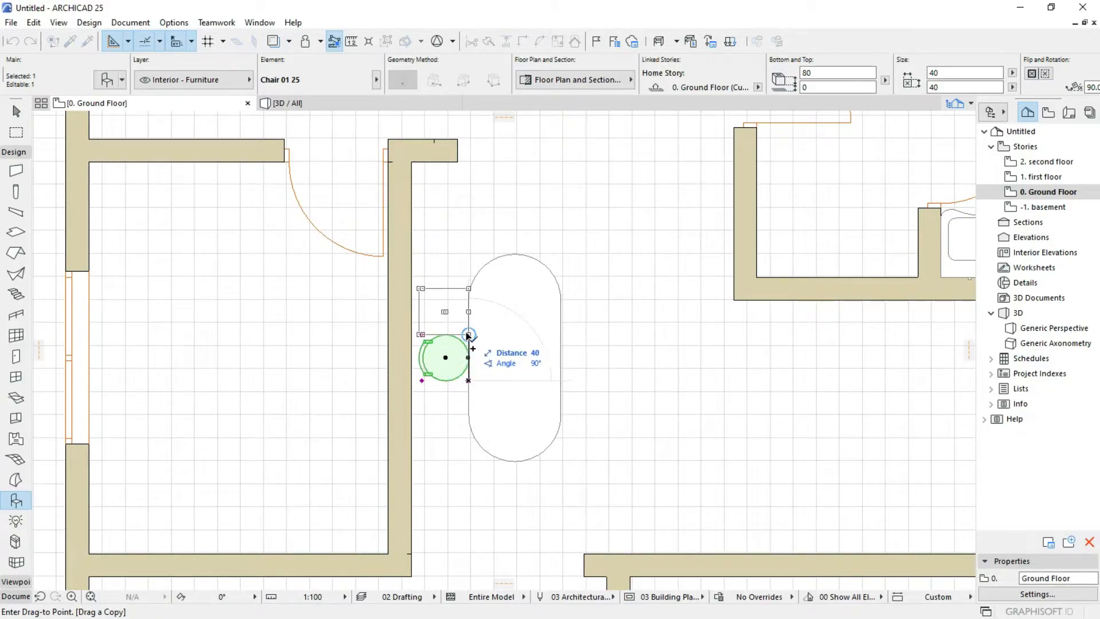
left_click(468, 322)
key("Escape")
Copy the middle chair straight down along the table's left edge, leaving the same small gap.
left_click(467, 356)
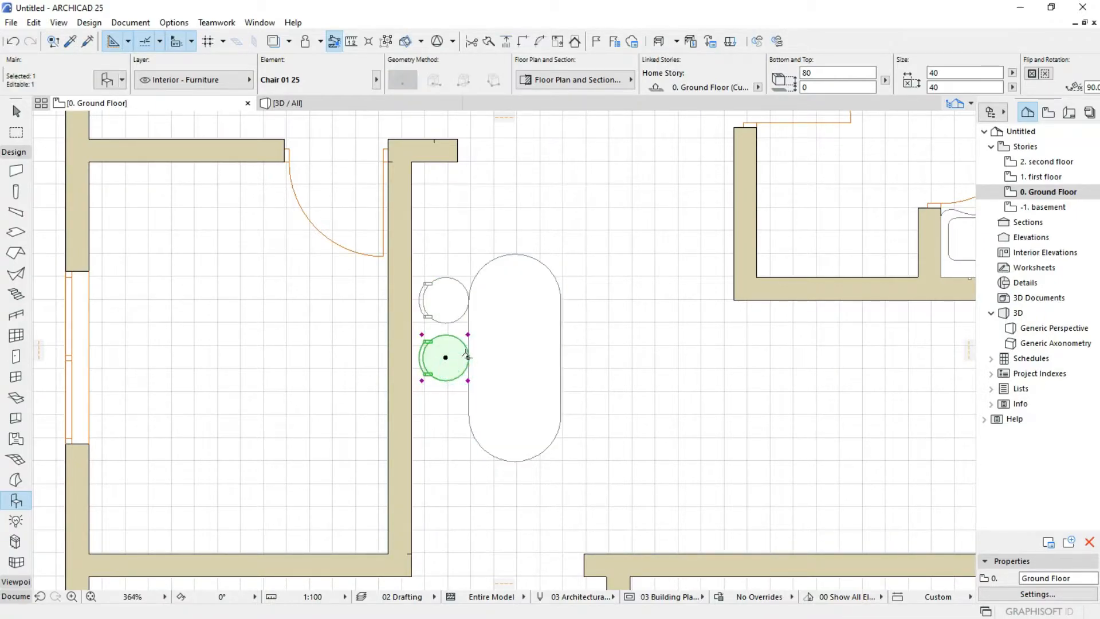
key("ctrl+u")
key("Return")
left_click(469, 334)
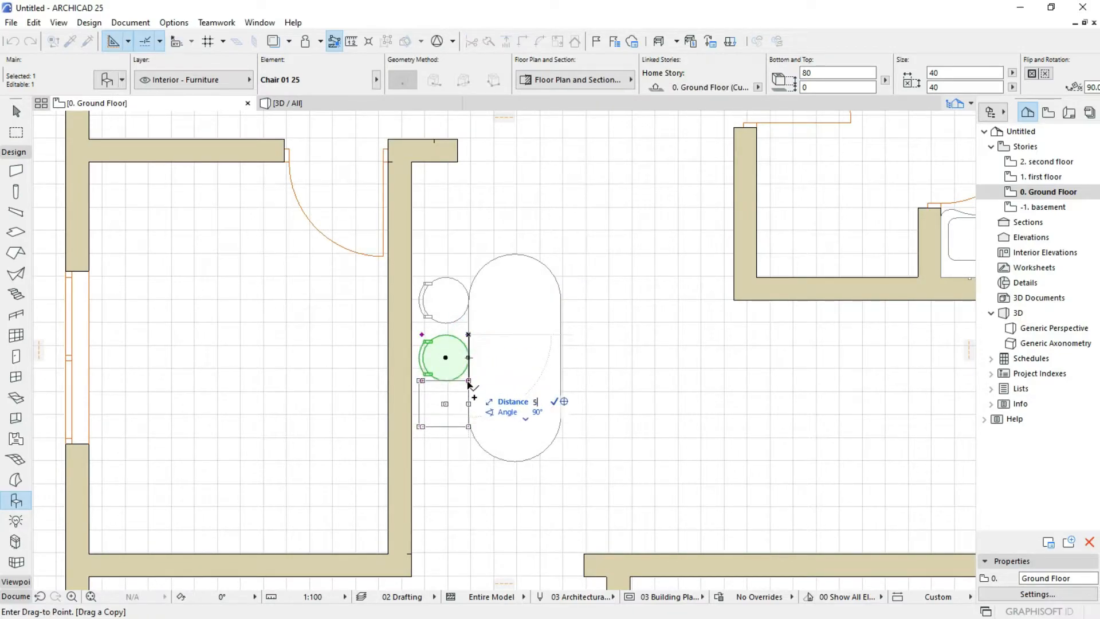
left_click(469, 392)
Select all three chairs and mirror a copy of them about the table's left long edge.
left_click(456, 360, "shift")
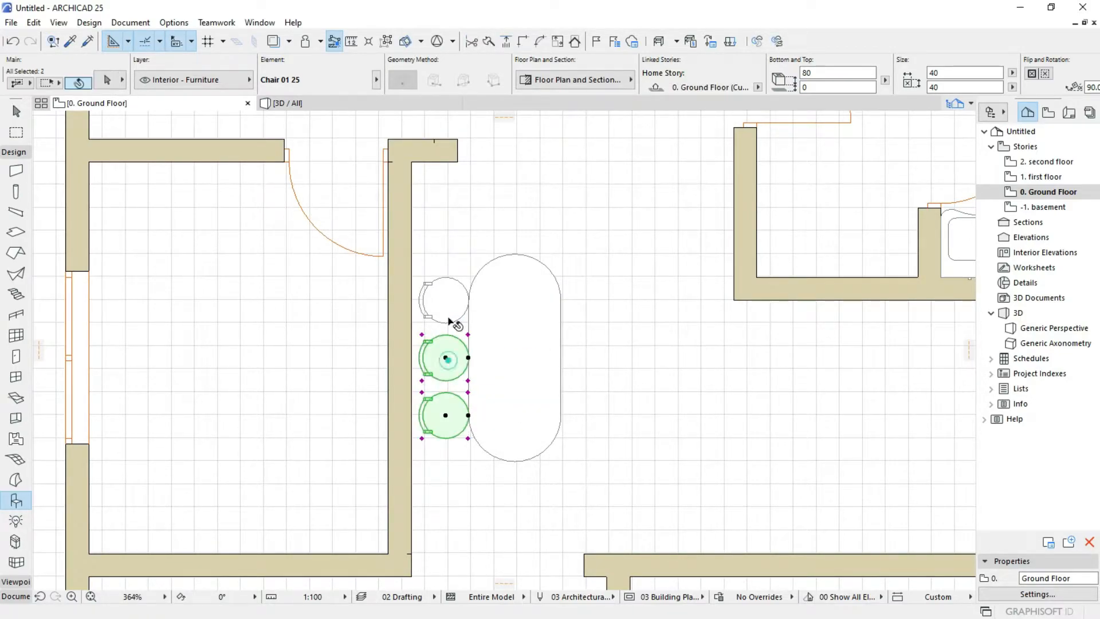
left_click(453, 307, "shift")
middle_click_drag(494, 314, 446, 327)
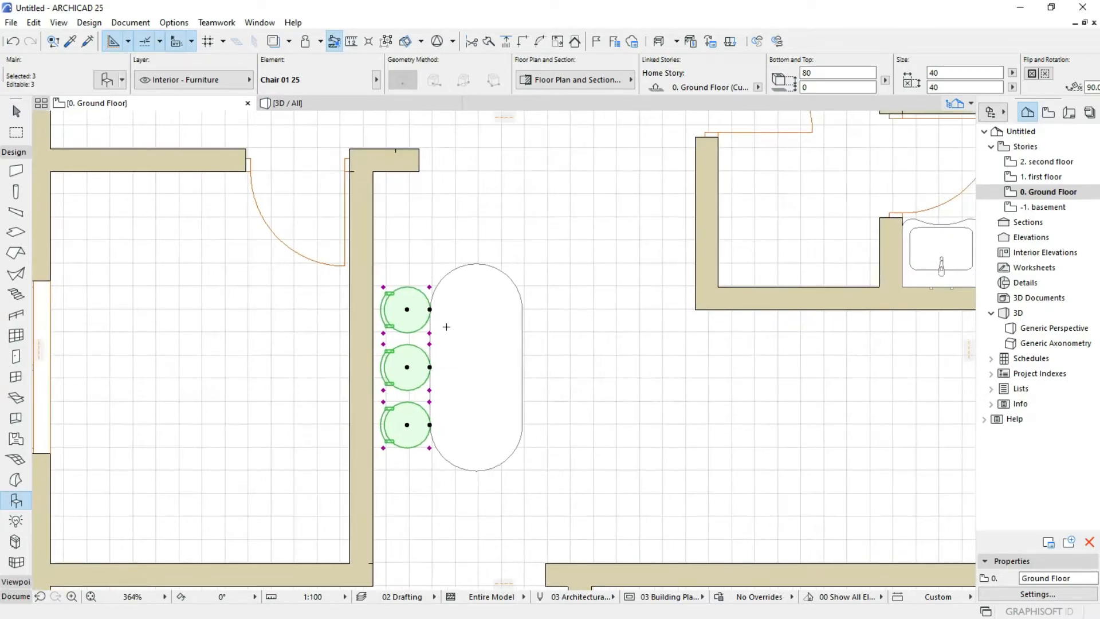
key("ctrl+alt+m")
left_click(430, 367)
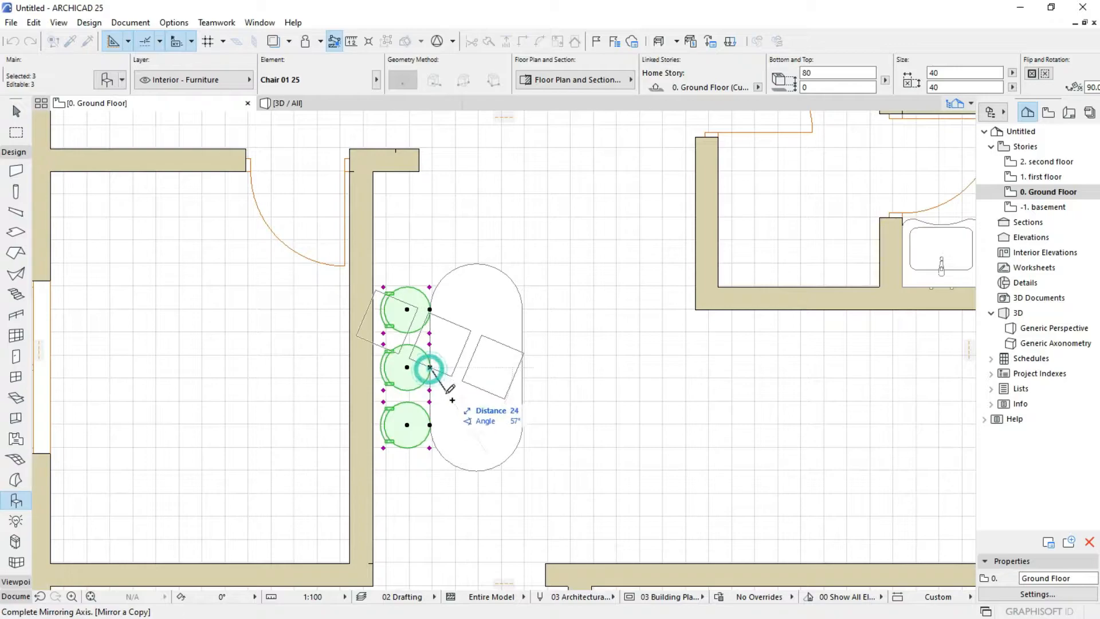
left_click(429, 424)
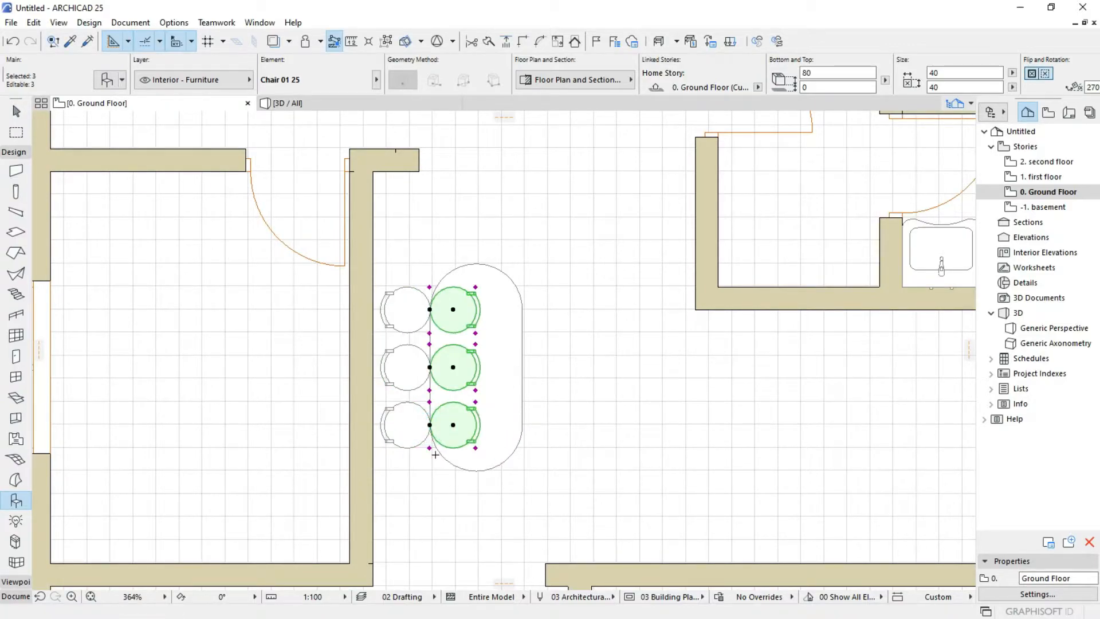
Move the three mirrored chairs 80 horizontally so they line up against the table's right long edge.
key("ctrl+d")
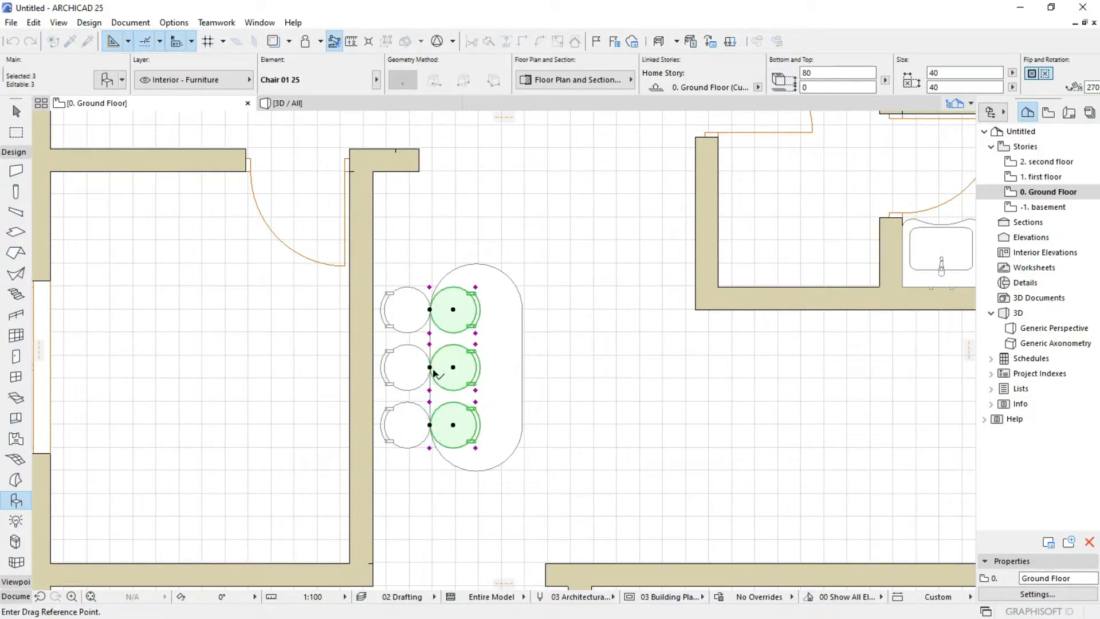
left_click(429, 368)
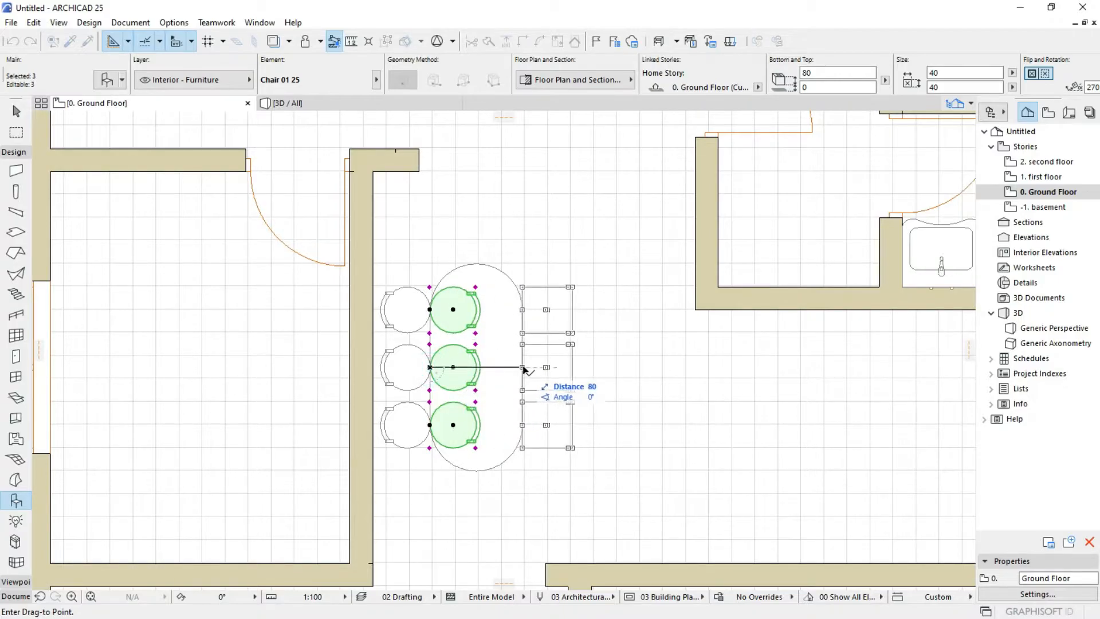
left_click(523, 368)
scroll(538, 313, "down", 3)
scroll(515, 324, "up", 4)
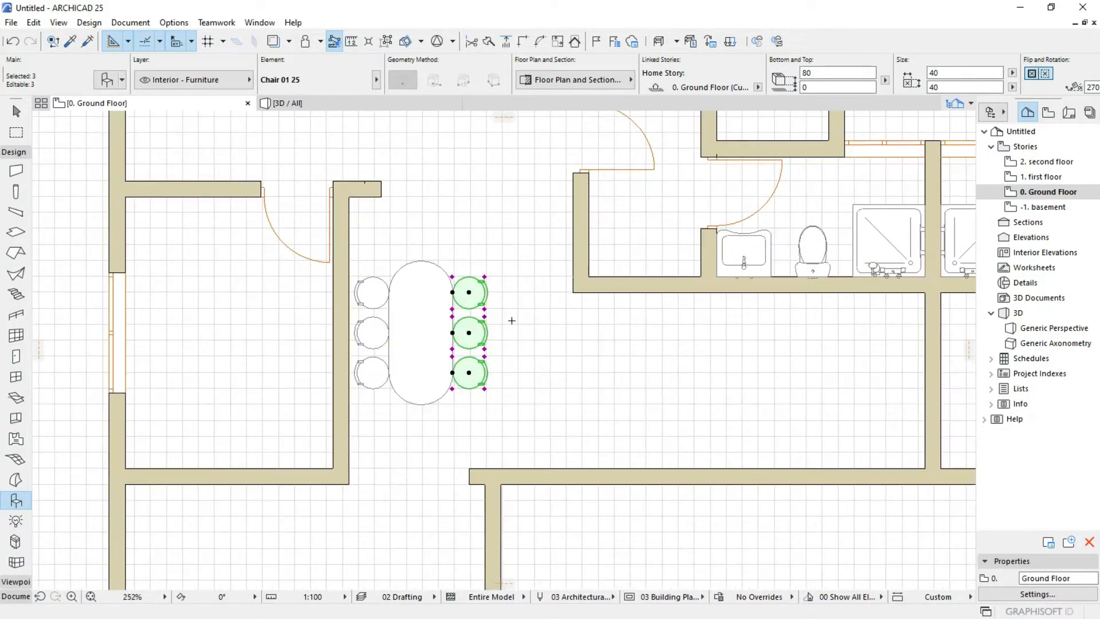
key("Escape")
scroll(515, 324, "down", 3)
scroll(447, 334, "up", 4)
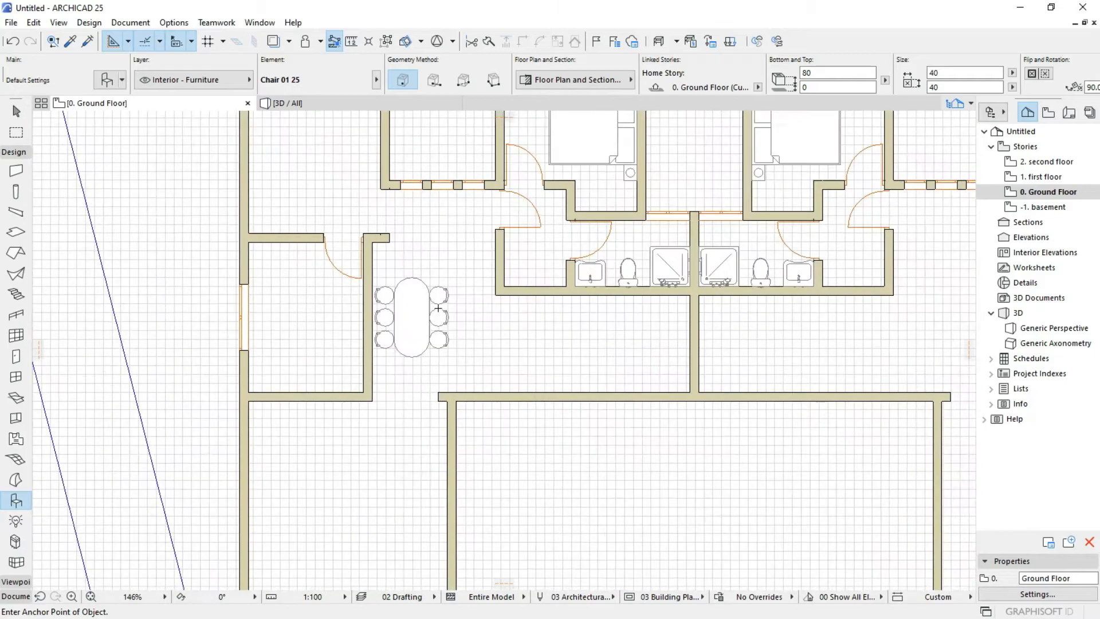
scroll(372, 303, "up", 2)
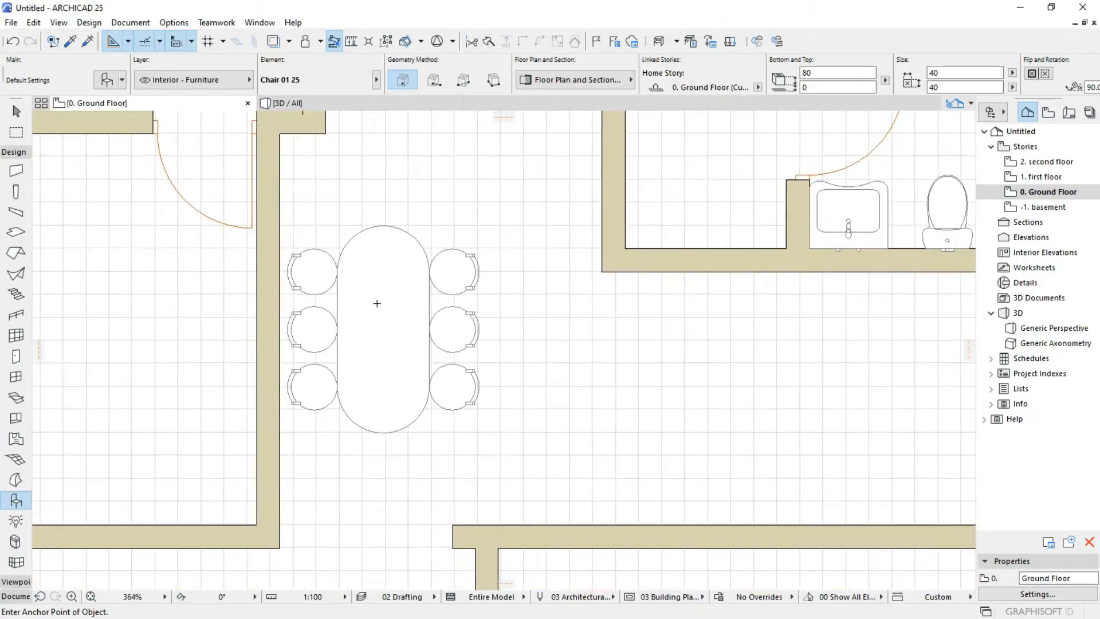
scroll(378, 302, "down", 4)
scroll(380, 300, "up", 2)
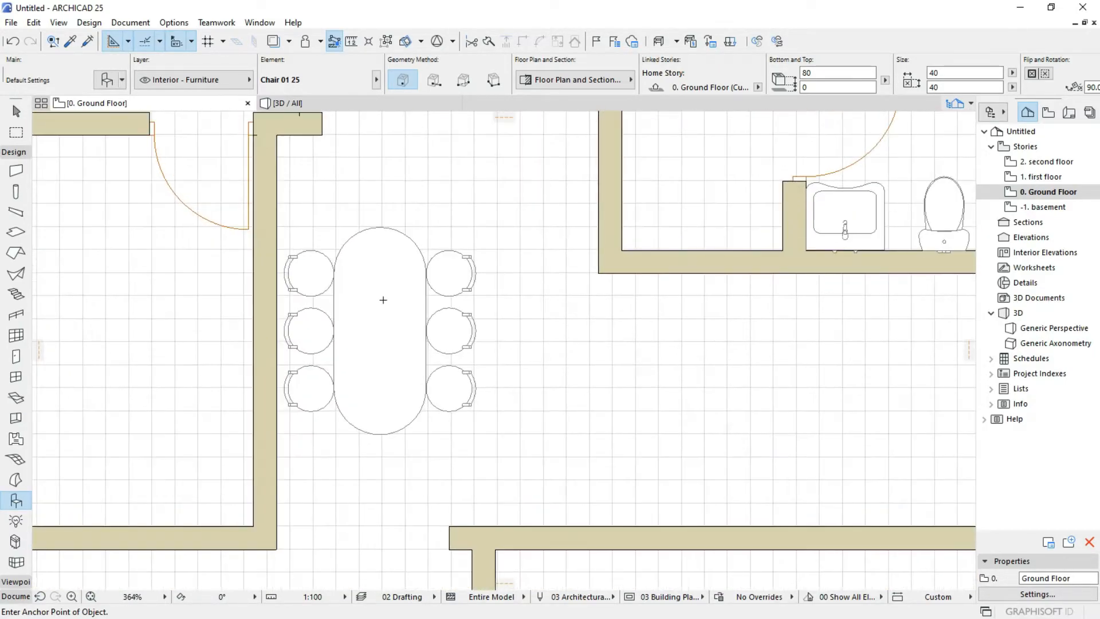
scroll(381, 299, "down", 1)
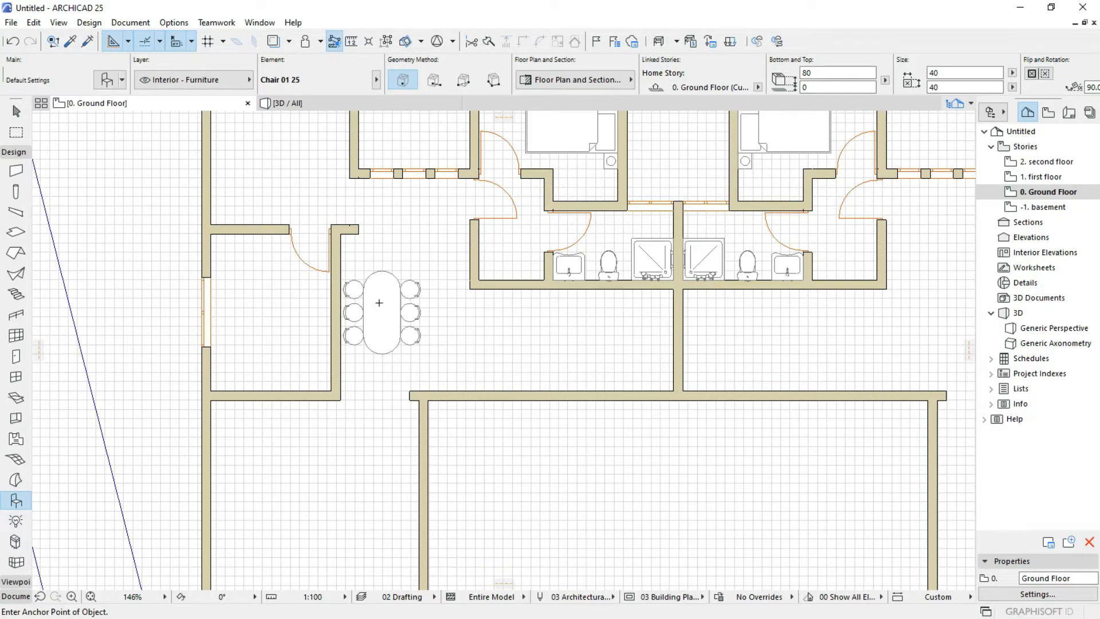
scroll(399, 354, "up", 5)
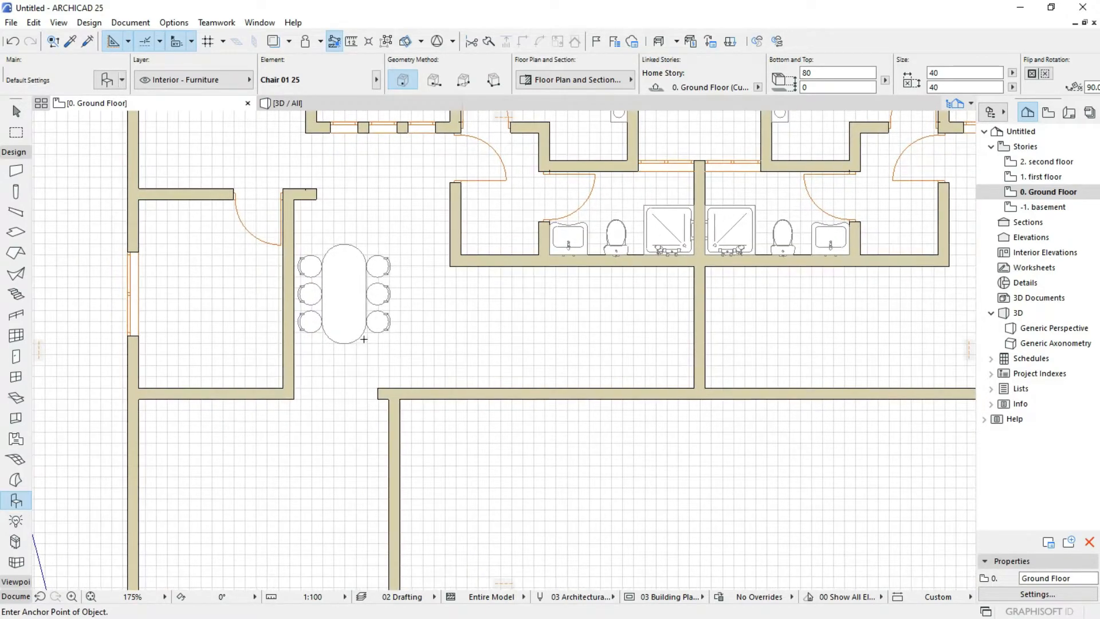
Pick up the settings of the middle right-hand chair and place another one at the table's lower end point.
scroll(378, 262, "up", 2)
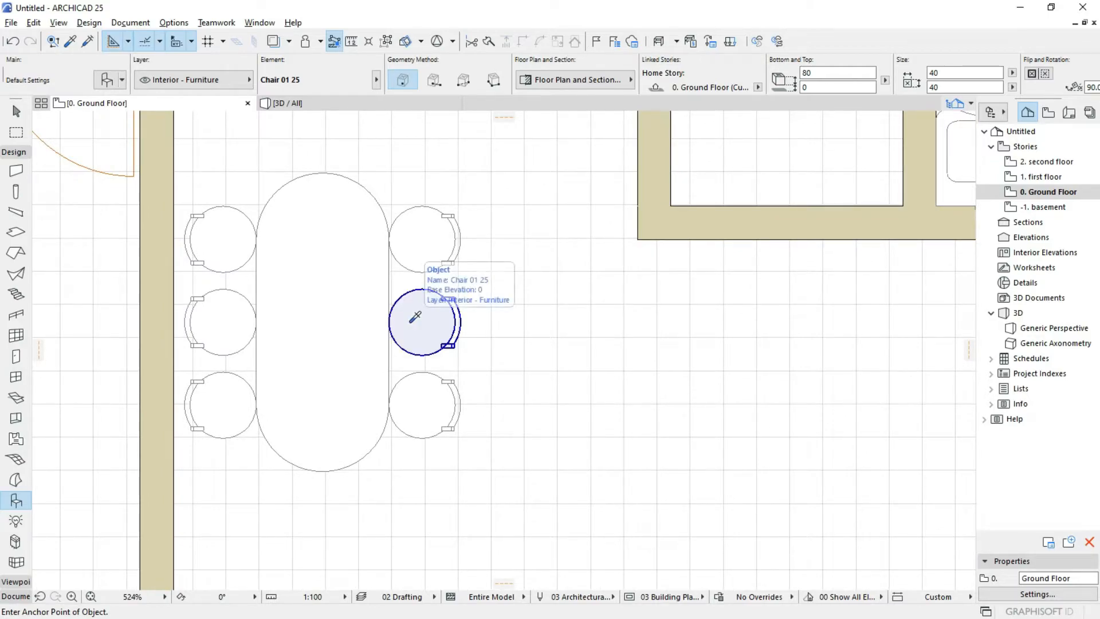
left_click(414, 317, "alt")
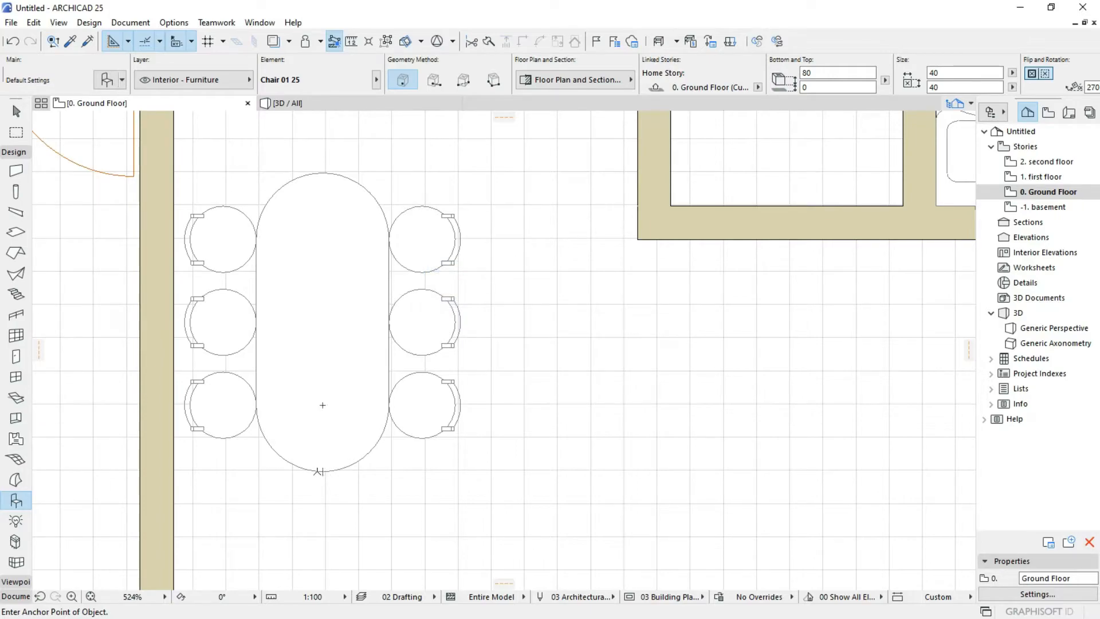
left_click(323, 470)
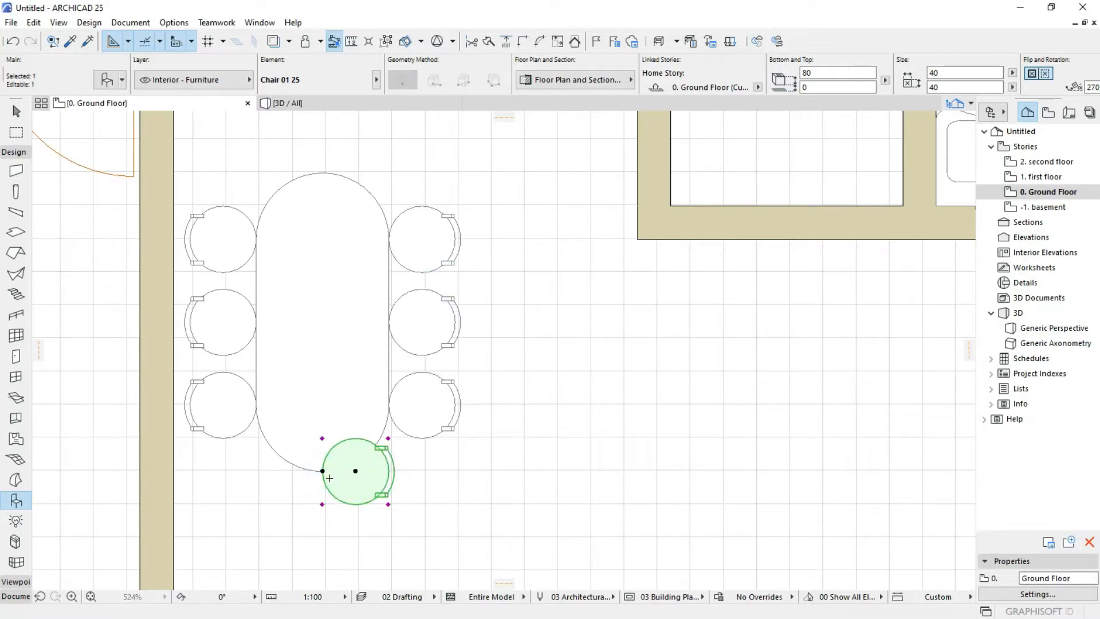
Rotate the new end chair 90° clockwise about its anchor point so it faces the table.
key("ctrl+e")
left_click(322, 471)
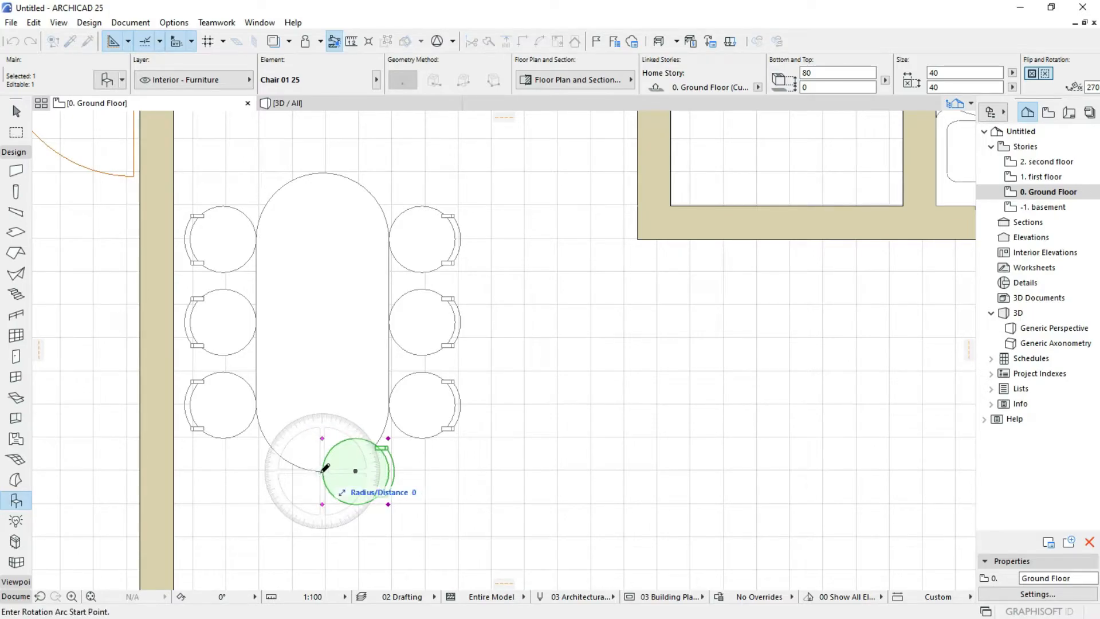
left_click(447, 471)
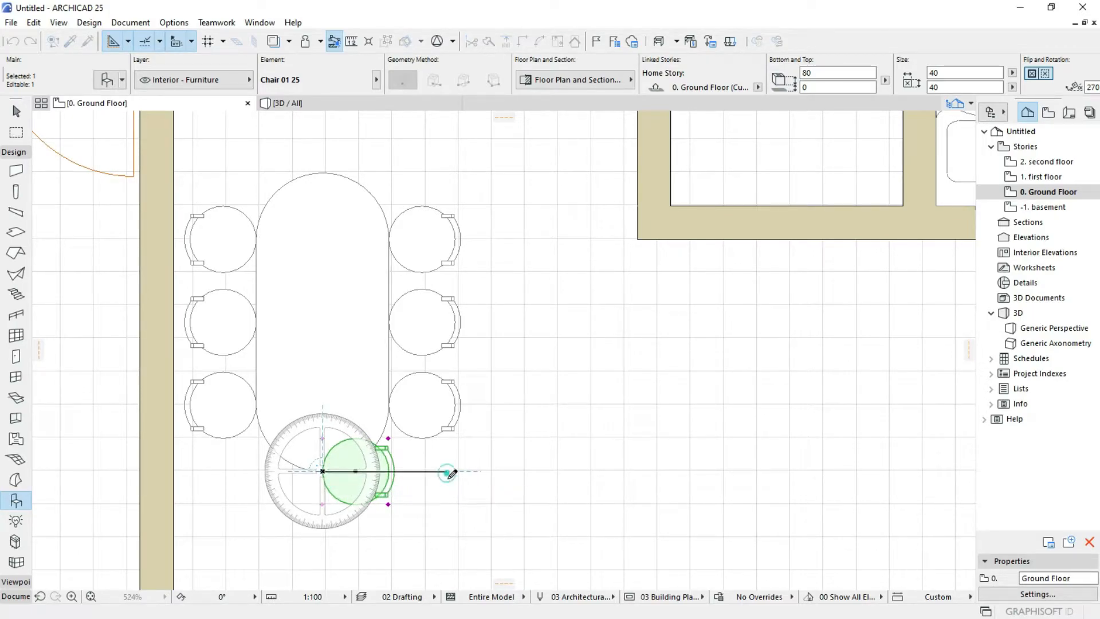
left_click(326, 552)
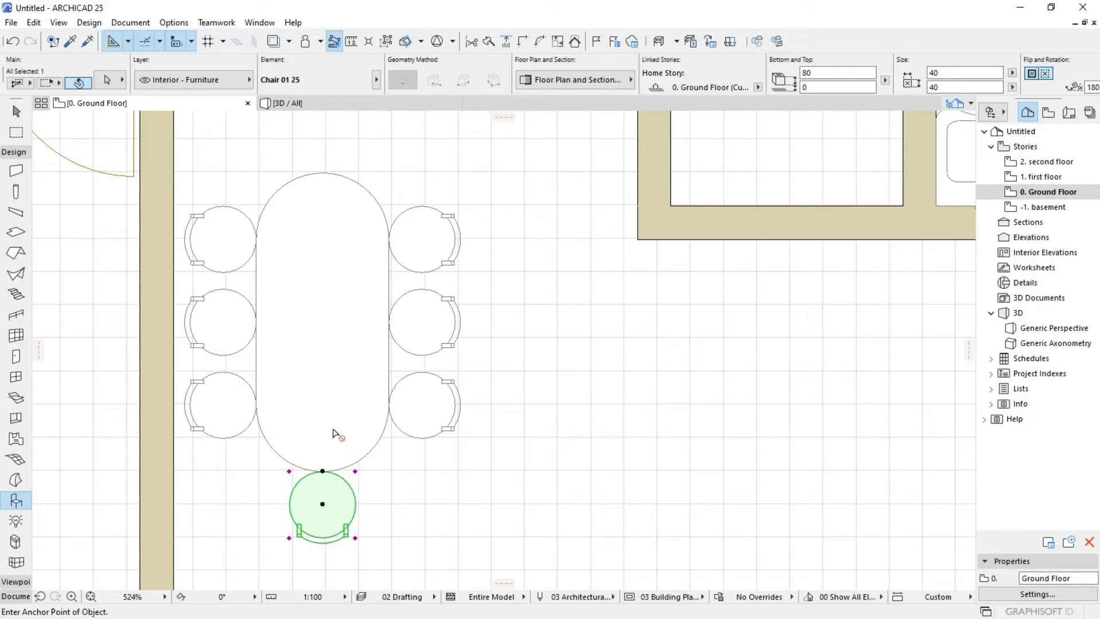
Mirror a copy of the end chair about a horizontal axis through the table's lower end point.
key("ctrl+alt+m")
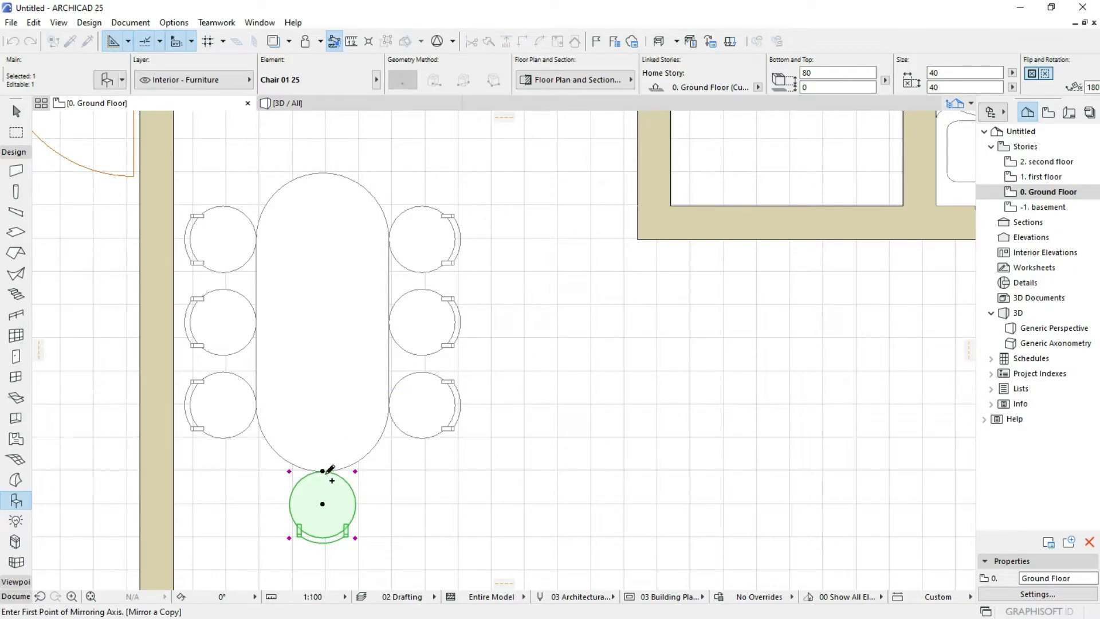
left_click(322, 471)
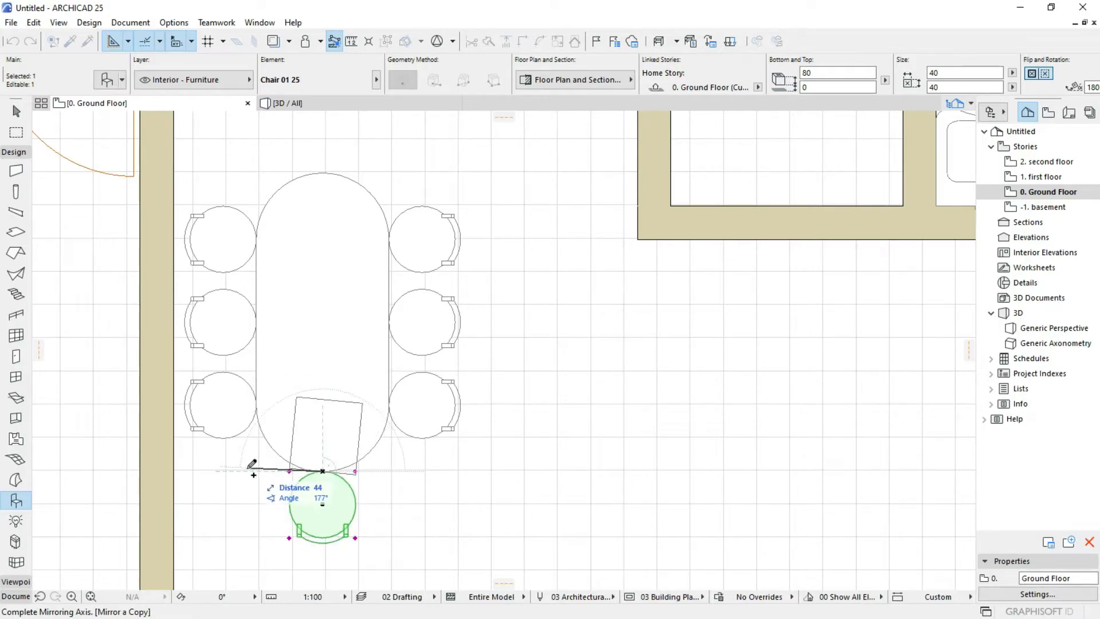
left_click(213, 469)
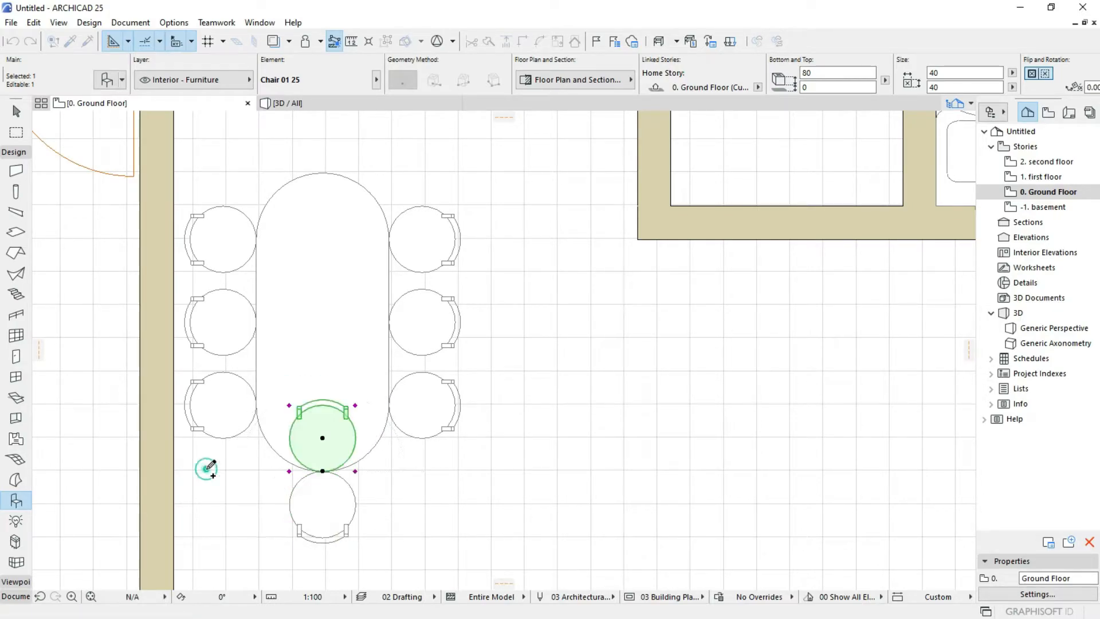
Move the mirrored end chair from the table's lower end point to its upper end point.
key("ctrl+d")
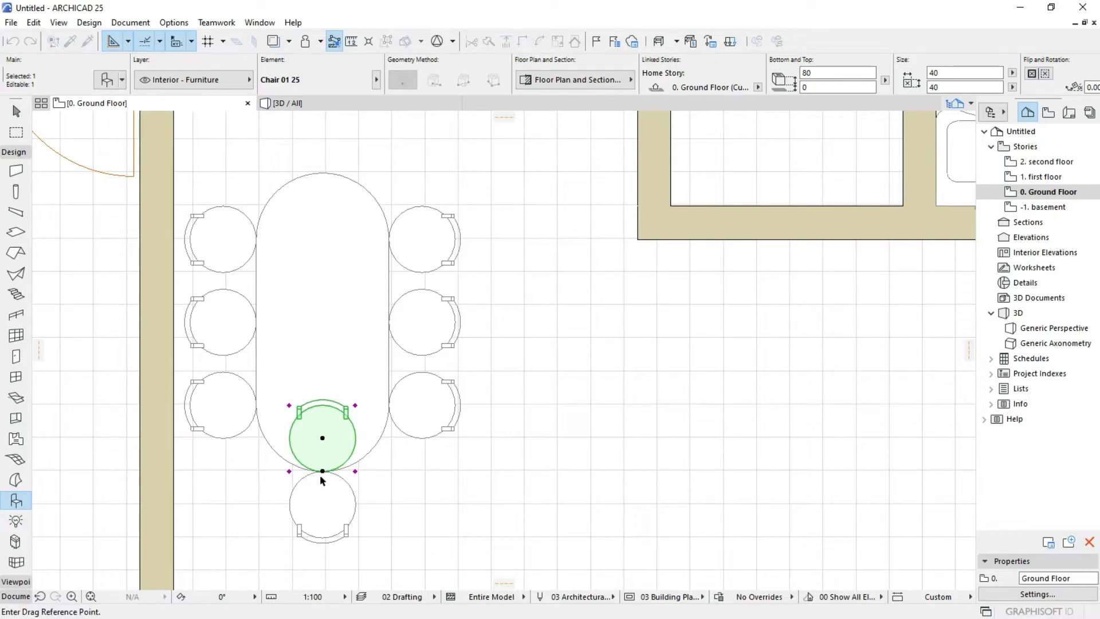
left_click(322, 471)
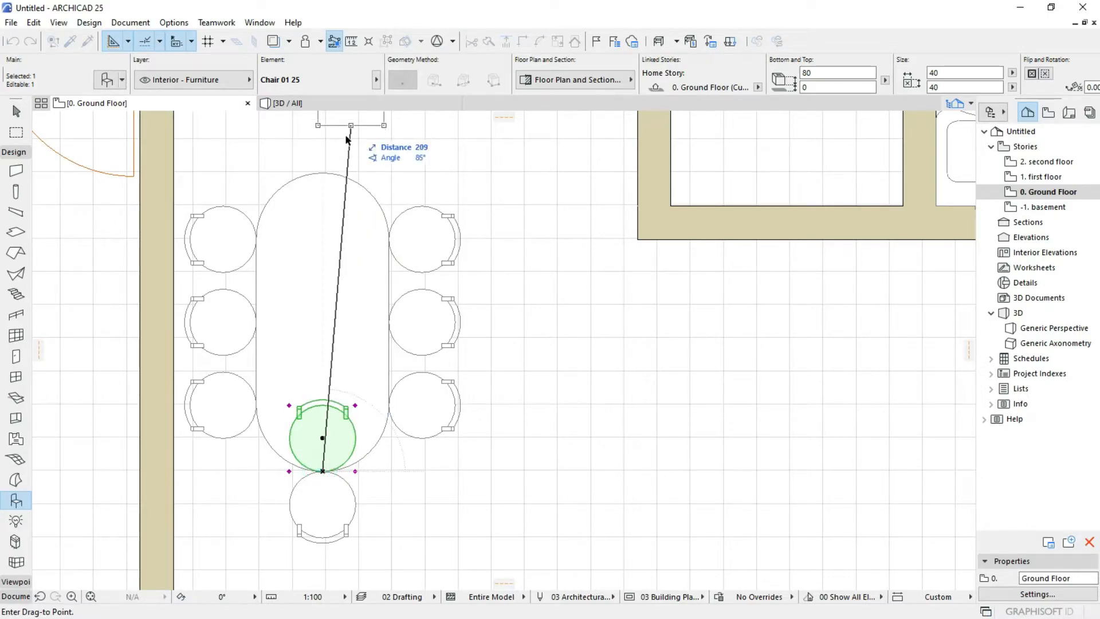
scroll(331, 263, "down", 5)
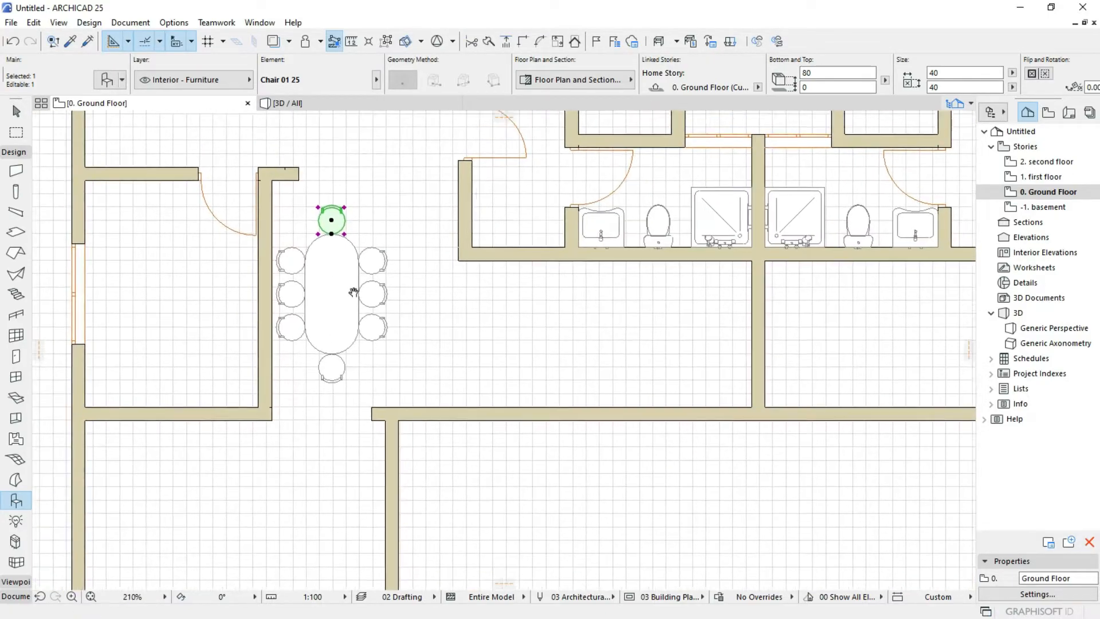
key("Escape")
scroll(414, 344, "down", 2)
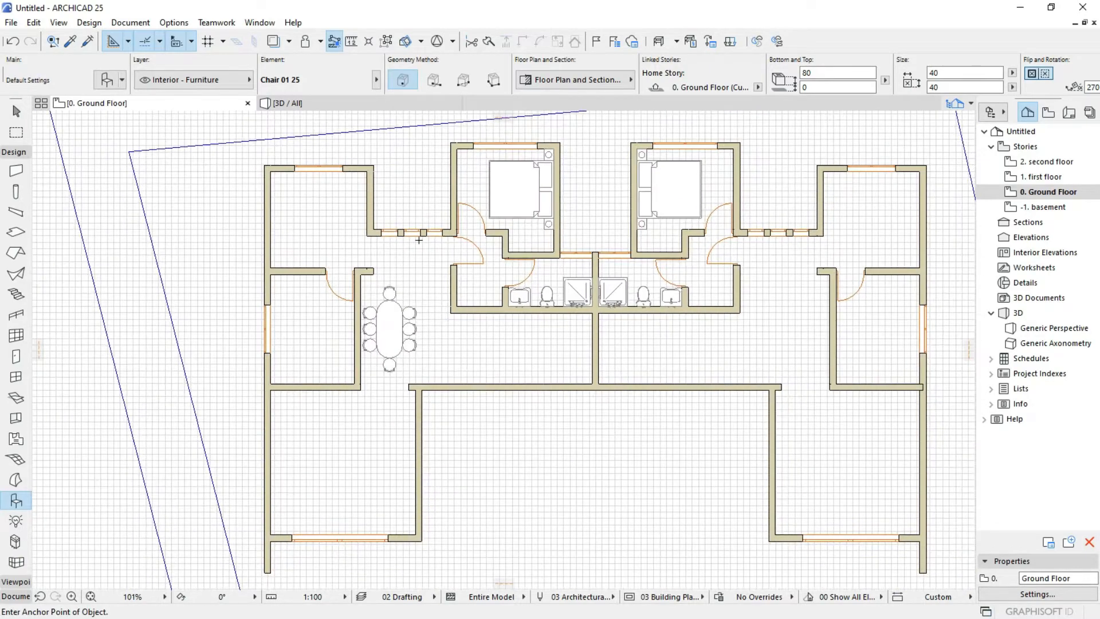
Select the oval dining table with all eight chairs and move the whole set straight up by 40.
scroll(420, 367, "up", 2)
middle_click_drag(420, 368, 419, 323)
scroll(419, 322, "down", 2)
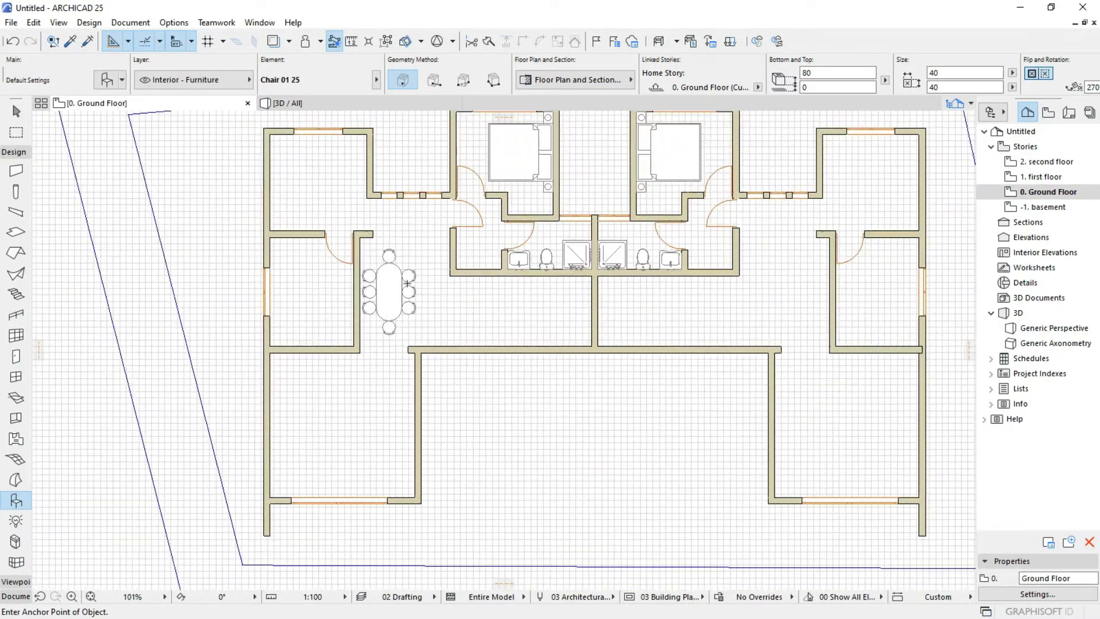
scroll(407, 283, "up", 3)
left_click(400, 309)
left_click(394, 248, "shift")
left_click(355, 289, "shift")
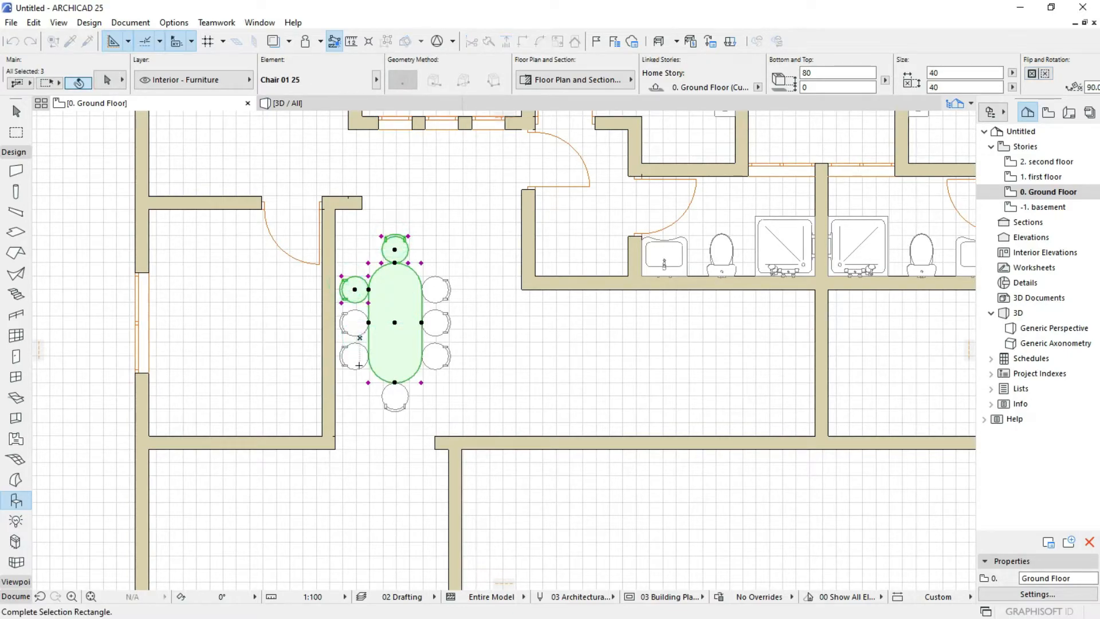
left_click(355, 324, "shift")
left_click(355, 358, "shift")
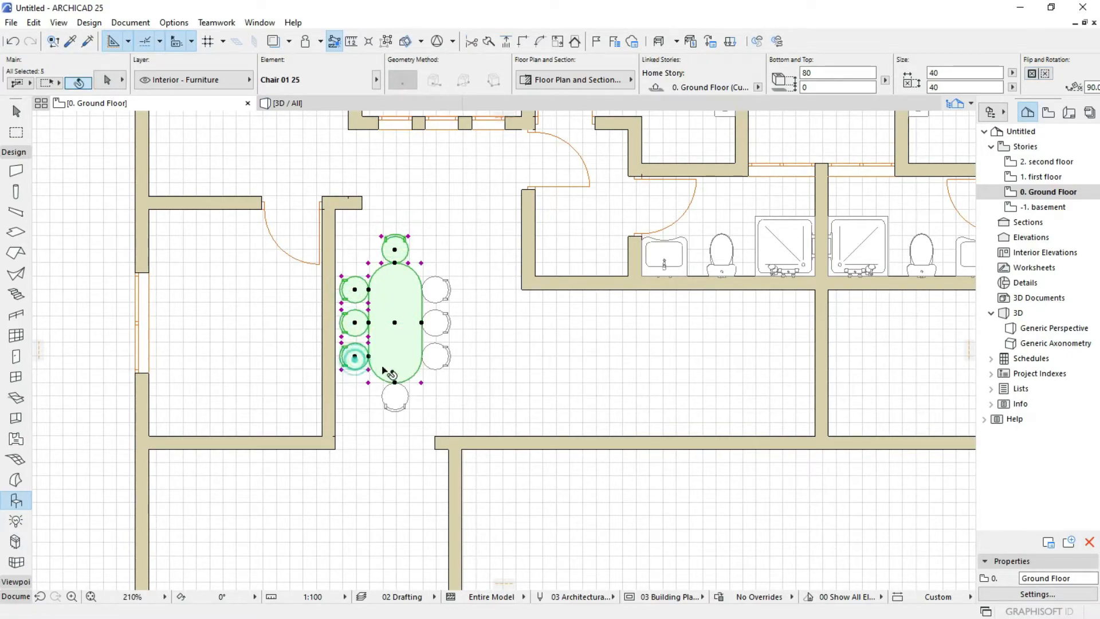
left_click(436, 355, "shift")
left_click(436, 323, "shift")
left_click(436, 289, "shift")
scroll(350, 188, "up", 3)
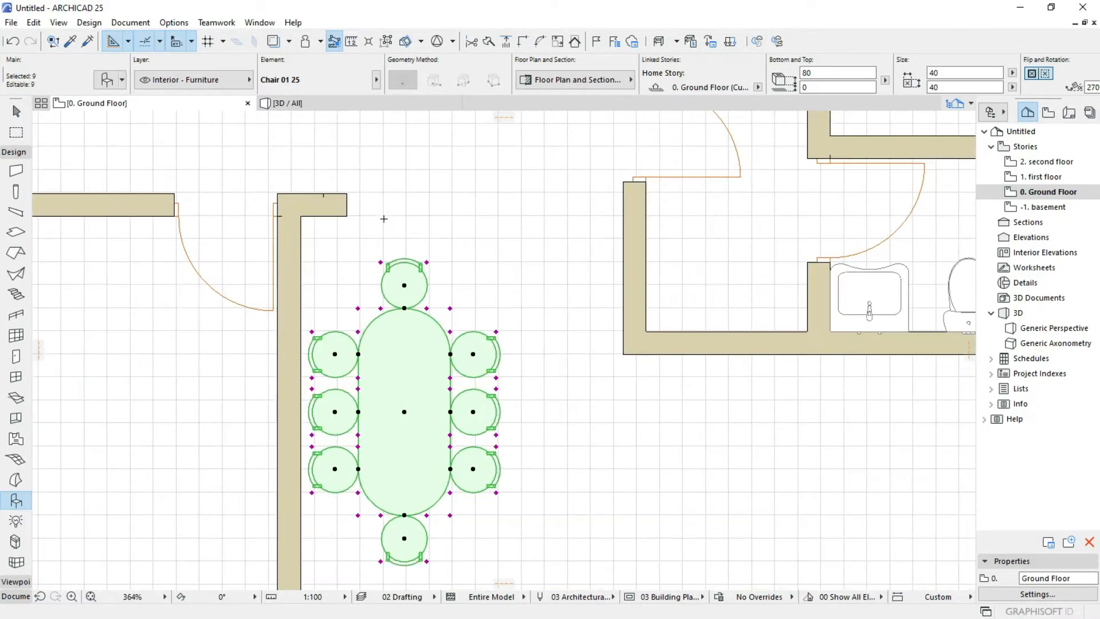
key("ctrl+d")
scroll(410, 327, "down", 5)
scroll(415, 422, "up", 4)
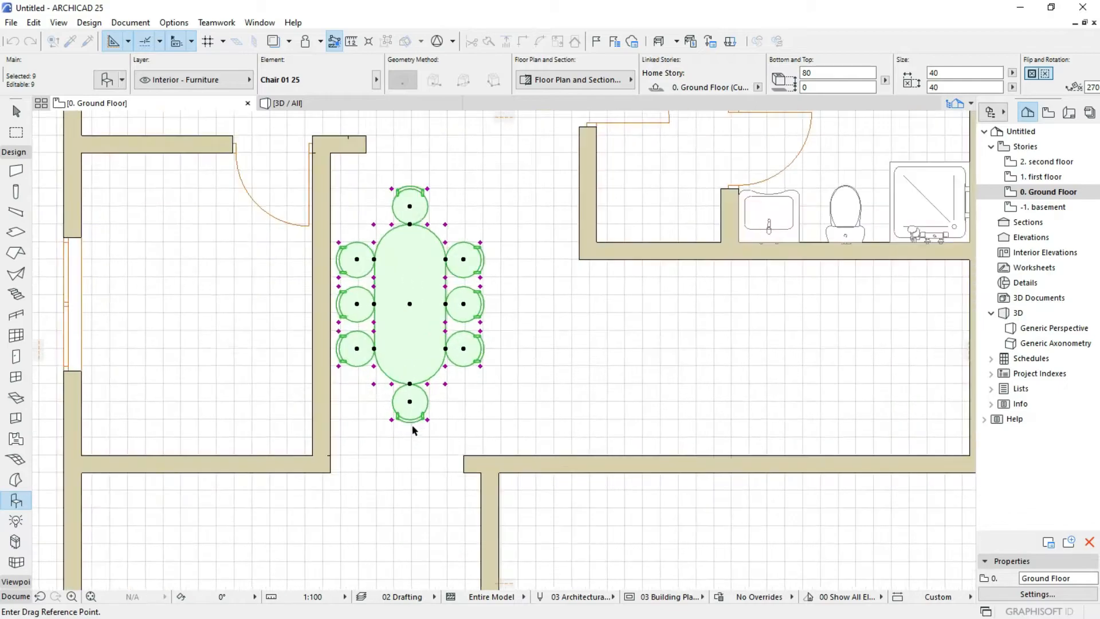
left_click(411, 401)
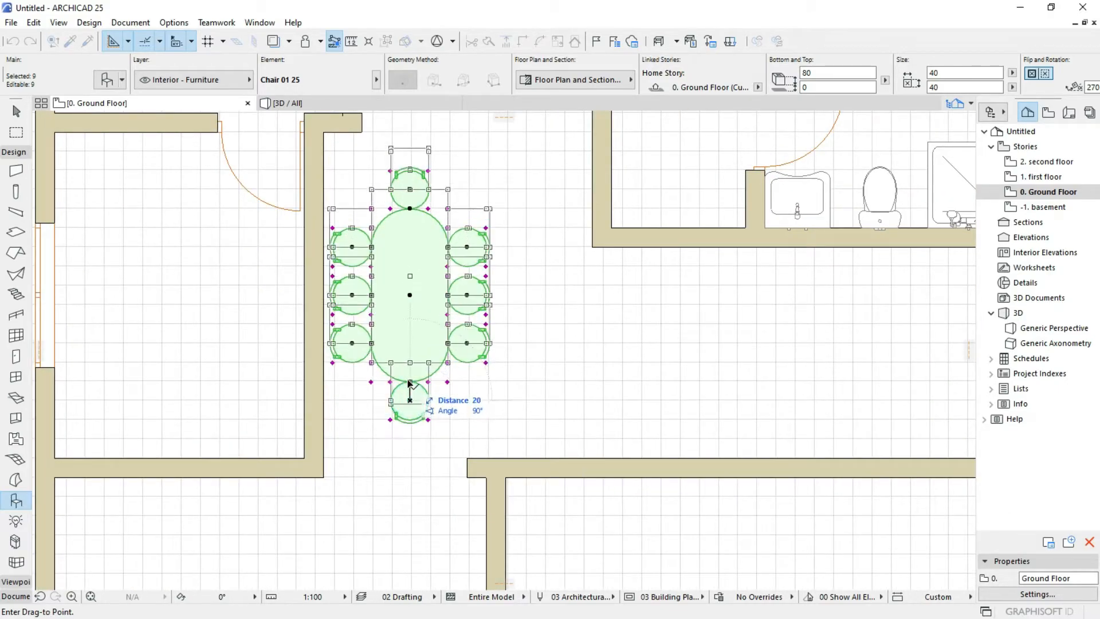
type("4")
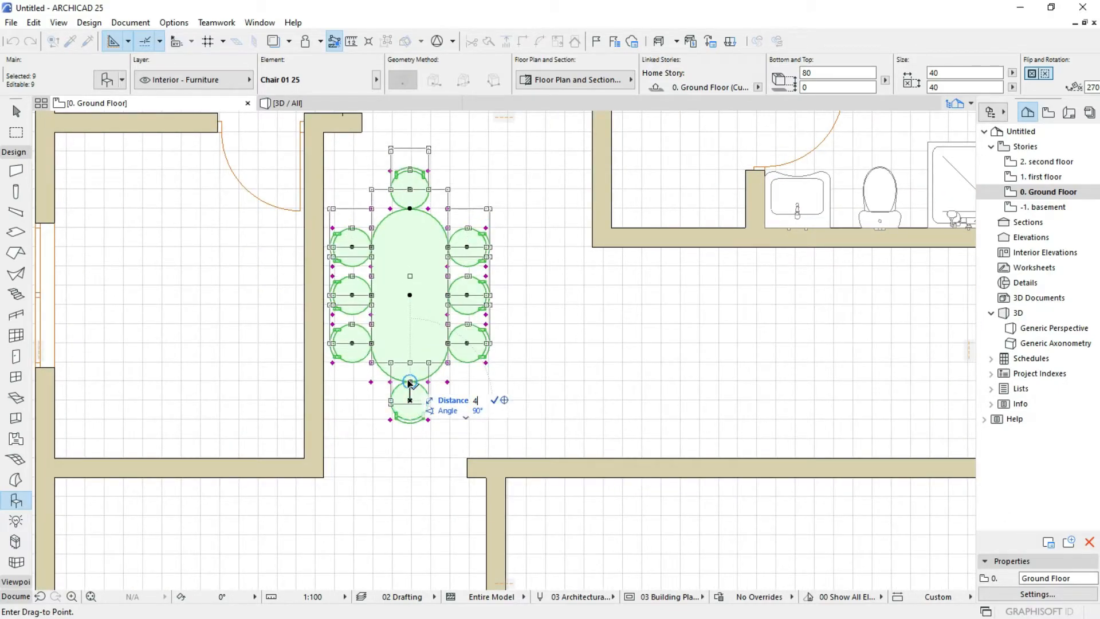
key("Return")
scroll(410, 367, "down", 2)
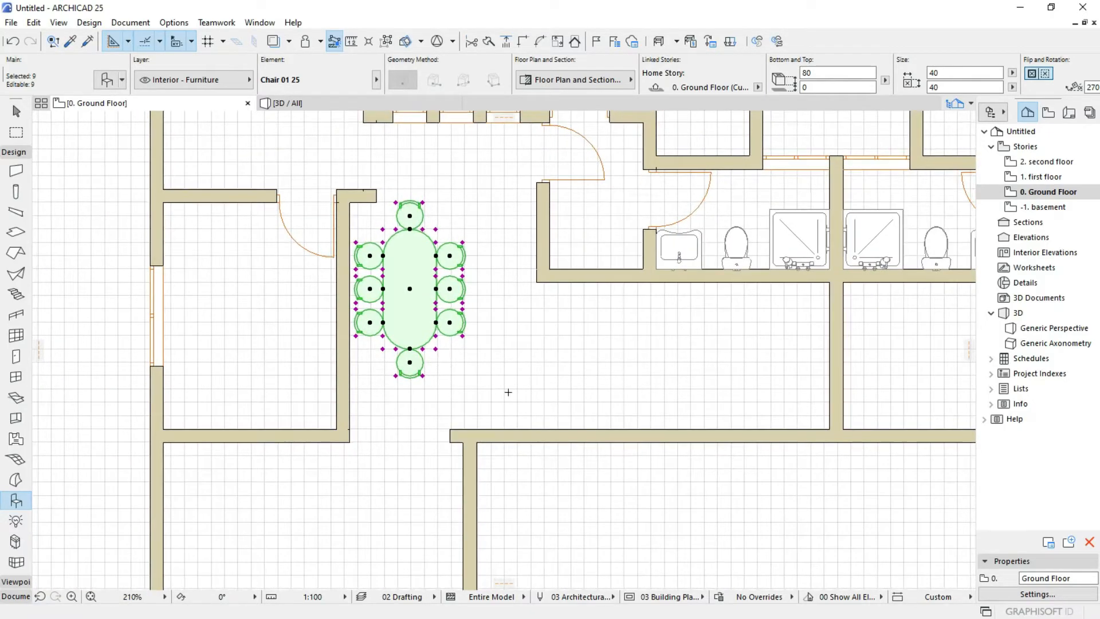
key("Escape")
scroll(508, 391, "down", 4)
middle_click_drag(514, 369, 405, 390)
scroll(403, 398, "up", 2)
scroll(403, 399, "up", 5)
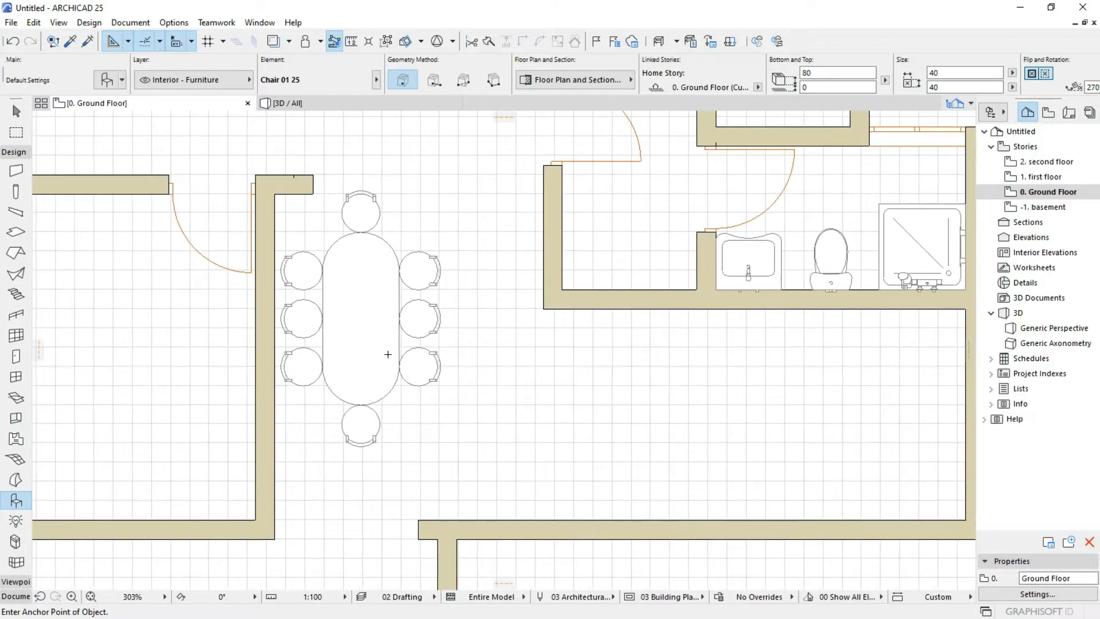
left_click(299, 203)
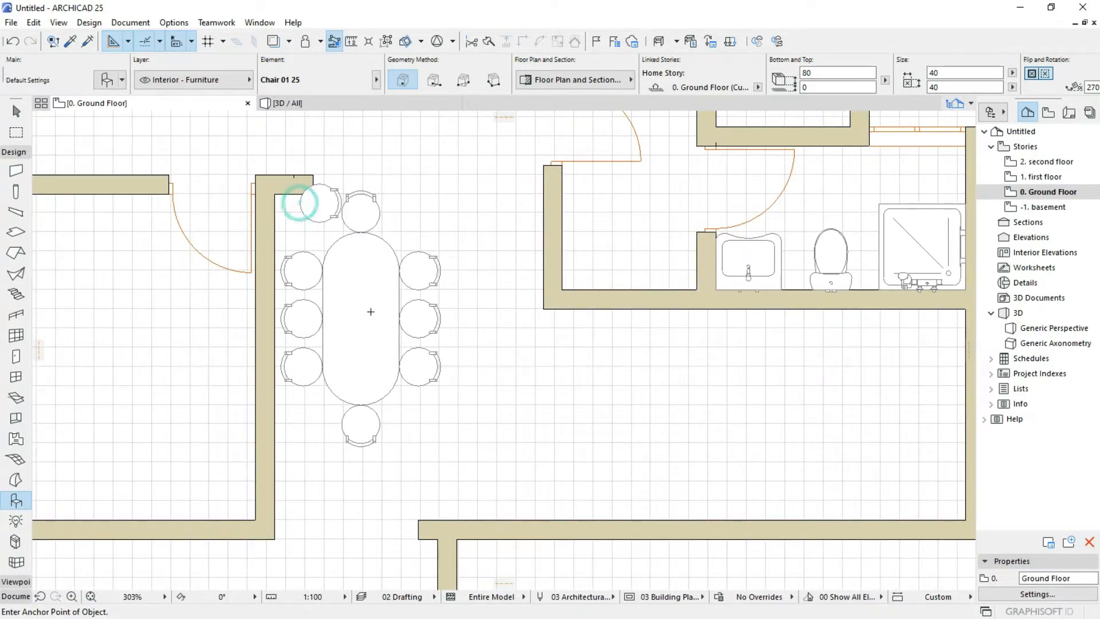
key("ctrl+z")
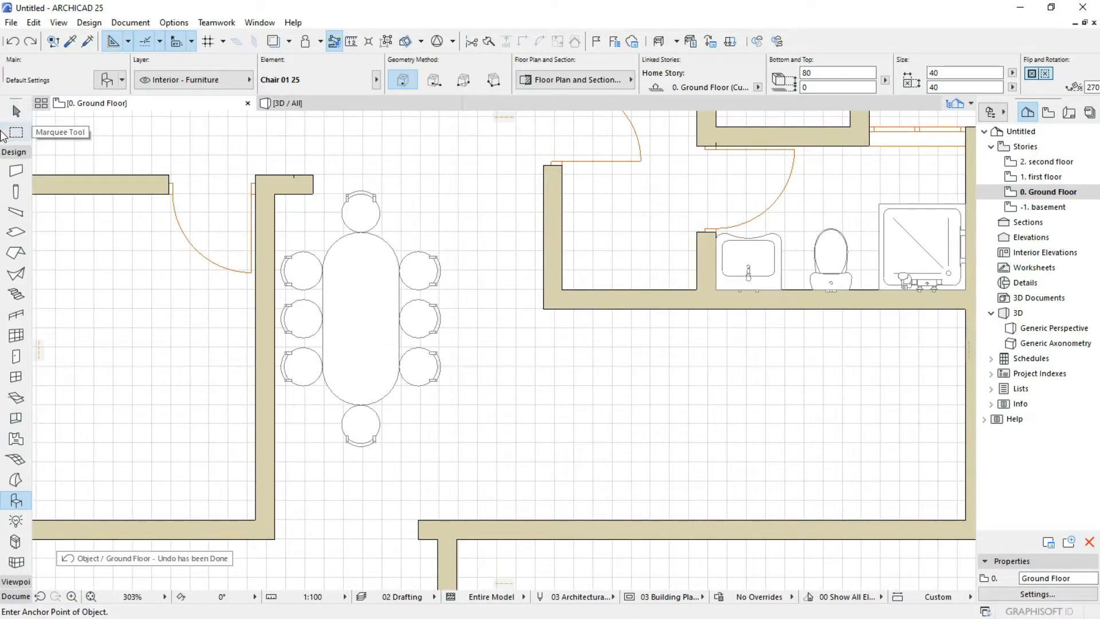
Select the dining table with its eight chairs and group them.
left_click(16, 110)
left_click_drag(290, 215, 424, 446)
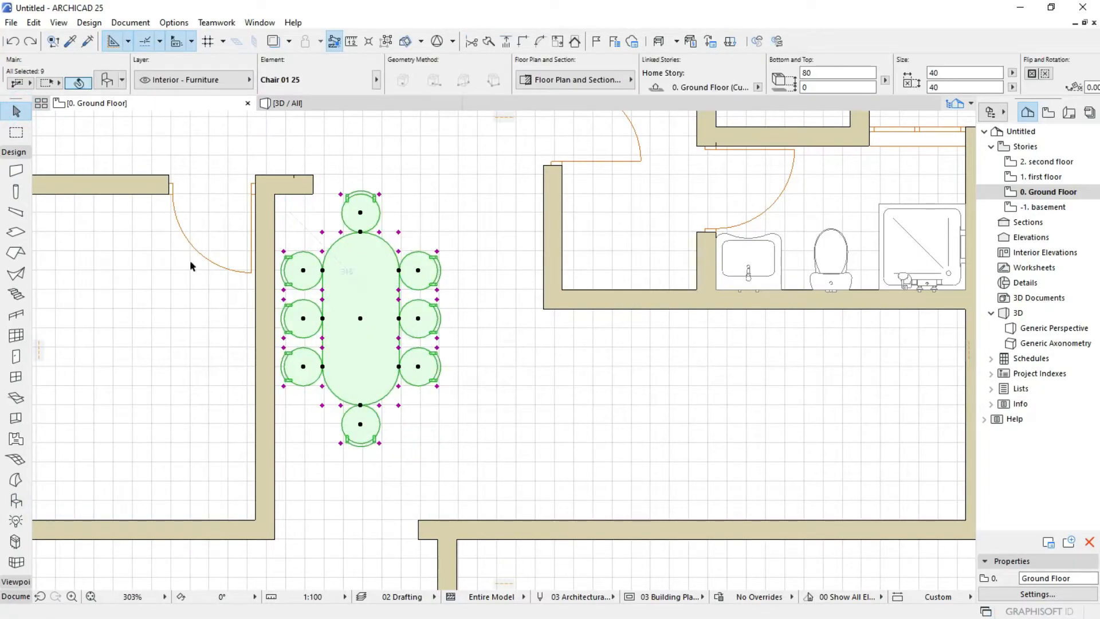
left_click(56, 23)
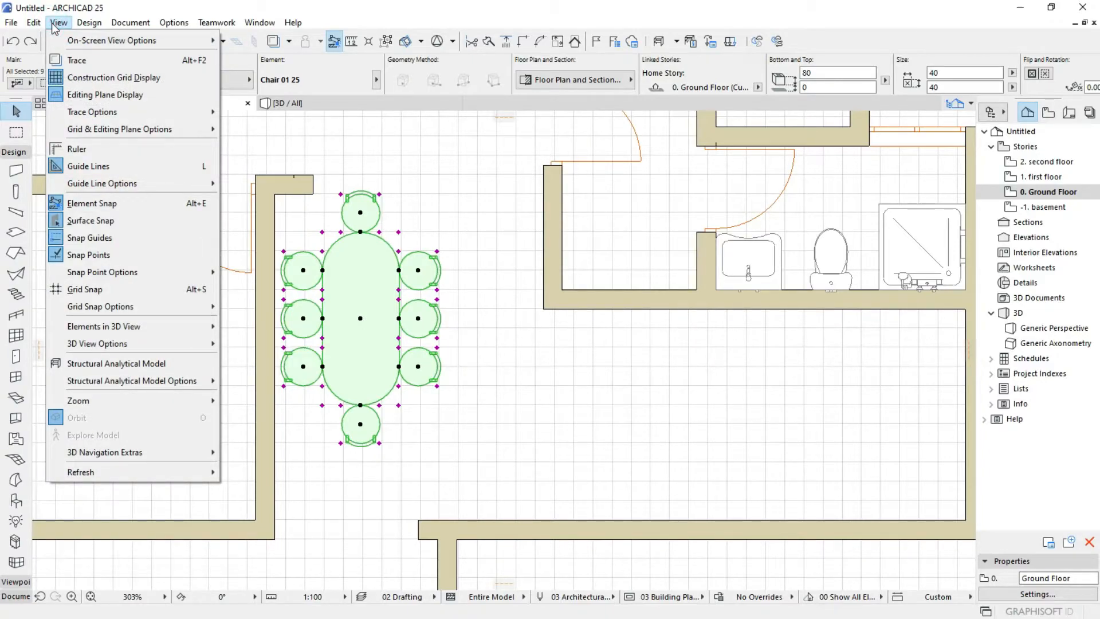
mouse_move(104, 335)
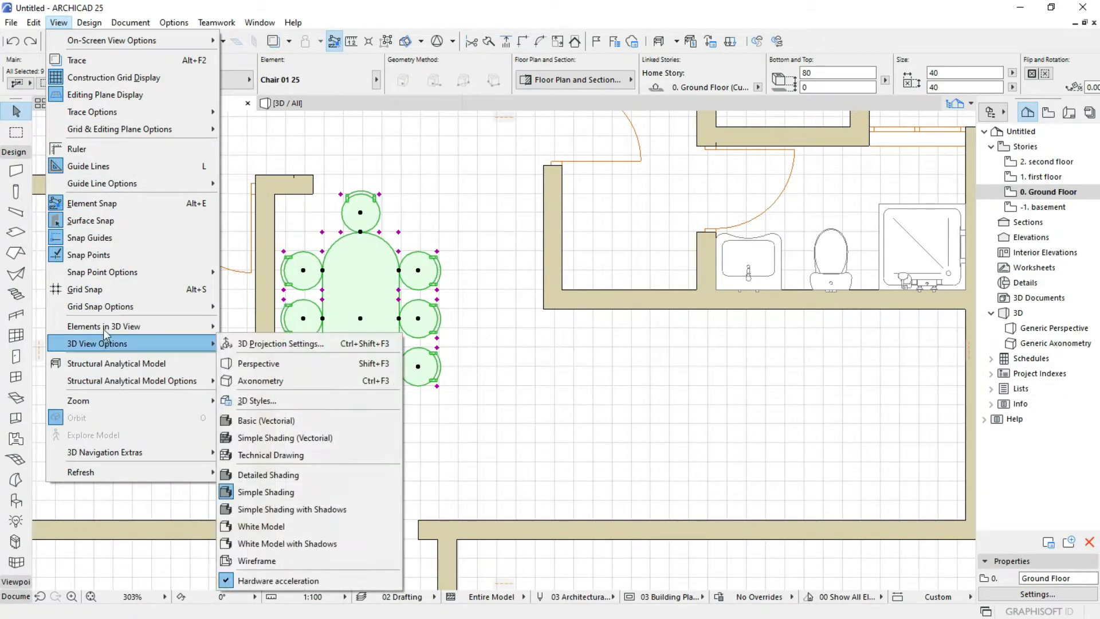
mouse_move(34, 23)
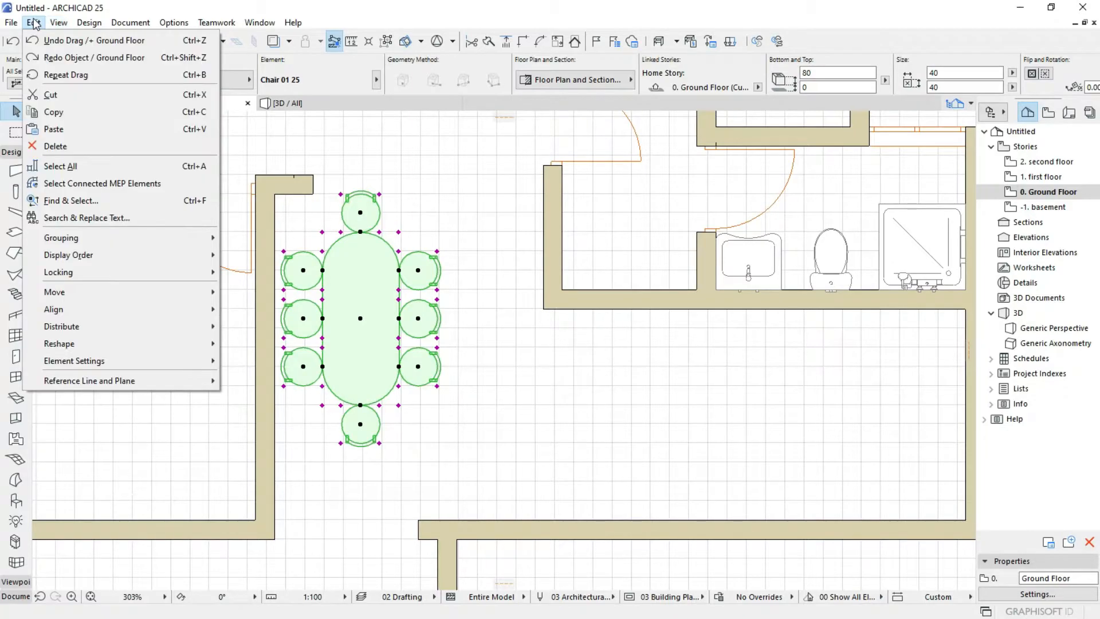
mouse_move(53, 237)
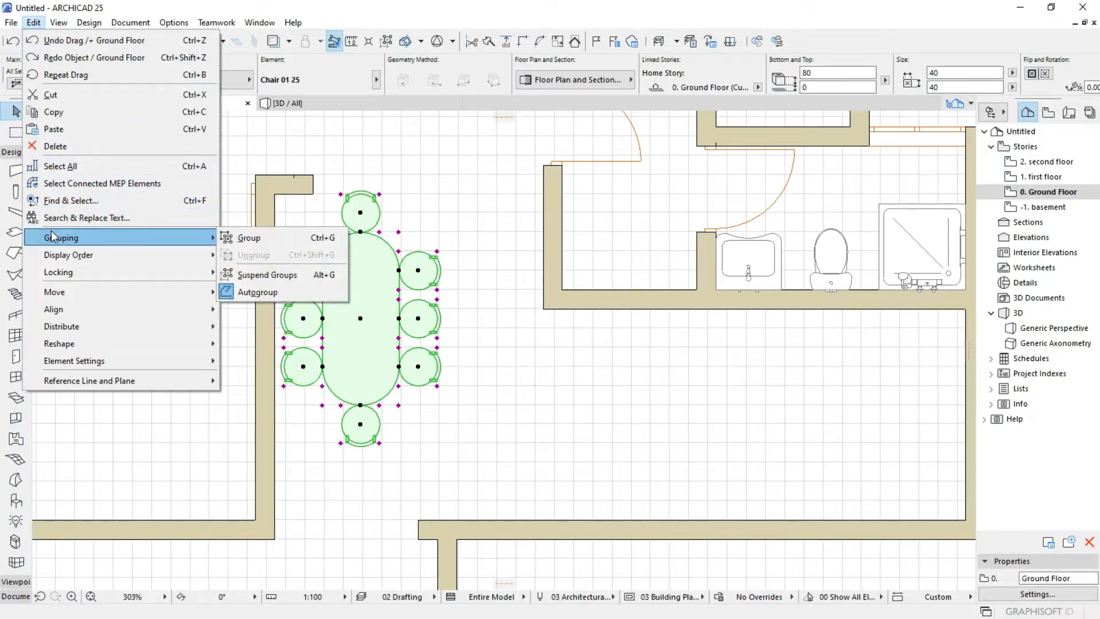
left_click(252, 242)
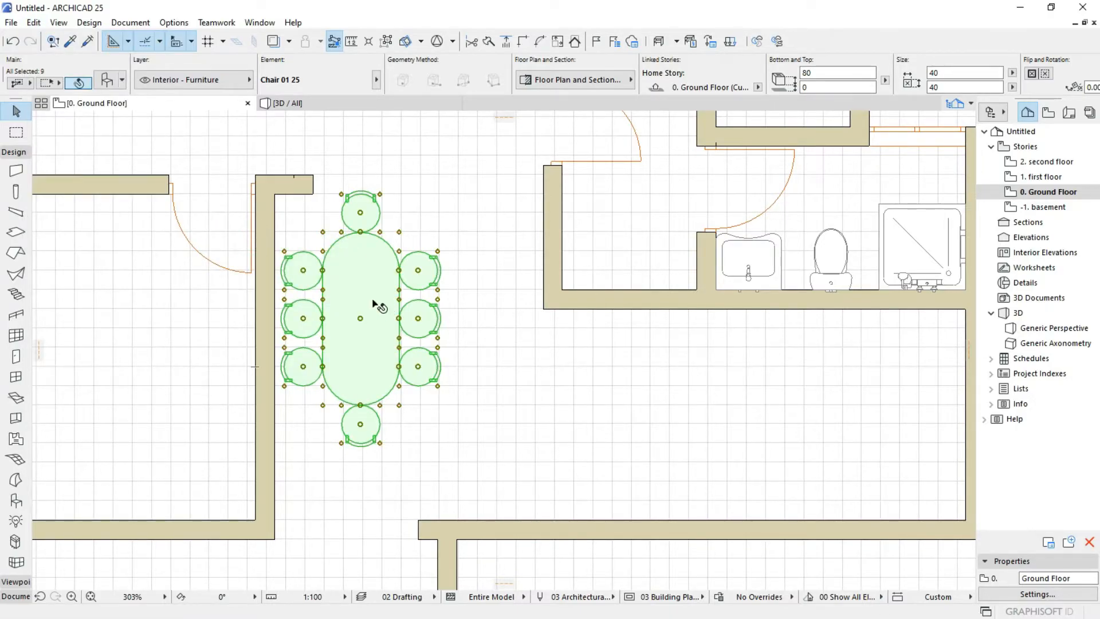
Copy the grouped dining set by its table centre onto the inner wall face in the matching room of the right-hand apartment.
scroll(373, 303, "down", 5)
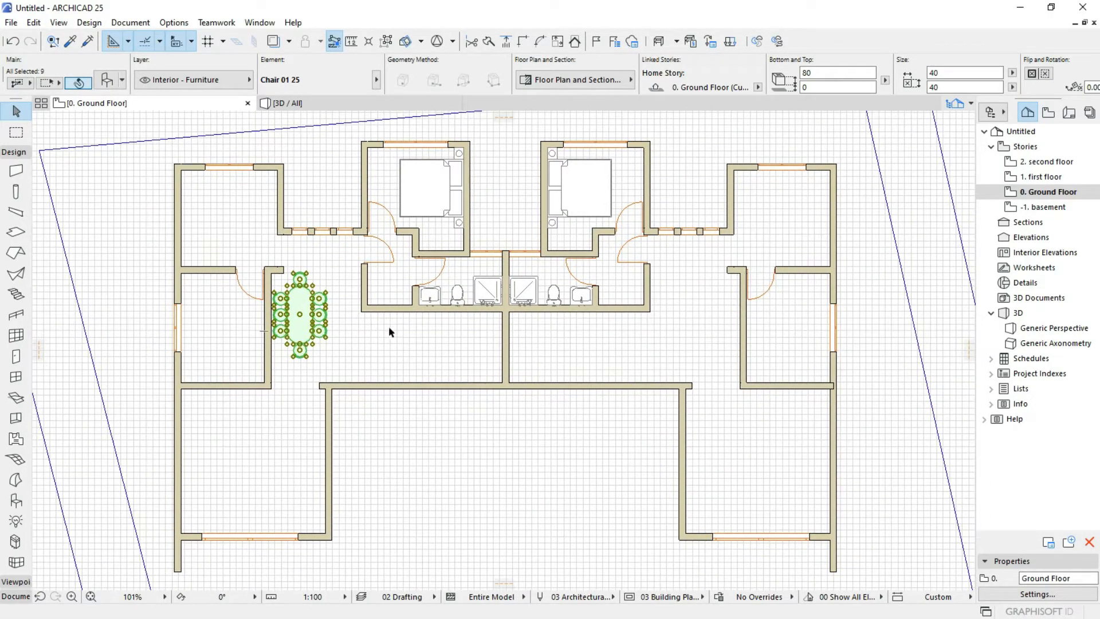
scroll(320, 308, "up", 4)
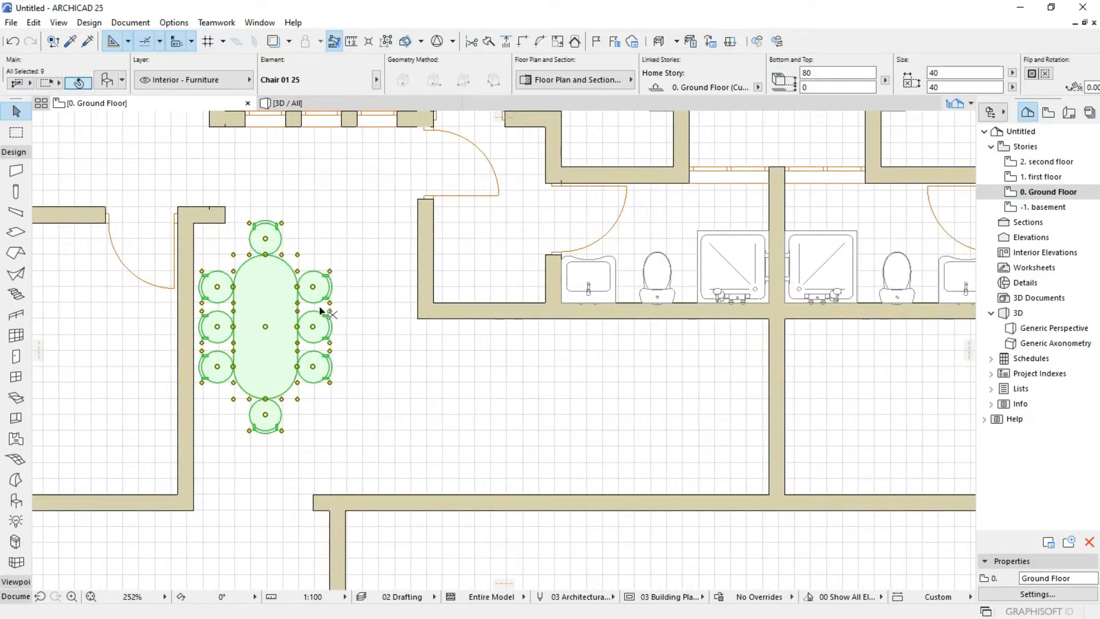
key("ctrl+u")
key("Return")
middle_click_drag(281, 355, 171, 354)
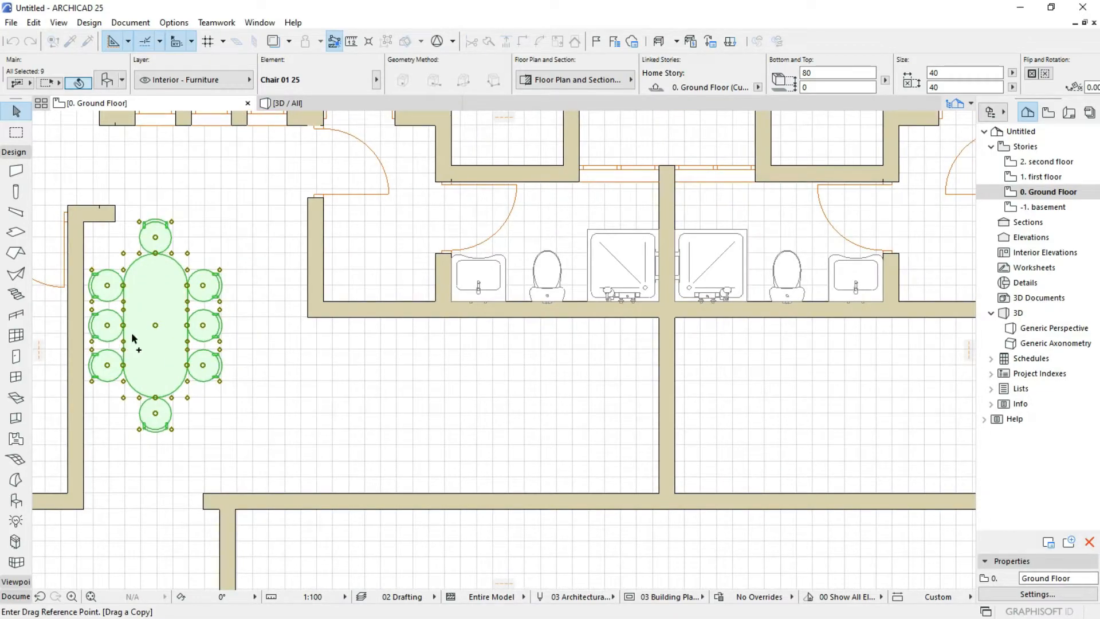
scroll(89, 328, "up", 4)
middle_click_drag(91, 331, 131, 341)
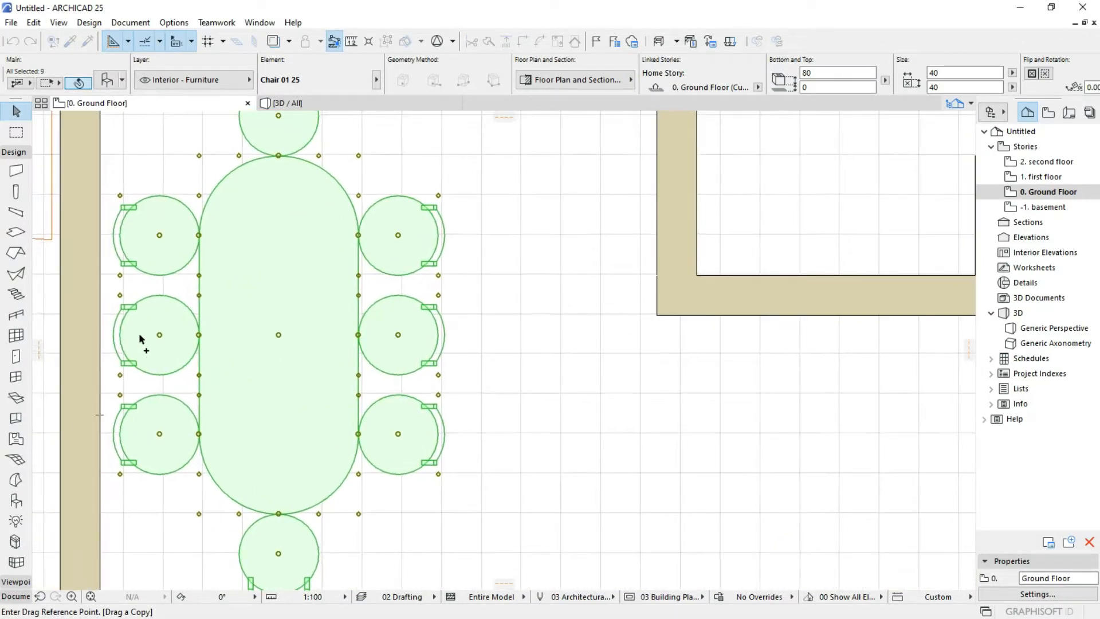
scroll(256, 339, "down", 1)
scroll(256, 339, "down", 2)
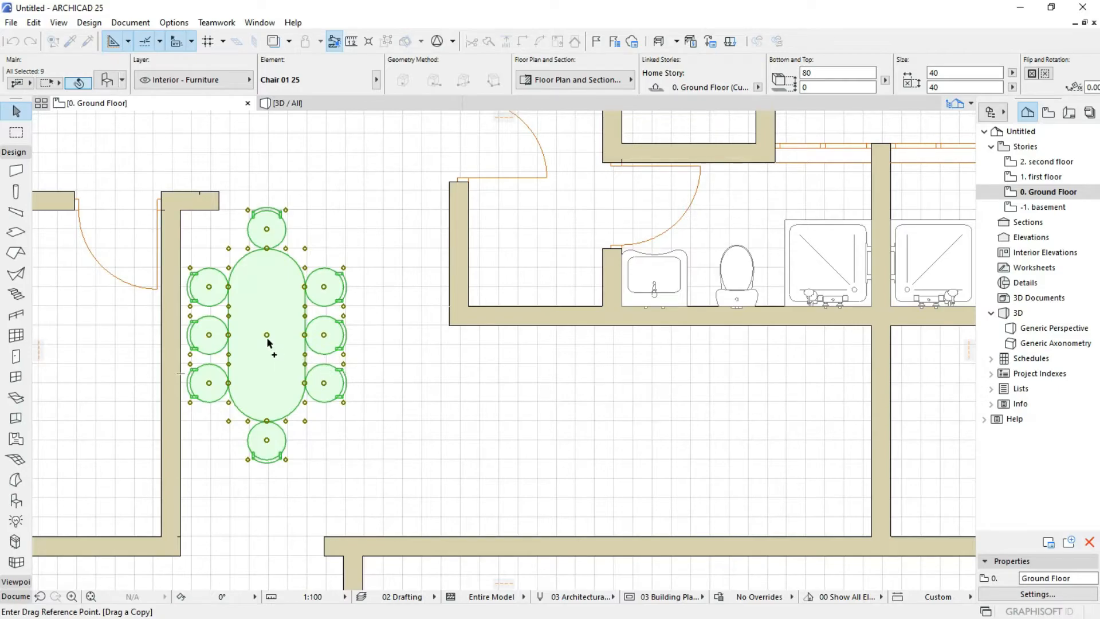
left_click(266, 339)
scroll(266, 338, "down", 3)
scroll(275, 336, "down", 1)
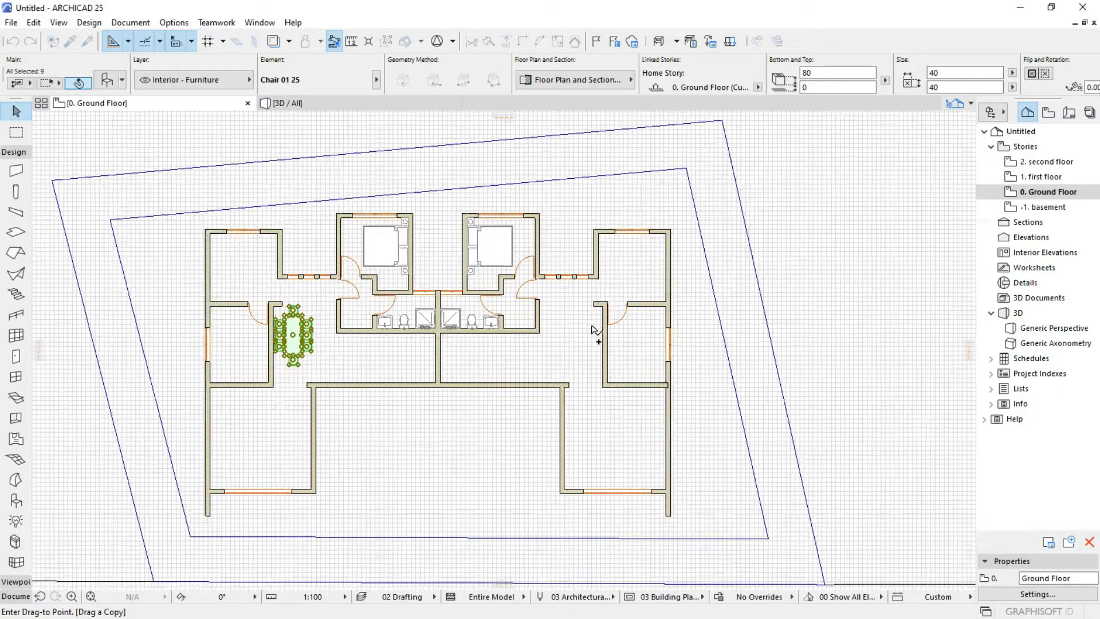
scroll(607, 339, "up", 3)
scroll(607, 339, "up", 3)
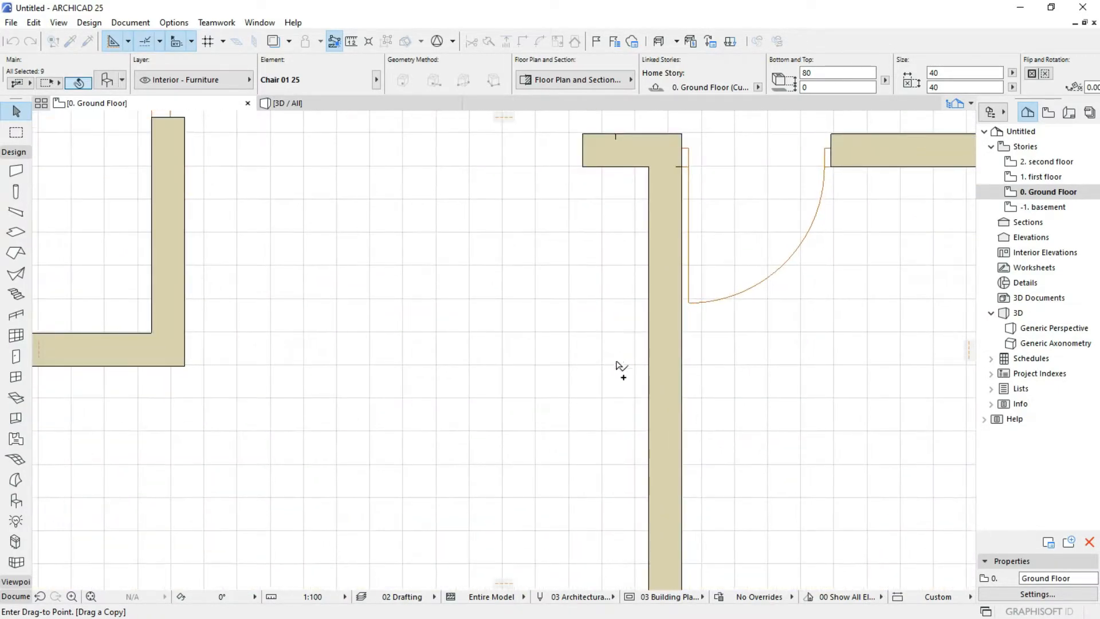
left_click(649, 383)
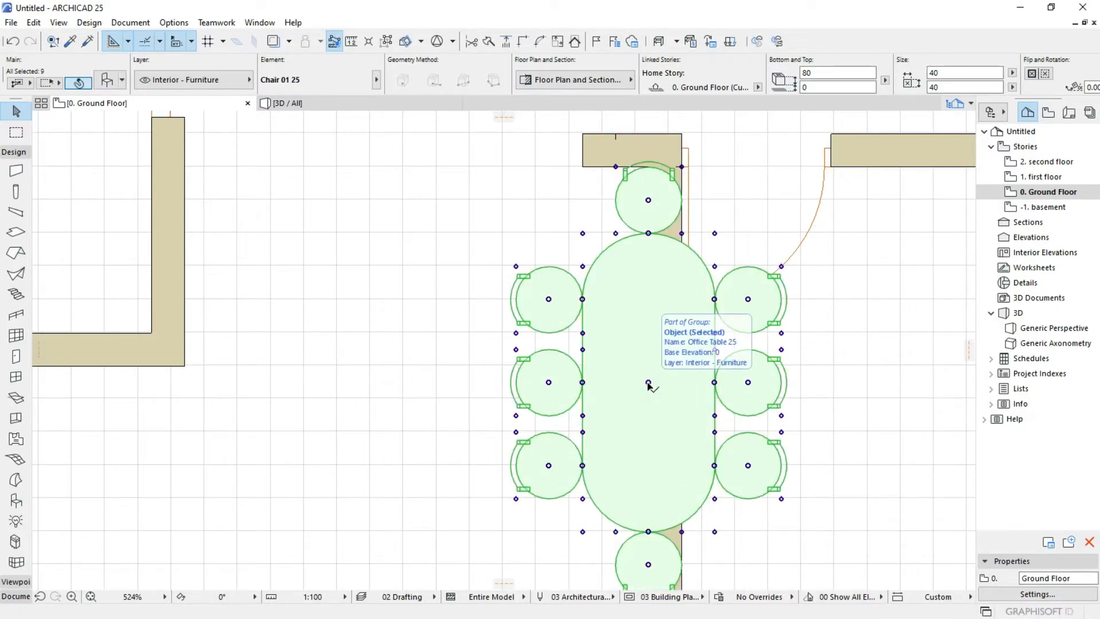
Move the copied dining set horizontally left off the wall, leaving a small gap between its right-hand chairs and the wall.
key("ctrl+d")
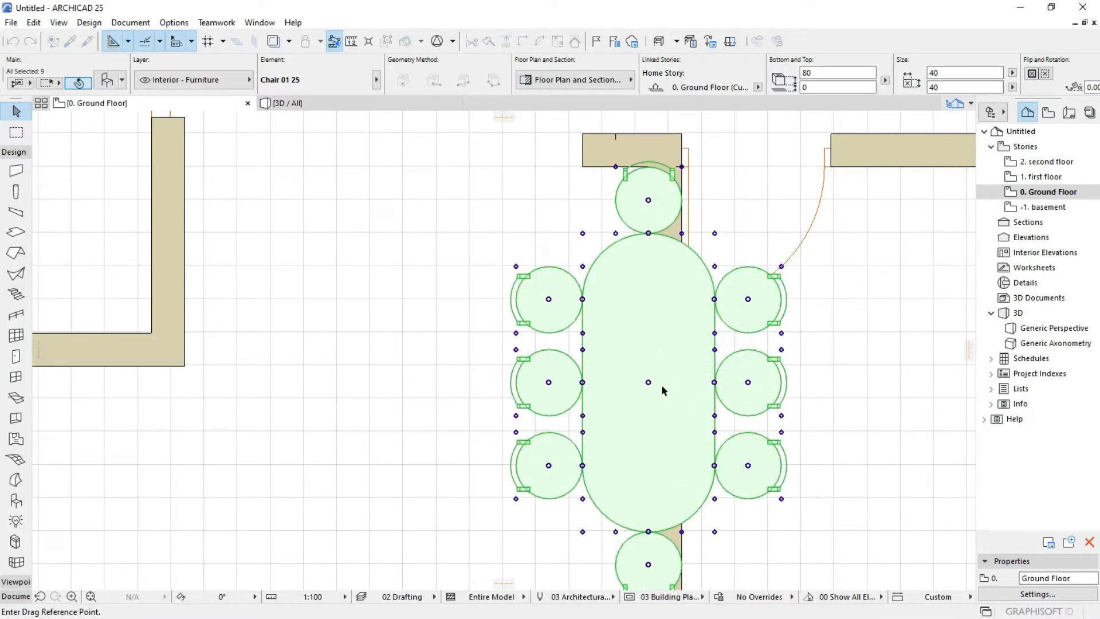
left_click(648, 383)
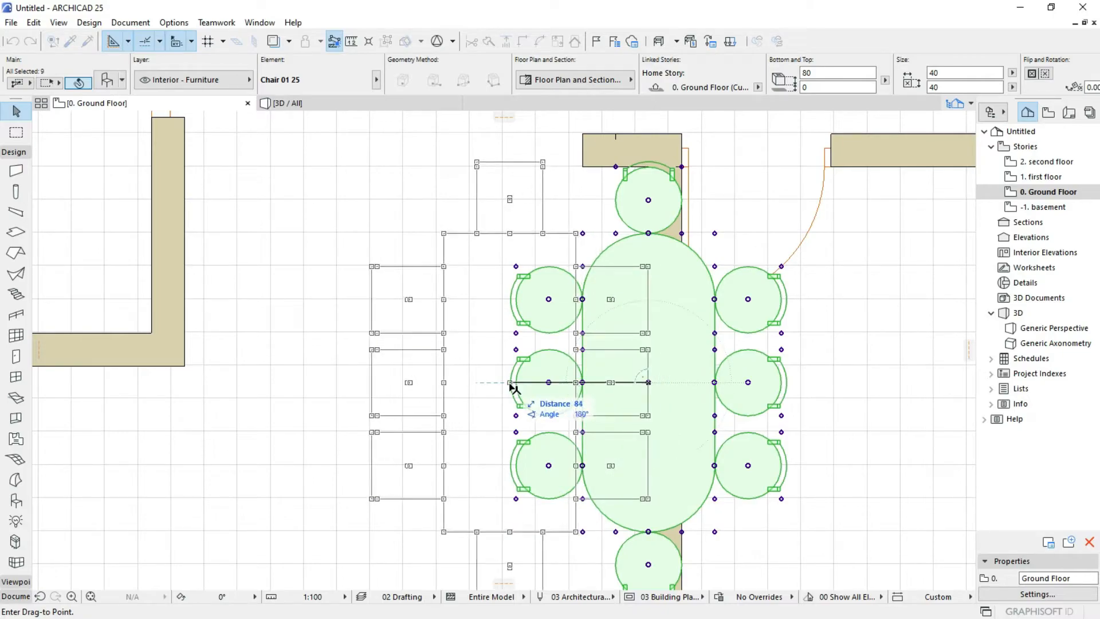
scroll(512, 388, "up", 2)
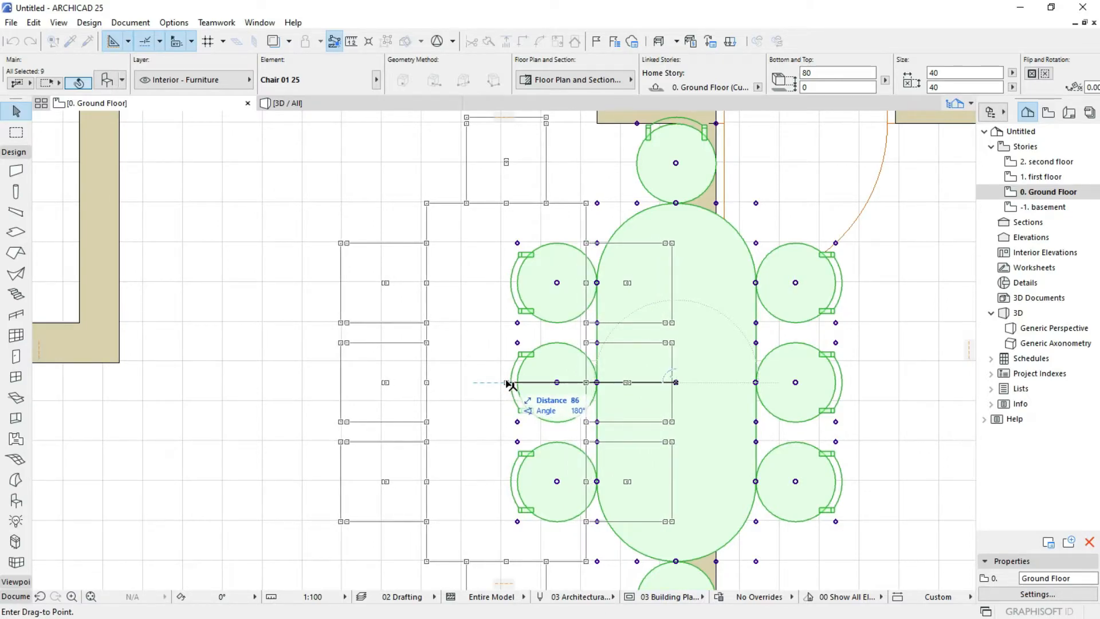
left_click(497, 383)
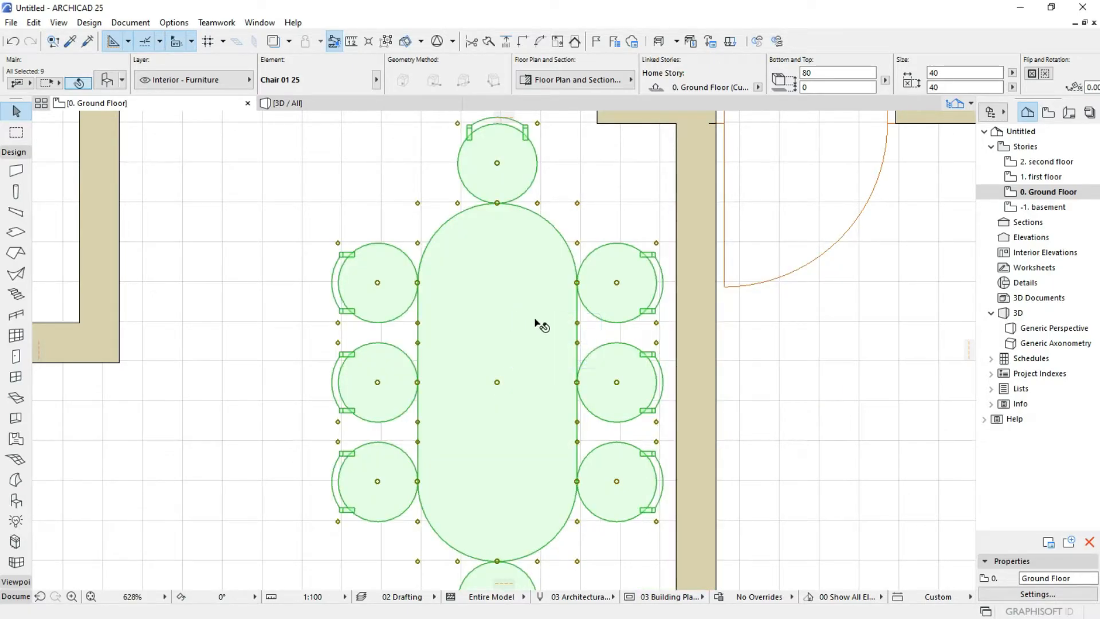
scroll(537, 323, "down", 2)
scroll(537, 322, "down", 8)
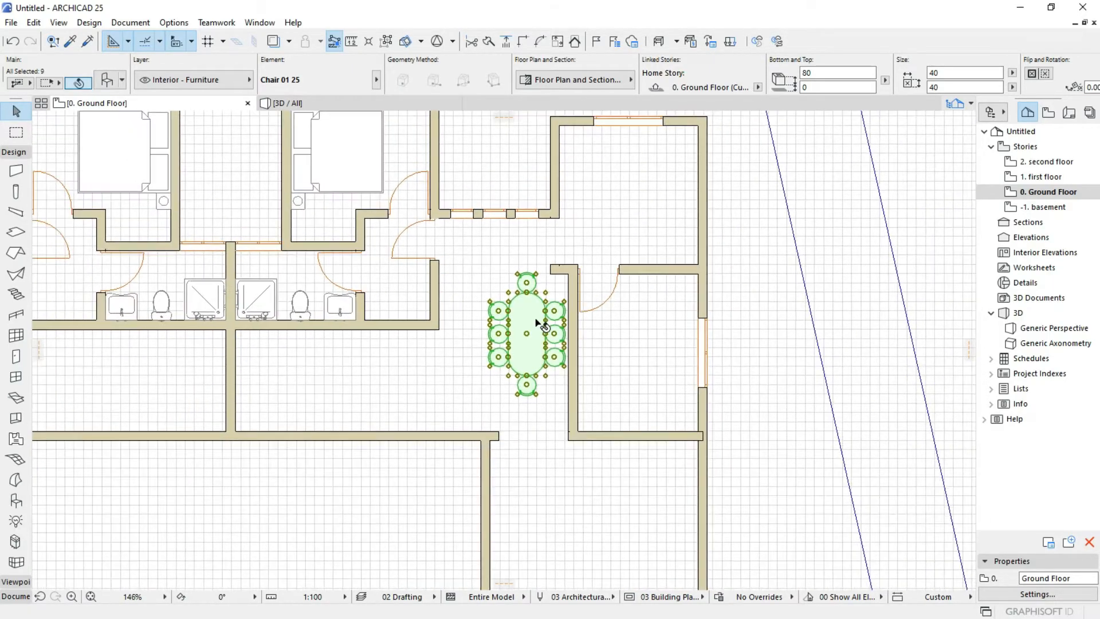
scroll(538, 322, "down", 2)
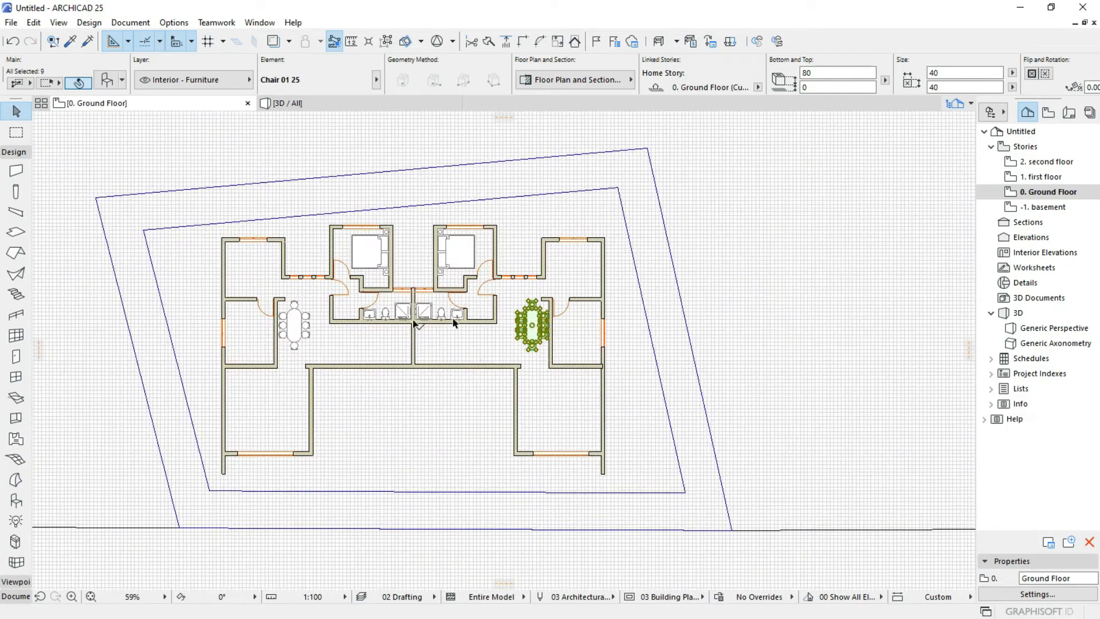
Clear the dining set selection and search the object library for SOFA in the default object settings.
left_click(387, 343)
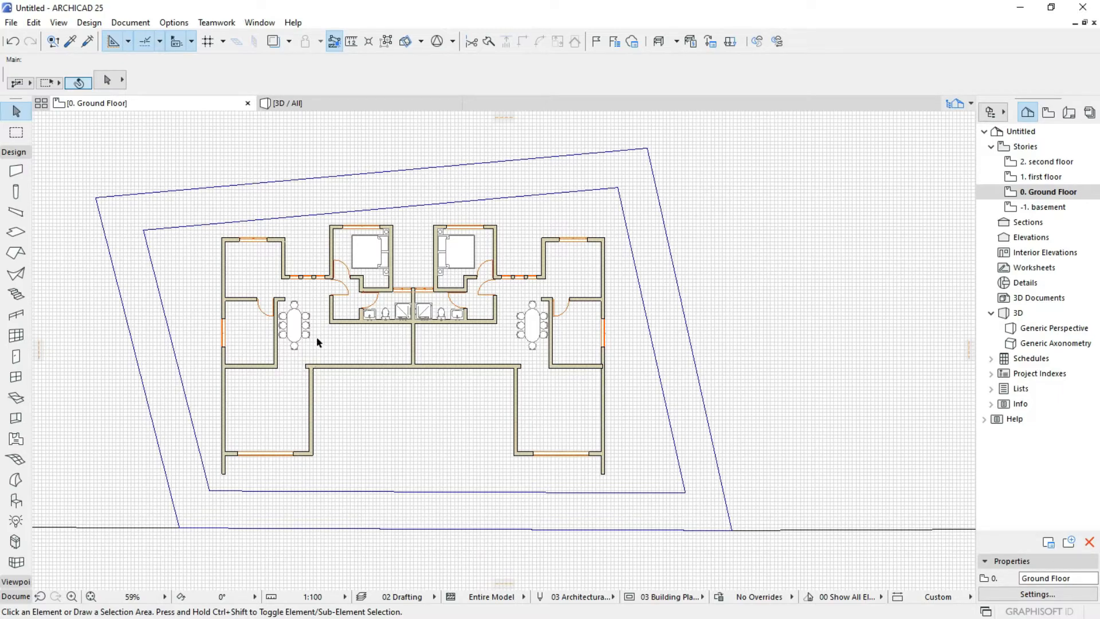
scroll(322, 342, "up", 5)
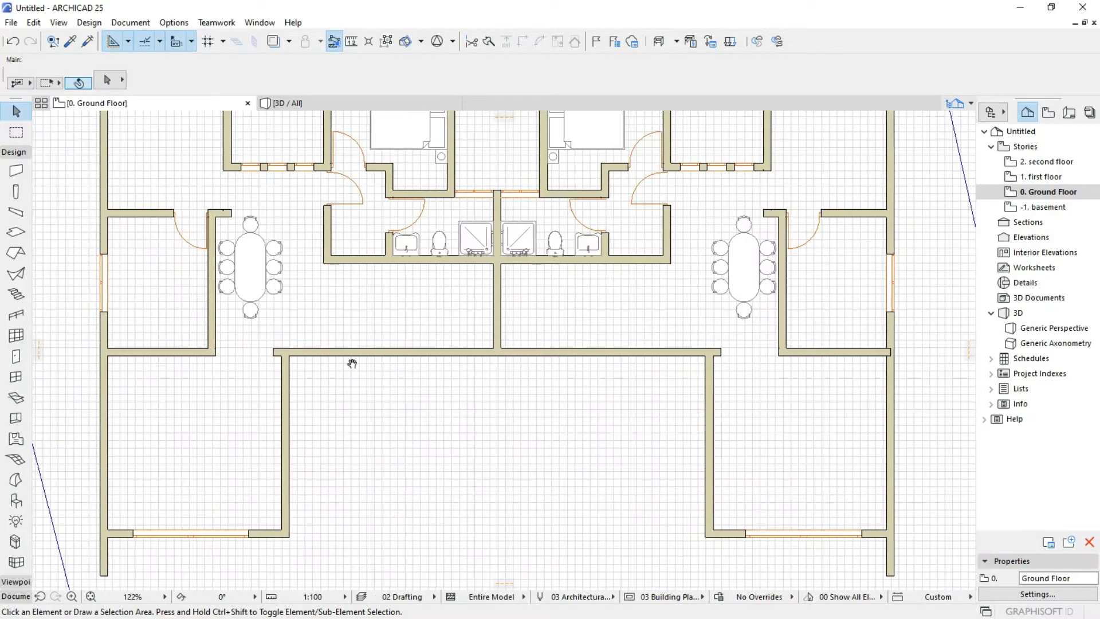
scroll(403, 393, "up", 3)
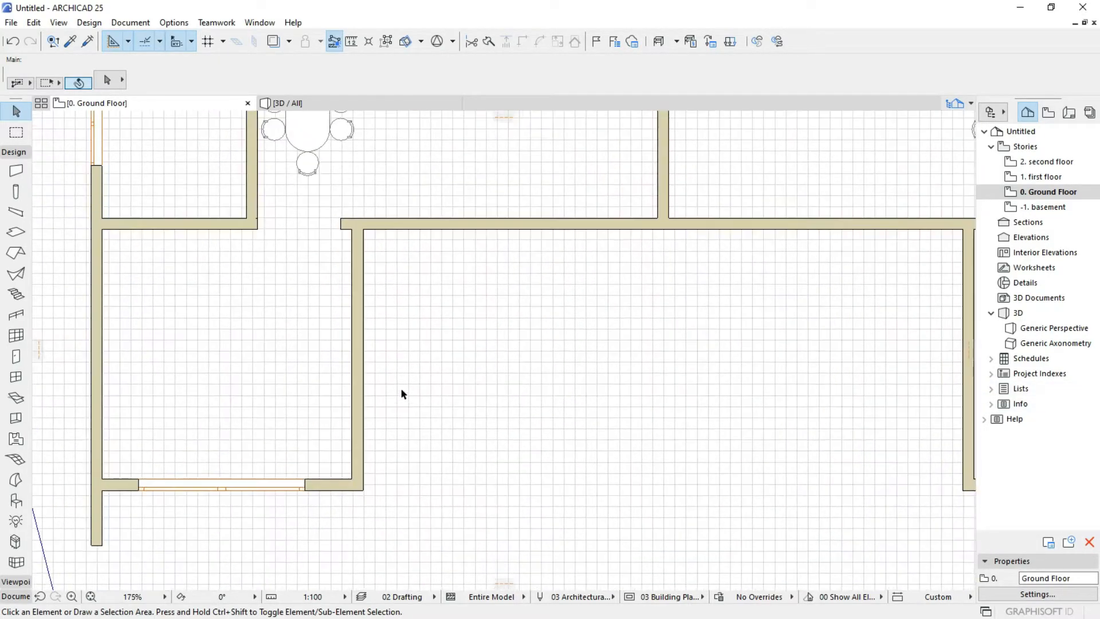
left_click(16, 498)
double_click(15, 497)
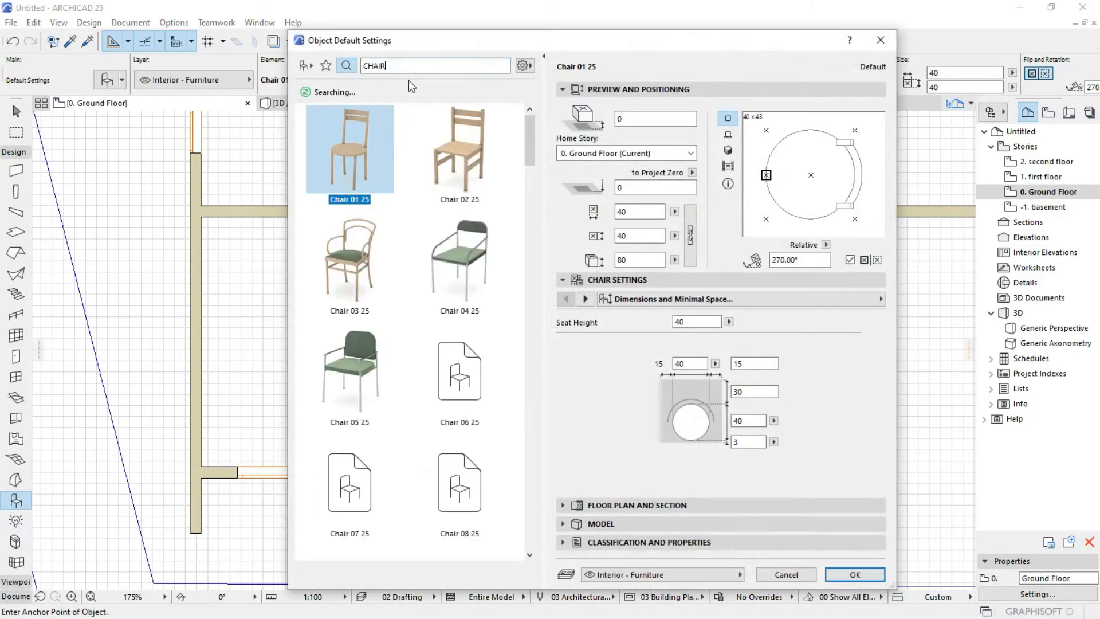
type("S")
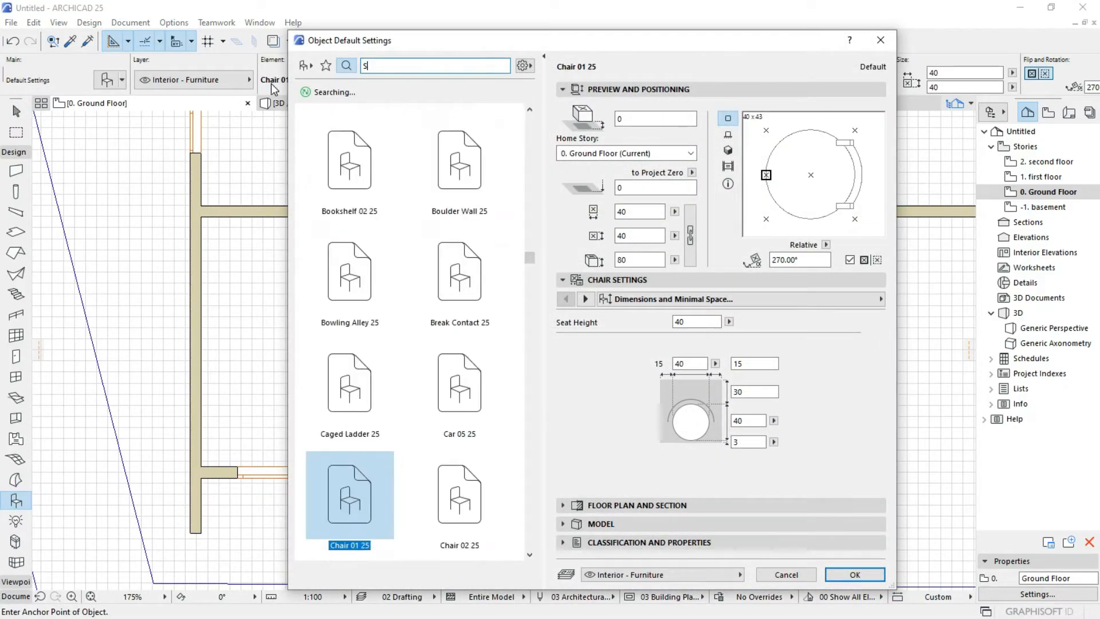
type("OFA")
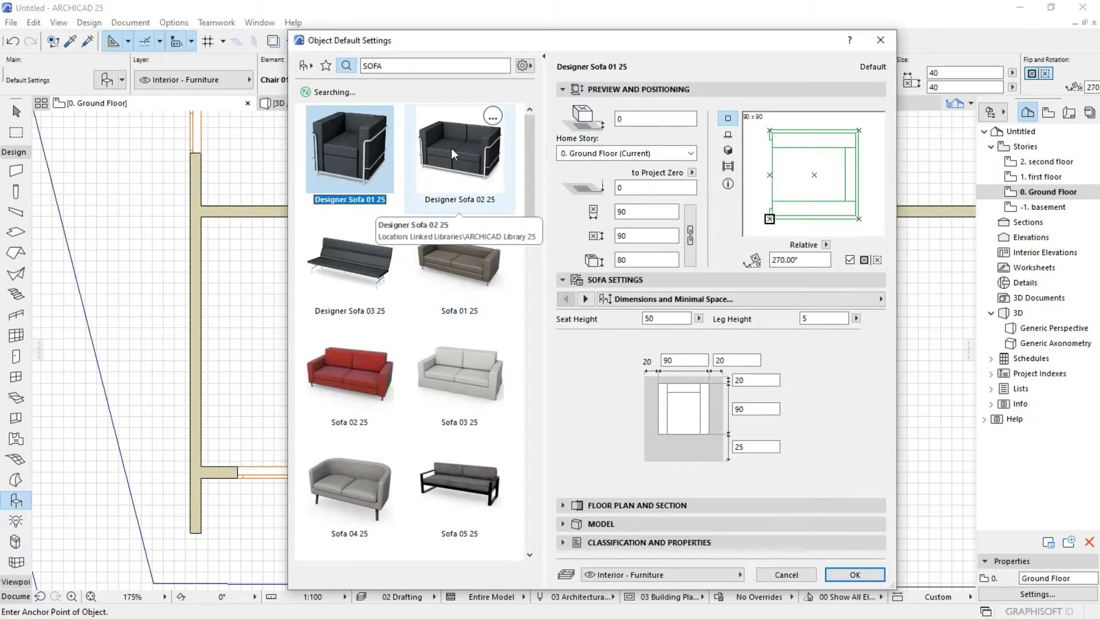
Select Sofa 03 25 and examine its style, seating and leg settings.
left_click(459, 375)
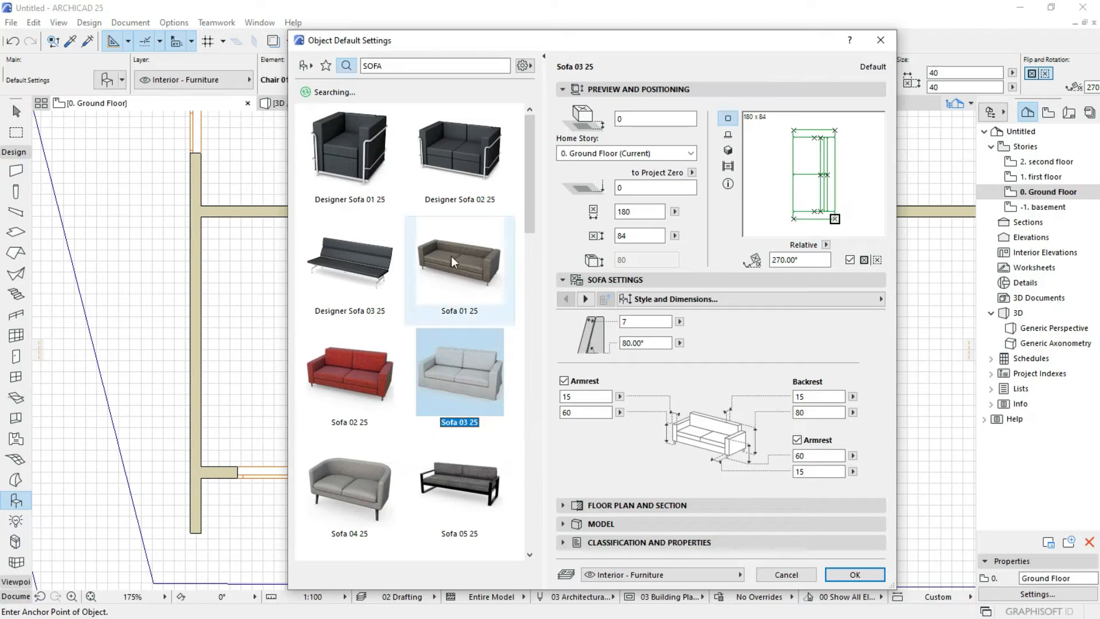
left_click(586, 299)
left_click(586, 298)
left_click(586, 298)
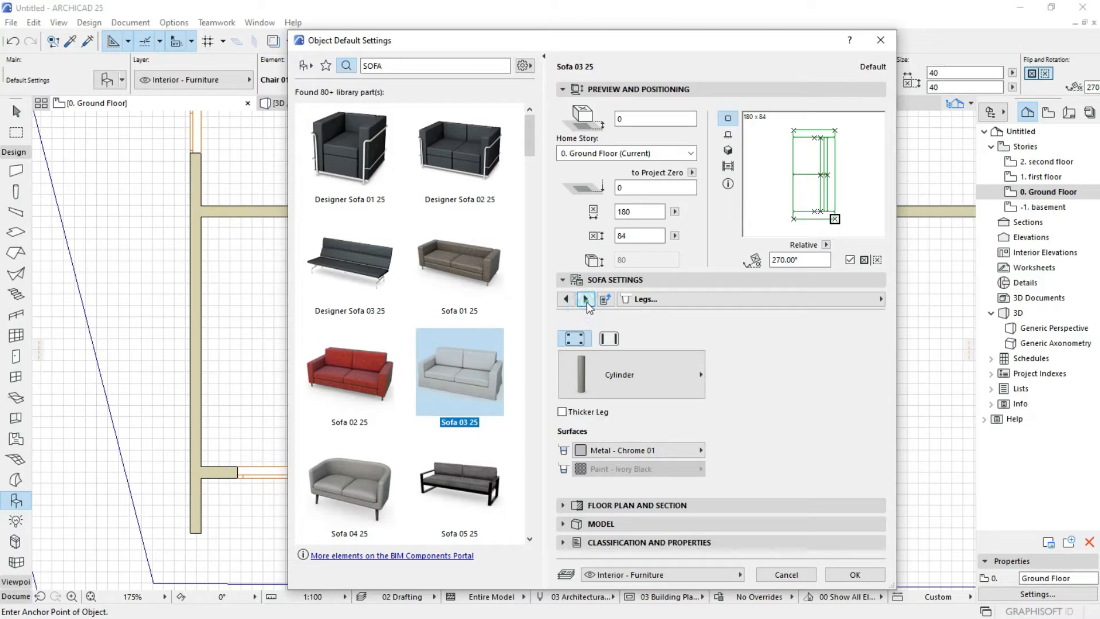
left_click(586, 298)
Find Sofa Chair 03 25 among the results and examine its dimensions, seating, leg style, representation and description settings.
scroll(409, 391, "down", 3)
scroll(409, 392, "down", 4)
left_click(455, 423)
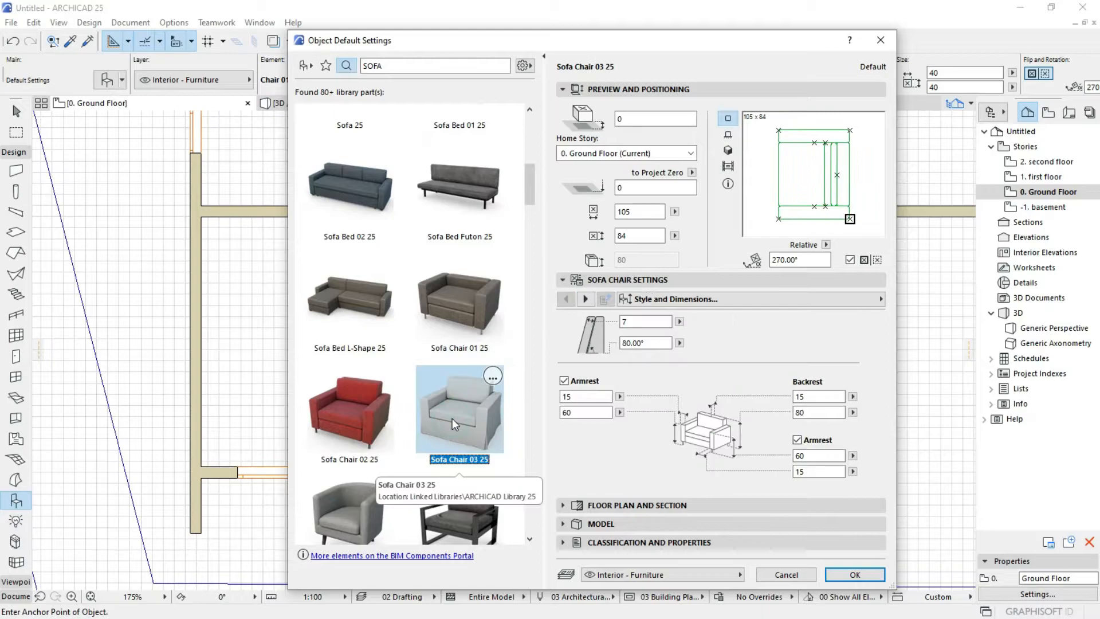
left_click(585, 298)
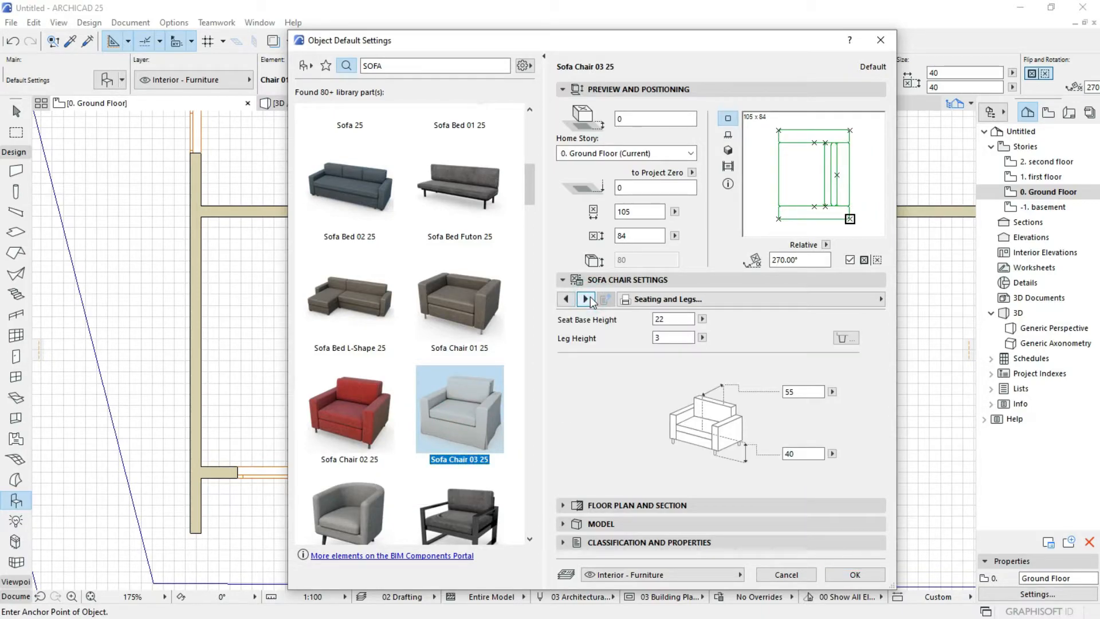
left_click(590, 301)
left_click(630, 378)
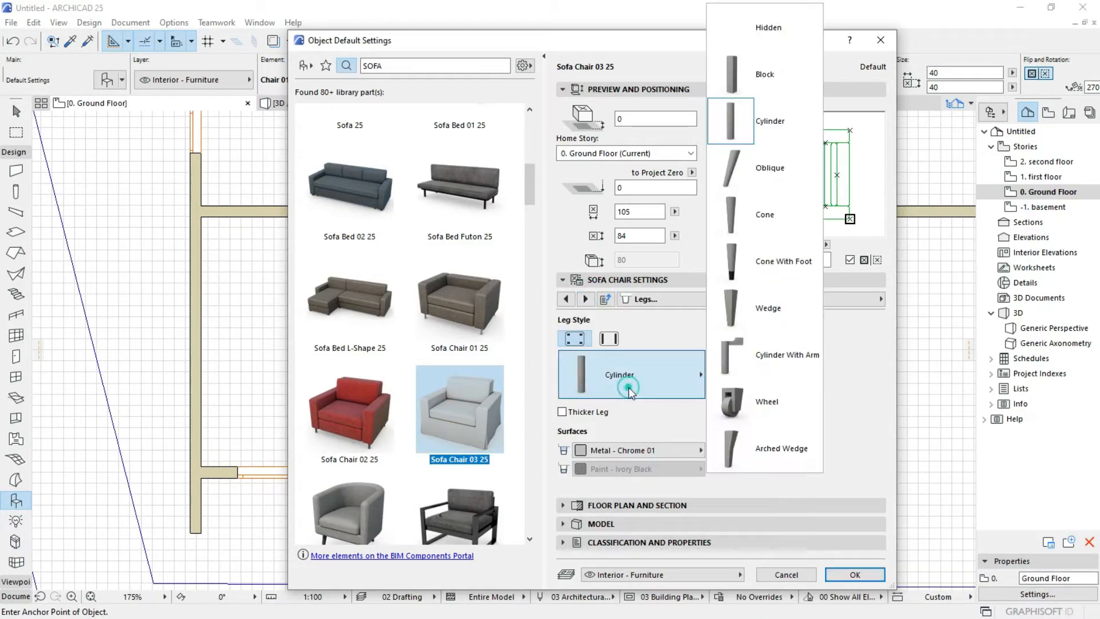
left_click(636, 381)
left_click(586, 299)
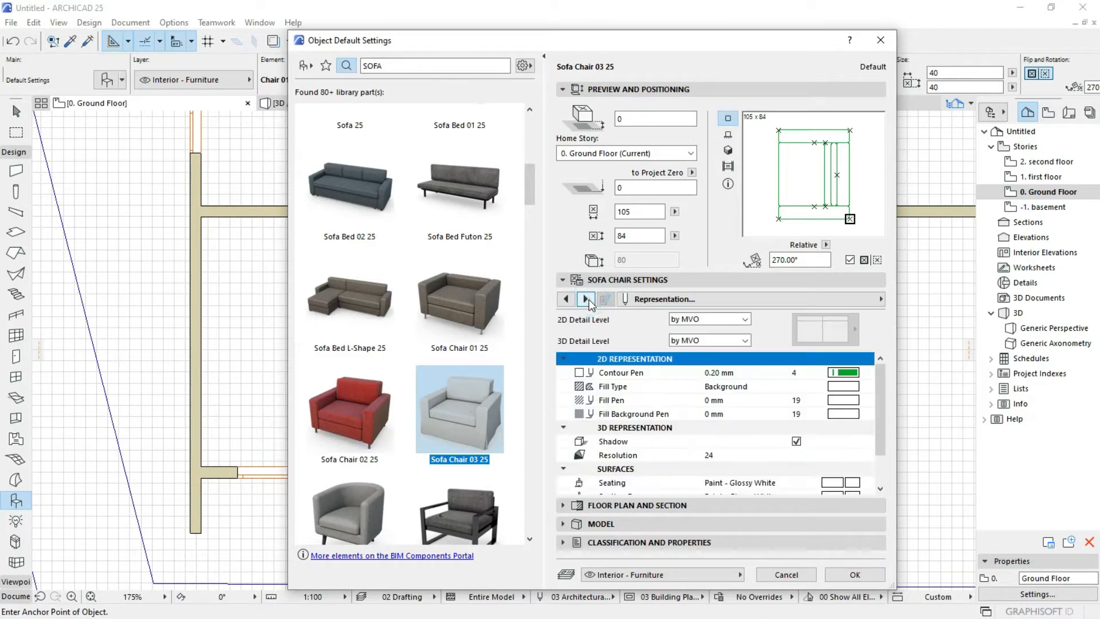
left_click(583, 299)
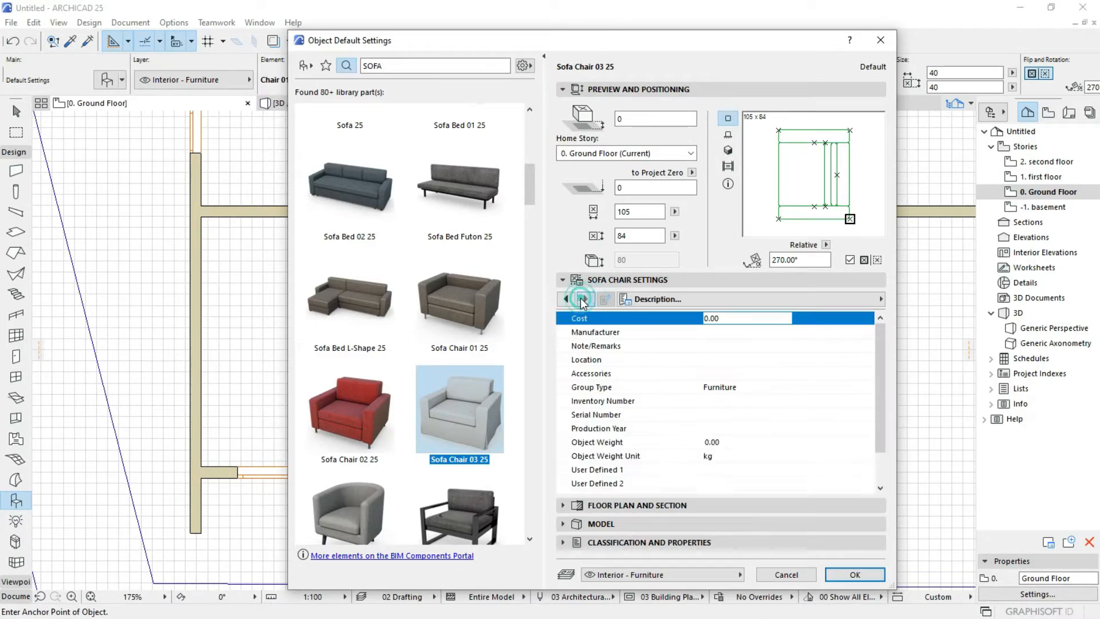
left_click(571, 297)
left_click(572, 298)
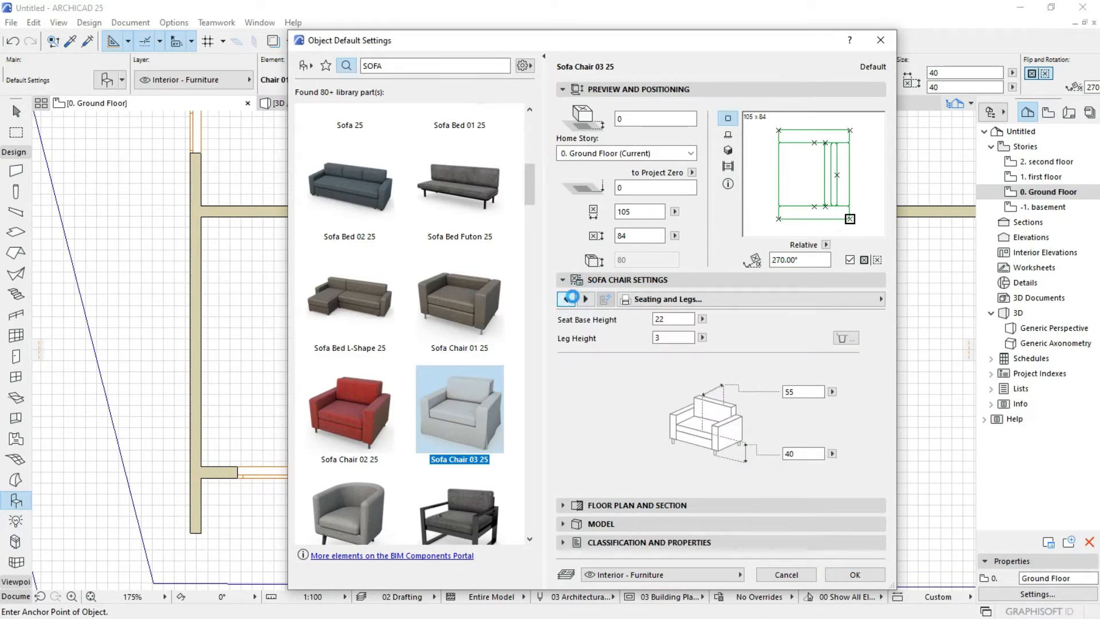
left_click(572, 298)
Find the corner sofa Sofa L-Shape 03 25 and examine its leg, minimal space and description settings.
scroll(469, 426, "down", 5)
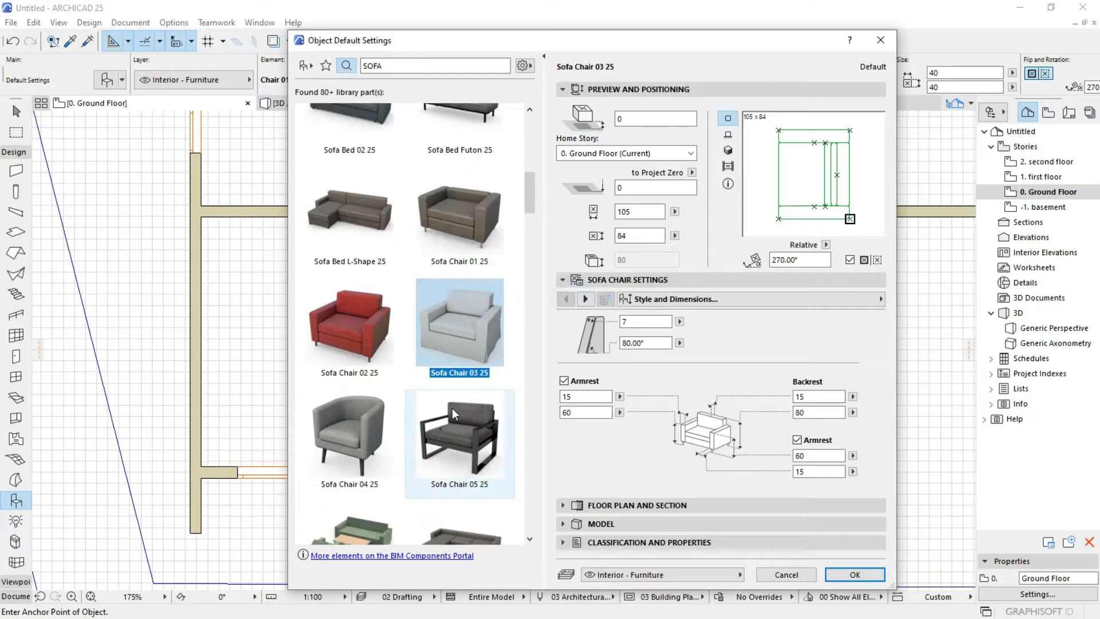
left_click(465, 452)
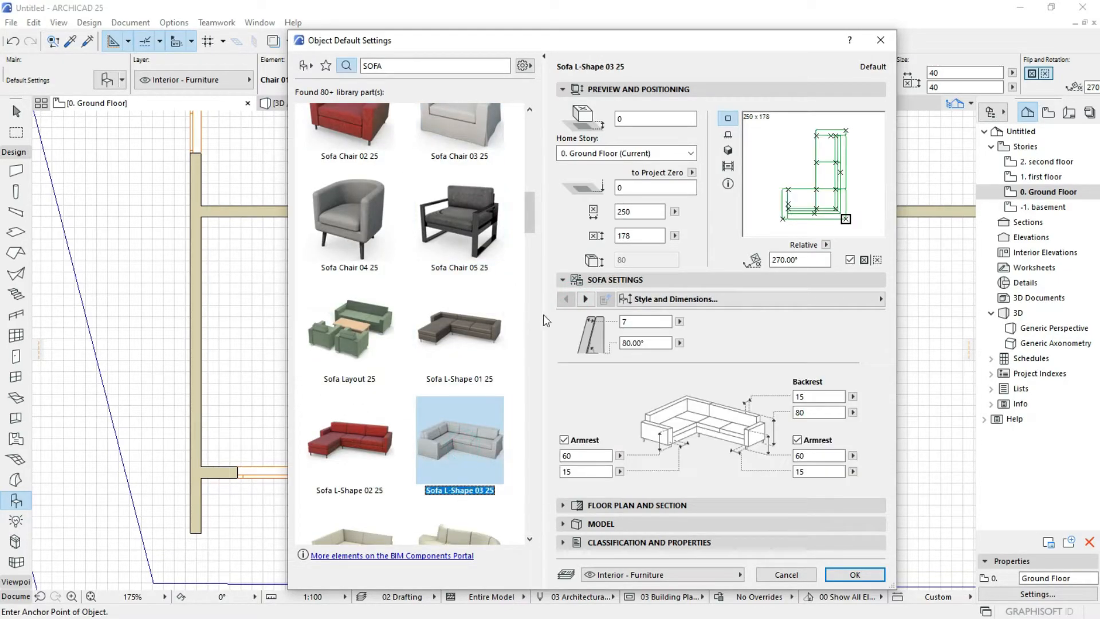
left_click(584, 299)
left_click(584, 299)
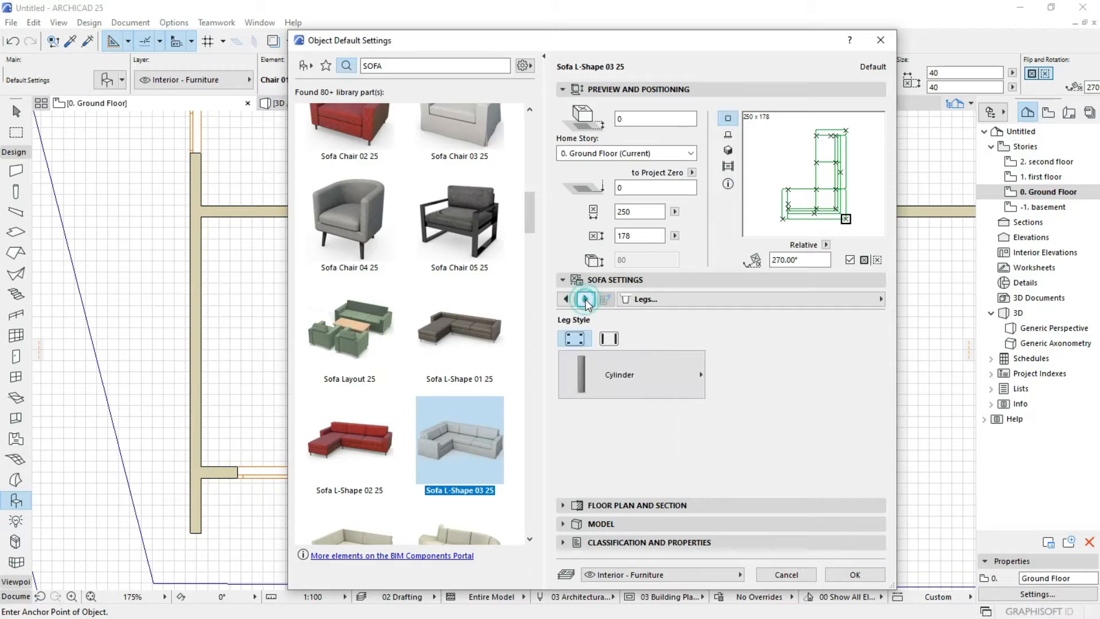
left_click(585, 300)
left_click(585, 299)
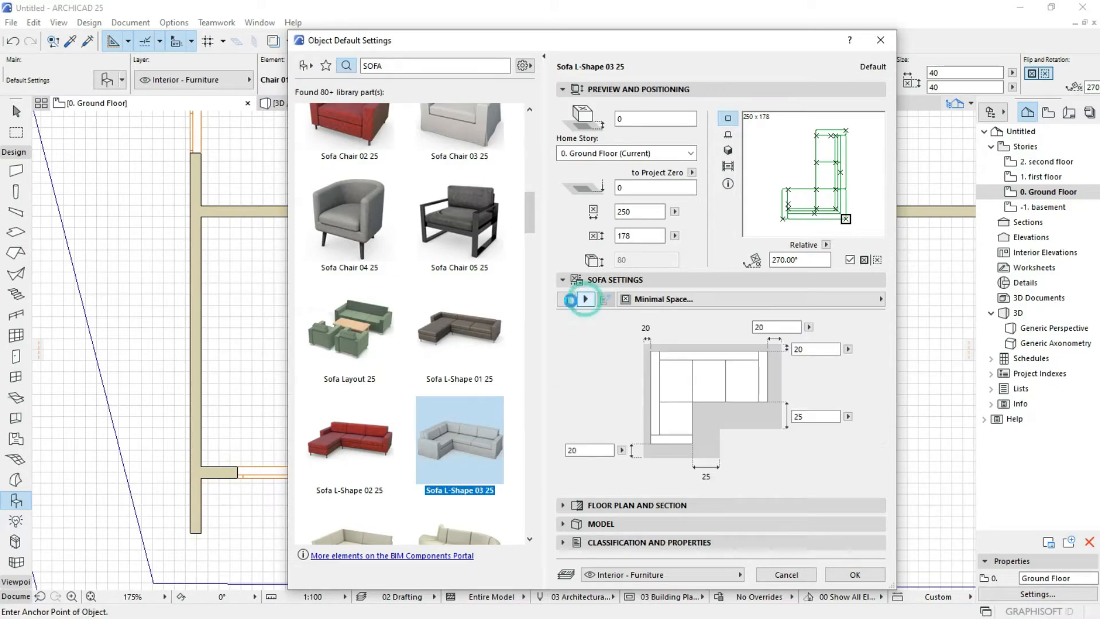
left_click(585, 299)
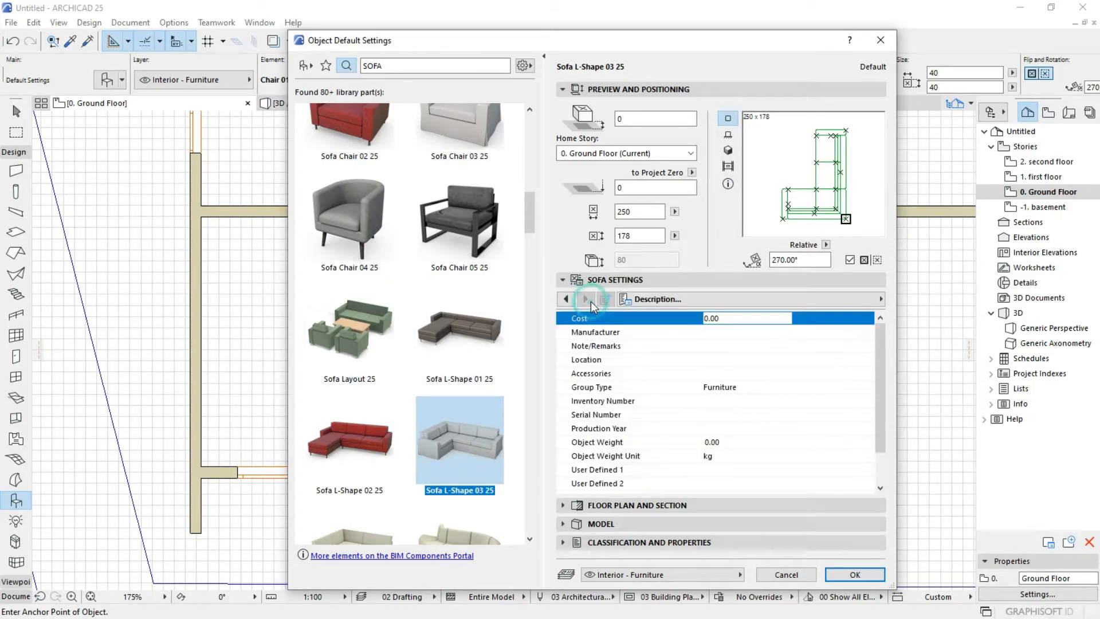
Try Sofa Set 01 25 with the Corner-L unit type and discard the object settings.
scroll(415, 390, "down", 3)
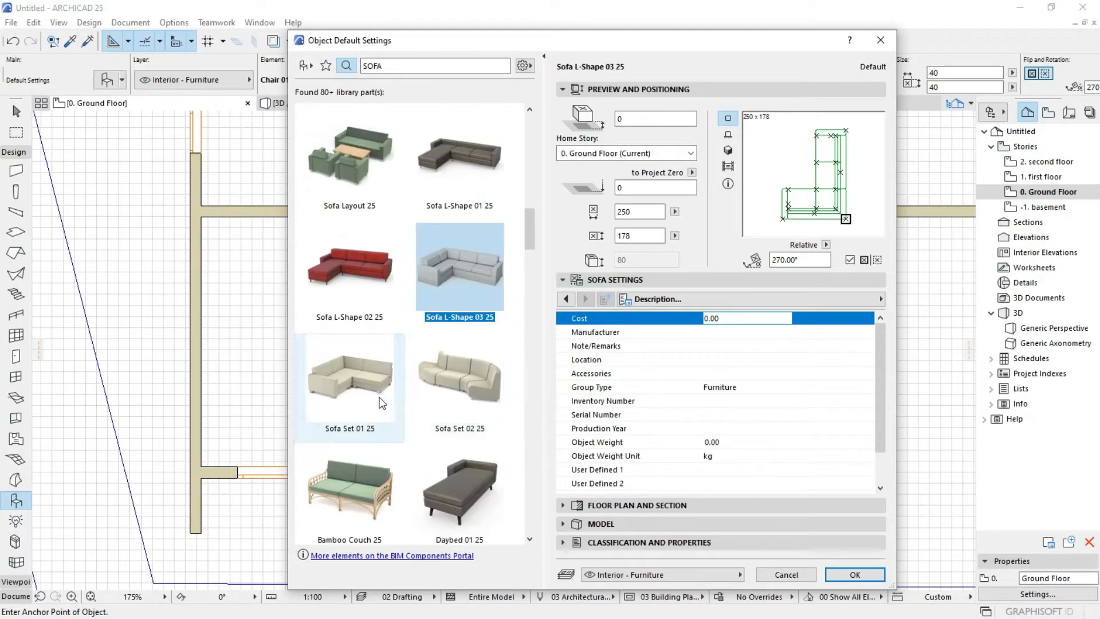
left_click(377, 394)
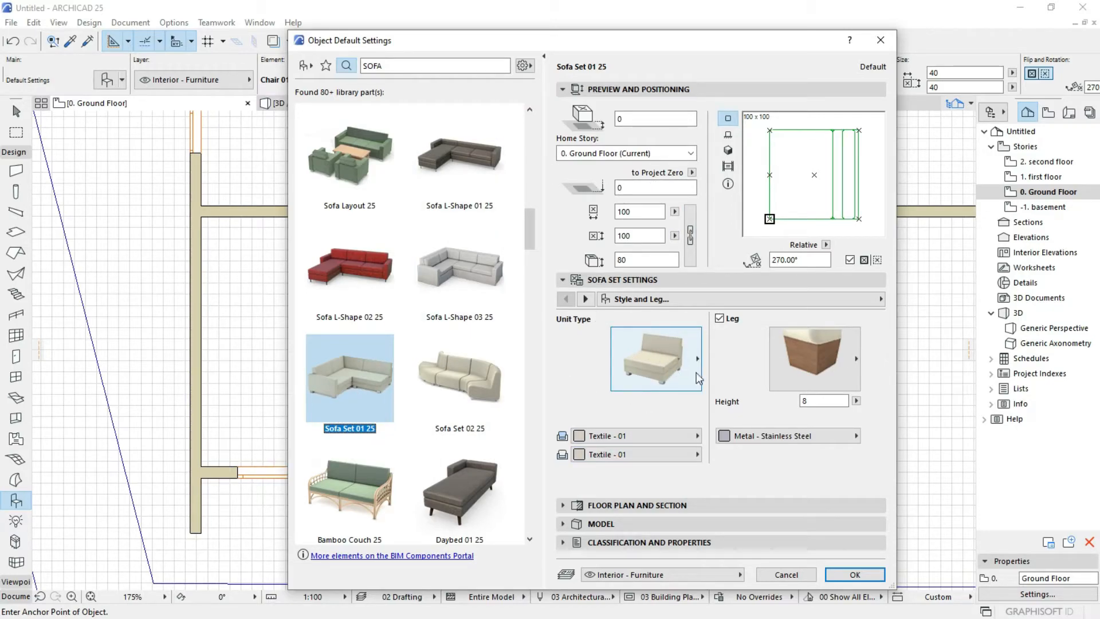
left_click(699, 378)
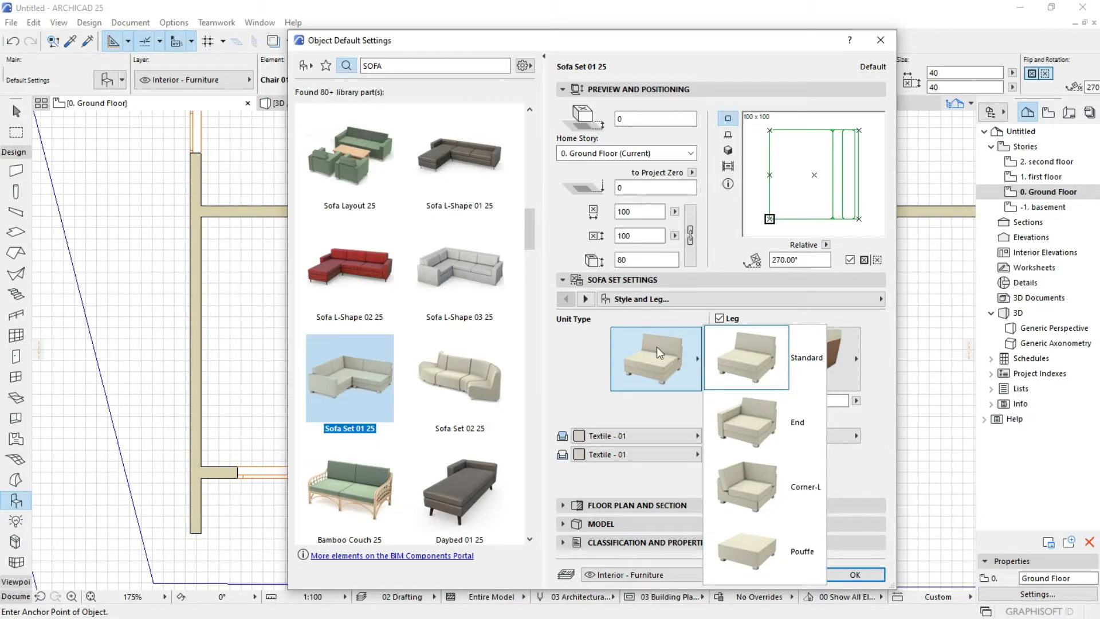
left_click(747, 487)
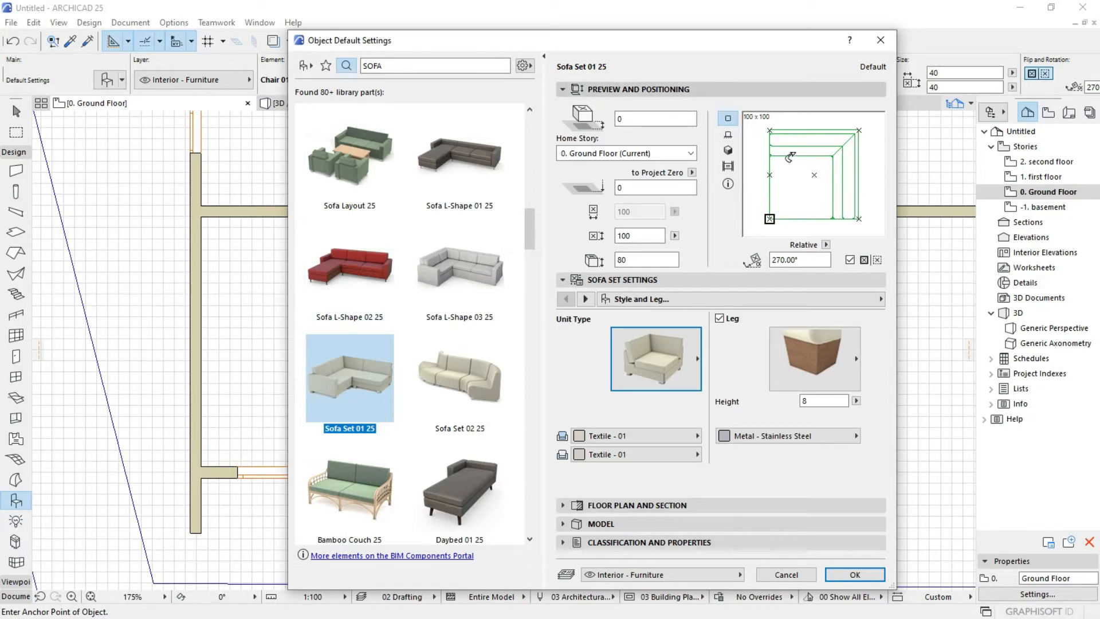
left_click(876, 40)
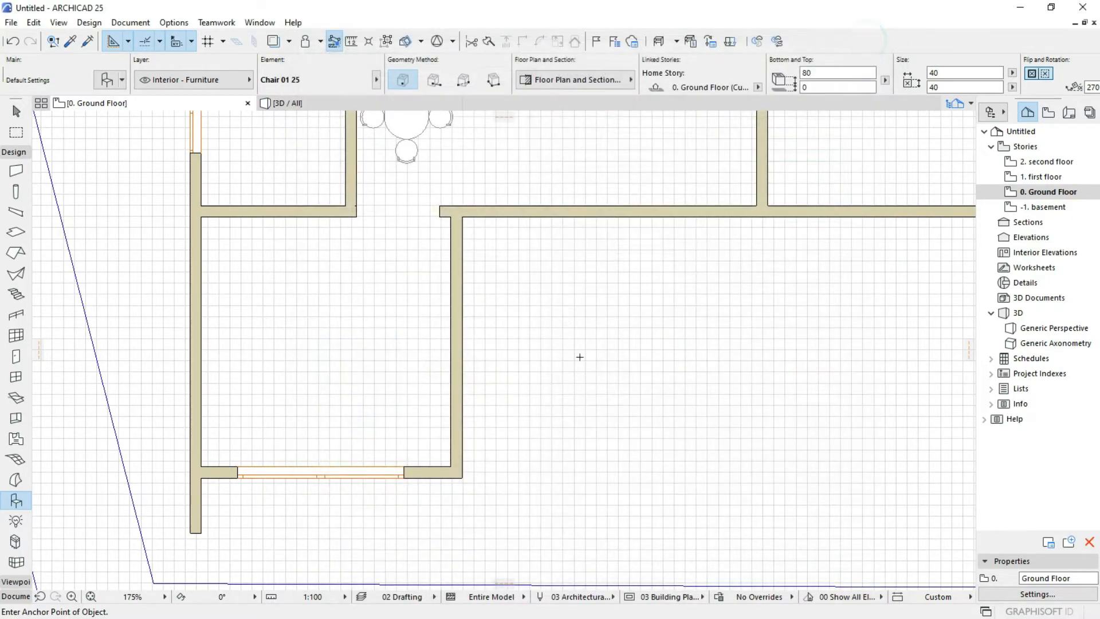
scroll(576, 351, "down", 5)
scroll(528, 447, "up", 5)
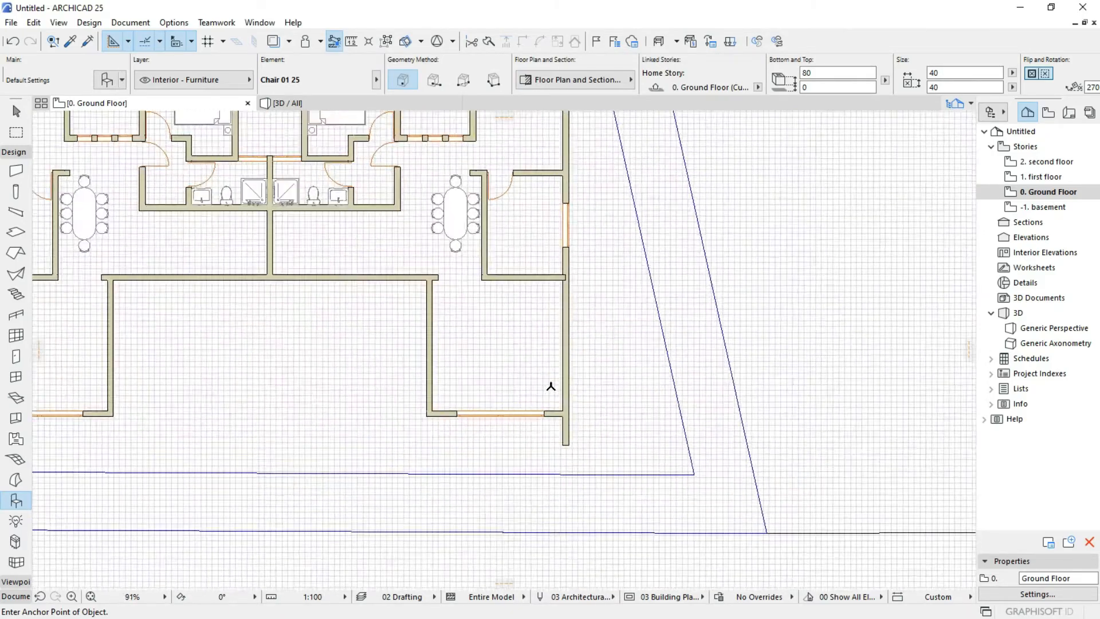
scroll(520, 178, "up", 5)
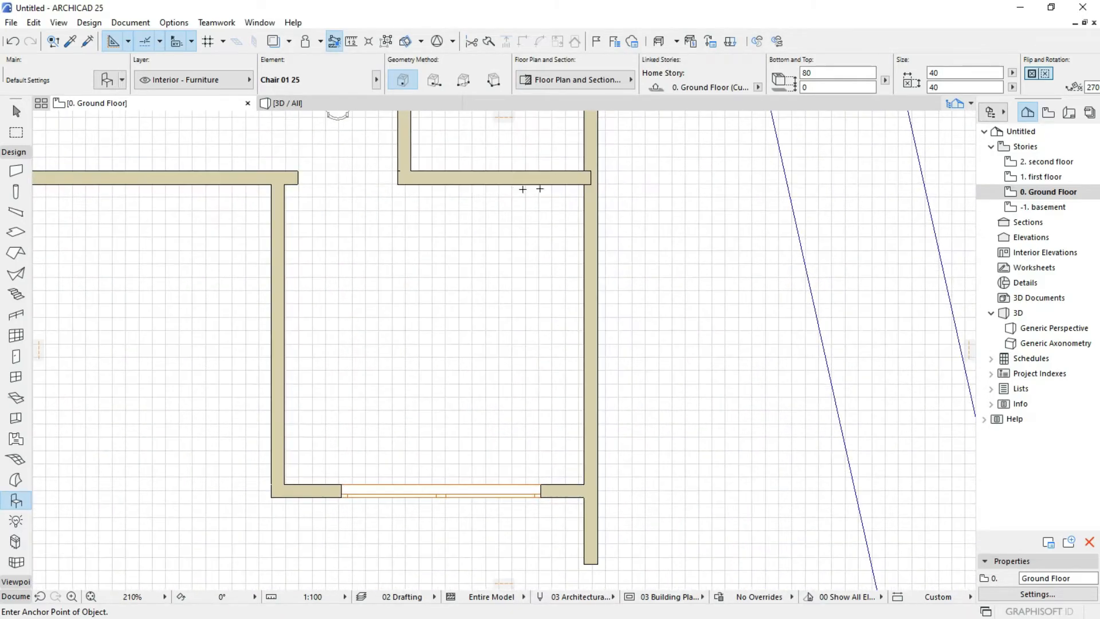
left_click(596, 189, "shift")
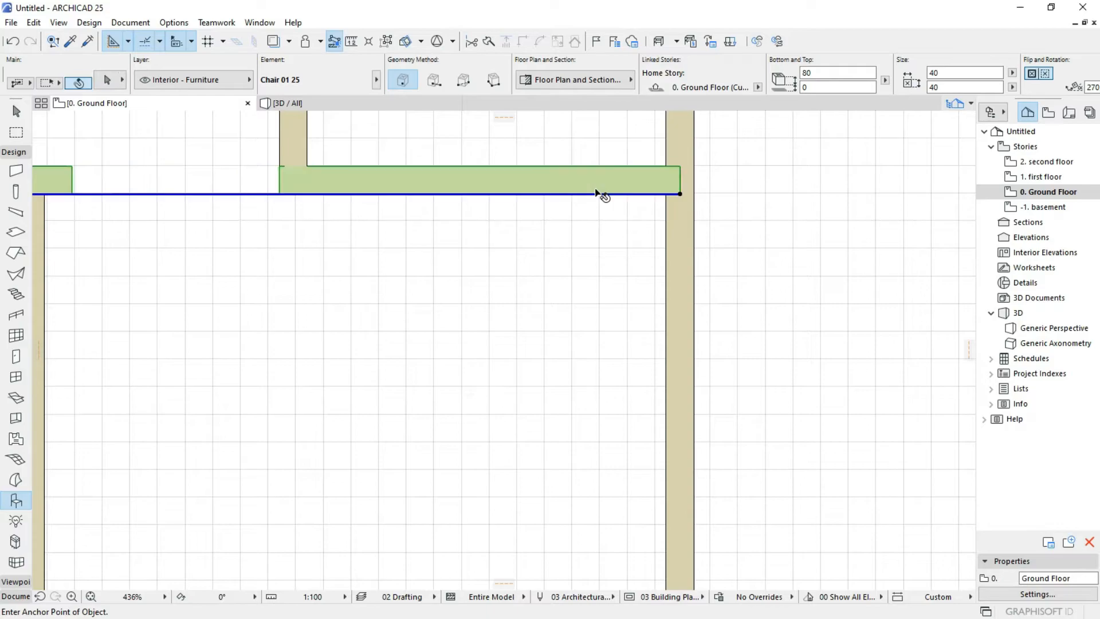
left_click(677, 193)
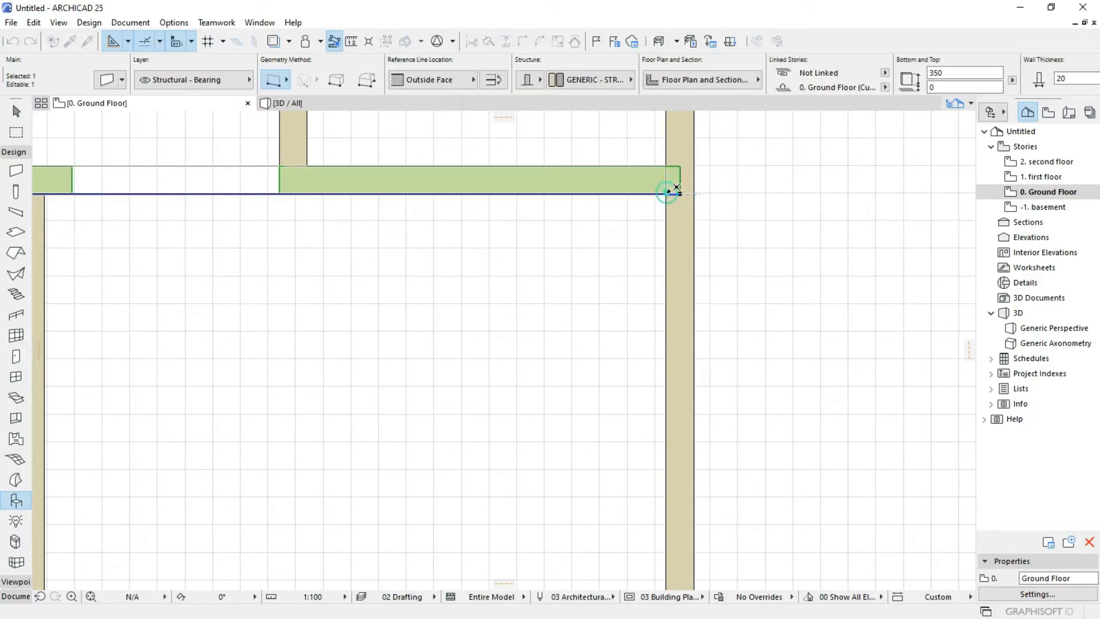
scroll(677, 193, "down", 6)
scroll(554, 292, "down", 1)
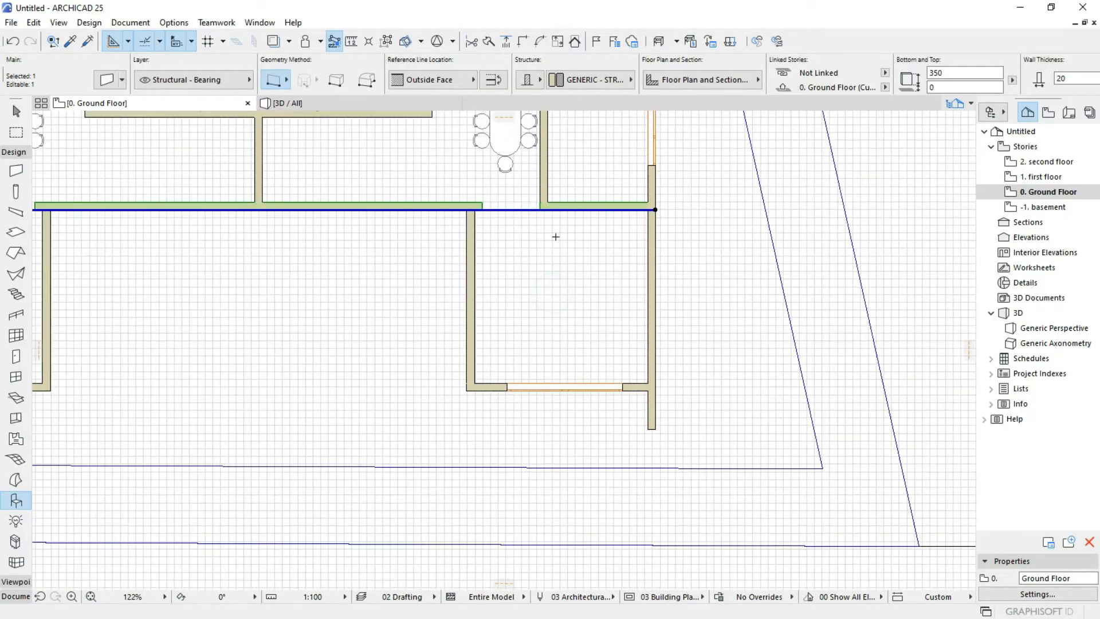
key("Escape")
scroll(556, 236, "up", 2)
scroll(556, 236, "up", 1)
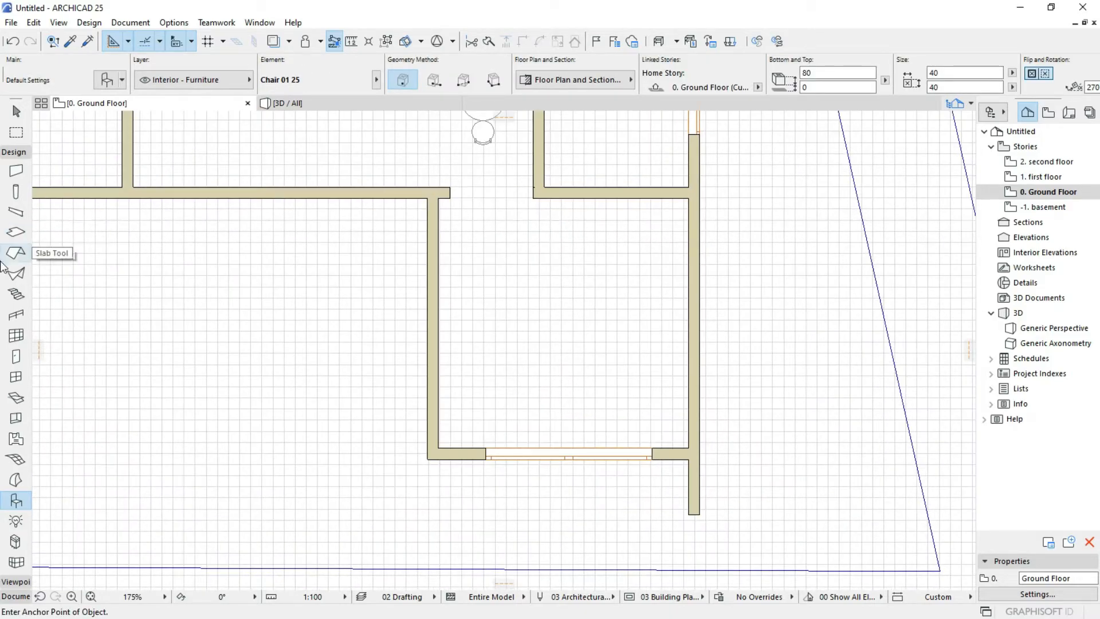
Search the object library for SOFA again and choose Sofa Set 01 25 with the Corner-L unit type.
double_click(7, 505)
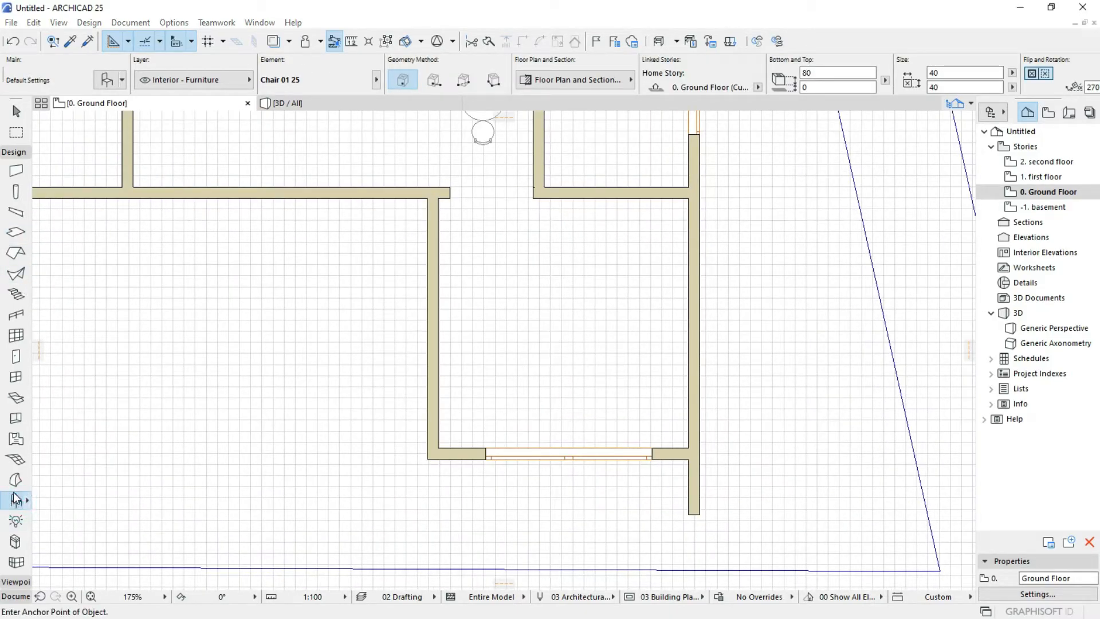
type("SOFA")
scroll(431, 441, "down", 10)
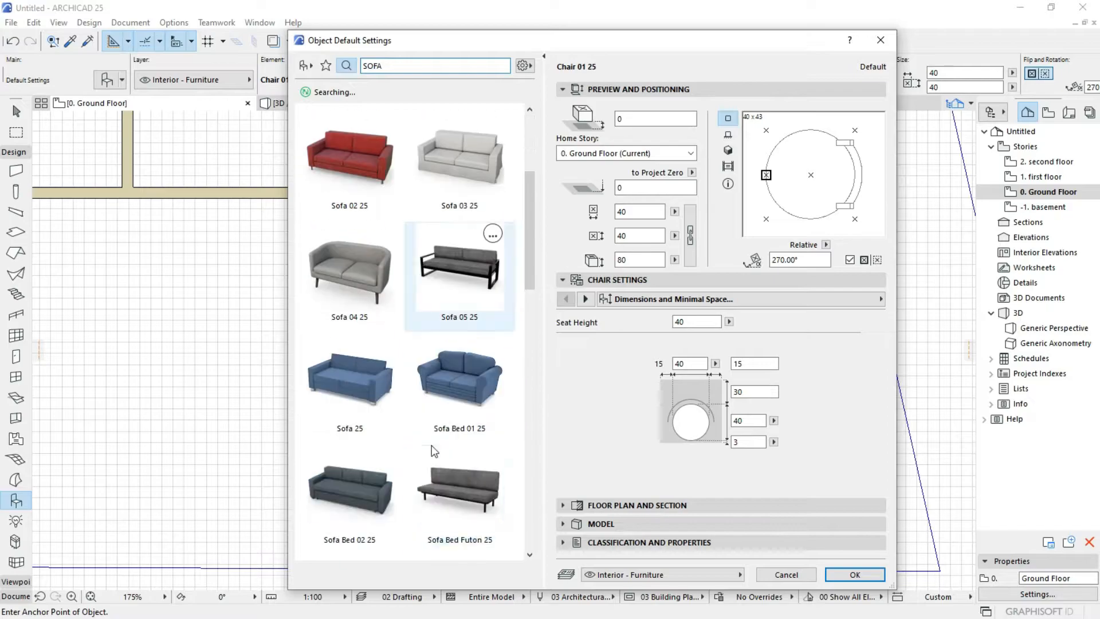
scroll(431, 441, "down", 8)
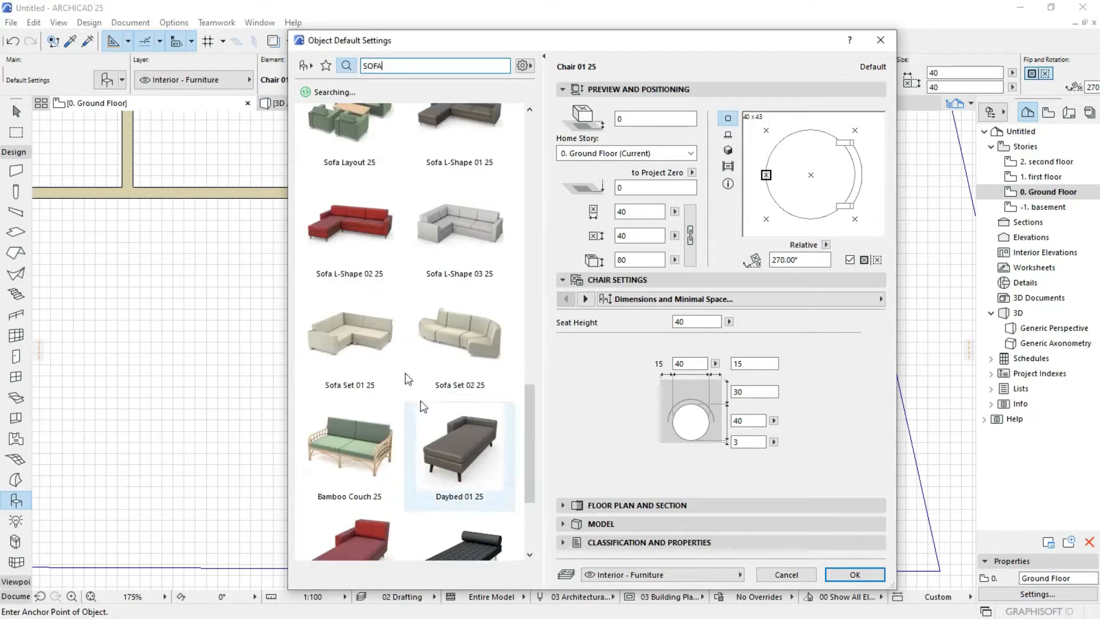
left_click(367, 335)
left_click(694, 371)
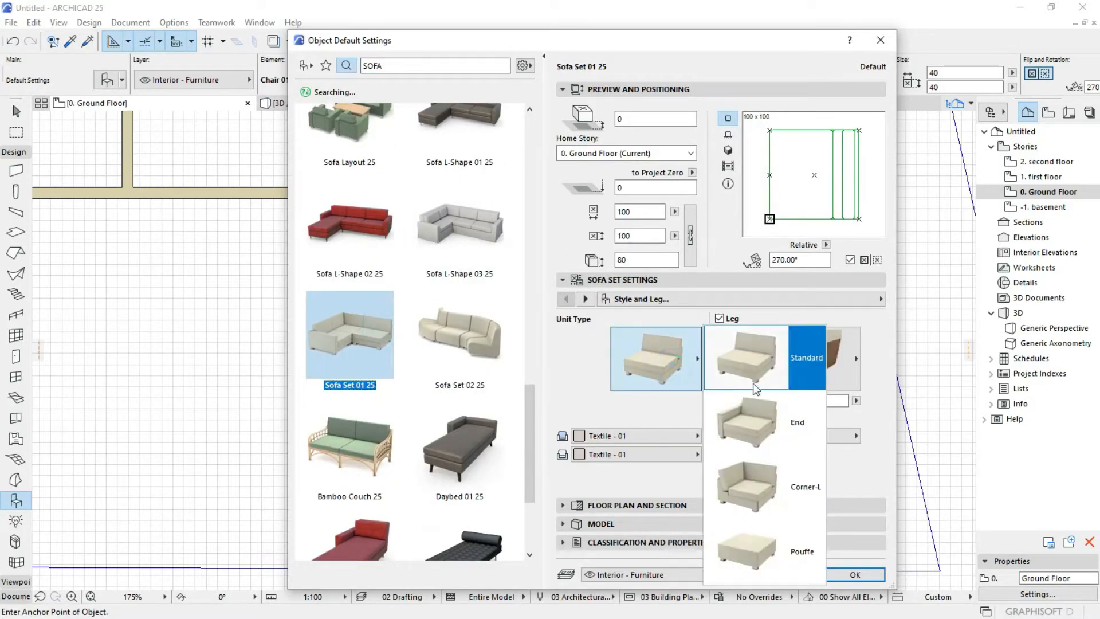
left_click(756, 494)
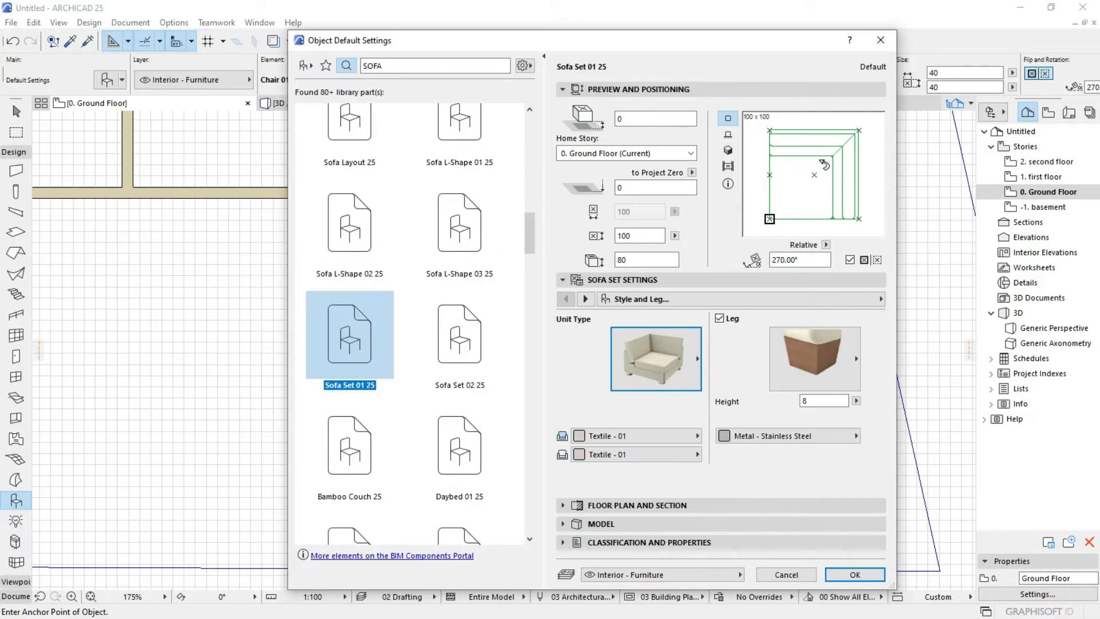
Anchor the Corner-L sofa unit at its upper-left corner and set its 2D contour pen to grey.
left_click(769, 130)
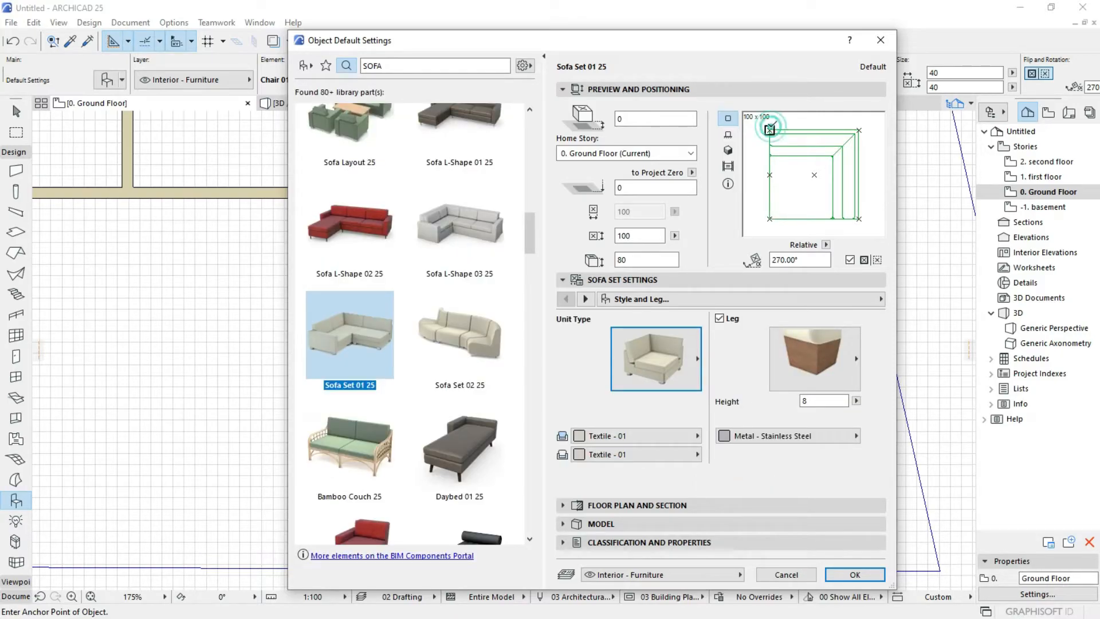
left_click(584, 299)
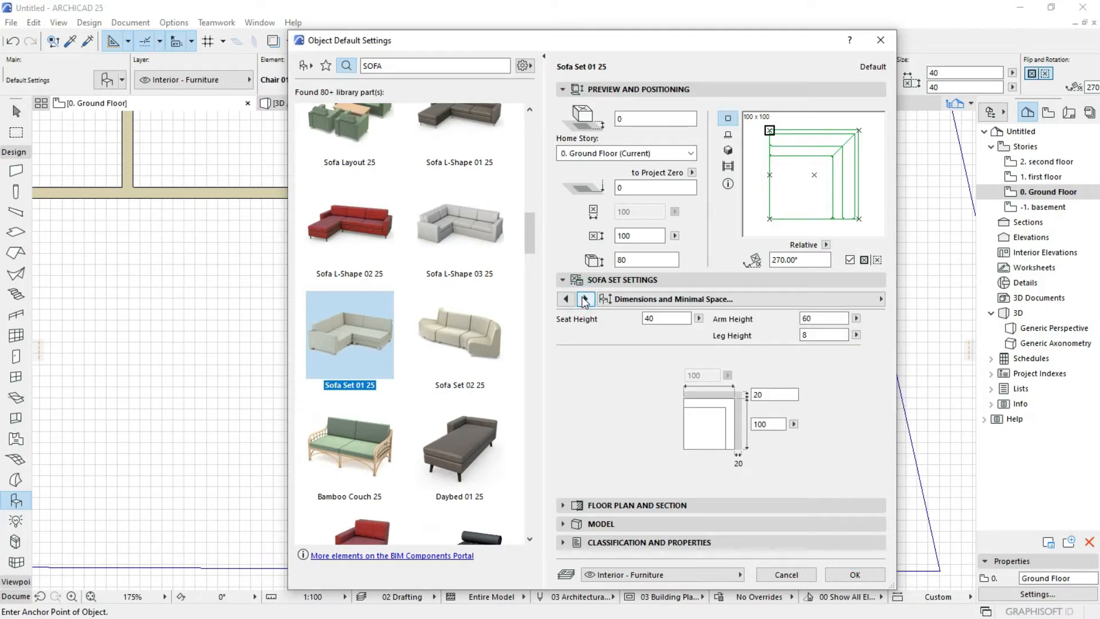
left_click(585, 299)
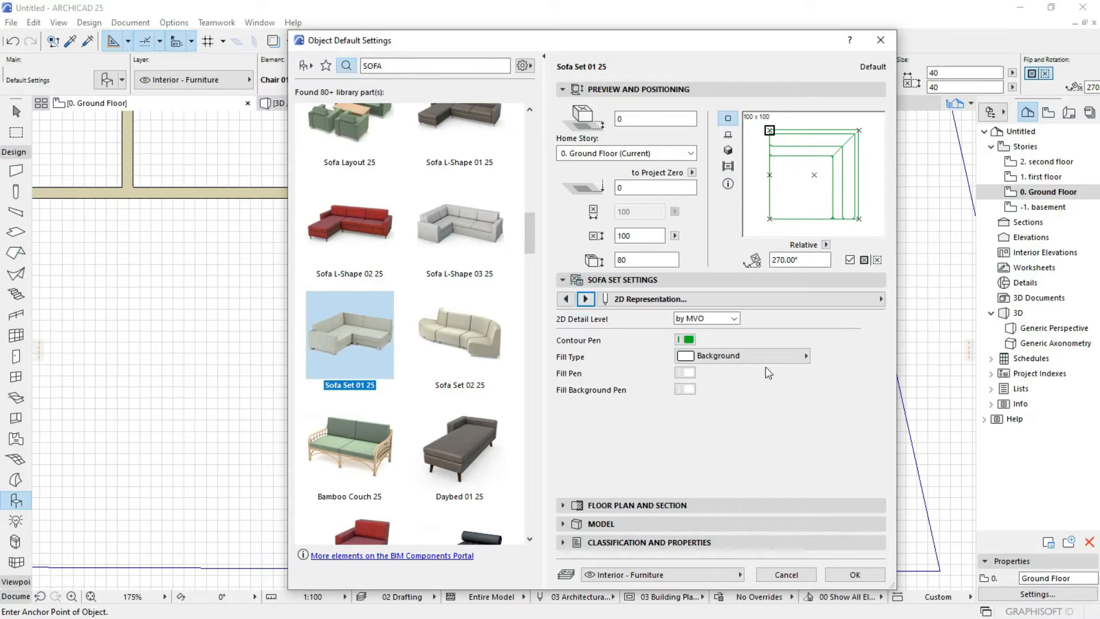
left_click(696, 339)
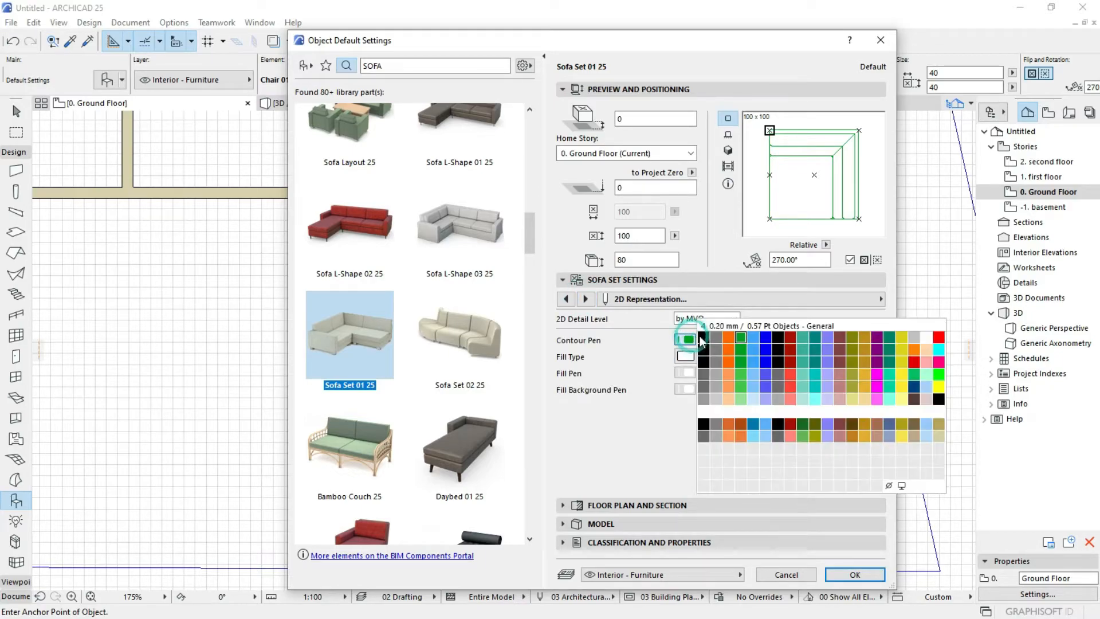
left_click(717, 335)
left_click(585, 299)
left_click(585, 299)
left_click(566, 299)
left_click(567, 299)
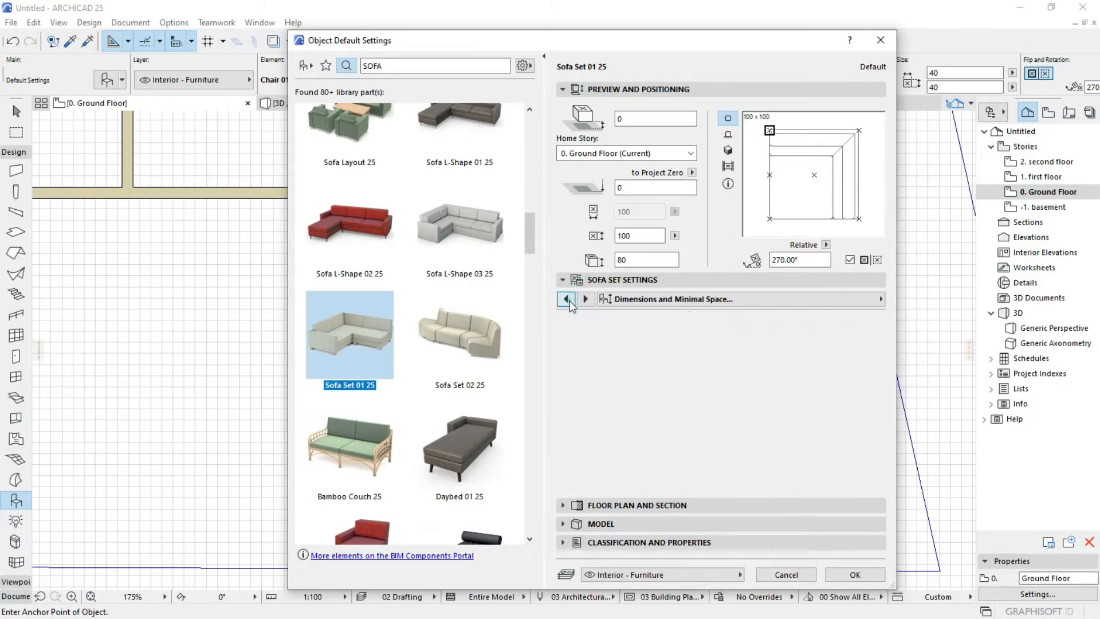
left_click(566, 299)
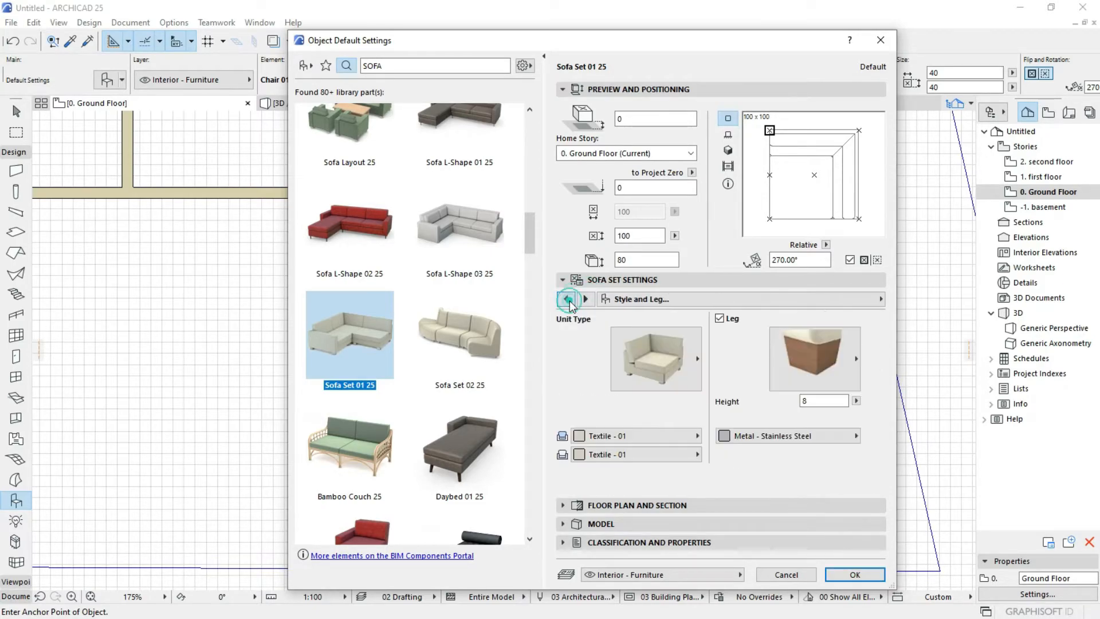
left_click(855, 574)
Place the corner sofa unit in the living room at the wall corner below the dining set.
scroll(507, 172, "up", 1)
scroll(507, 172, "up", 5)
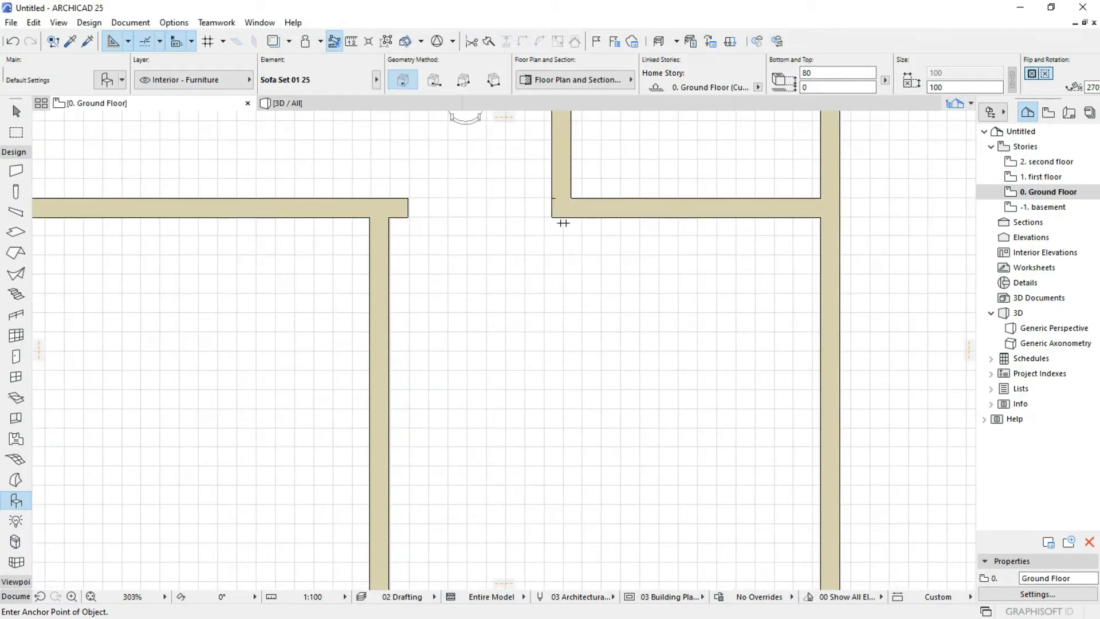
left_click(553, 216)
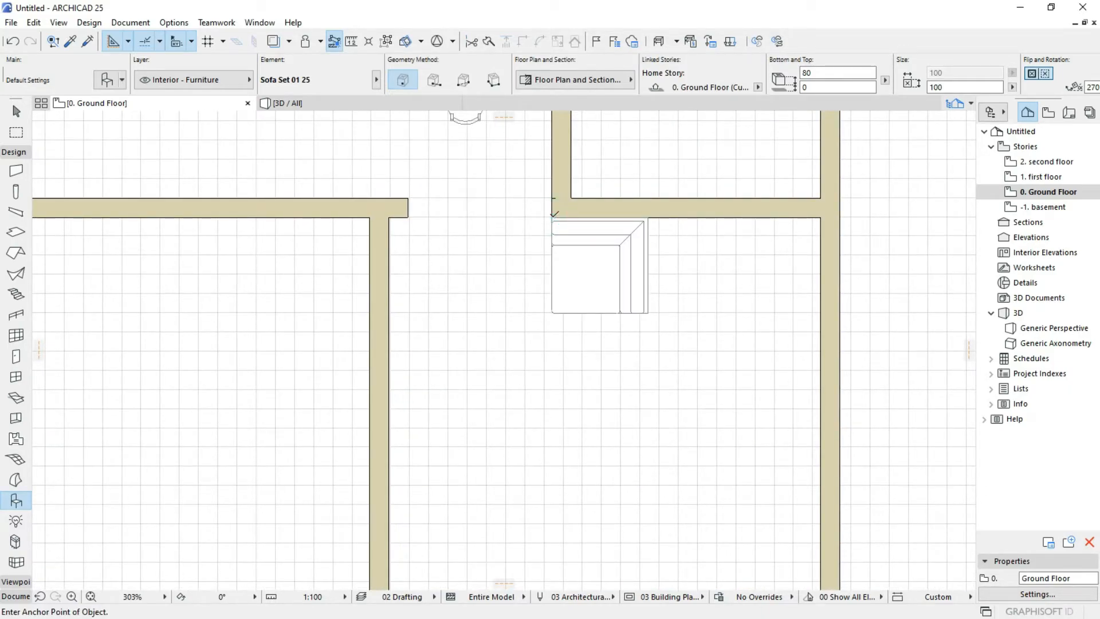
scroll(594, 234, "up", 2)
scroll(592, 230, "down", 3)
Rotate the placed corner unit 90° counterclockwise about its upper-left corner.
left_click(597, 257, "shift")
middle_click_drag(589, 261, 555, 286)
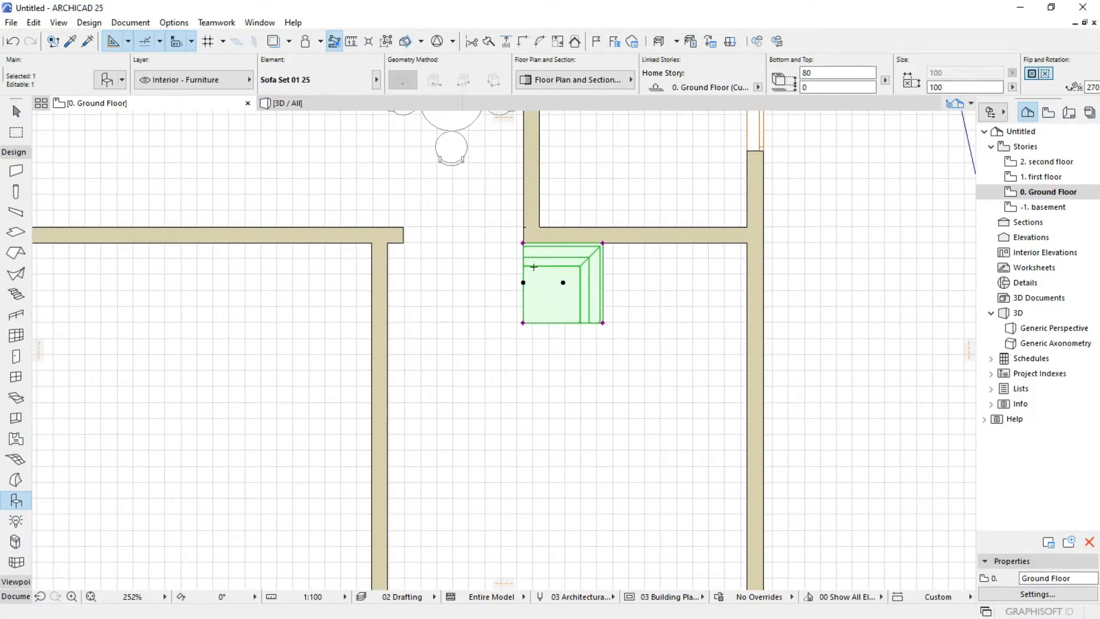
key("ctrl+e")
left_click(523, 243)
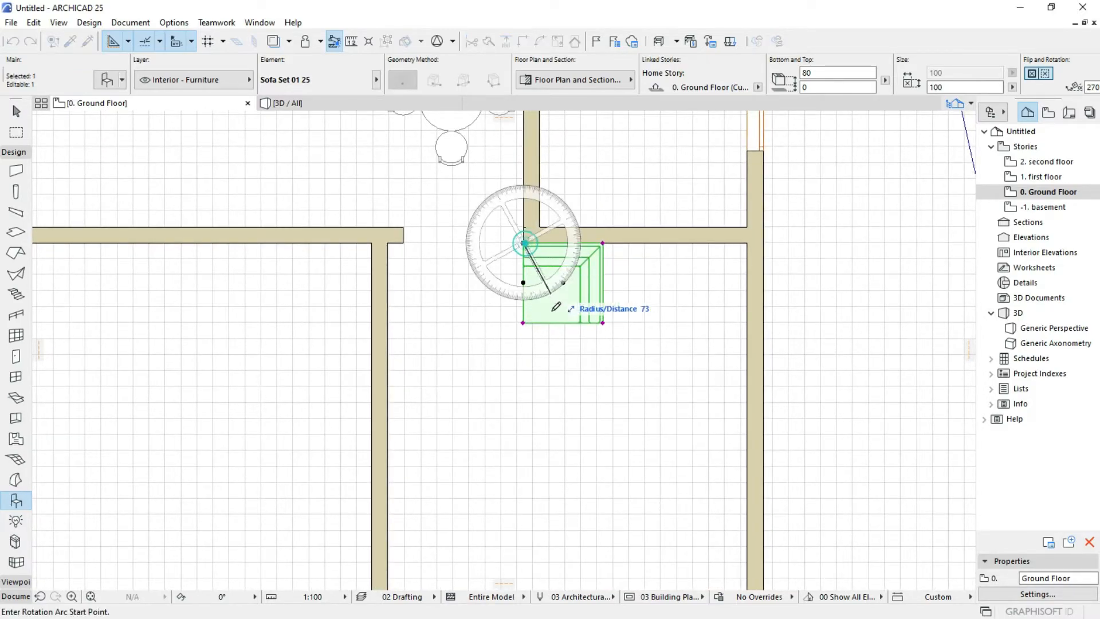
left_click(524, 324)
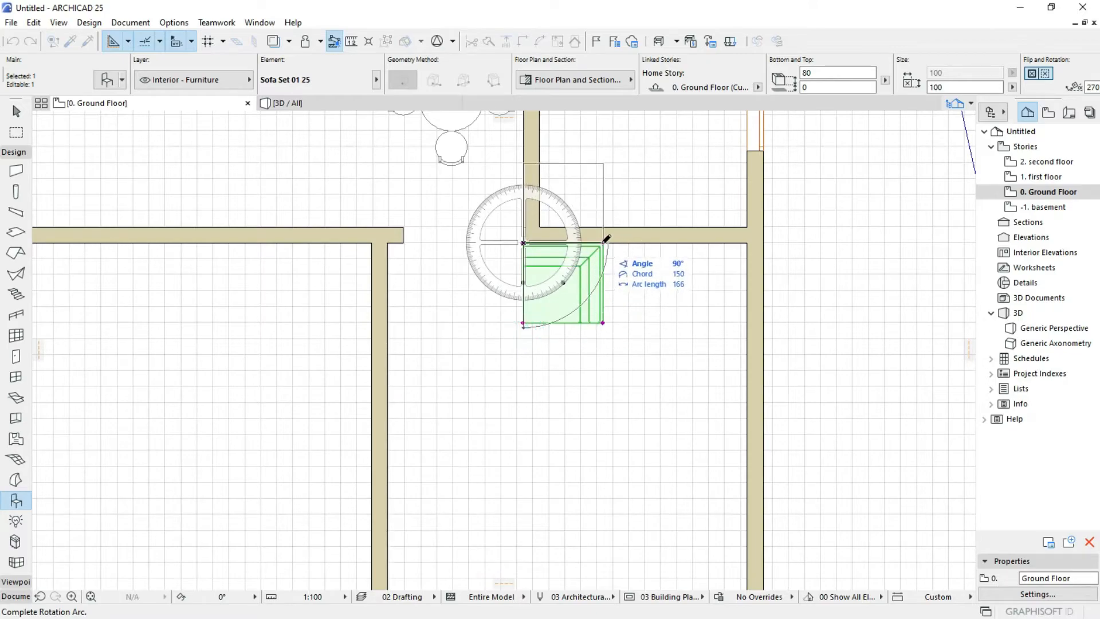
left_click(603, 243)
middle_click_drag(603, 260, 594, 317)
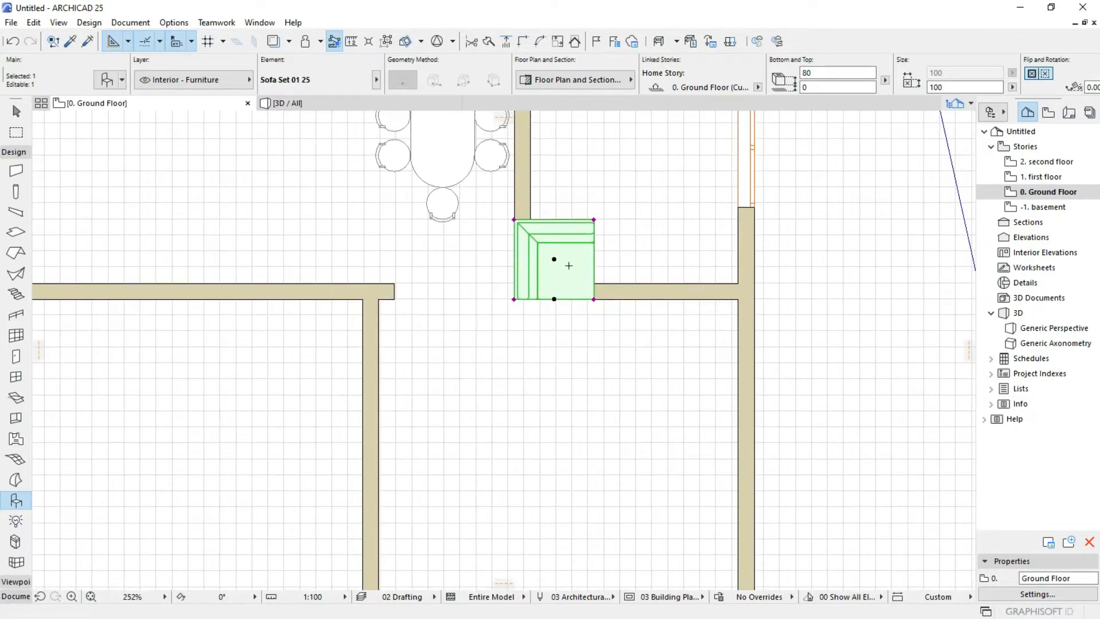
Move the rotated corner unit down so its upper-left corner meets the living room's wall corner.
key("ctrl+d")
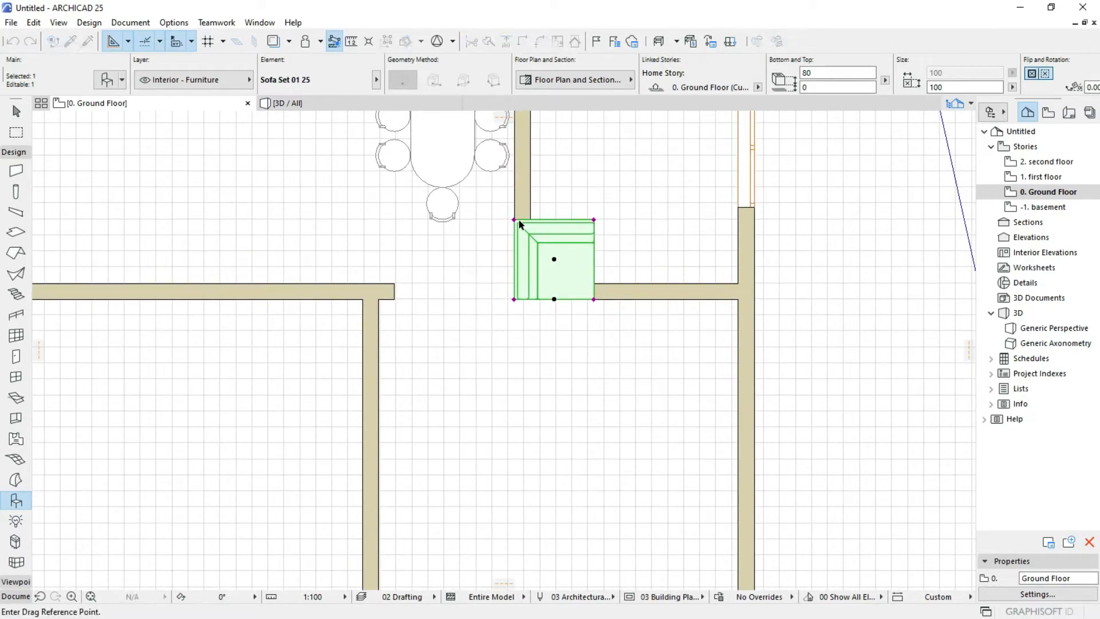
left_click(515, 220)
left_click(514, 299)
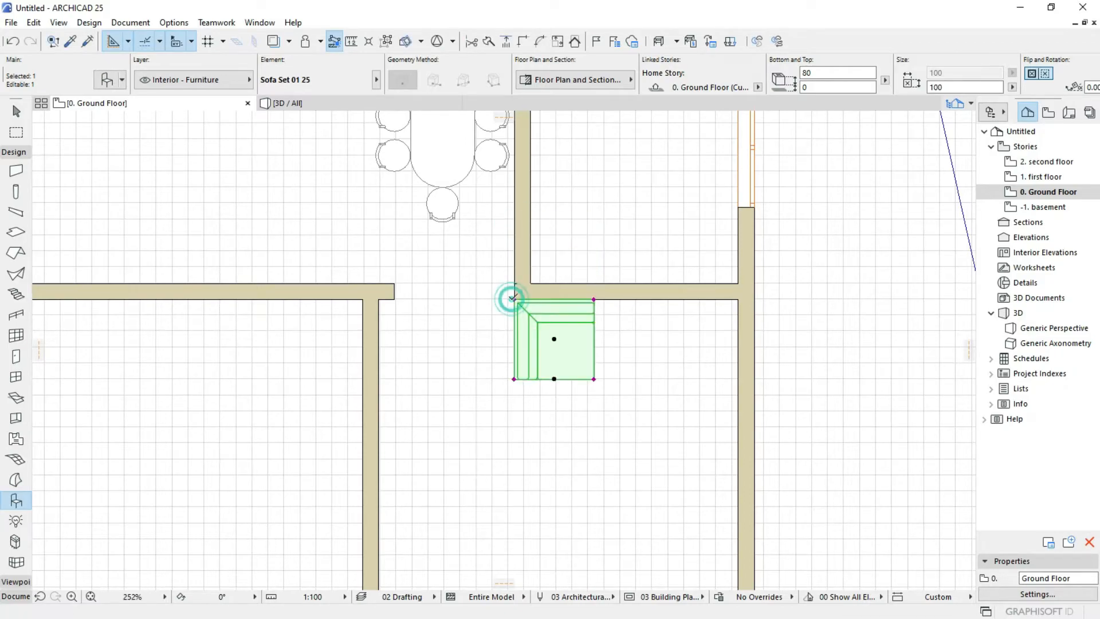
middle_click_drag(571, 337, 542, 300)
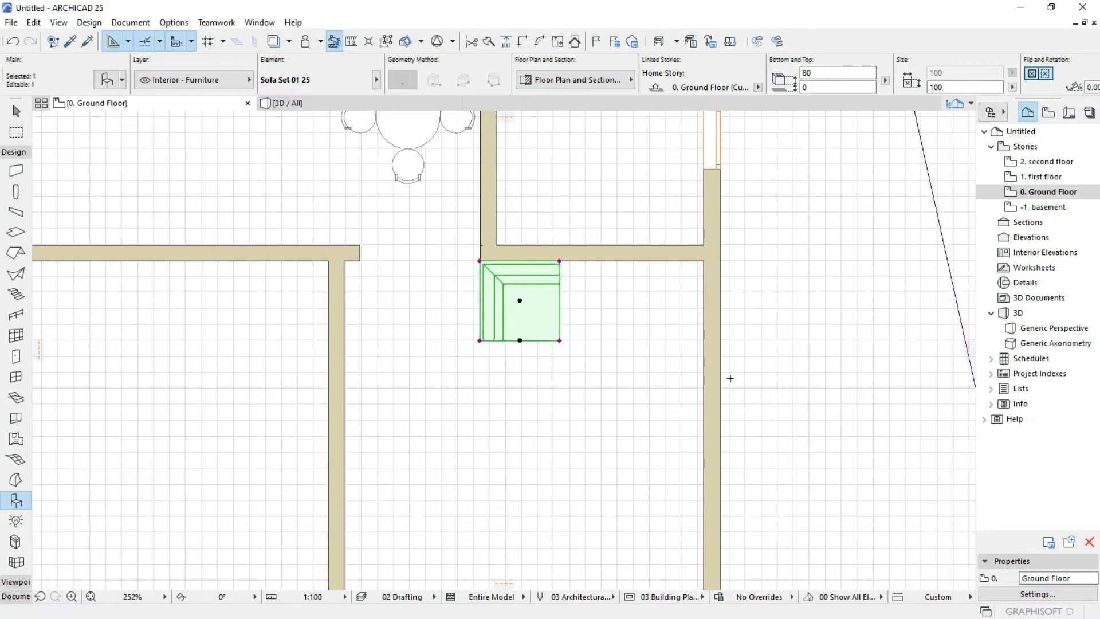
key("Escape")
scroll(463, 319, "up", 1)
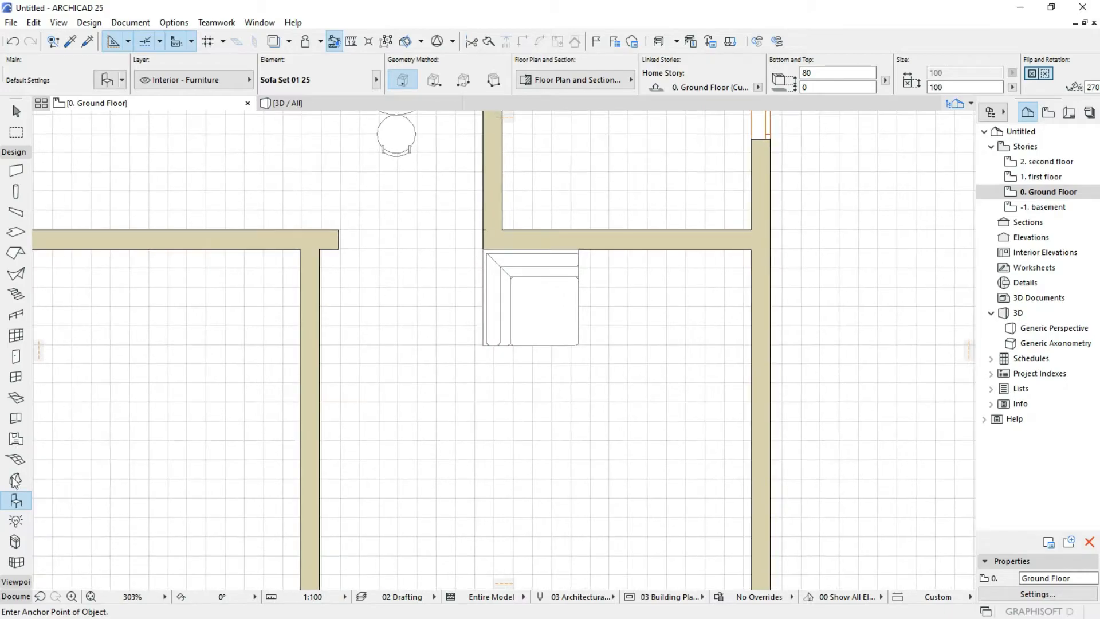
Set Sofa Set 01 25 to the Standard unit type and place it directly beside the corner unit's open end.
double_click(16, 500)
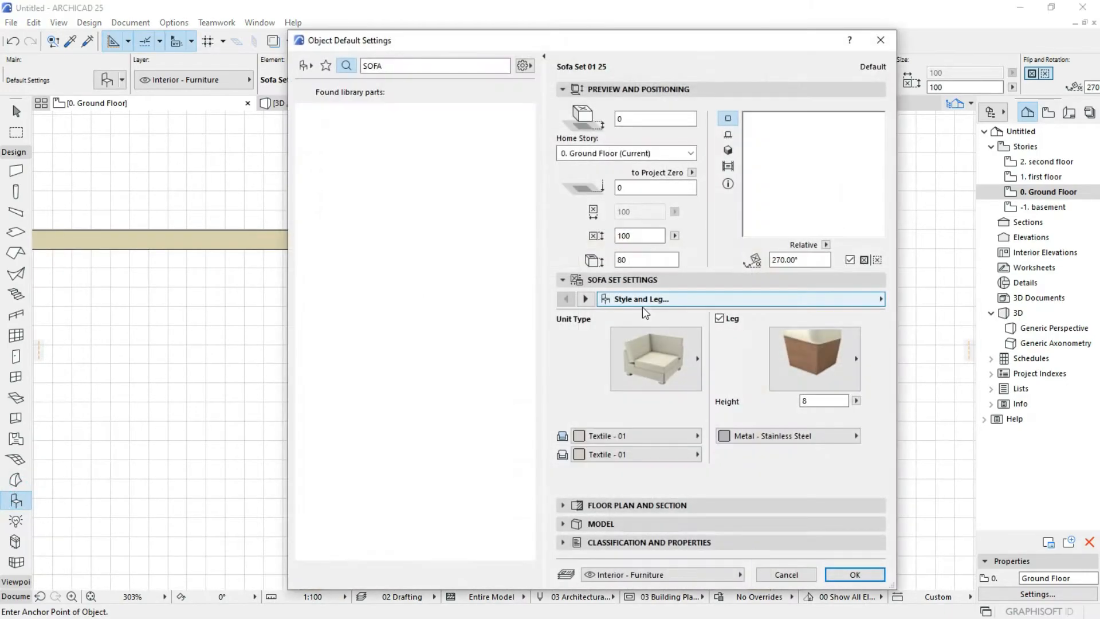
left_click(660, 360)
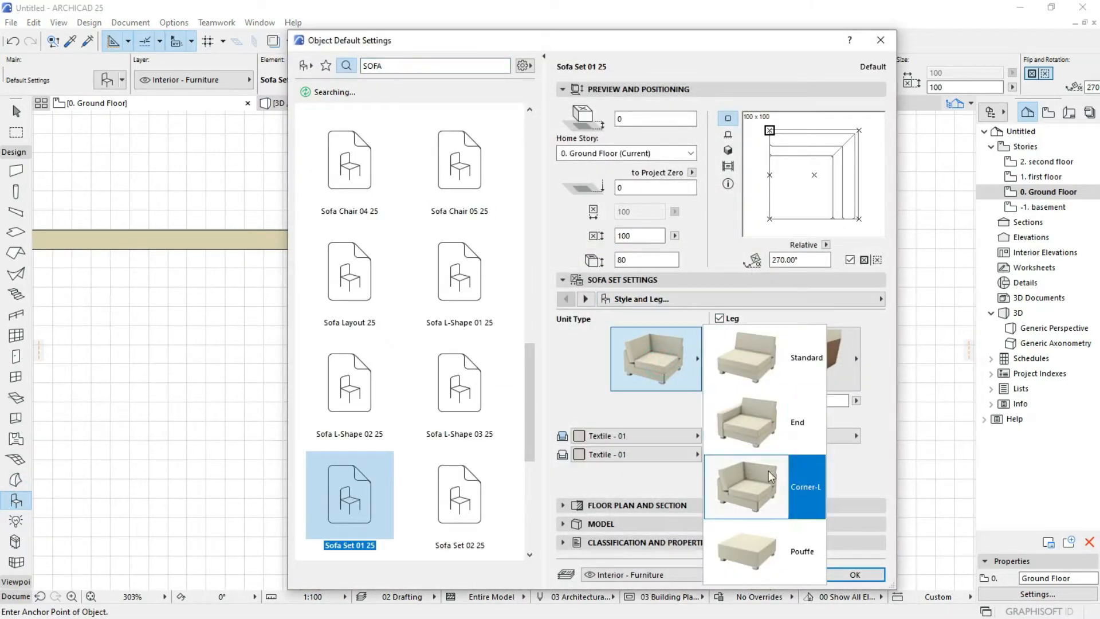
left_click(735, 360)
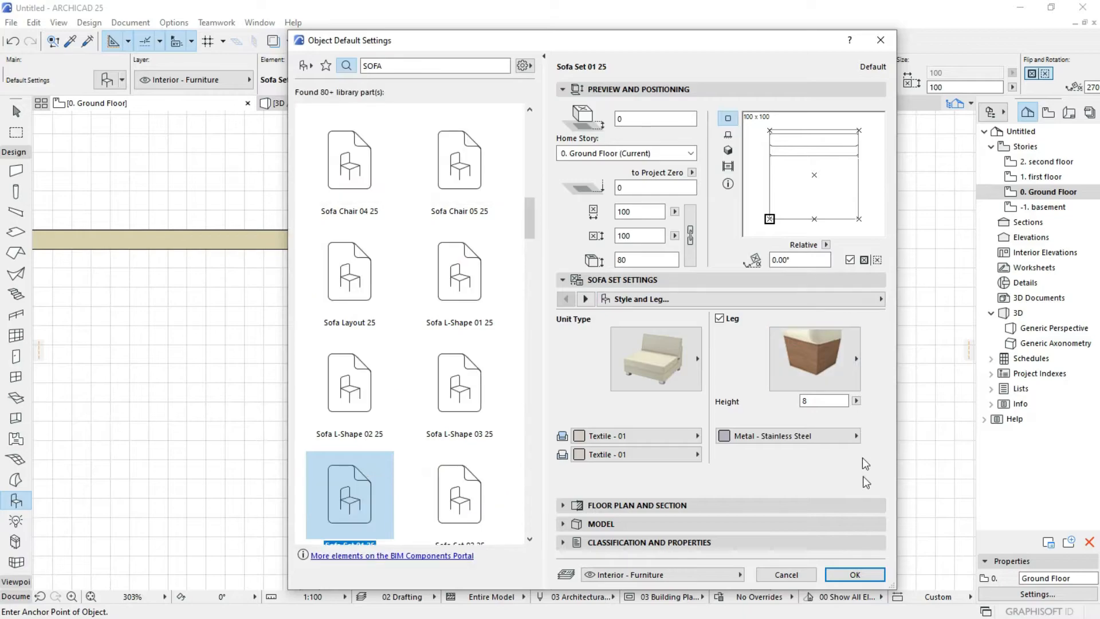
left_click(855, 574)
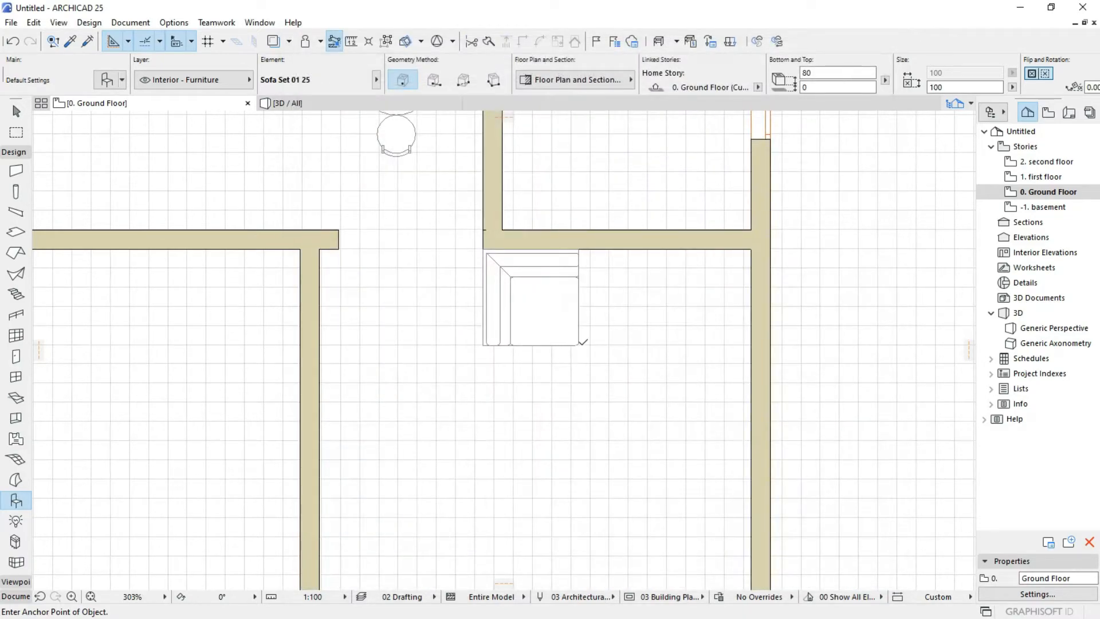
left_click(583, 342)
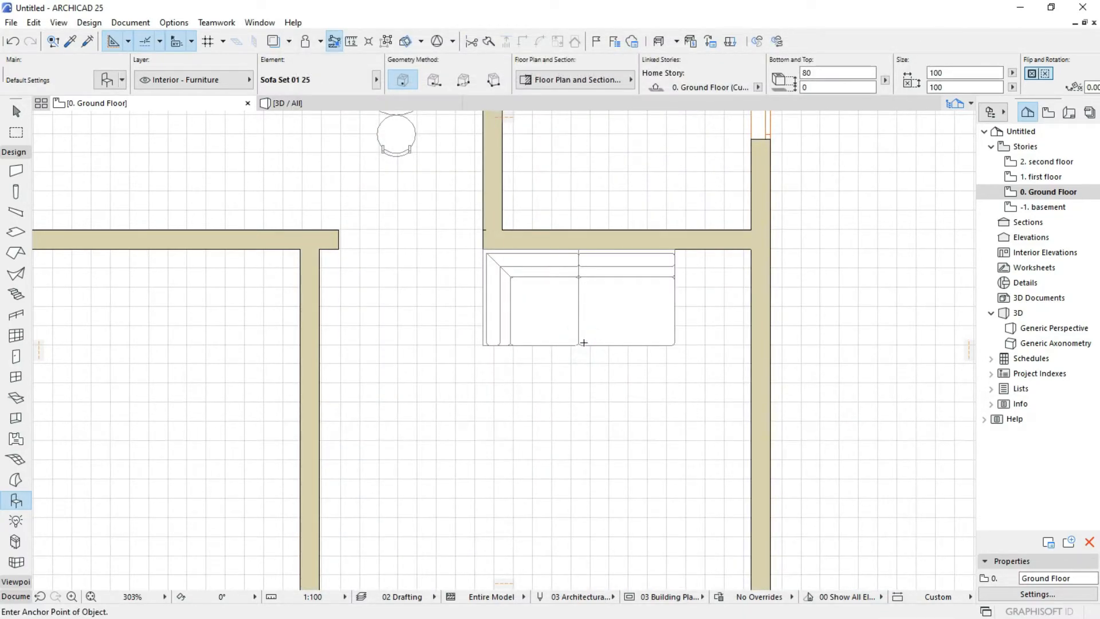
Copy the corner unit so its lower-left corner lands on the upper-right corner of the standard unit.
scroll(583, 342, "down", 1)
middle_click_drag(494, 304, 438, 289)
left_click(468, 297)
scroll(472, 319, "right", 4)
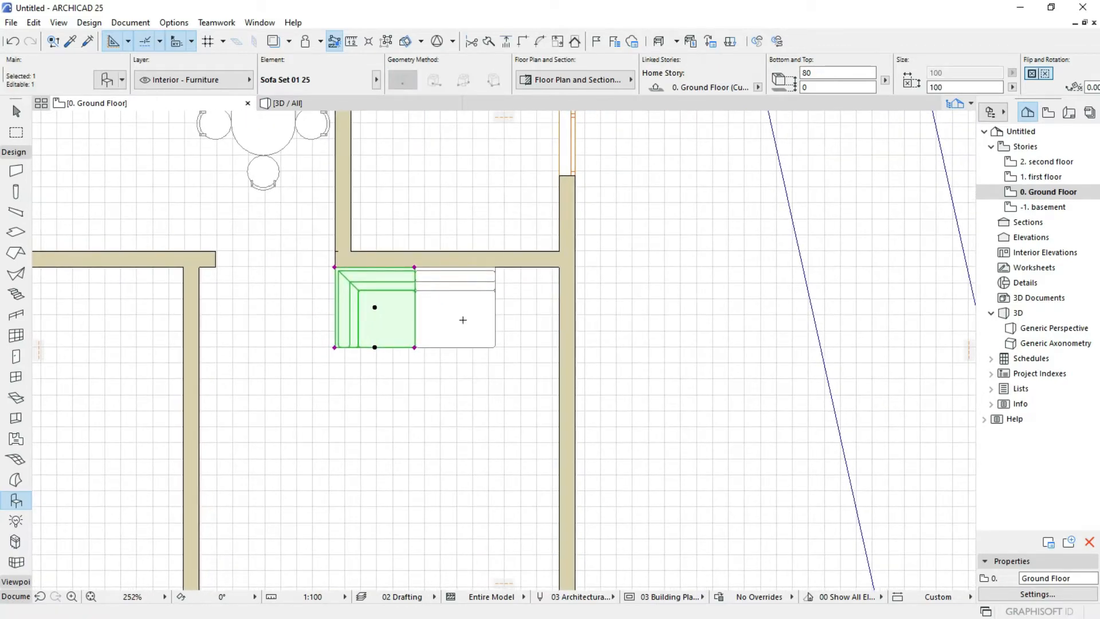
key("ctrl+u")
key("Return")
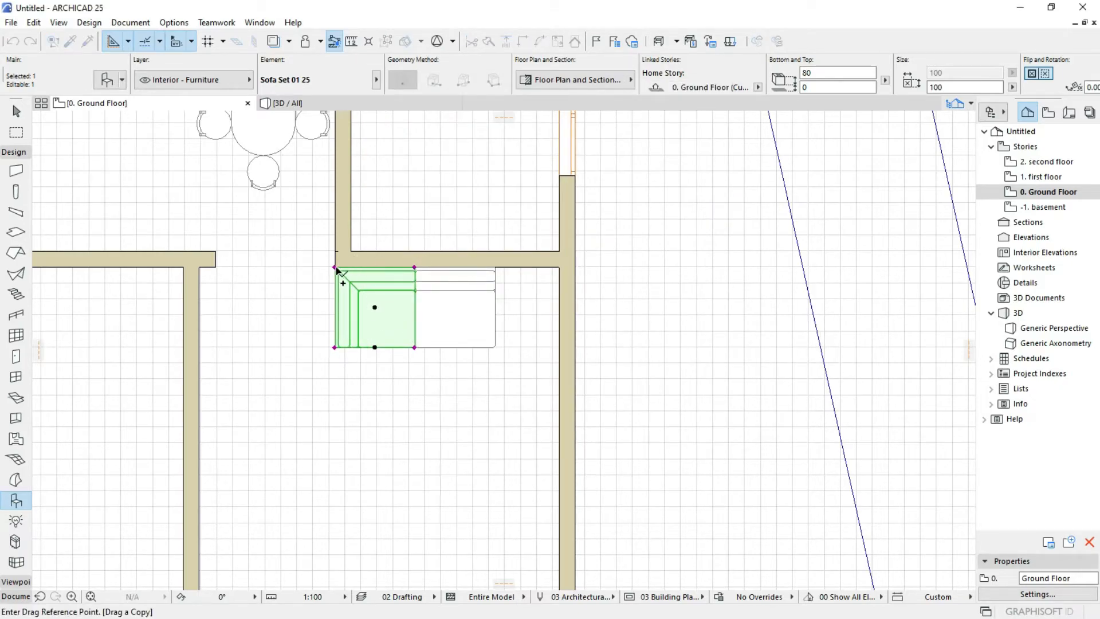
left_click(334, 347)
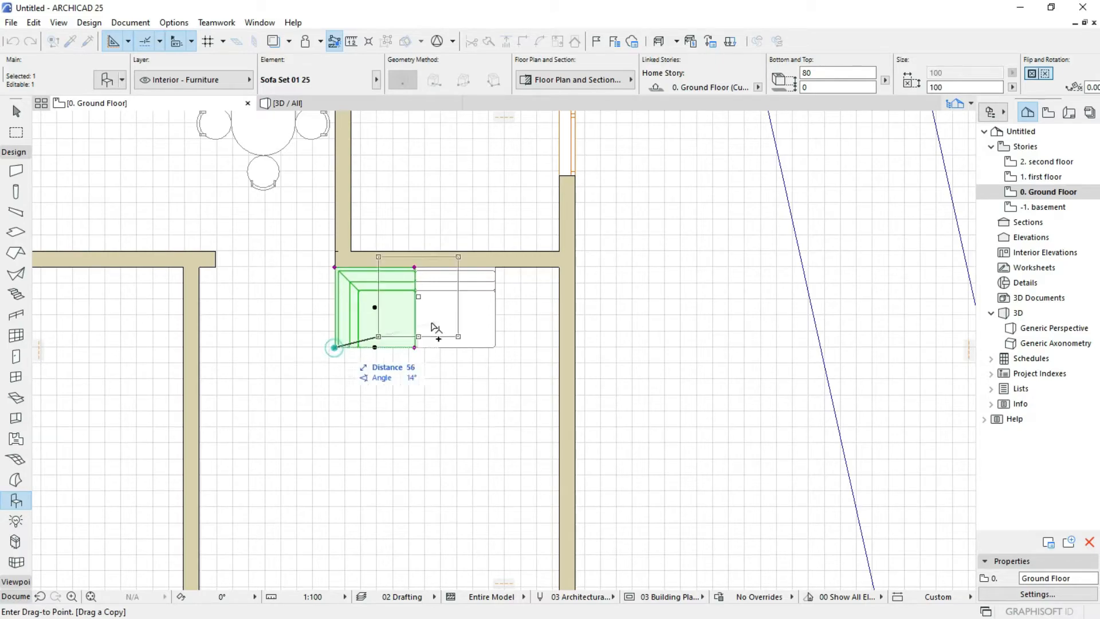
left_click(498, 268)
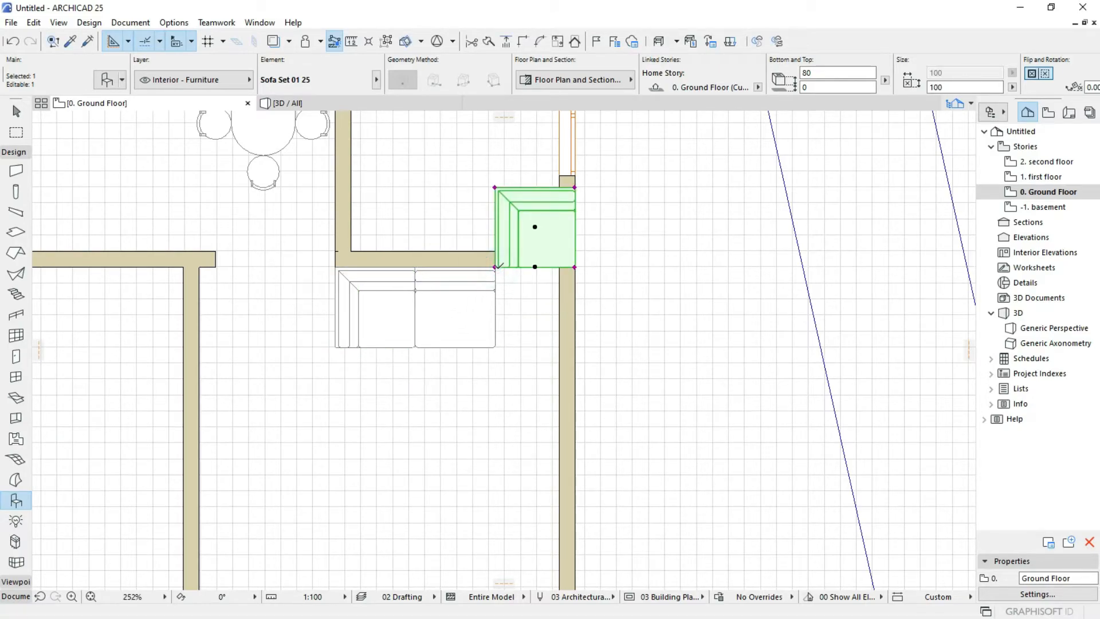
Rotate the copied corner unit 90° clockwise about its lower-left corner to close the sofa's other end.
key("ctrl+e")
left_click(495, 267)
left_click(493, 190)
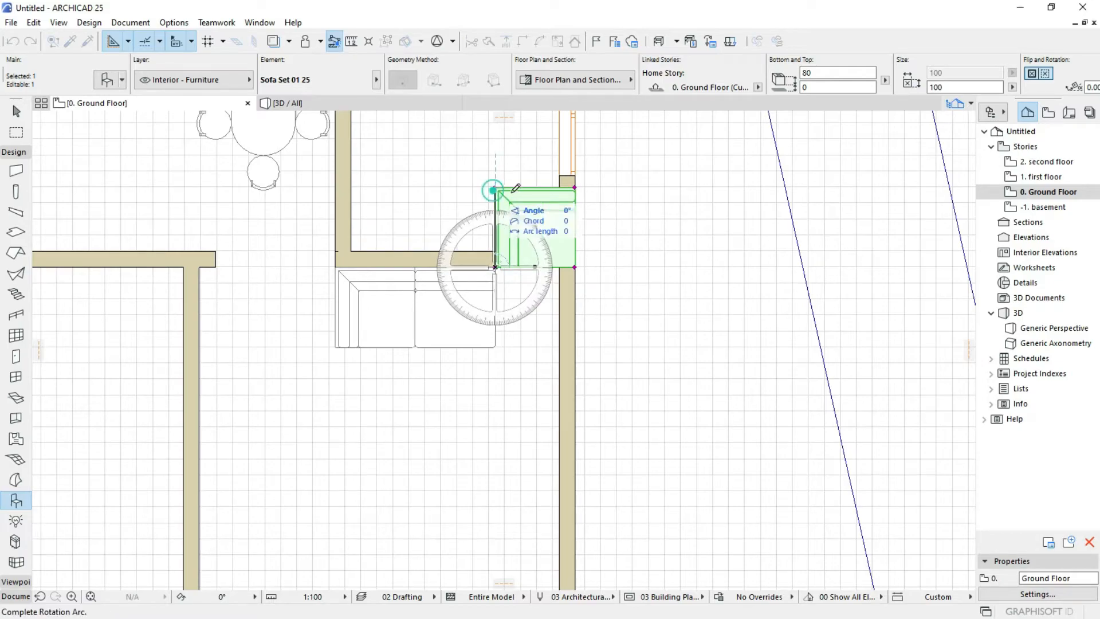
left_click(575, 265)
Select all three sofa units and move them left so the end unit sits against the outer wall's inner face.
scroll(473, 318, "down", 3)
scroll(402, 304, "up", 3)
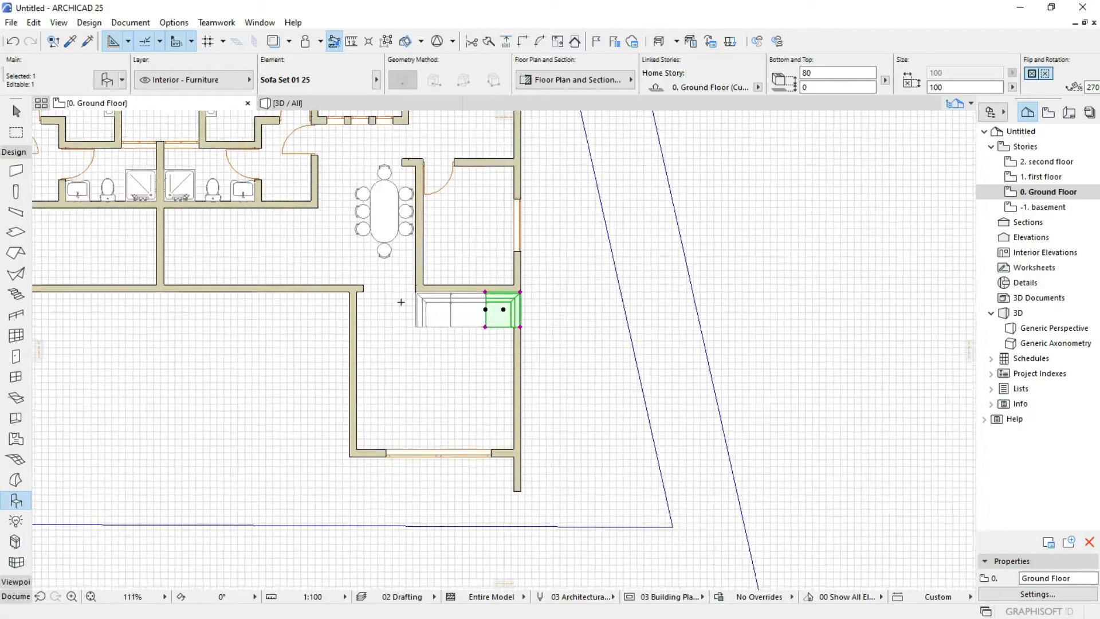
scroll(402, 305, "up", 1)
middle_click_drag(446, 301, 341, 299)
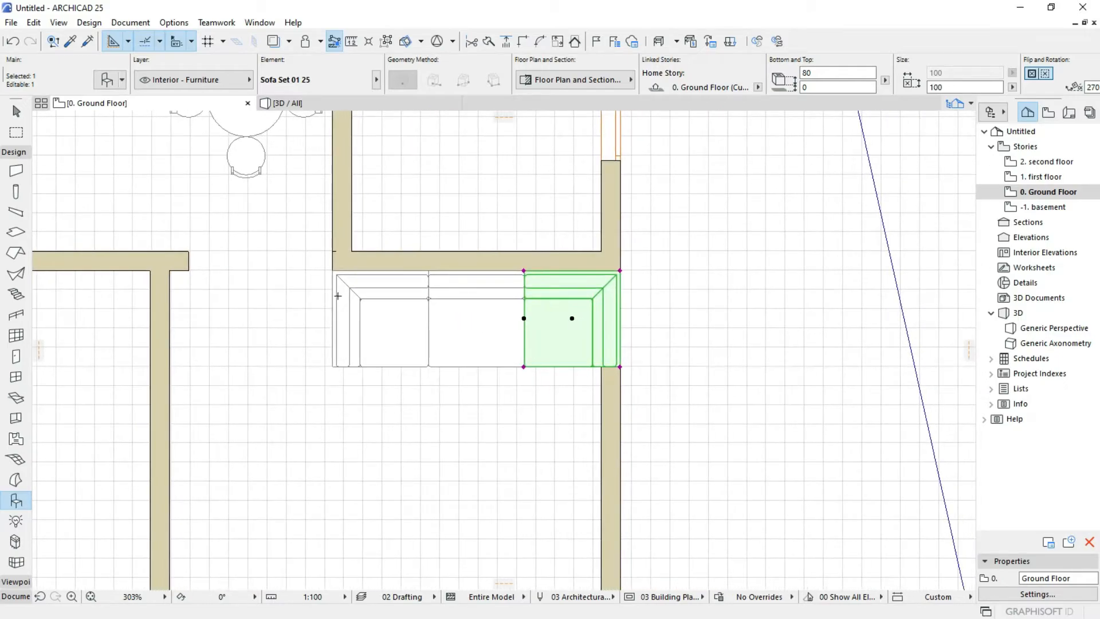
scroll(338, 295, "down", 2)
scroll(506, 303, "up", 3)
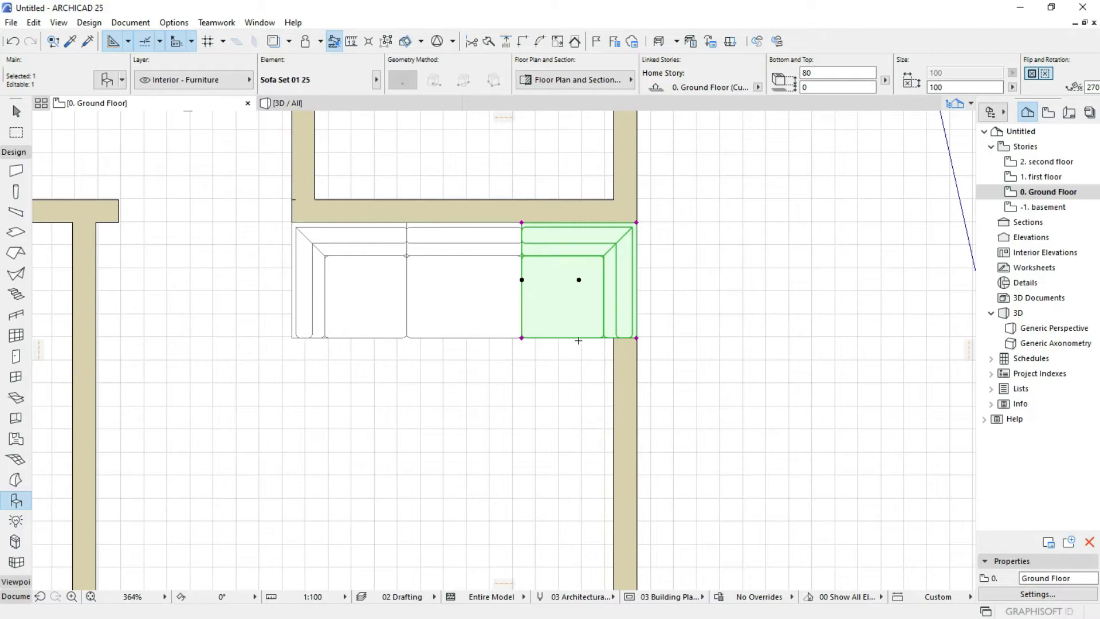
left_click(422, 309, "shift")
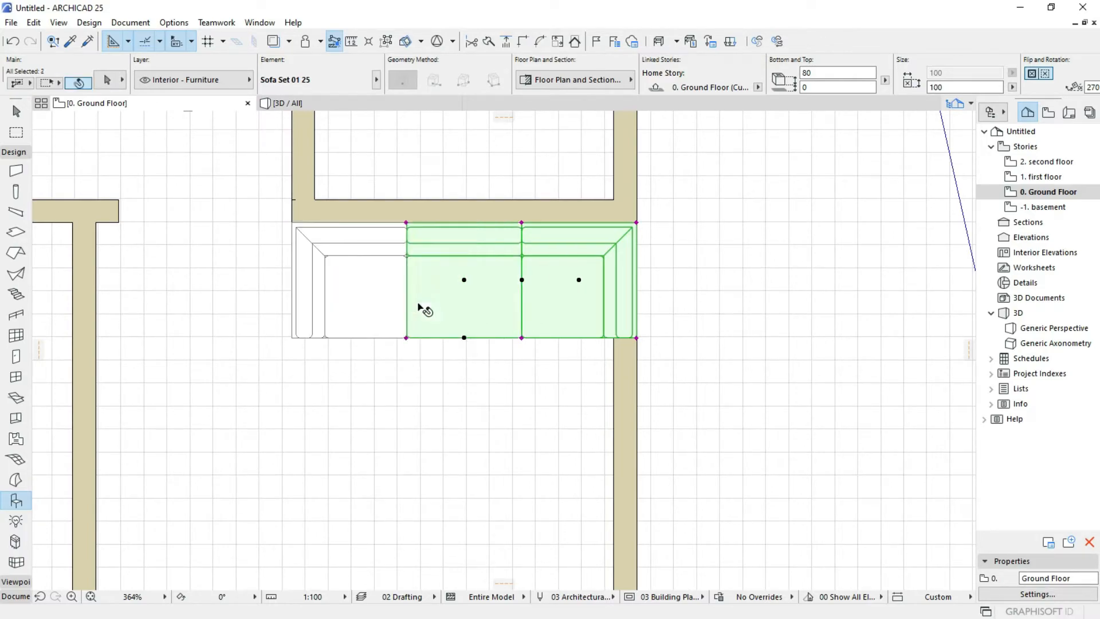
left_click(370, 302, "shift")
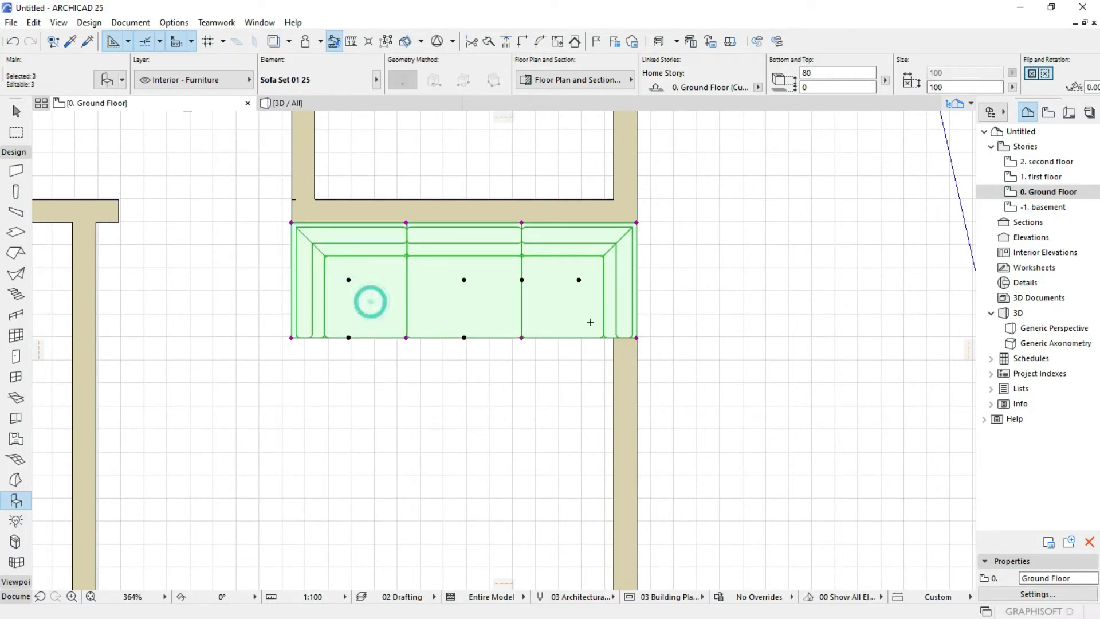
key("ctrl+d")
left_click(637, 340)
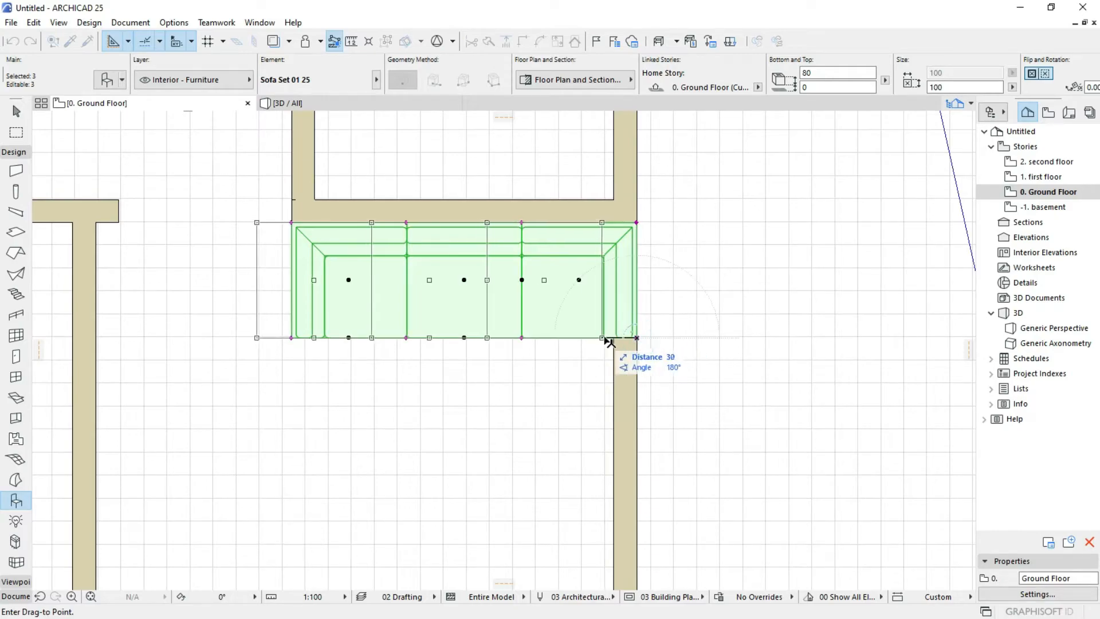
left_click(614, 339)
scroll(487, 367, "down", 3)
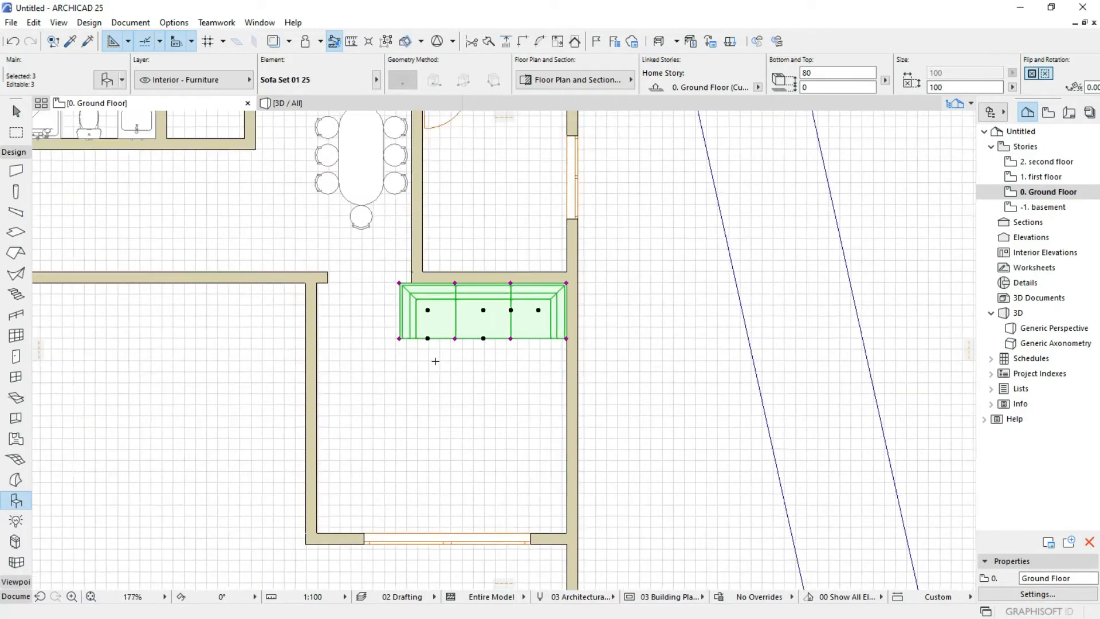
key("Escape")
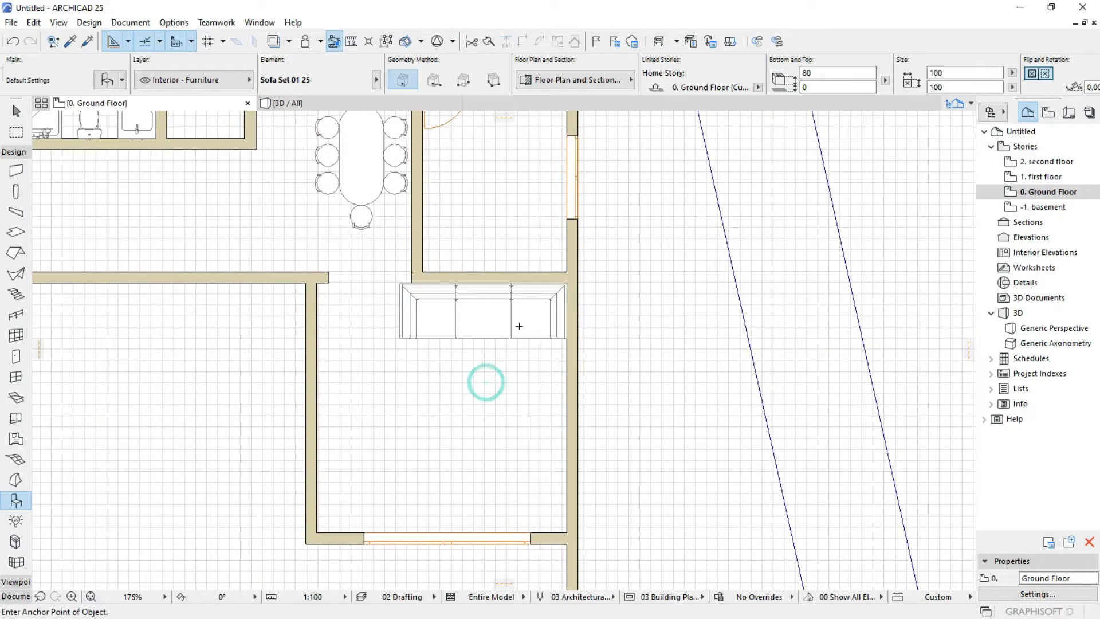
scroll(486, 383, "up", 3)
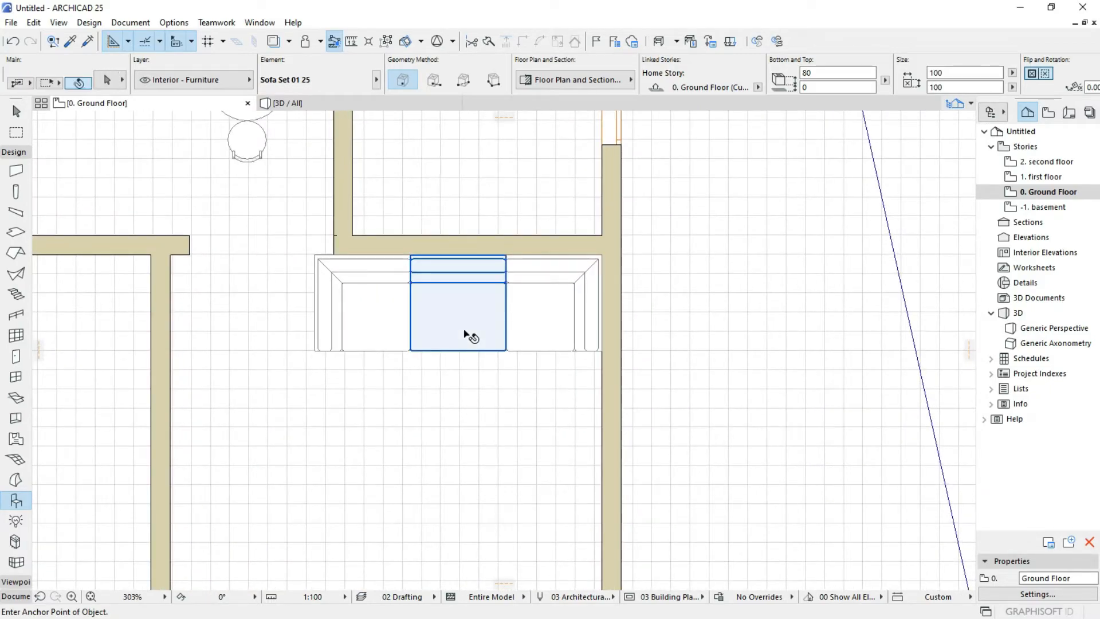
Place another standard sofa unit with its lower-right corner at the end unit's lower-right corner, and rotate it 90° clockwise about that corner.
left_click(464, 330, "alt")
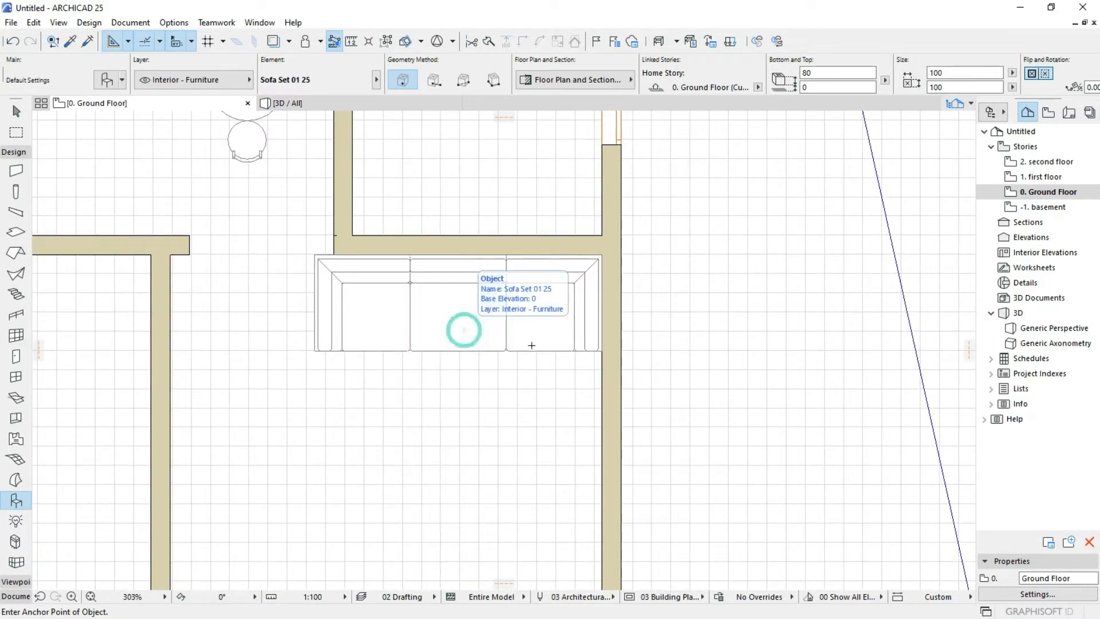
left_click(602, 346)
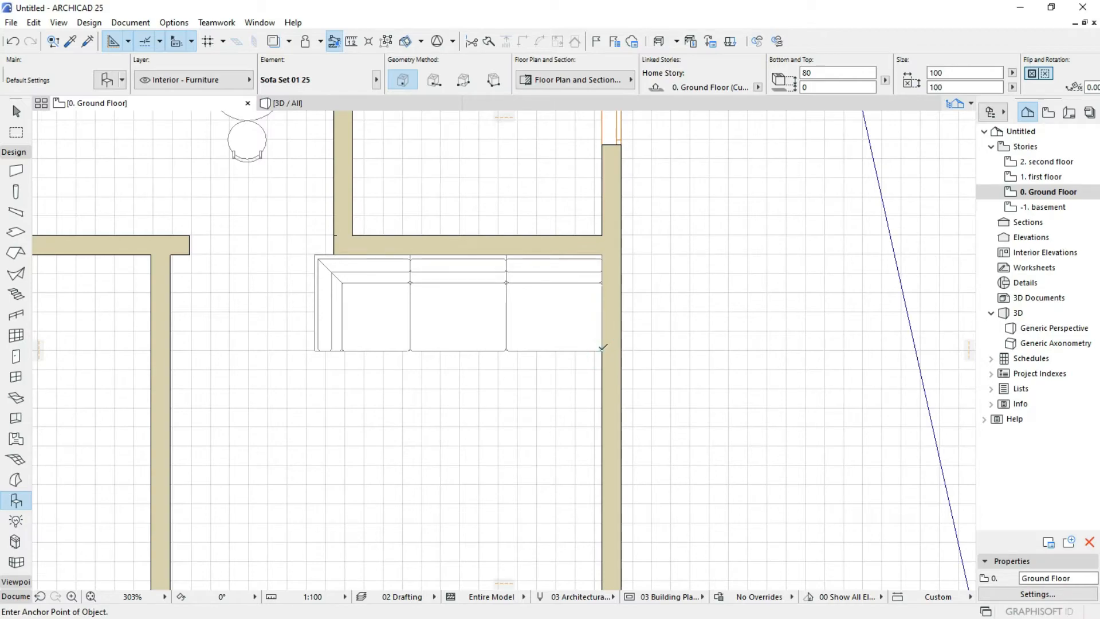
left_click(602, 350, "shift")
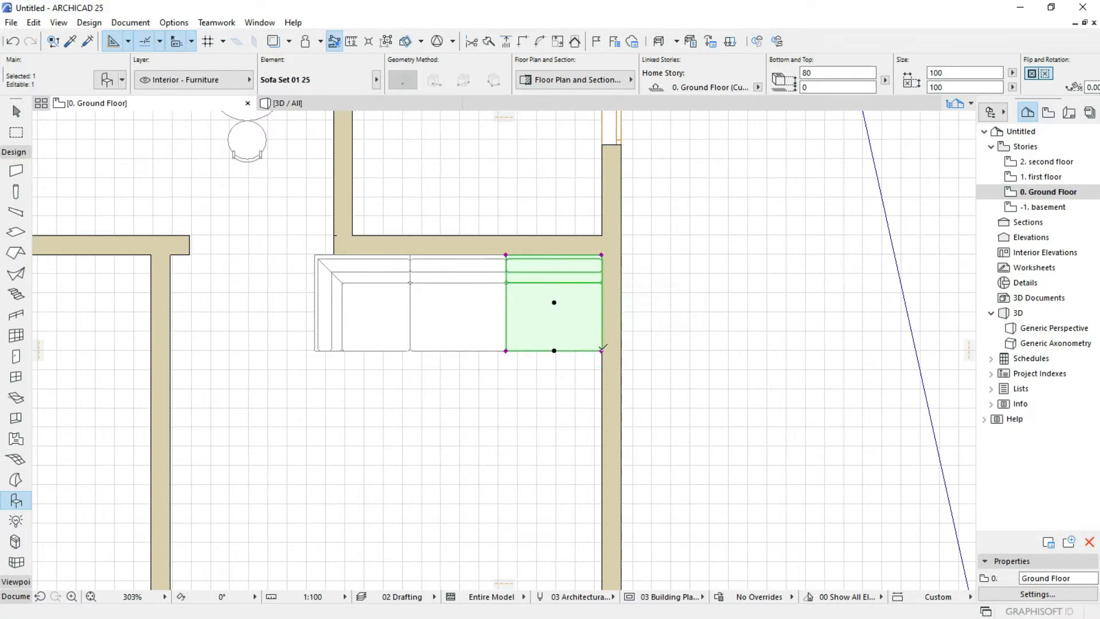
key("ctrl+e")
left_click(602, 350)
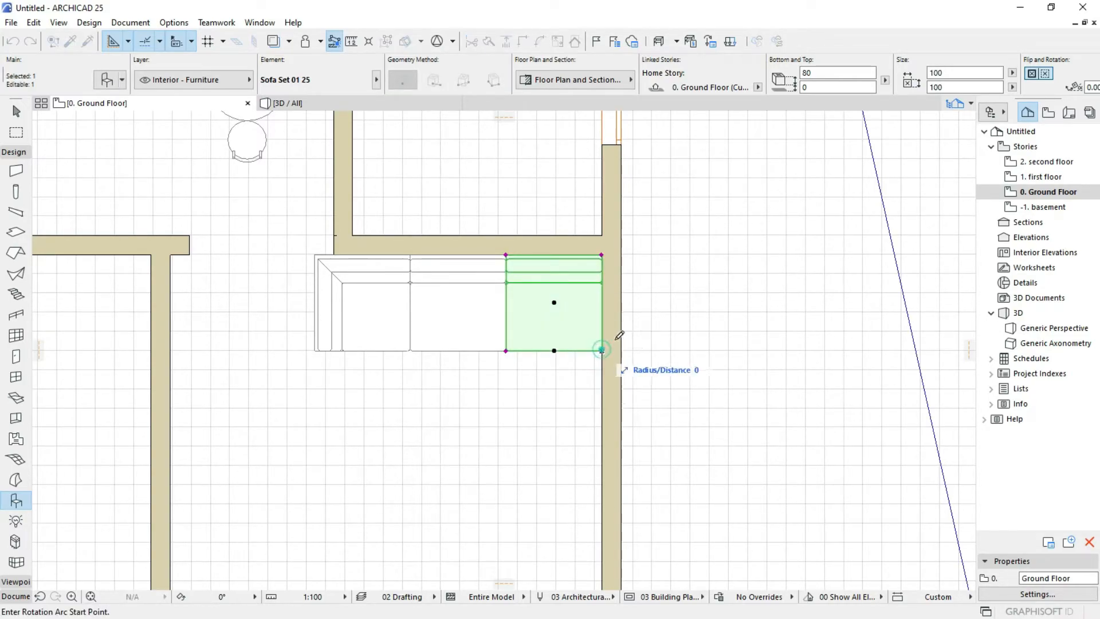
left_click(601, 253)
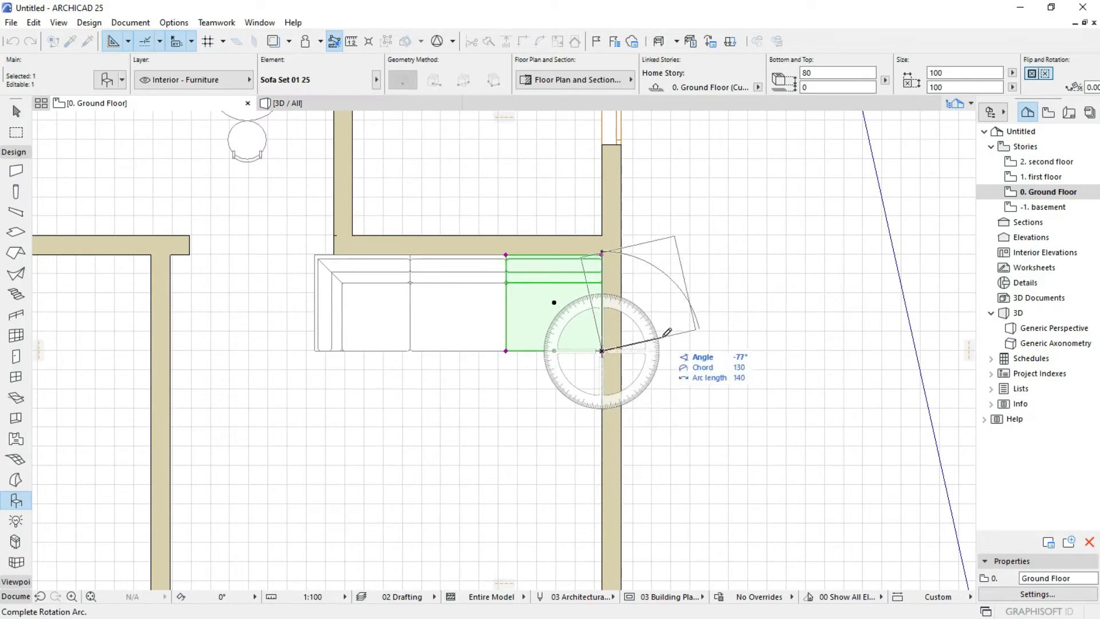
left_click(675, 349)
middle_click_drag(675, 349, 645, 379)
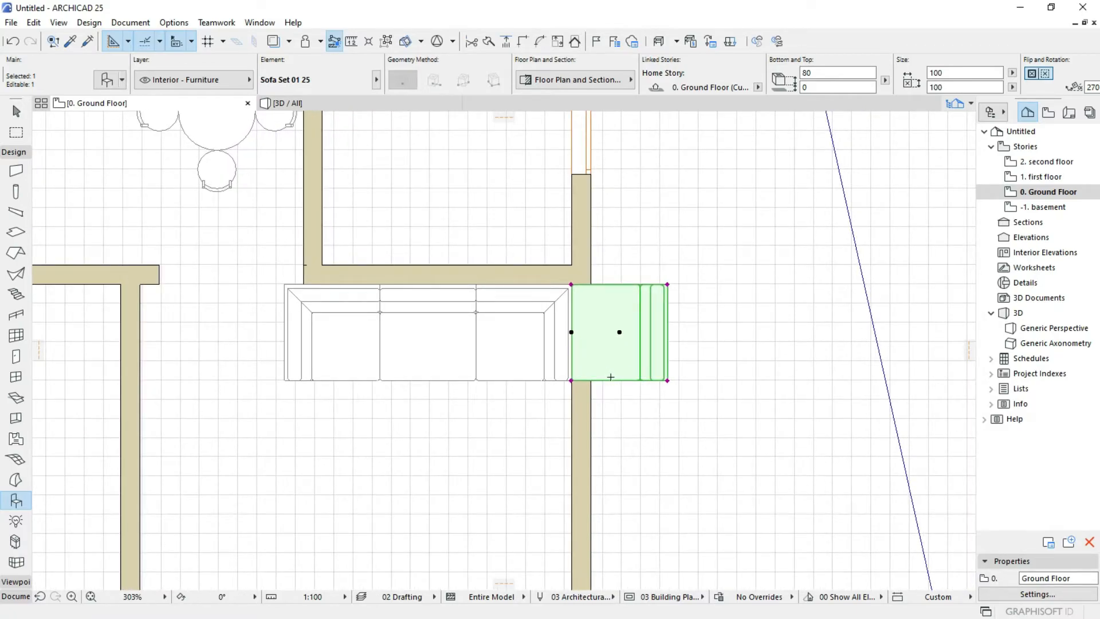
Move the rotated standard unit by its upper-right corner to the end unit's lower-right corner, against the outer wall.
key("ctrl+d")
left_click(668, 285)
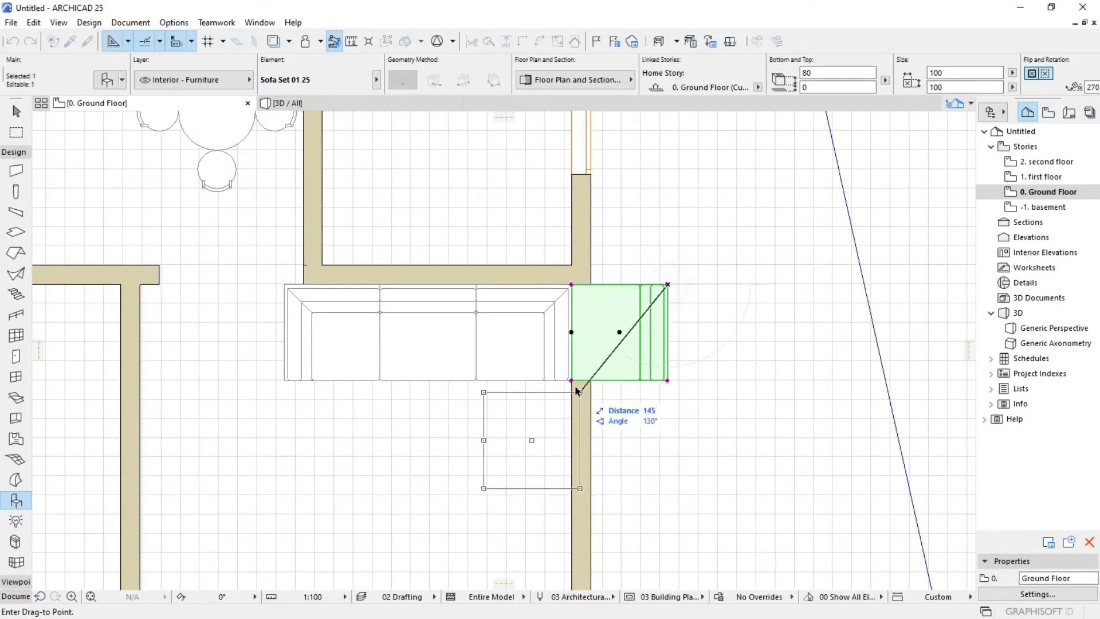
left_click(571, 380)
scroll(571, 378, "down", 4)
scroll(558, 400, "down", 2)
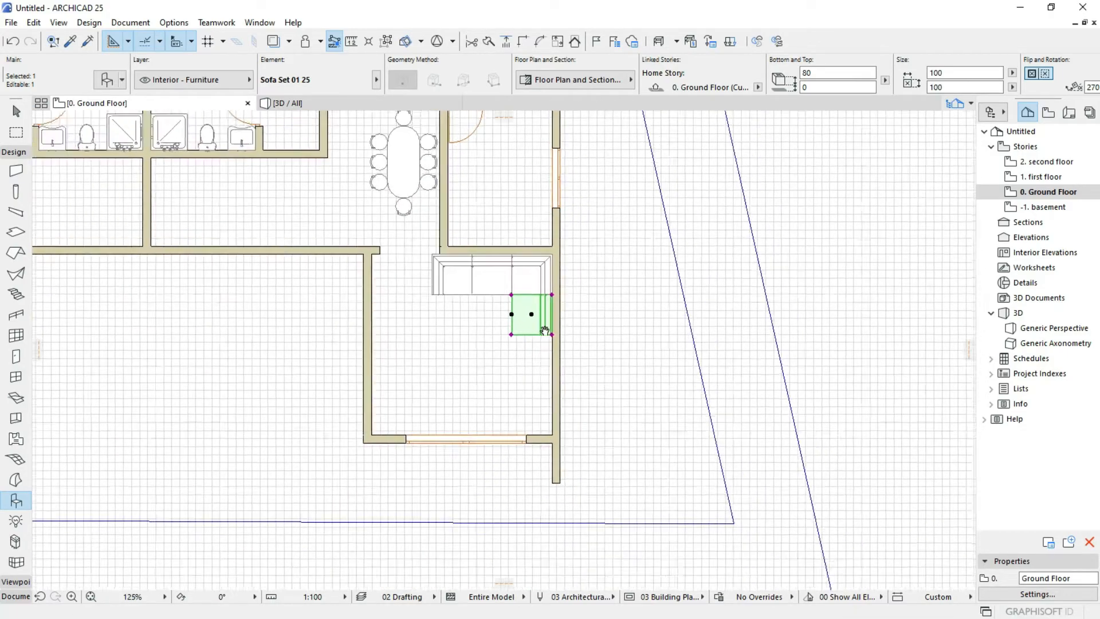
scroll(556, 395, "up", 8)
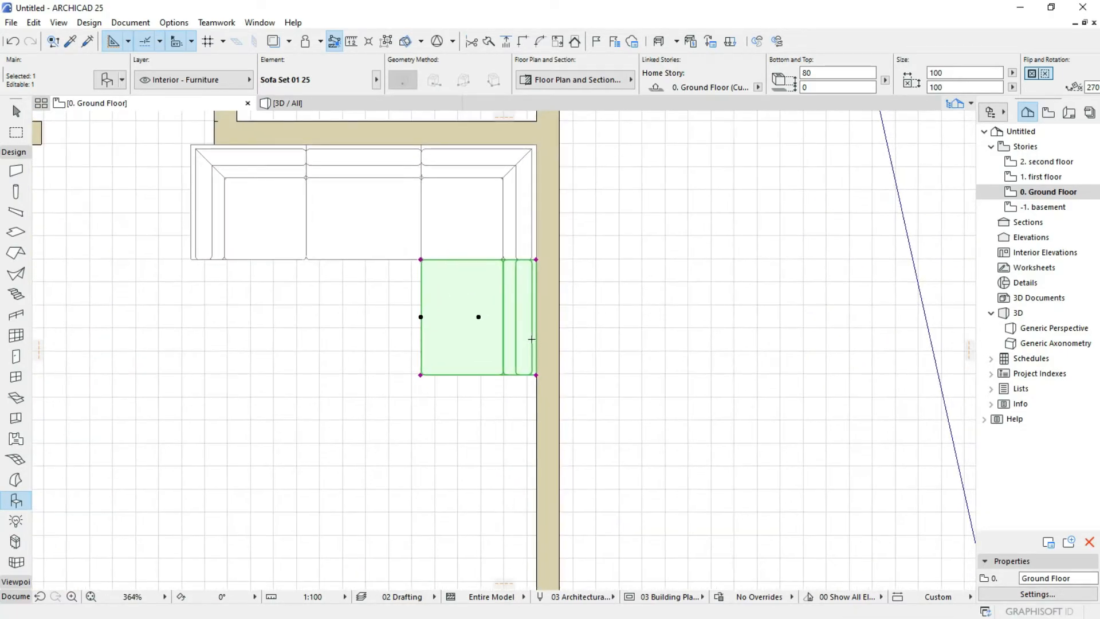
Try to copy the rotated standard unit straight down along the outer wall.
key("ctrl+u")
key("Return")
left_click(536, 260)
left_click(536, 377)
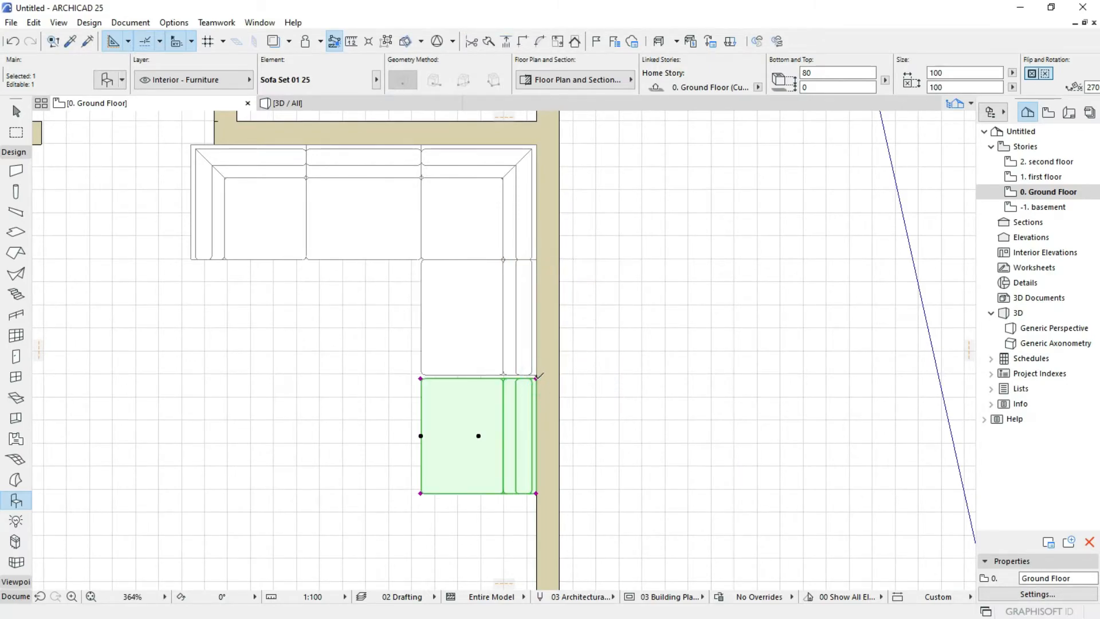
key("ctrl+z")
Copy the rotated standard unit so the copy's upper-right corner snaps exactly onto the original's lower-right corner along the outer wall.
key("ctrl+u")
key("Return")
left_click(536, 261)
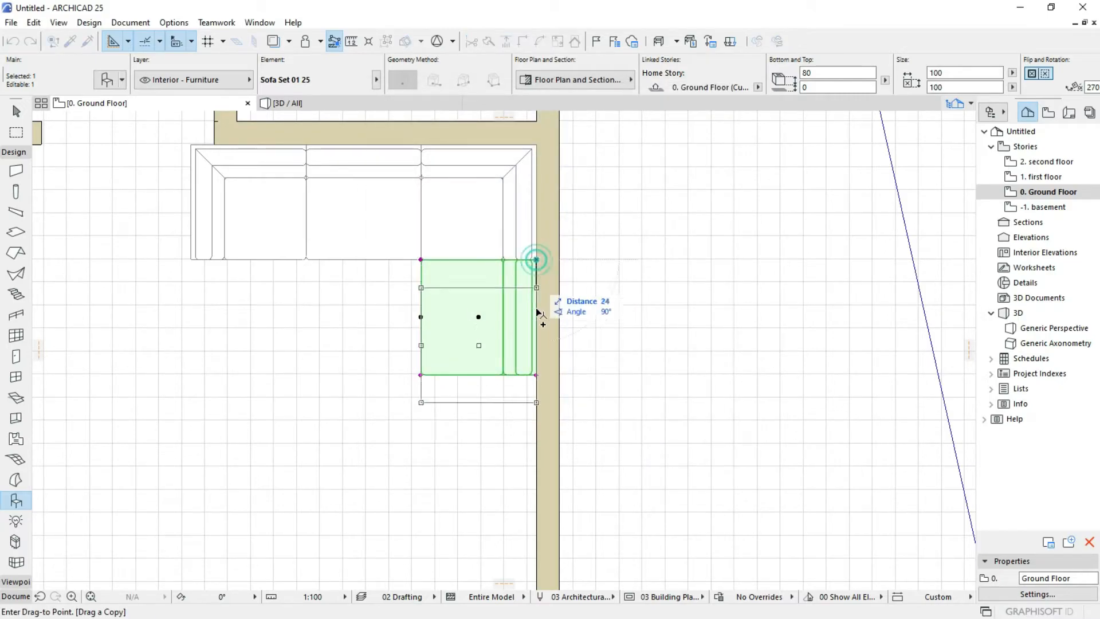
left_click(536, 375)
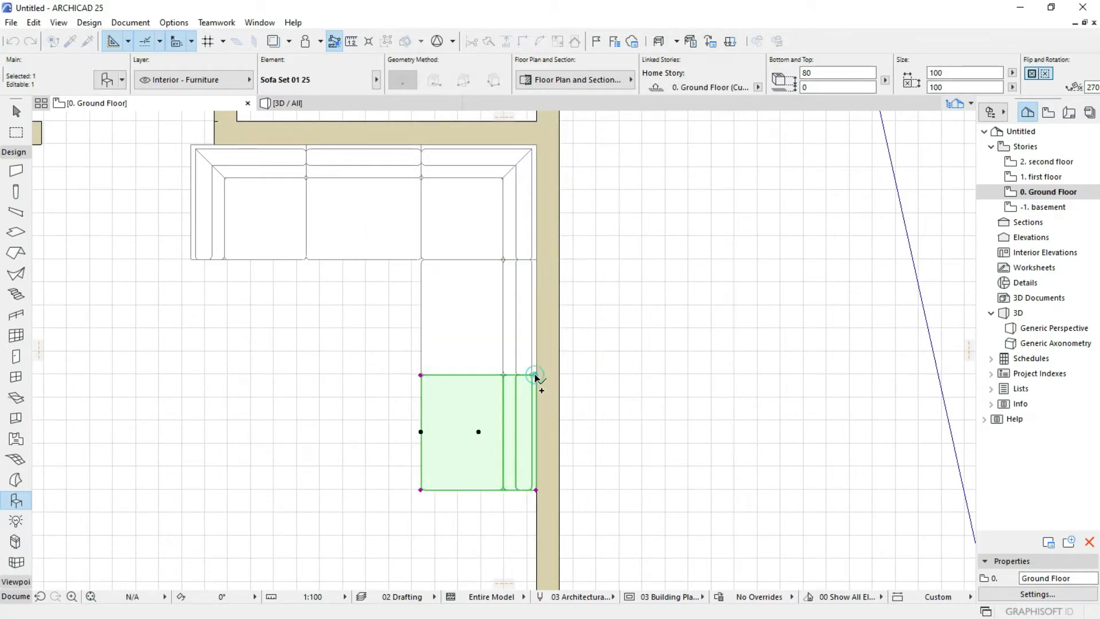
scroll(469, 338, "down", 4)
left_click(471, 341)
scroll(473, 277, "up", 3)
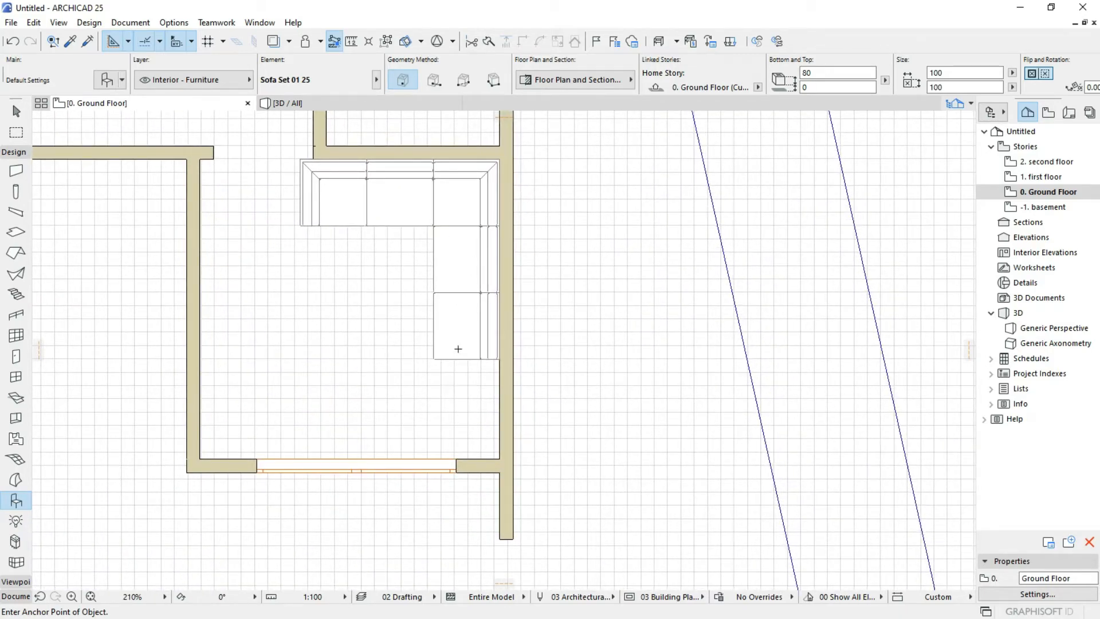
scroll(457, 349, "up", 2)
scroll(458, 348, "down", 4)
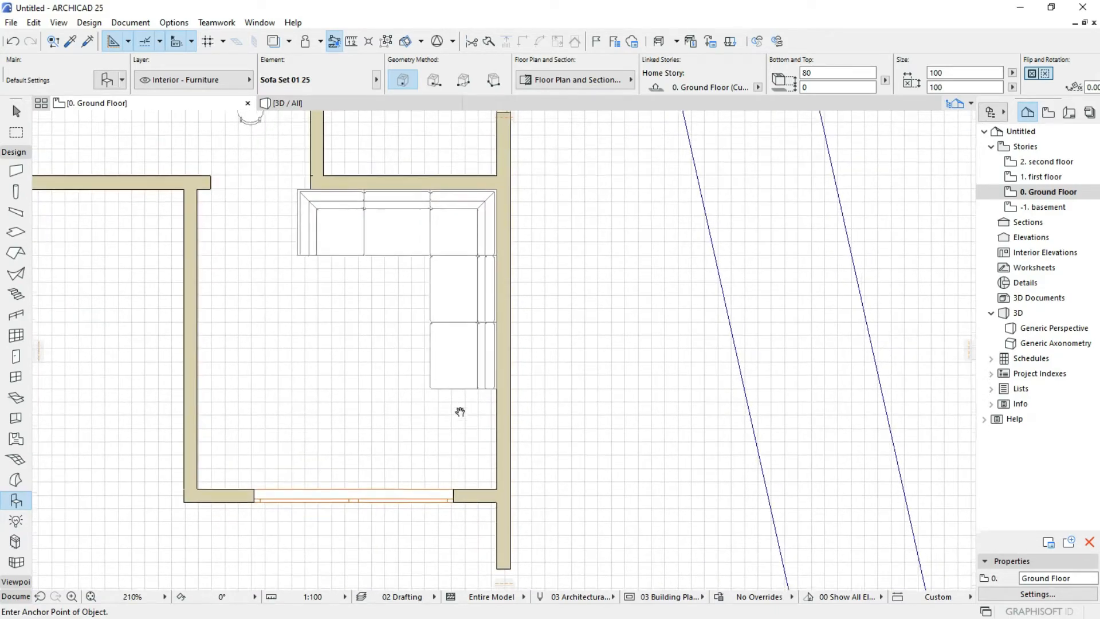
scroll(462, 410, "up", 1)
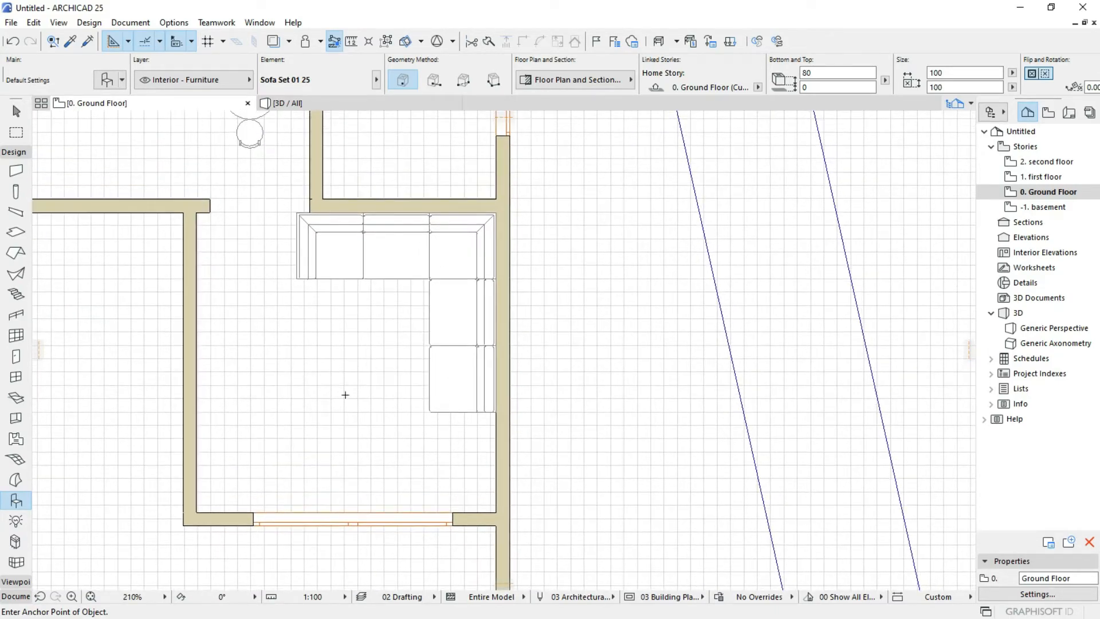
Set the Sofa Set 01 25 defaults to the Corner-L unit type with a rotation angle of 180°.
double_click(16, 500)
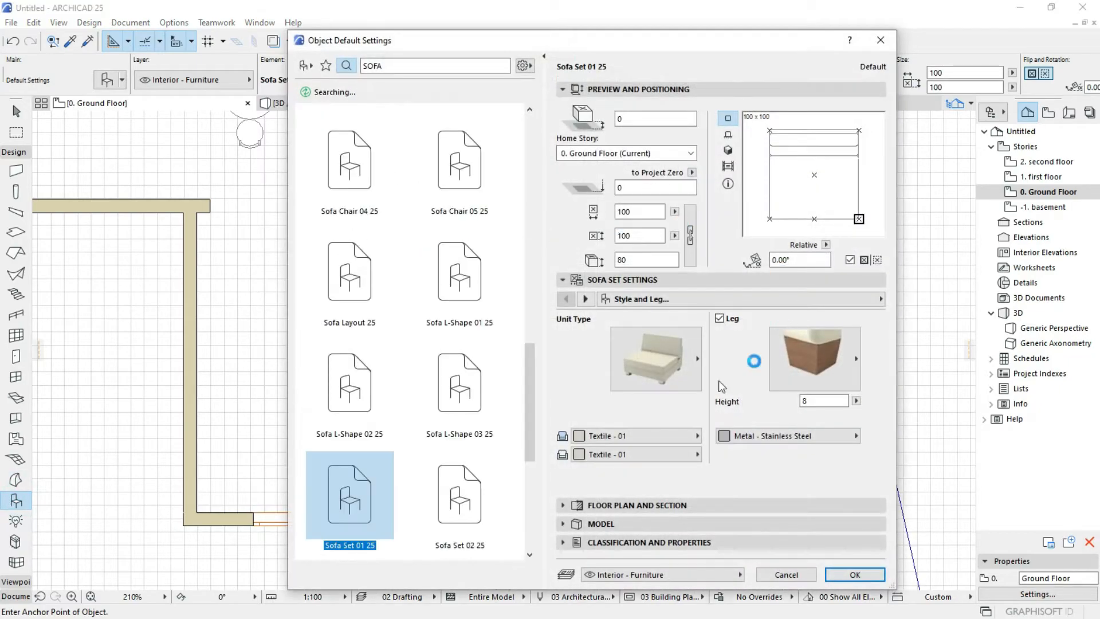
left_click(659, 372)
left_click(720, 422)
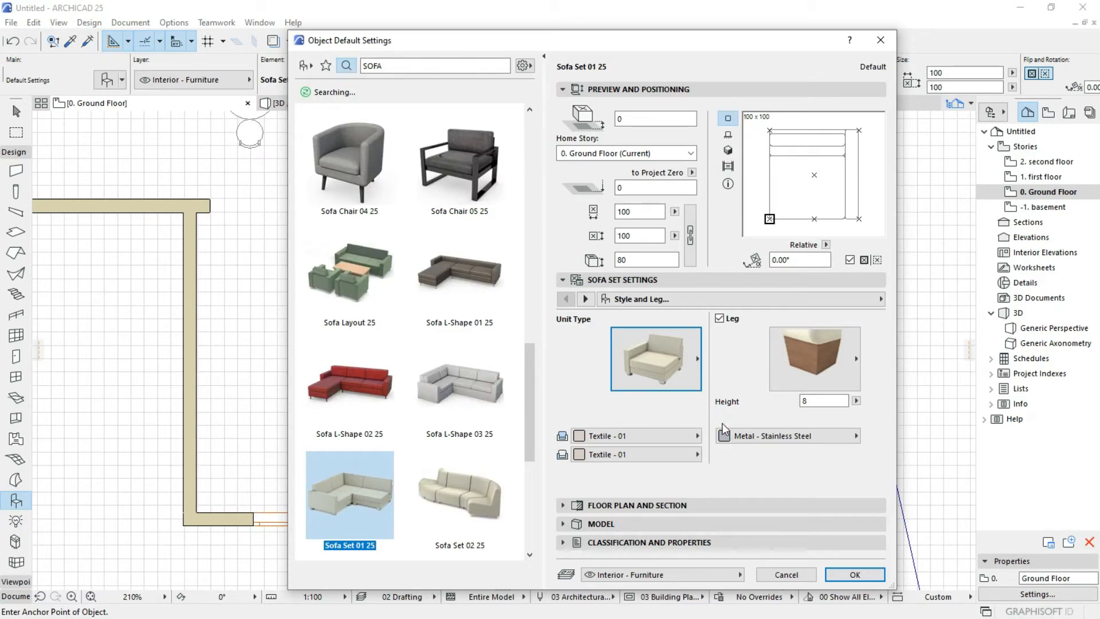
left_click(659, 382)
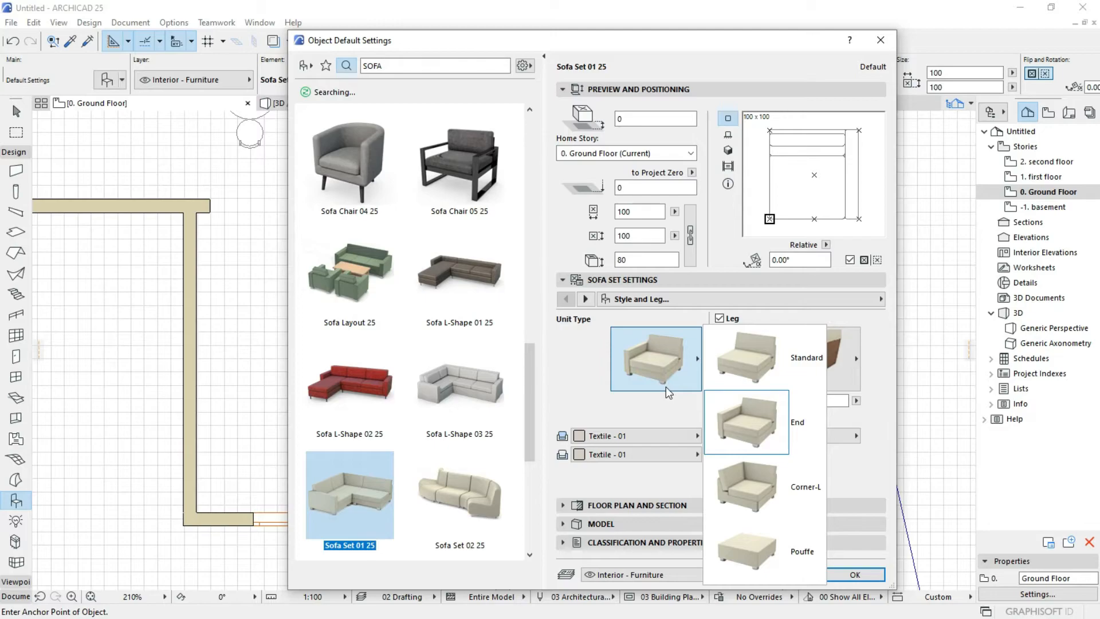
left_click(751, 470)
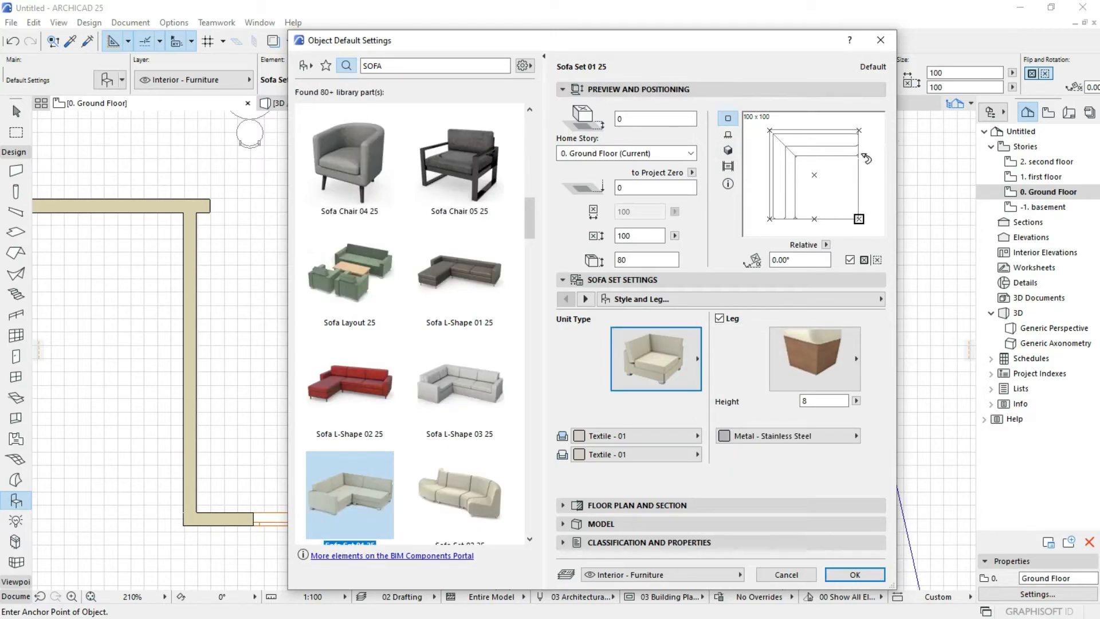
left_click(785, 152)
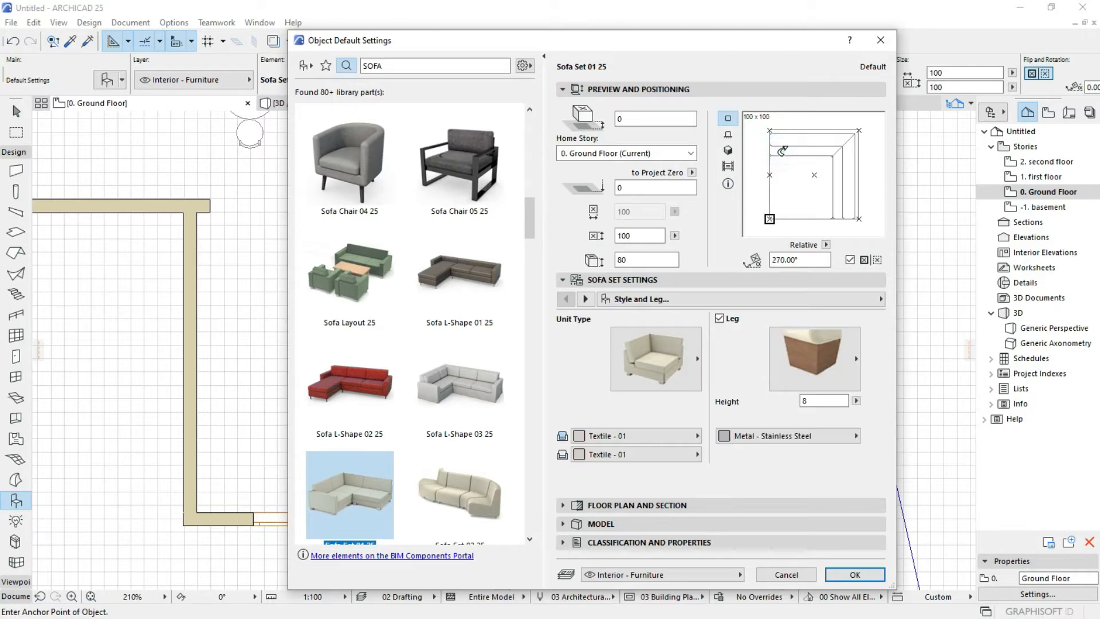
left_click(783, 151)
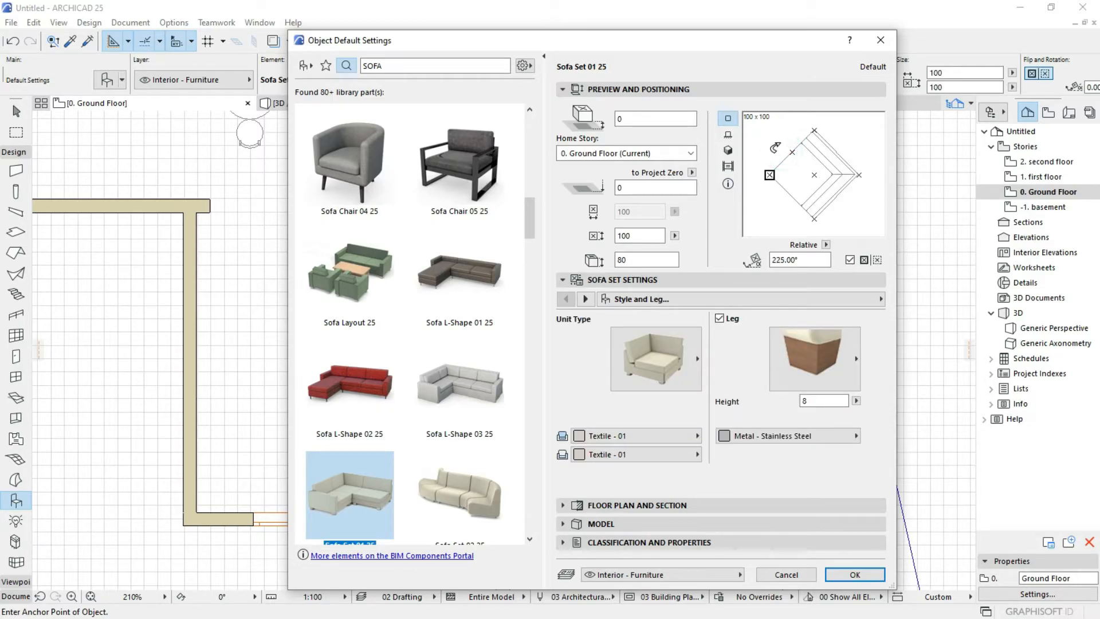
left_click(774, 148)
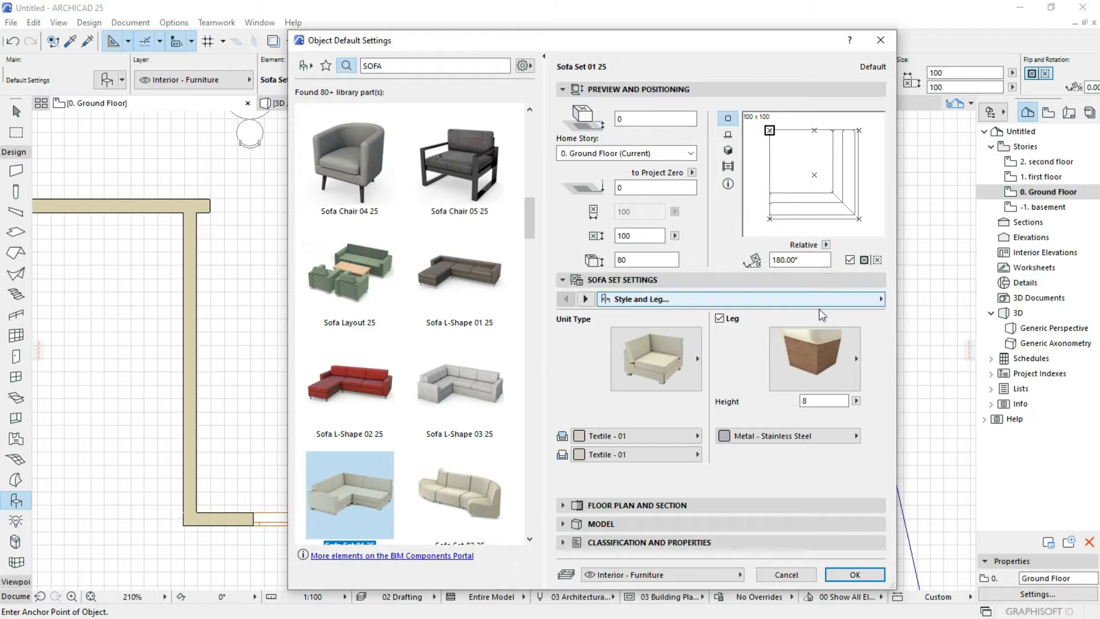
left_click(856, 573)
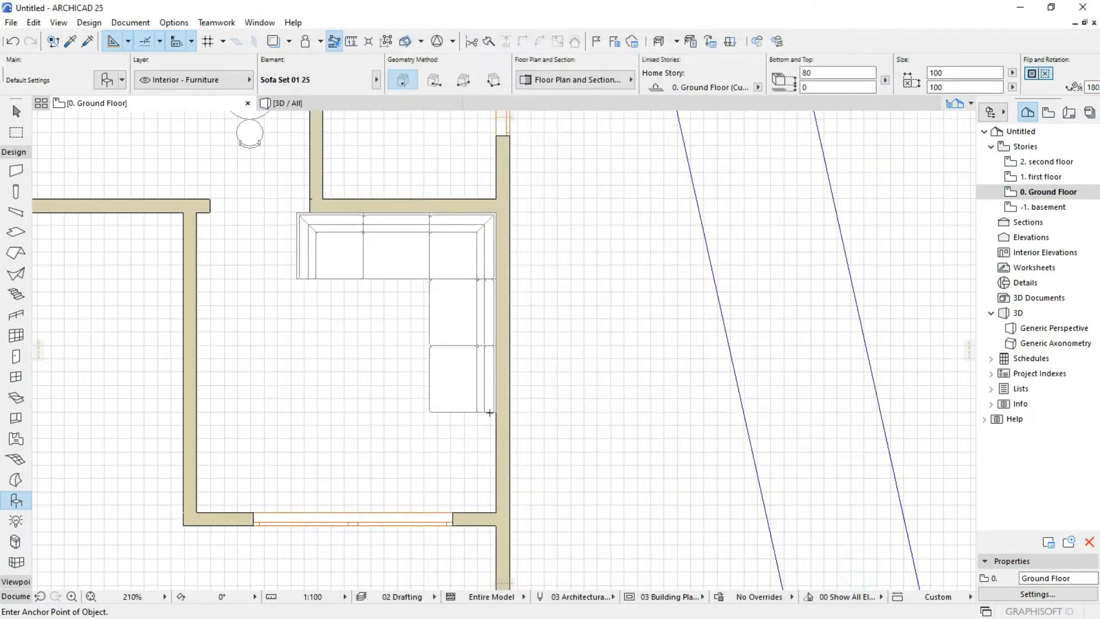
Place the Corner-L unit at the lower-left corner of the last standard unit to close the sofa's lower end.
left_click(432, 411)
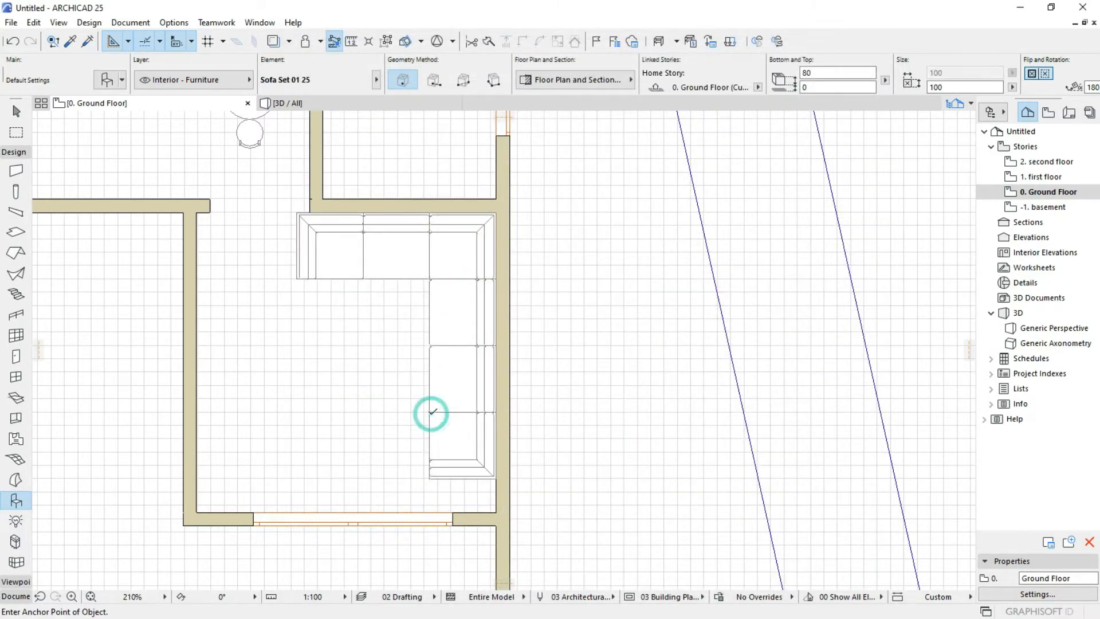
scroll(433, 412, "down", 2)
scroll(365, 402, "up", 3)
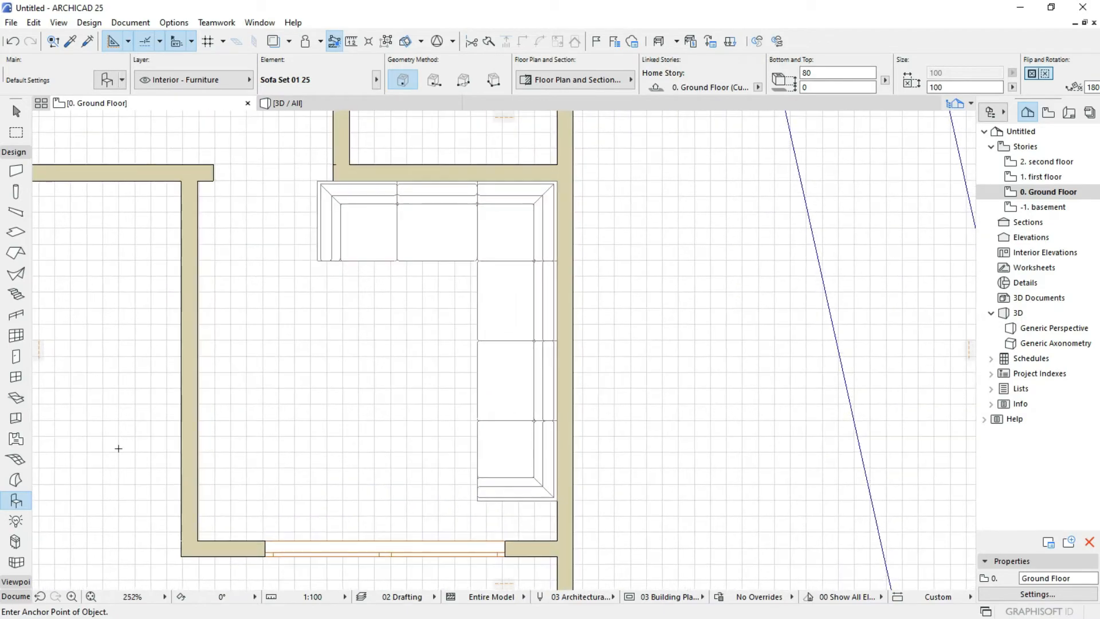
Set Sofa Set 01 25 to a 140 × 80 Pouffe rotated to 270°, and place its upper-right corner at the sofa's inner corner.
double_click(15, 502)
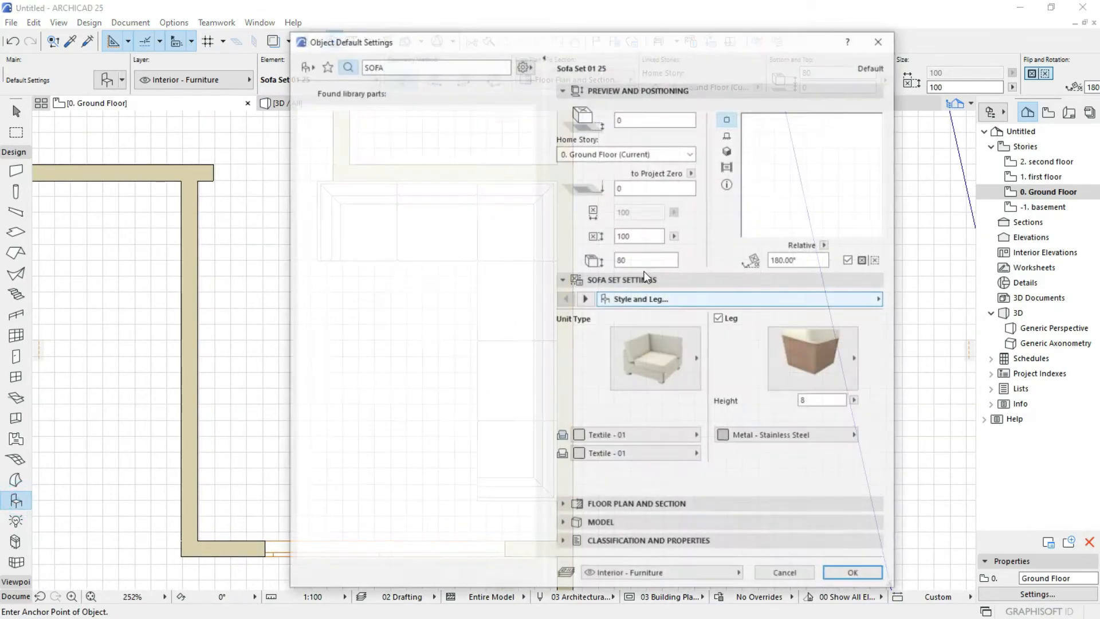
left_click(641, 362)
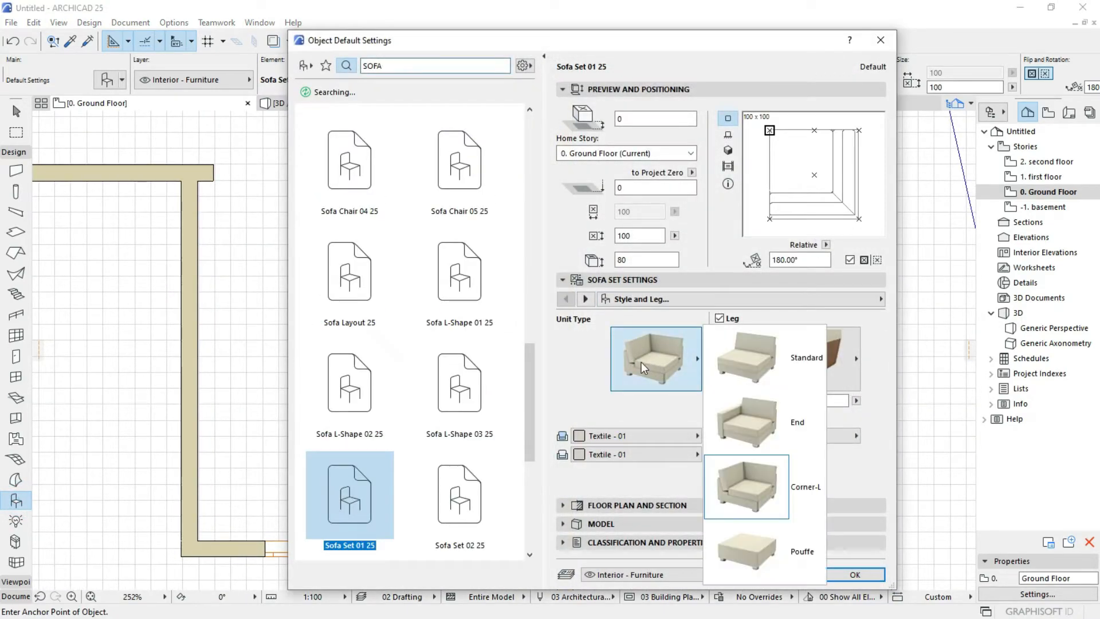
left_click(761, 542)
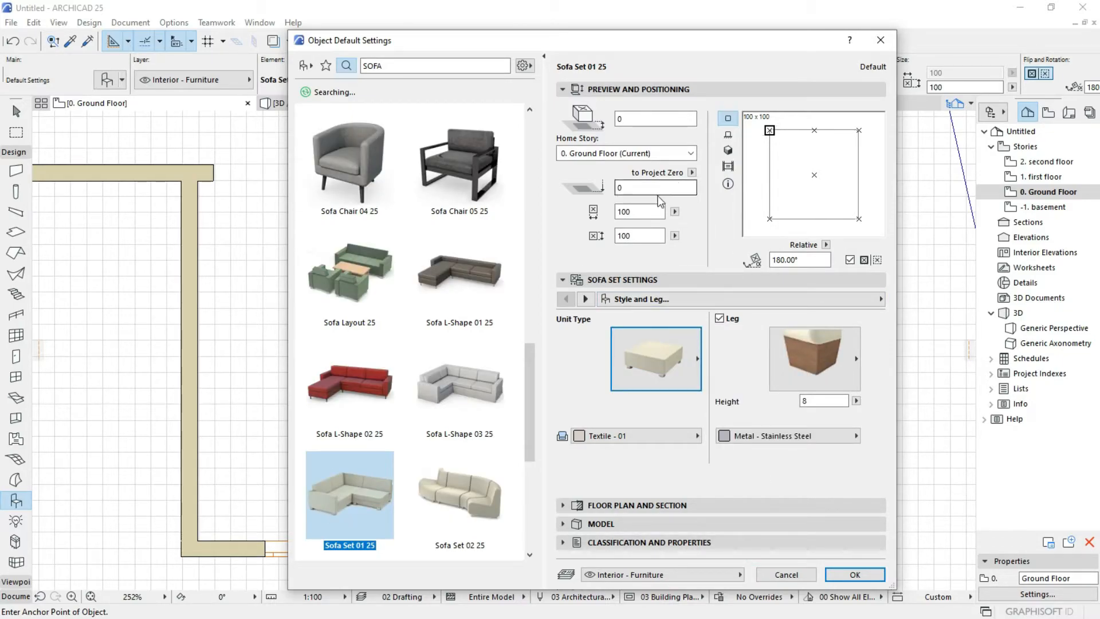
double_click(641, 236)
type("80")
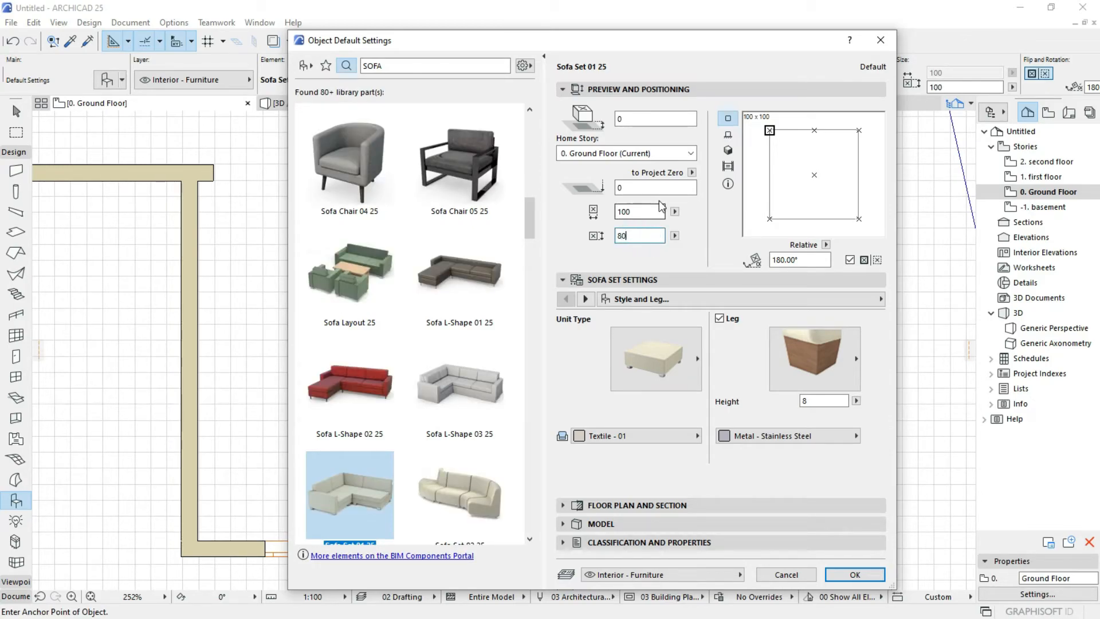
double_click(647, 212)
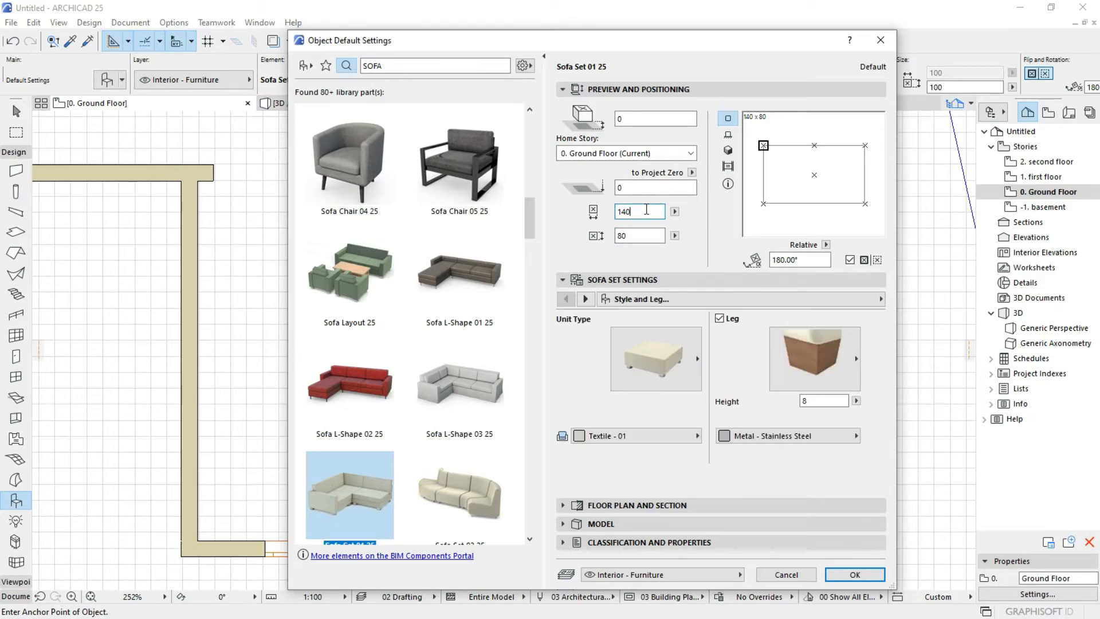
left_click(857, 133)
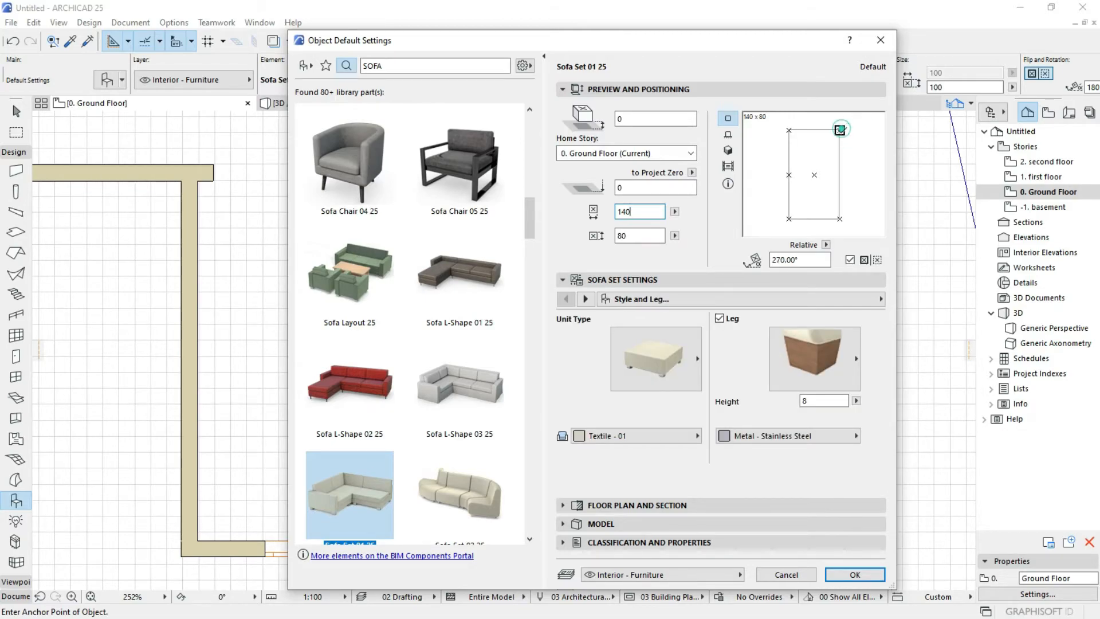
left_click(845, 575)
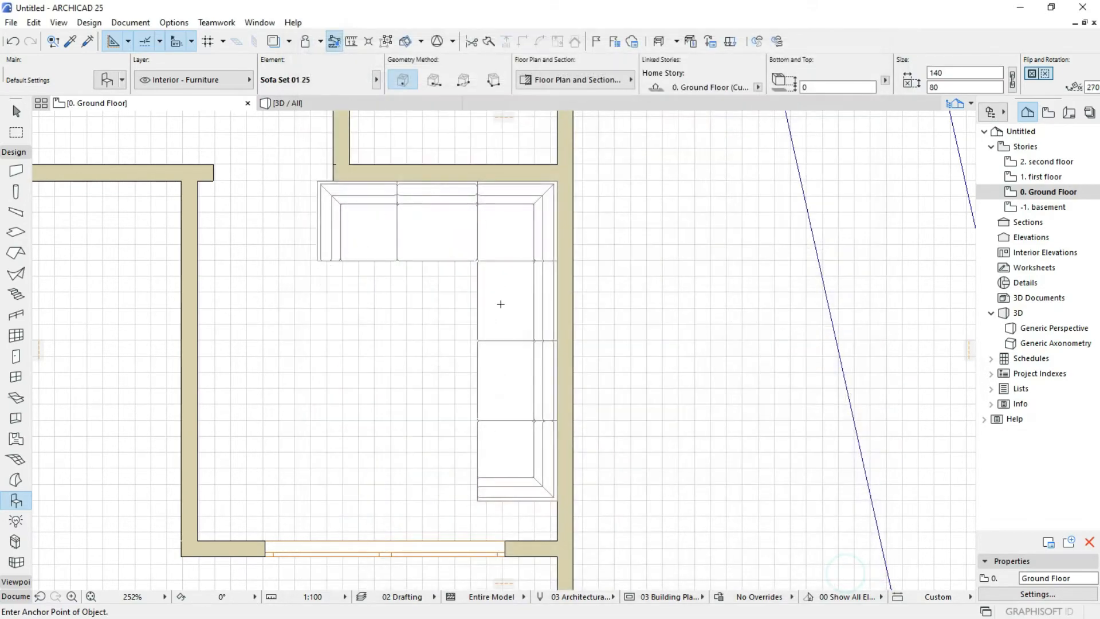
scroll(457, 239, "up", 2)
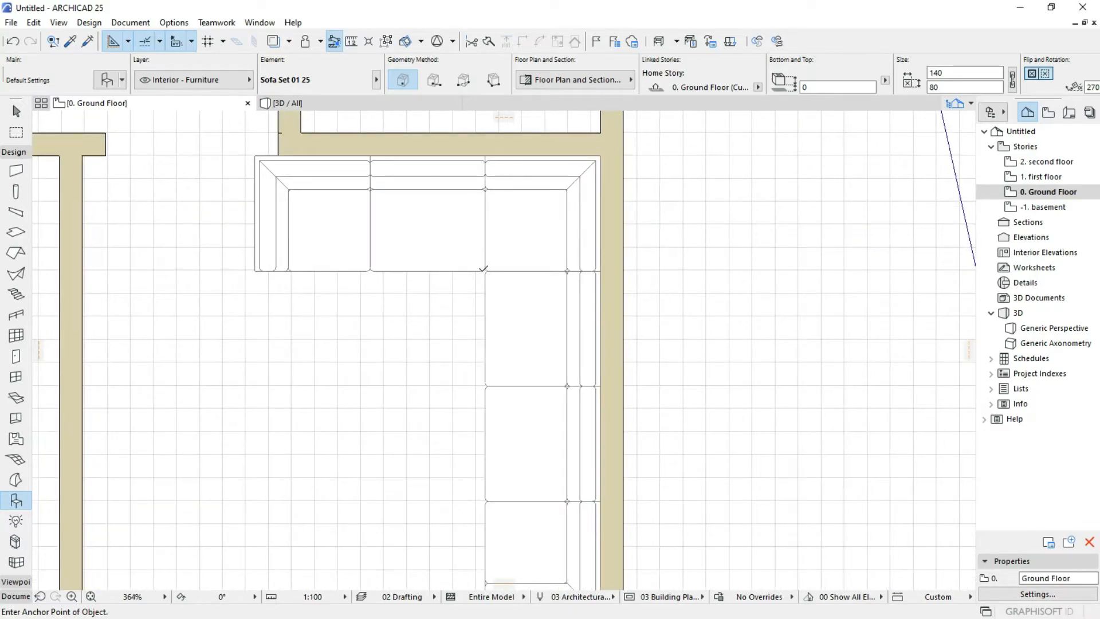
left_click(486, 271)
Place the pouffe at the sofa's inner corner, and move it down along the sofa's edge until it is centred on the vertical run.
left_click(485, 273)
middle_click_drag(479, 233, 491, 145)
scroll(491, 229, "down", 1)
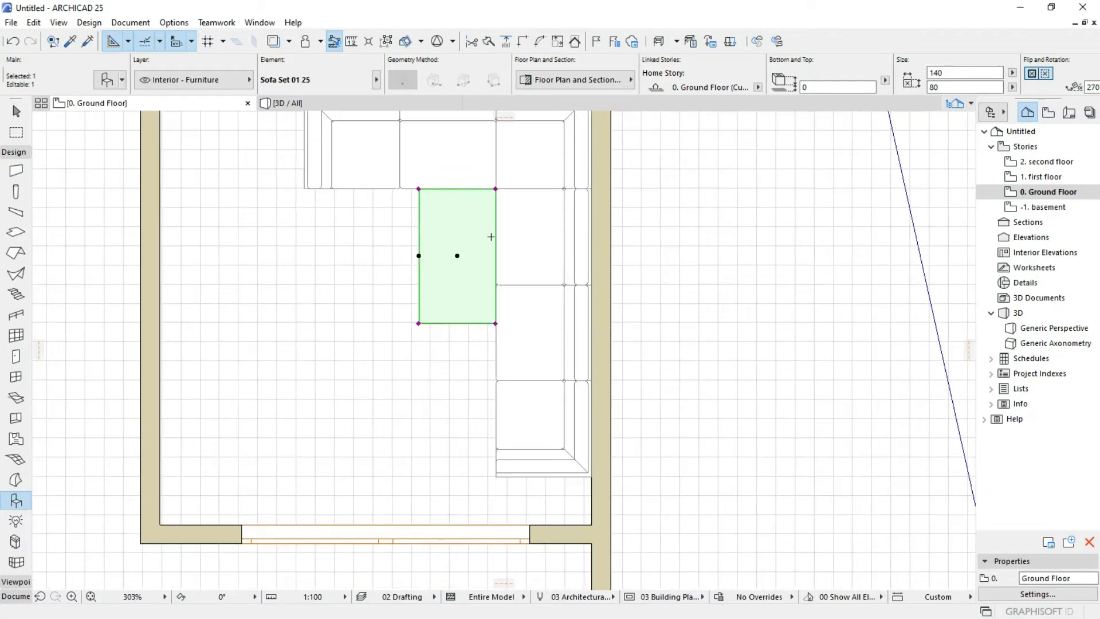
key("ctrl+d")
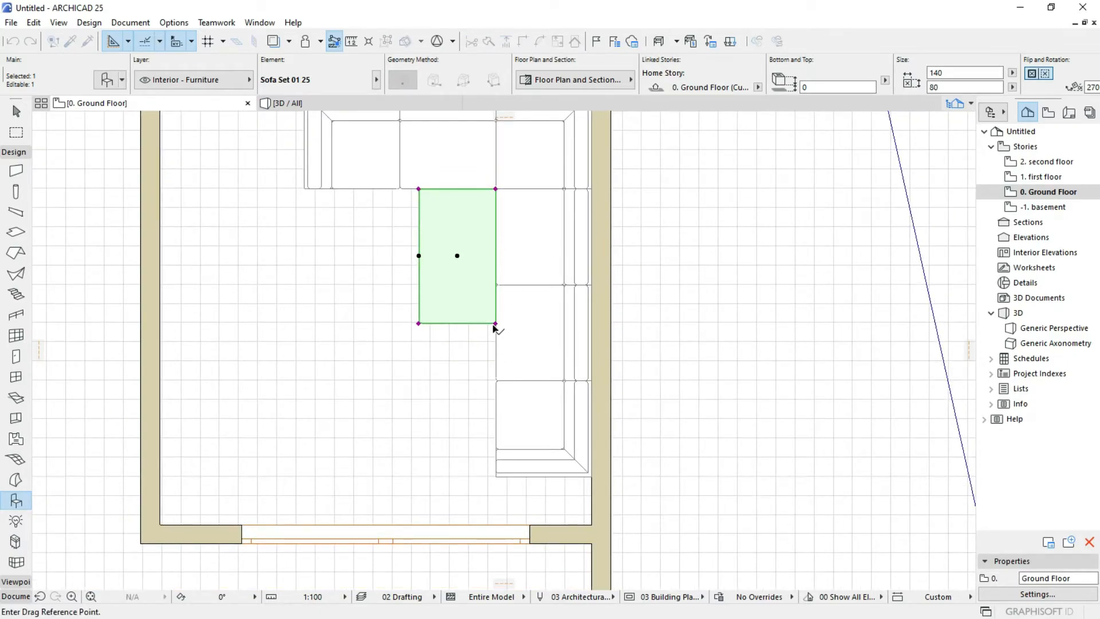
left_click(496, 324)
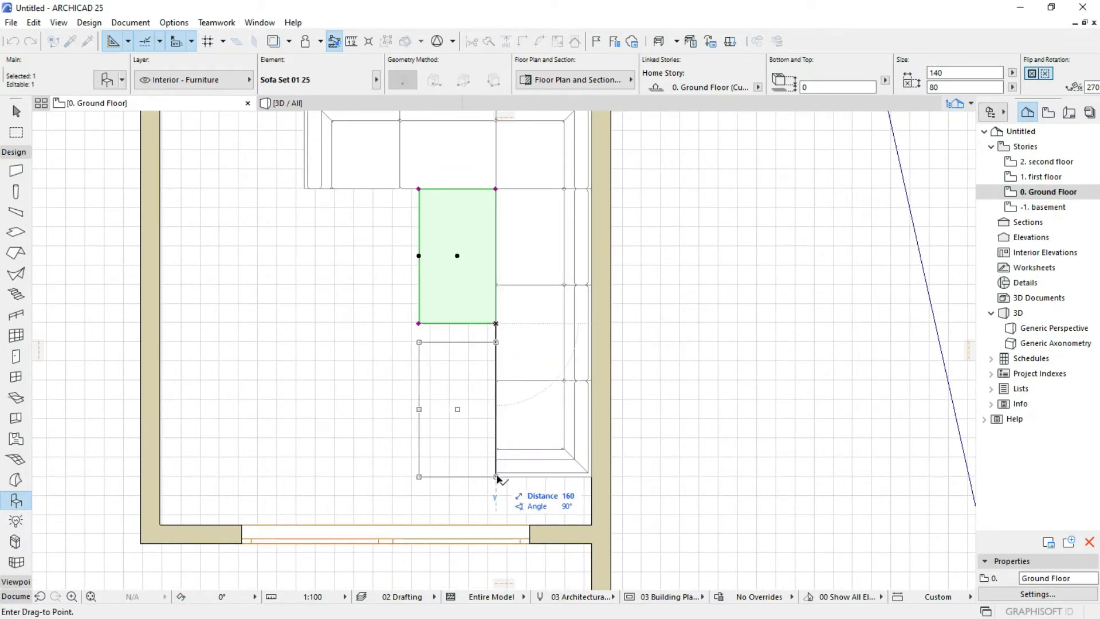
left_click(496, 399)
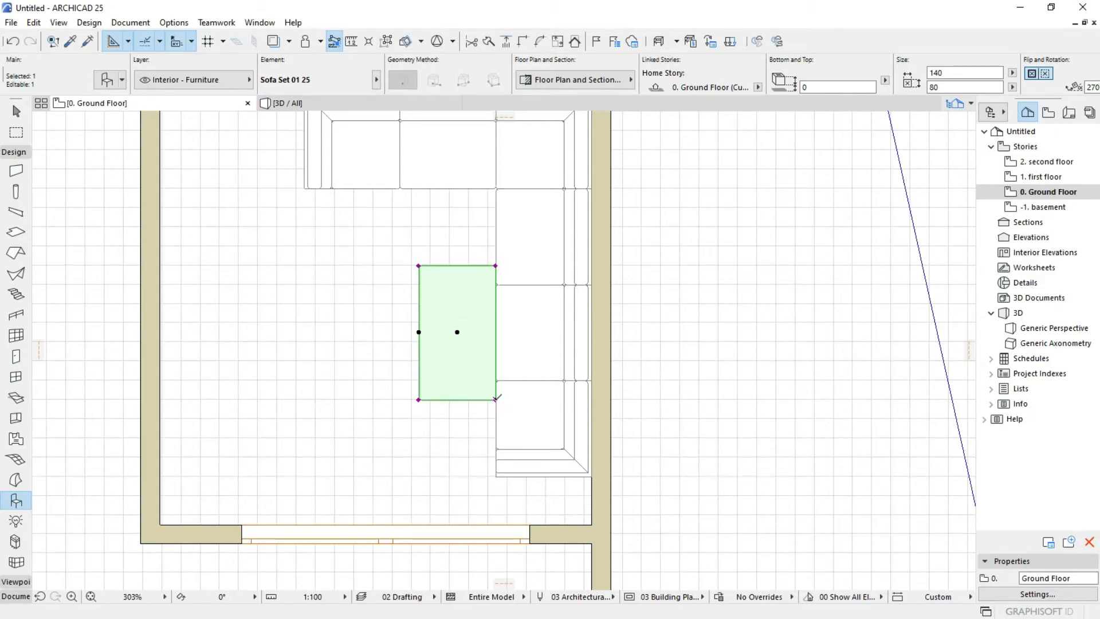
Move the pouffe horizontally to the left, away from the sofa's vertical run, leaving a walking gap between them.
key("ctrl+d")
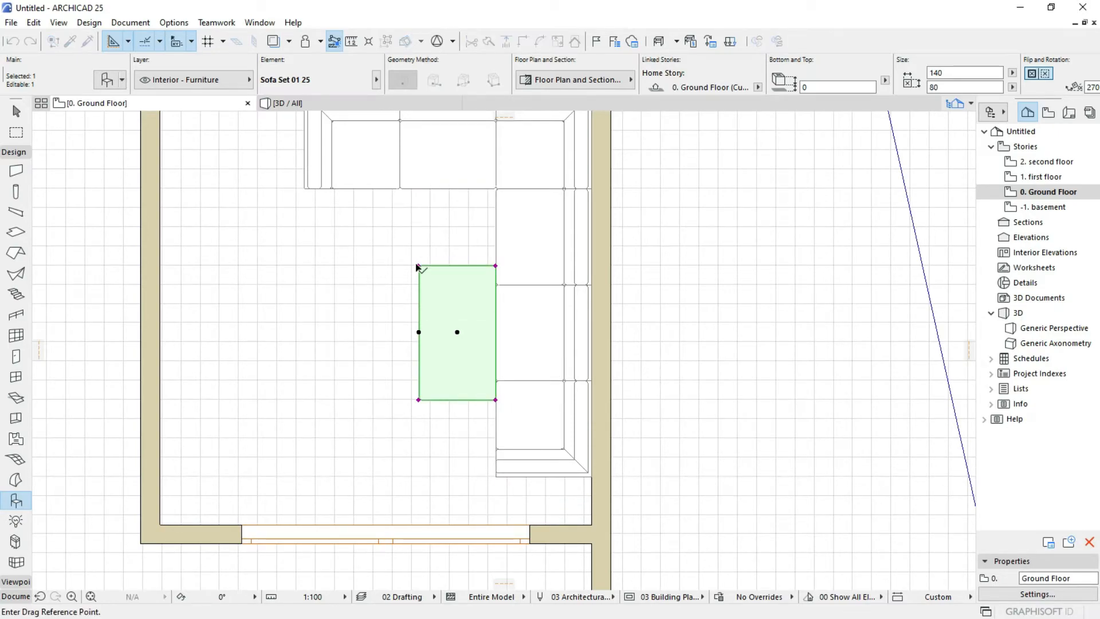
left_click(418, 266)
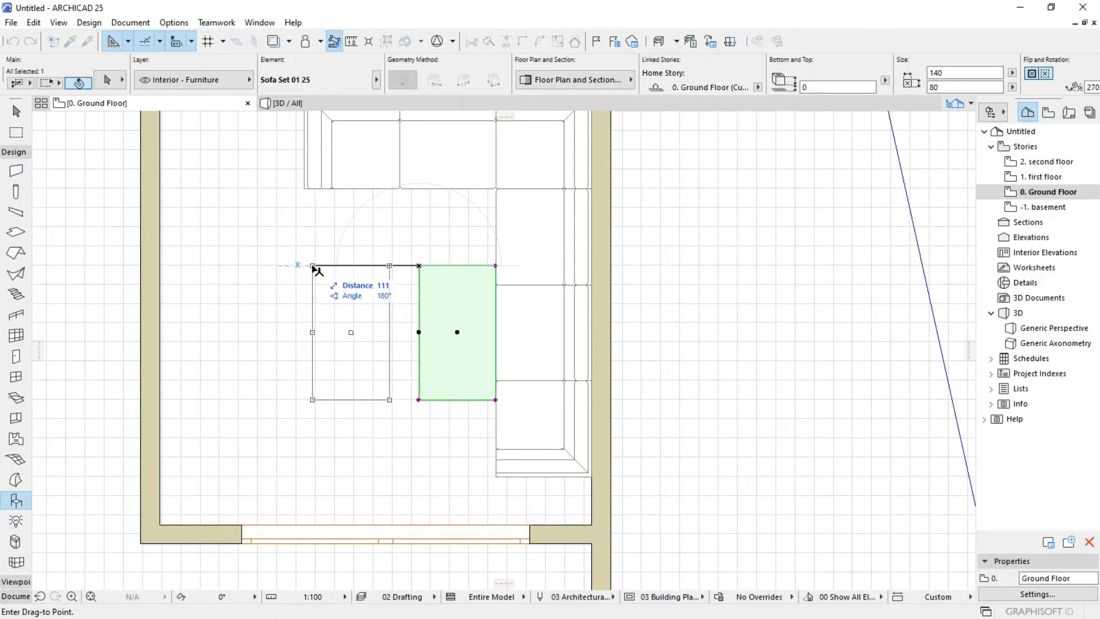
left_click(313, 266)
left_click(361, 266)
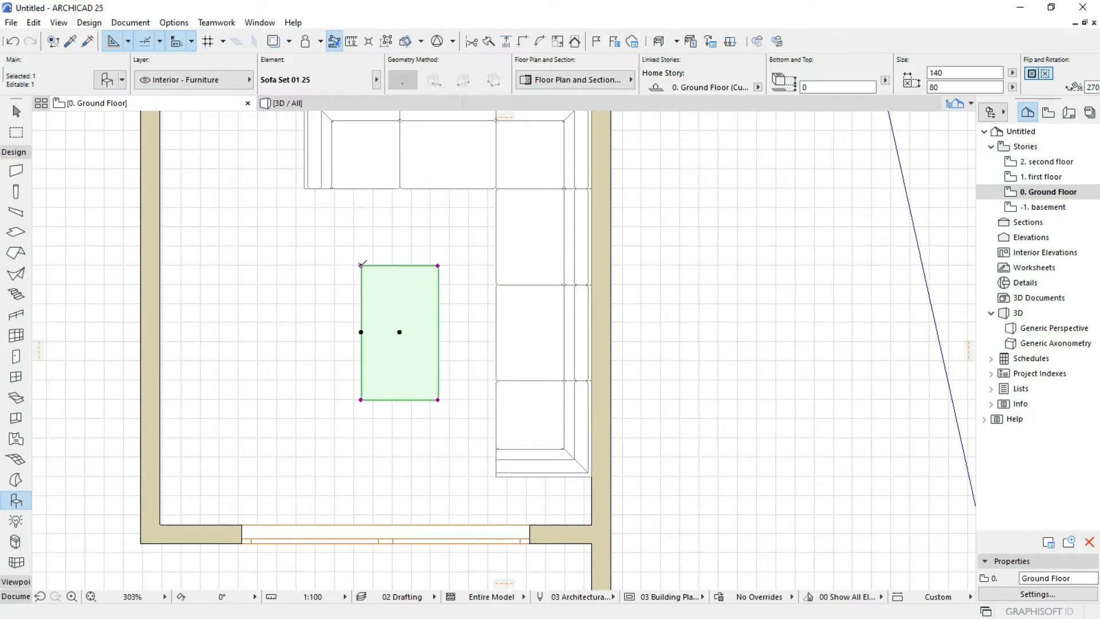
key("Escape")
scroll(448, 229, "down", 10)
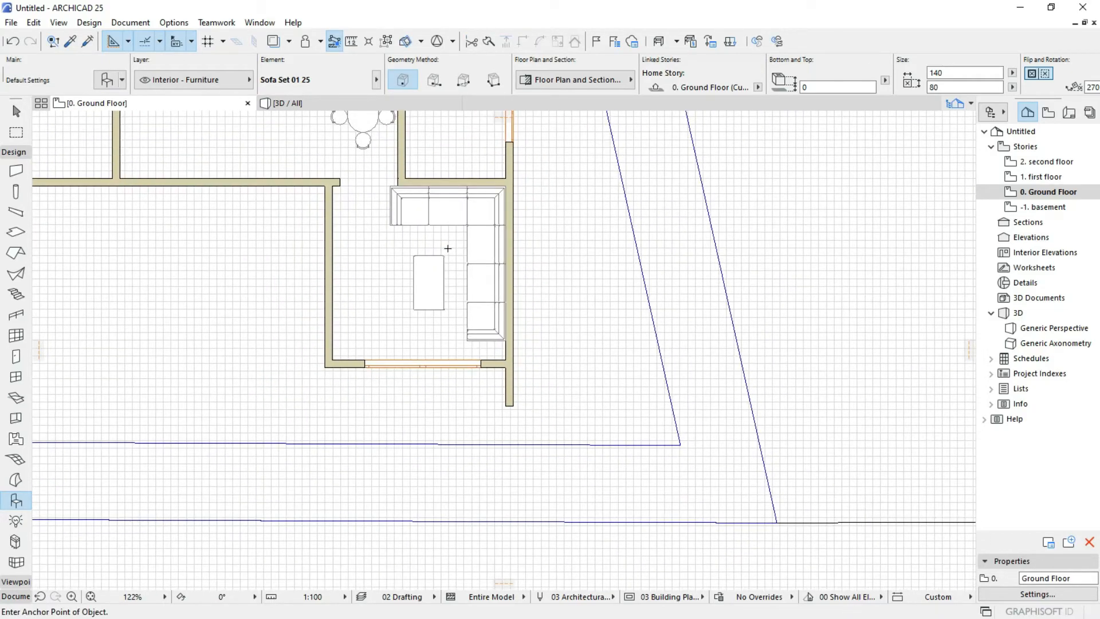
scroll(461, 224, "up", 7)
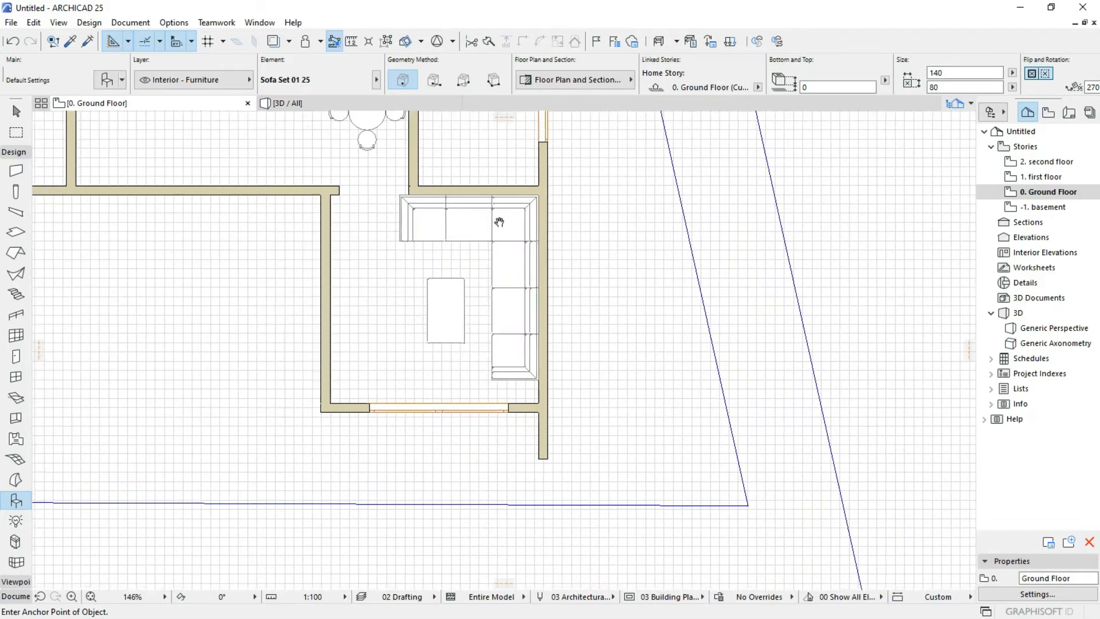
scroll(520, 223, "up", 2)
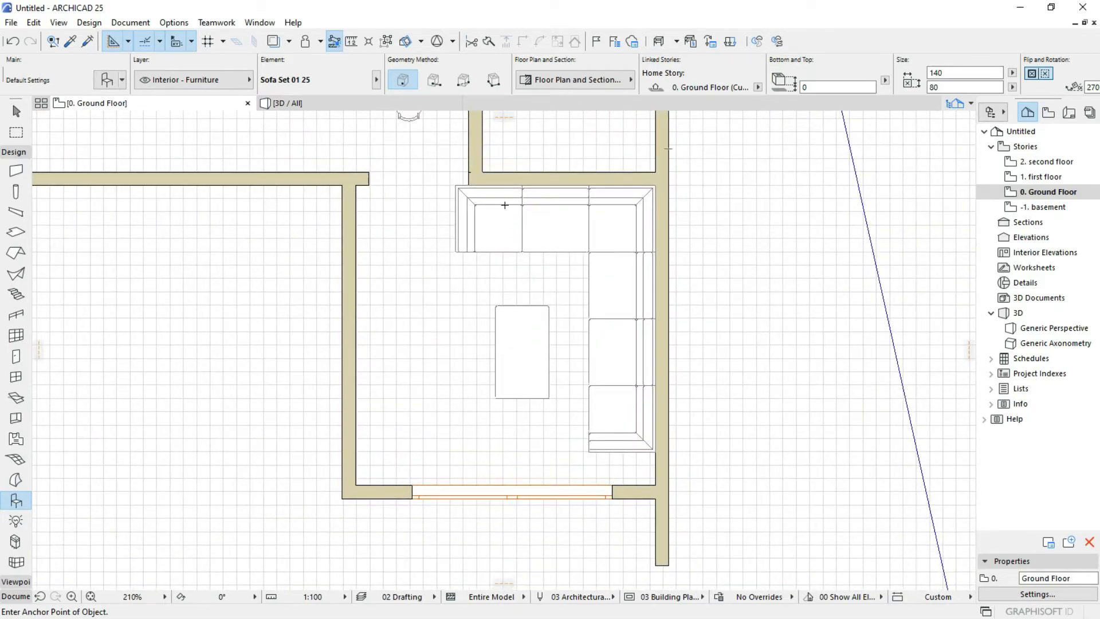
left_click(434, 204)
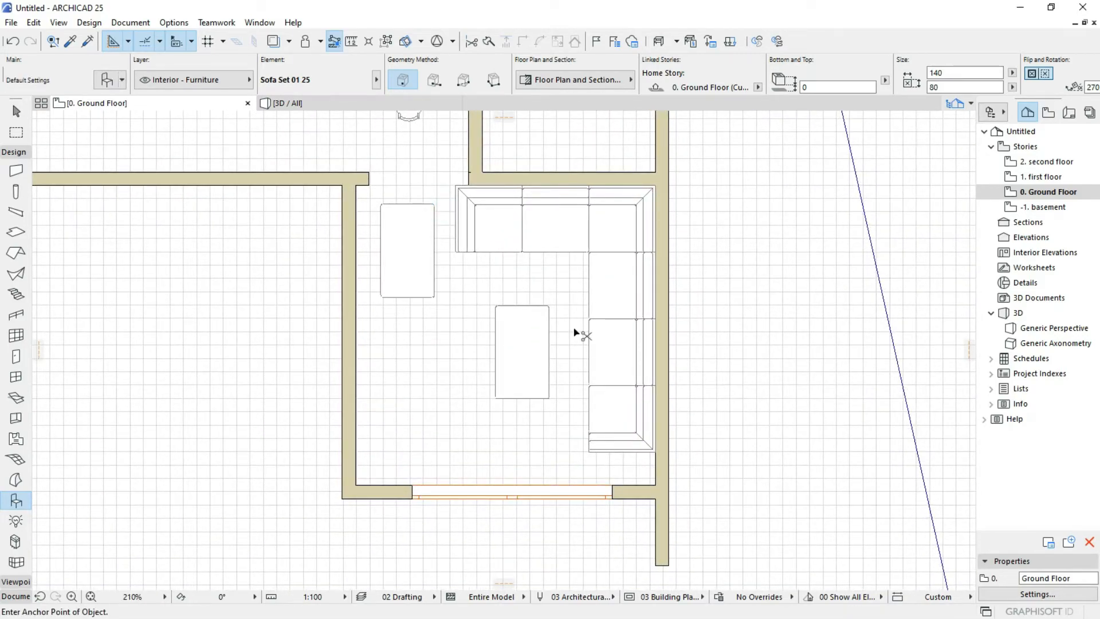
key("ctrl+z")
Select all the corner sofa units together with the pouffe and group them.
left_click(16, 110)
left_click_drag(409, 204, 614, 465)
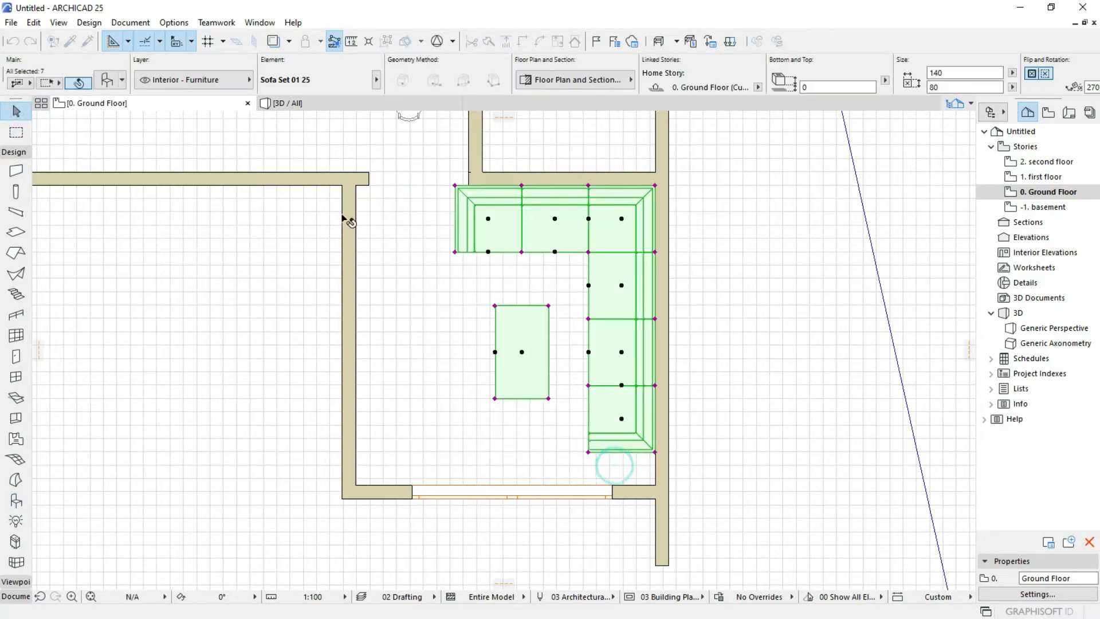
left_click(34, 22)
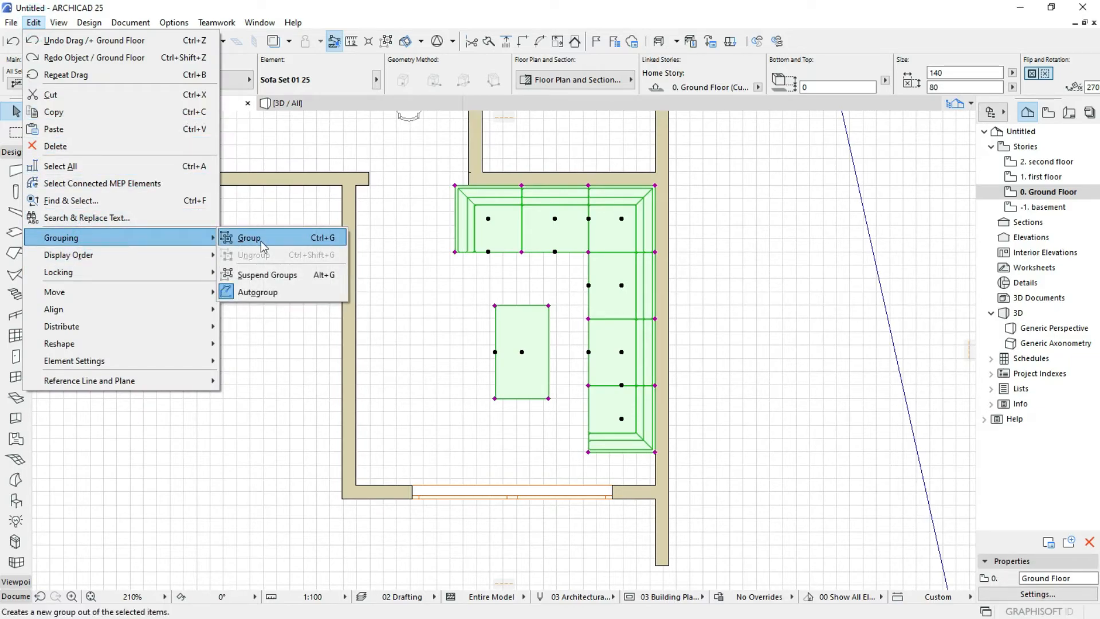
left_click(328, 238)
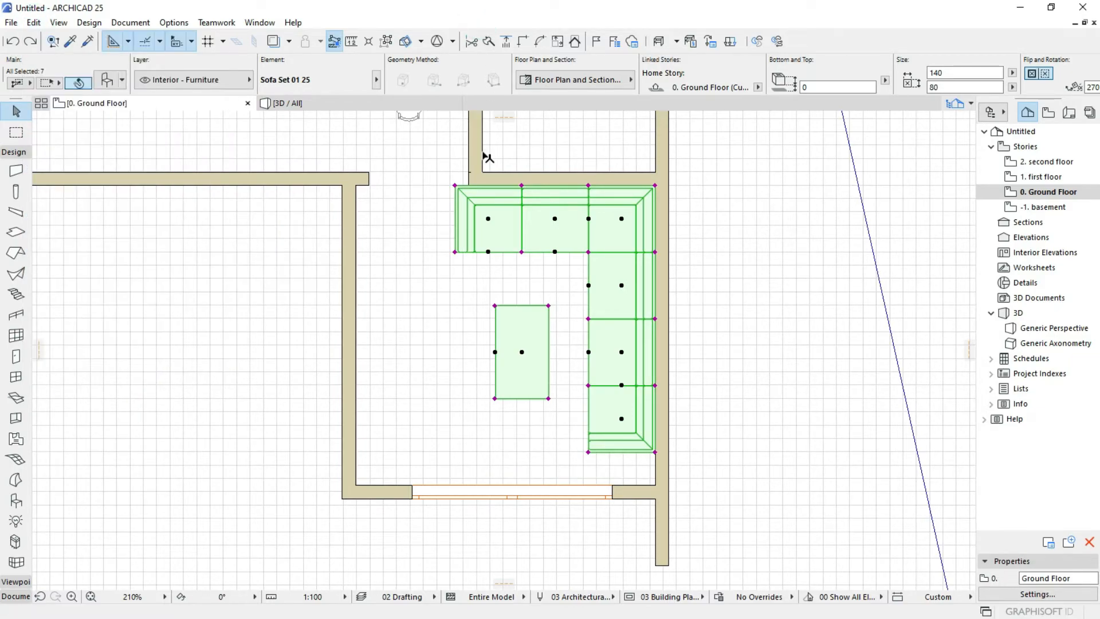
key("ctrl+g")
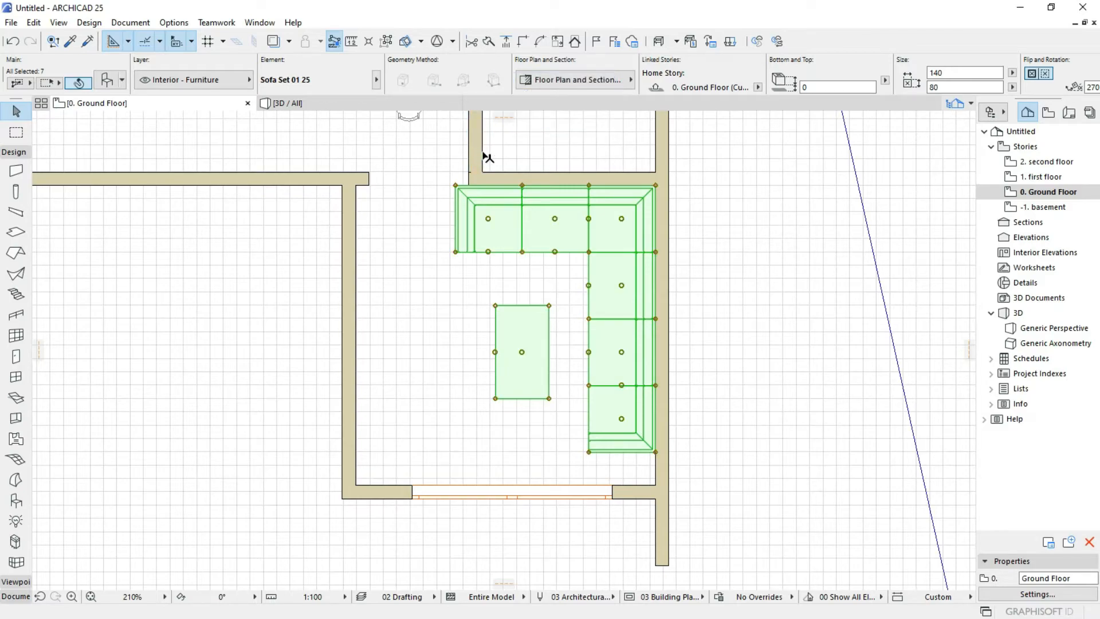
Mirror a copy of the sofa and pouffe group about a vertical axis through the sofa's upper-left corner.
scroll(610, 339, "down", 5)
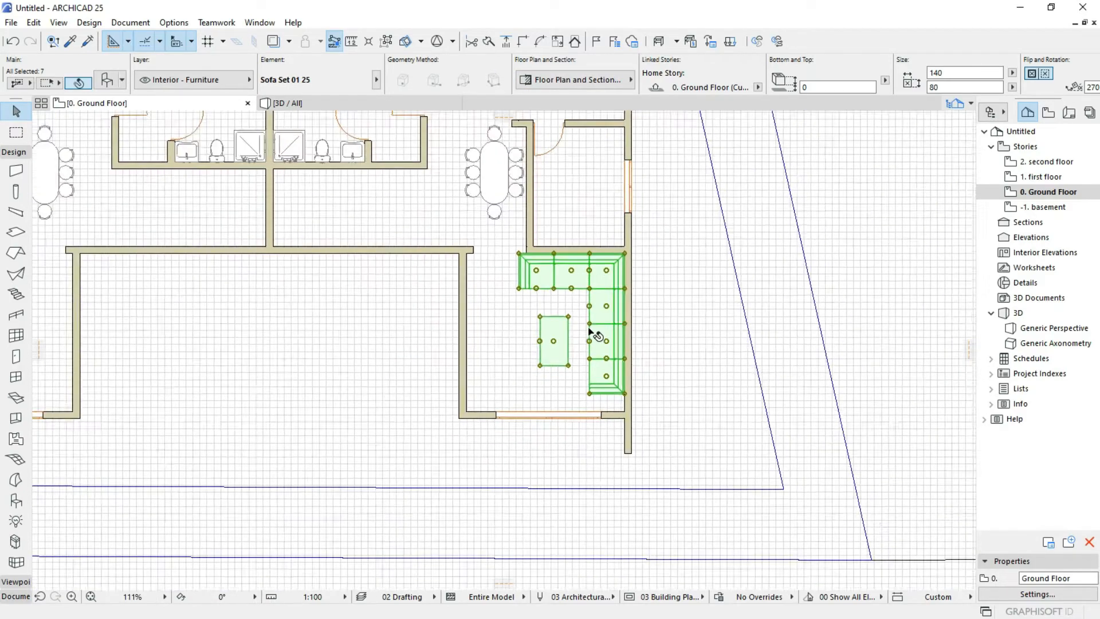
scroll(699, 334, "up", 1)
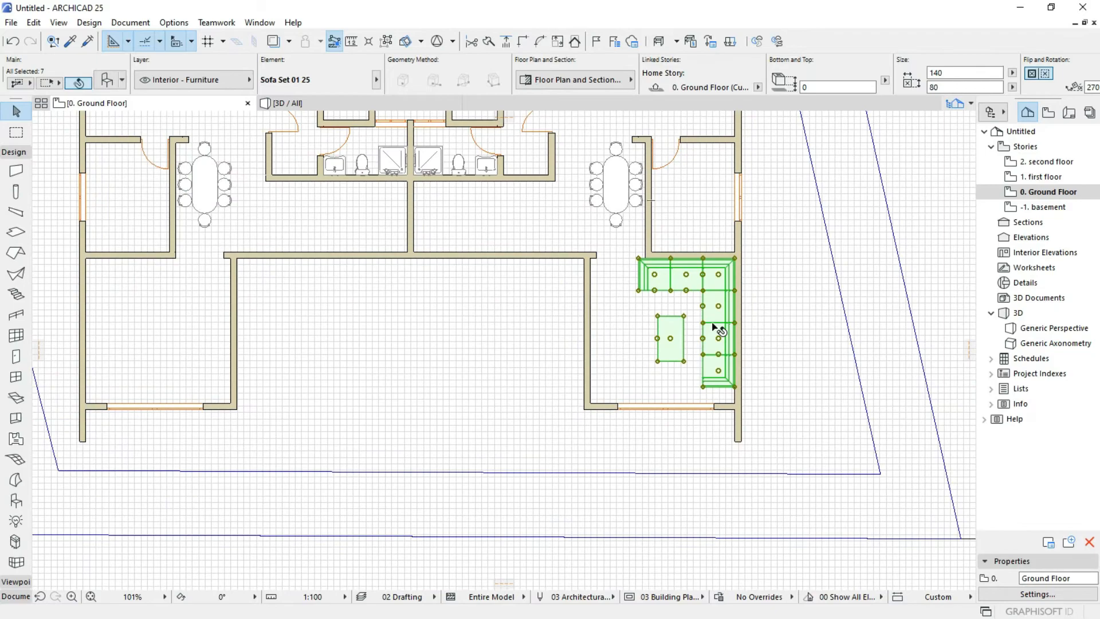
scroll(715, 327, "down", 1)
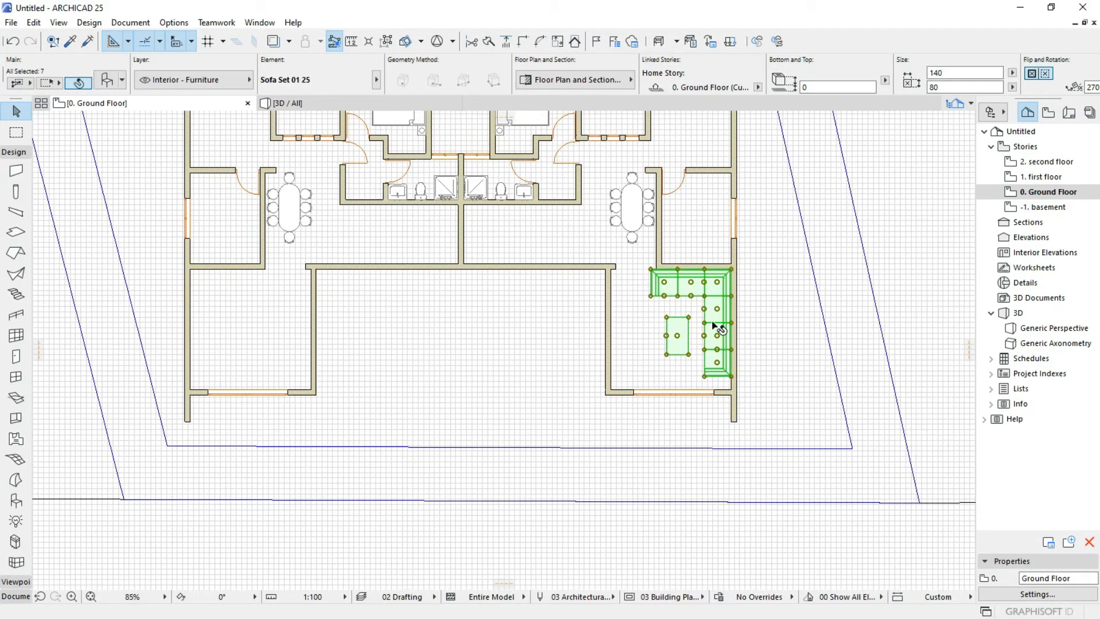
key("ctrl+shift")
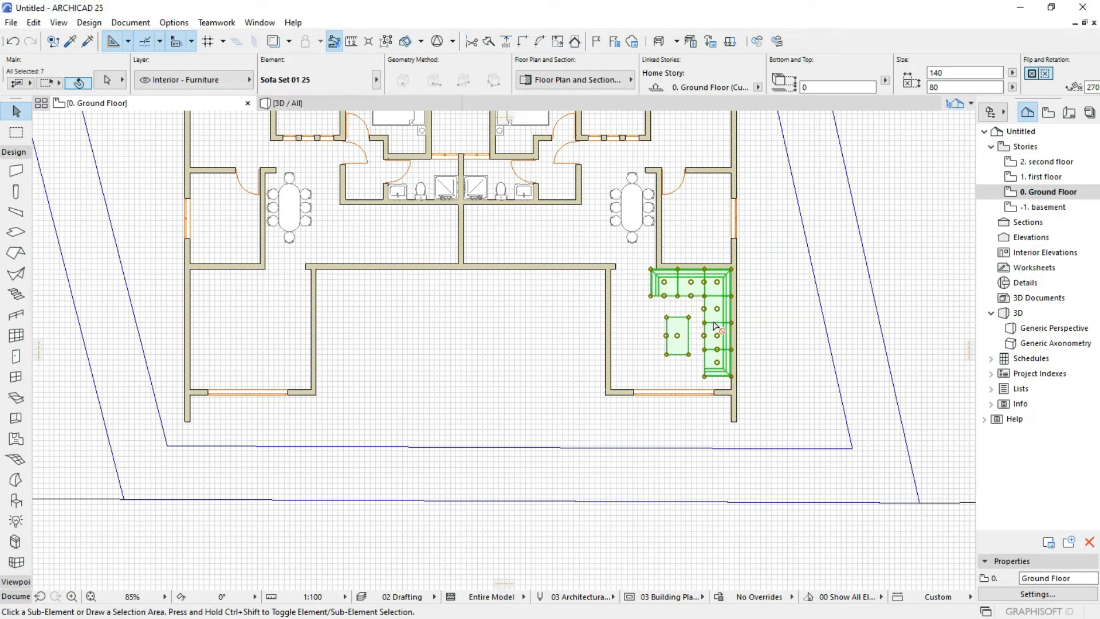
key("ctrl+alt+m")
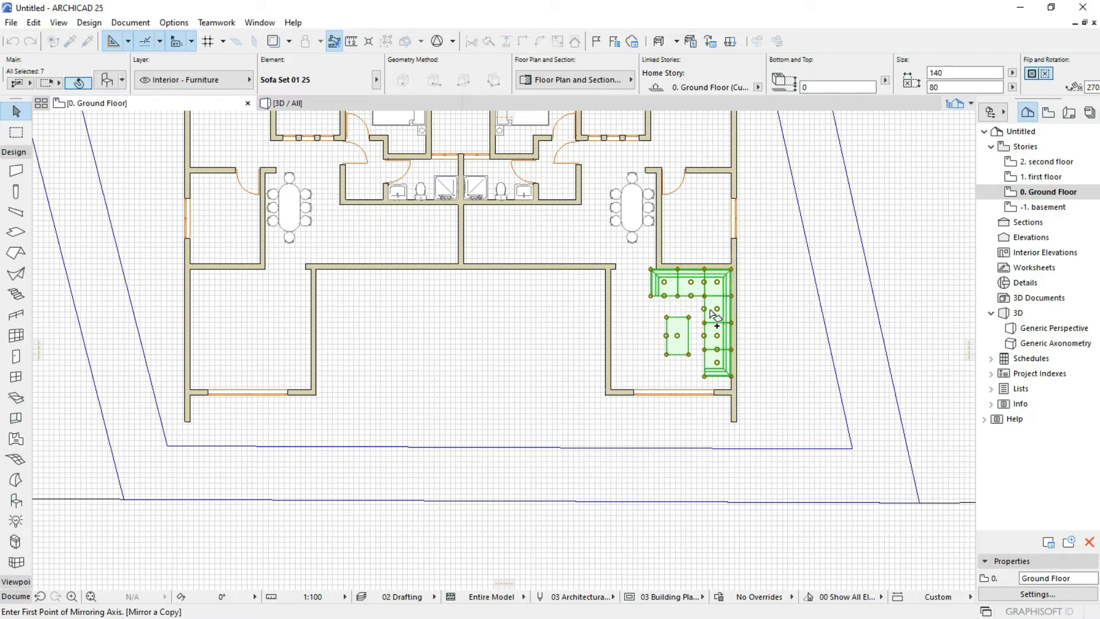
left_click(651, 270)
left_click(651, 395)
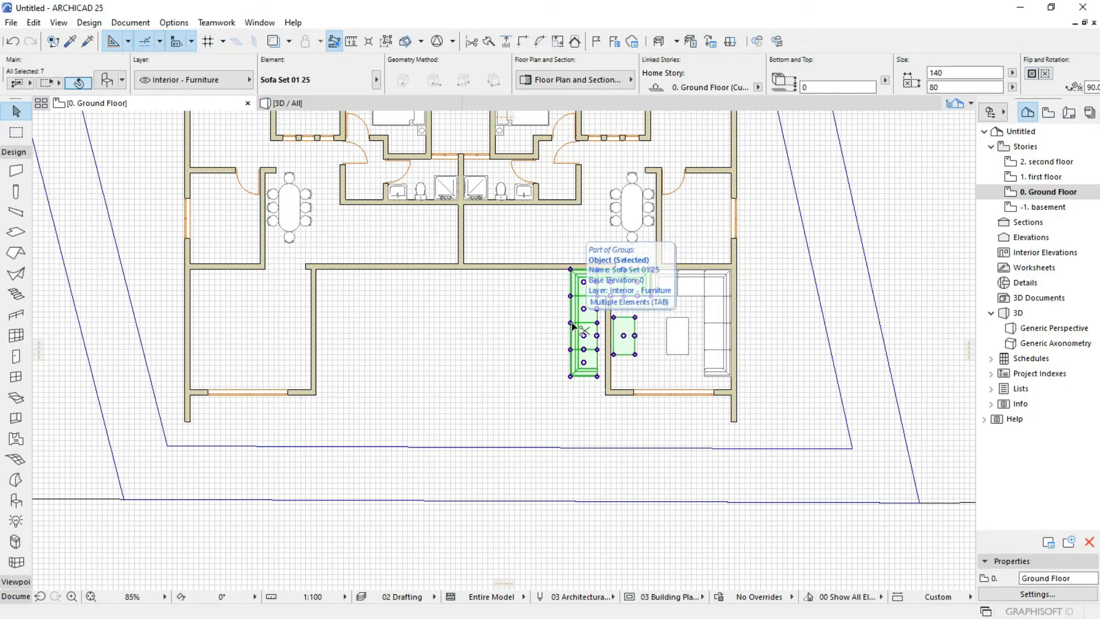
Move the mirrored sofa group by its upper-left corner to the upper-left inner corner of the left apartment's living room, and deselect it.
key("ctrl+d")
left_click(570, 269)
scroll(183, 292, "up", 5)
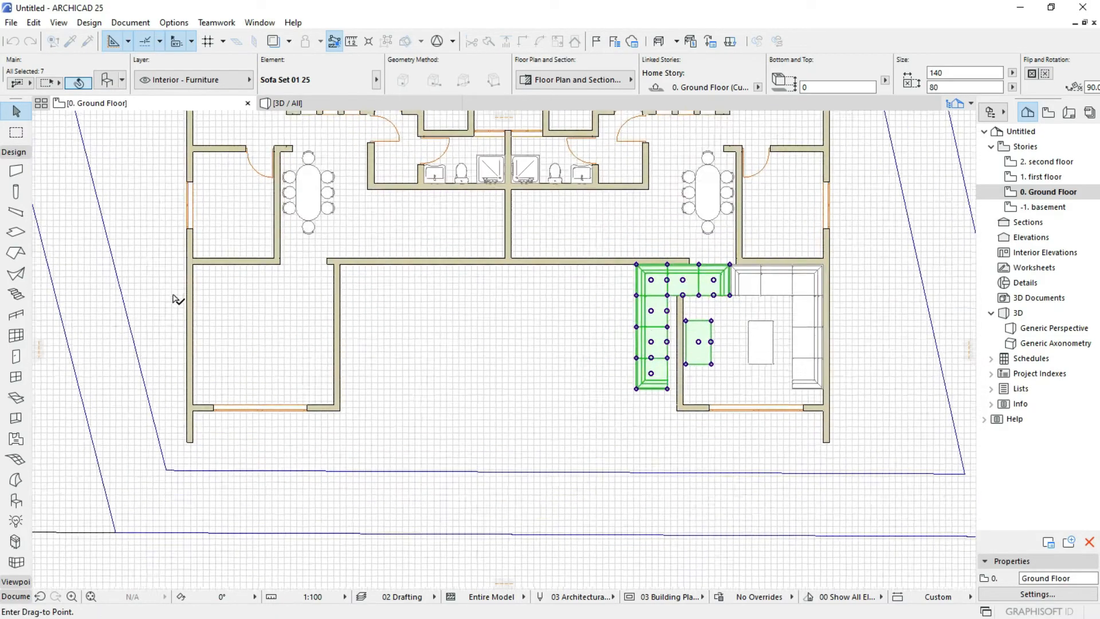
left_click(216, 228)
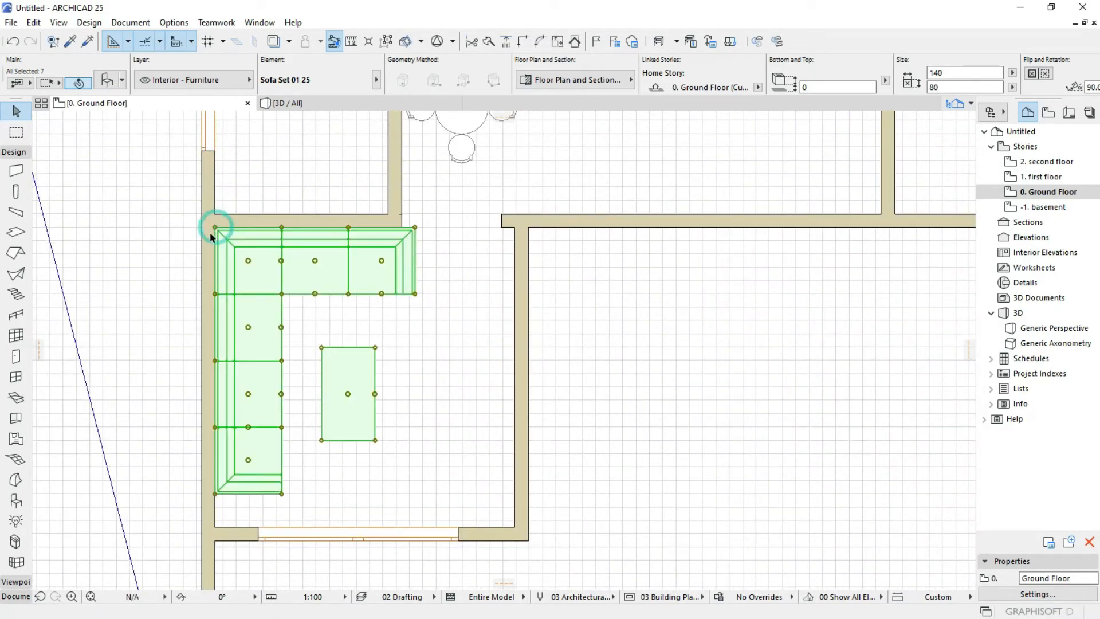
scroll(209, 244, "down", 5)
left_click(372, 276)
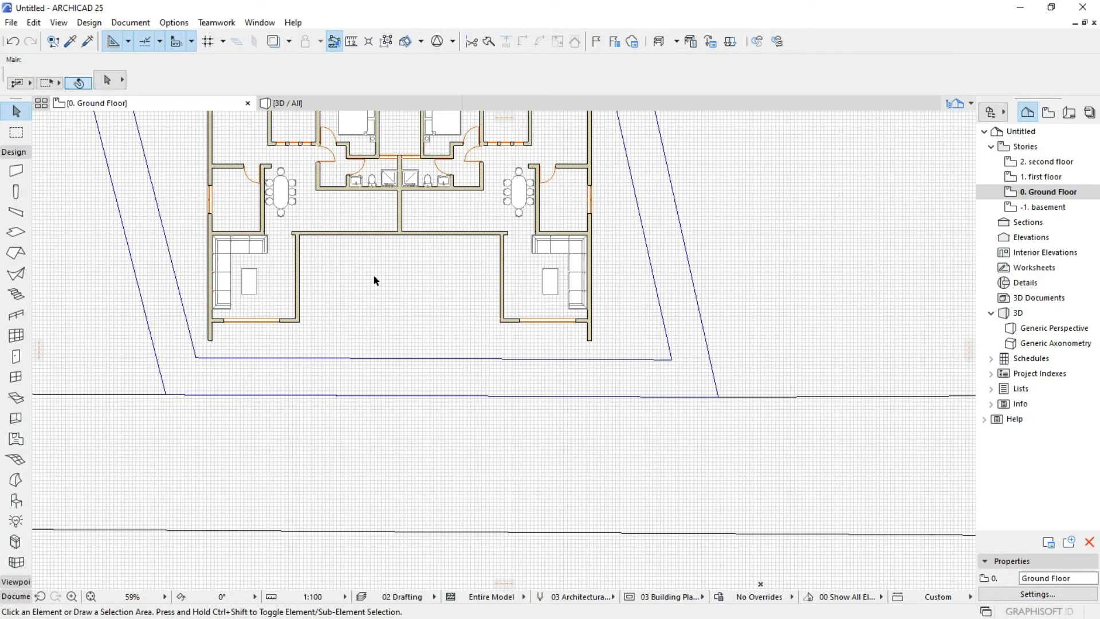
Examine the whole furnished floor plan and the empty room above the dining area in the left apartment.
scroll(373, 274, "down", 4)
scroll(408, 324, "up", 8)
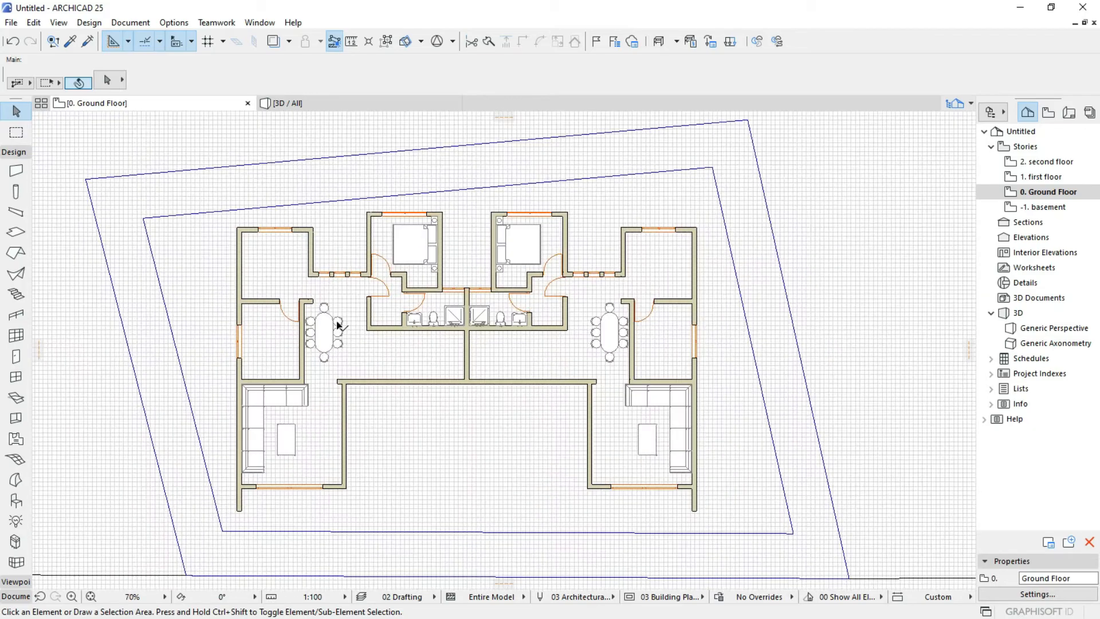
middle_click_drag(297, 325, 324, 326)
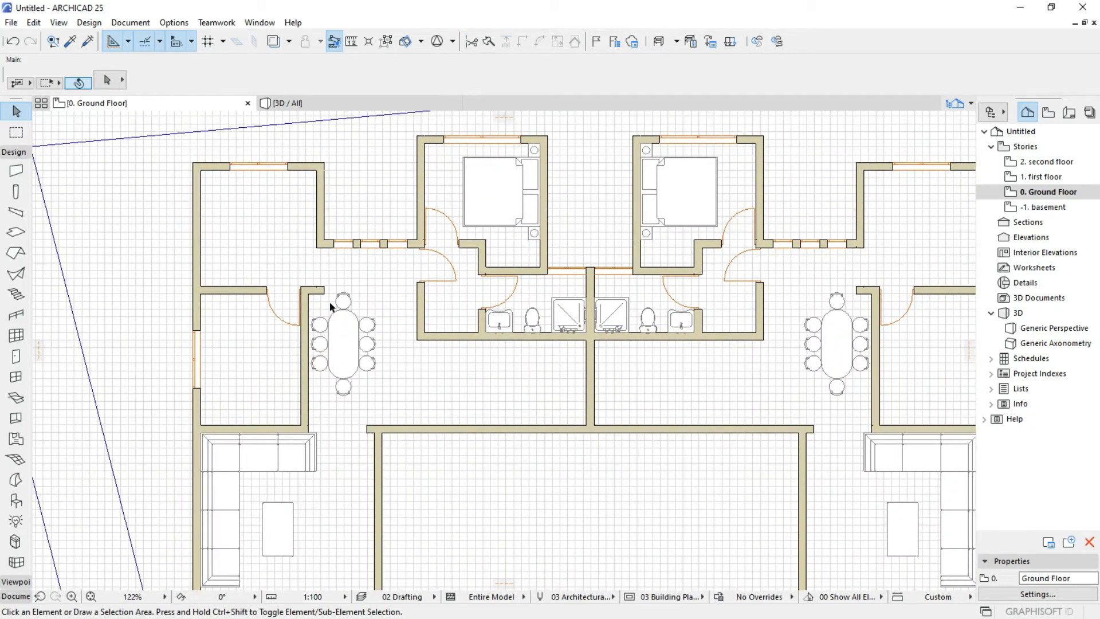
scroll(337, 280, "down", 2)
scroll(258, 240, "up", 5)
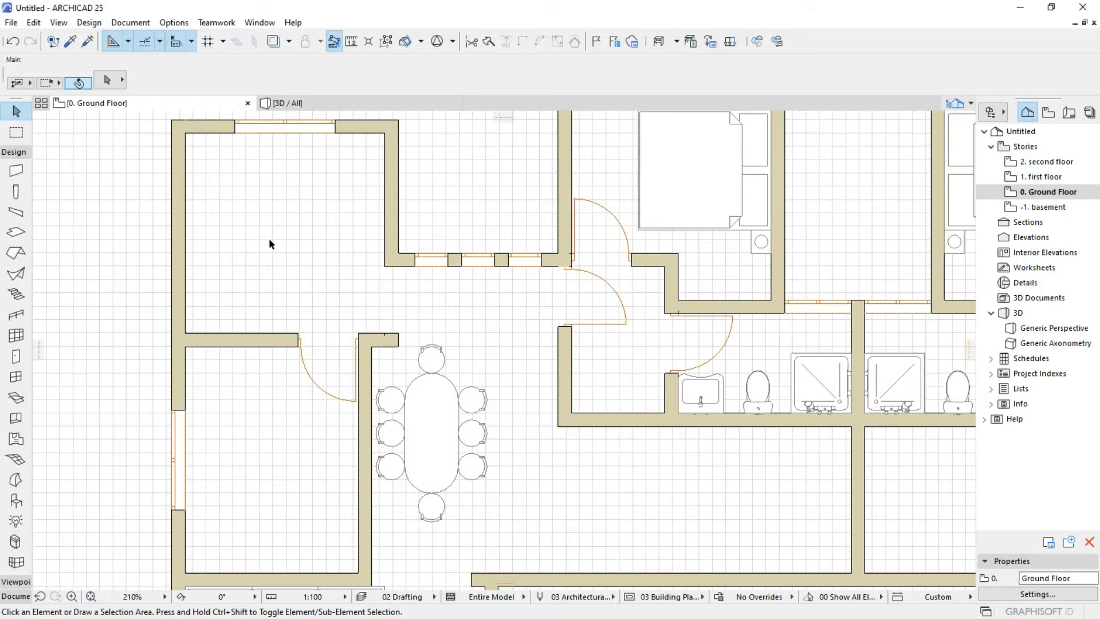
scroll(269, 238, "down", 5)
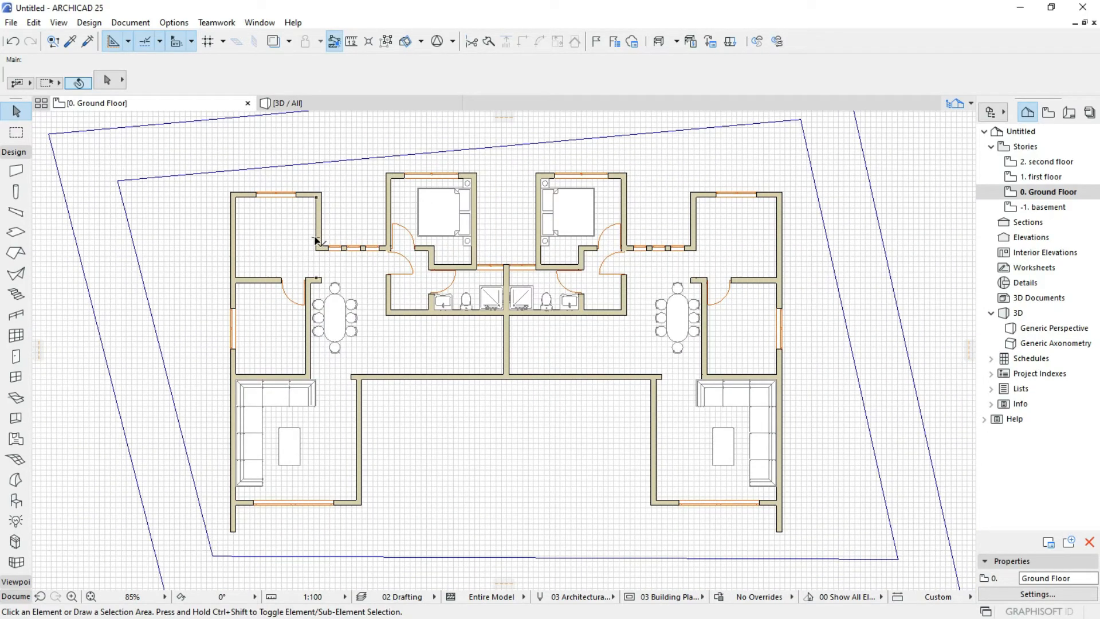
mouse_move(315, 238)
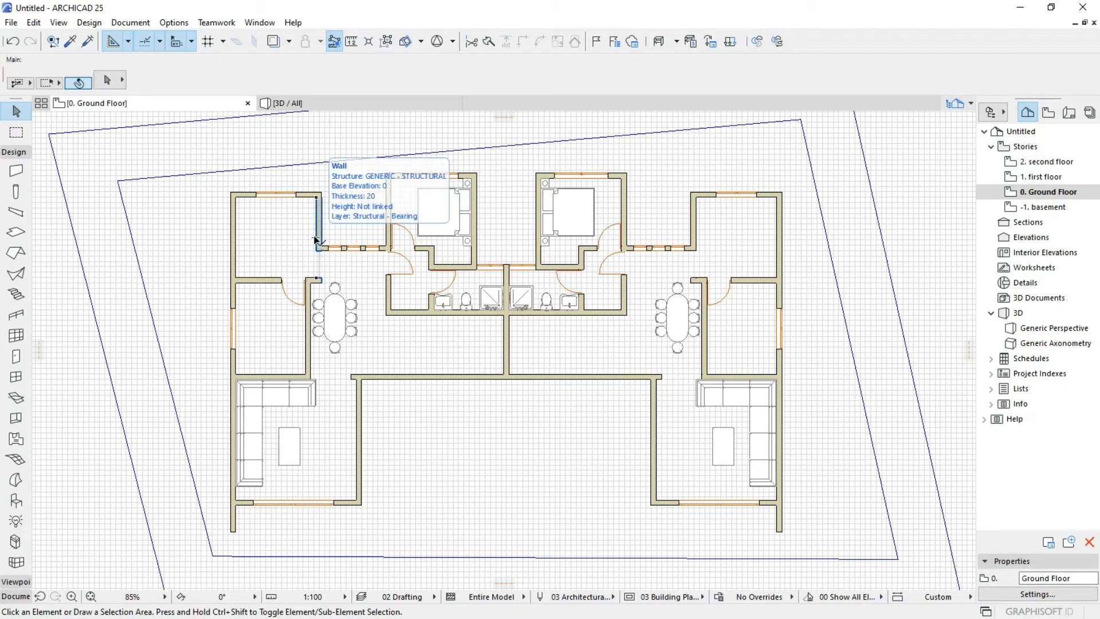
scroll(273, 225, "up", 5)
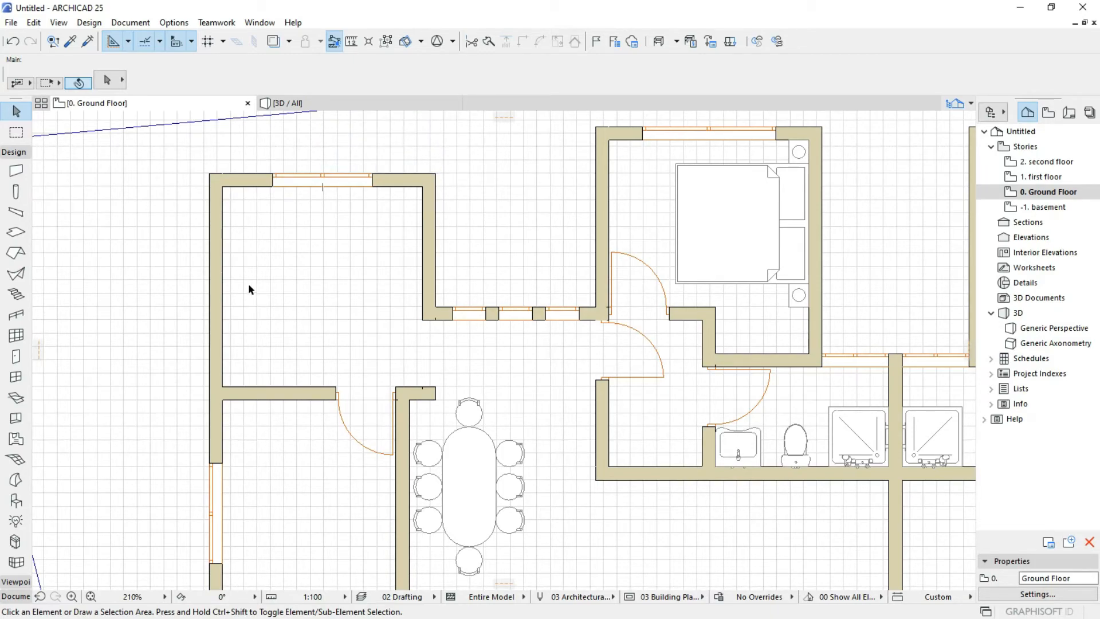
Bring up the default object settings and search the object library for KITCHEN.
double_click(15, 497)
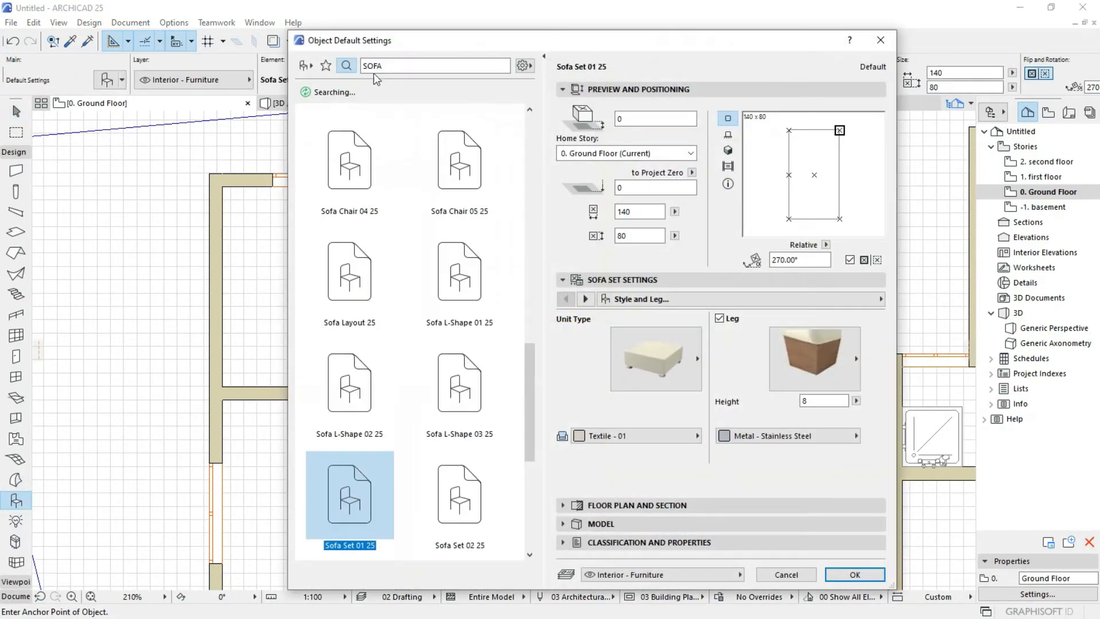
double_click(389, 65)
type("KIT")
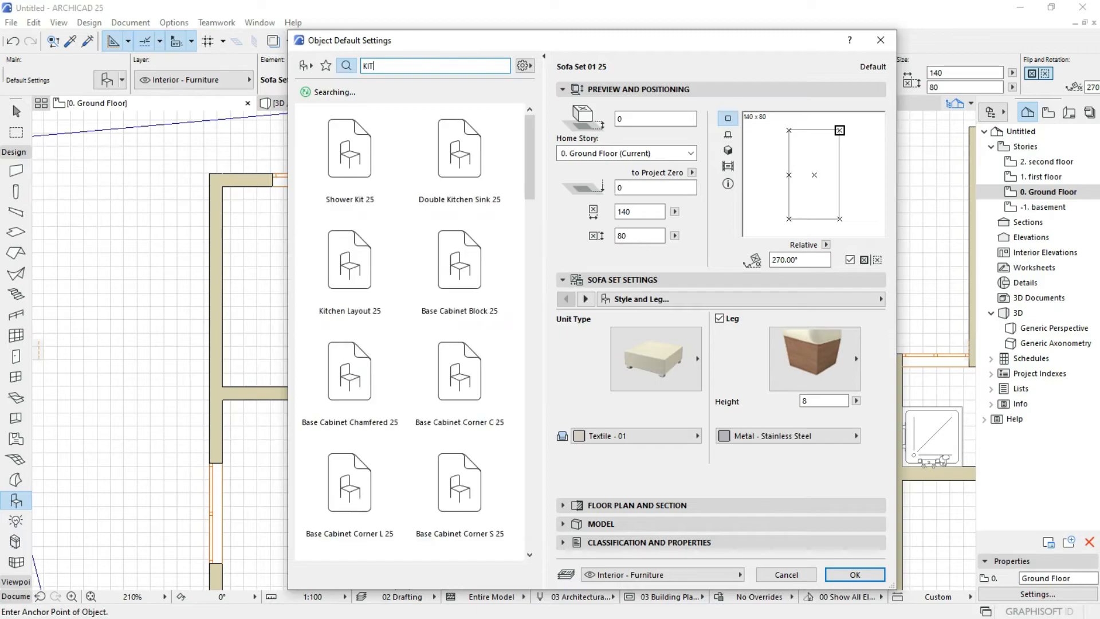
type("CHEN")
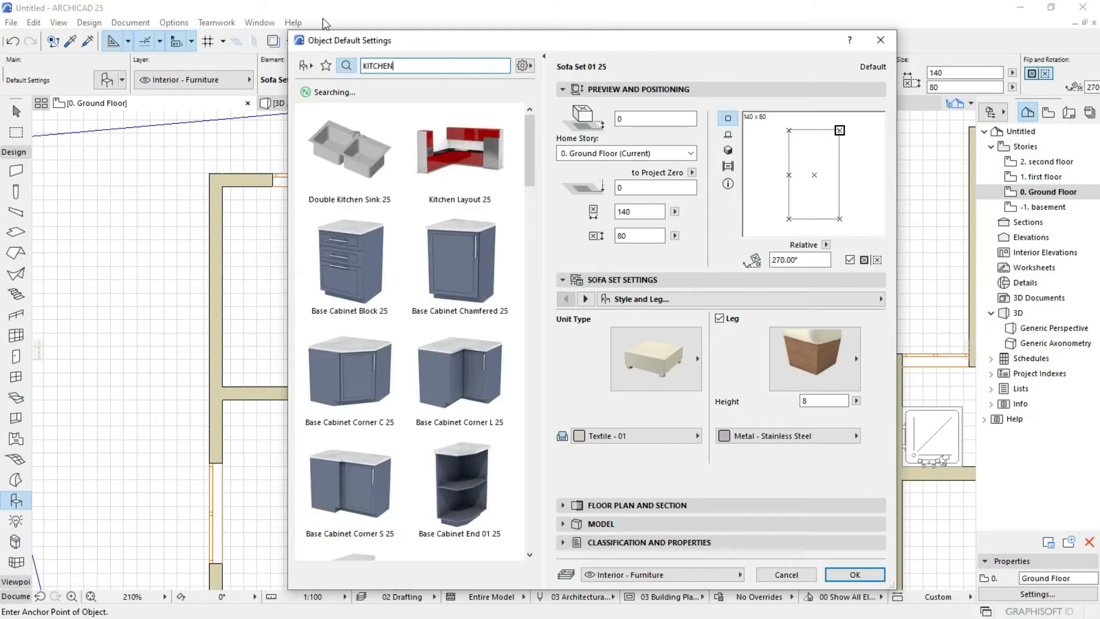
Look through the kitchen cabinets, chairs and appliances in the library, and list all parameters of the Double Kitchen Sink 25.
scroll(387, 291, "down", 3)
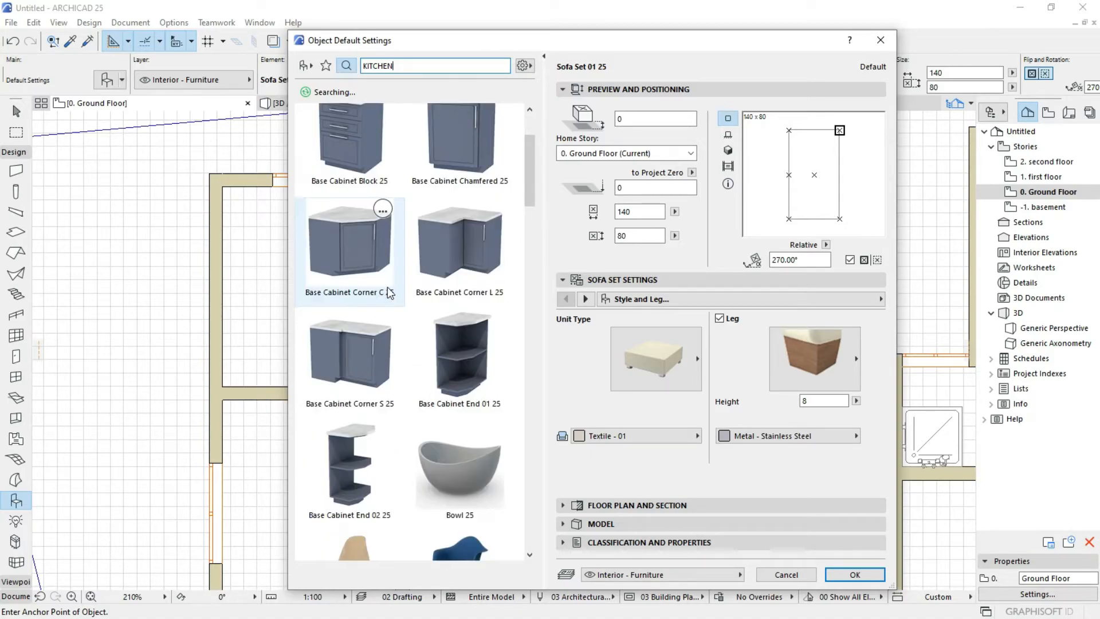
scroll(387, 291, "down", 7)
scroll(390, 292, "down", 7)
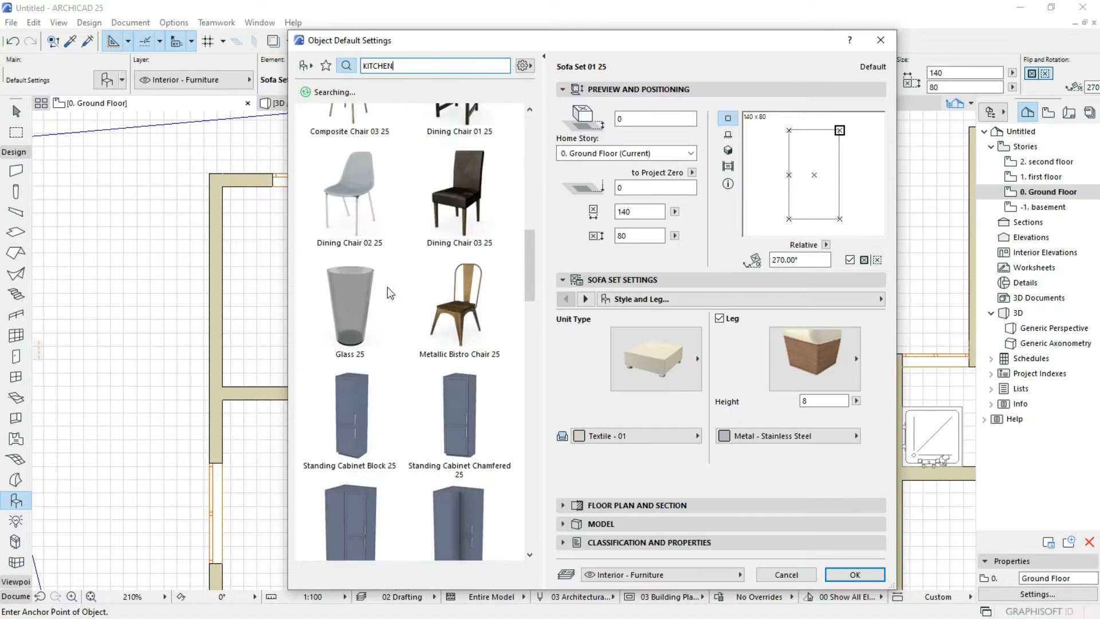
scroll(390, 293, "down", 10)
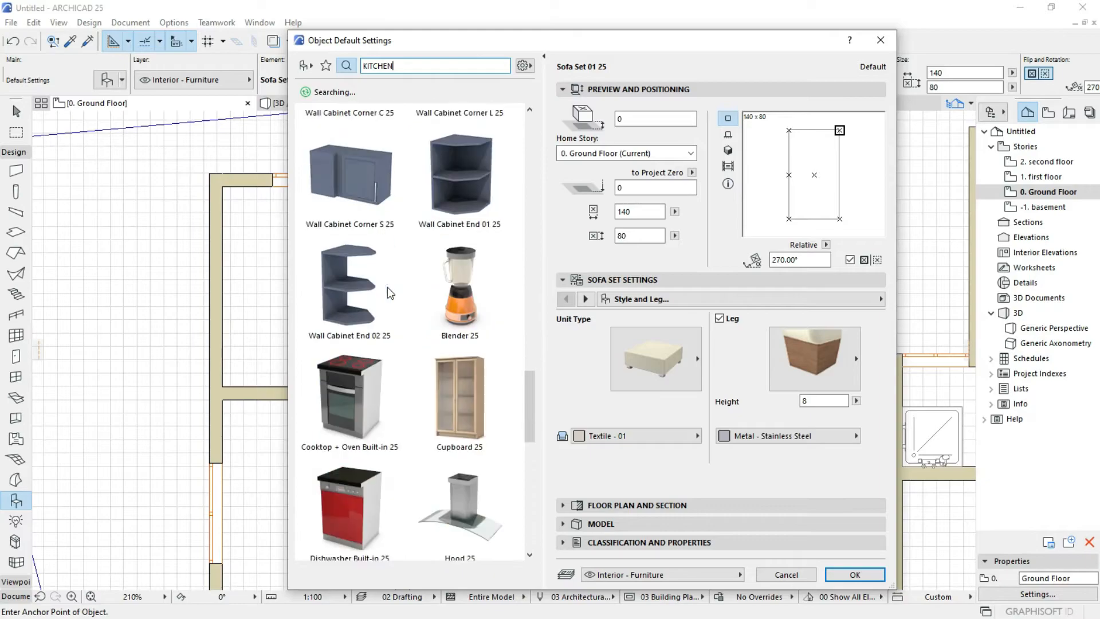
scroll(391, 292, "down", 5)
scroll(387, 293, "up", 4)
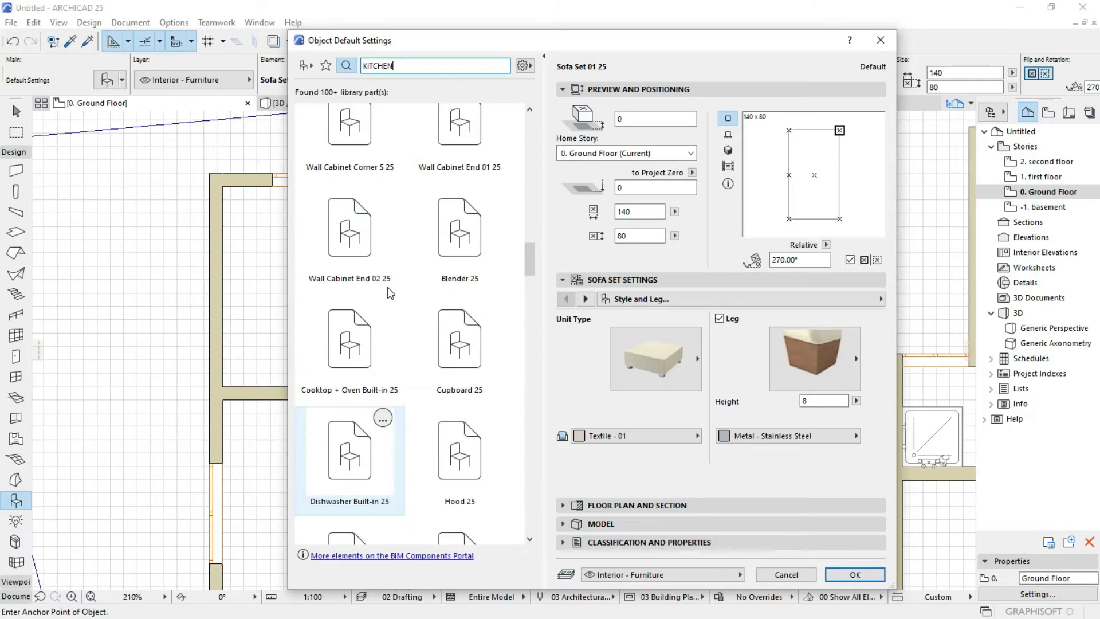
scroll(388, 293, "up", 2)
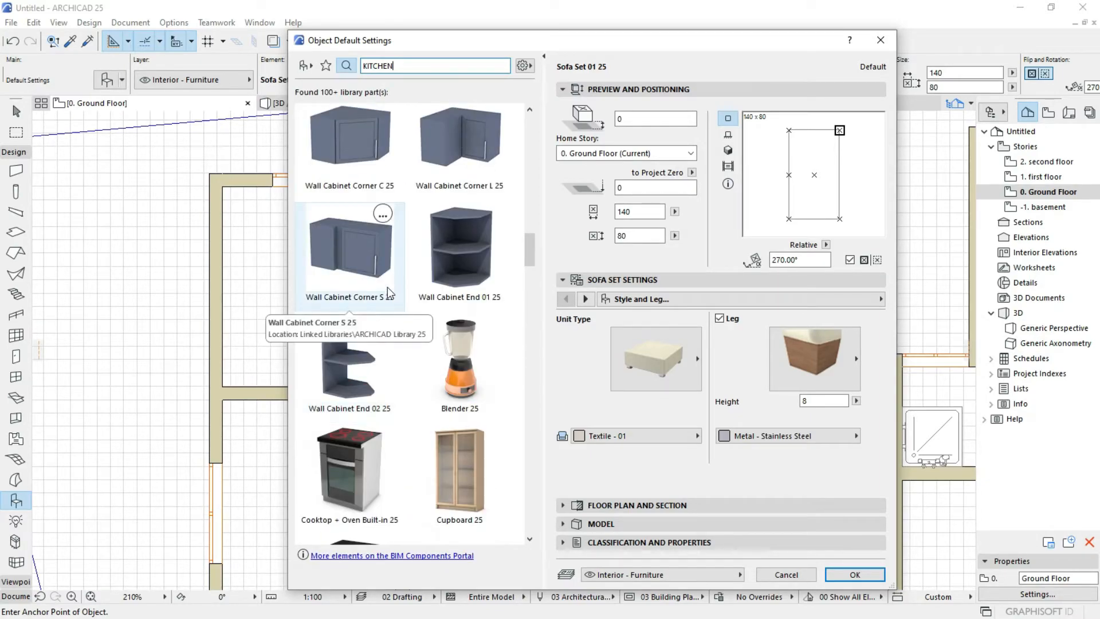
scroll(389, 293, "down", 7)
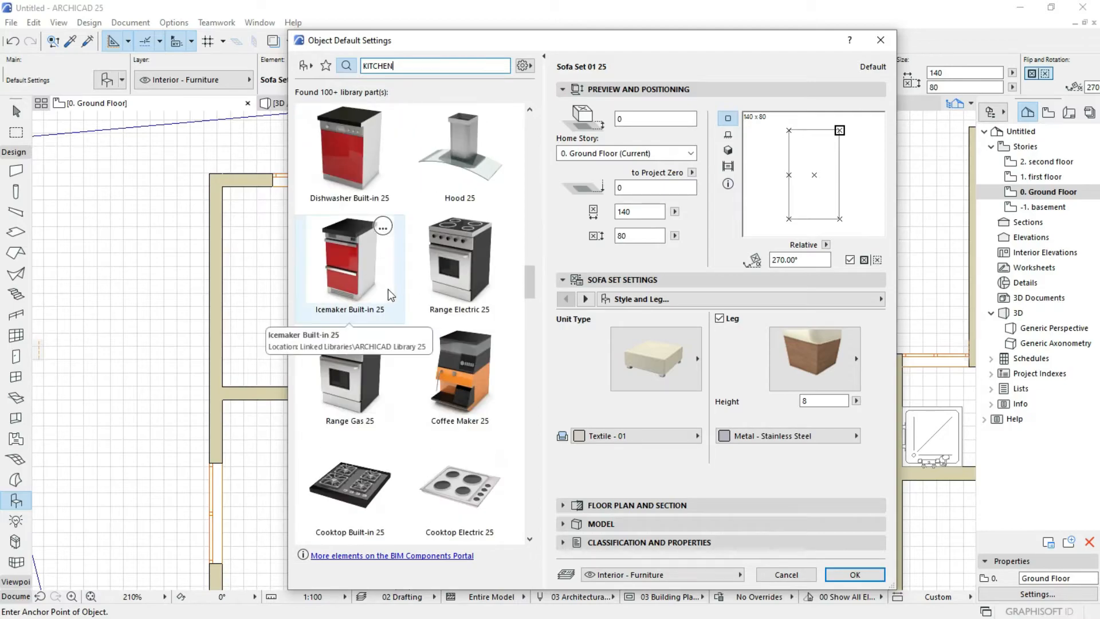
scroll(388, 295, "down", 1)
scroll(388, 295, "down", 4)
scroll(401, 292, "up", 11)
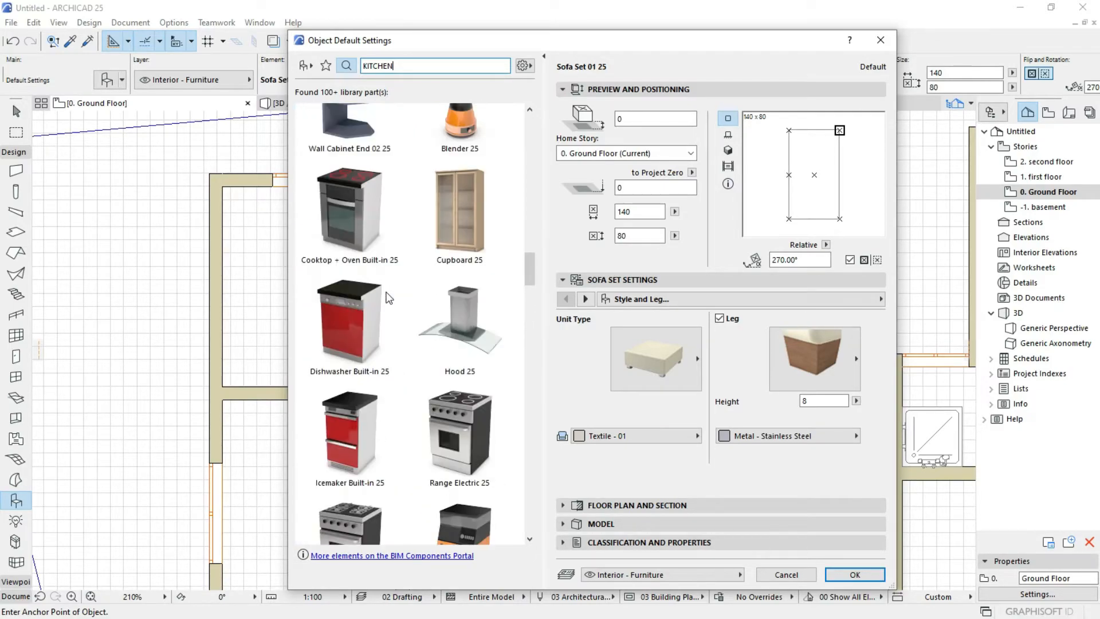
scroll(410, 288, "up", 20)
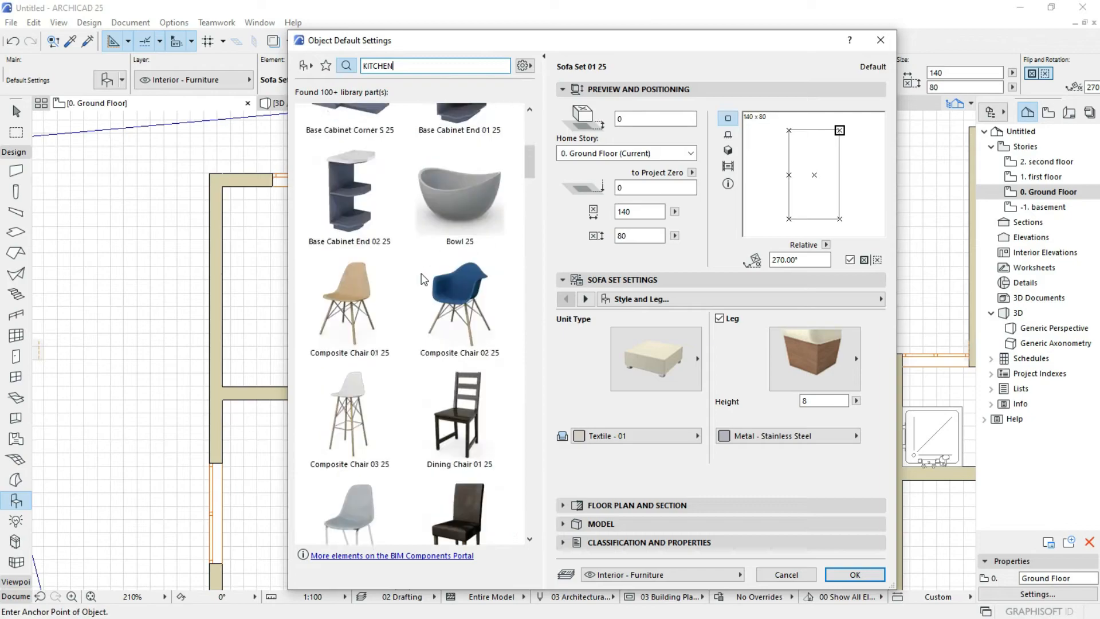
scroll(424, 279, "up", 2)
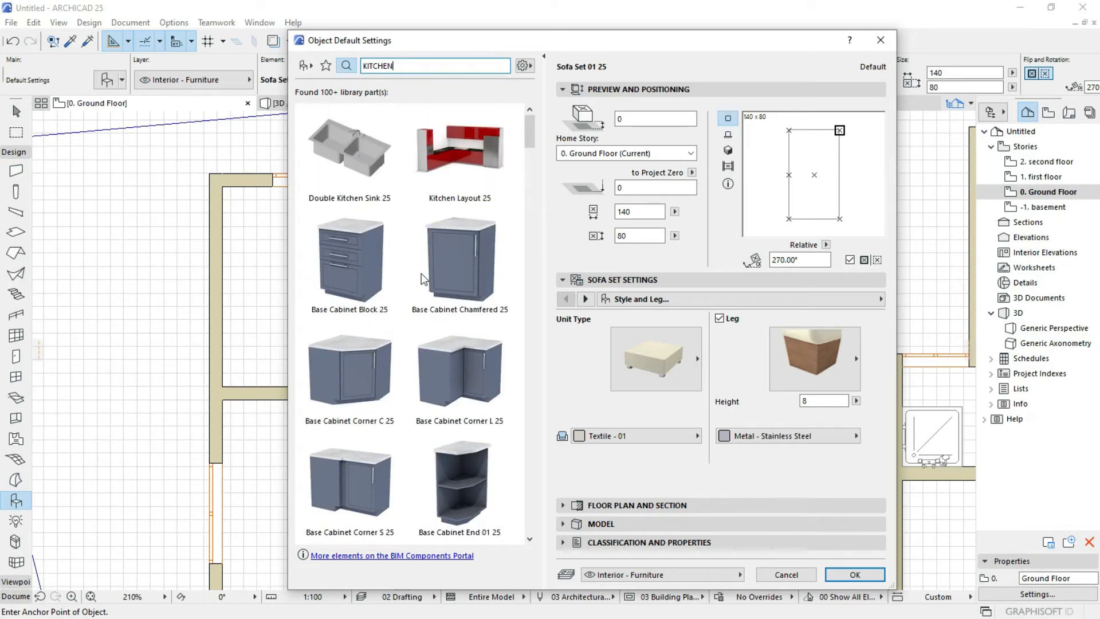
left_click(376, 131)
left_click(587, 301)
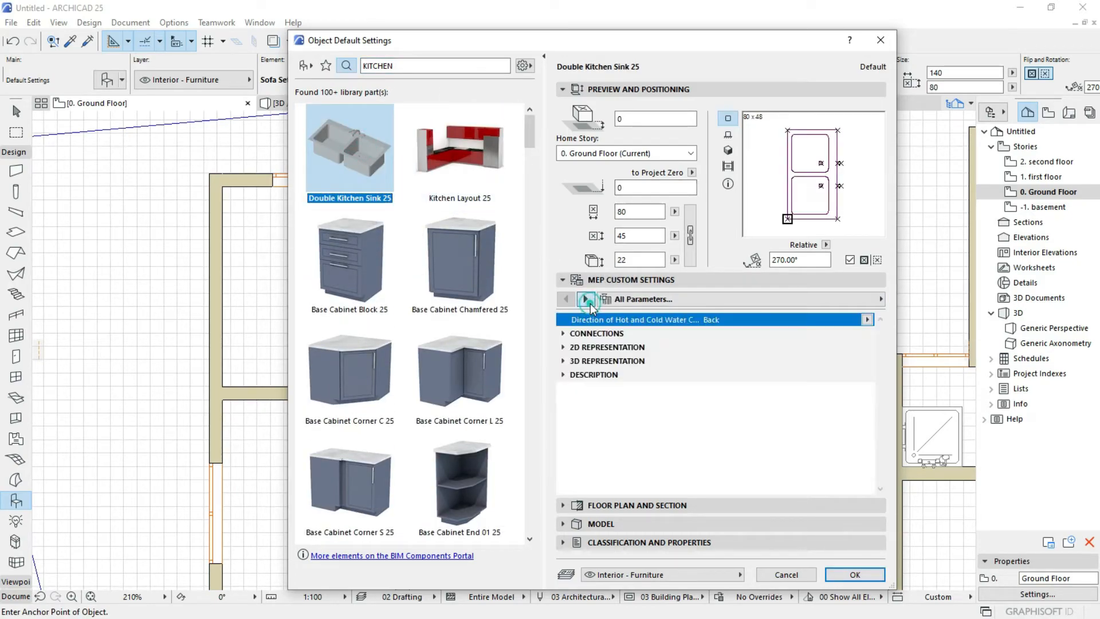
Search the object library for SINK and choose the Double Kitchen Sink 25 from the sink models.
double_click(459, 66)
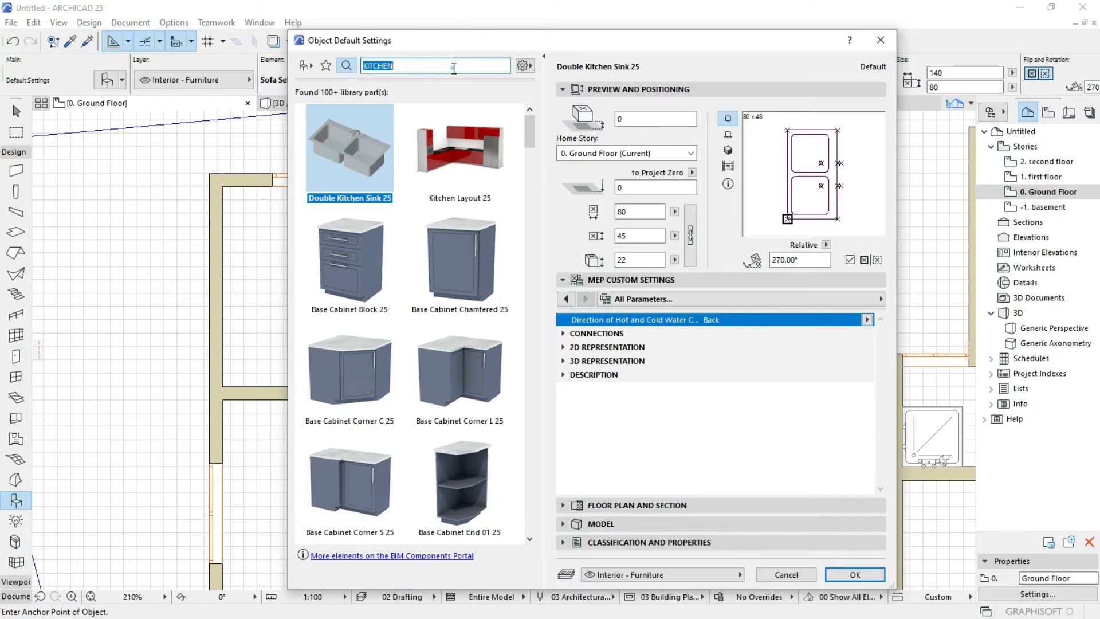
type("SINK")
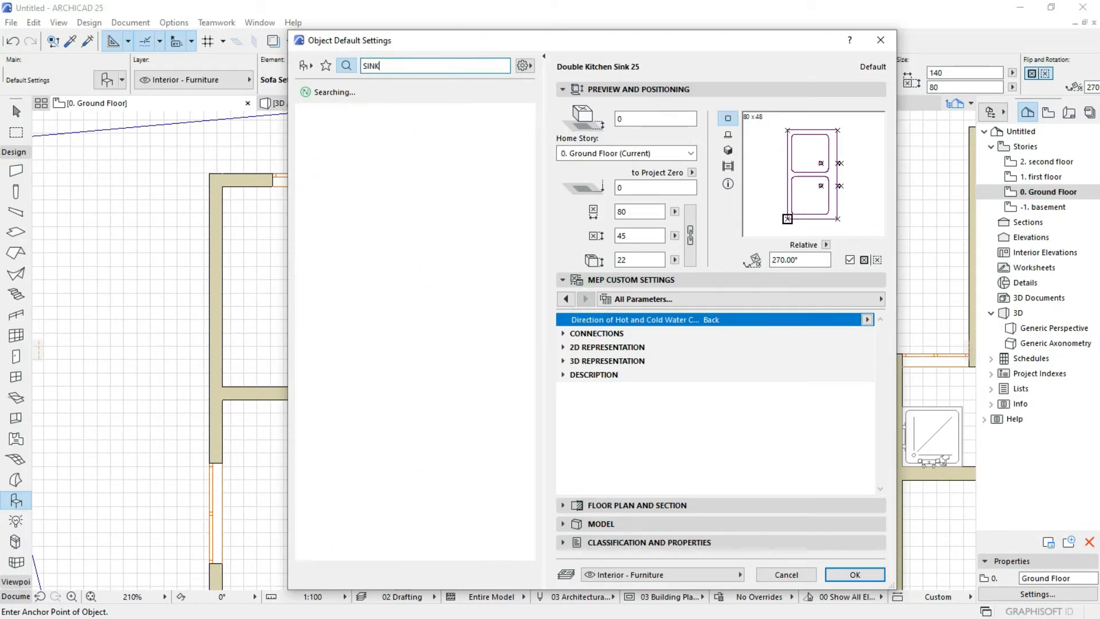
key("Return")
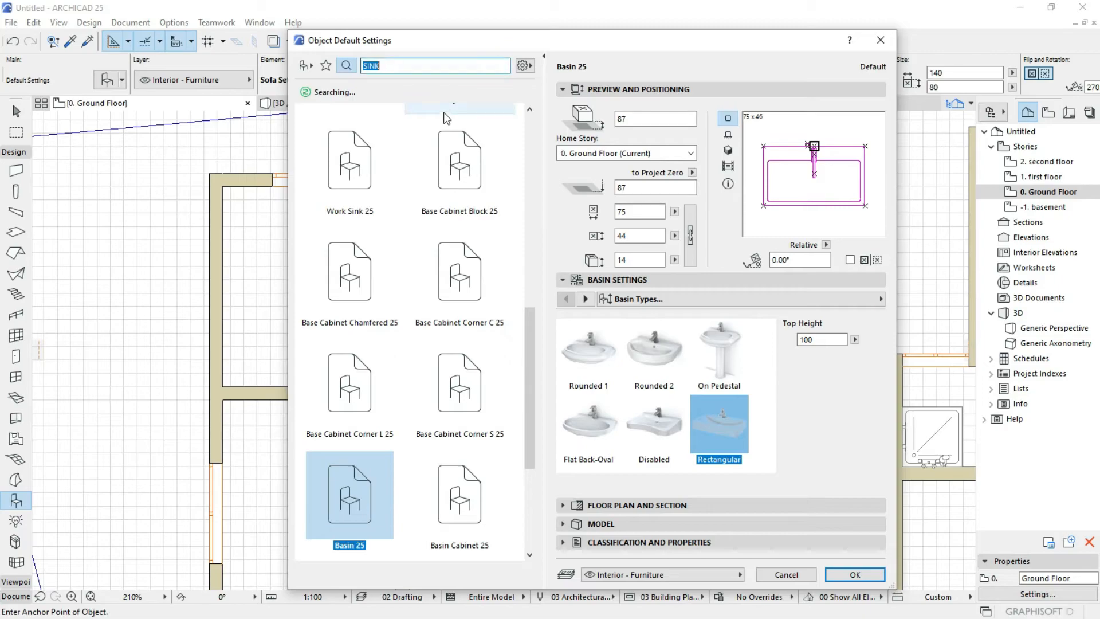
scroll(424, 323, "down", 4)
scroll(424, 323, "up", 10)
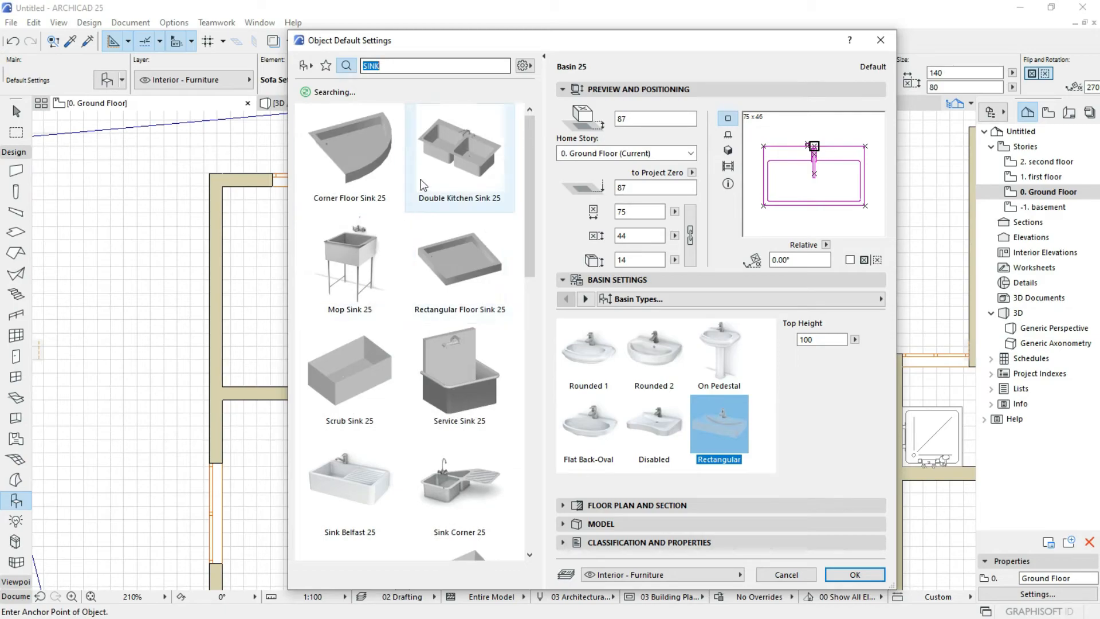
left_click(434, 175)
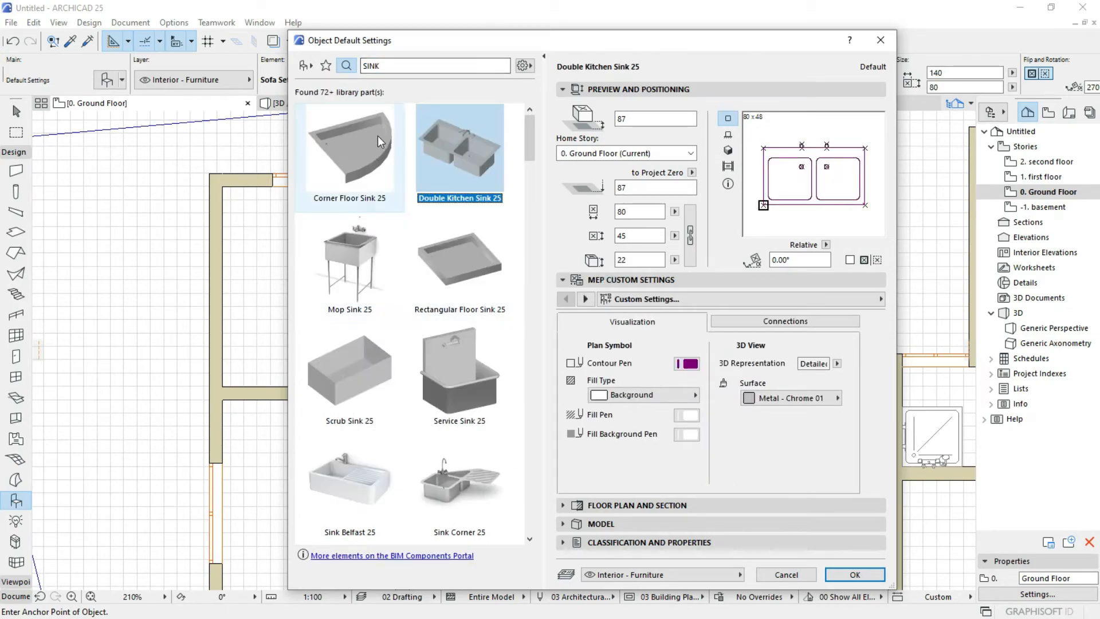
Search the library for KITCHEN again and set the Double Kitchen Sink 25's anchor point to its upper-left corner.
double_click(418, 65)
type("KITCHE")
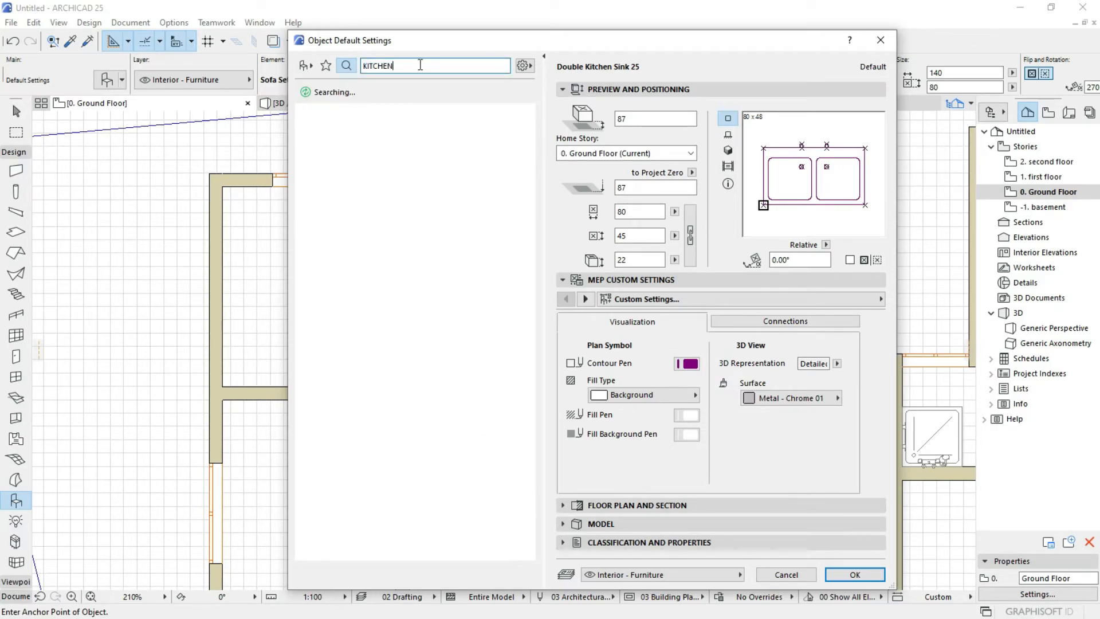
type("N")
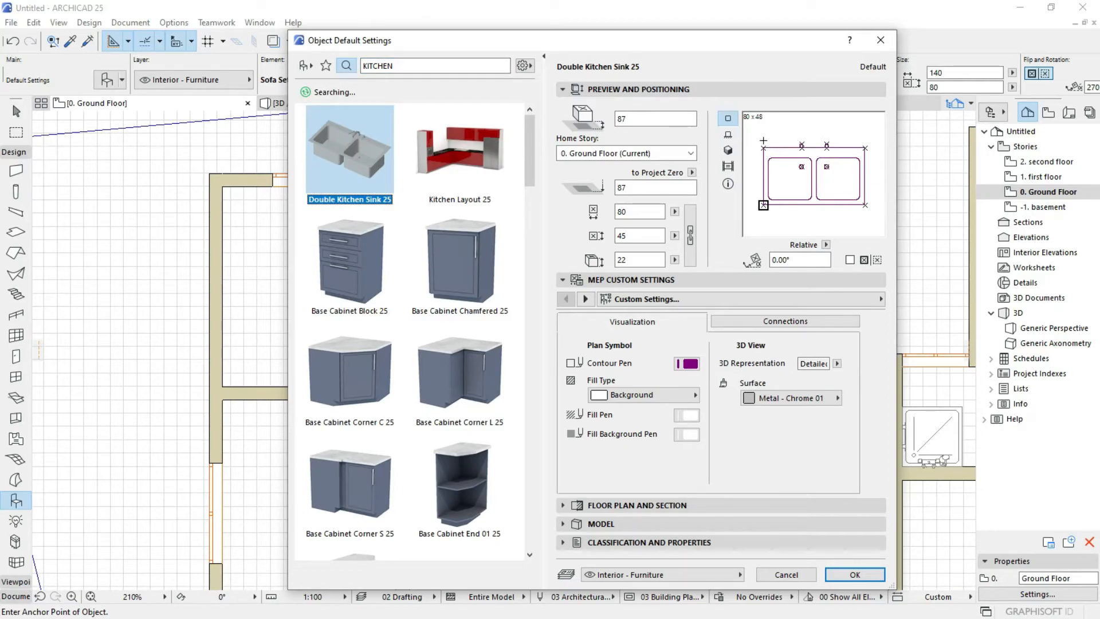
left_click(763, 148)
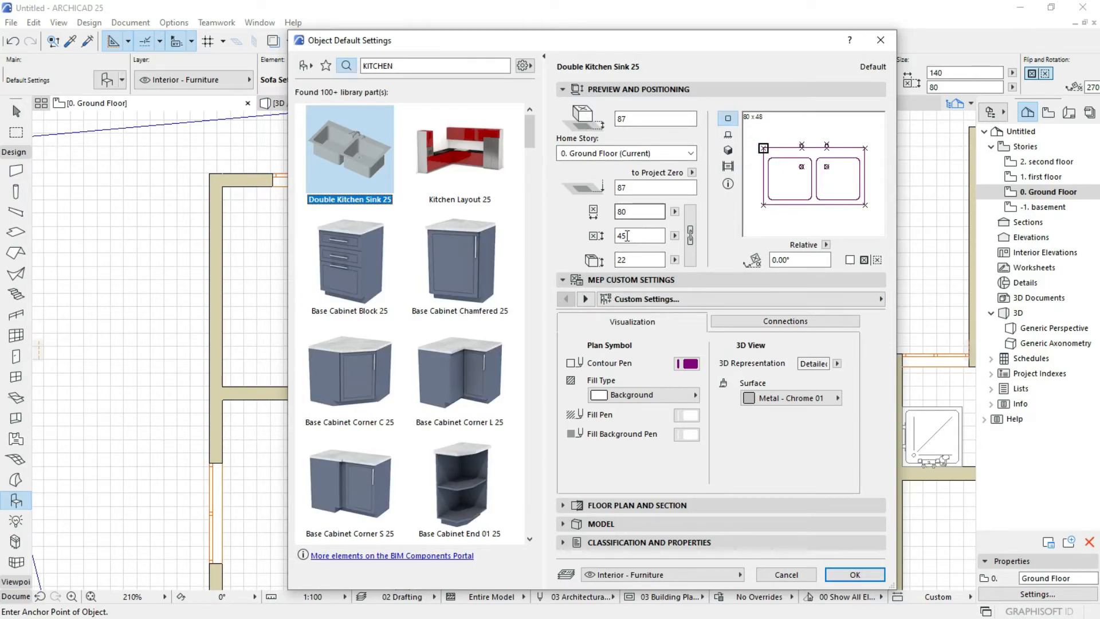
Check the full parameter list of the double kitchen sink, including its connections group.
left_click(584, 299)
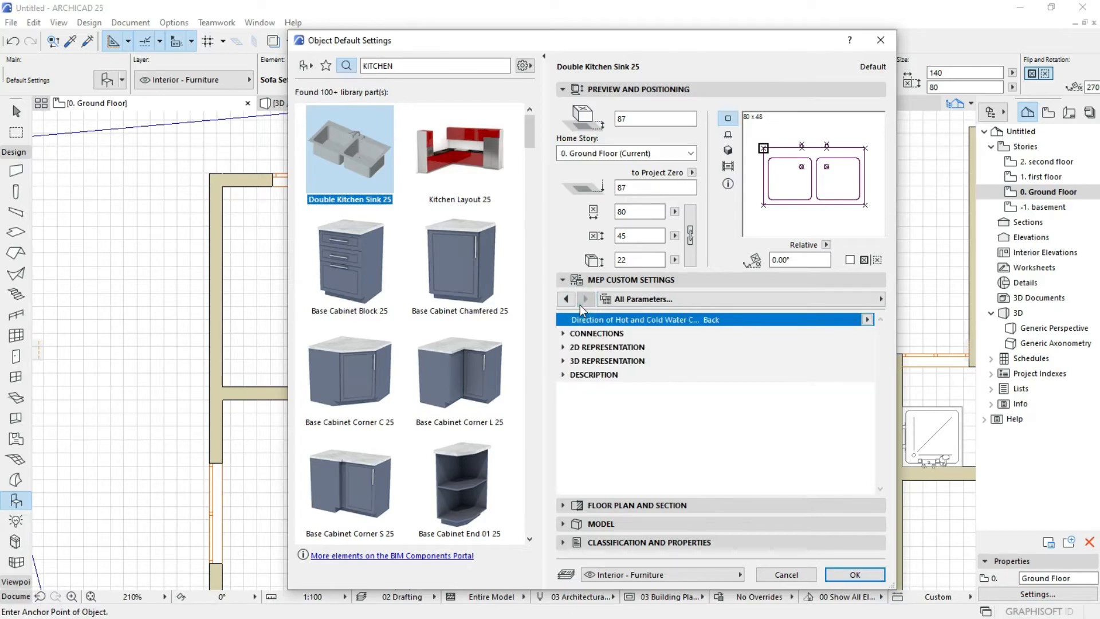
left_click(564, 333)
left_click(564, 334)
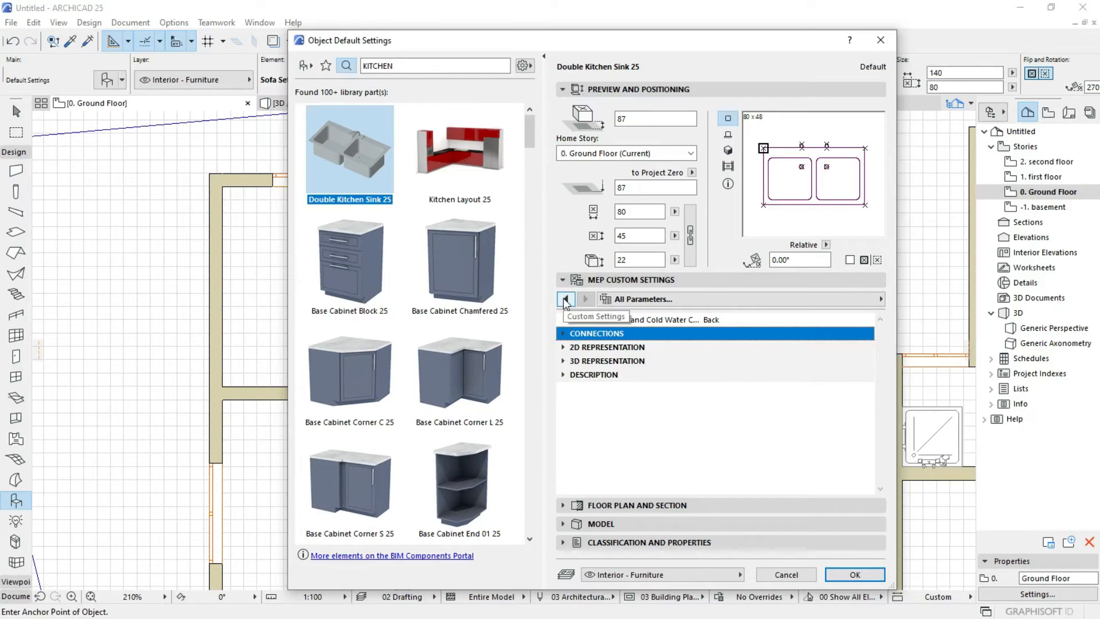
Search the object library for CABINET and select the Base Cabinet Block 25.
scroll(464, 295, "down", 5)
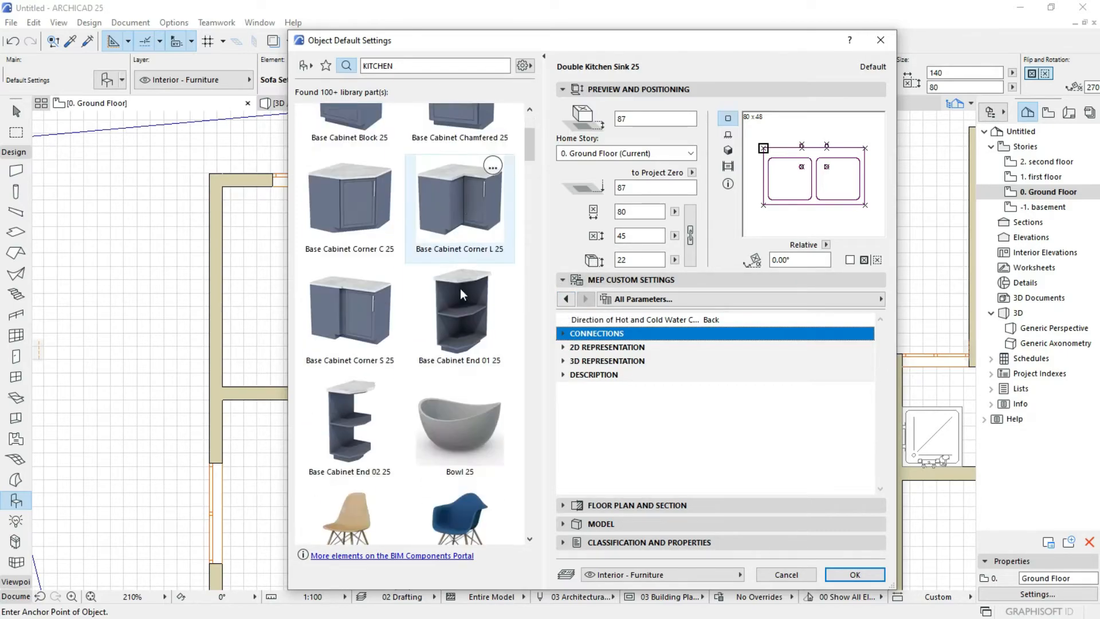
scroll(464, 294, "down", 5)
left_click(401, 65)
double_click(401, 64)
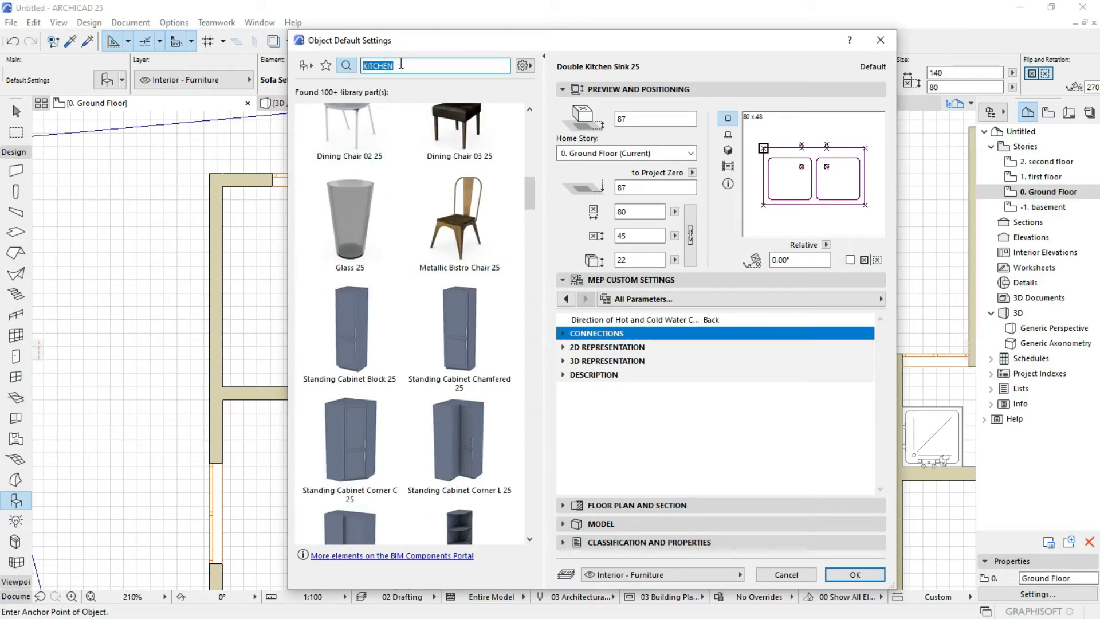
type("cabinet")
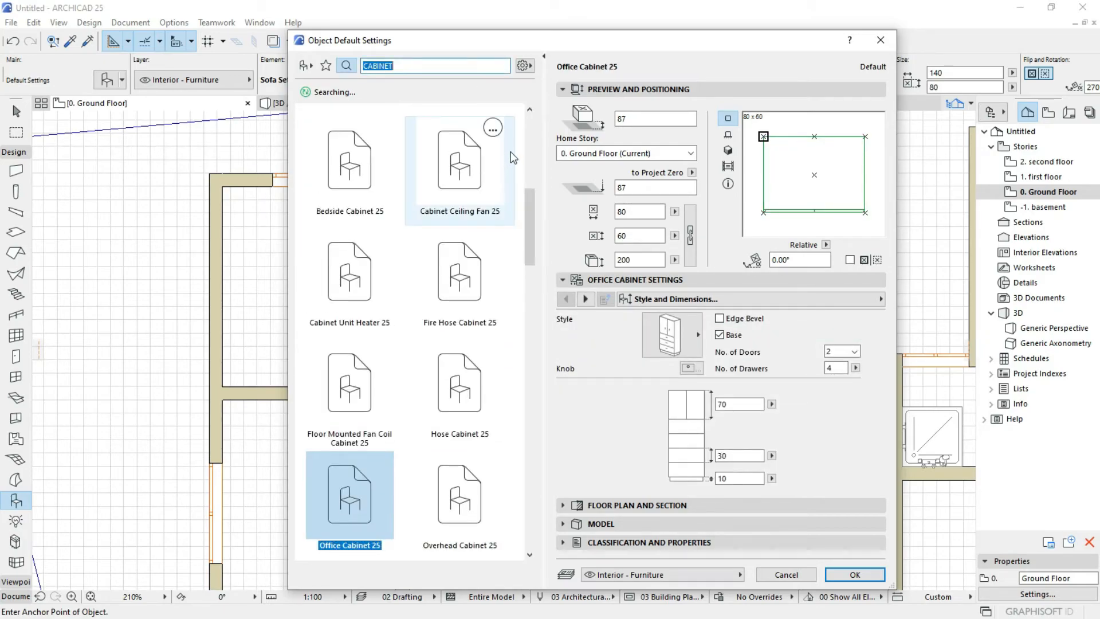
scroll(435, 321, "down", 8)
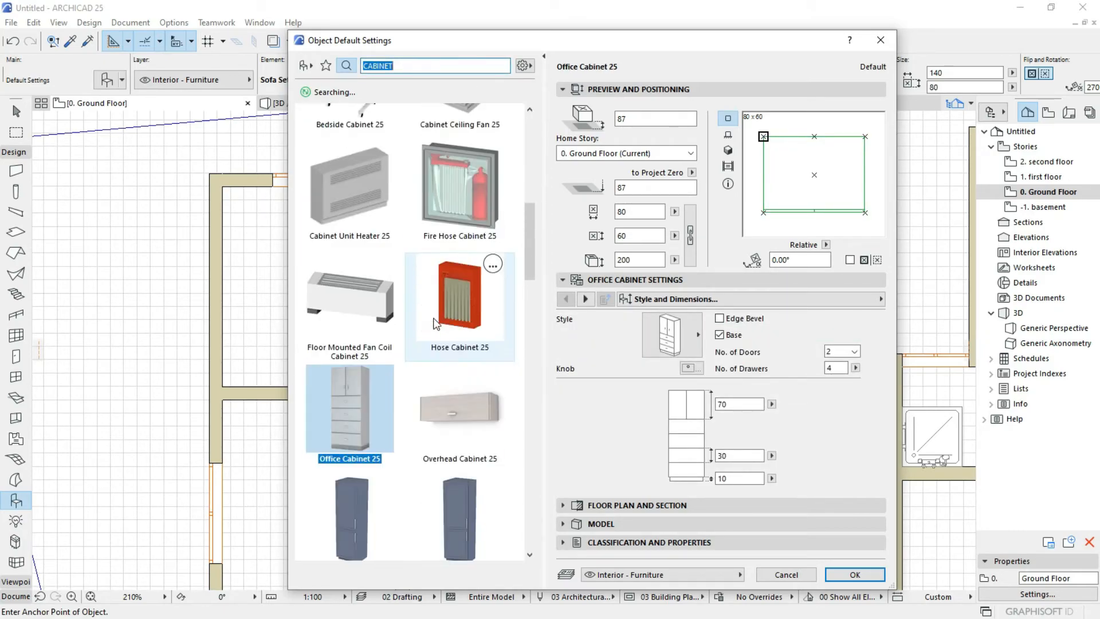
scroll(431, 324, "down", 12)
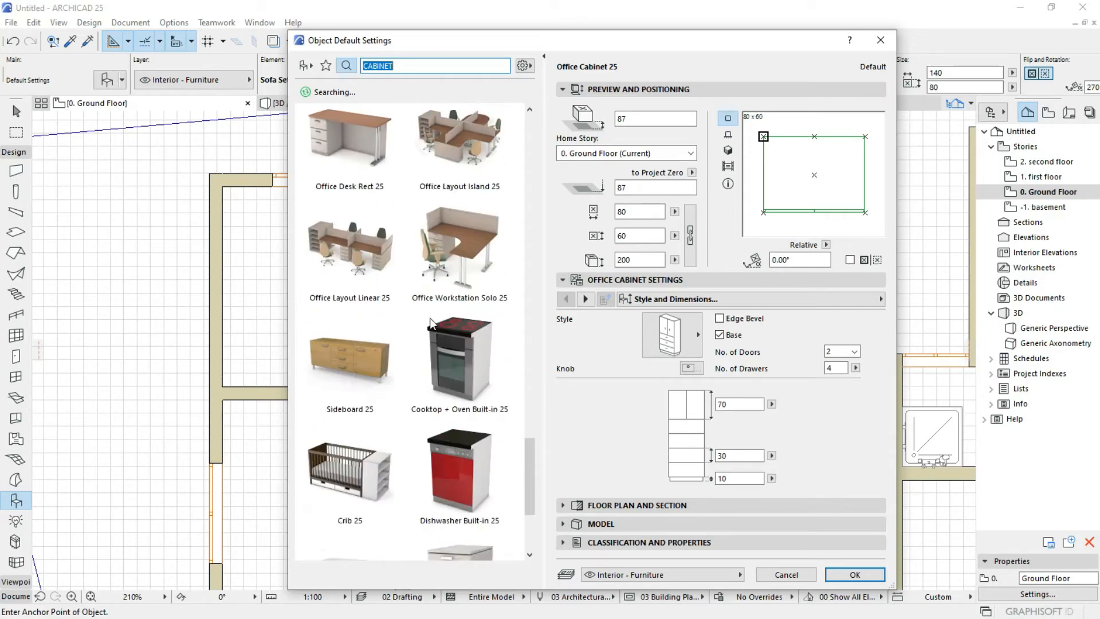
scroll(432, 324, "down", 3)
scroll(431, 324, "up", 2)
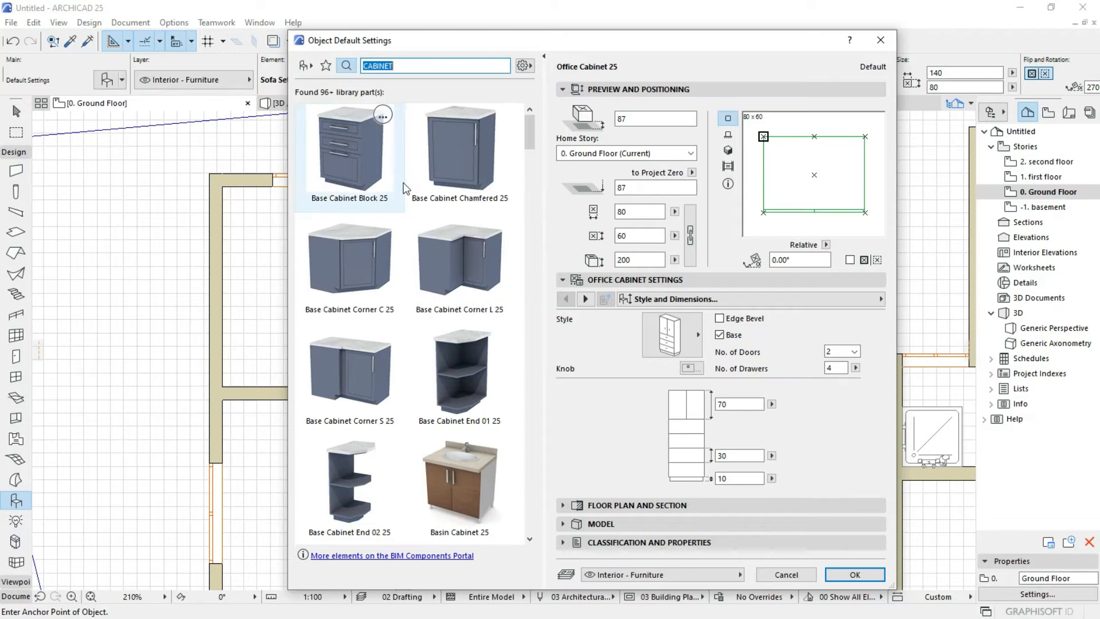
left_click(350, 166)
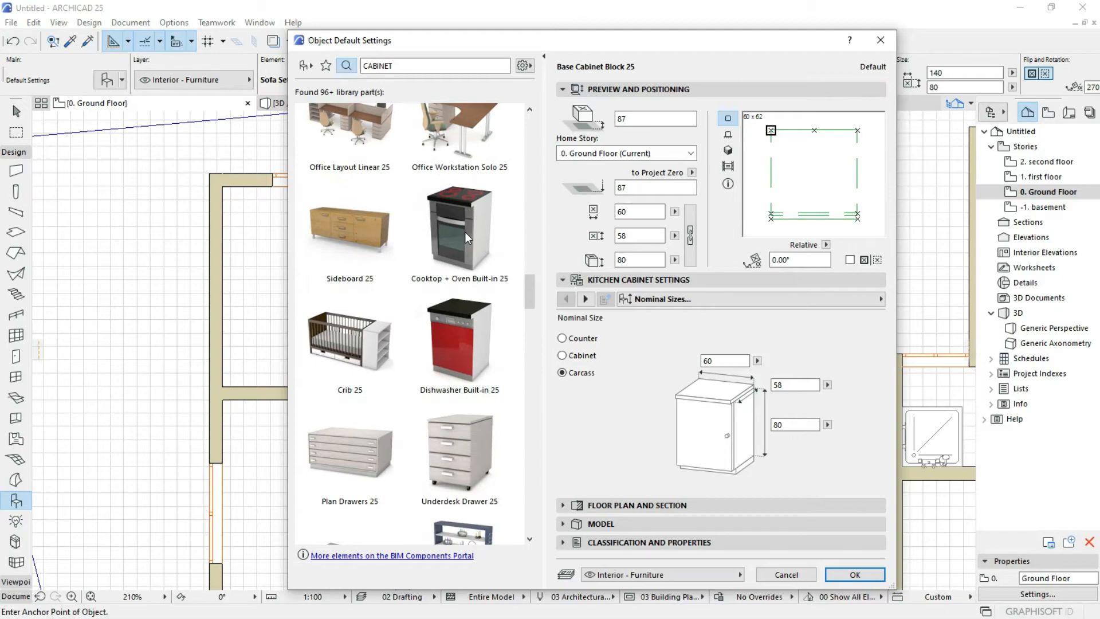
Browse the online cabinet models with sinks and show the information for Cabinet Base Triple Door 17.
scroll(458, 222, "down", 3)
scroll(458, 222, "down", 12)
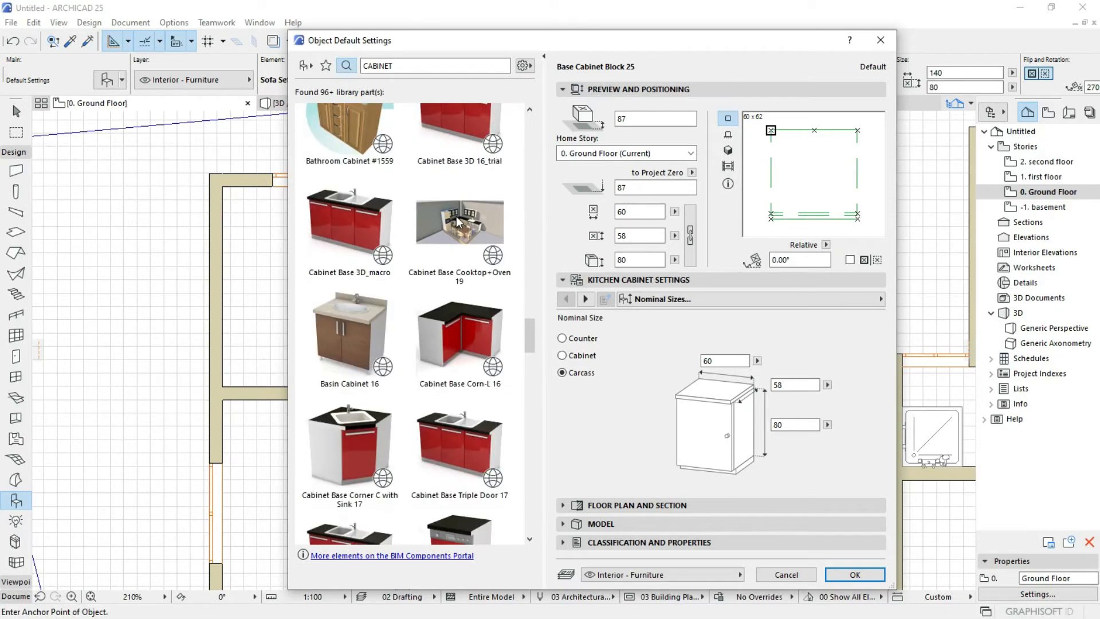
scroll(458, 222, "down", 6)
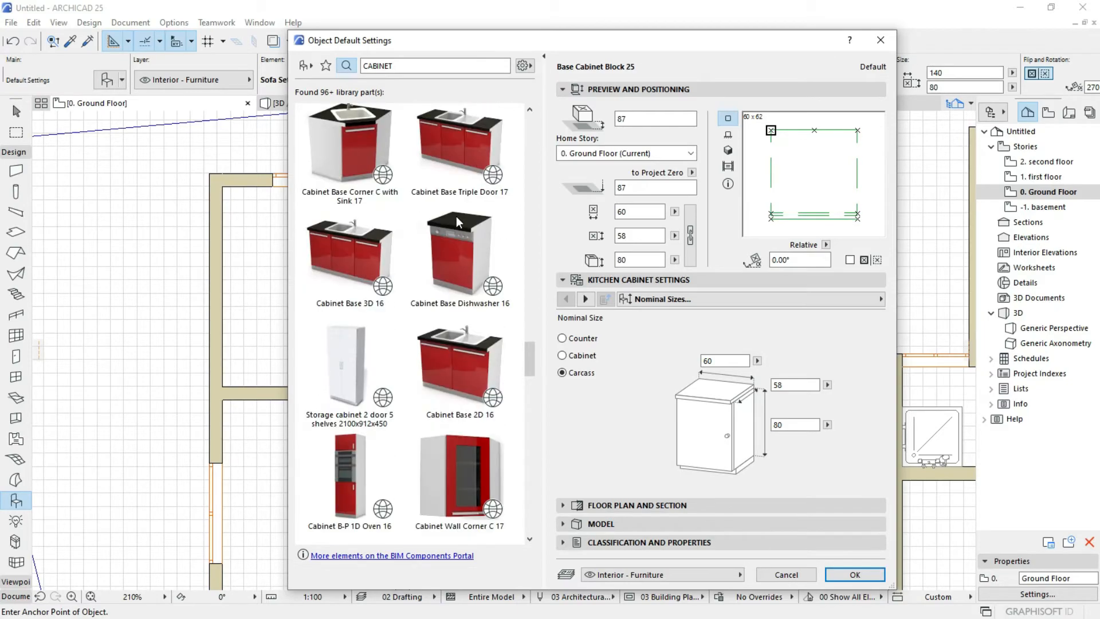
scroll(455, 203, "up", 2)
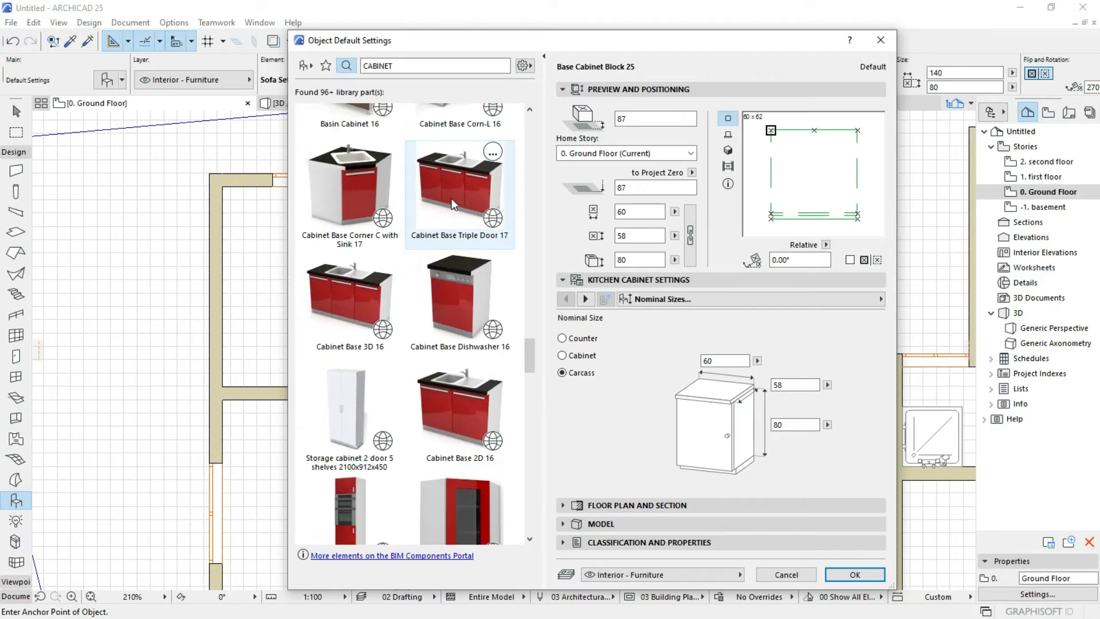
left_click(456, 217)
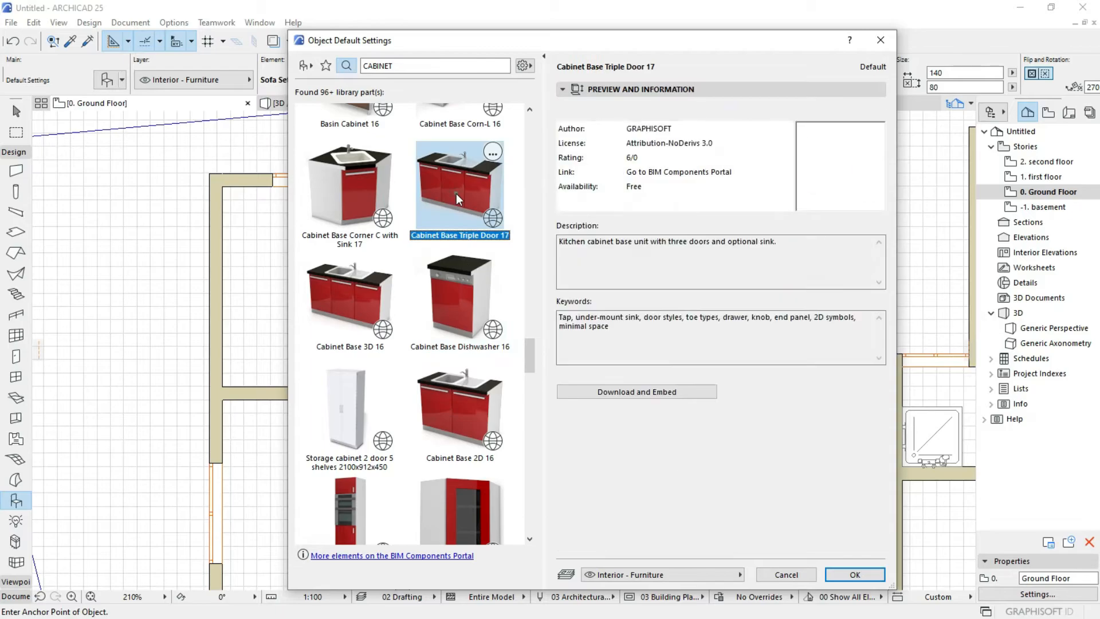
scroll(457, 216, "up", 4)
scroll(458, 221, "up", 12)
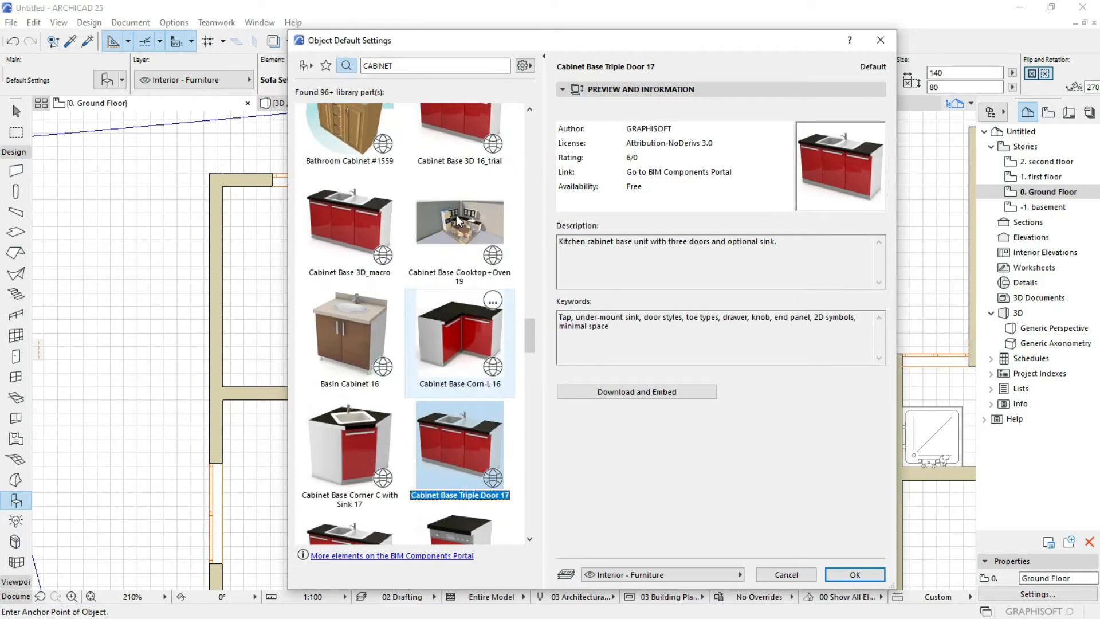
Look back through the cabinet search results and close the object settings without applying a model.
scroll(459, 220, "up", 15)
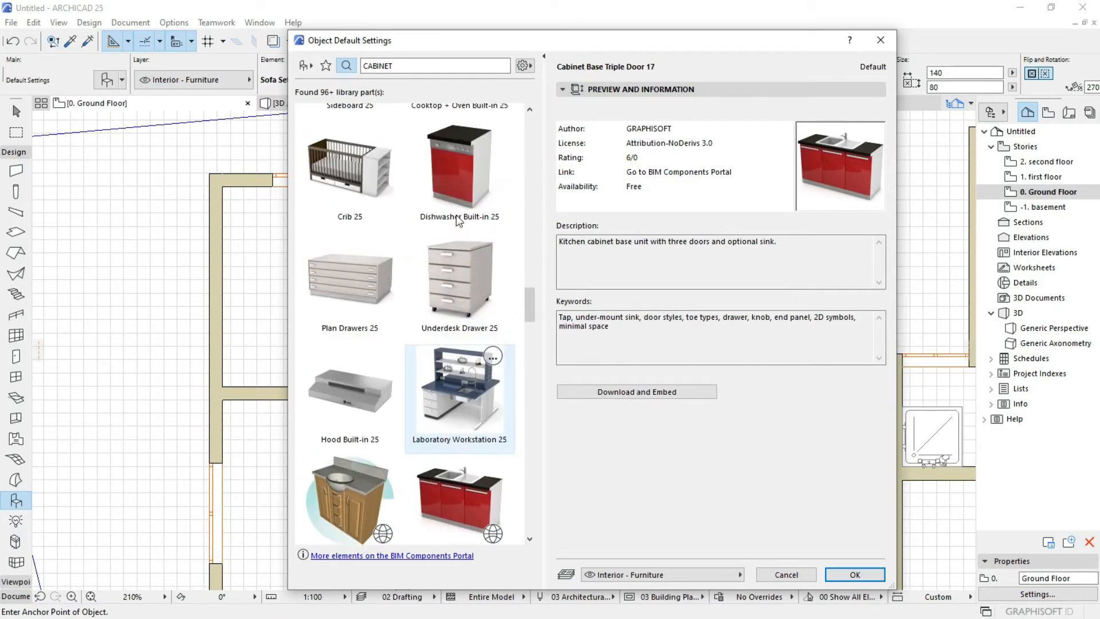
scroll(459, 221, "up", 8)
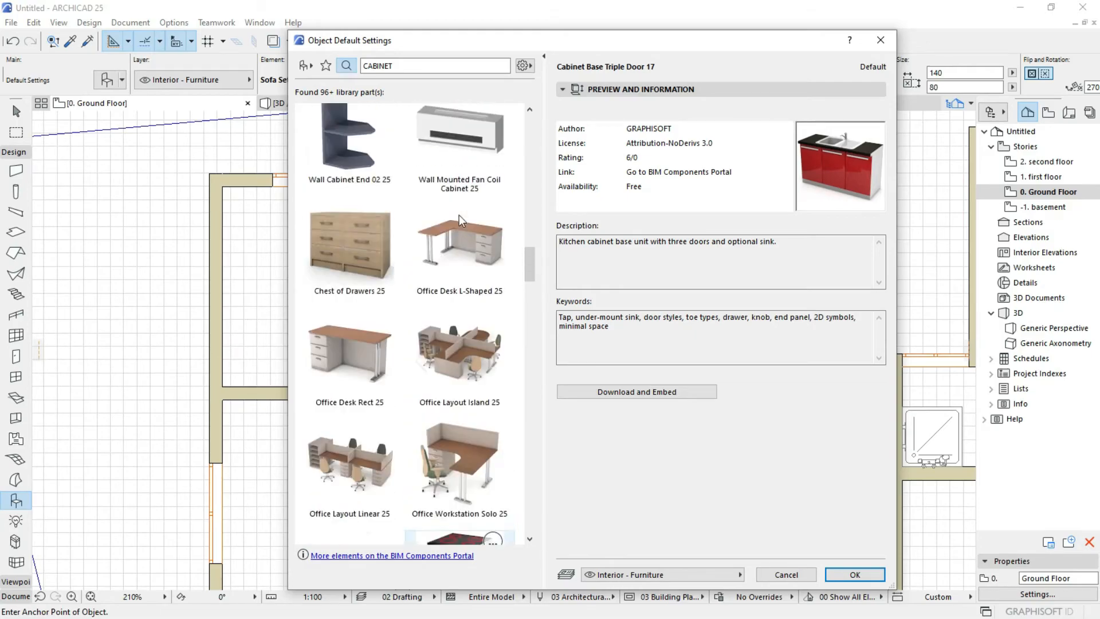
left_click(881, 40)
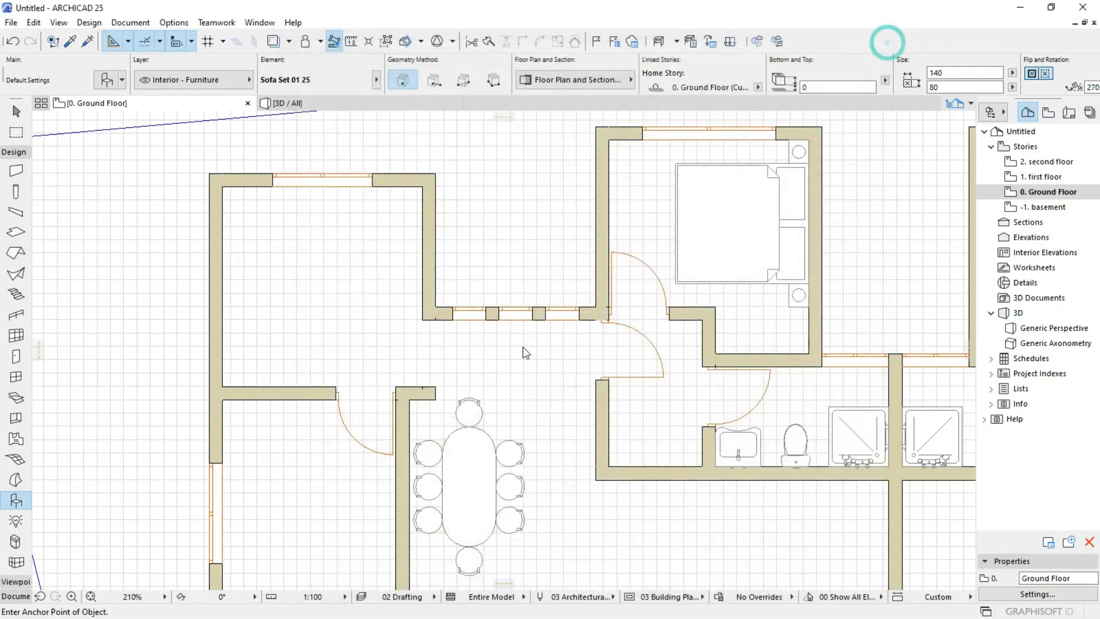
Examine the ground floor layout and the empty niche beside the left apartment's bathroom washbasin.
scroll(480, 337, "down", 6)
scroll(454, 288, "up", 3)
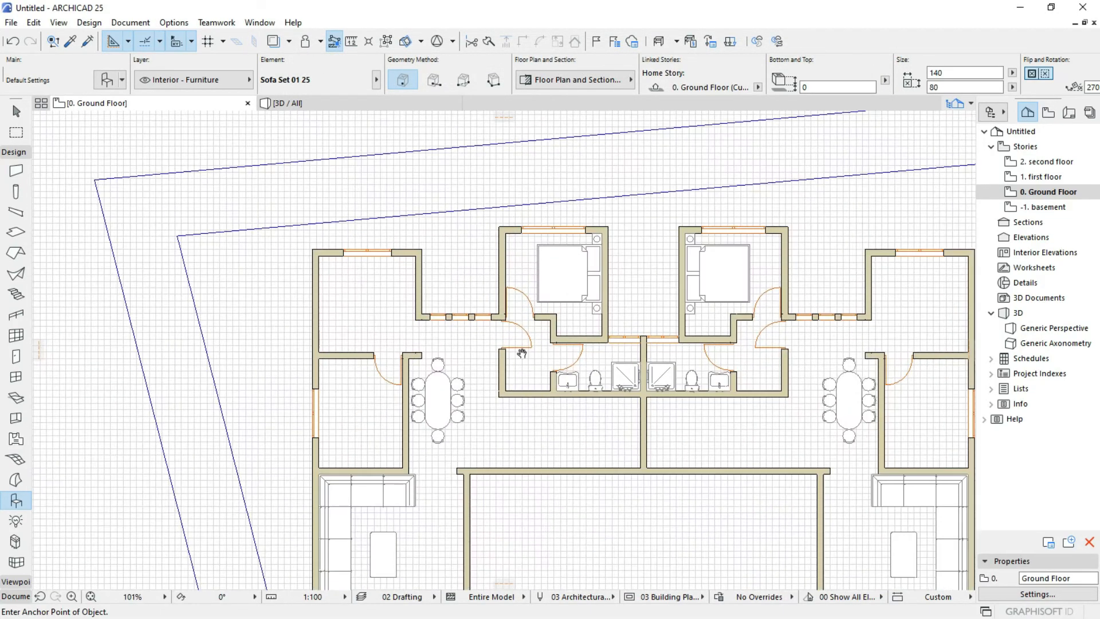
scroll(362, 236, "down", 3)
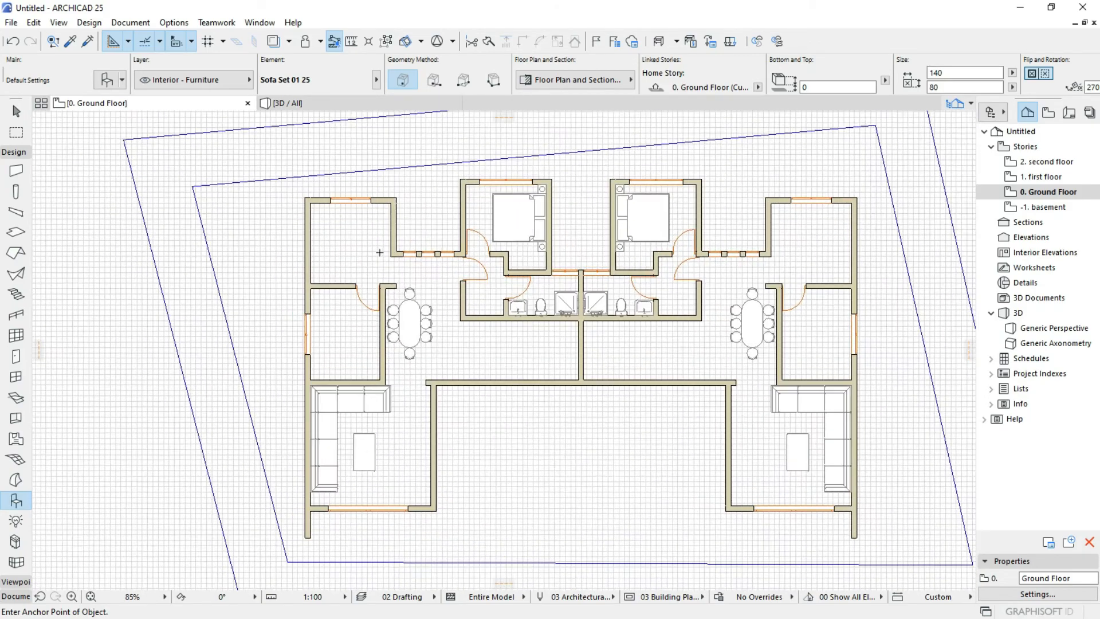
scroll(522, 278, "up", 1)
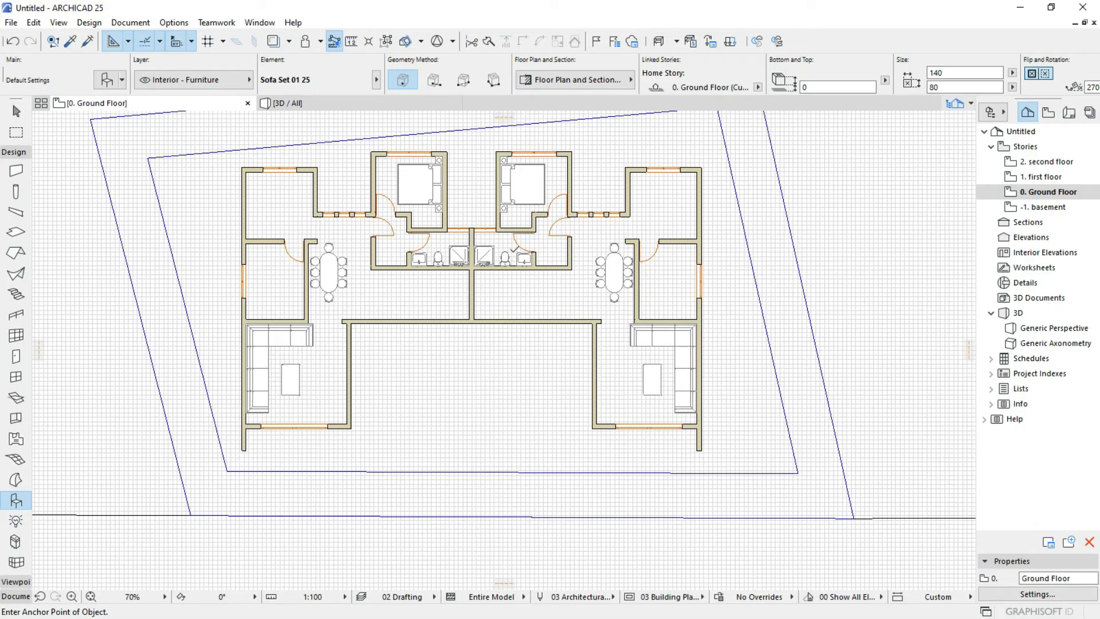
scroll(513, 256, "up", 3)
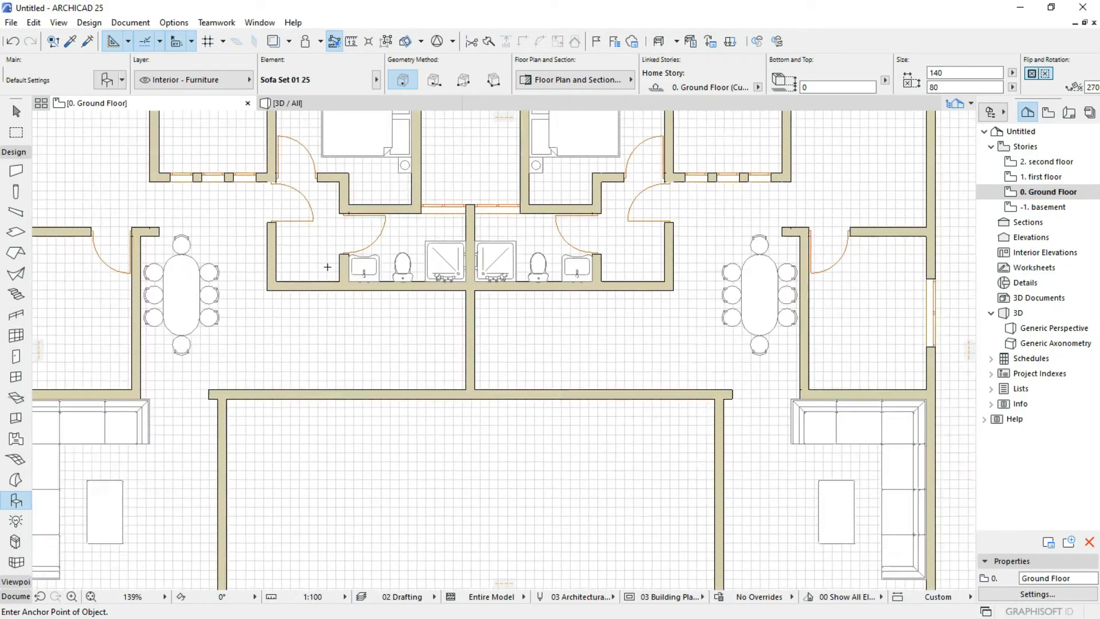
middle_click_drag(329, 270, 384, 278)
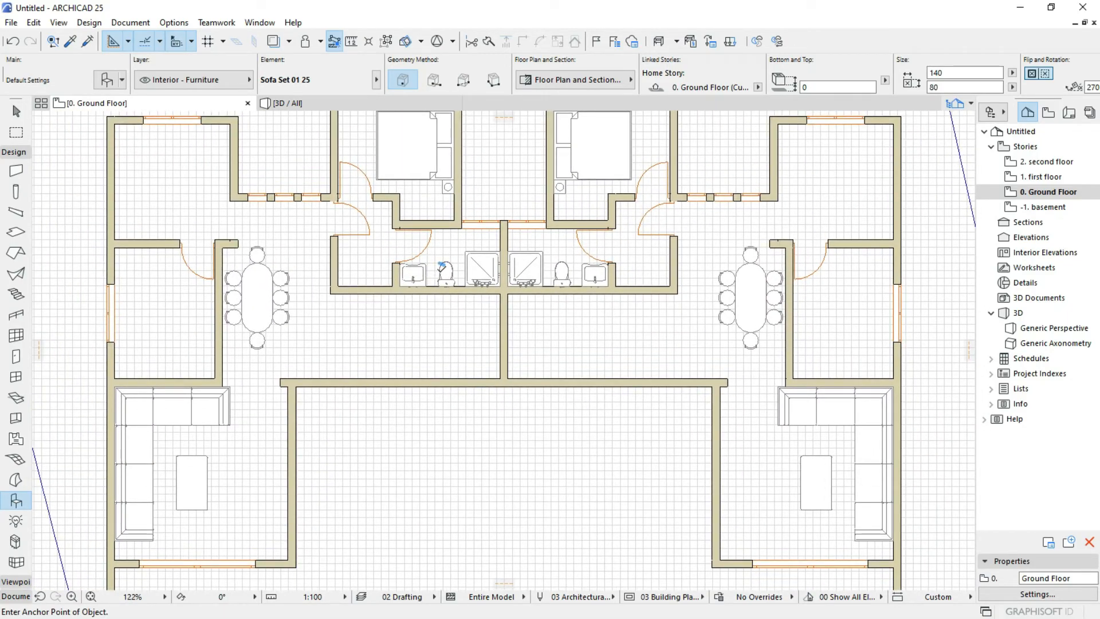
scroll(343, 254, "up", 4)
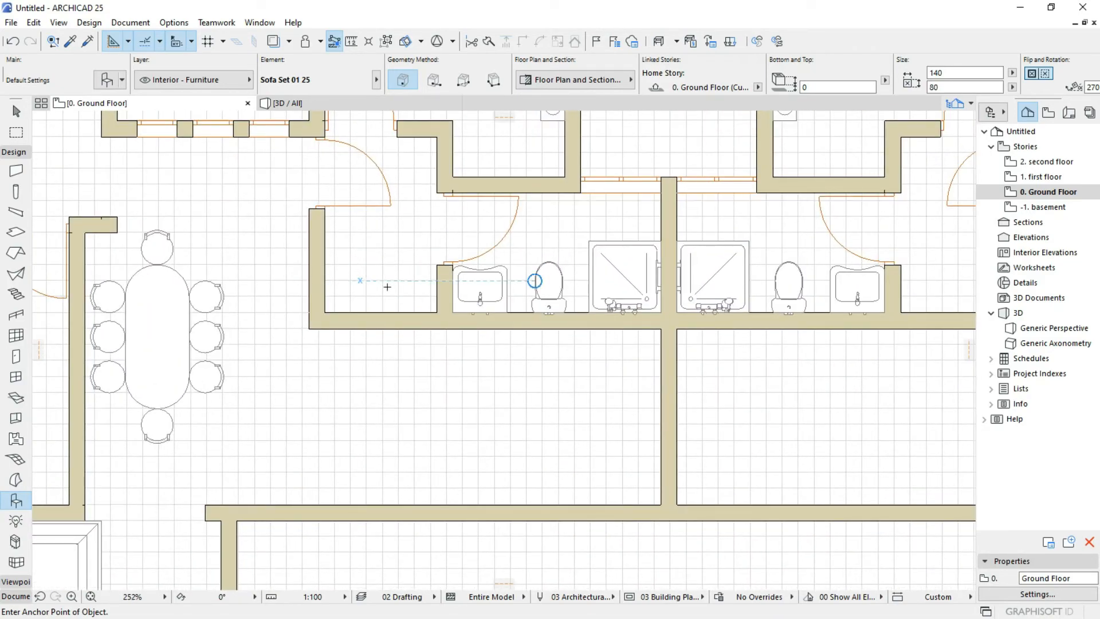
scroll(387, 284, "up", 4)
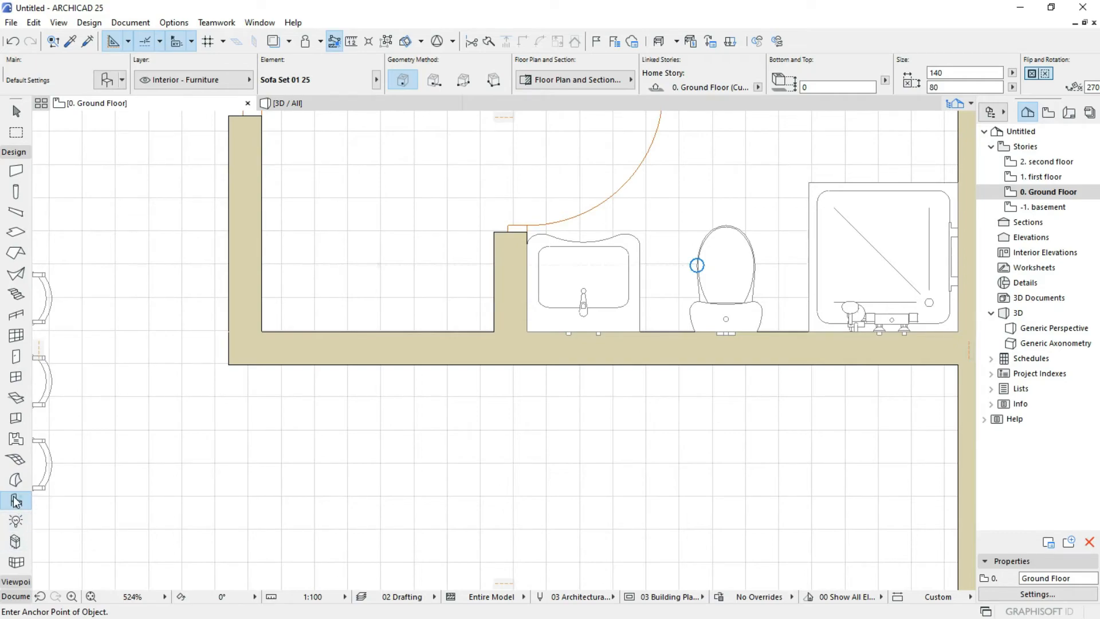
Search the object library for WARD, compare the wardrobes, and choose Wardrobe Modern with its elevation set to 0.
key("ctrl+t")
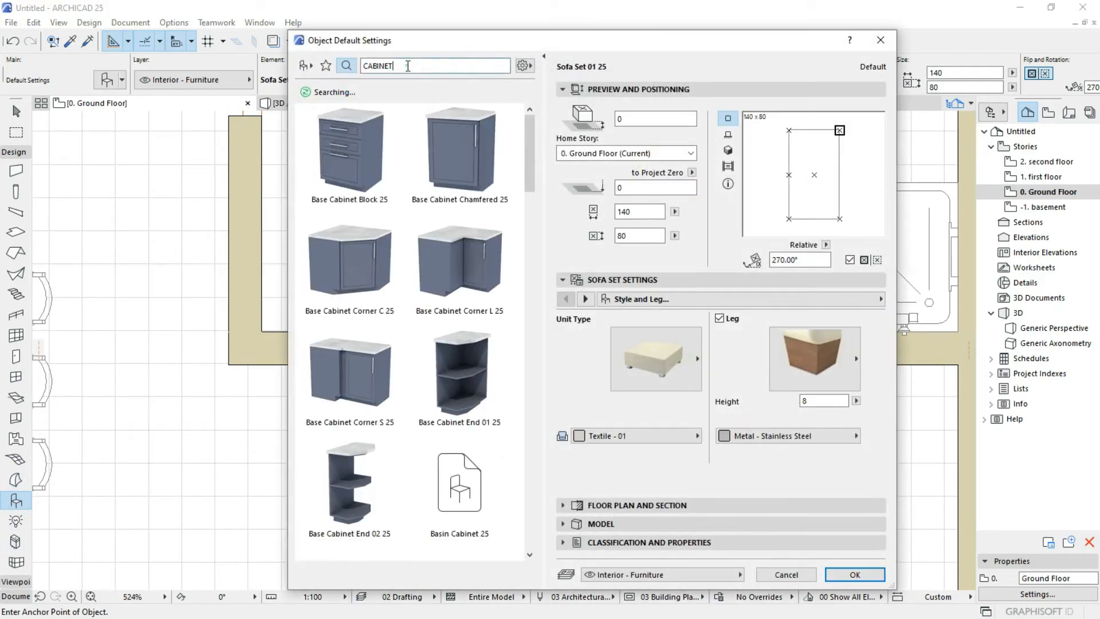
left_click(408, 65)
type("WARD")
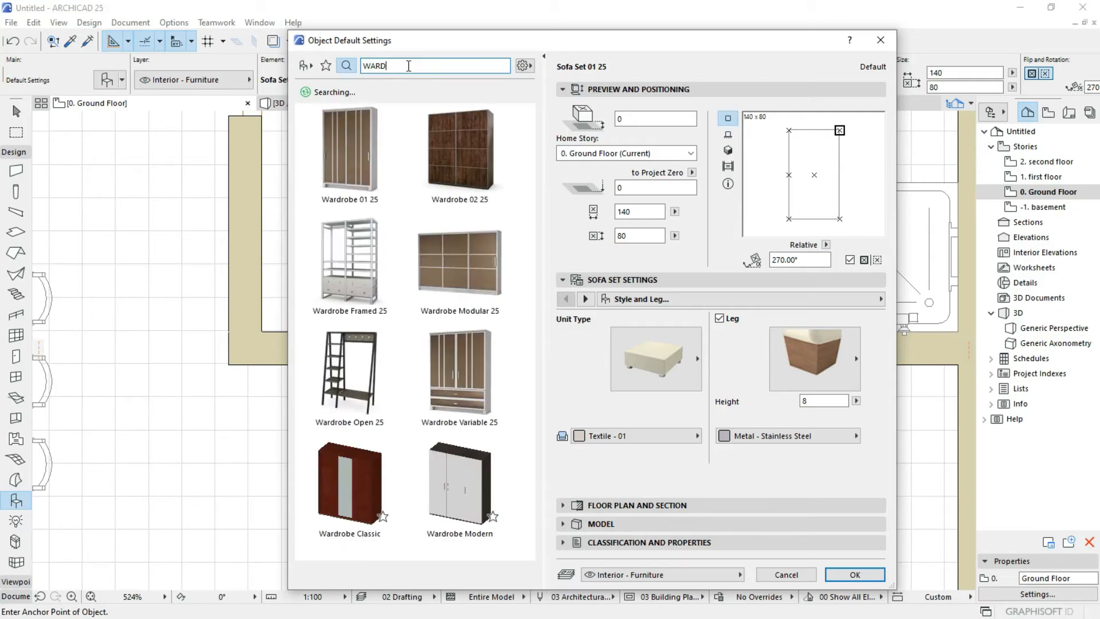
left_click(459, 396)
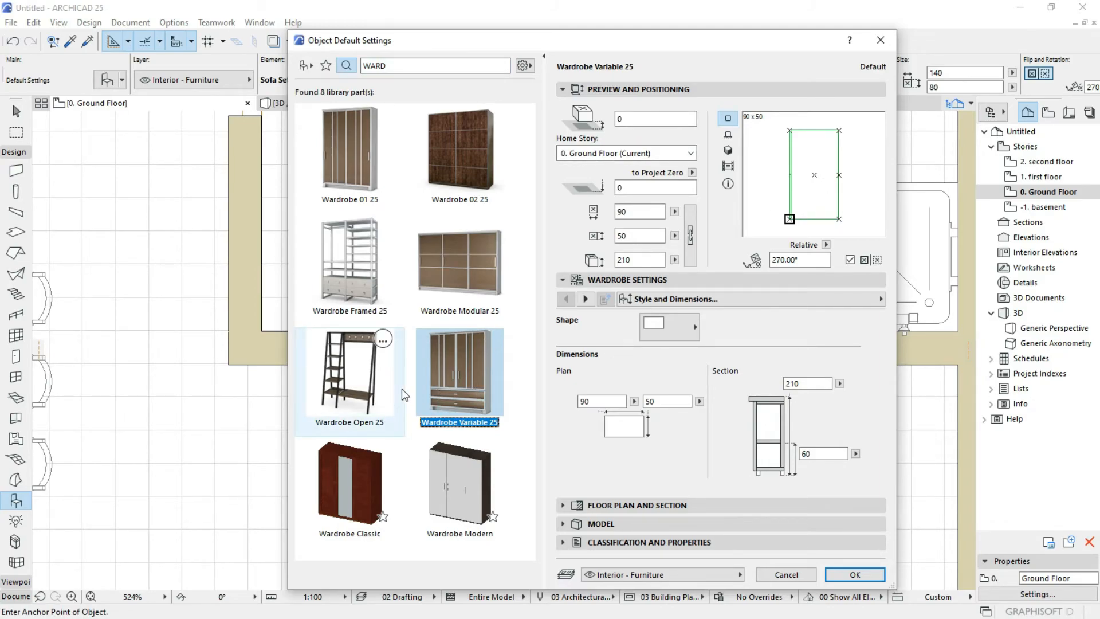
left_click(370, 502)
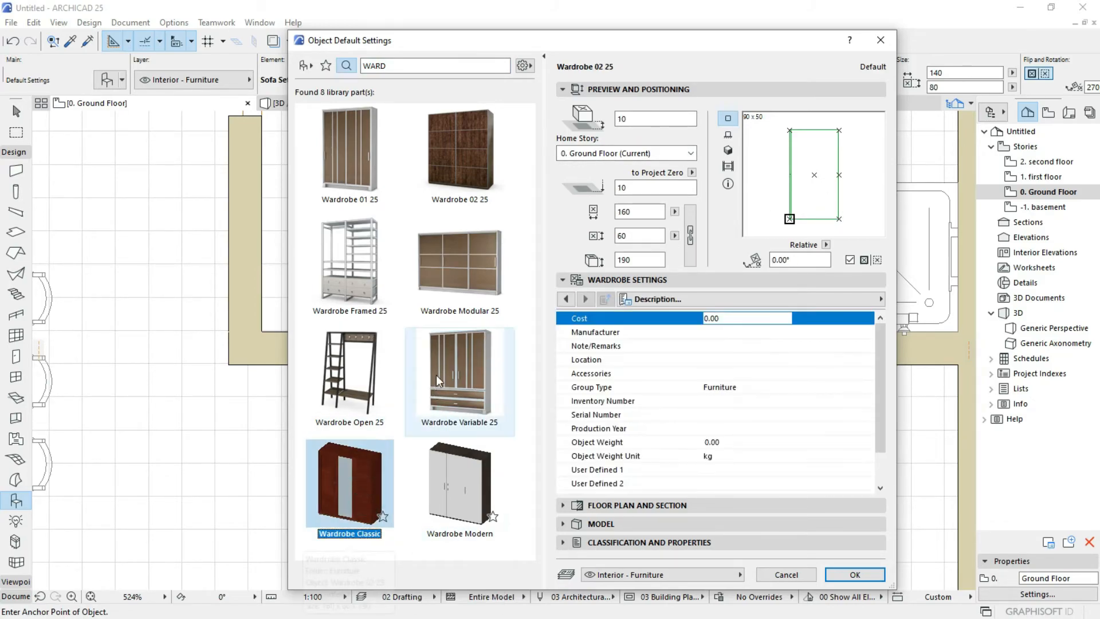
left_click(461, 492)
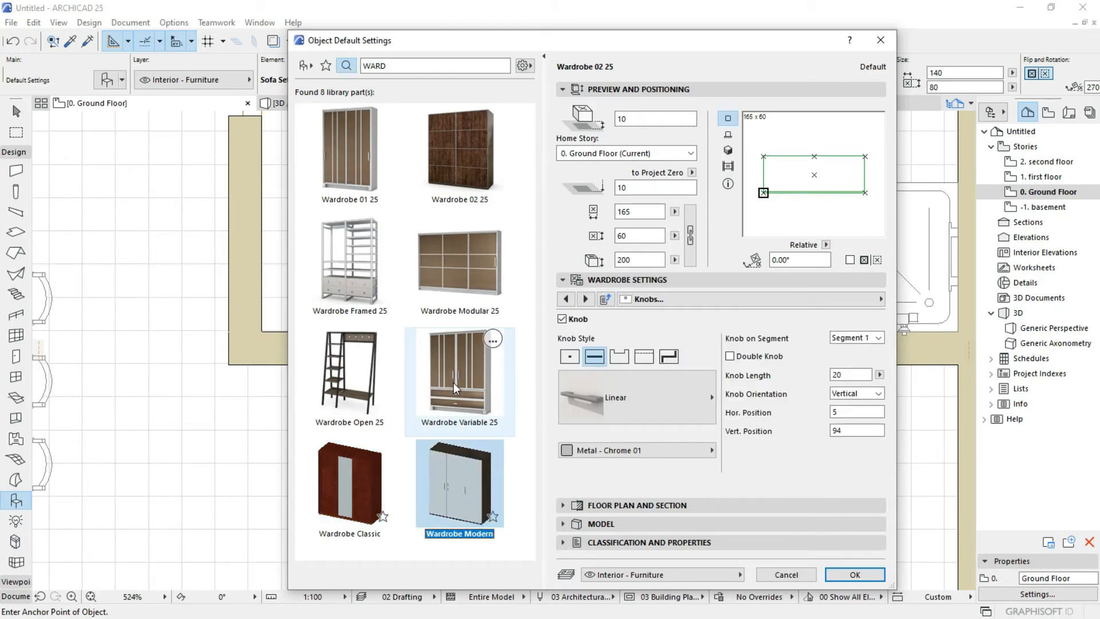
left_click(344, 490)
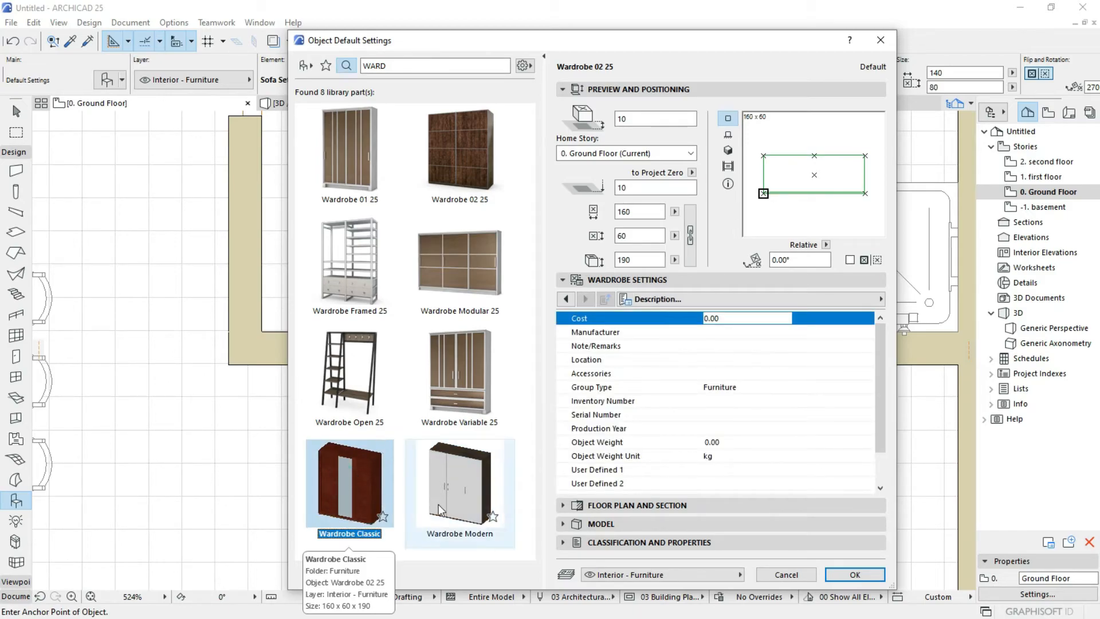
left_click(460, 489)
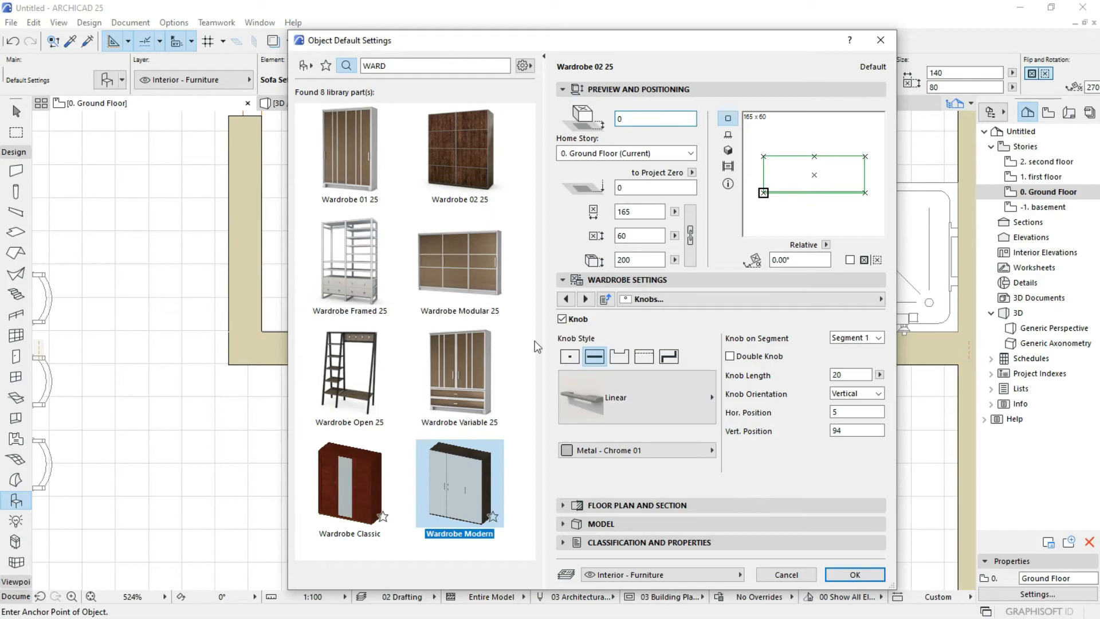
Check the wardrobe's available linear knob designs and go back to its dimensions settings.
left_click(599, 397)
left_click(599, 396)
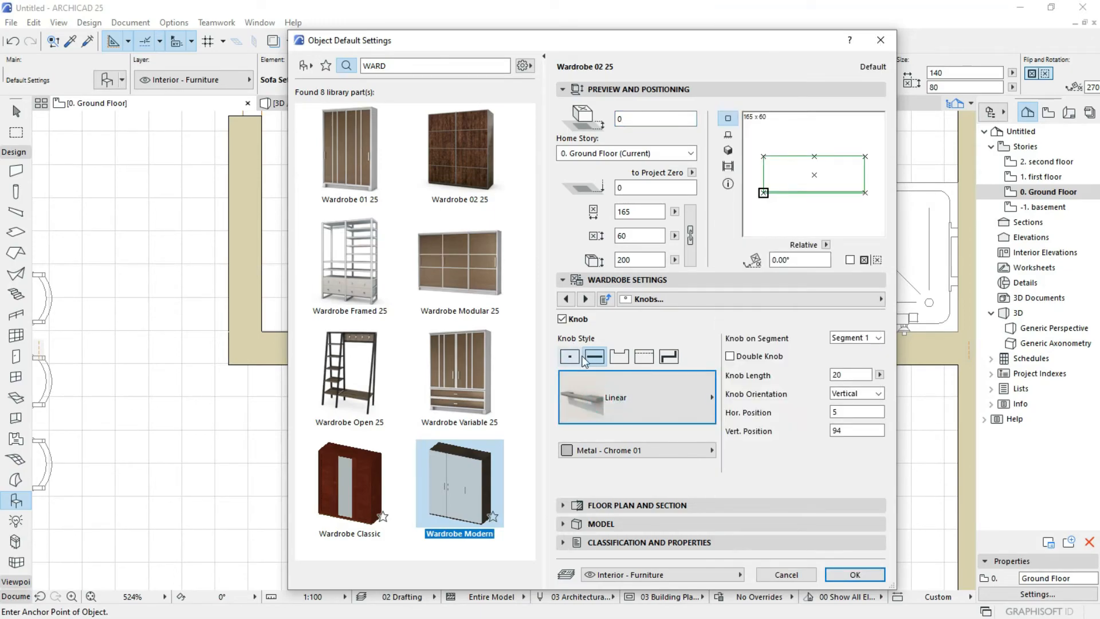
left_click(630, 400)
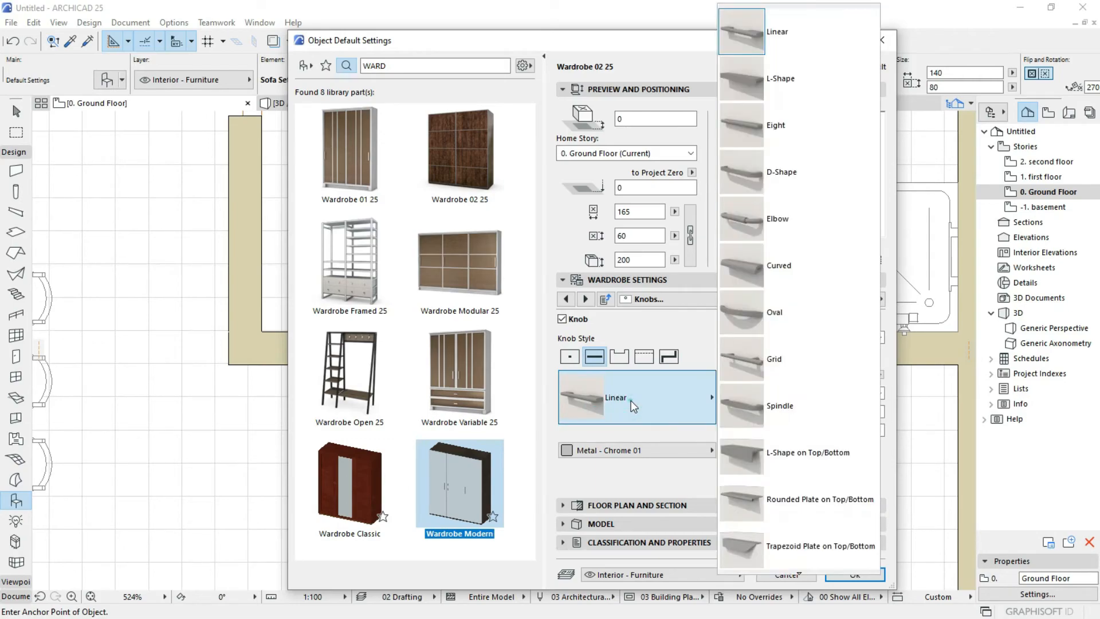
left_click(634, 406)
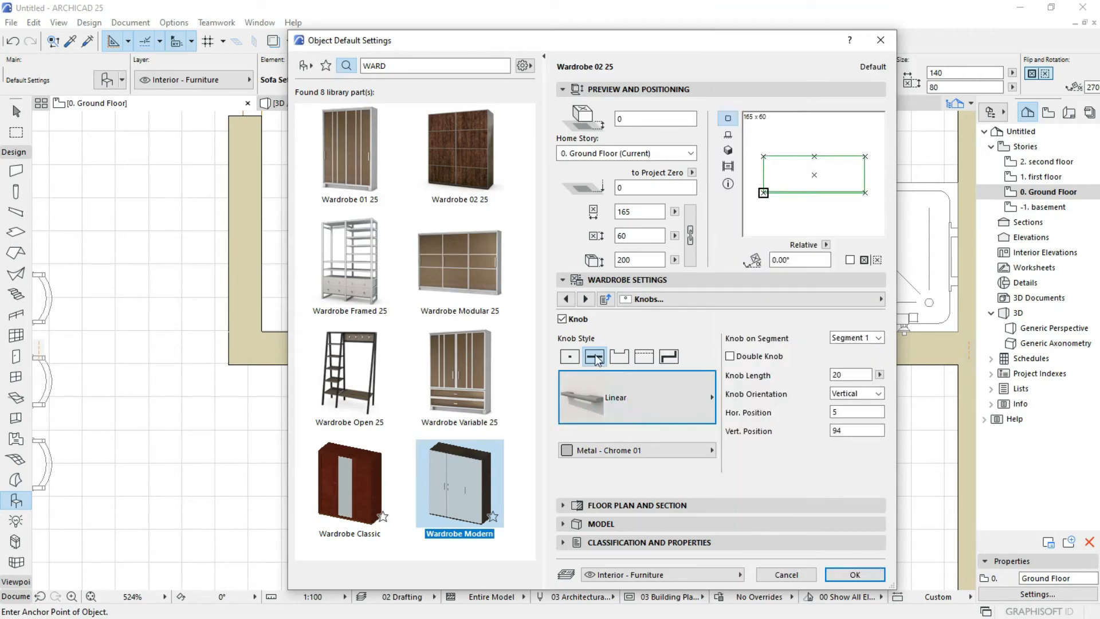
left_click(567, 300)
left_click(567, 299)
left_click(567, 300)
left_click(567, 300)
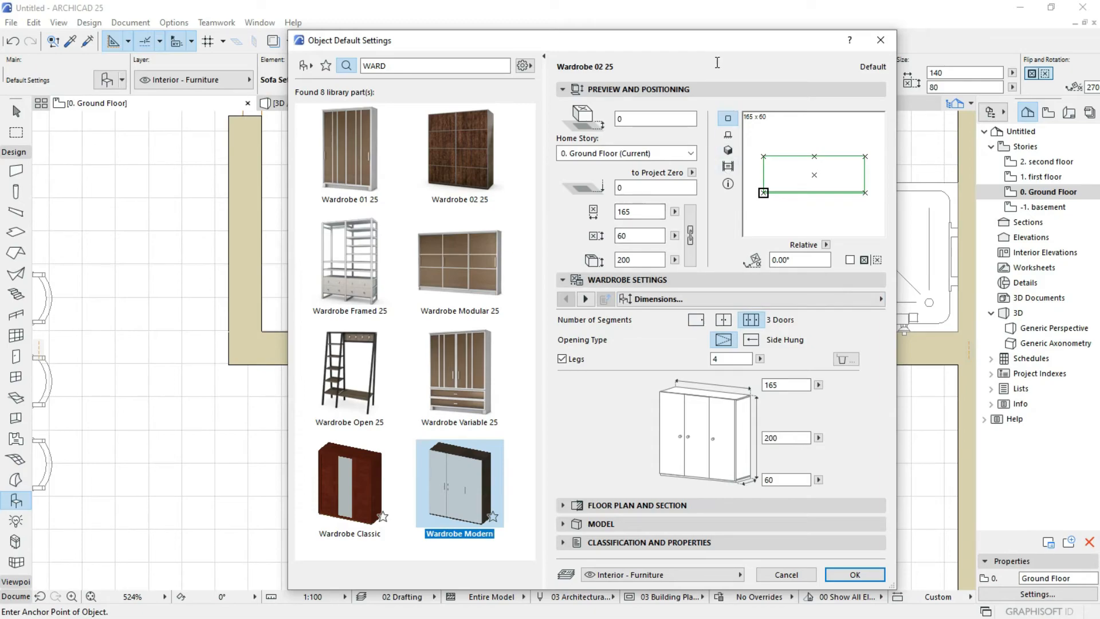
Move the settings dialog aside and set the wardrobe's rotation angle to 180°.
left_click_drag(730, 45, 612, 90)
left_click(699, 179)
left_click(699, 179)
left_click(699, 179)
left_click(699, 180)
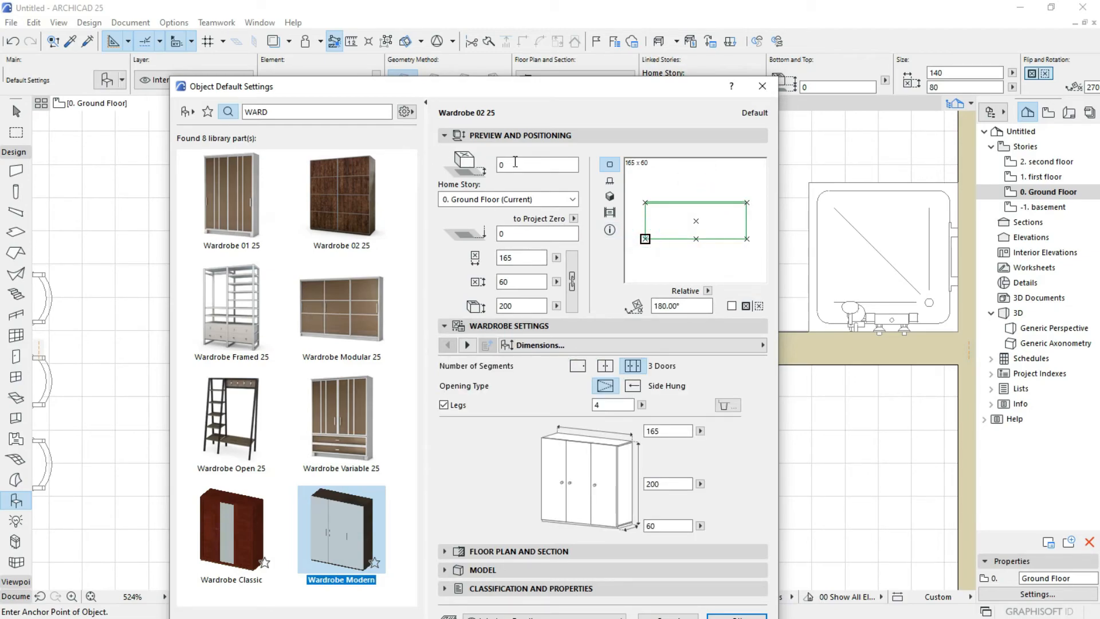
Review the wardrobe's leg styles, segments, panels, and knob settings.
left_click(467, 345)
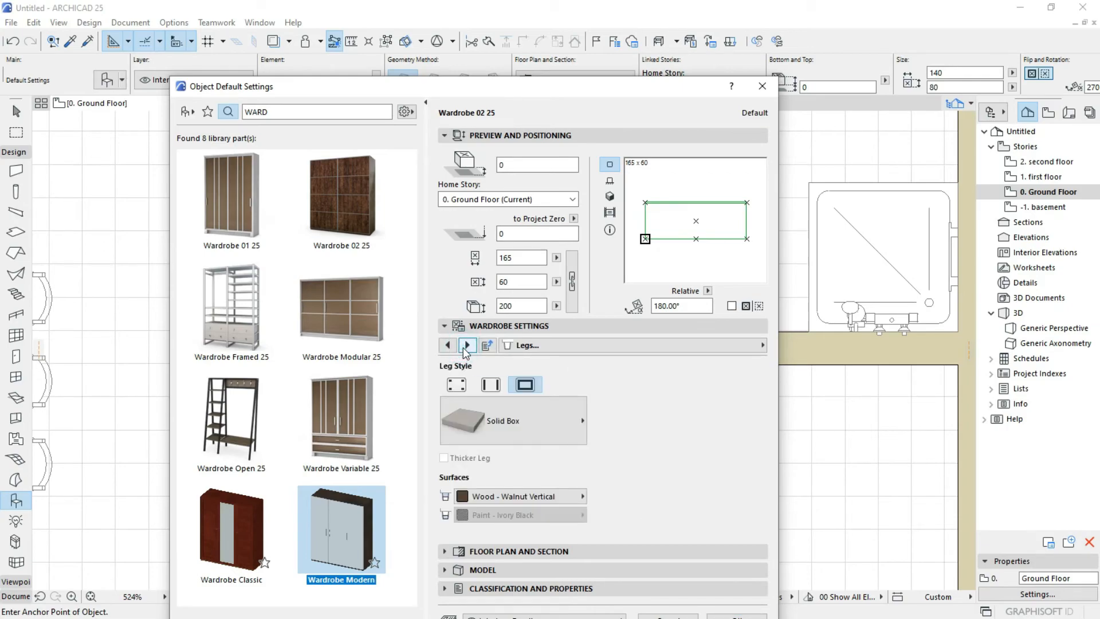
left_click(513, 420)
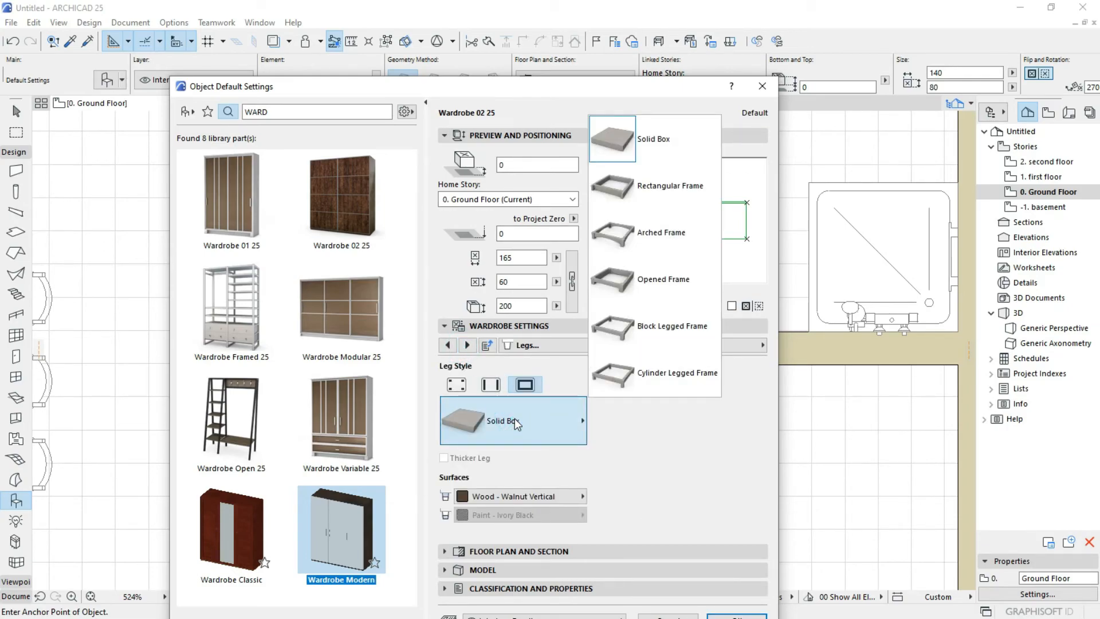
left_click(515, 418)
left_click(466, 345)
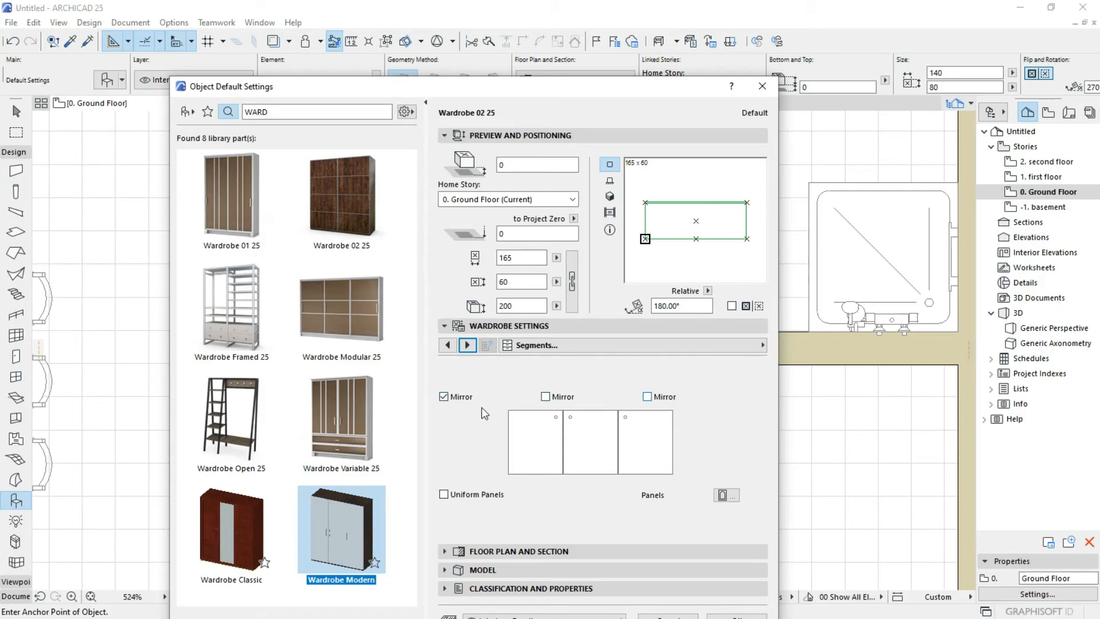
left_click(468, 346)
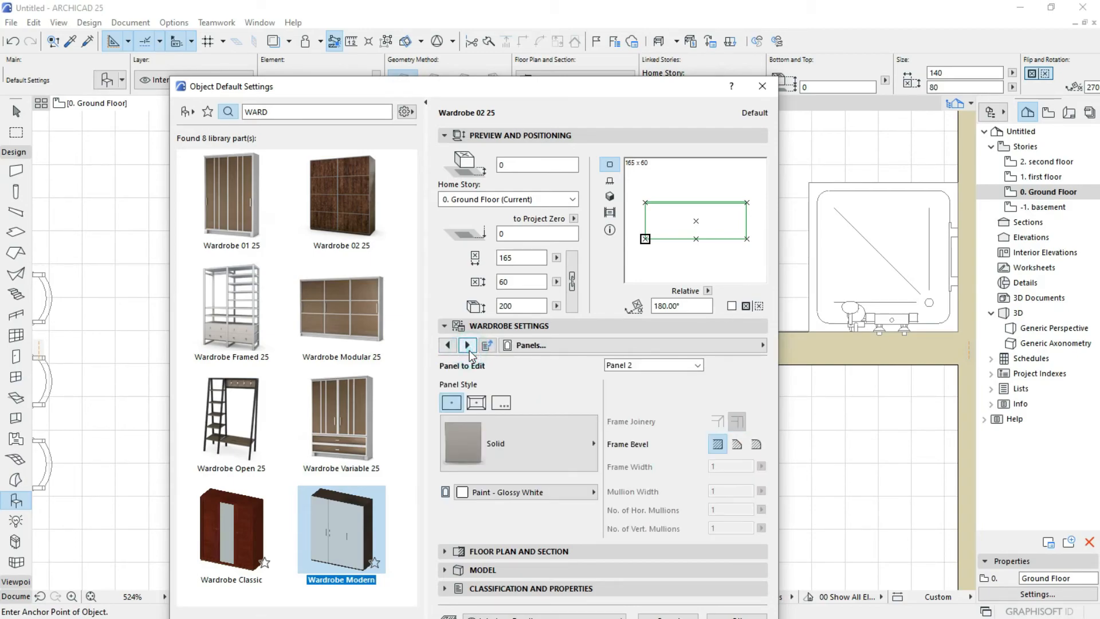
left_click(511, 426)
left_click(513, 426)
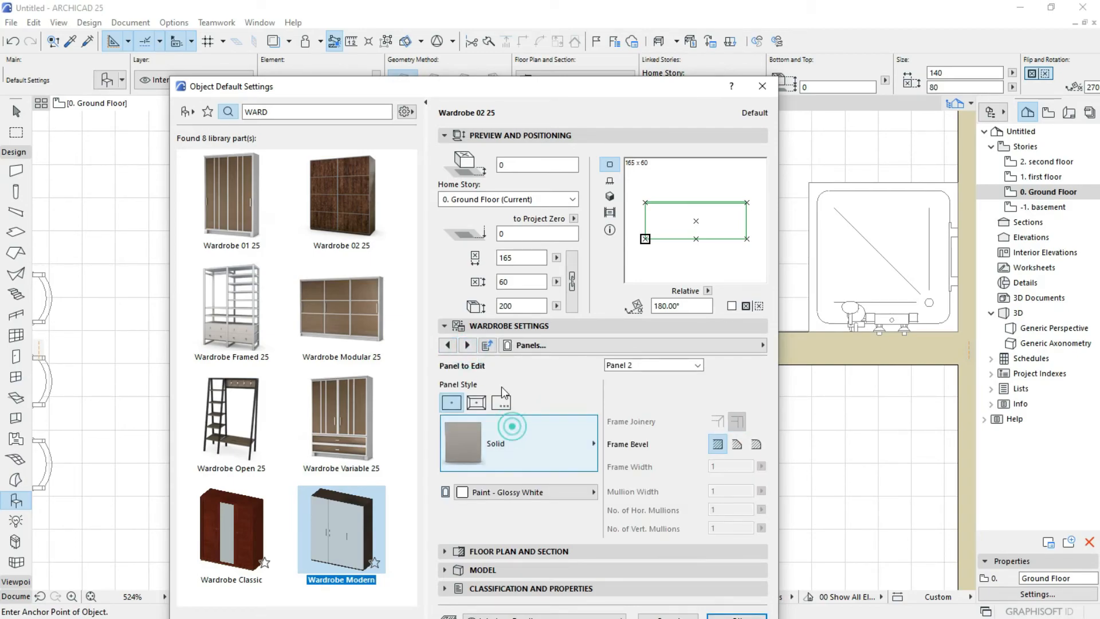
left_click(469, 346)
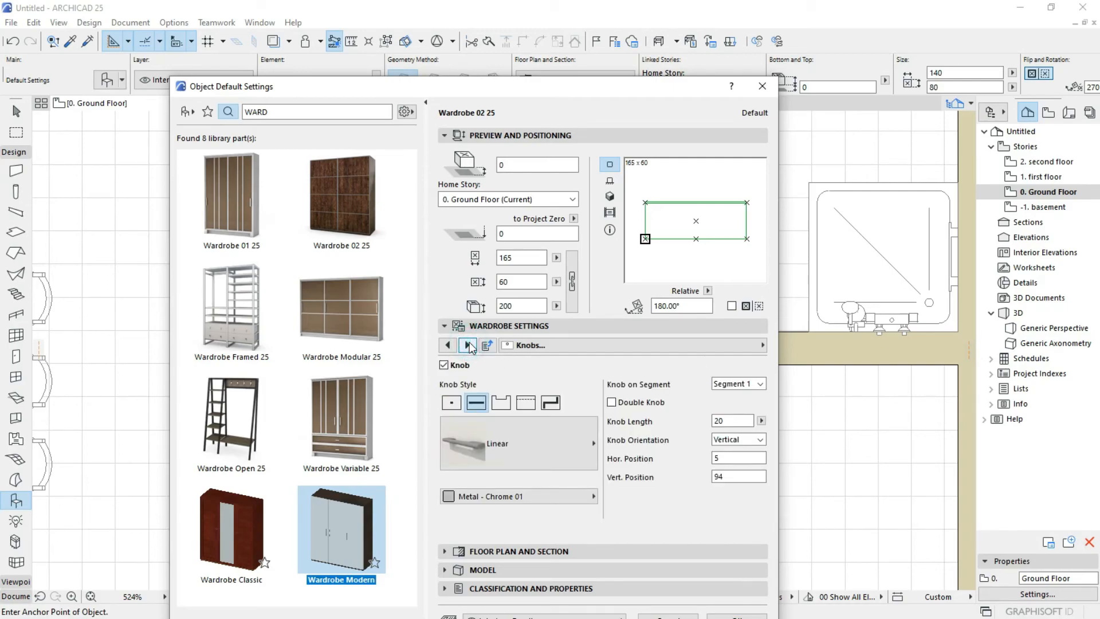
Set the wardrobe's 2D contour pen to the gray 0.15 mm pen 2 and apply the object settings.
left_click(469, 346)
left_click(735, 419)
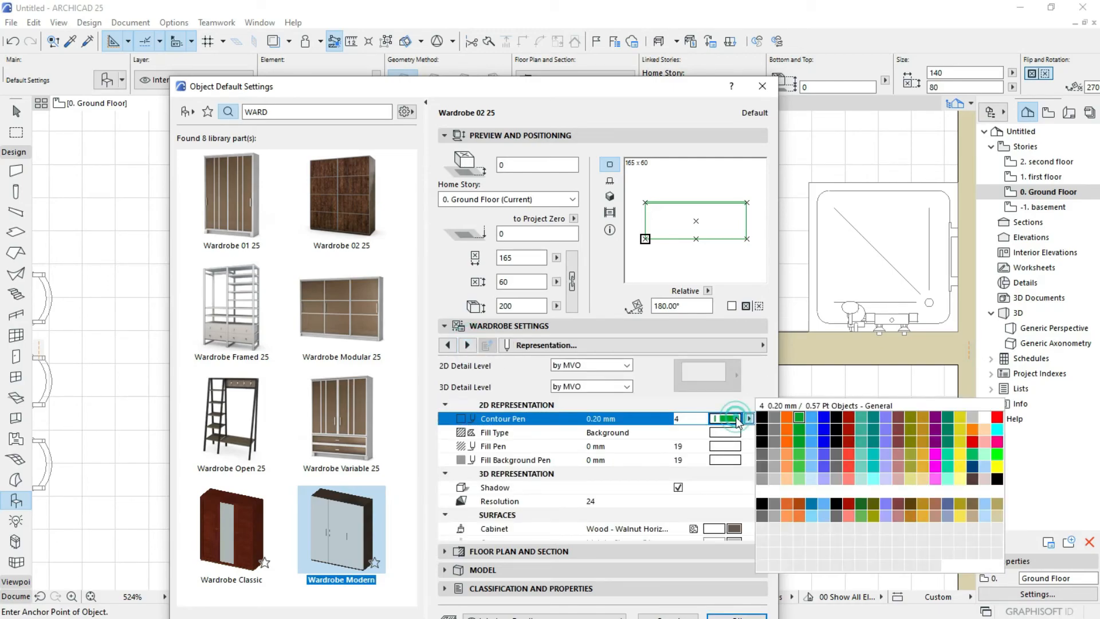
left_click(762, 422)
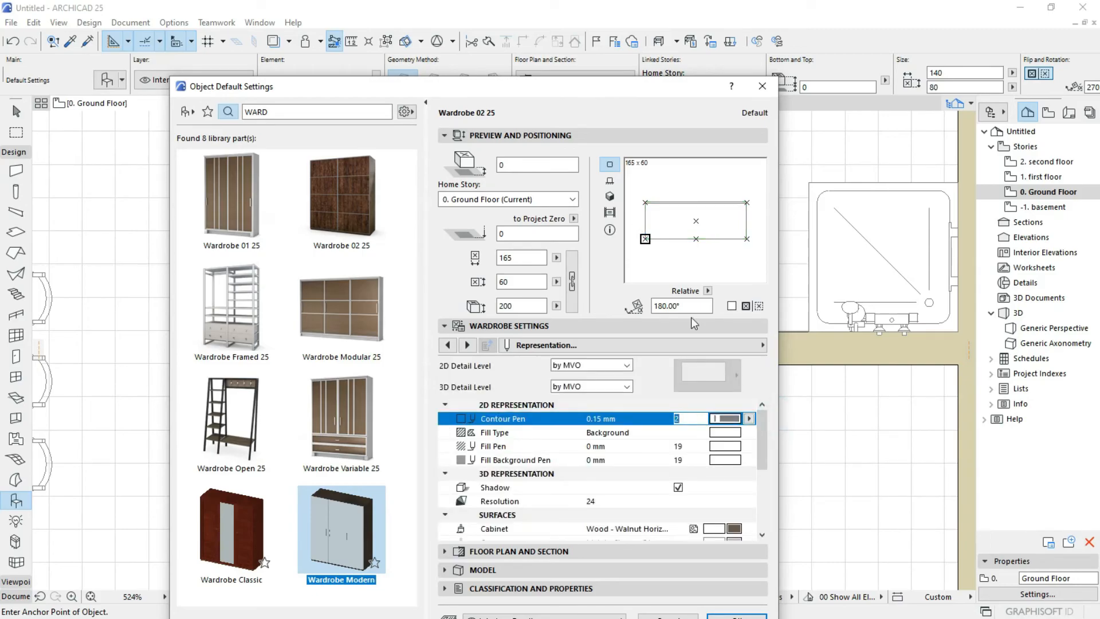
left_click(736, 615)
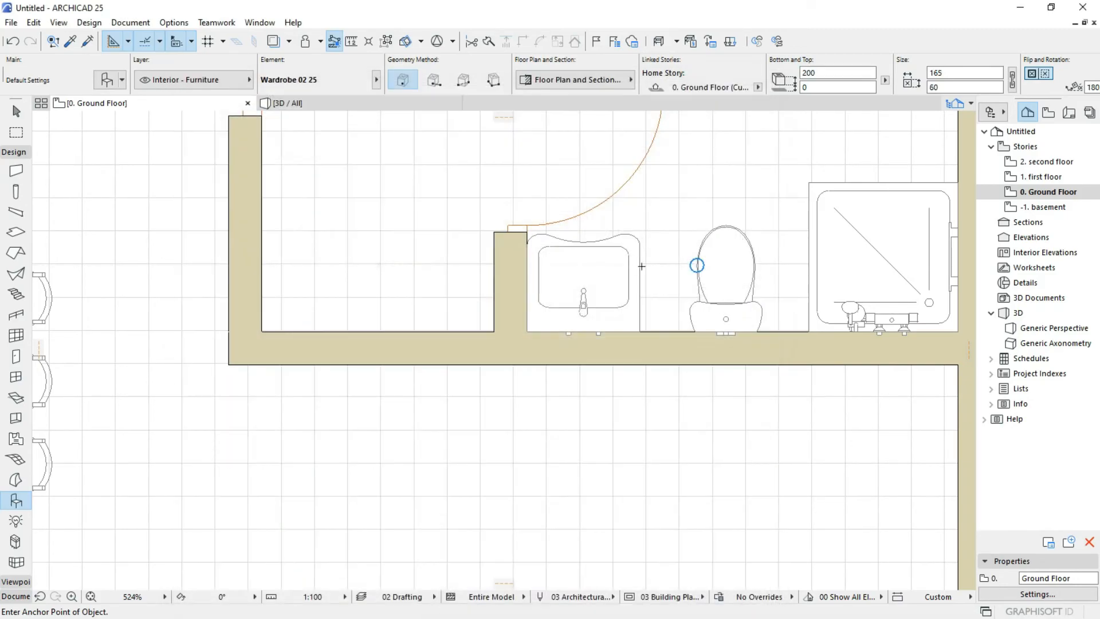
Place the wardrobe at the lower-left inside corner of the niche beside the left apartment's bathroom and select it.
scroll(550, 293, "down", 6)
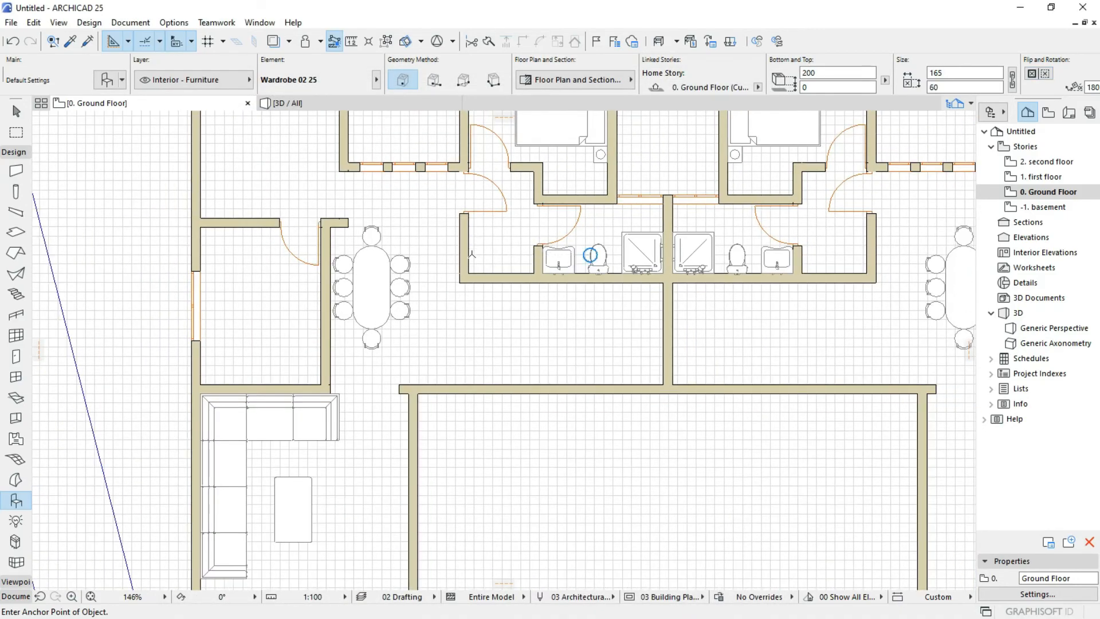
scroll(472, 251, "up", 5)
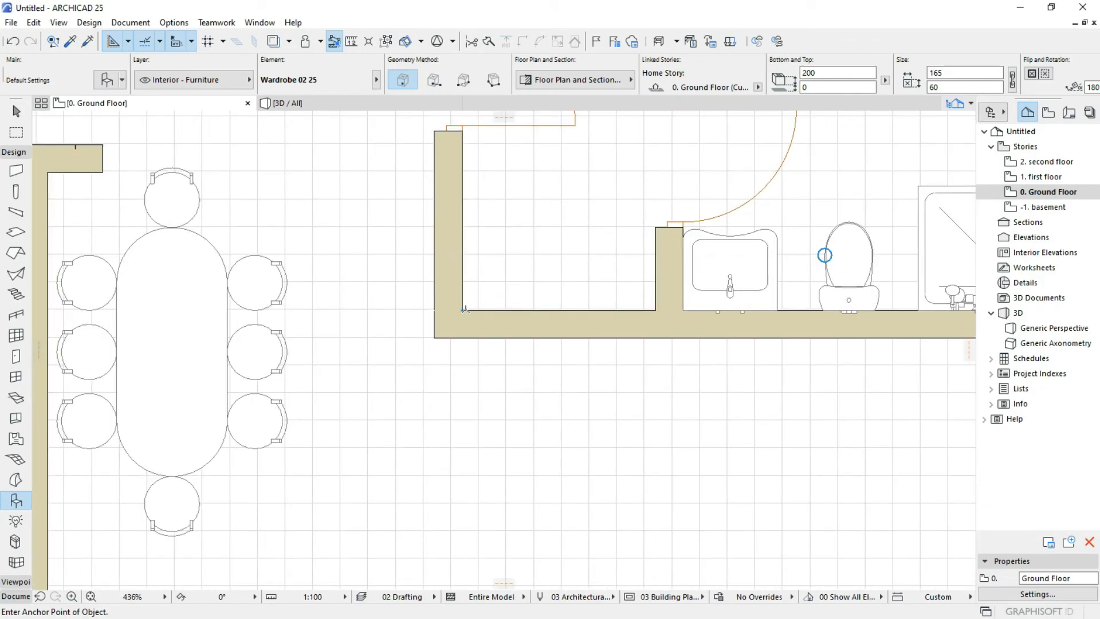
left_click(462, 309)
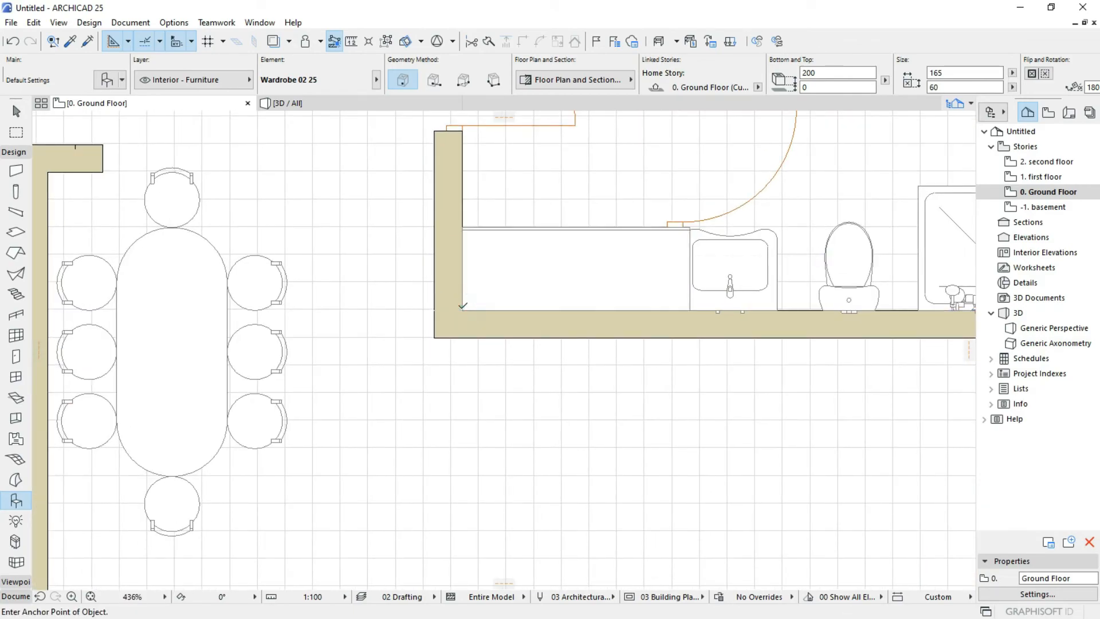
left_click(491, 306)
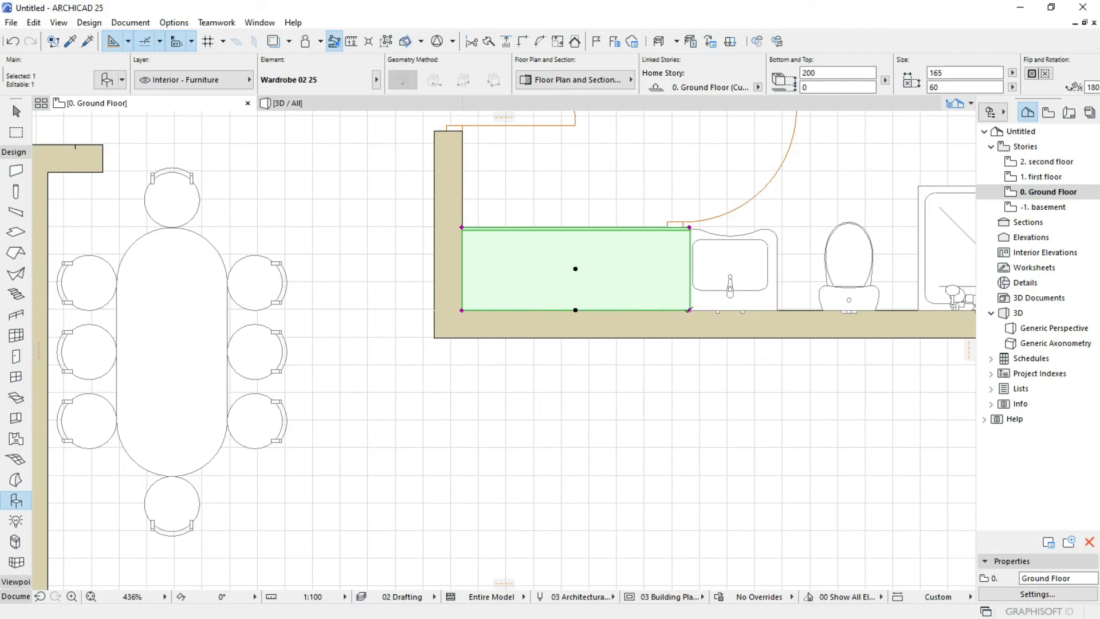
Stretch the niche wardrobe's bathroom-side edge inward to a width of 140, so it fits between the walls.
left_click(689, 310)
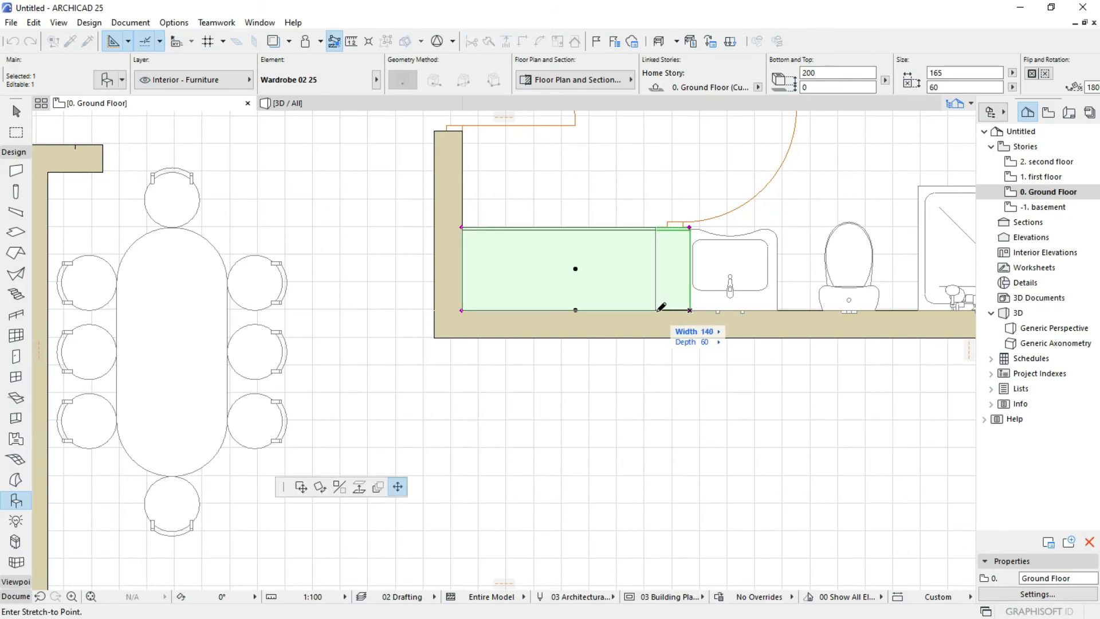
left_click(659, 310)
scroll(658, 307, "down", 5)
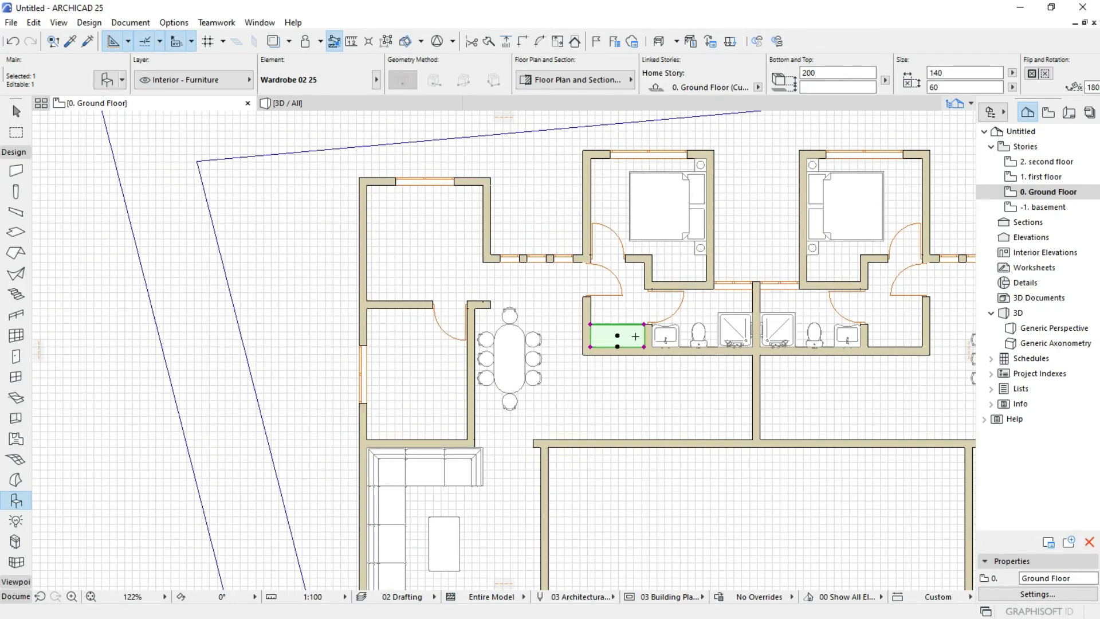
Place a copy of the wardrobe in the left apartment's bedroom recess, at its lower-left inside corner.
scroll(633, 330, "up", 2)
scroll(636, 321, "down", 5)
scroll(639, 313, "up", 6)
scroll(640, 314, "up", 1)
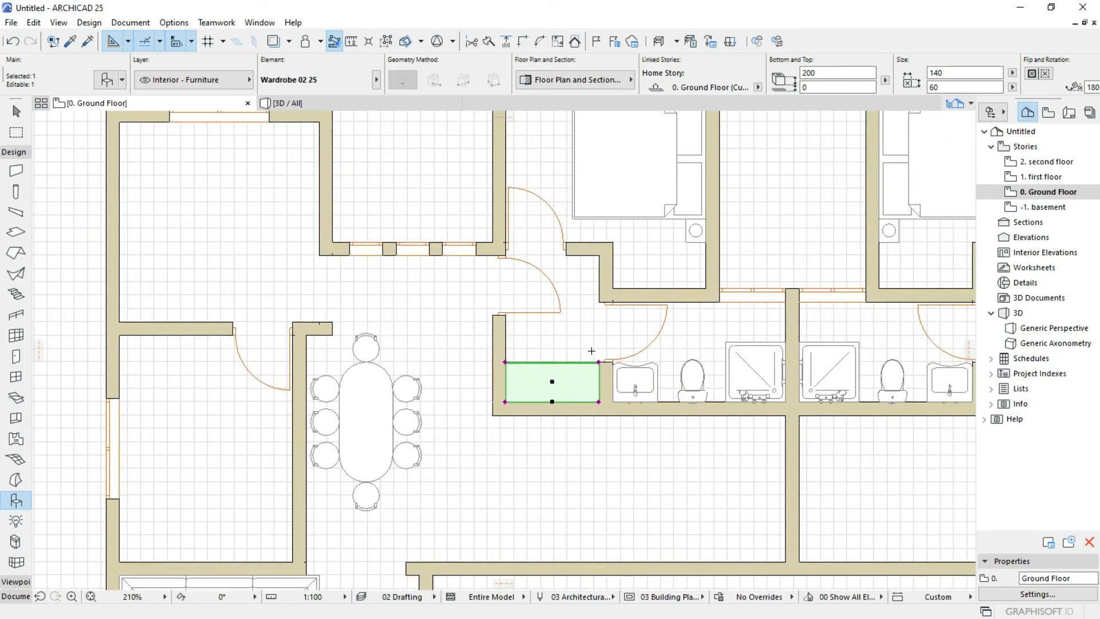
key("ctrl+u")
key("Return")
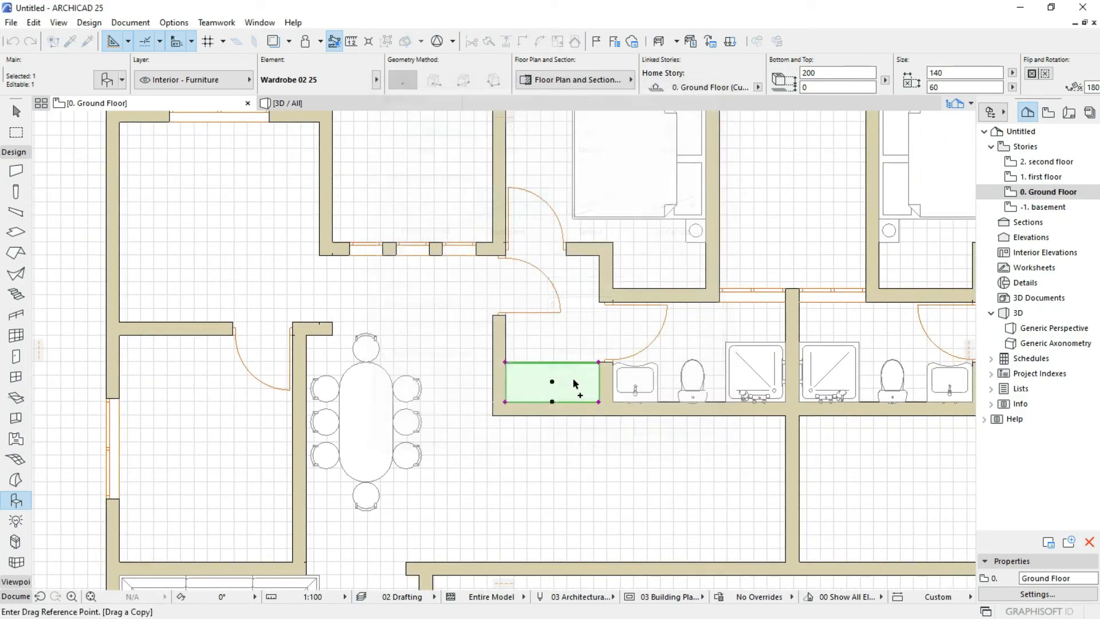
left_click(506, 402)
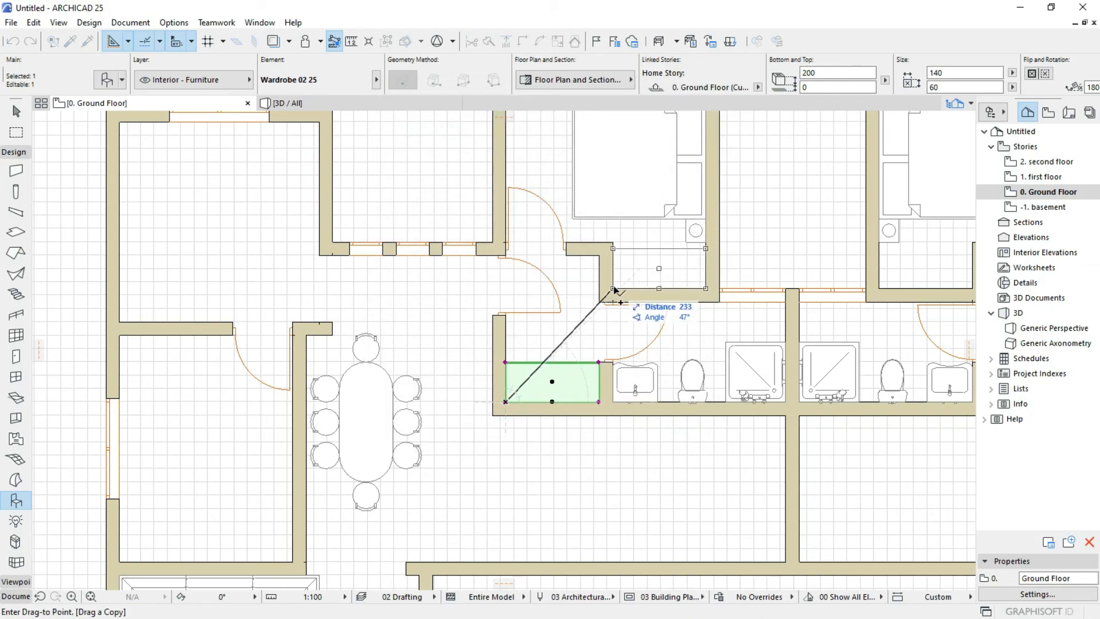
left_click(613, 288)
scroll(684, 273, "down", 5)
scroll(684, 272, "up", 3)
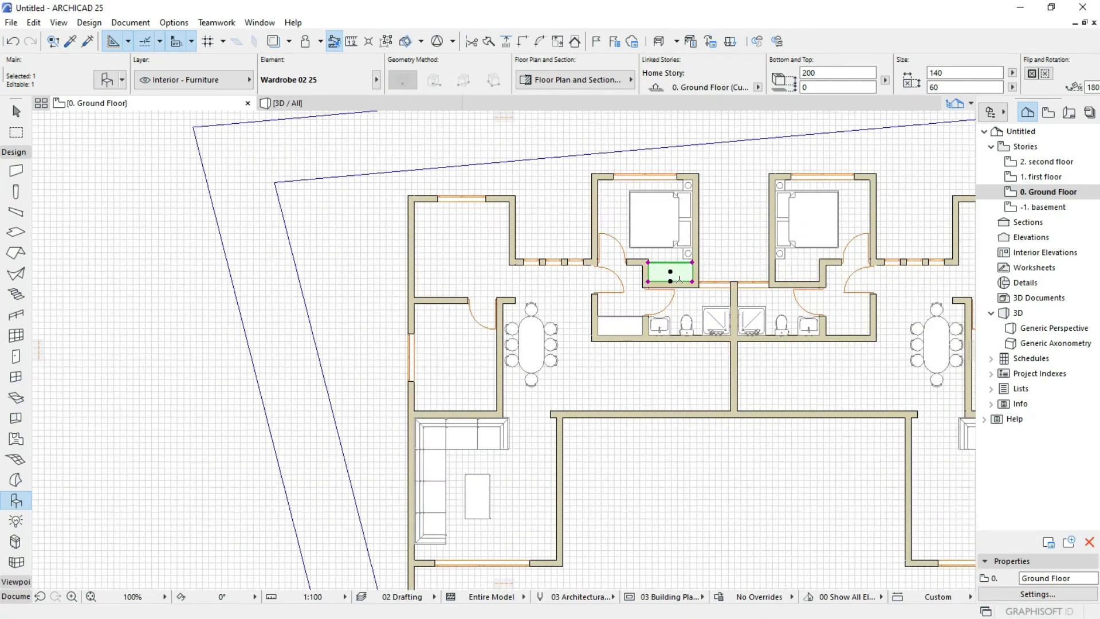
Select both wardrobes of the left apartment and mirror a copy about the vertical line at the bedroom wardrobe's right edge.
left_click(583, 339, "shift")
middle_click_drag(691, 301, 588, 312)
scroll(588, 302, "down", 2)
scroll(588, 300, "down", 2)
scroll(576, 270, "up", 5)
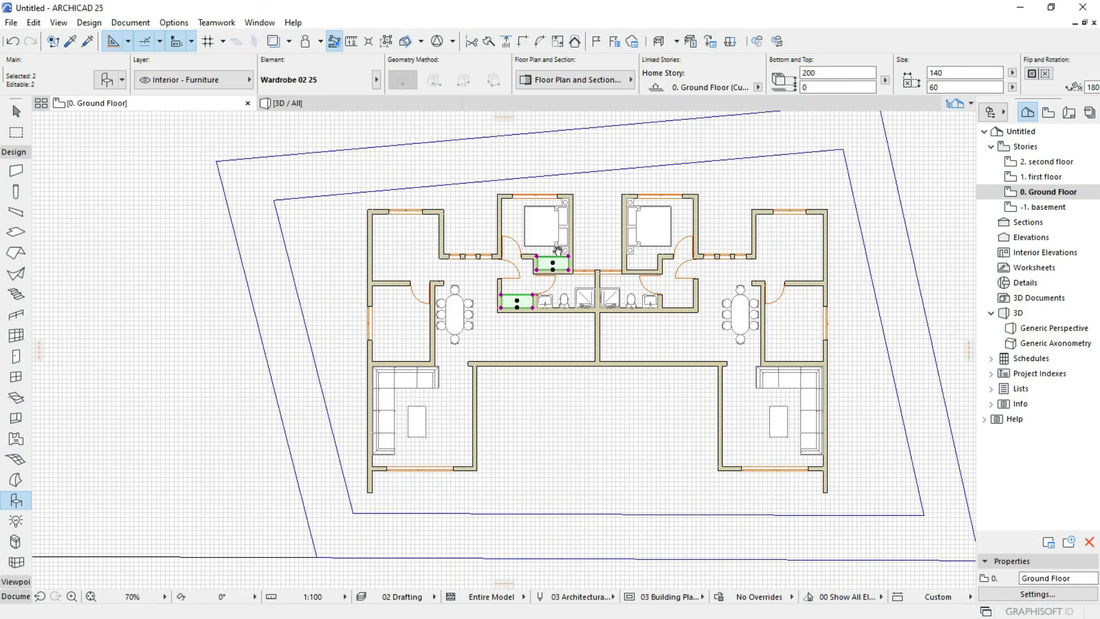
scroll(571, 267, "up", 4)
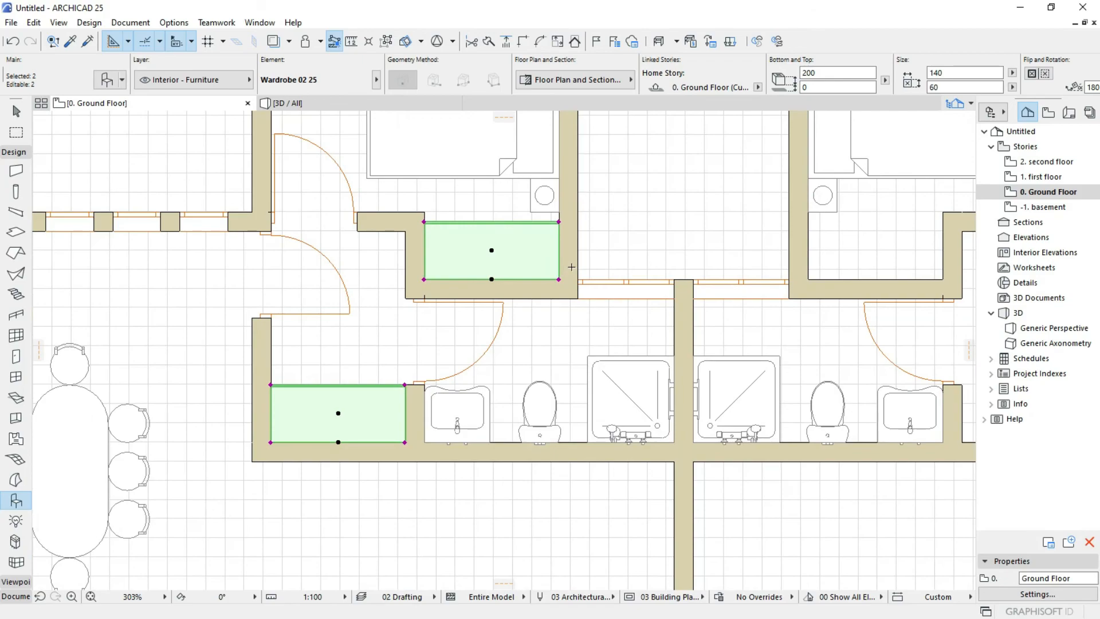
key("ctrl+alt+m")
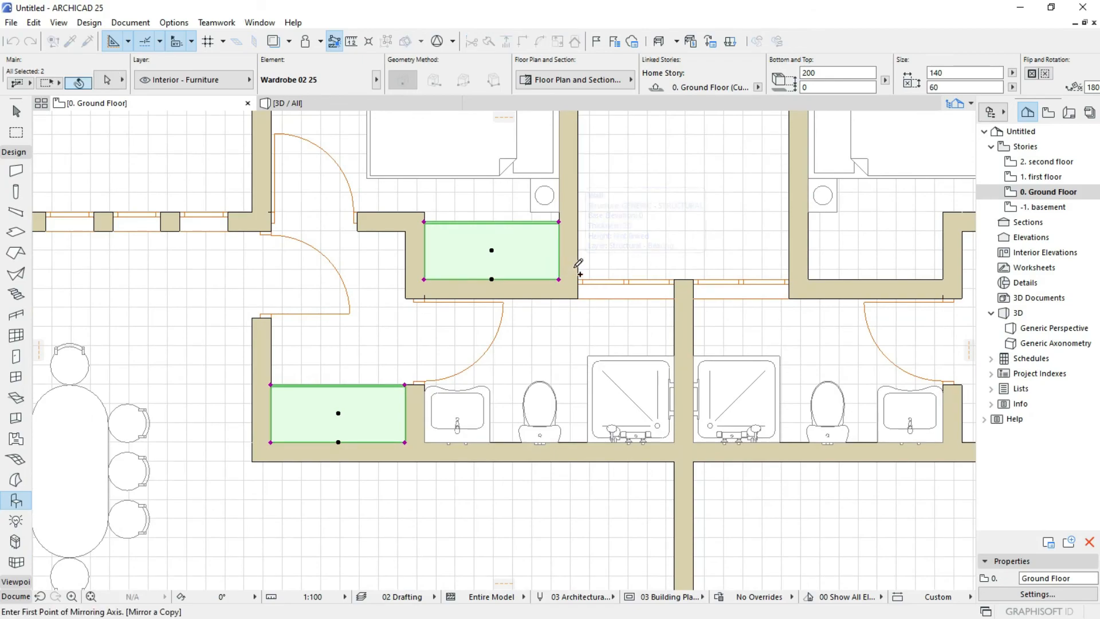
left_click(559, 279)
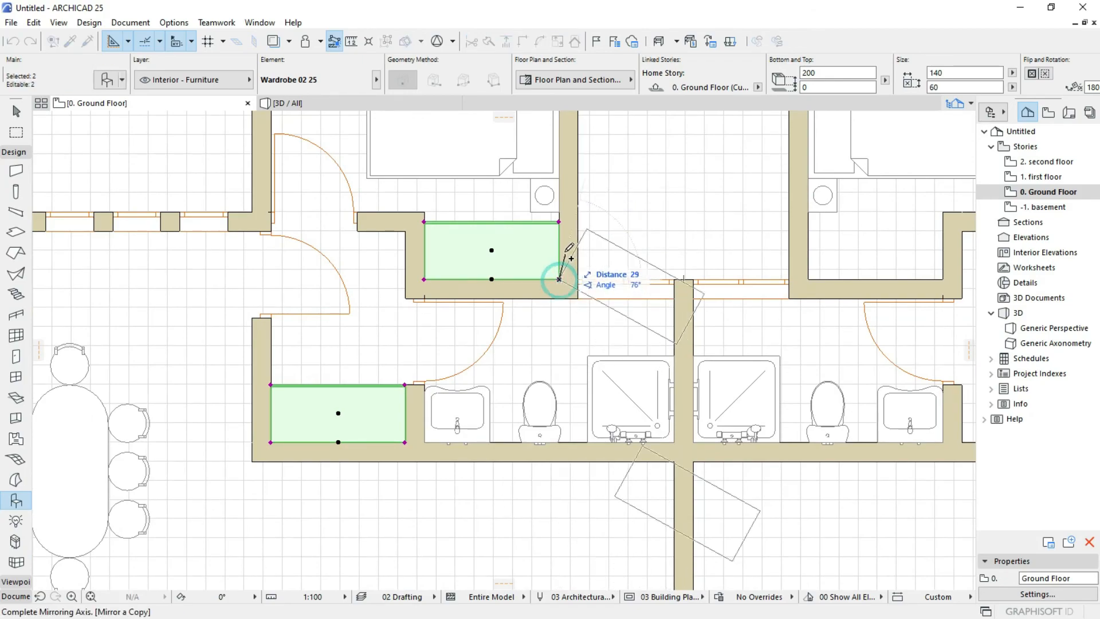
left_click(557, 238)
Move the mirrored wardrobes into the right apartment's bedroom recess and bathroom-side niche, snapping to the bedroom's lower-left inside corner, and deselect them.
middle_click_drag(617, 243, 528, 252)
middle_click_drag(606, 273, 565, 294)
key("ctrl+d")
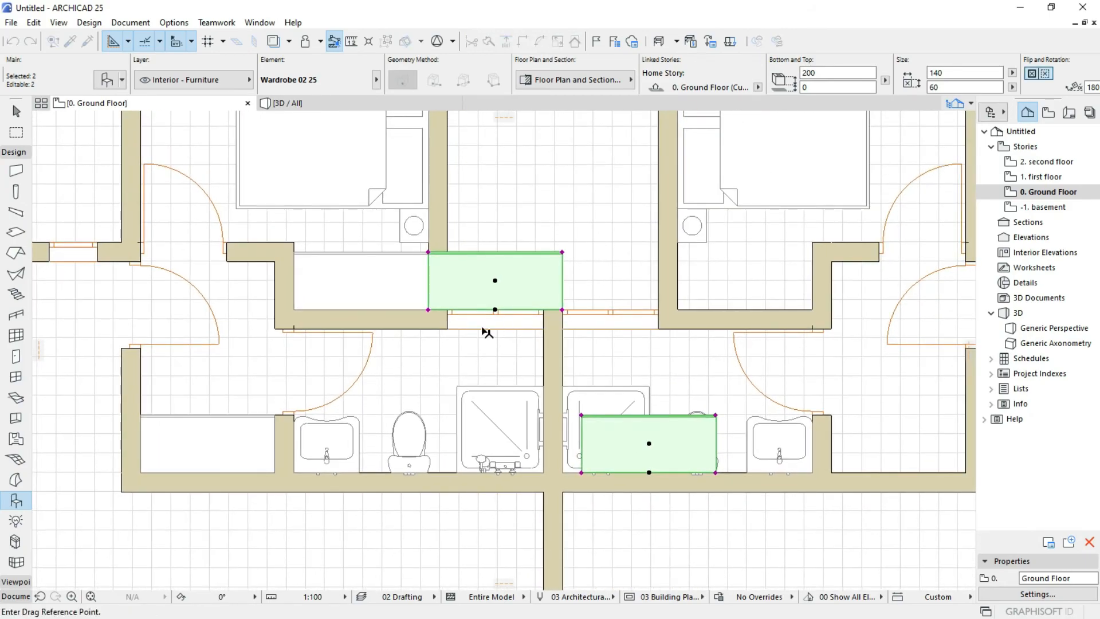
left_click(429, 310)
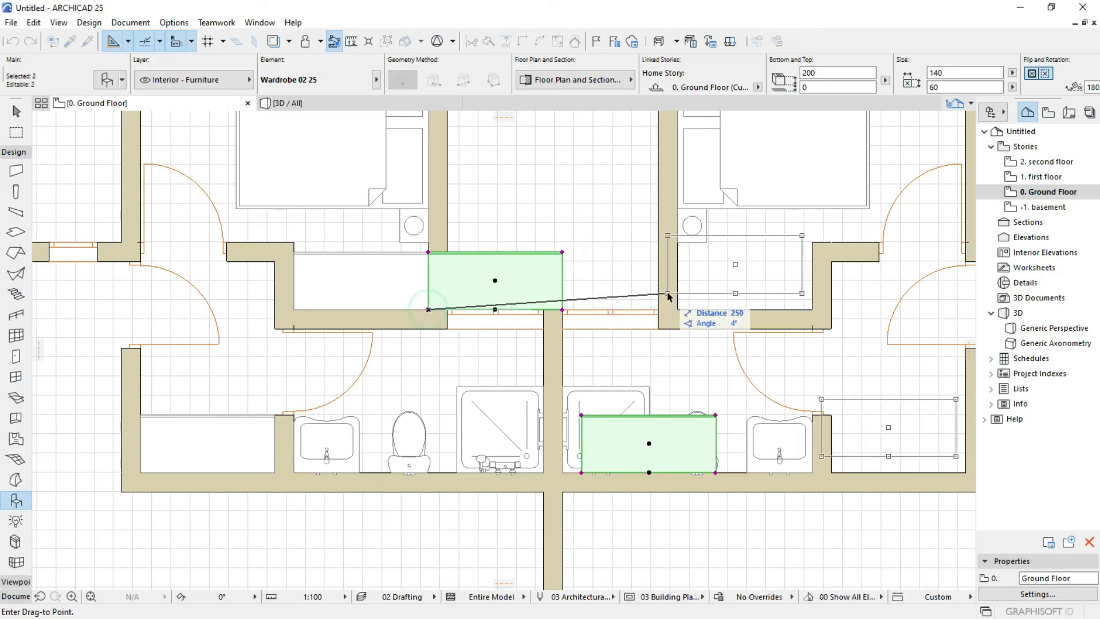
left_click(678, 309)
scroll(544, 271, "down", 3)
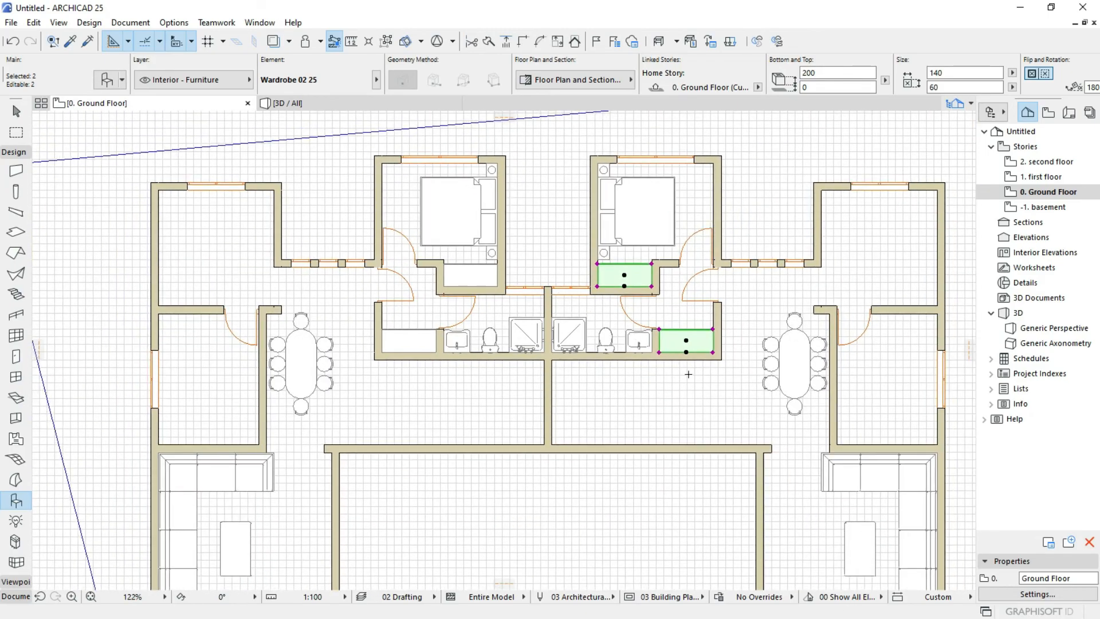
key("Escape")
Switch to the 3D view and examine the wardrobes in the bedrooms and the niches beside the bathrooms.
scroll(695, 393, "down", 3)
scroll(646, 328, "up", 2)
scroll(646, 328, "down", 2)
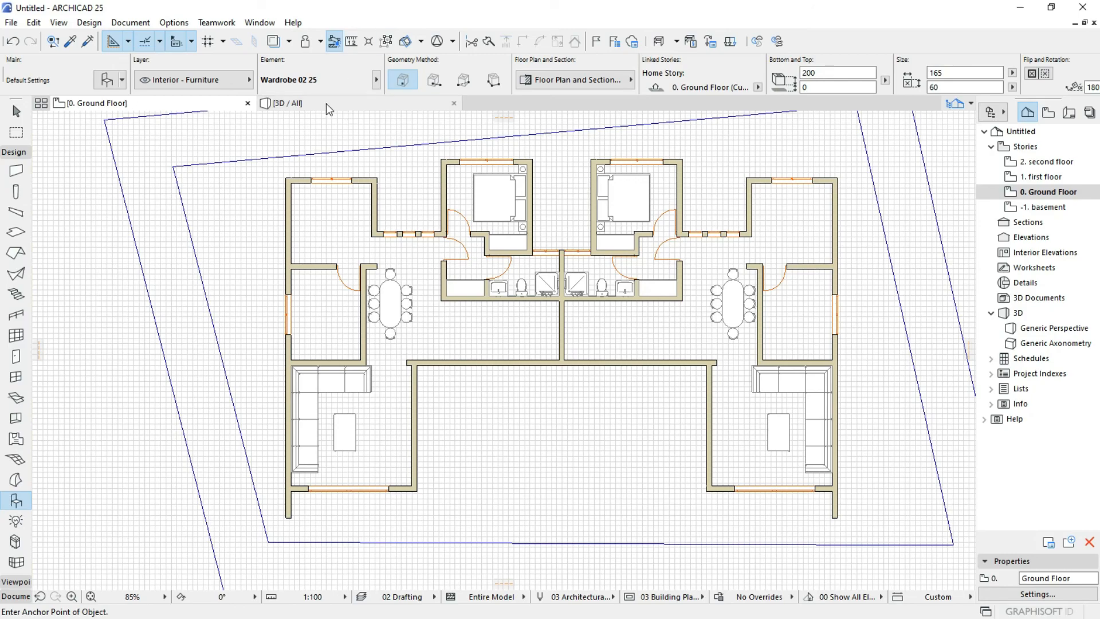
left_click(328, 106)
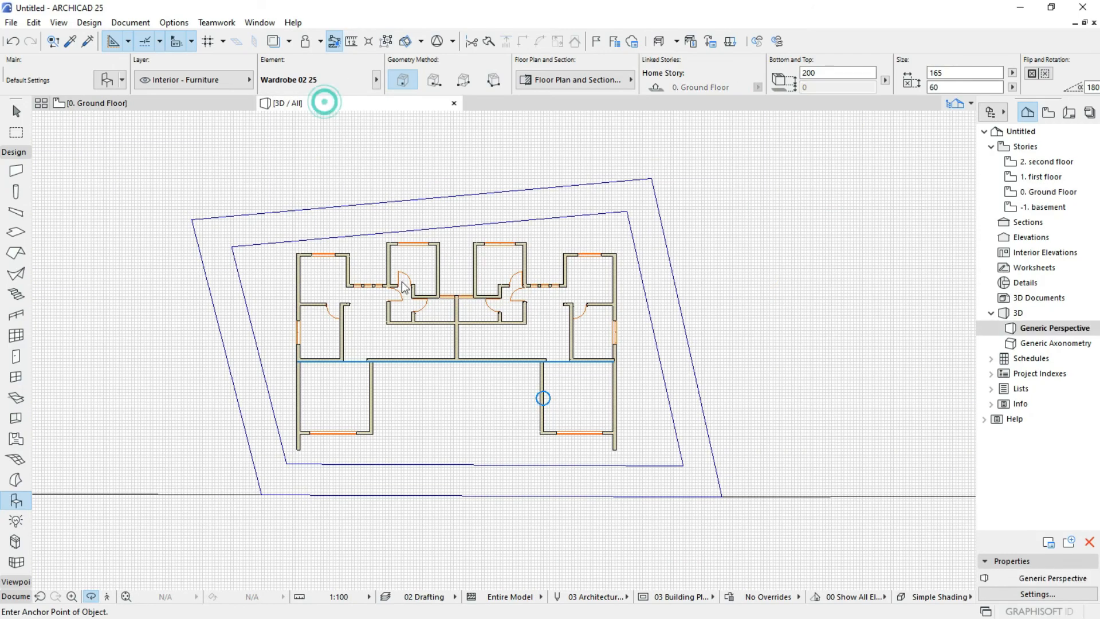
scroll(453, 317, "down", 1)
left_click_drag(525, 309, 461, 308)
scroll(462, 307, "up", 8)
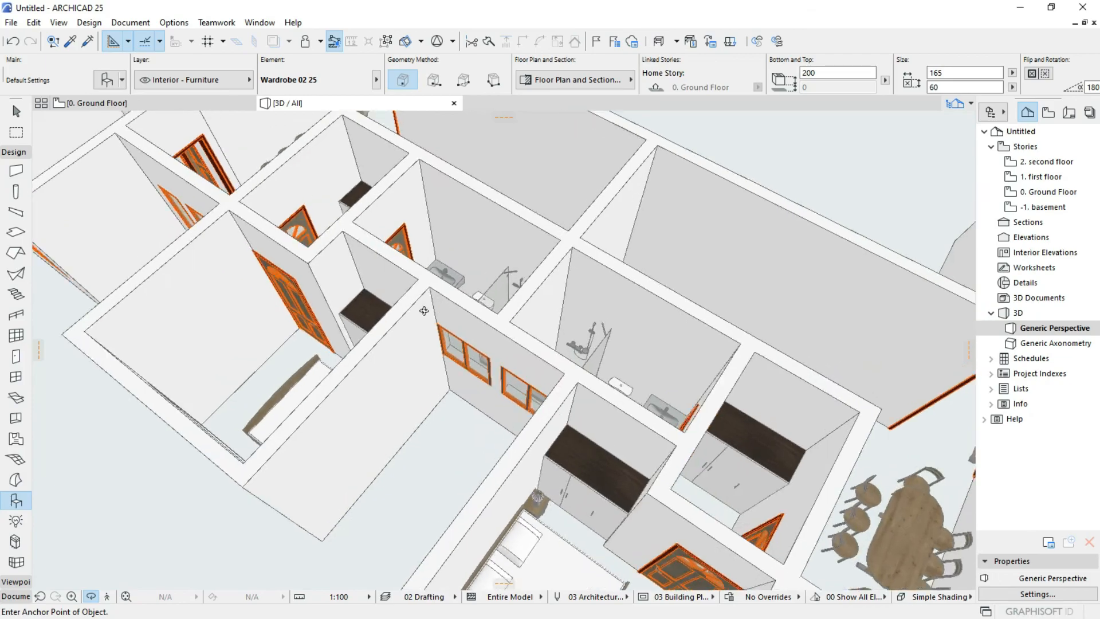
scroll(632, 331, "up", 6)
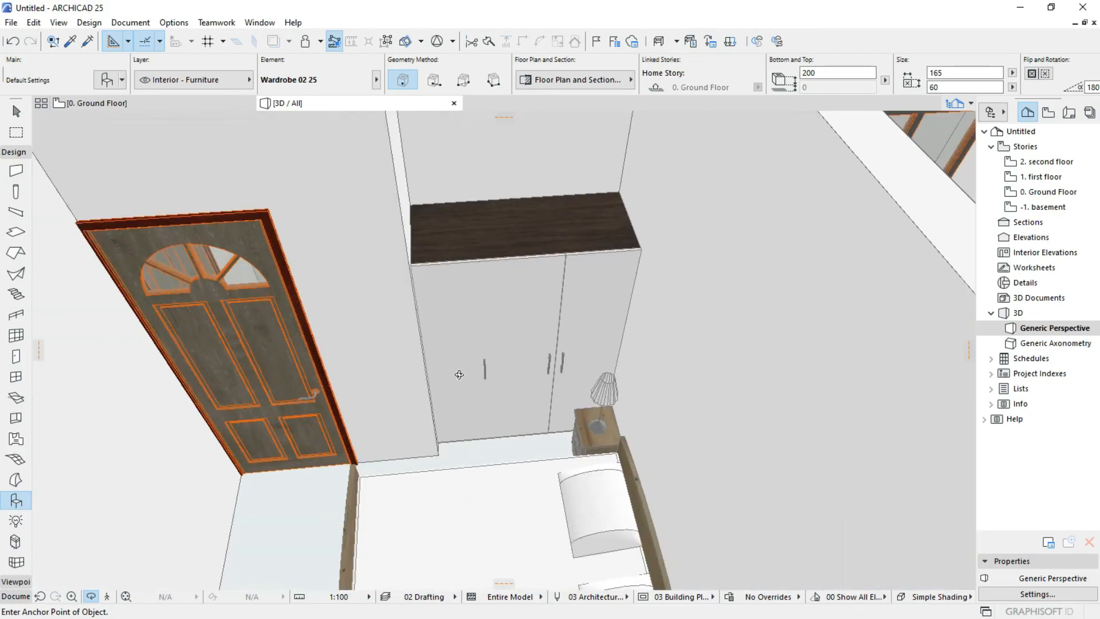
scroll(503, 346, "down", 10)
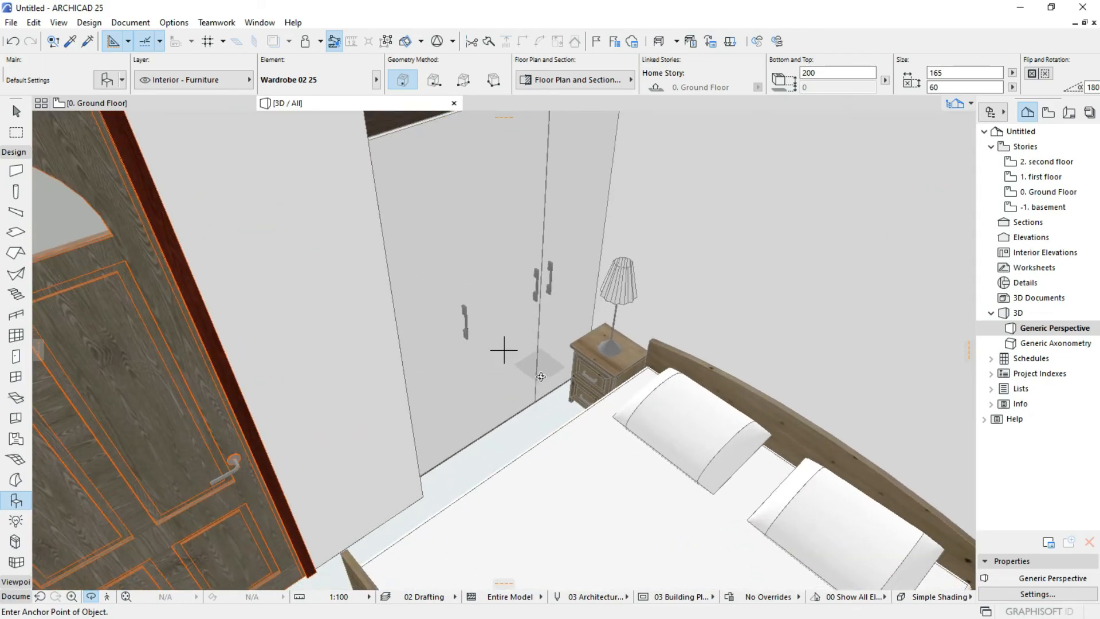
scroll(587, 434, "down", 5)
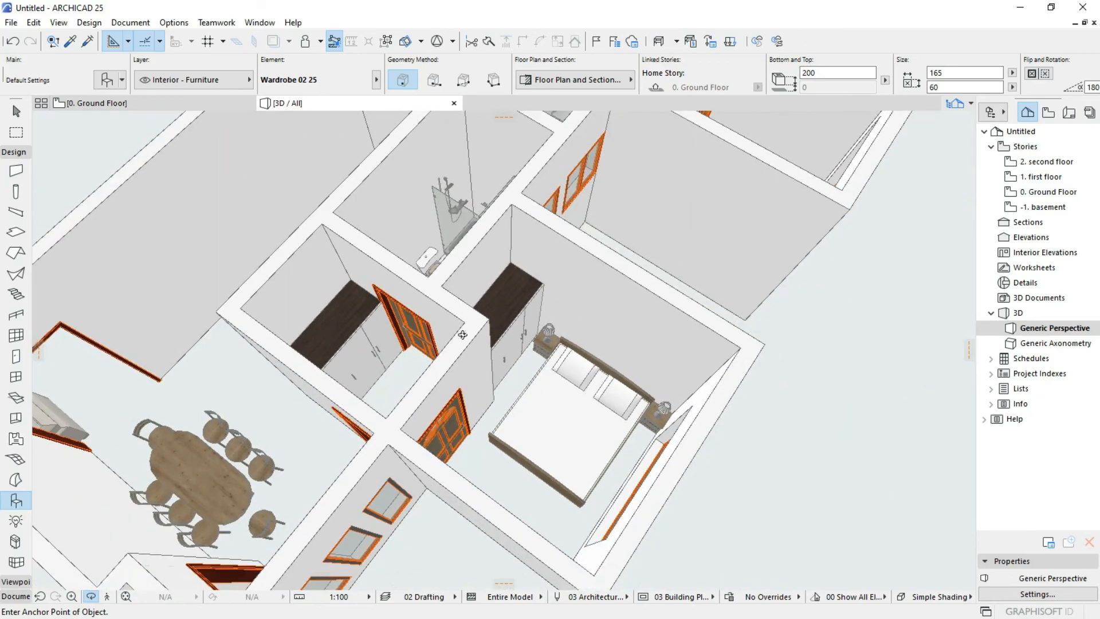
scroll(295, 430, "up", 5)
scroll(295, 430, "up", 2)
scroll(372, 369, "down", 6)
Inspect the living room sofa, coffee table and dining area in 3D.
middle_click_drag(361, 358, 564, 264)
left_click_drag(149, 299, 172, 312)
middle_click_drag(172, 312, 555, 362)
scroll(819, 481, "up", 5)
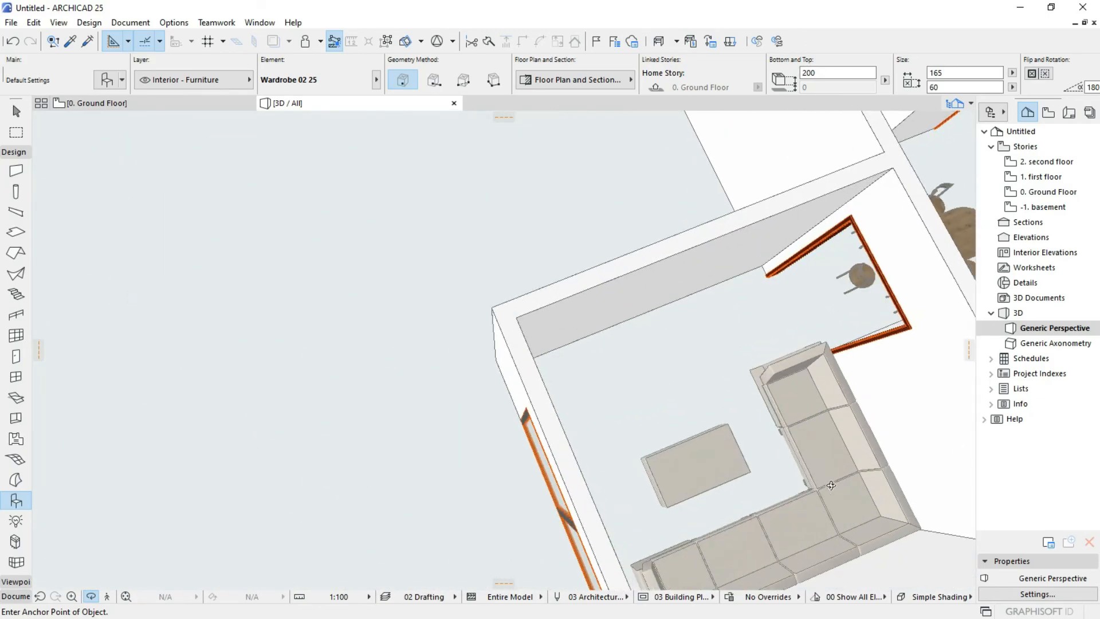
scroll(820, 464, "down", 3)
middle_click_drag(820, 464, 738, 376)
scroll(737, 377, "down", 6)
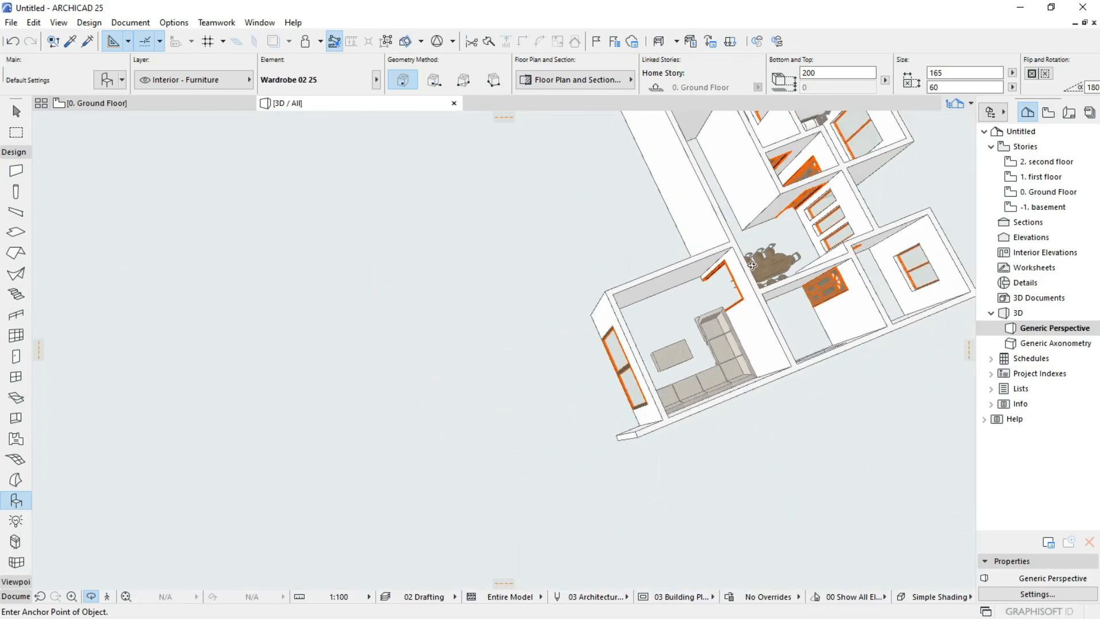
middle_click_drag(604, 224, 519, 343)
left_click_drag(517, 342, 713, 343)
middle_click_drag(710, 240, 550, 388)
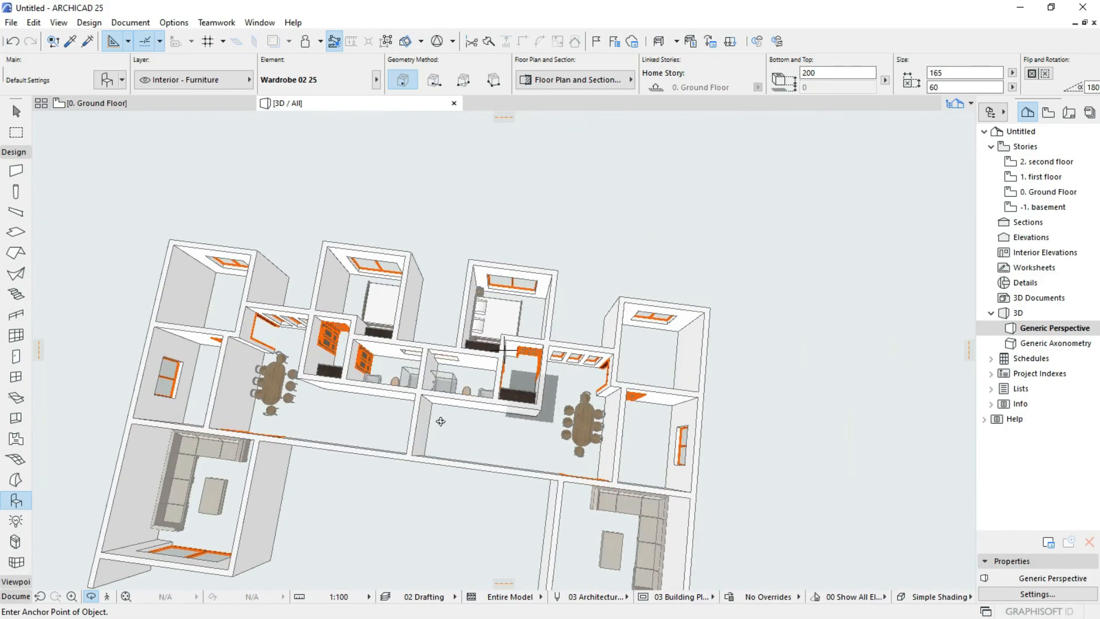
Examine the bathroom's shower, toilet and washbasin up close in 3D.
left_click_drag(590, 372, 475, 346)
scroll(475, 344, "up", 3)
scroll(475, 344, "up", 10)
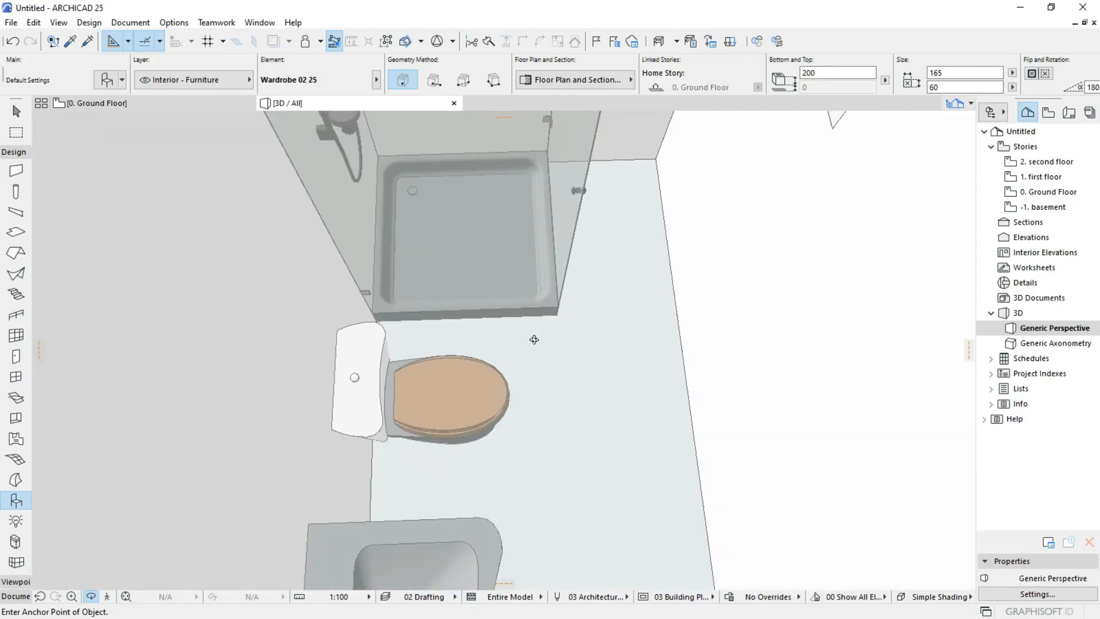
scroll(534, 340, "down", 3)
left_click_drag(526, 361, 518, 390)
middle_click_drag(518, 390, 426, 435)
scroll(436, 355, "down", 2)
middle_click_drag(435, 355, 538, 275)
scroll(538, 281, "down", 10)
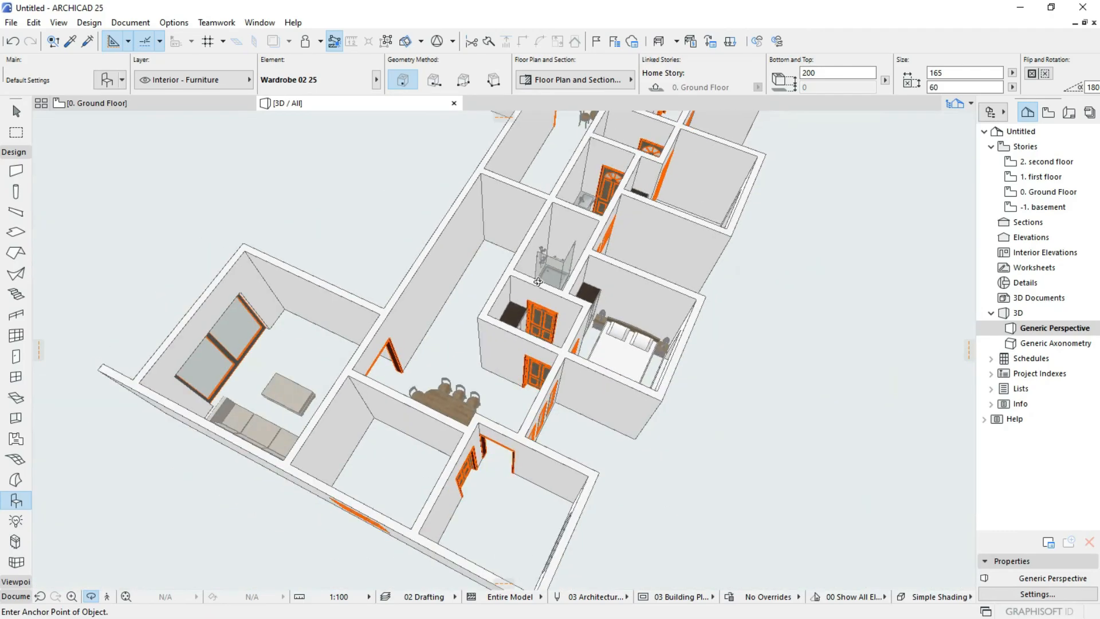
Orbit around the whole ground floor model to review both apartments from the window and living room sides.
left_click_drag(241, 310, 493, 287)
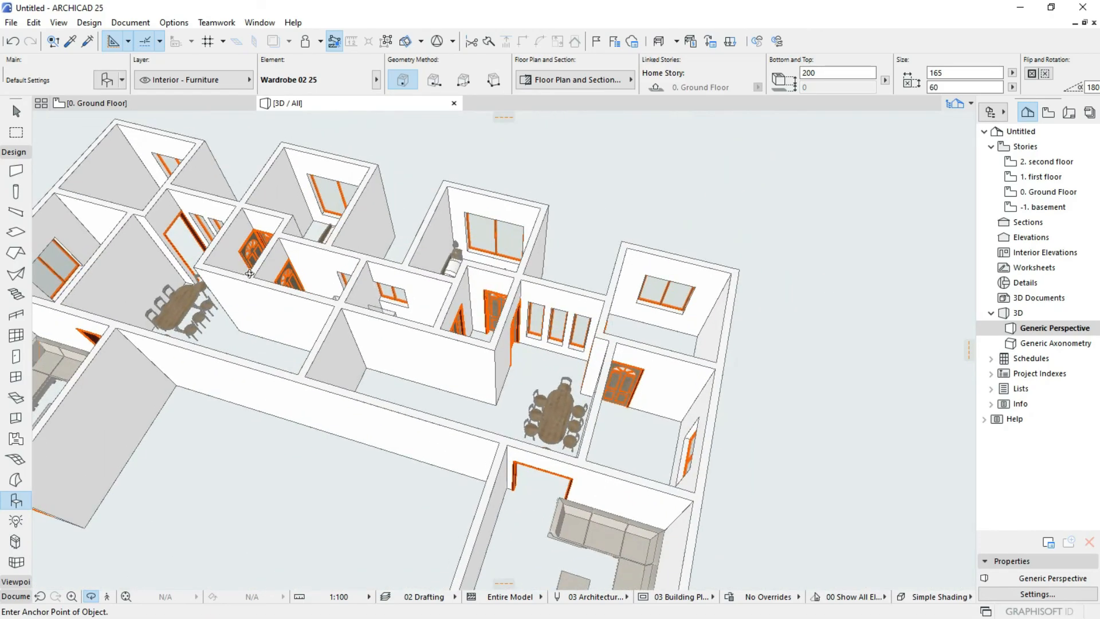
middle_click_drag(324, 276, 524, 277)
scroll(492, 278, "down", 3)
left_click_drag(276, 312, 523, 312)
scroll(424, 331, "up", 3)
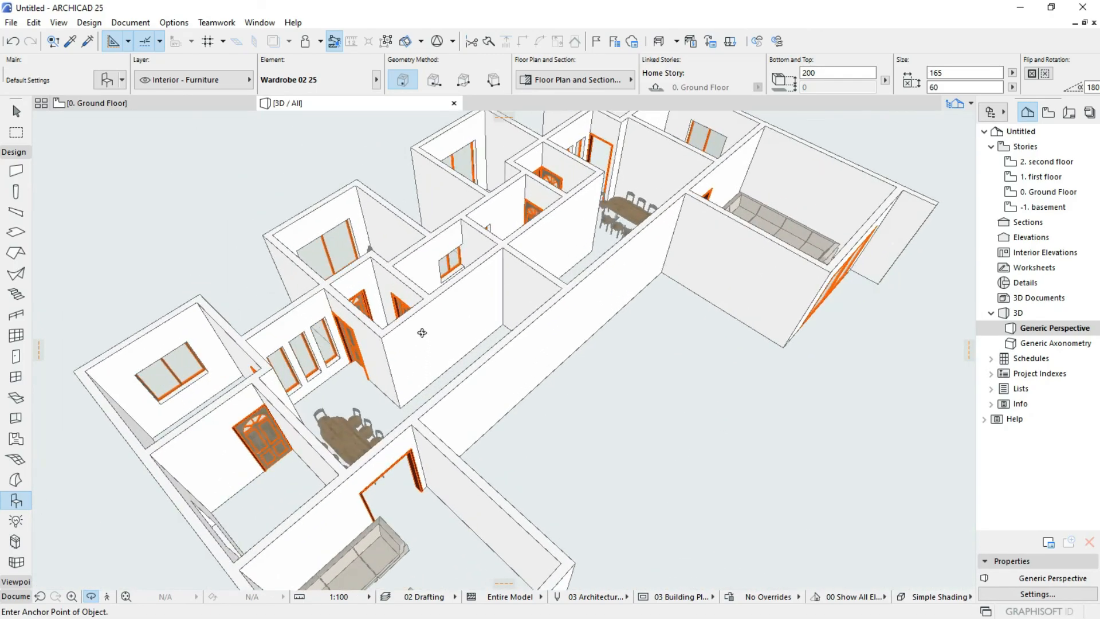
middle_click_drag(422, 332, 475, 214)
scroll(474, 215, "down", 3)
left_click_drag(259, 302, 798, 244)
middle_click_drag(297, 449, 586, 289)
scroll(586, 289, "down", 3)
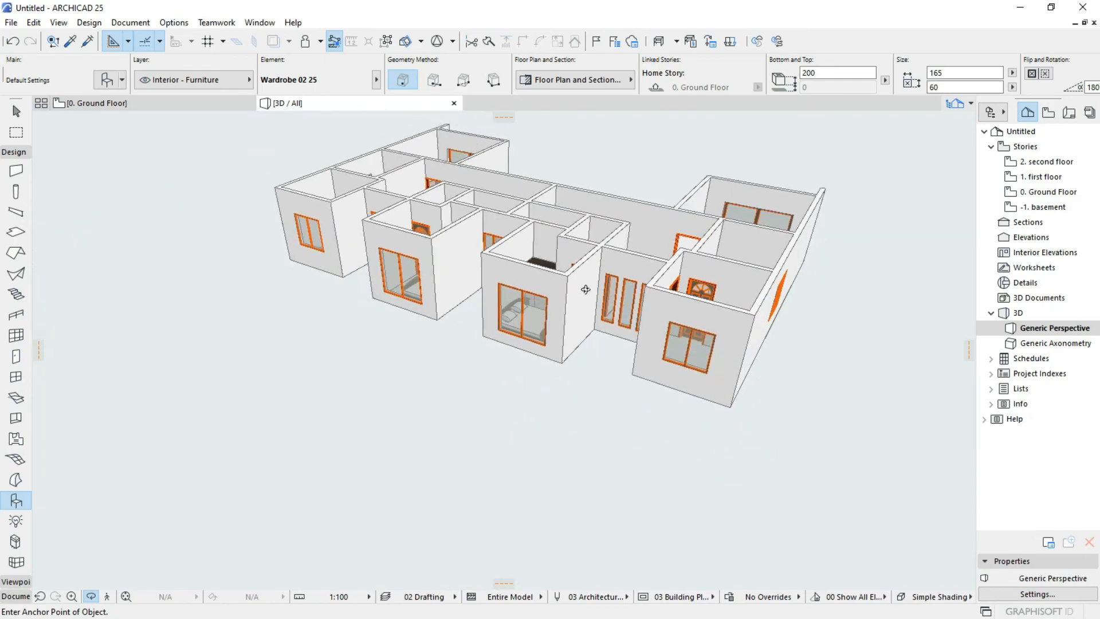
scroll(586, 290, "down", 3)
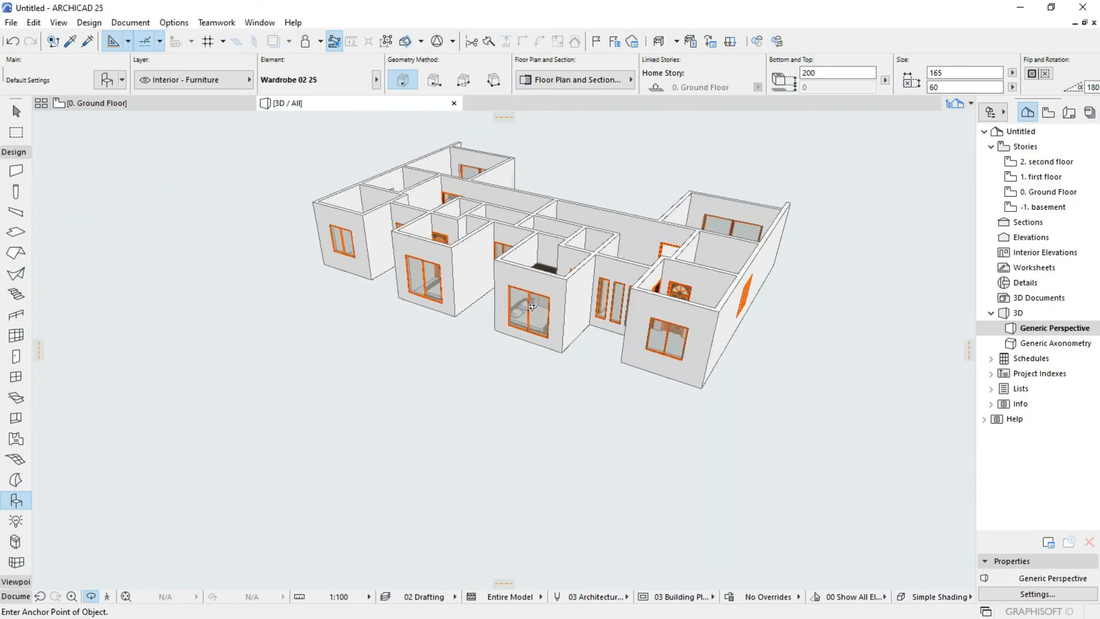
left_click_drag(670, 265, 304, 252)
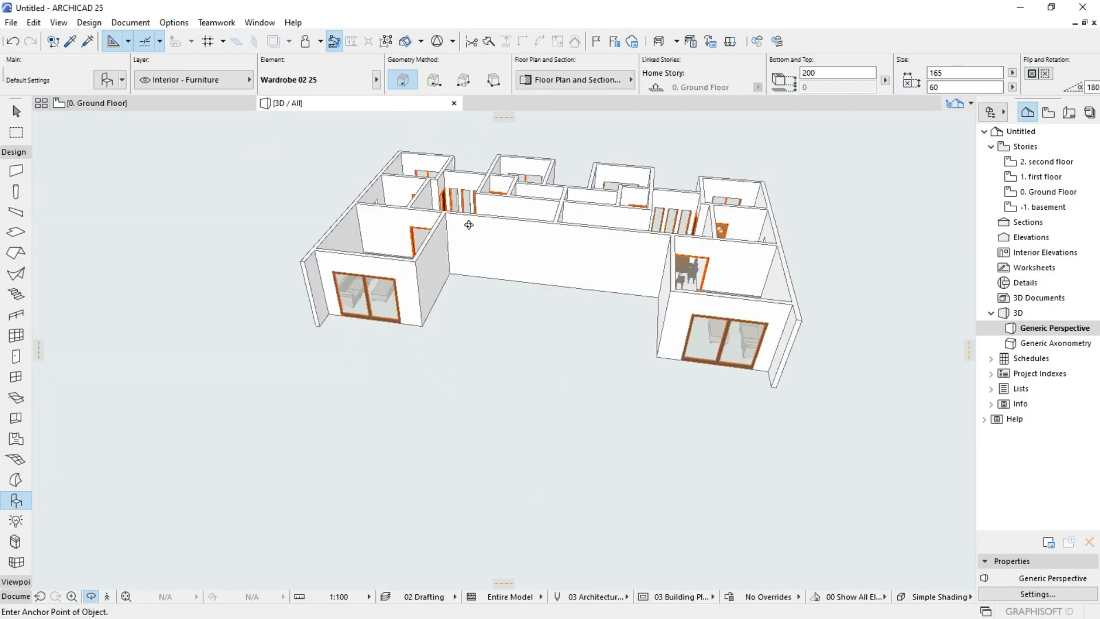
scroll(470, 224, "up", 4)
middle_click_drag(548, 214, 489, 276)
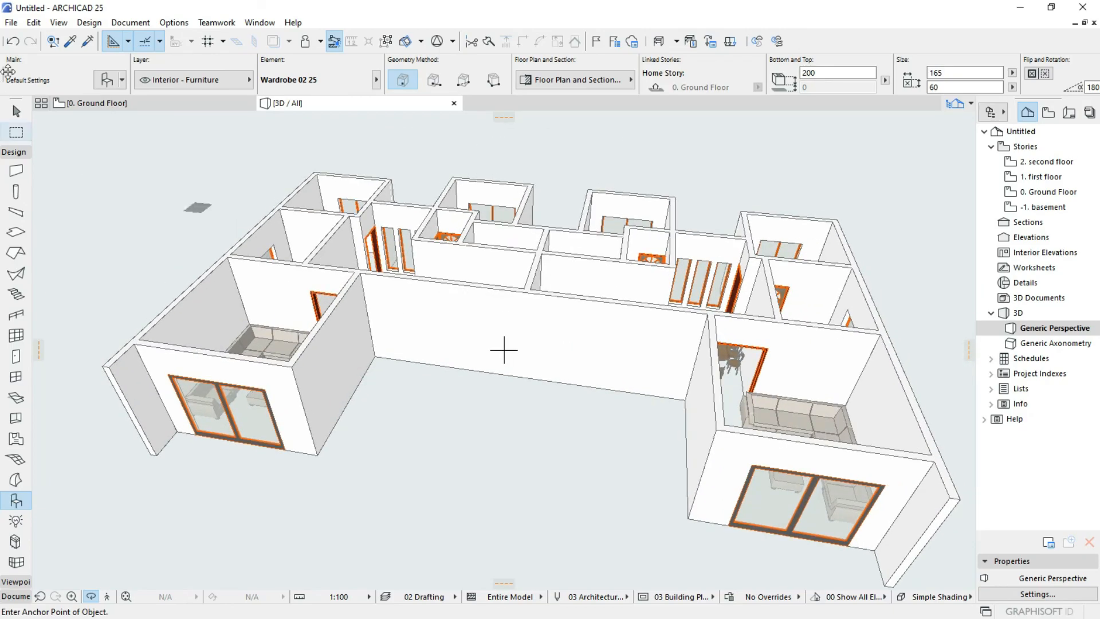
Return to the ground floor plan and review the furniture layout of both apartments.
left_click(163, 102)
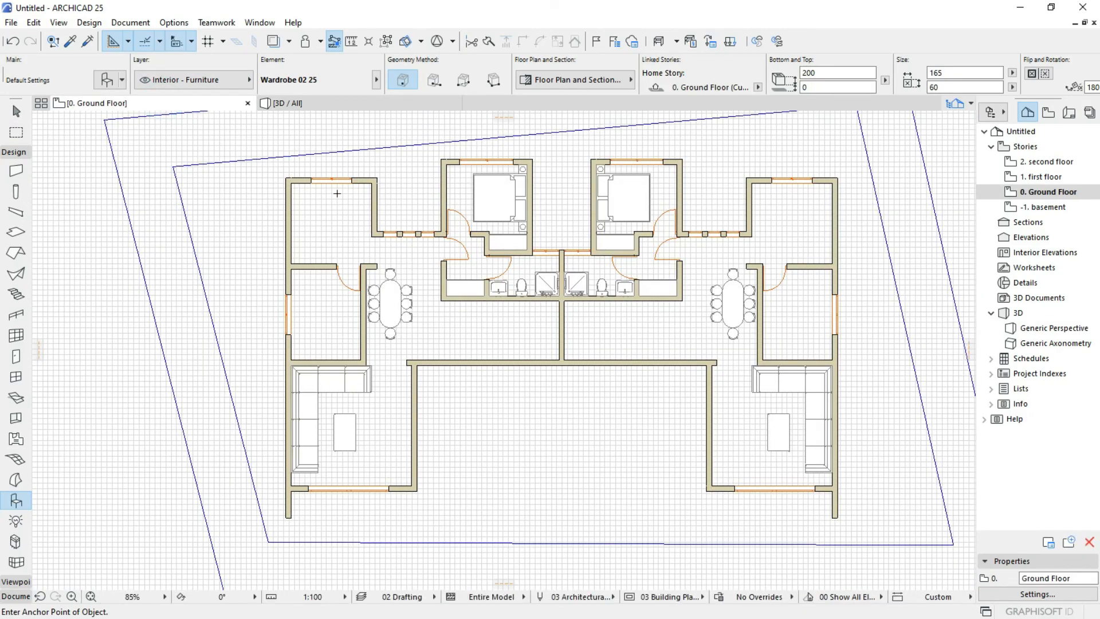
scroll(477, 256, "down", 4)
scroll(479, 258, "up", 6)
middle_click_drag(730, 246, 705, 264)
scroll(705, 265, "up", 3)
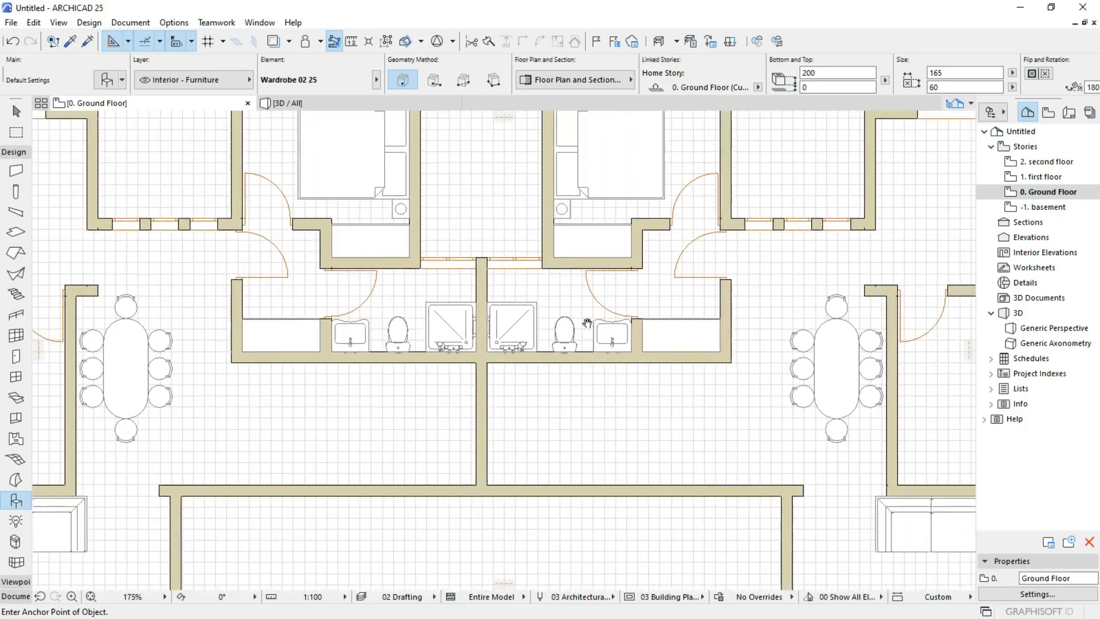
scroll(581, 319, "down", 7)
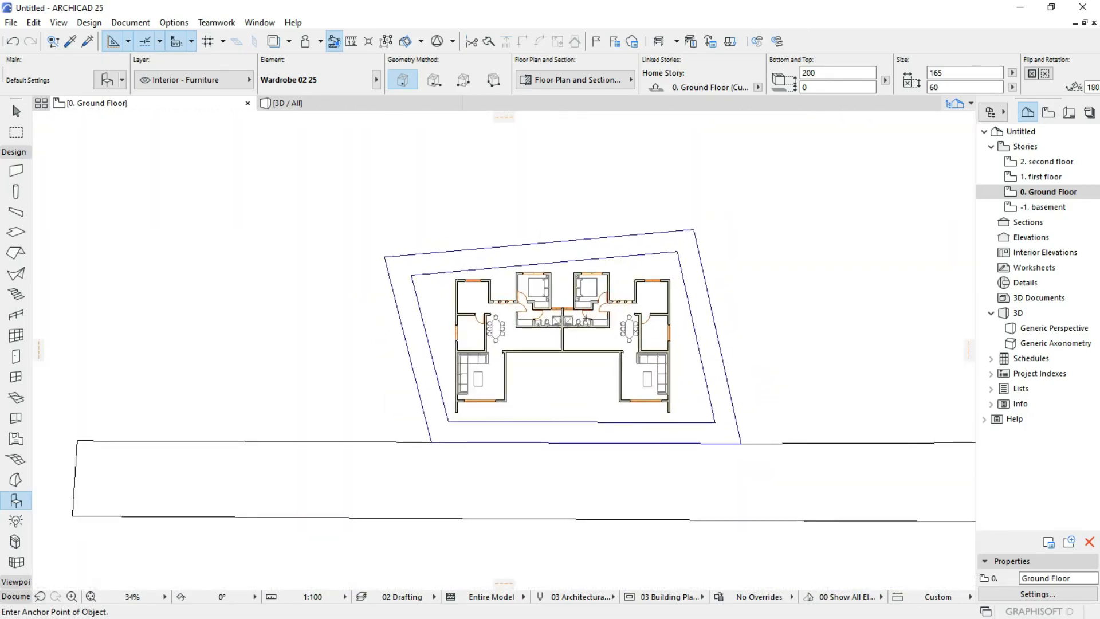
scroll(587, 319, "up", 4)
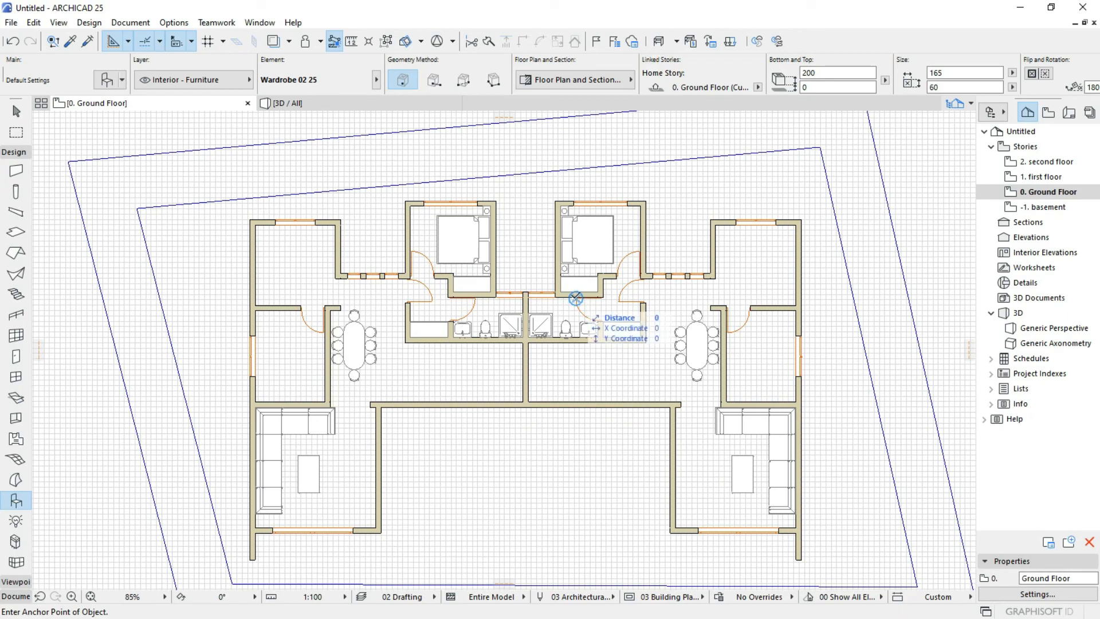
scroll(421, 245, "down", 3)
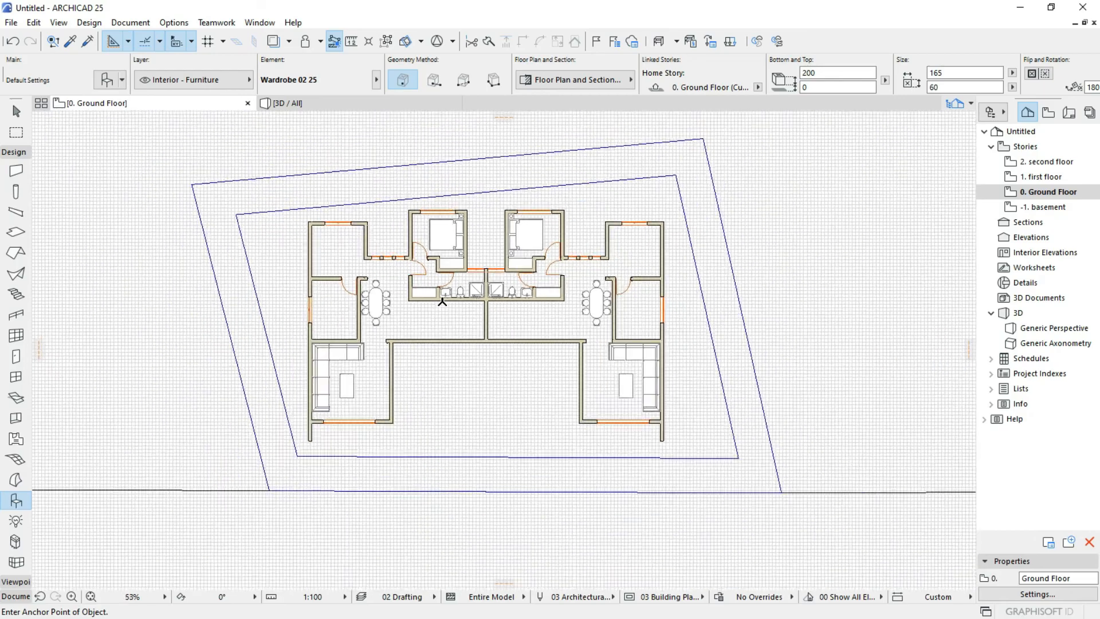
scroll(499, 362, "up", 1)
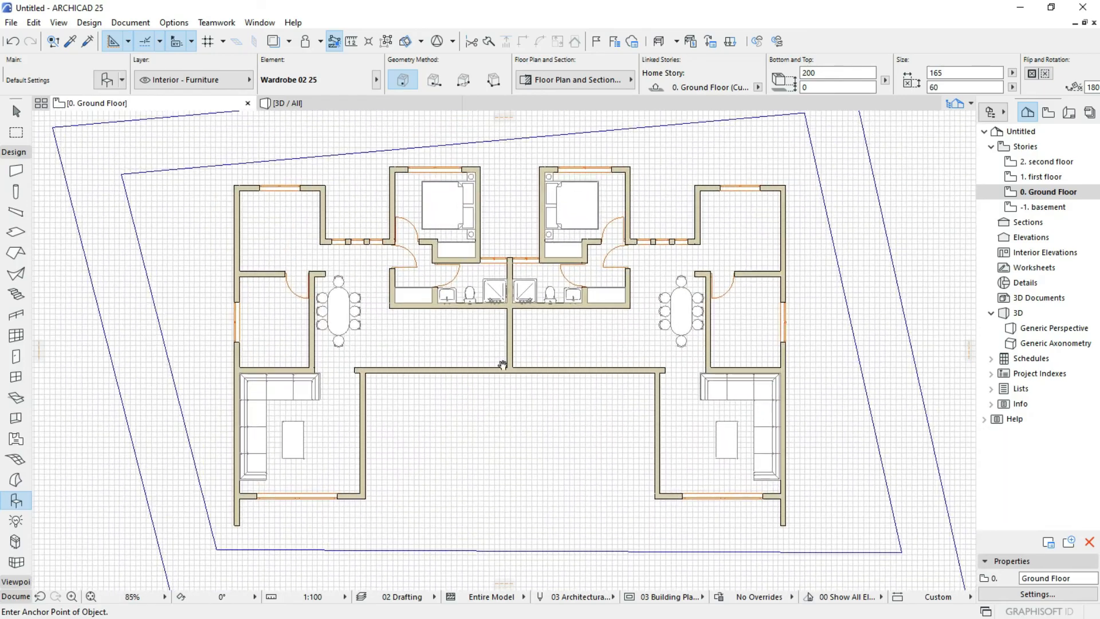